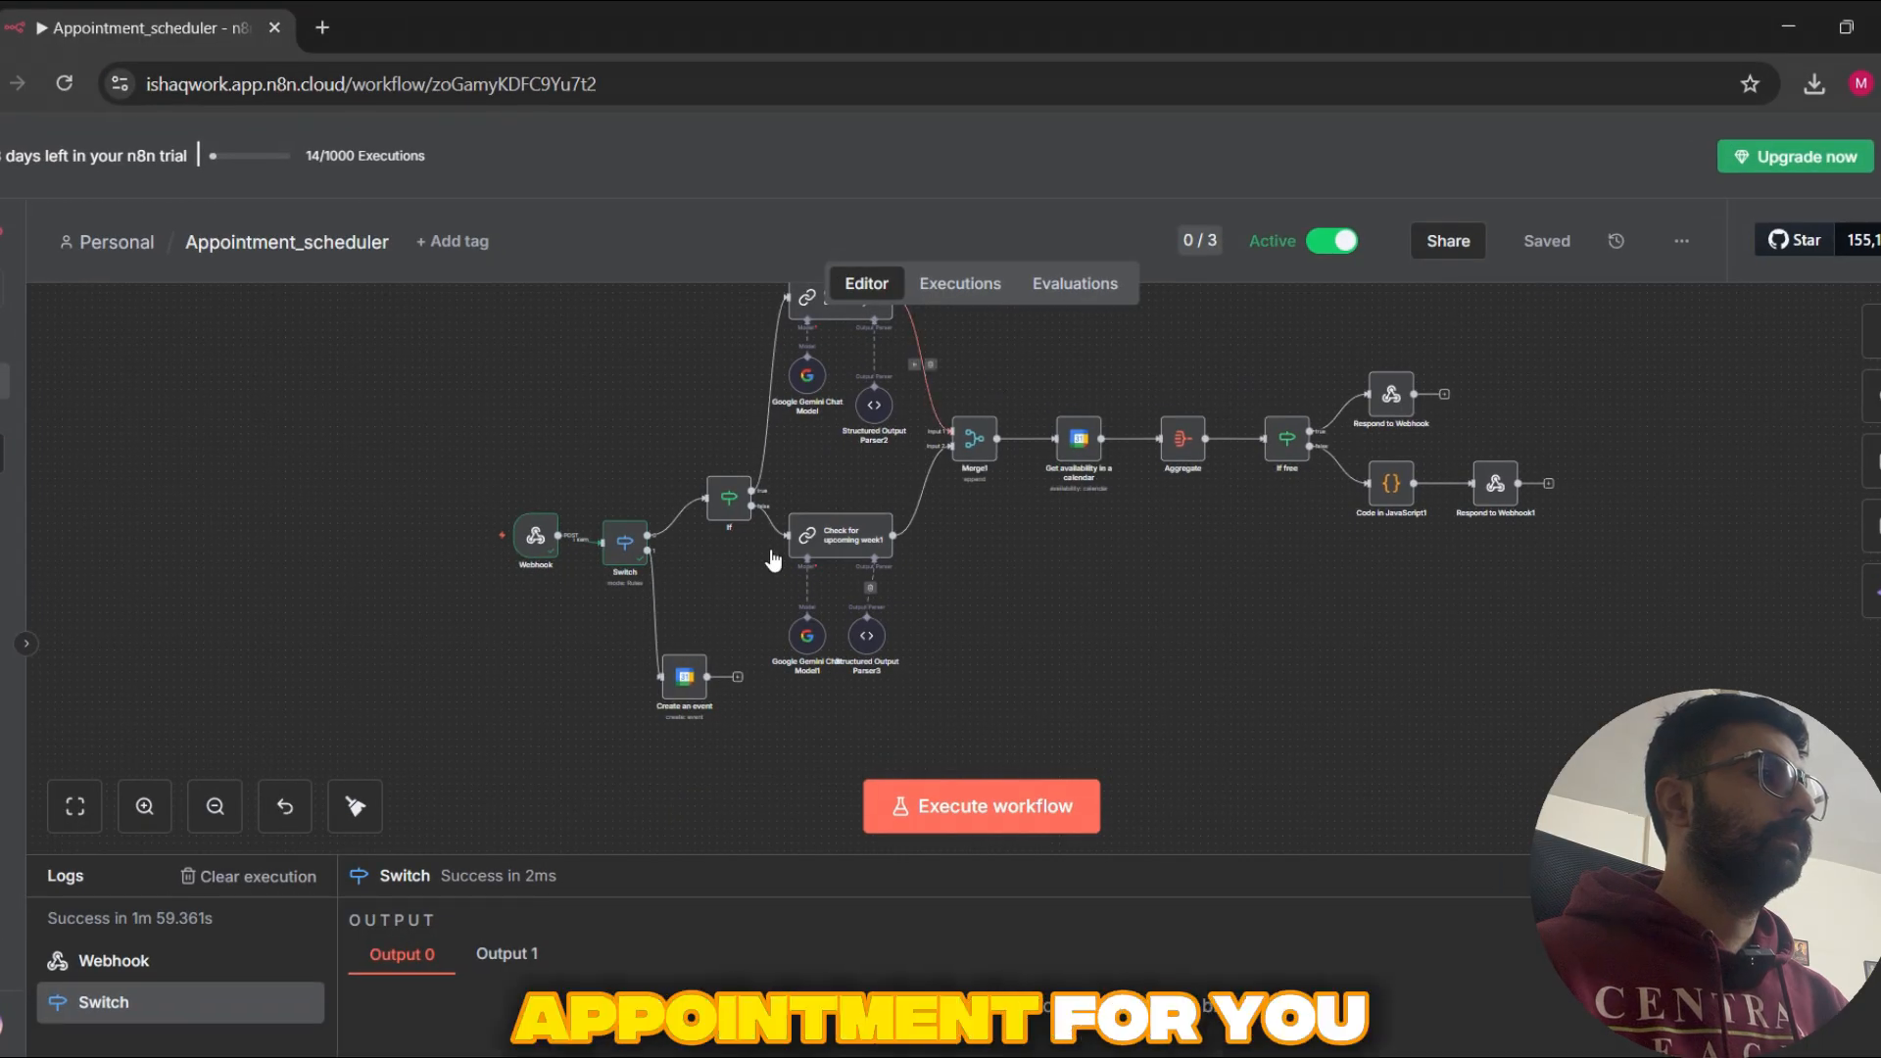
Step: View the Appointment_scheduler workflow's latest execution from Nov 10, 14:52:16, checking the ElevenLabs test call in between
click(961, 290)
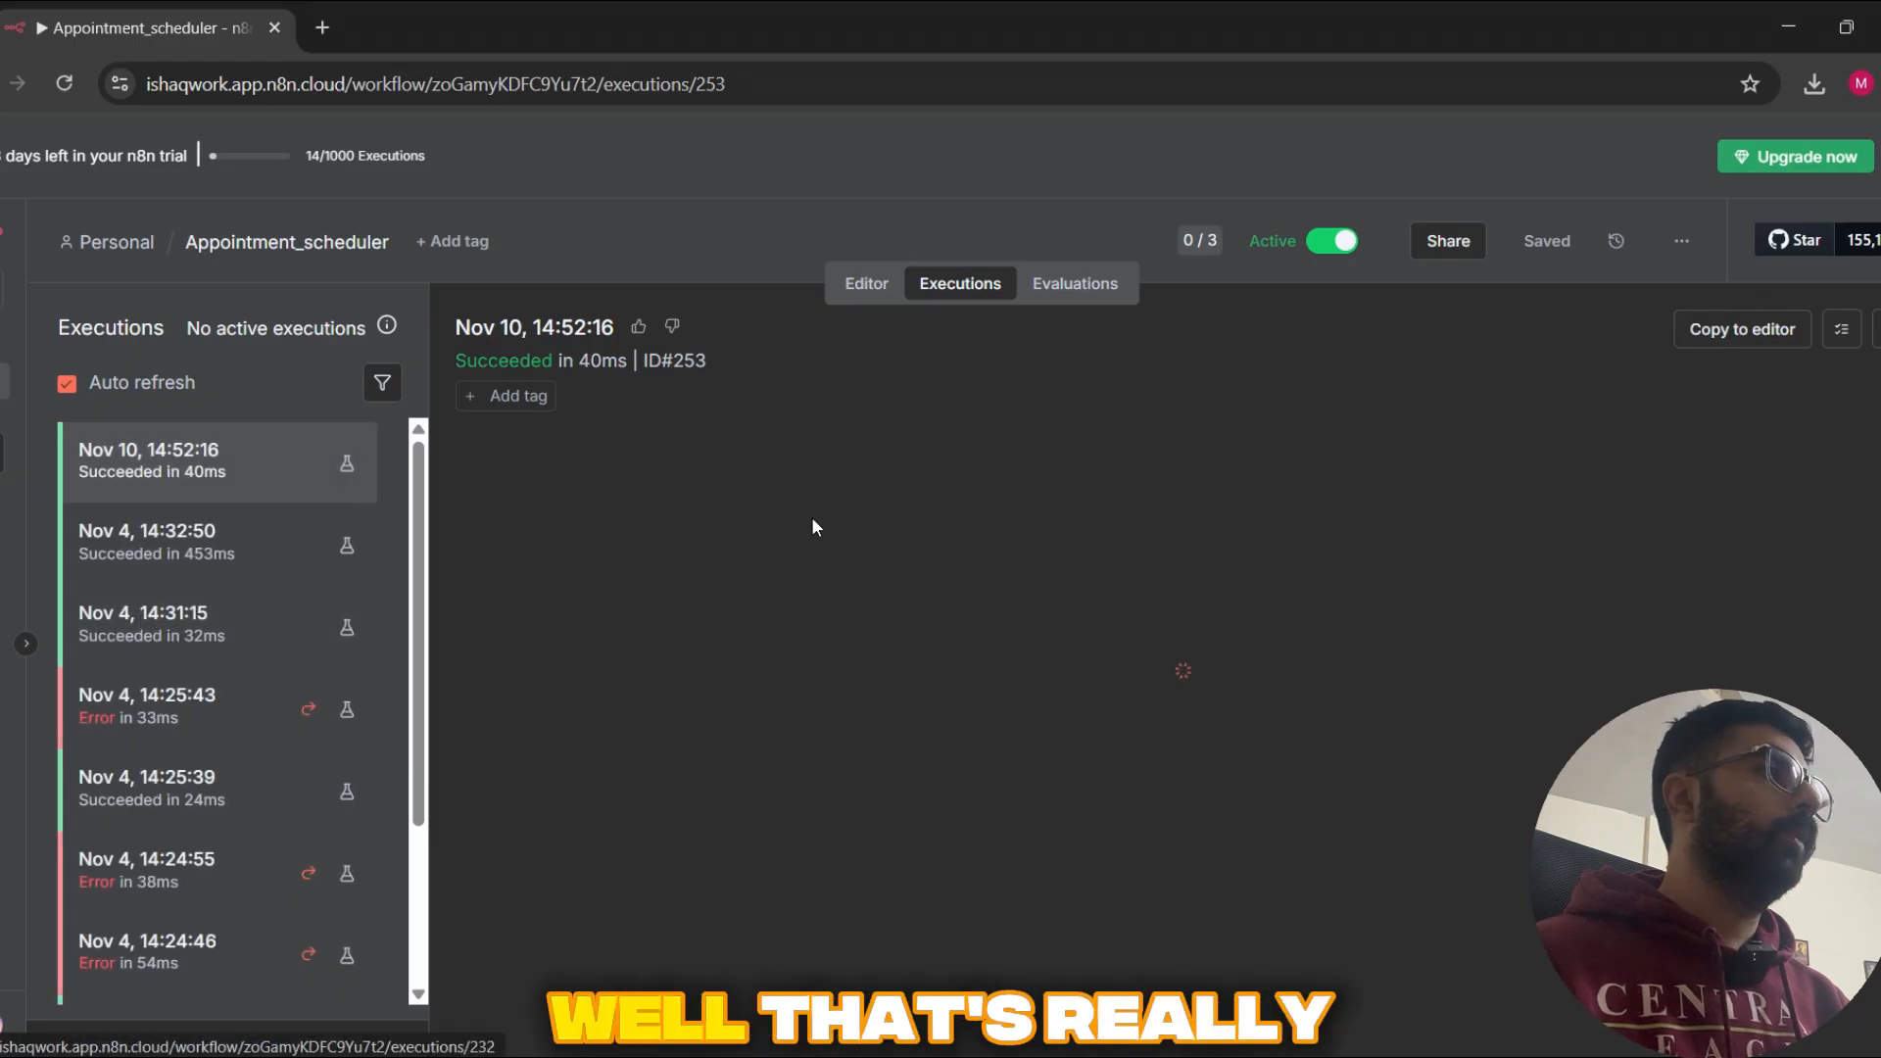
key(alt+Tab)
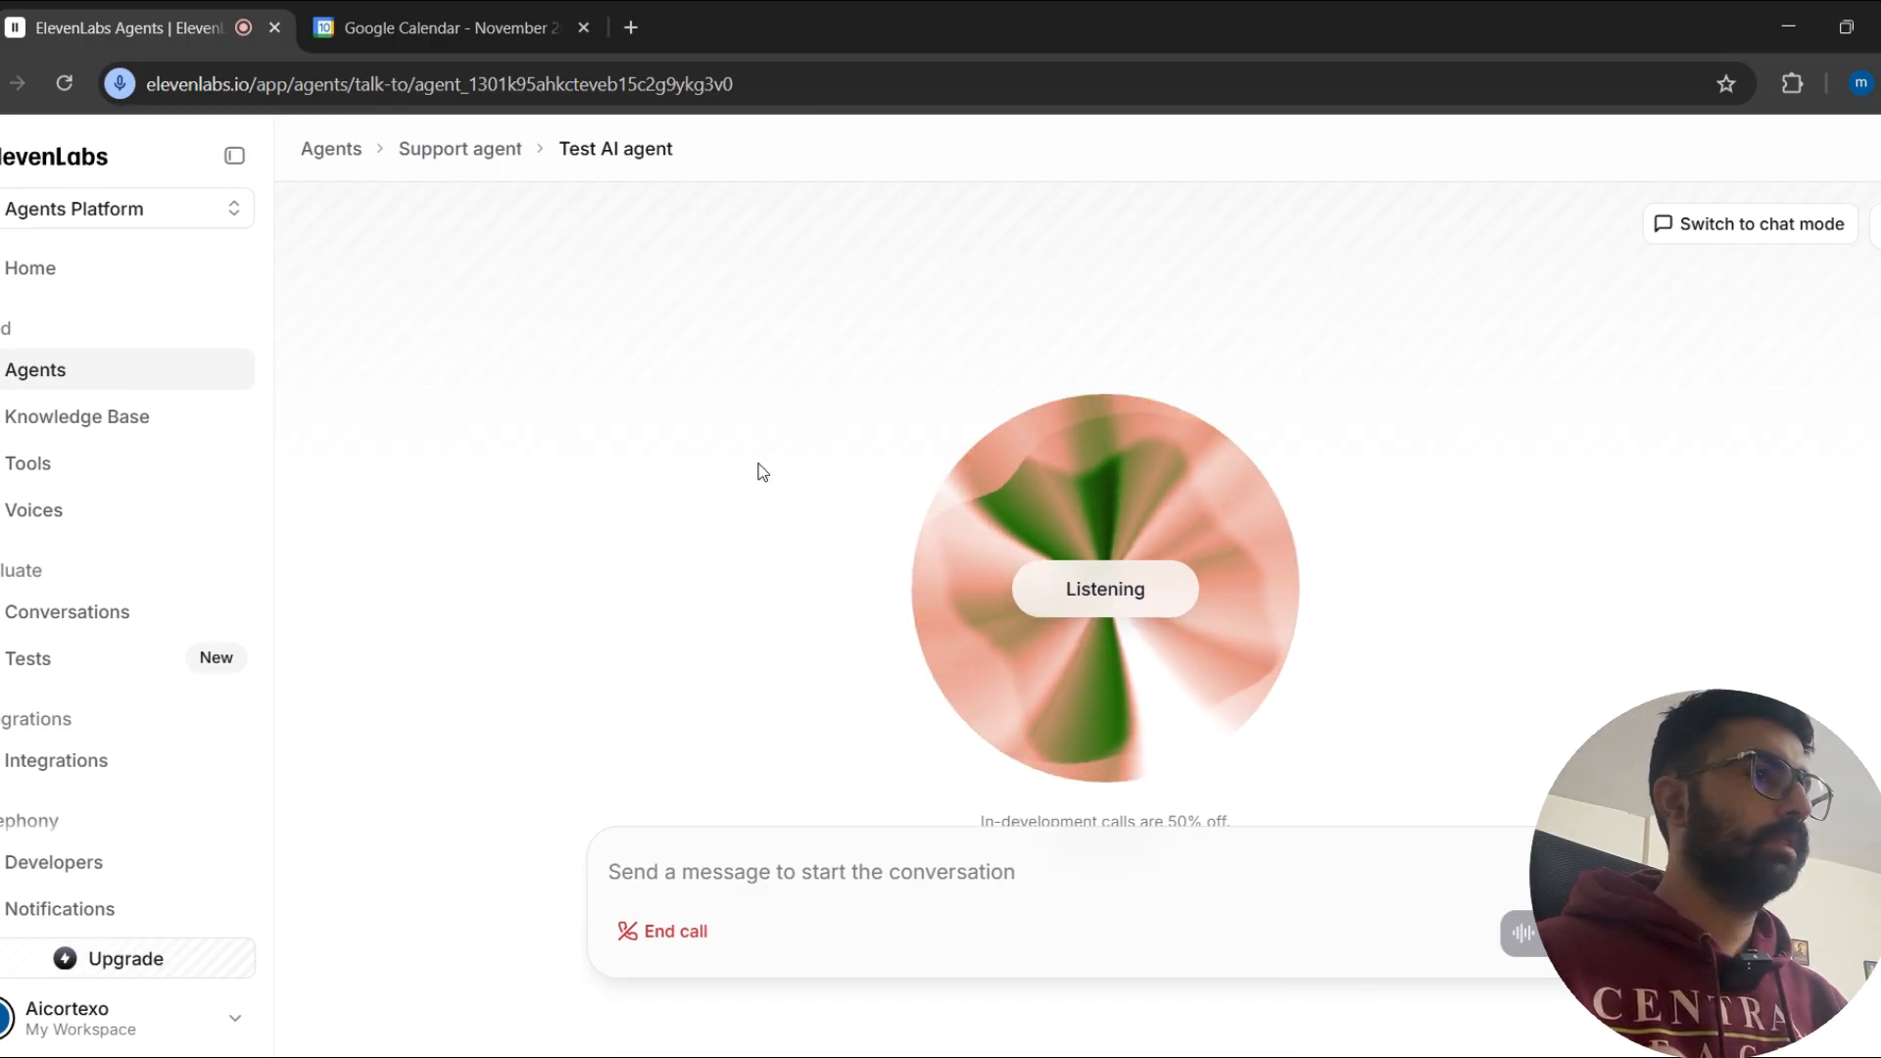
key(alt+Tab)
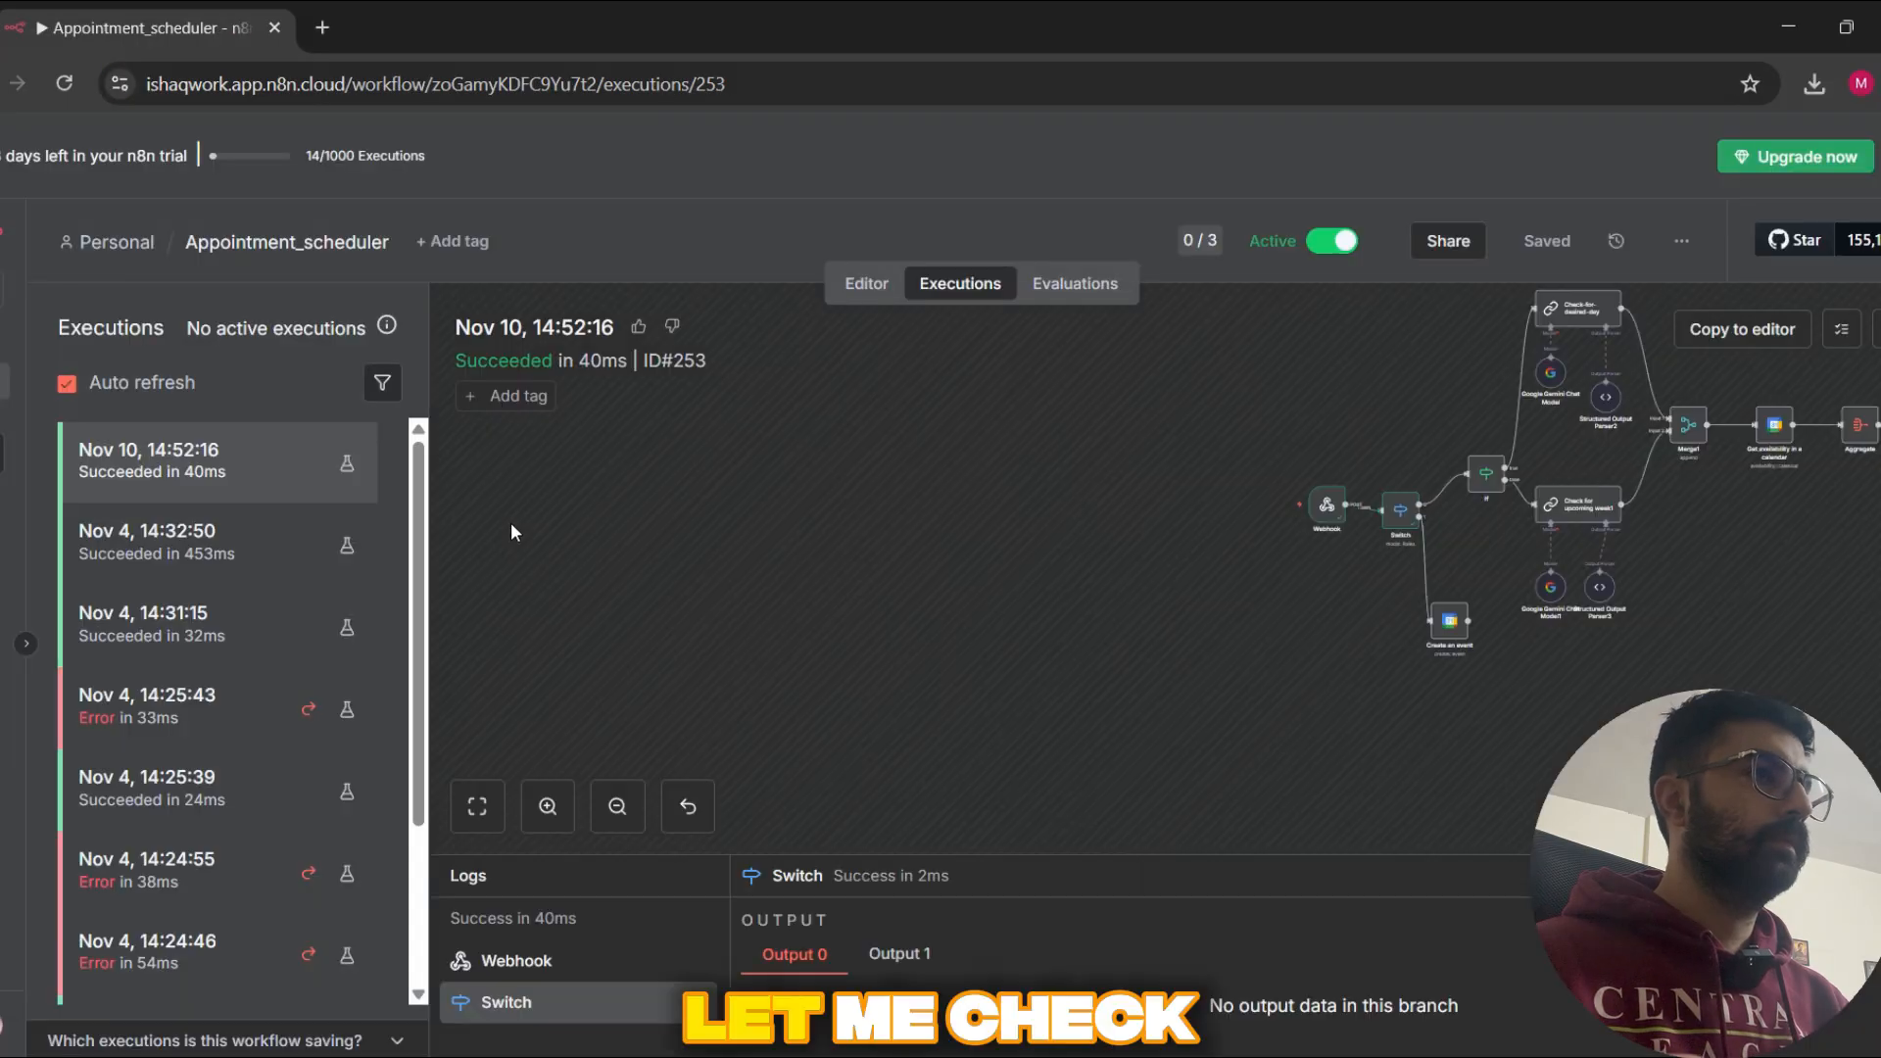
drag(1435, 504, 824, 586)
Step: Switch to the ElevenLabs test page, end the ongoing call with the AI agent, and return to the n8n workflow
key(alt+Tab)
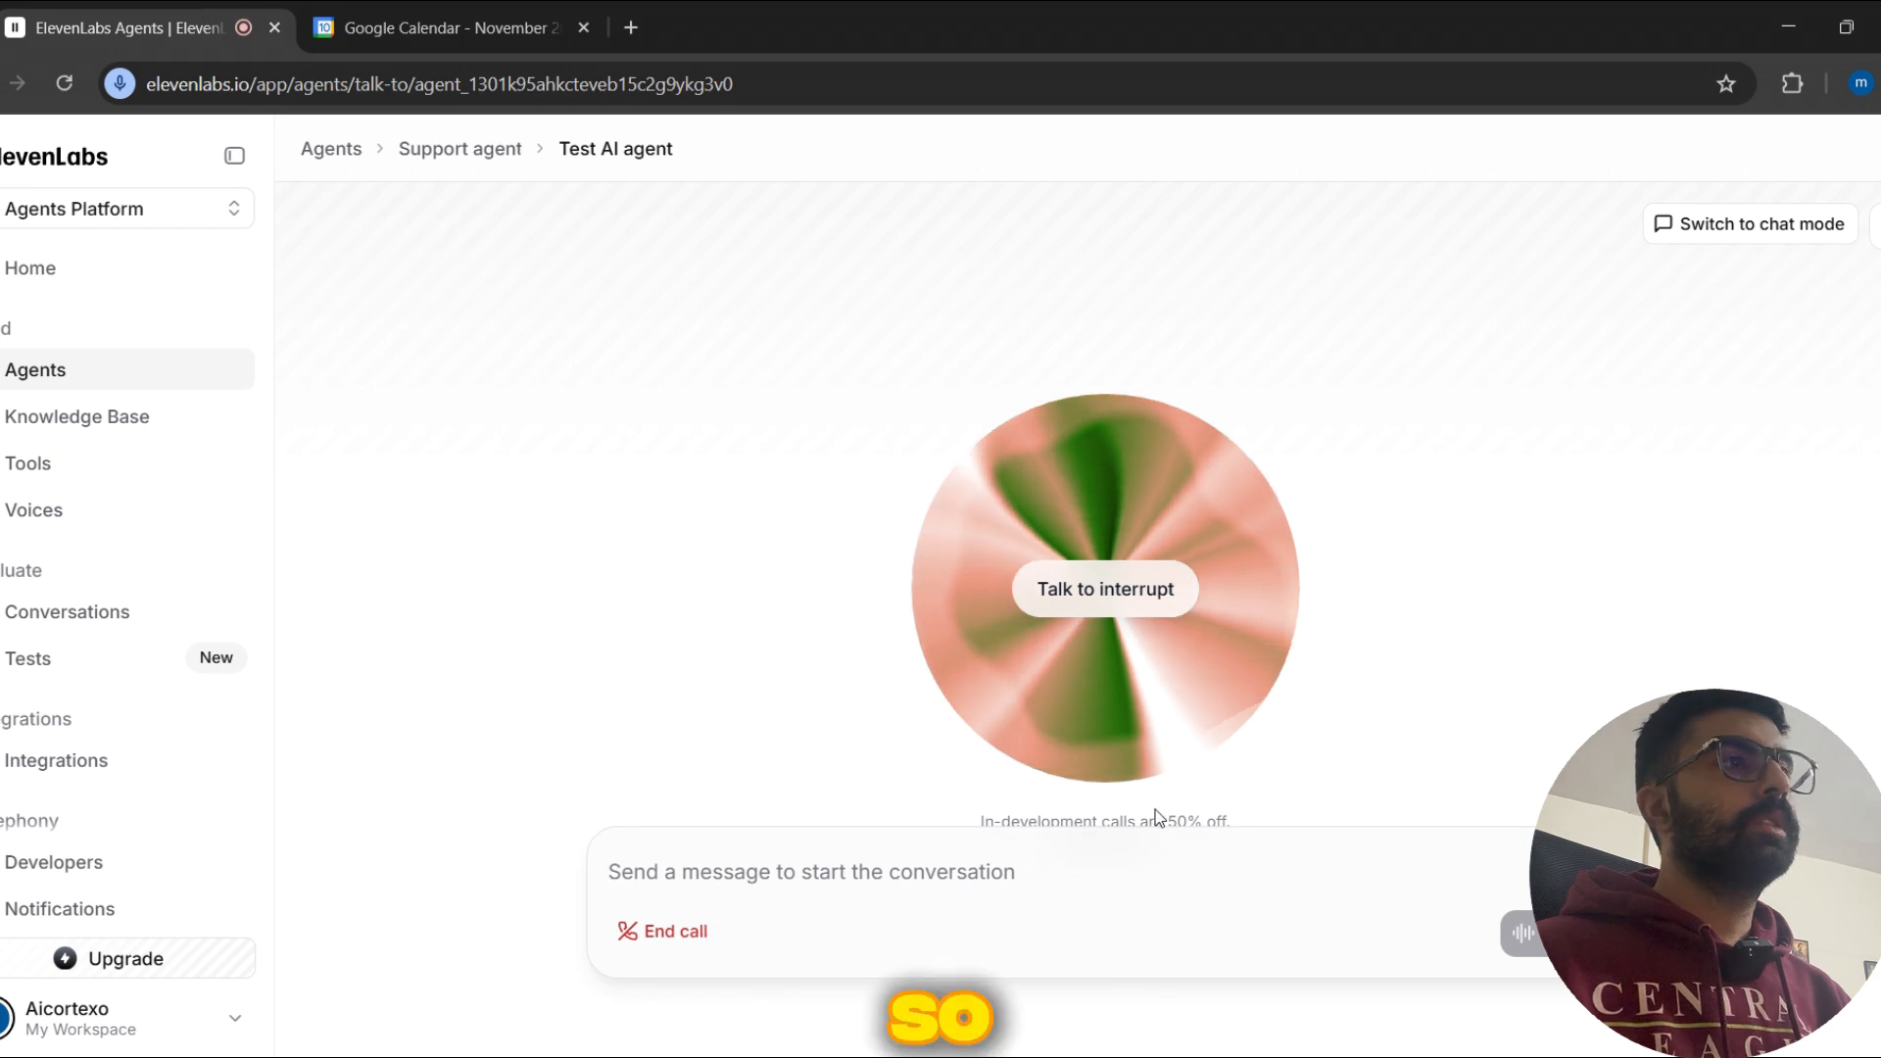
click(662, 936)
key(alt+Tab)
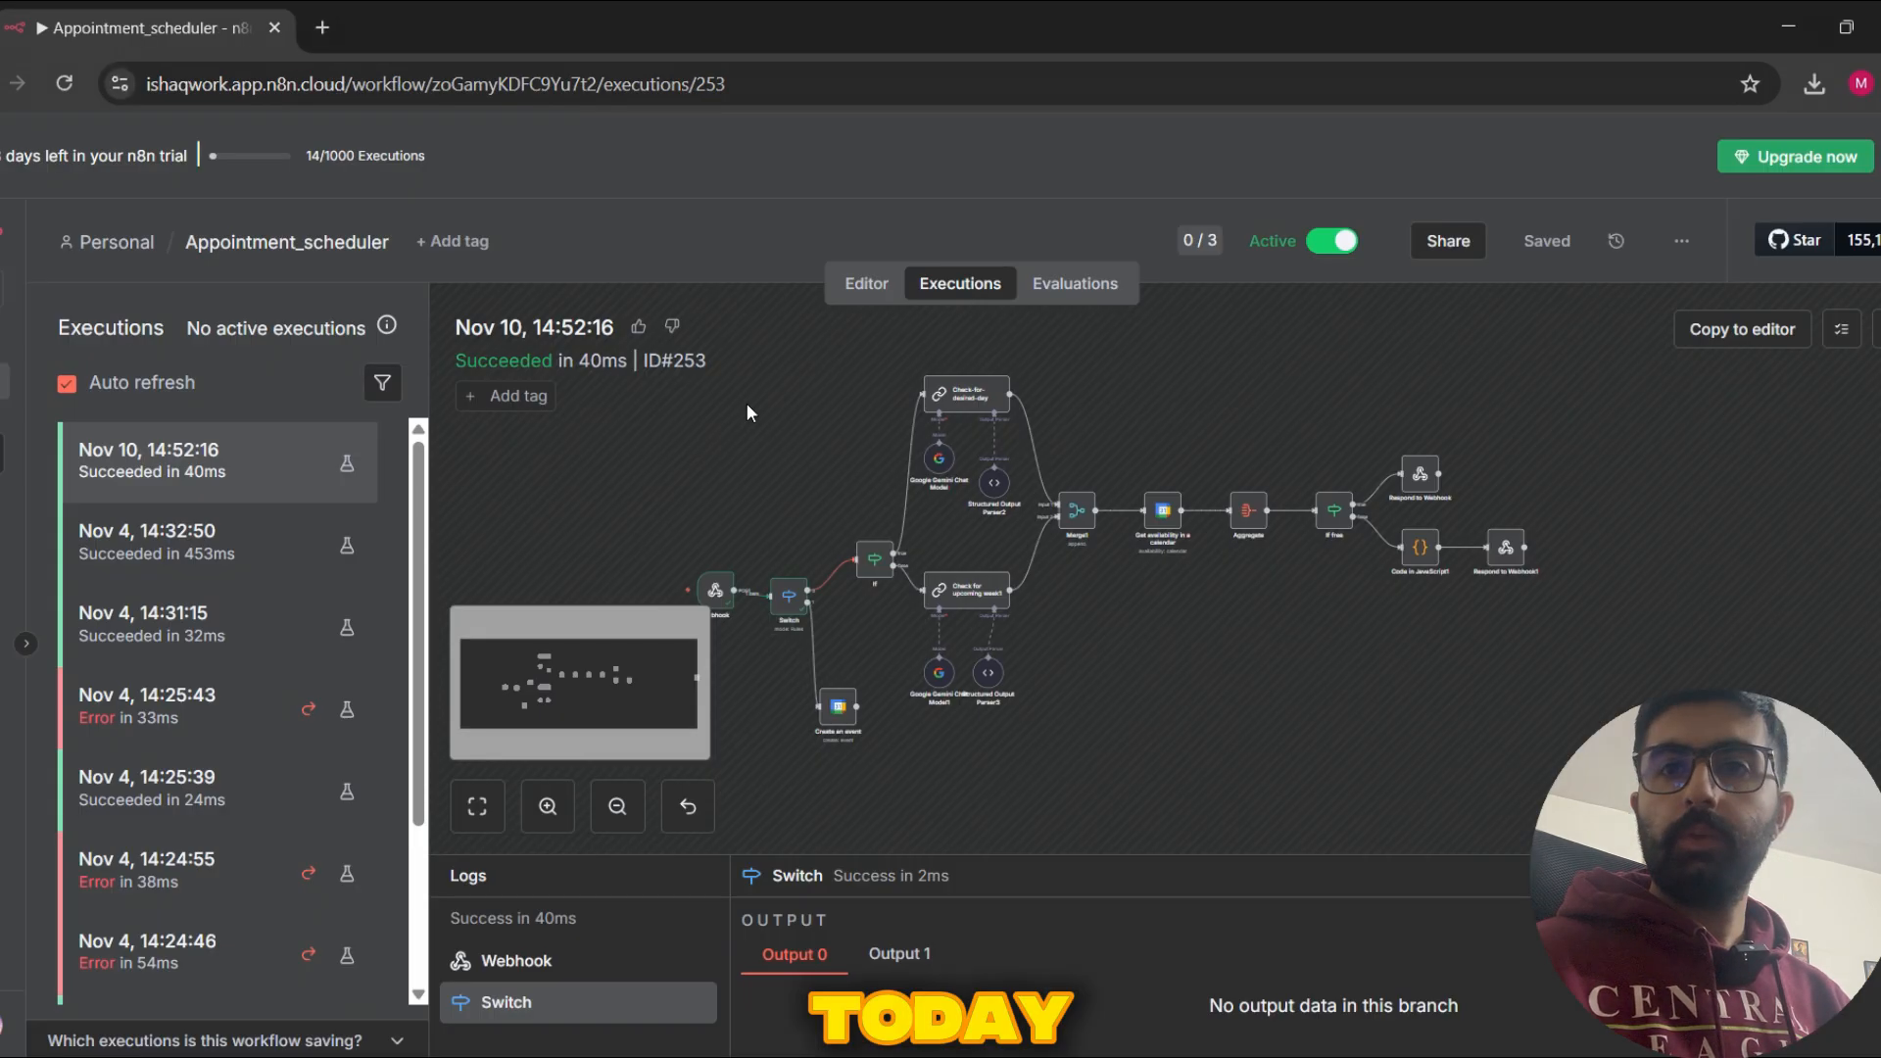
Step: Return to the workflow editor and examine the flow from the Webhook and Switch nodes through the calendar availability check to the webhook responses
drag(1186, 679, 1259, 647)
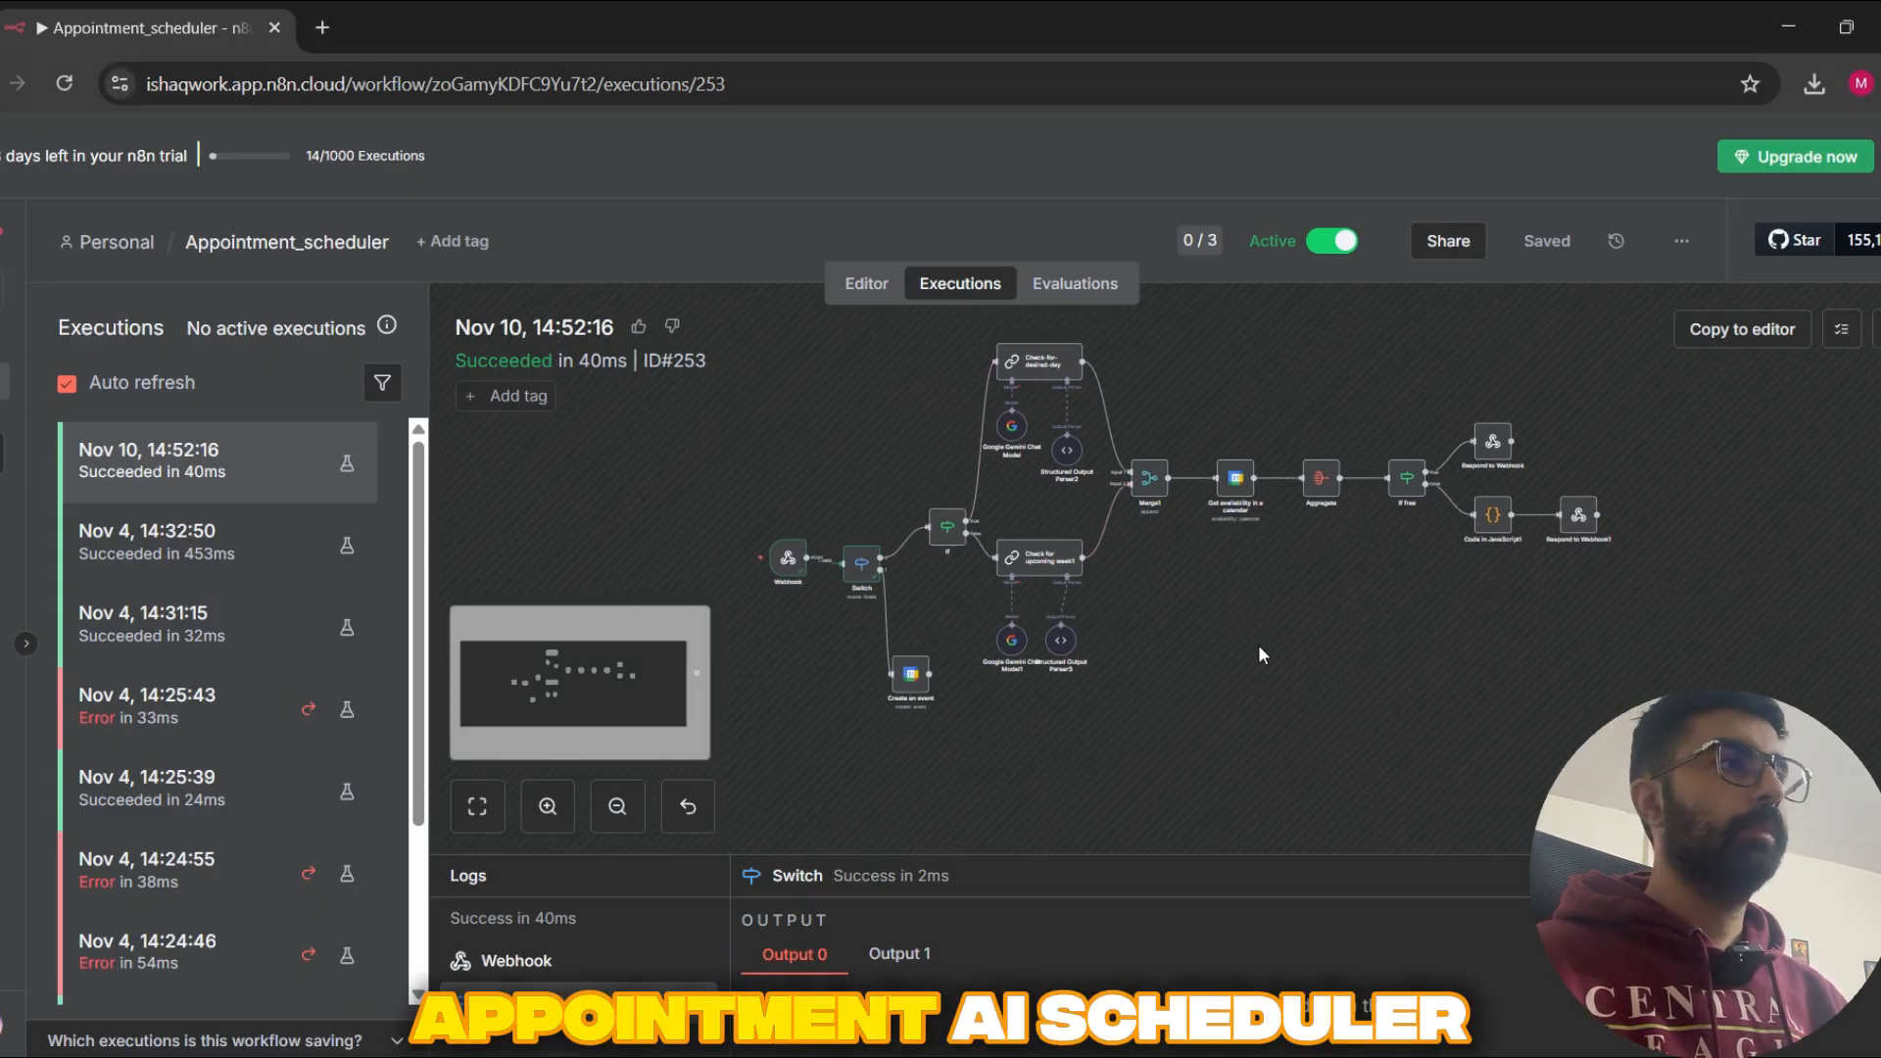
click(869, 284)
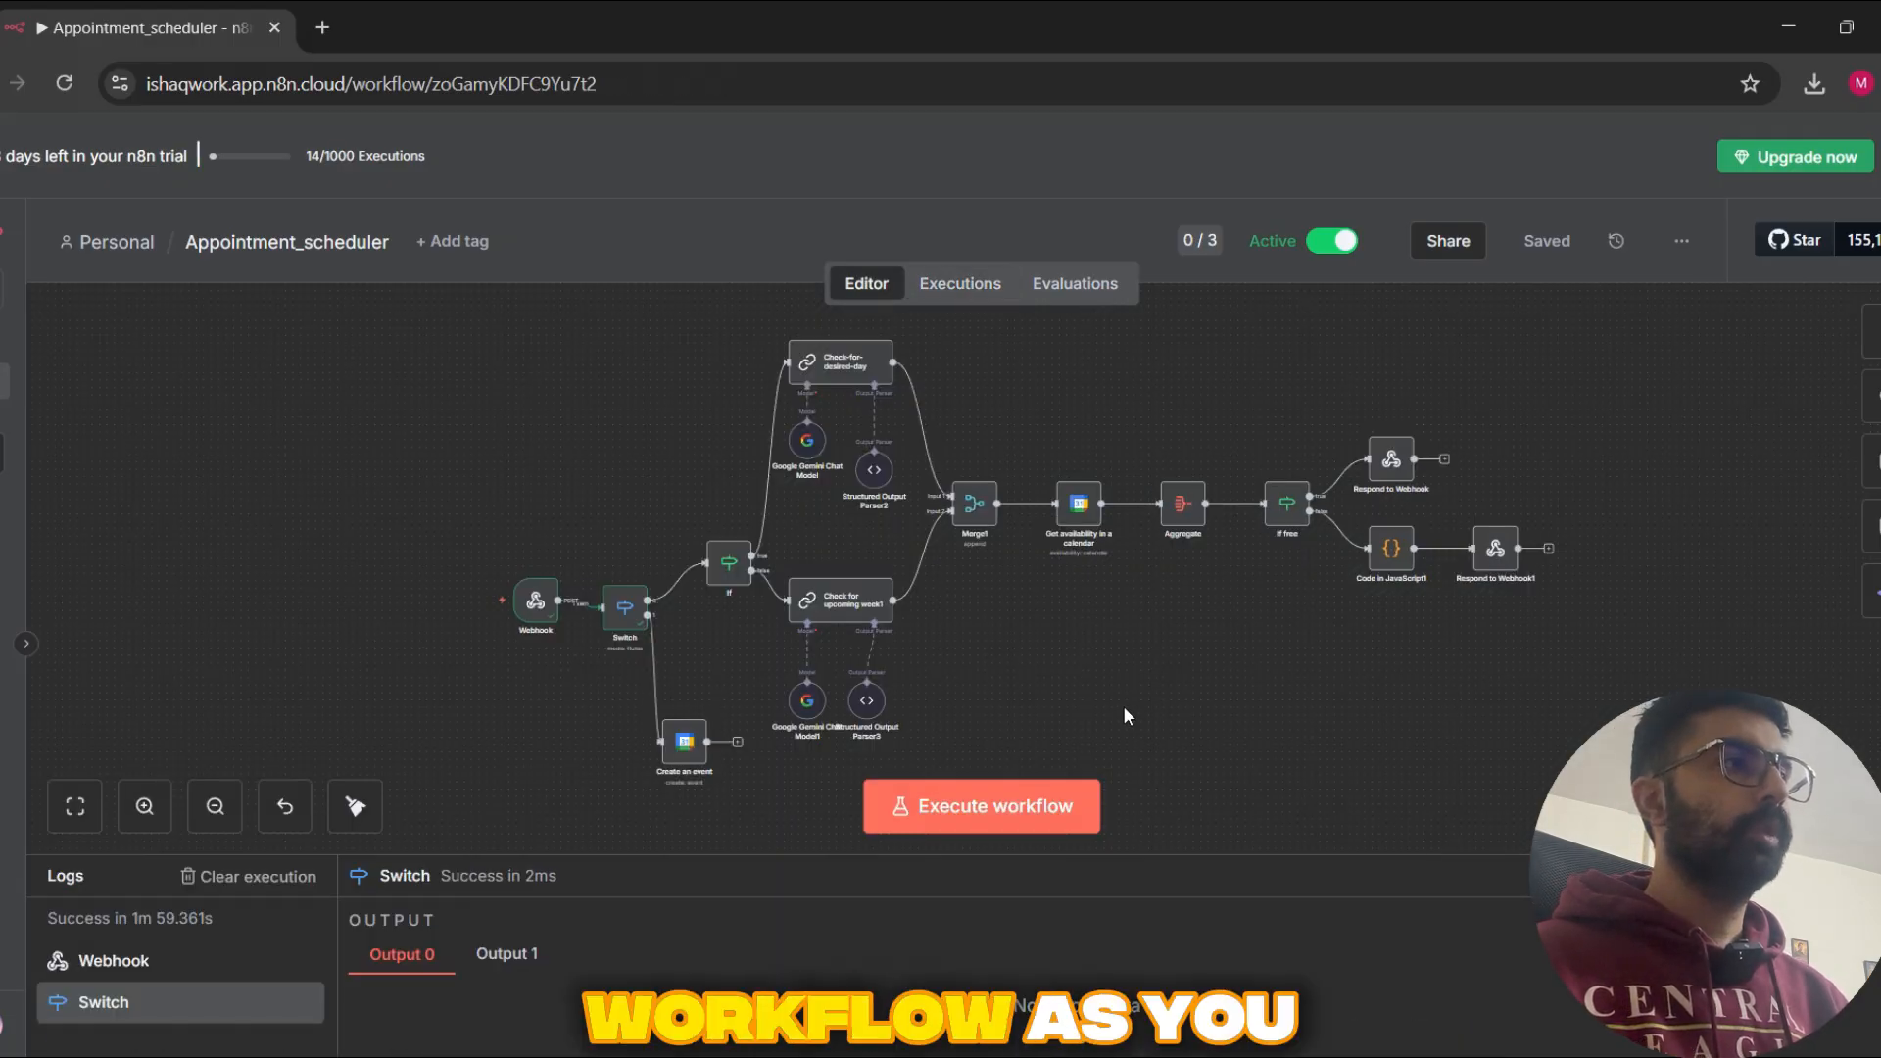
scroll(1061, 605, up, 2)
drag(595, 480, 717, 471)
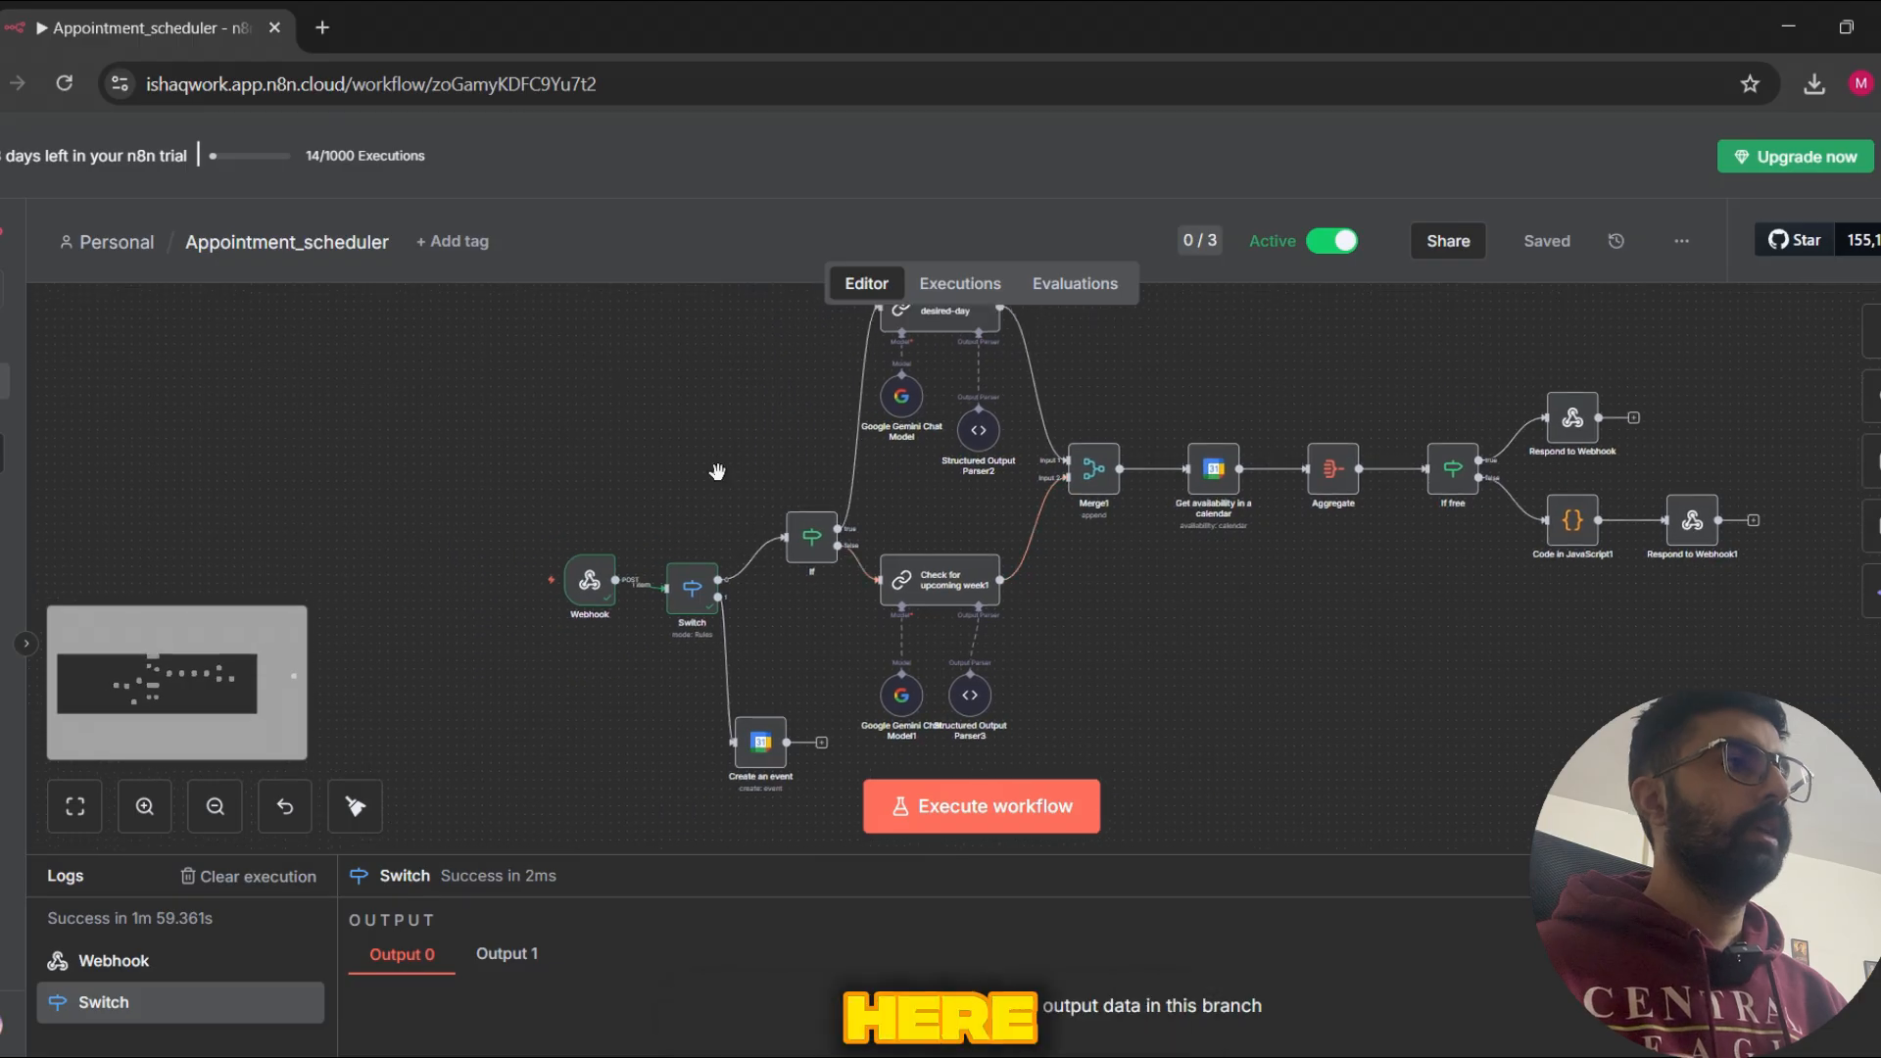
drag(663, 400, 613, 428)
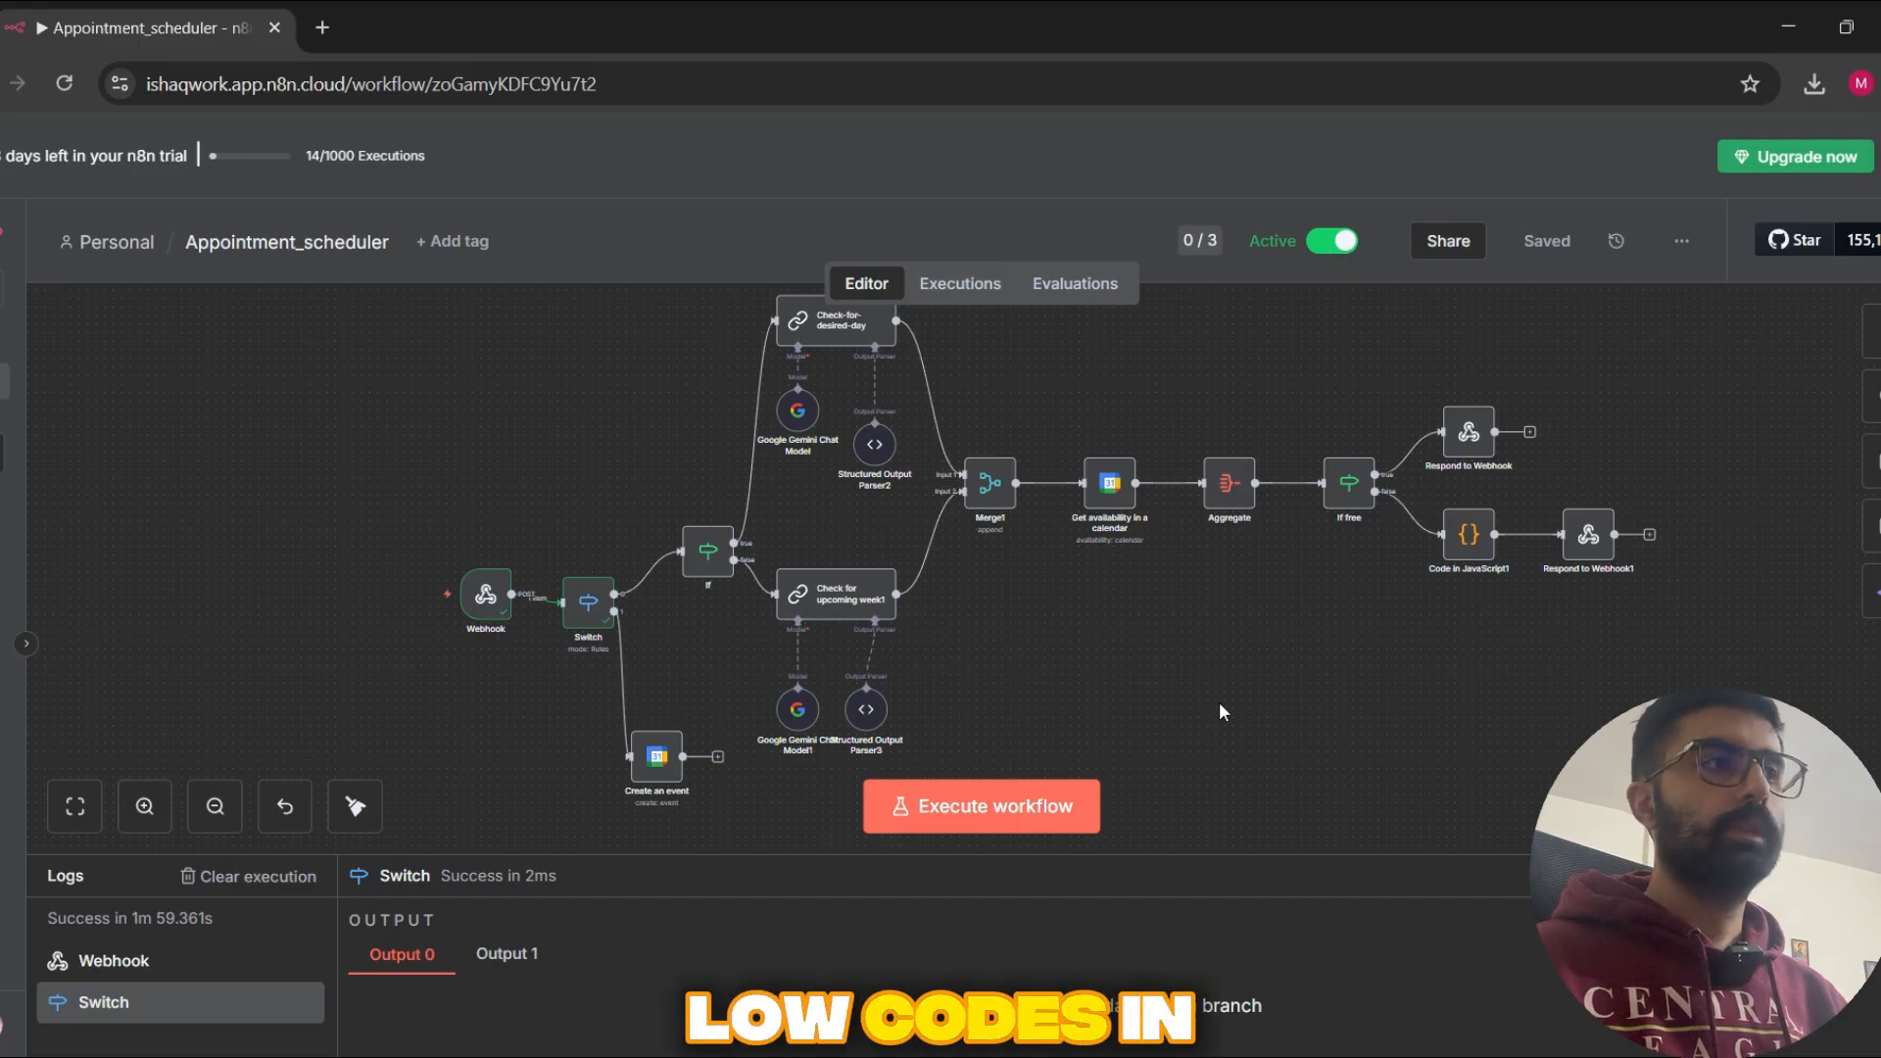
drag(1305, 663, 1384, 625)
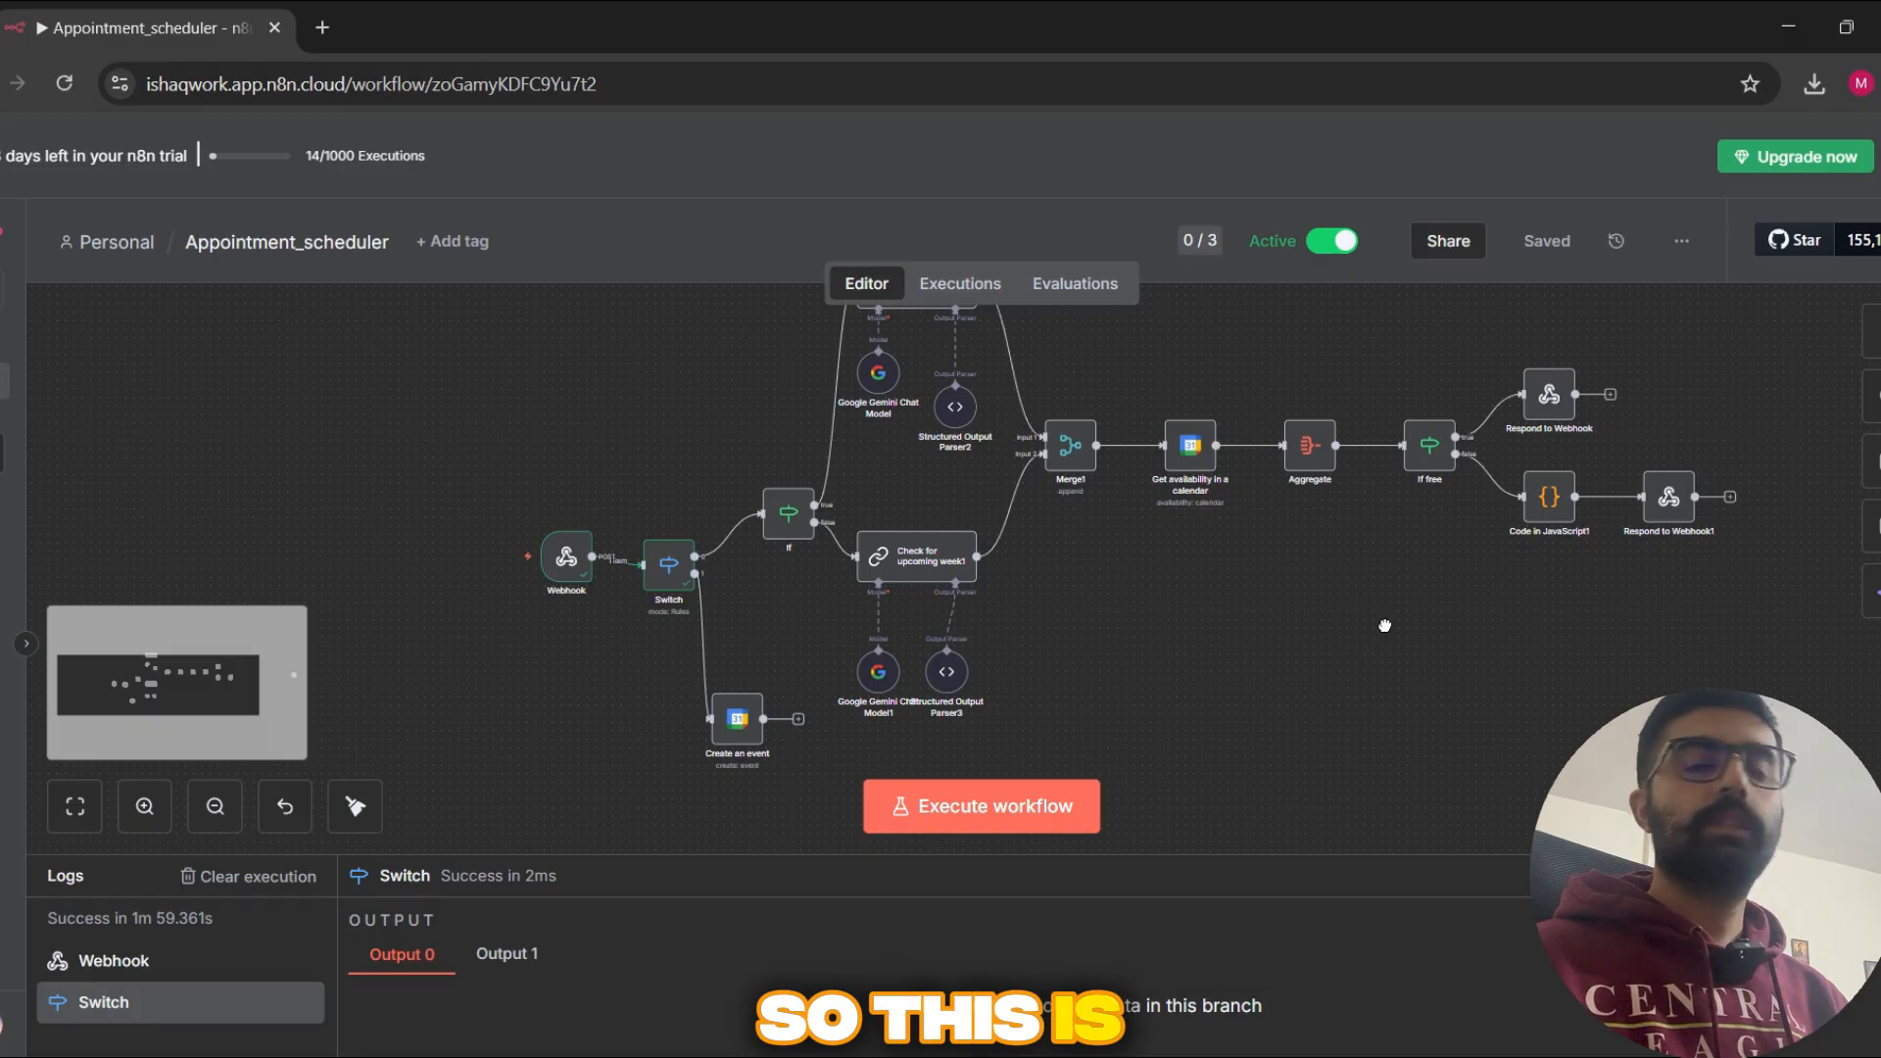
drag(1385, 625, 1327, 622)
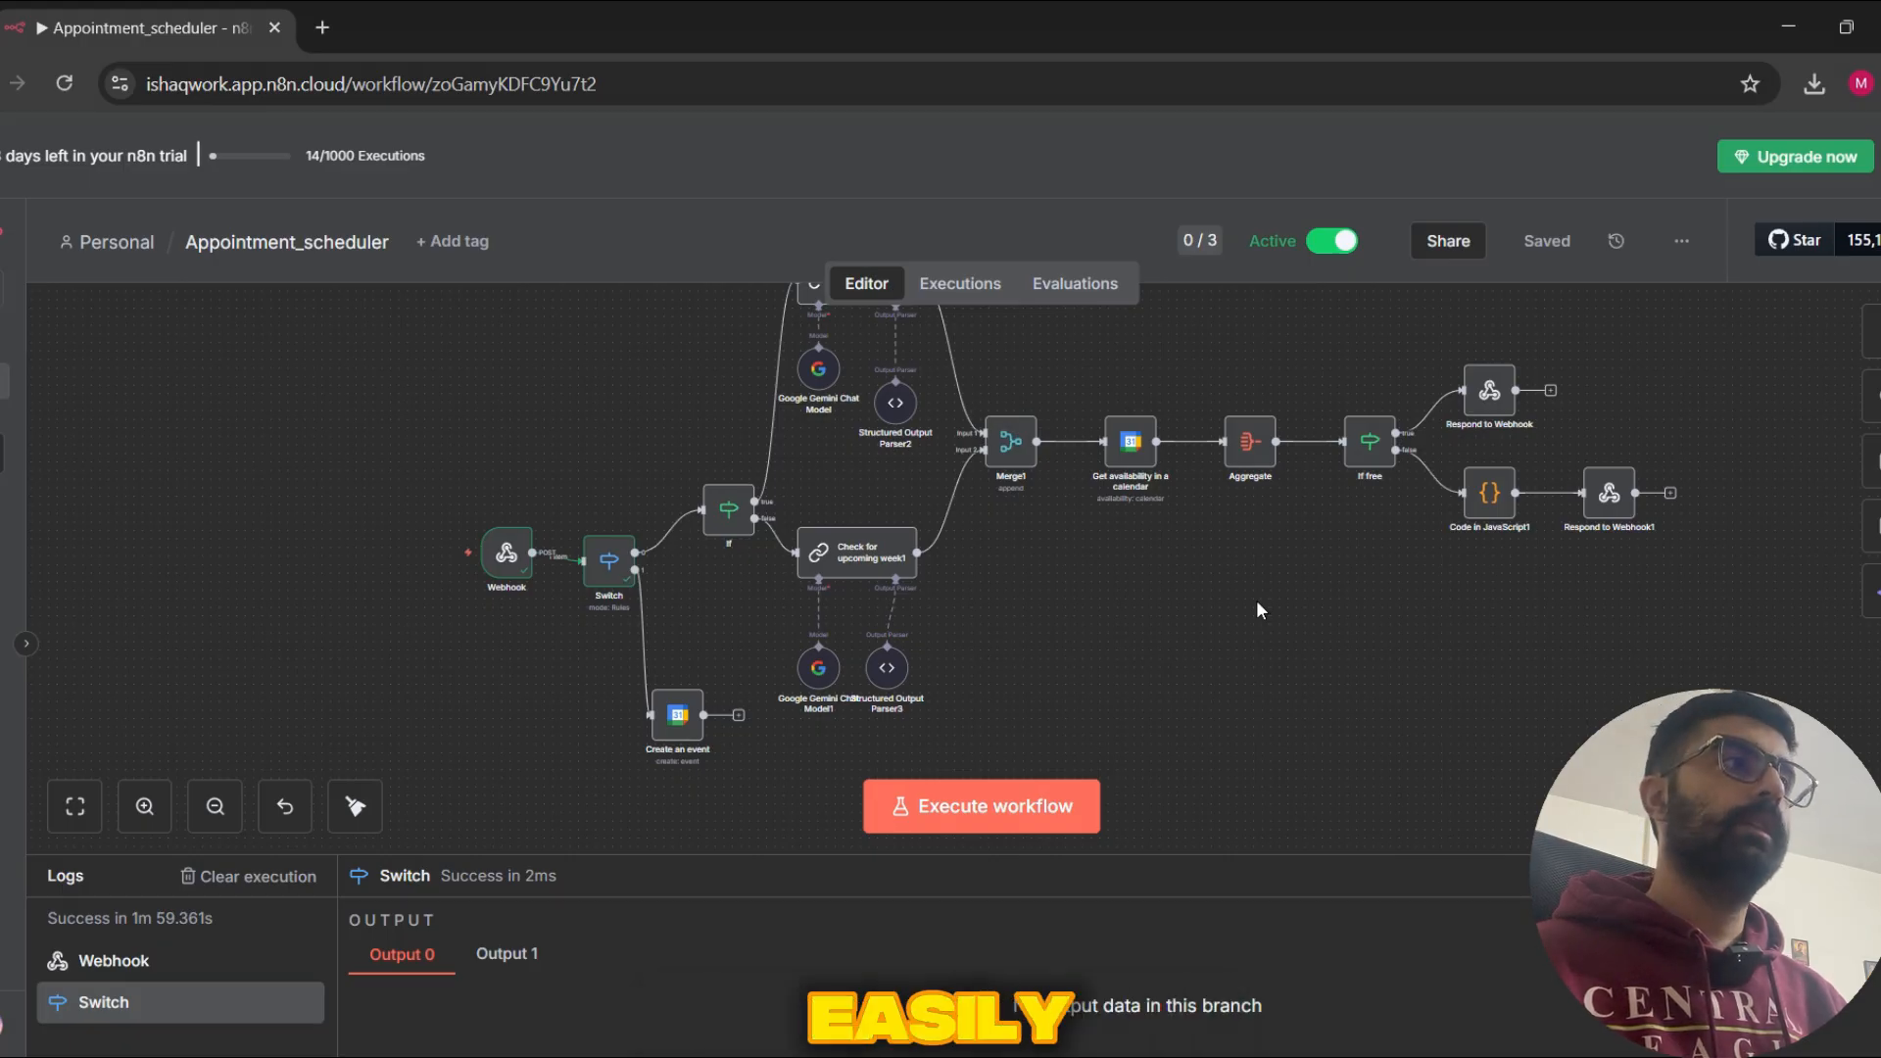
drag(1259, 605, 1333, 683)
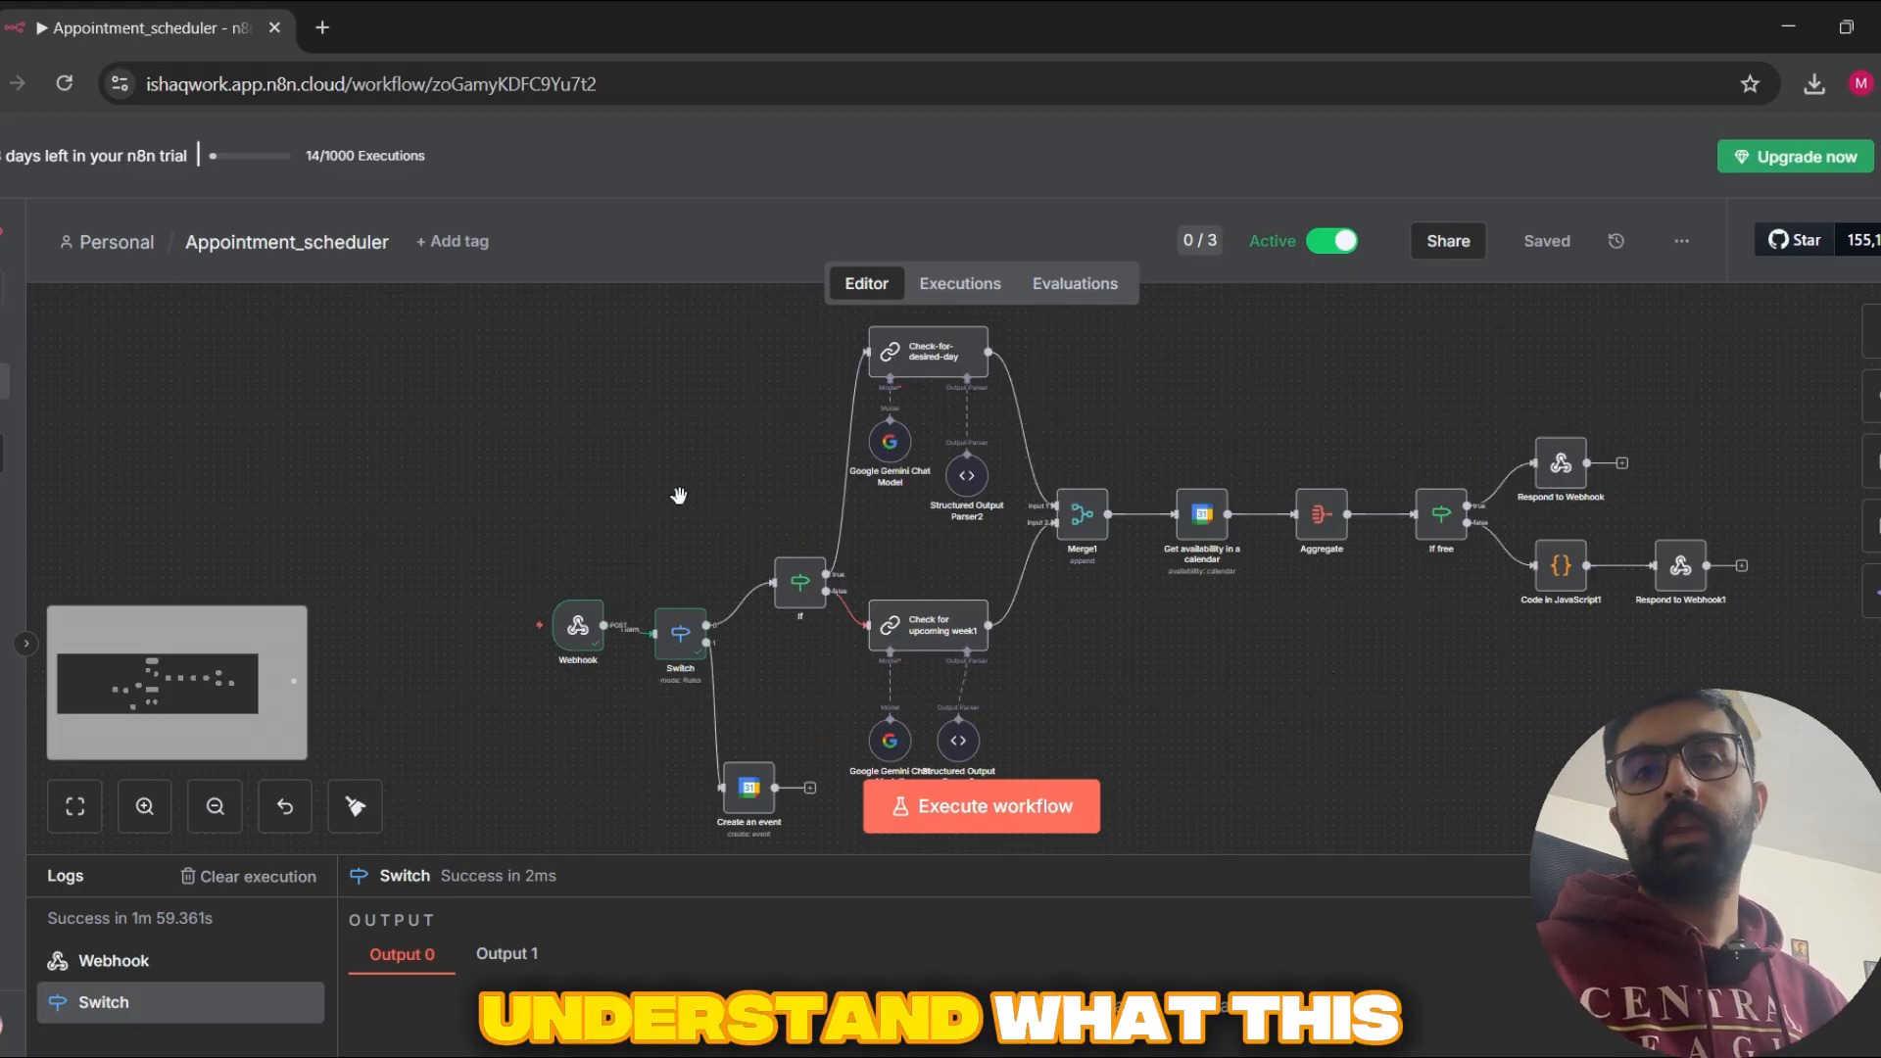
drag(678, 495, 530, 498)
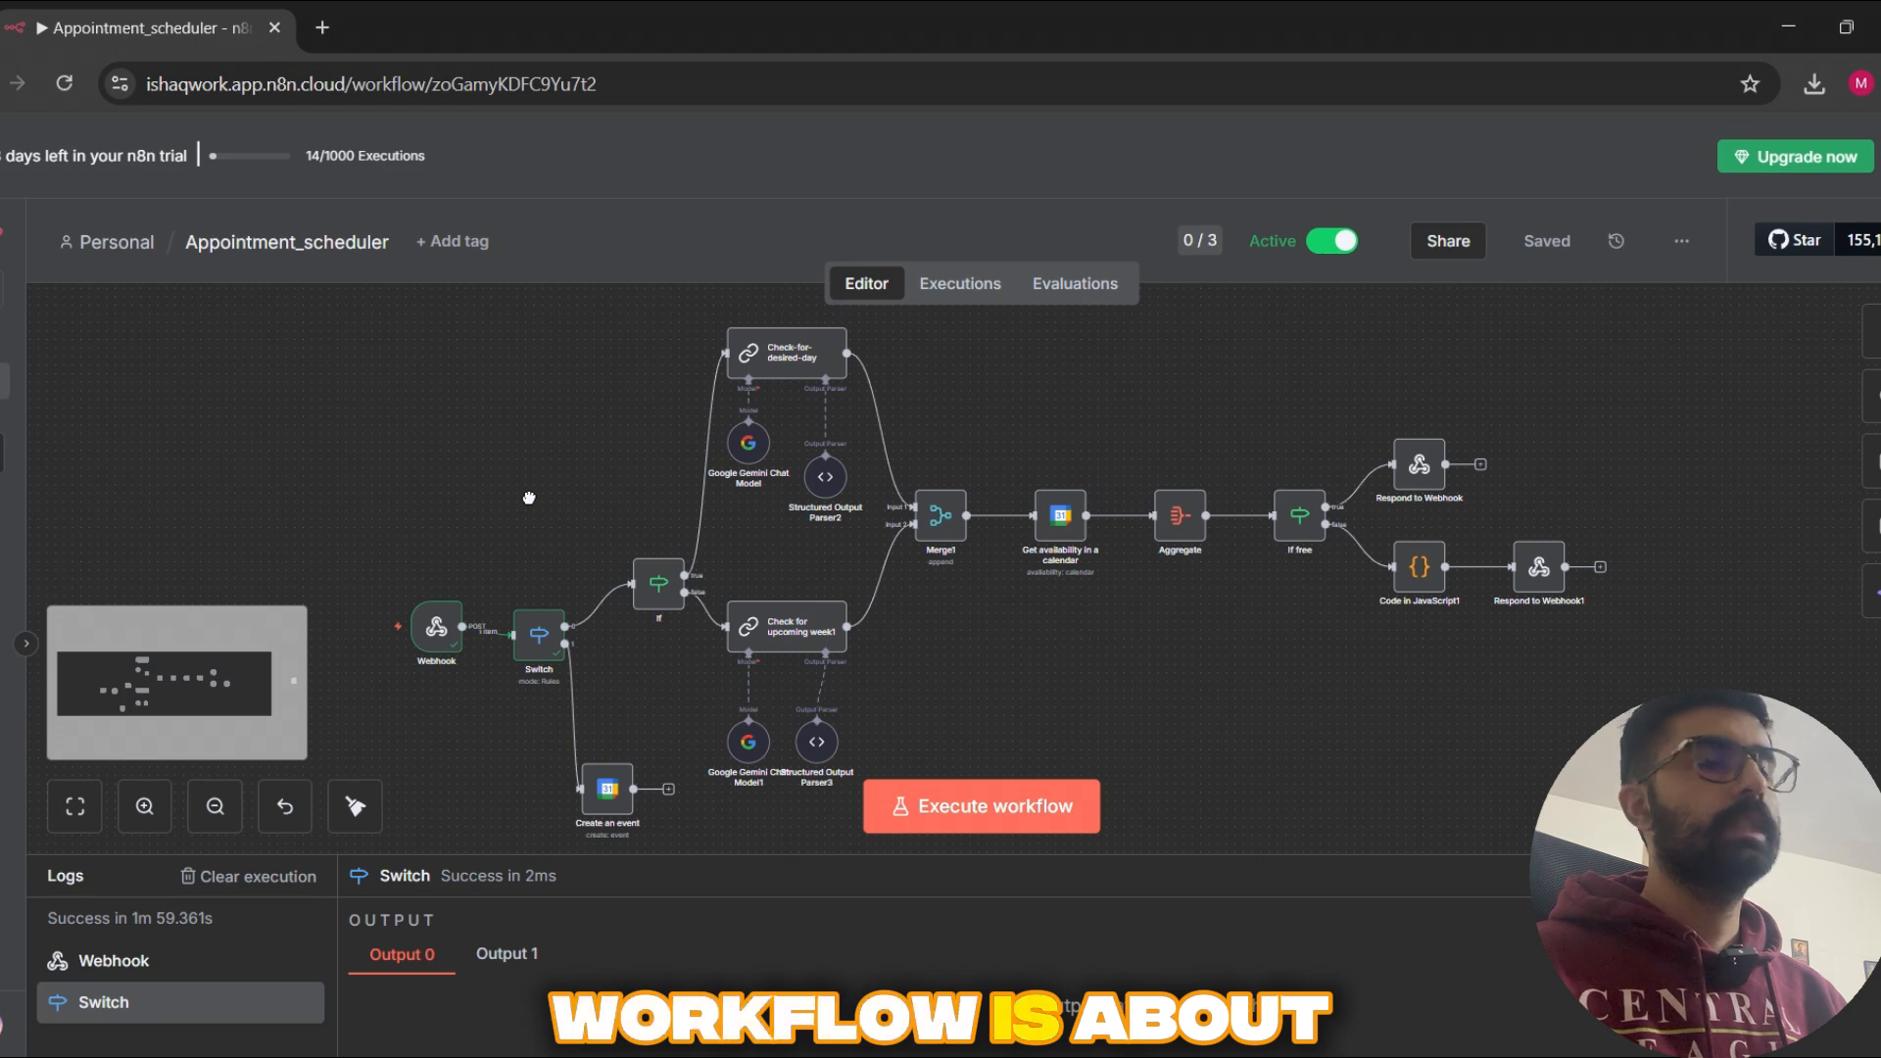
drag(1036, 672, 1132, 579)
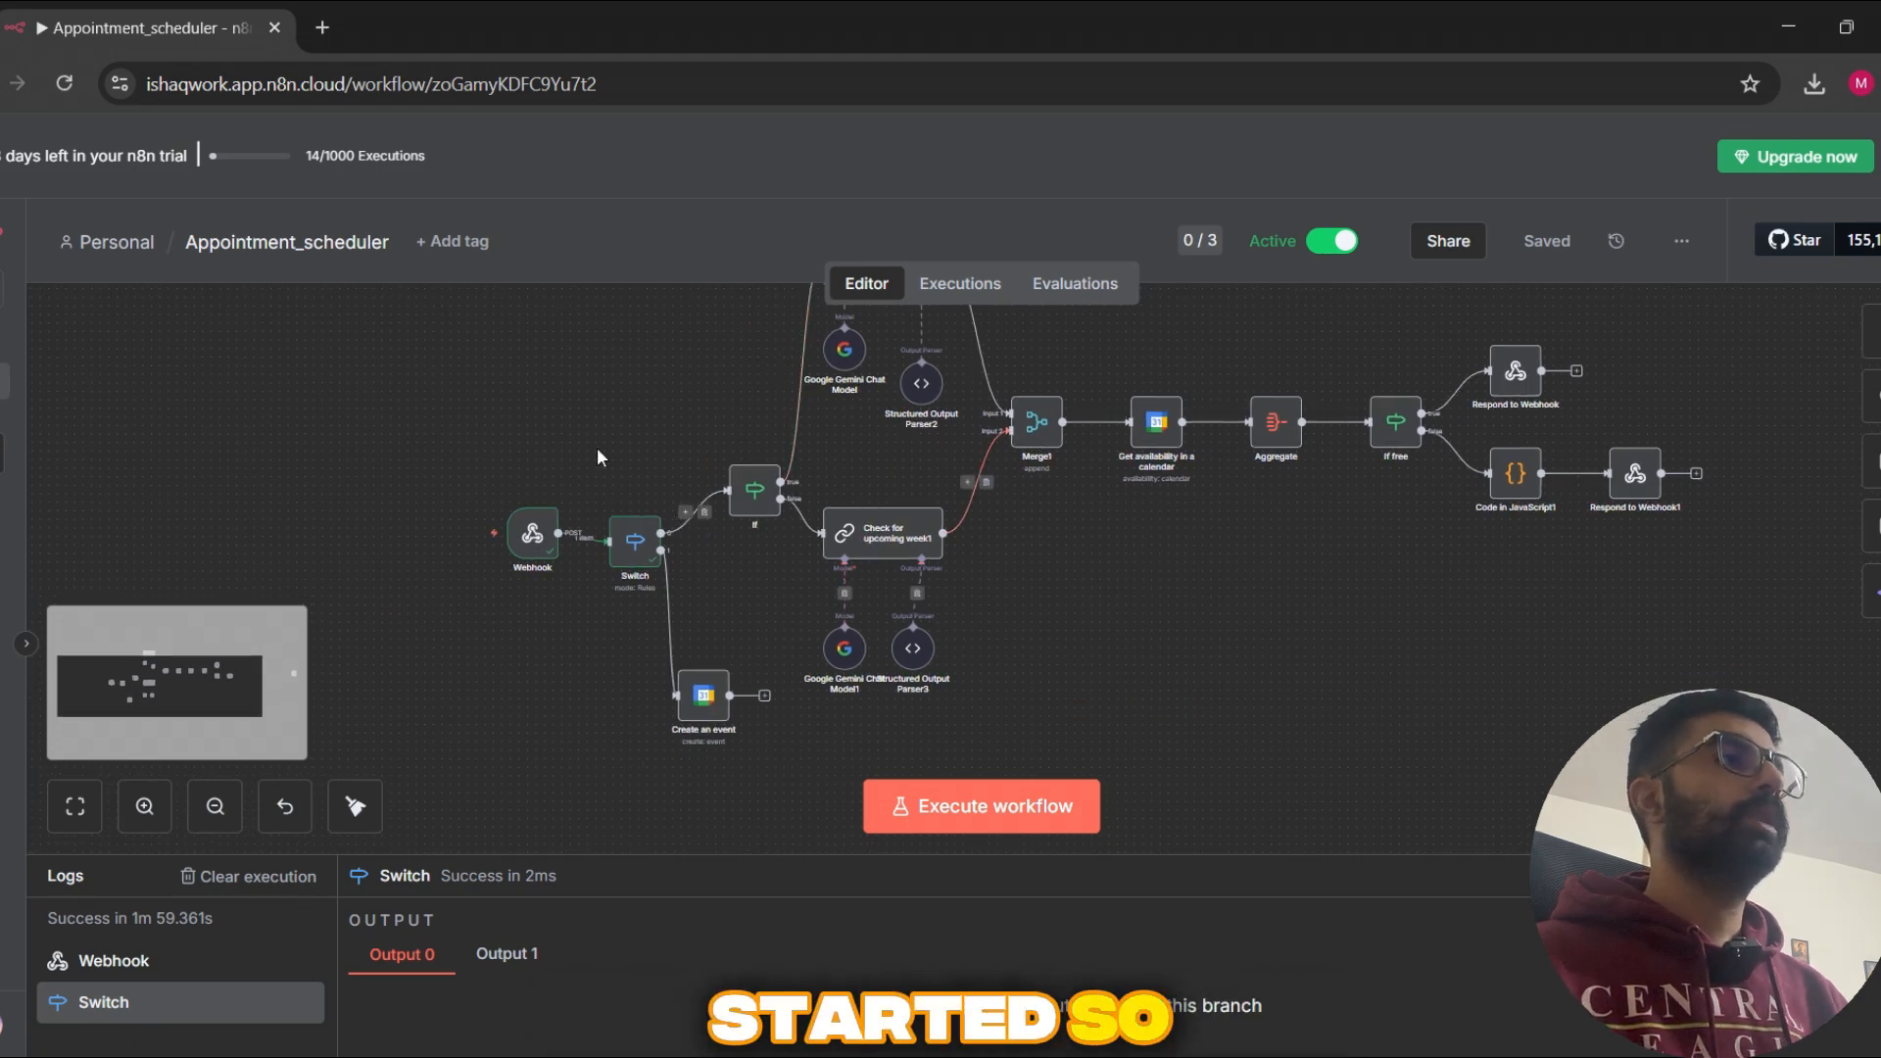
drag(682, 413, 613, 370)
drag(1107, 585, 1198, 638)
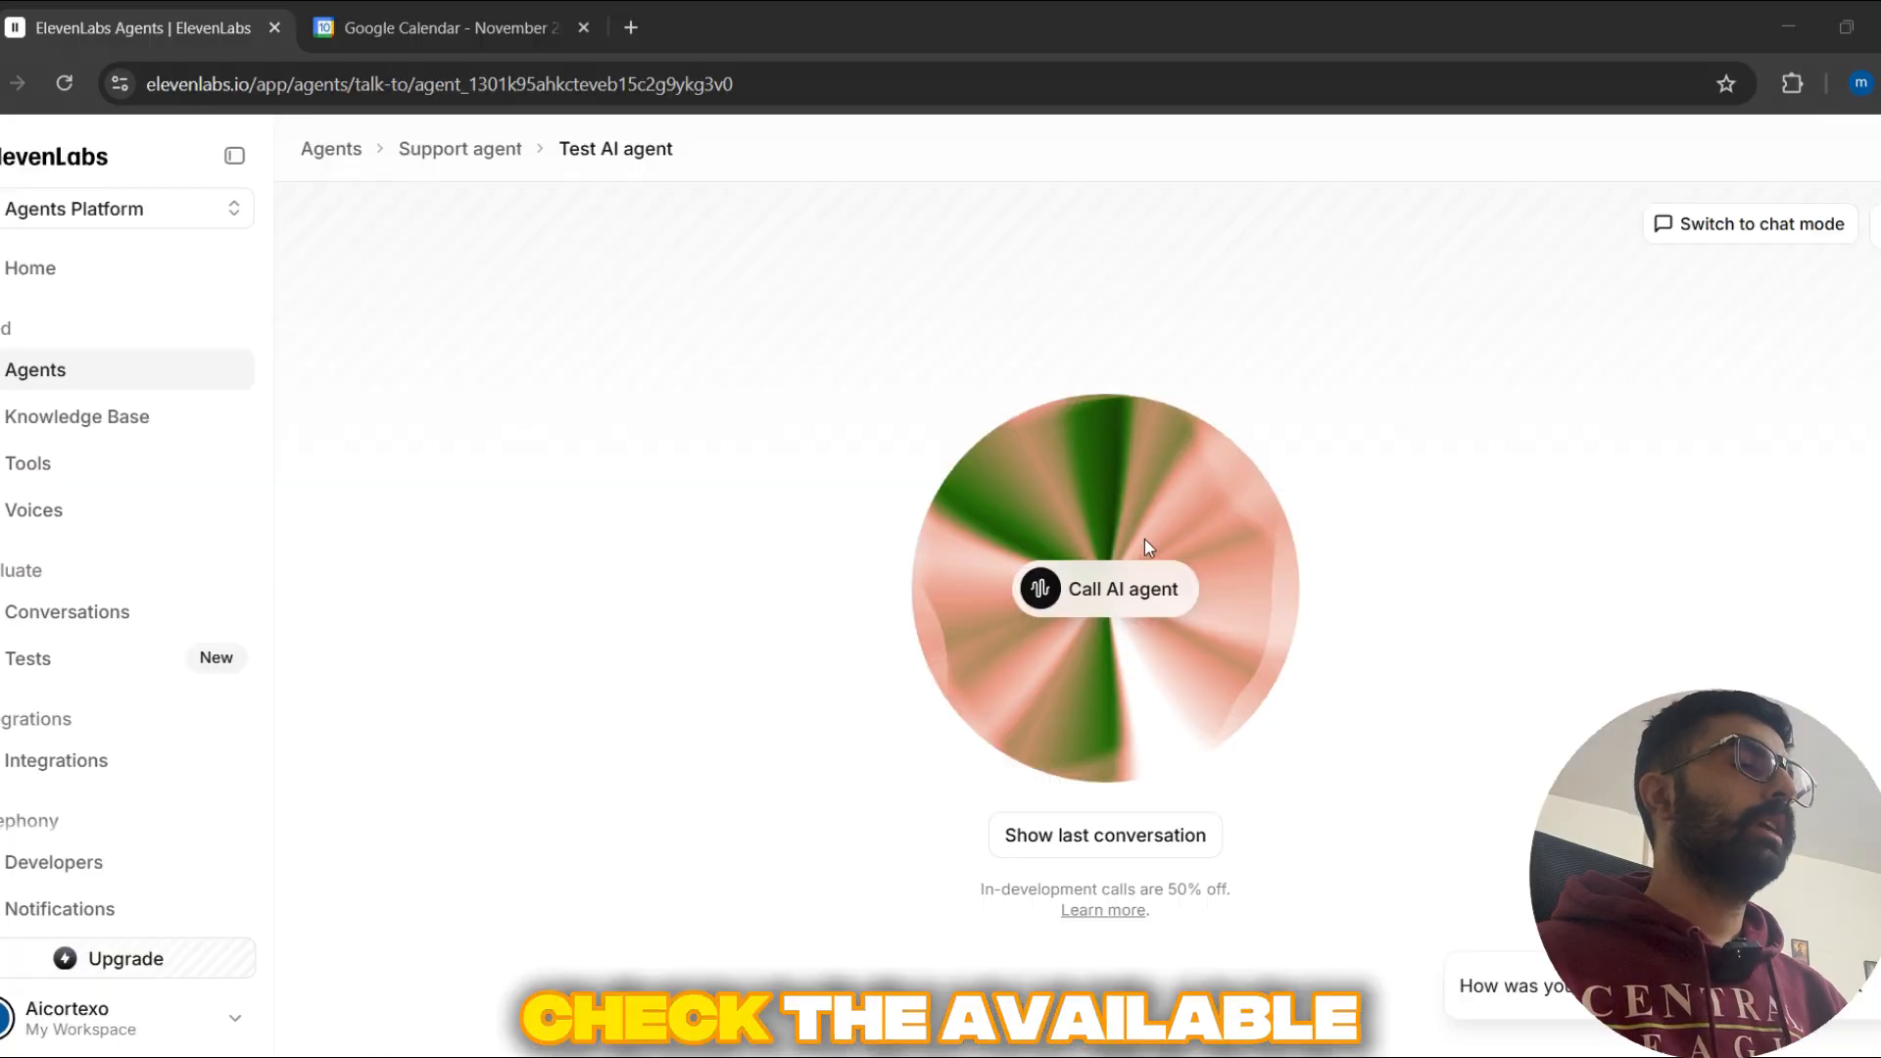
Step: Look at the Google Calendar page and inspect the parameters and output of the workflow's Webhook node
click(451, 28)
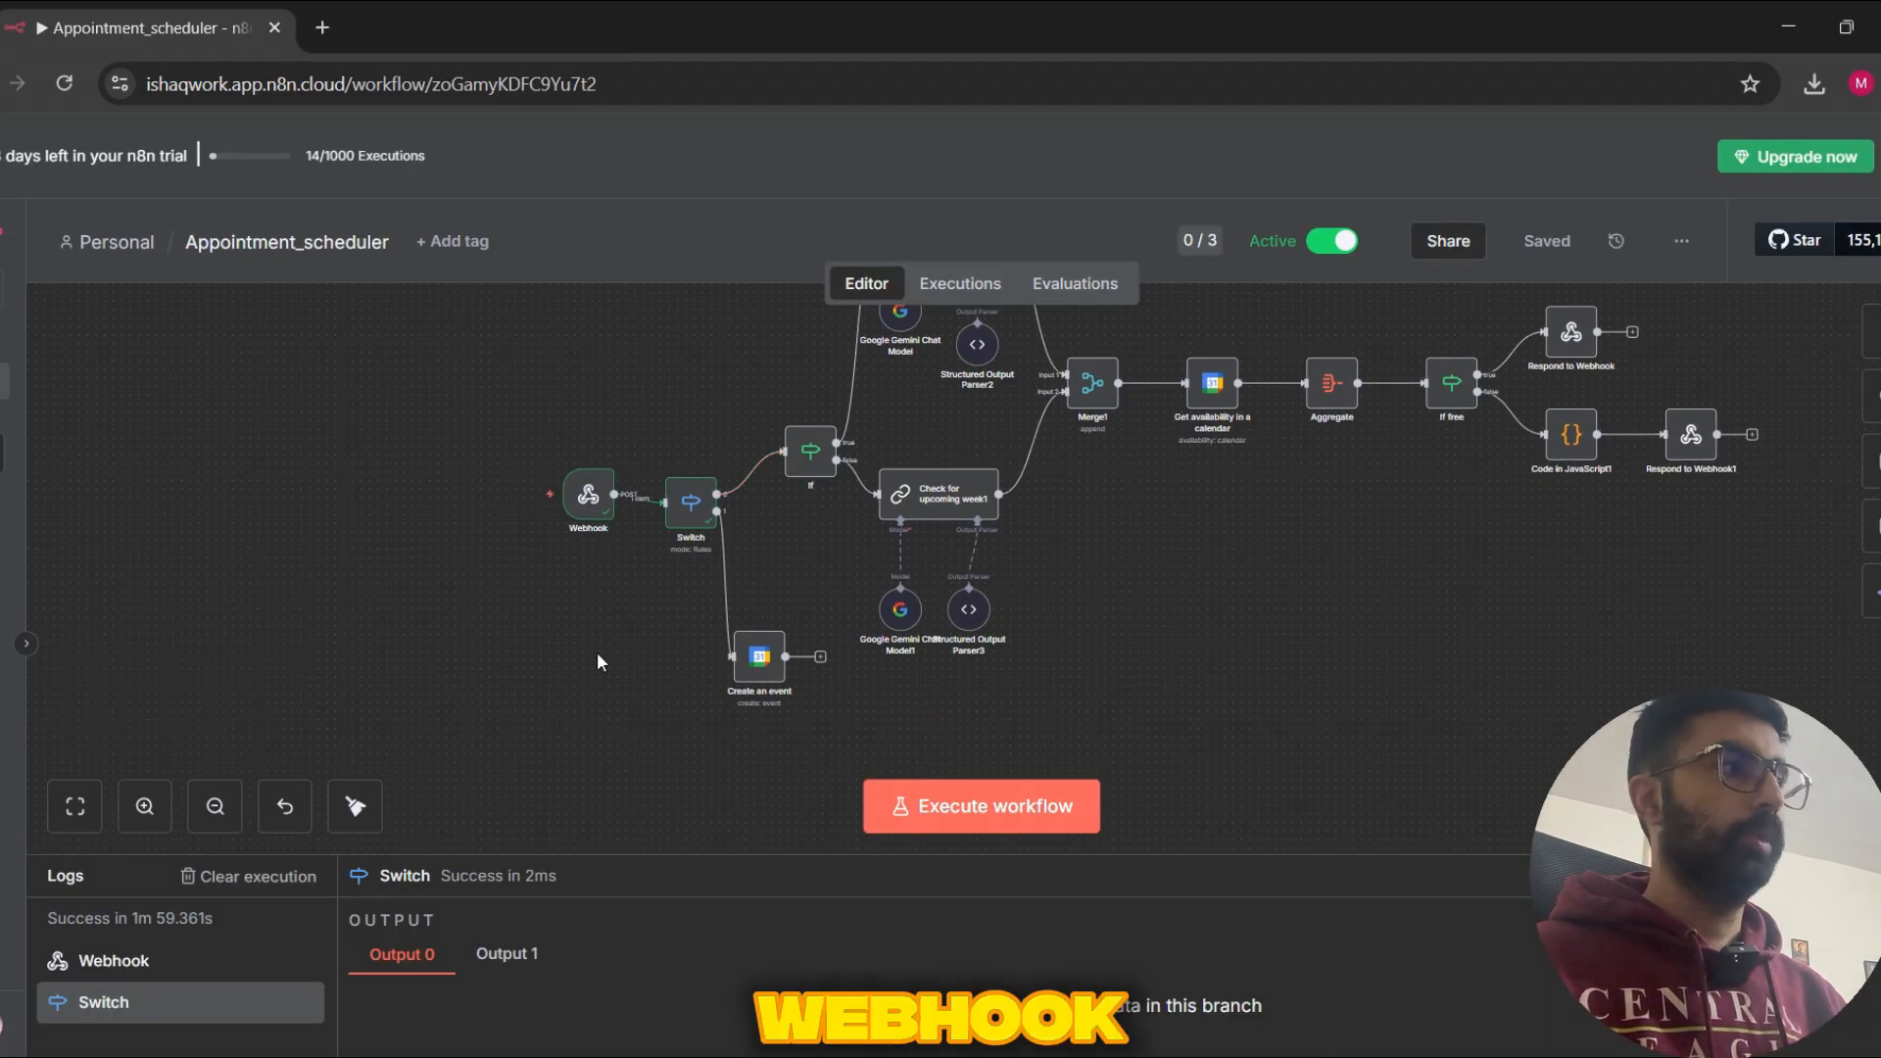
click(588, 497)
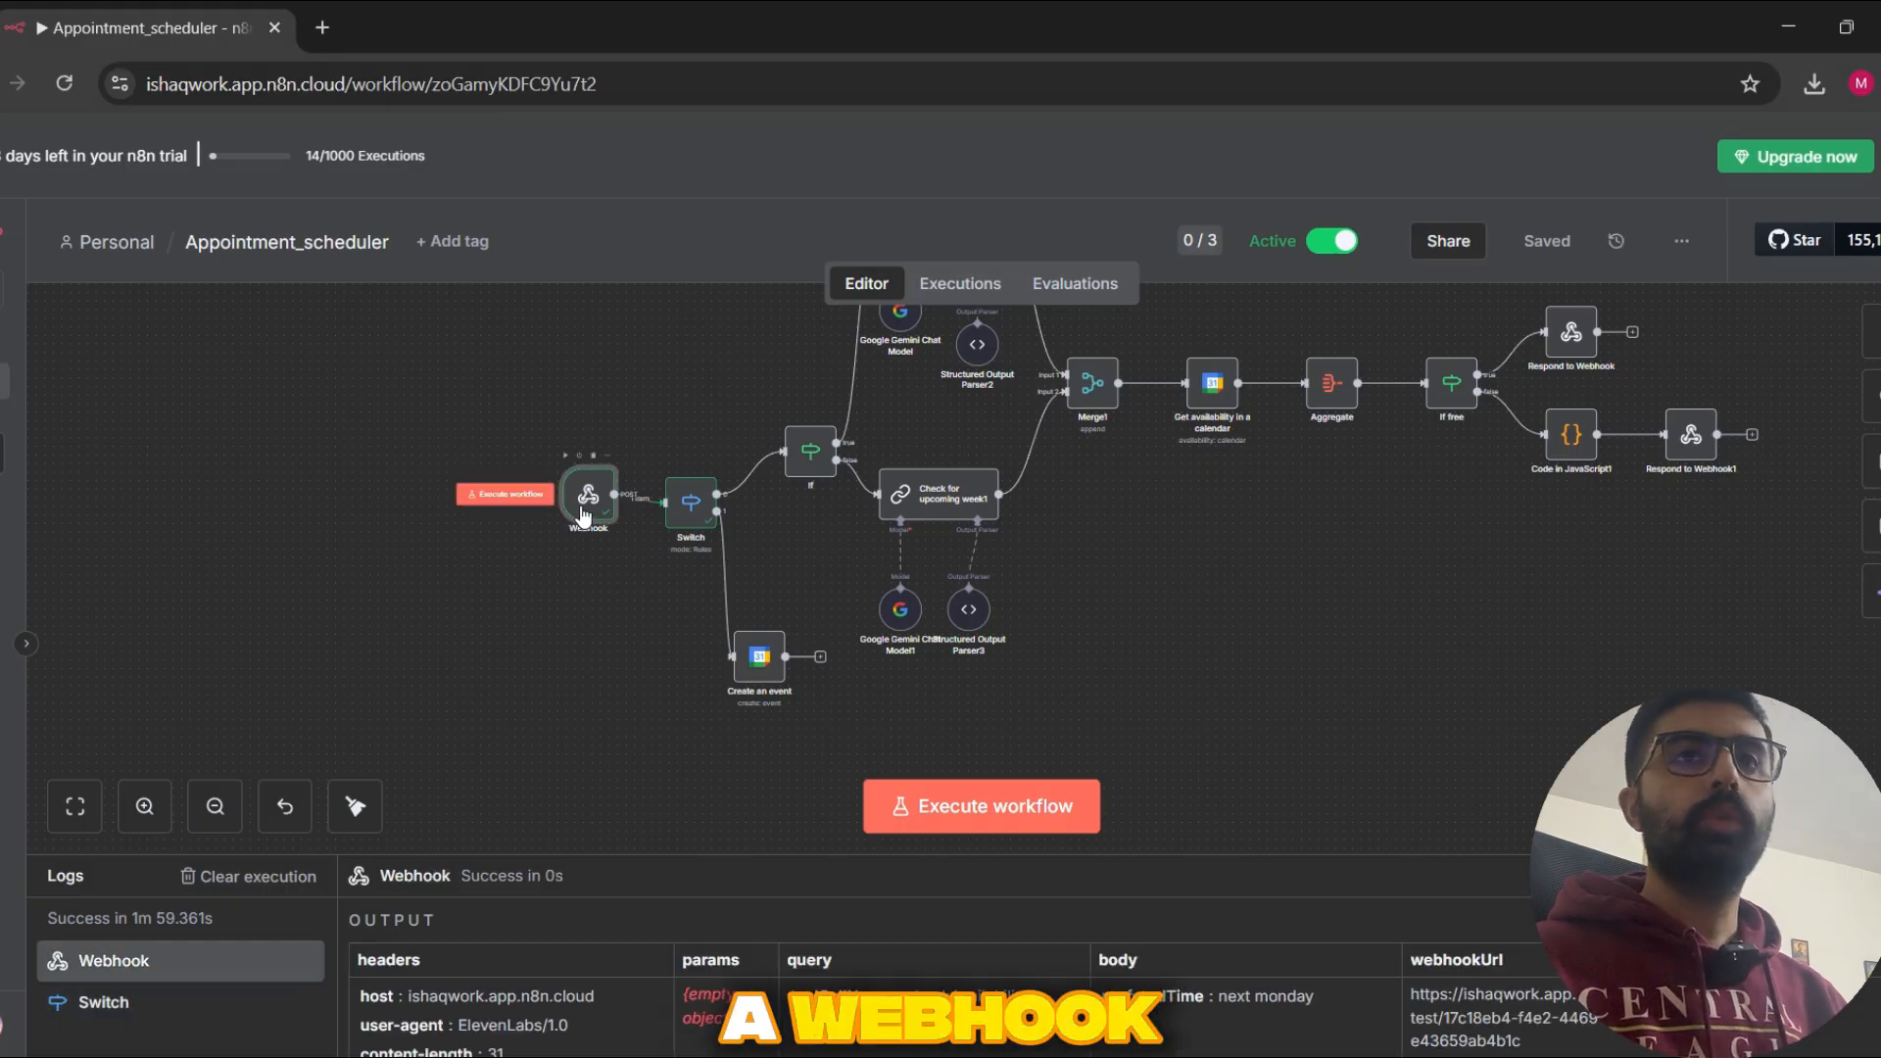
double_click(588, 497)
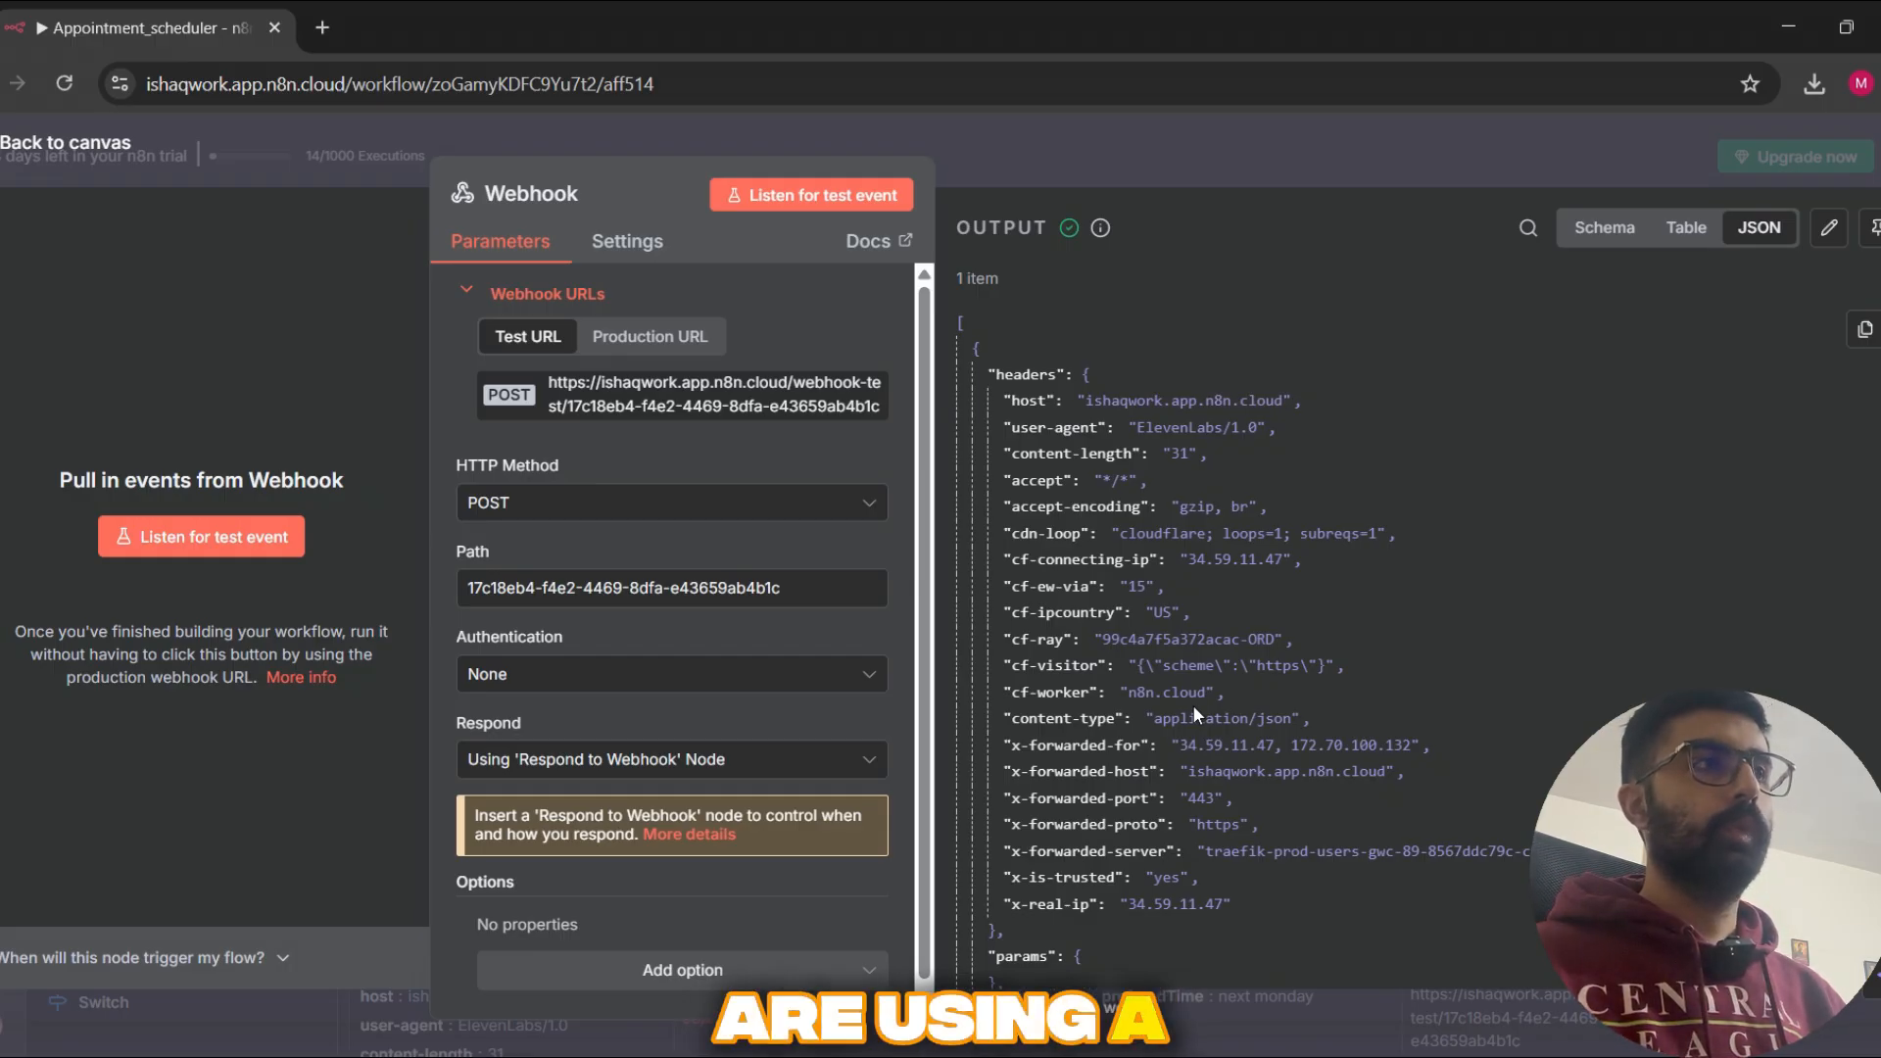
click(1310, 166)
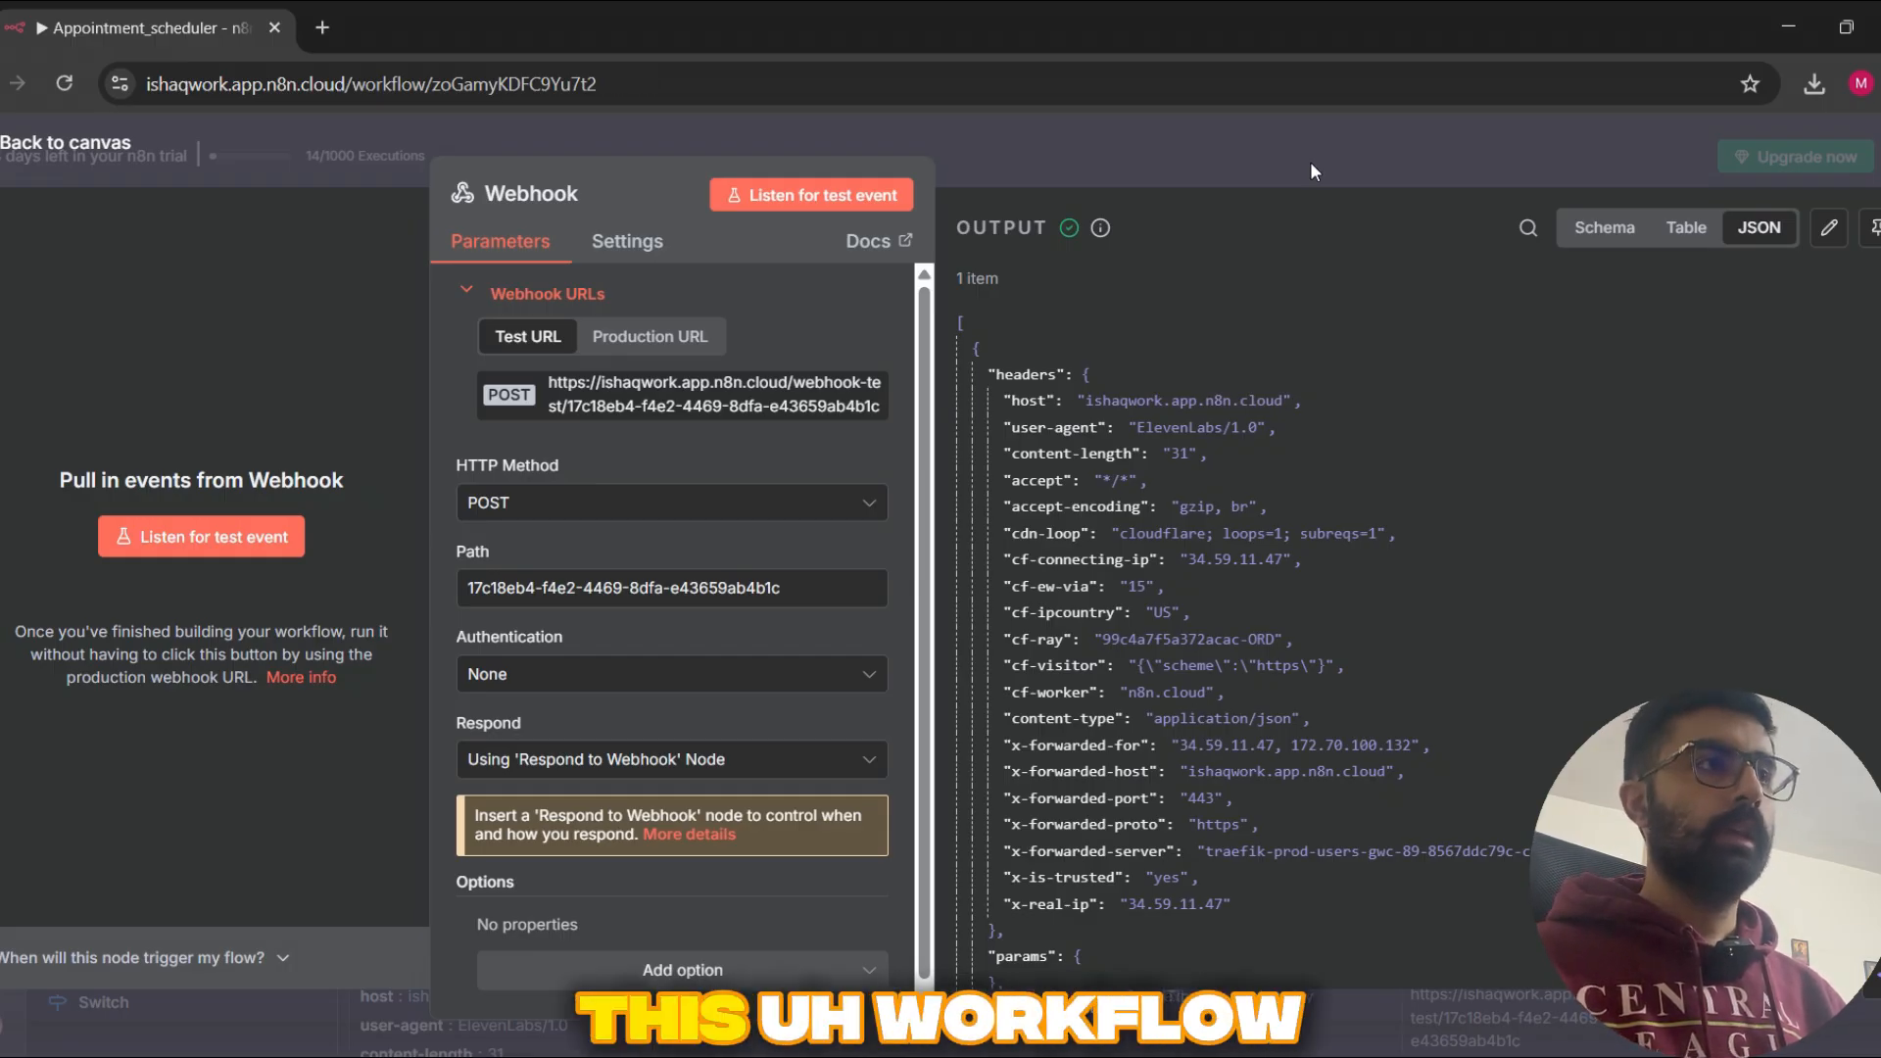
drag(482, 386, 419, 412)
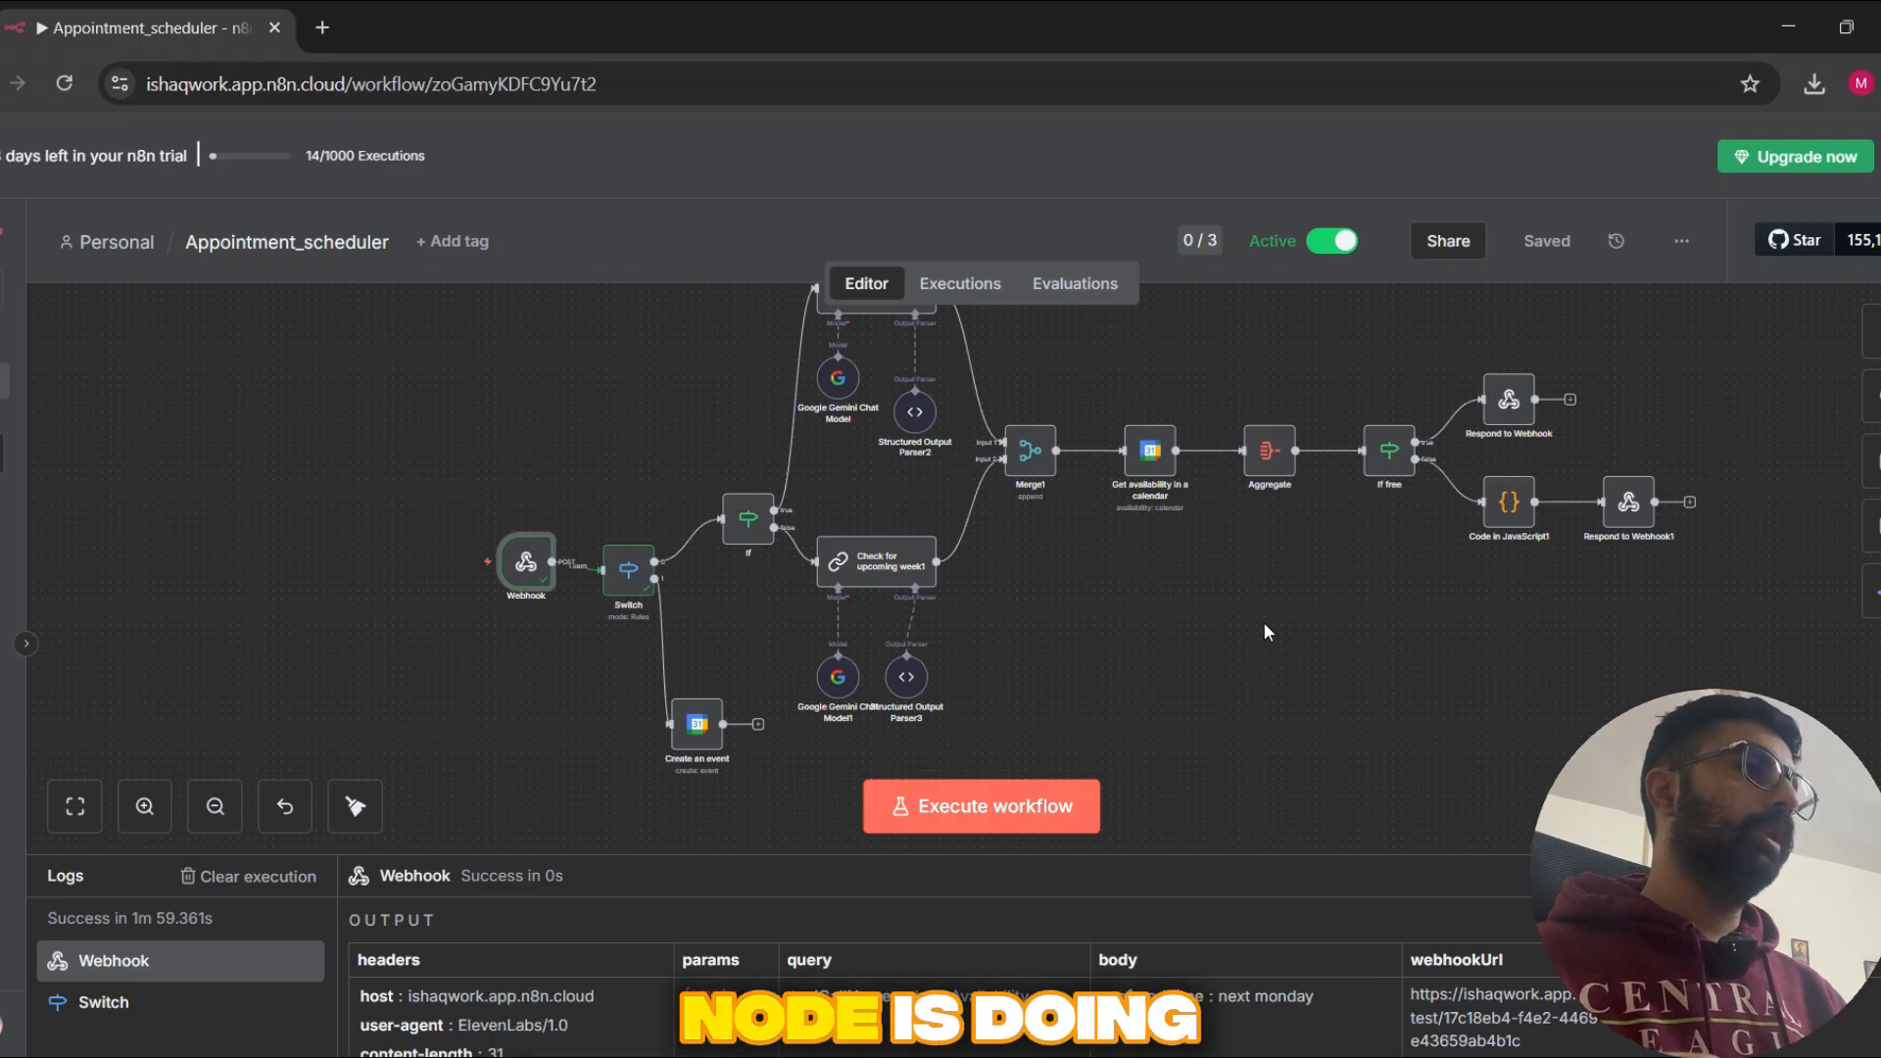
drag(897, 424, 870, 472)
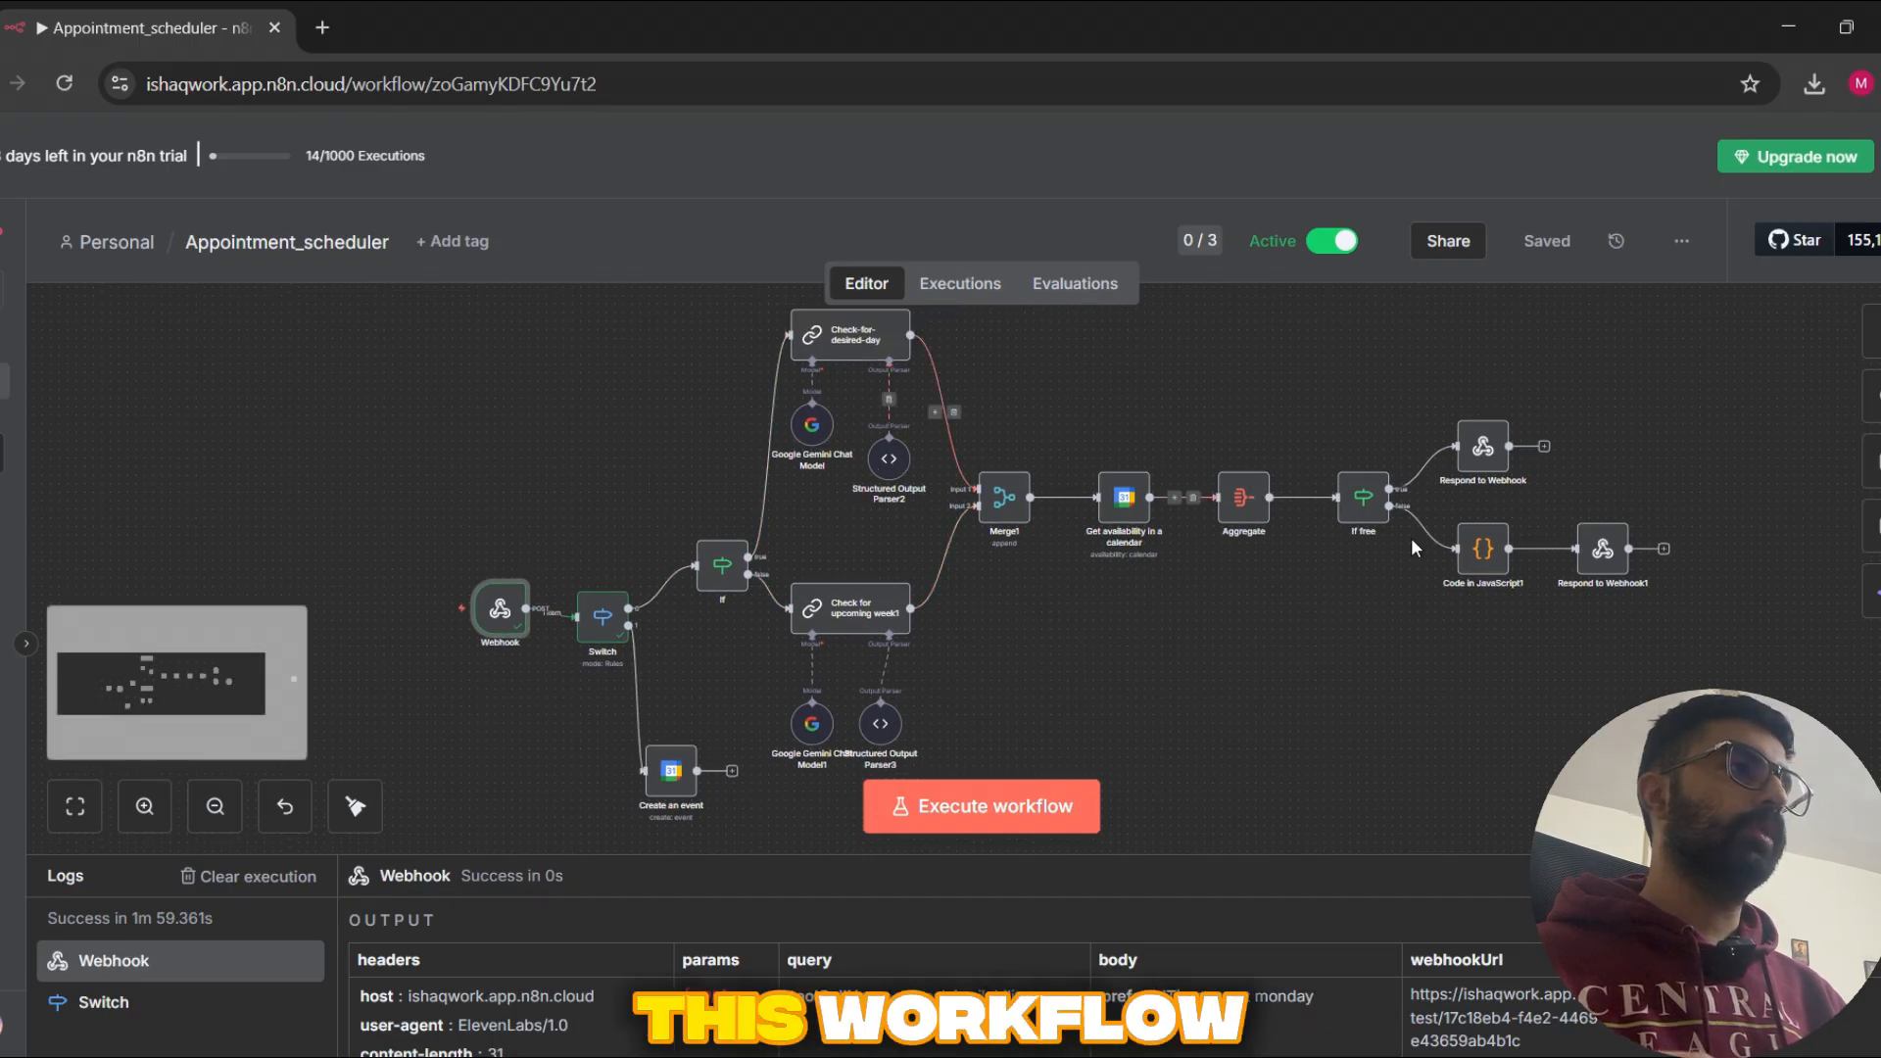
drag(1397, 618, 1356, 571)
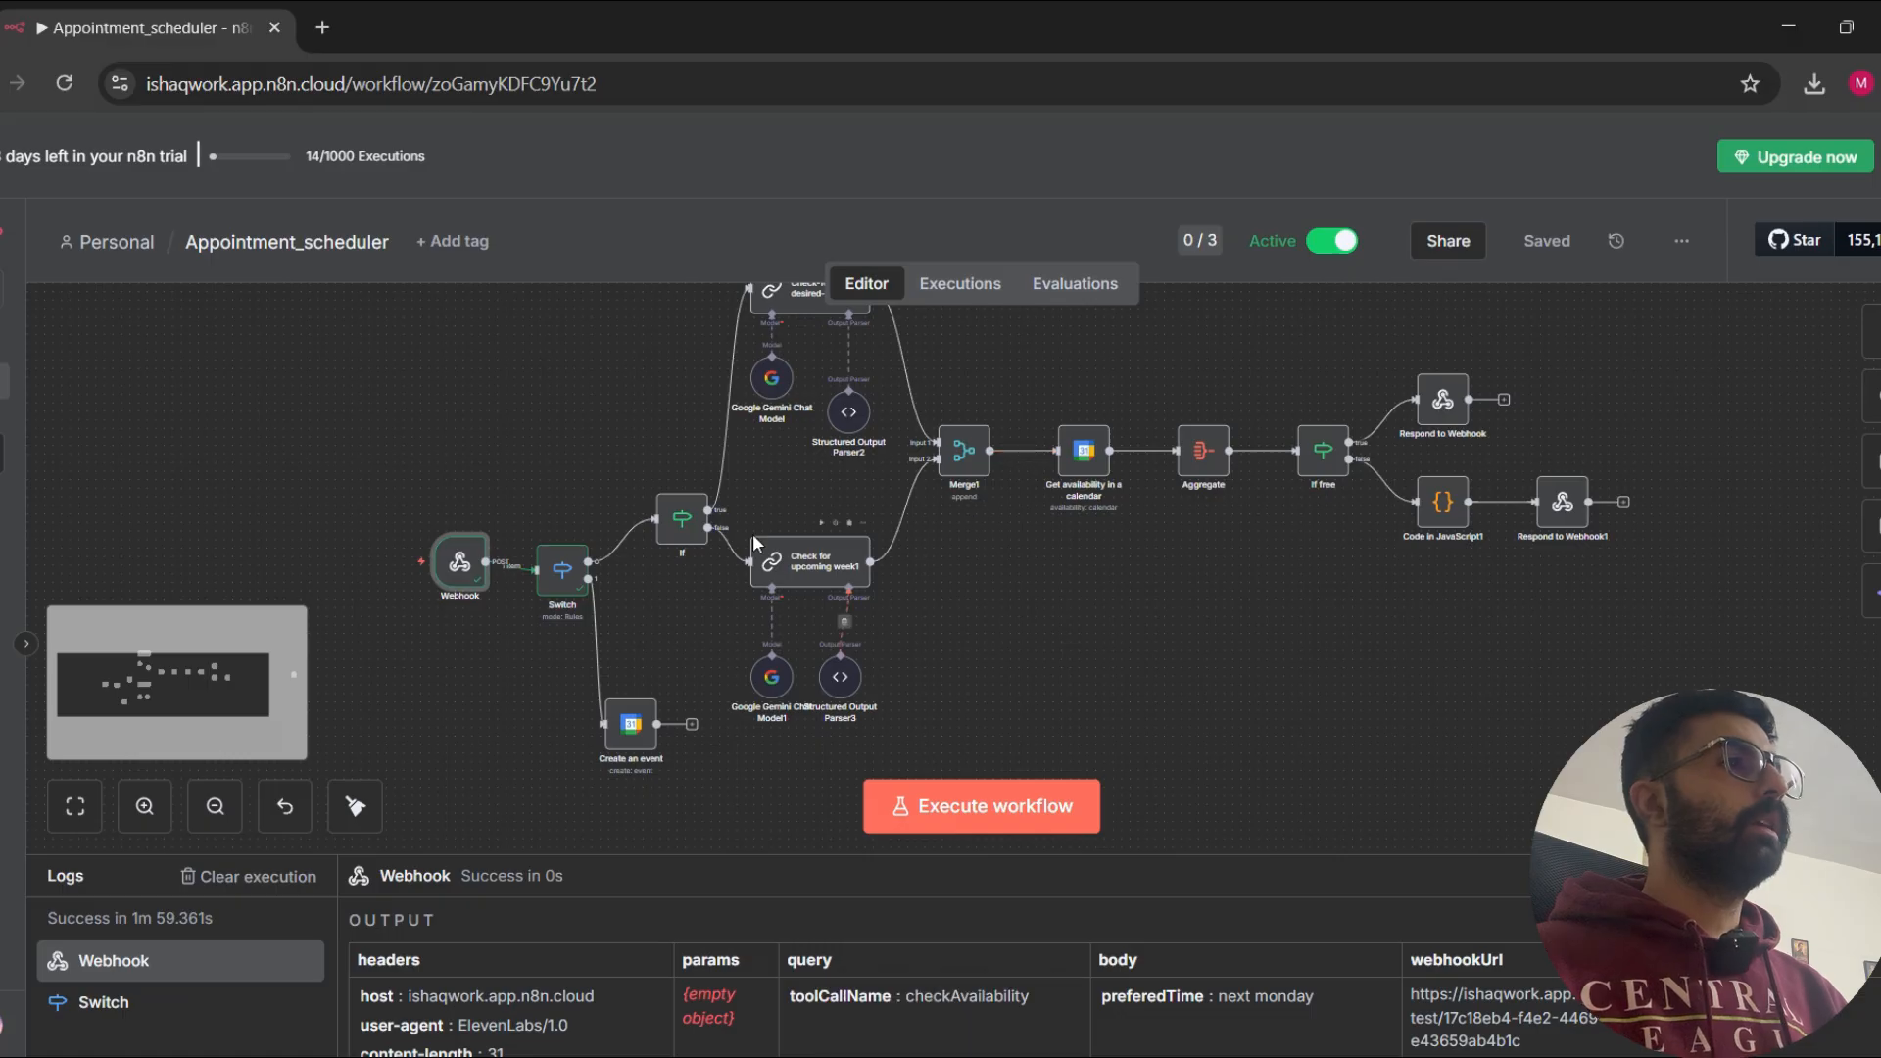
Step: Switch to ElevenLabs and open the Support agent's settings from the list of agents
key(alt+Tab)
click(132, 29)
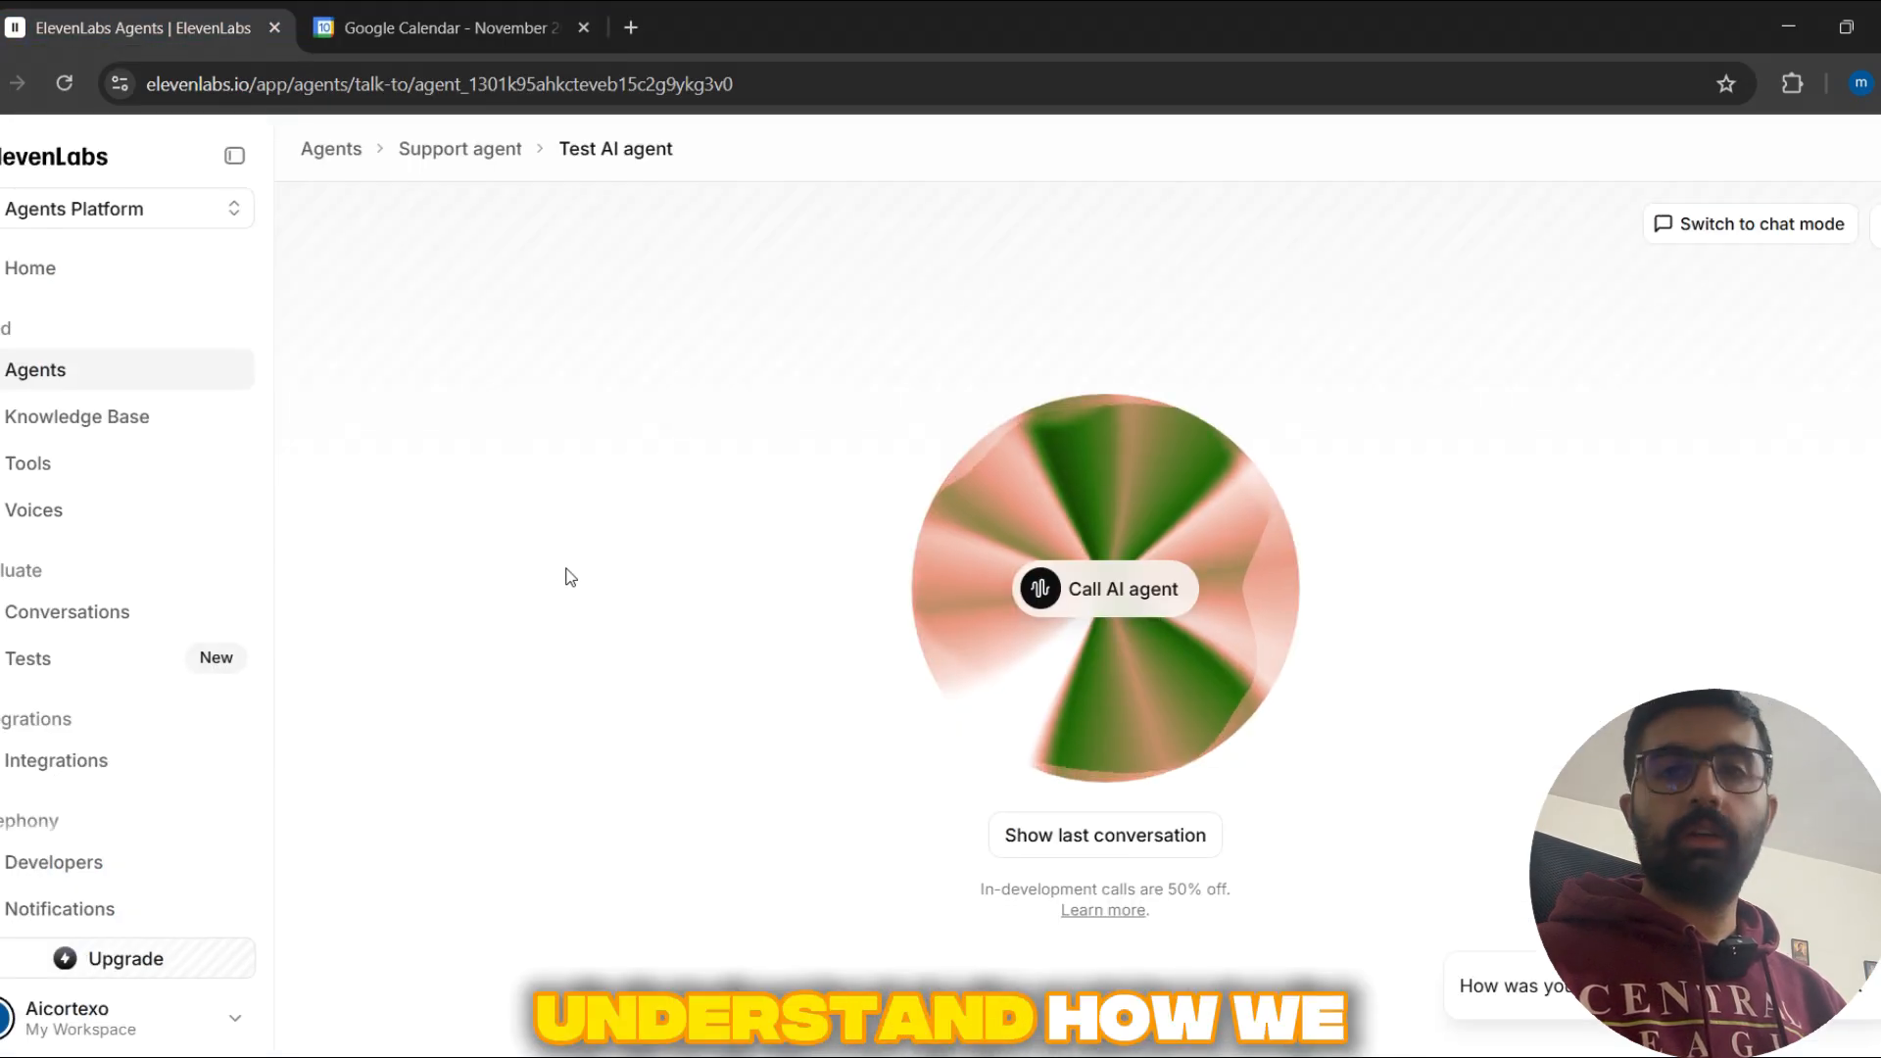
click(103, 373)
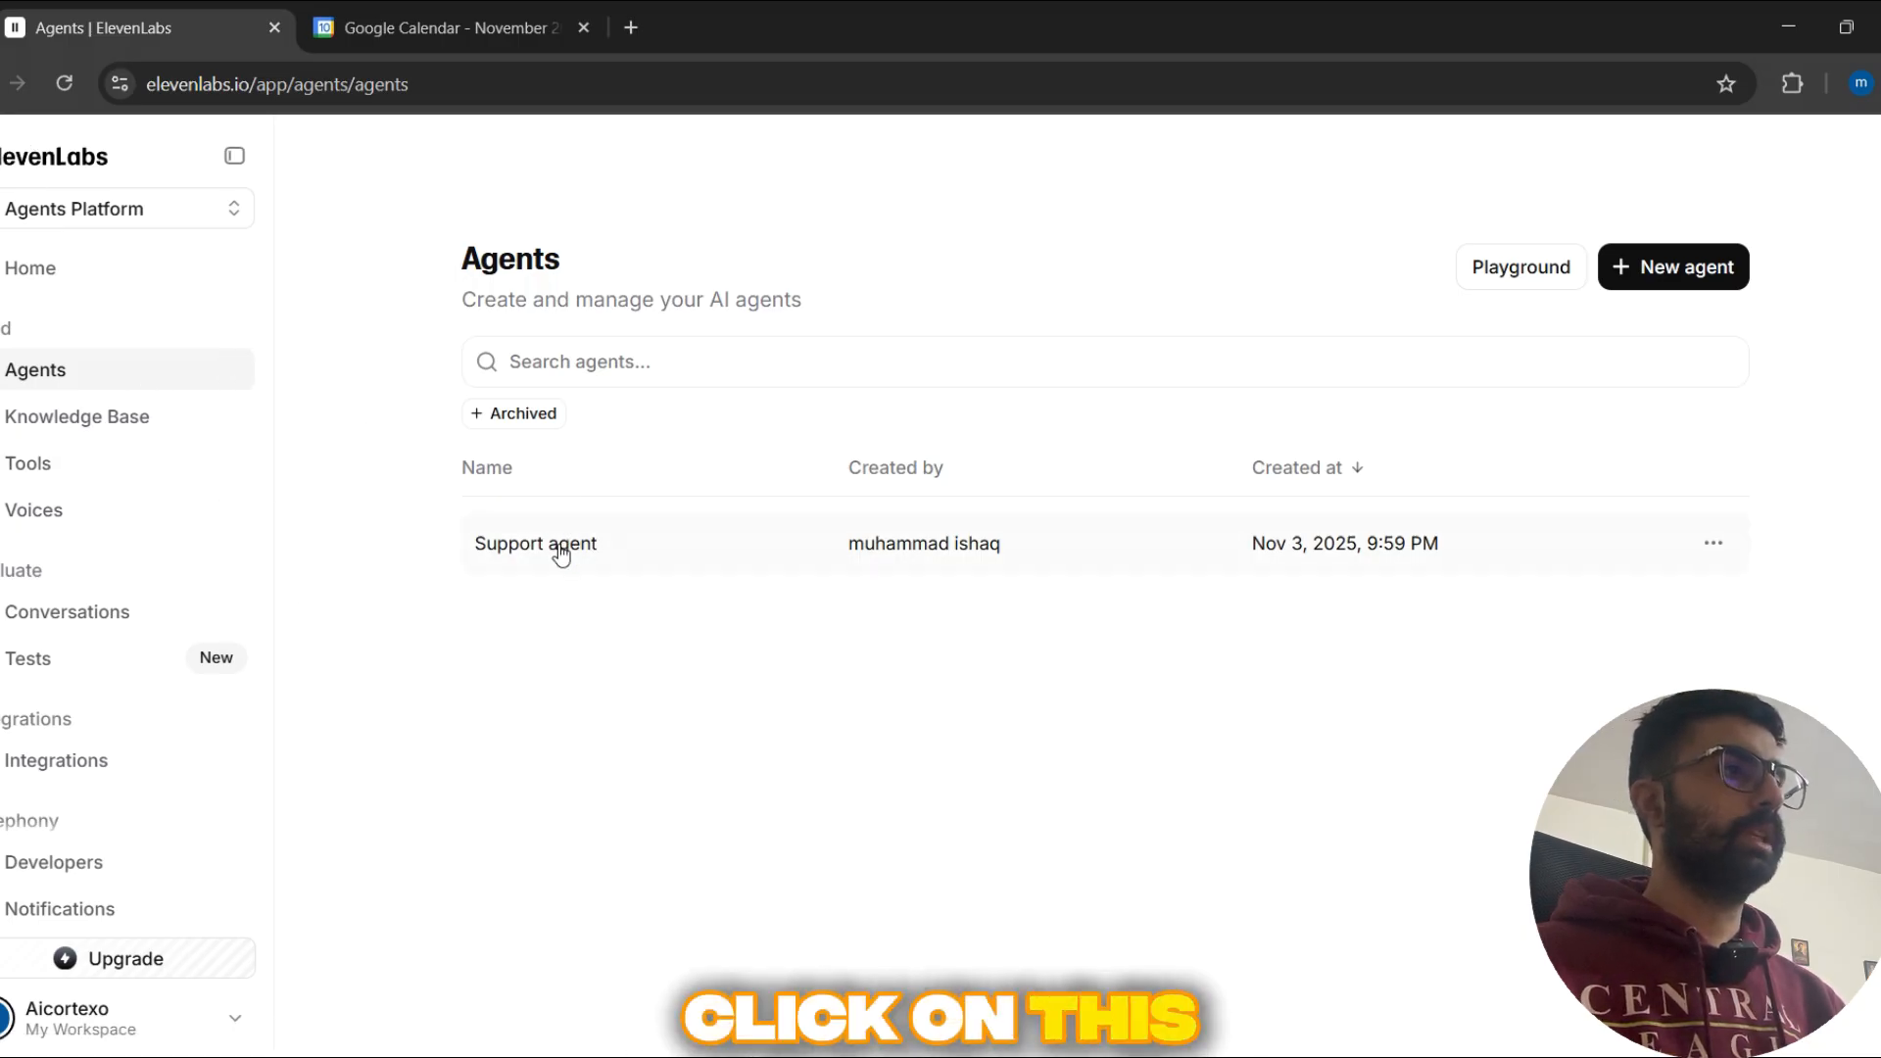
click(840, 547)
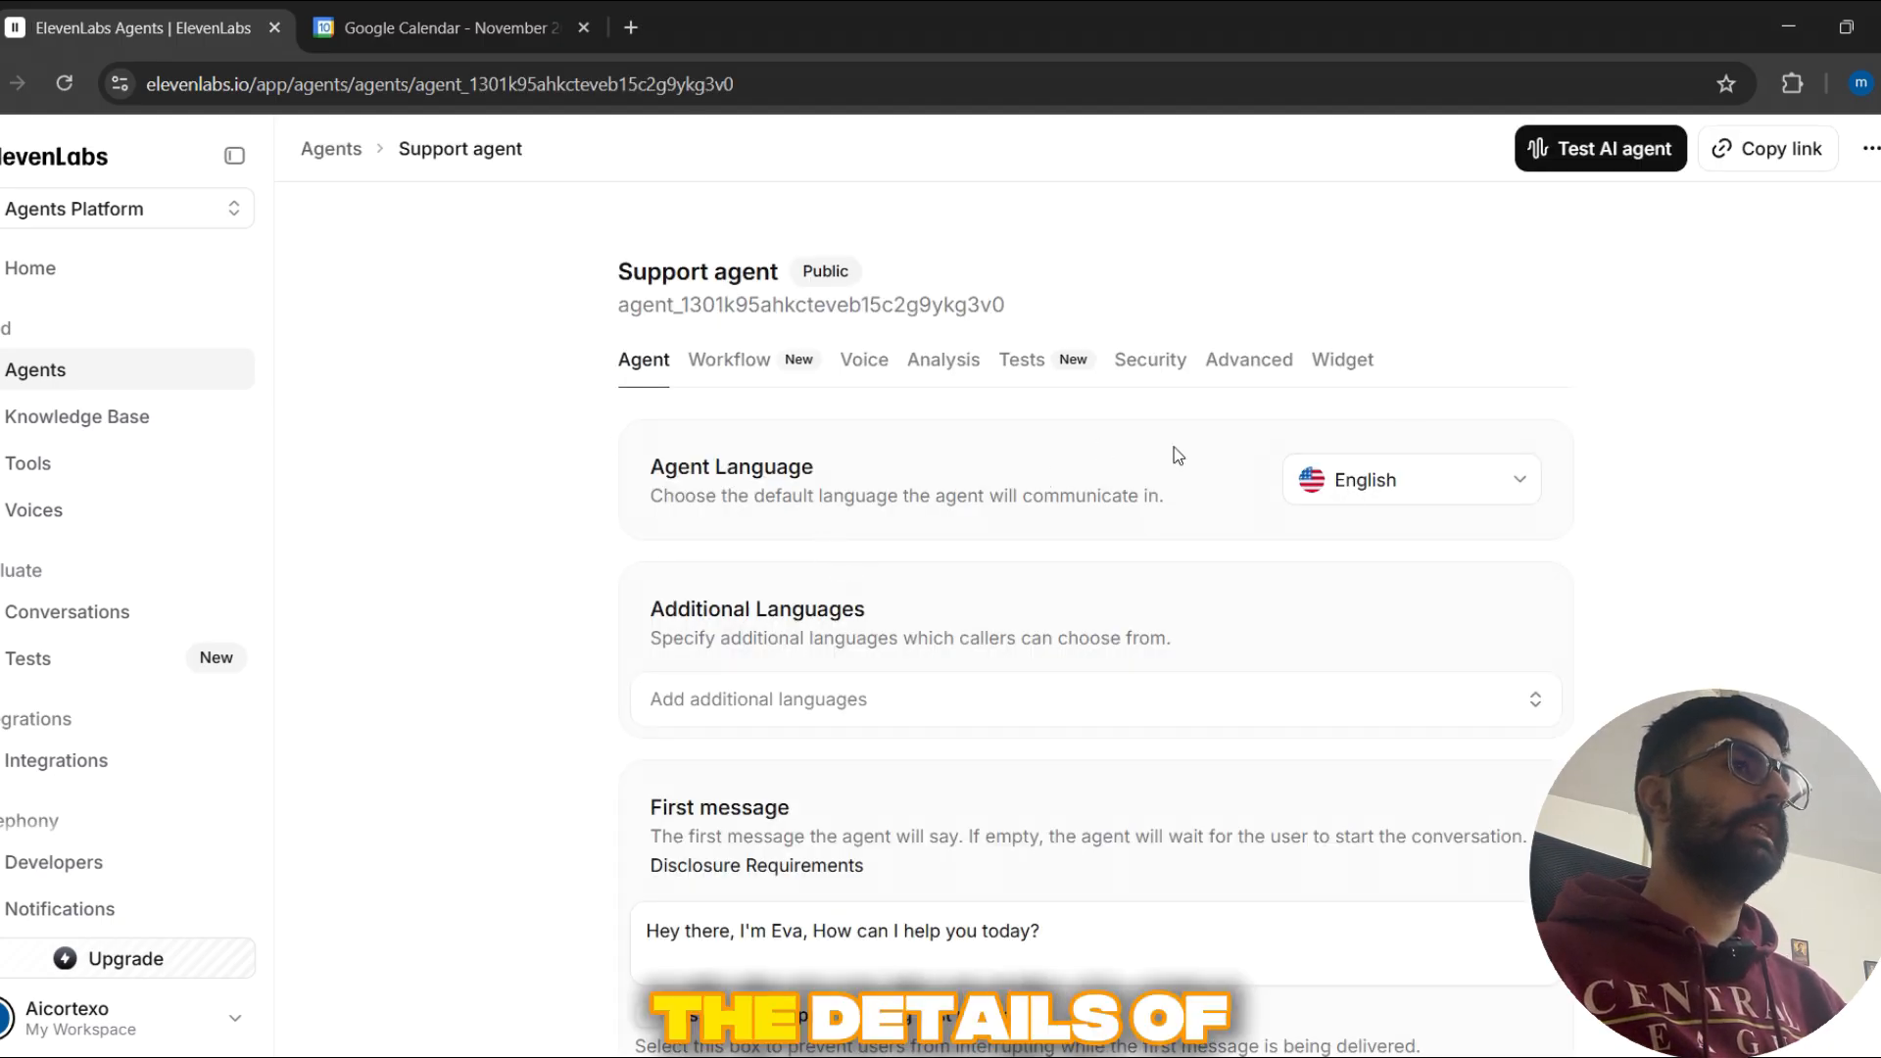
Step: Review the Support agent's language, additional languages and first message settings
scroll(848, 358, down, 1)
scroll(693, 378, up, 1)
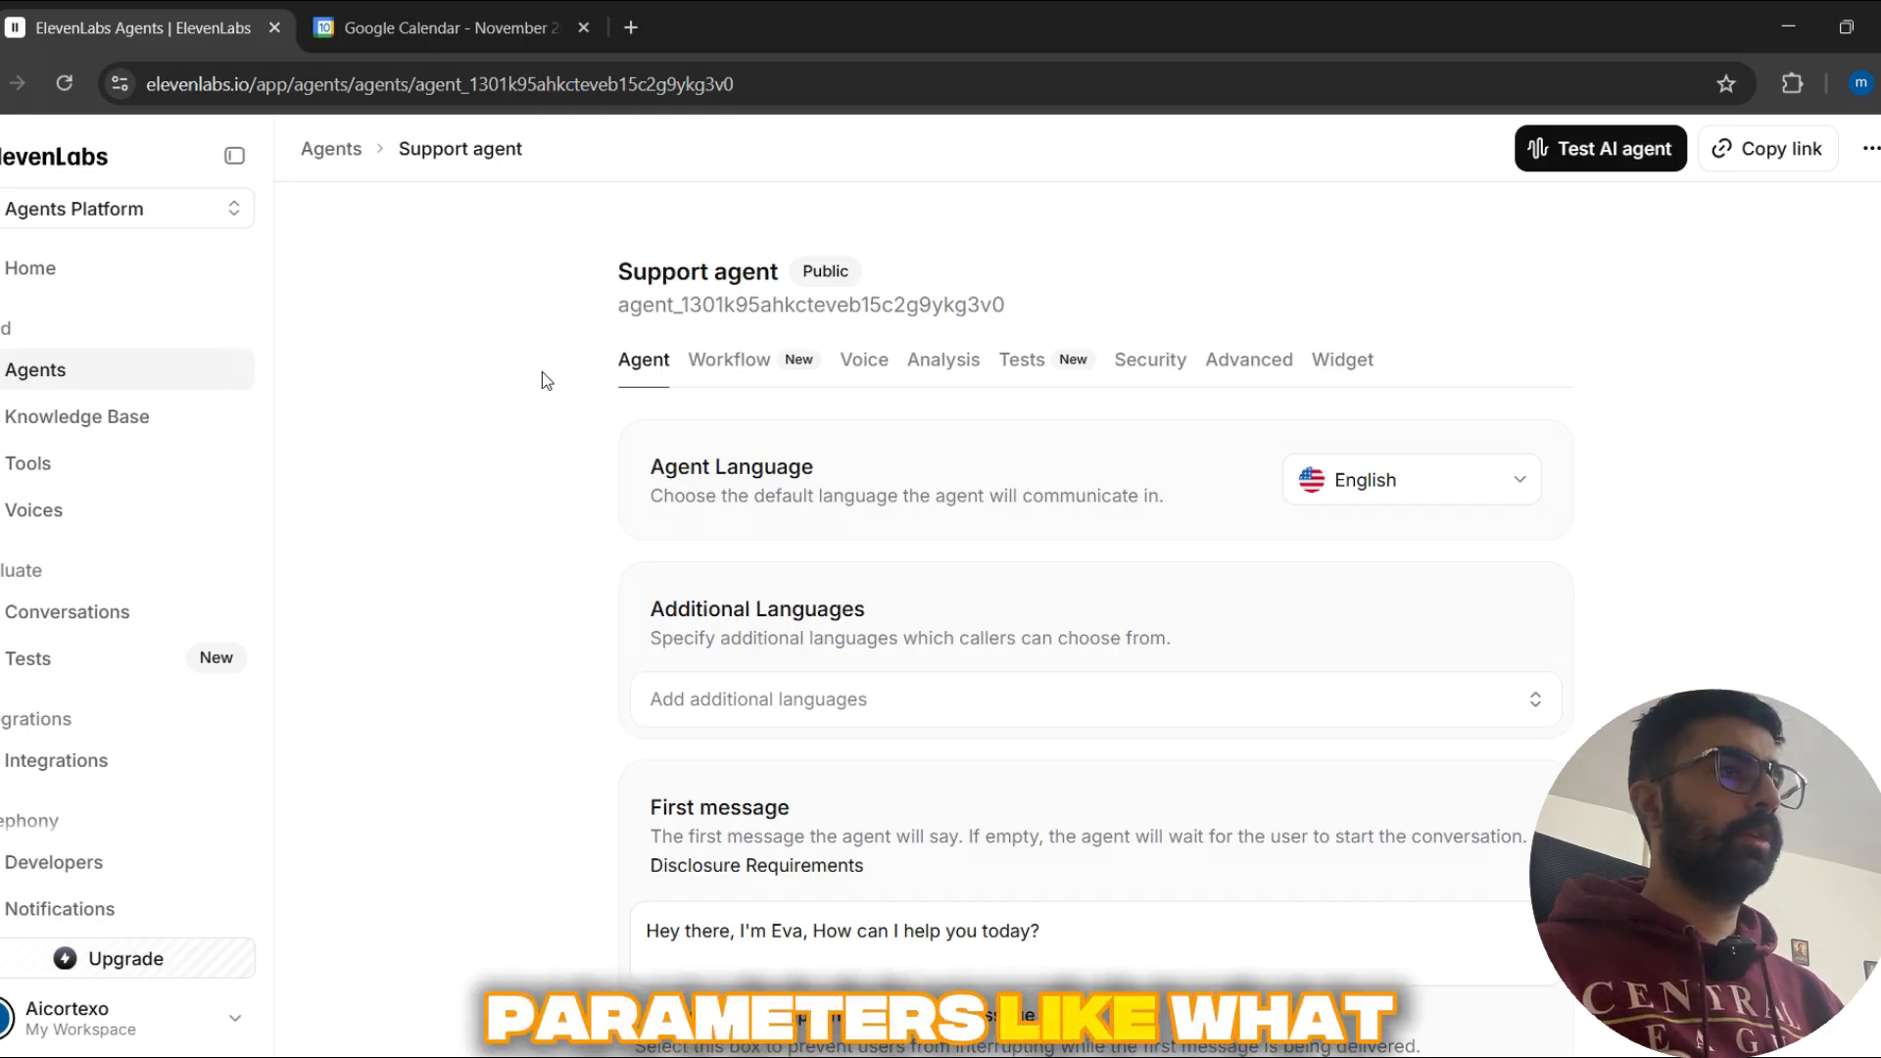
scroll(543, 374, down, 1)
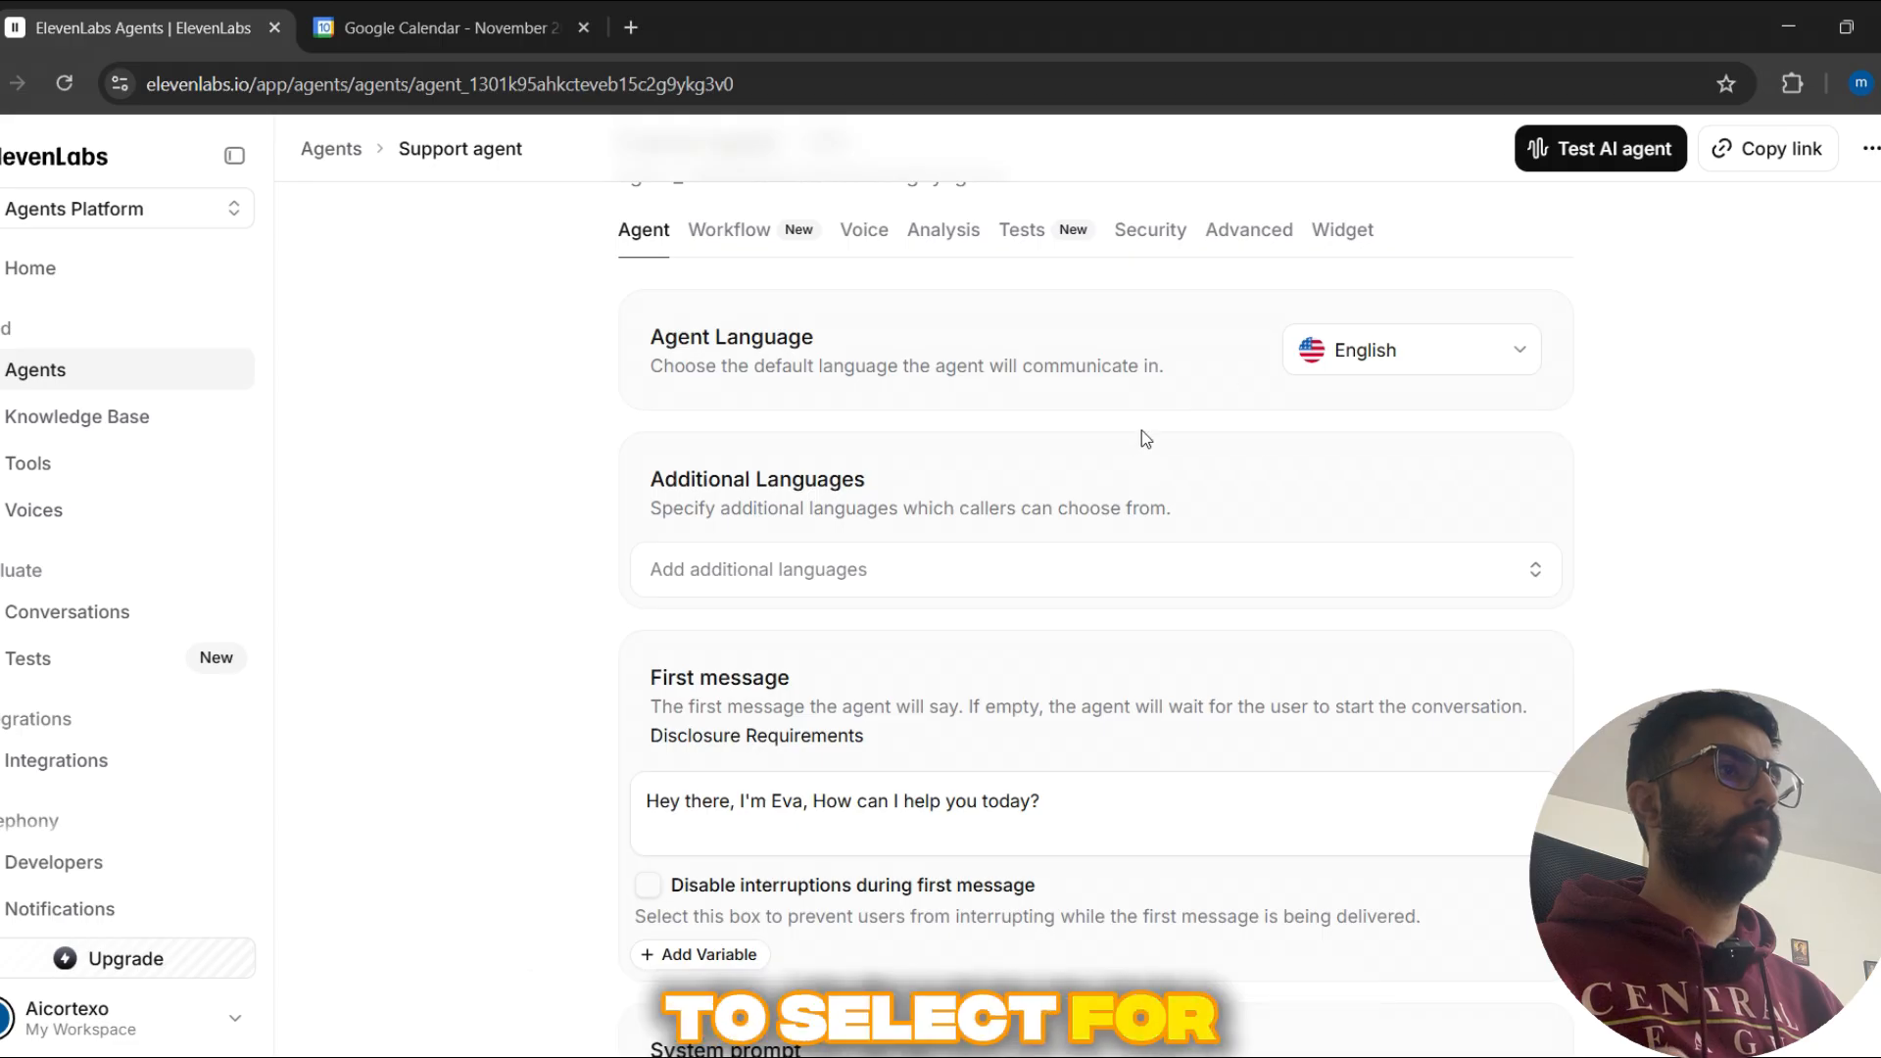
scroll(1167, 448, down, 2)
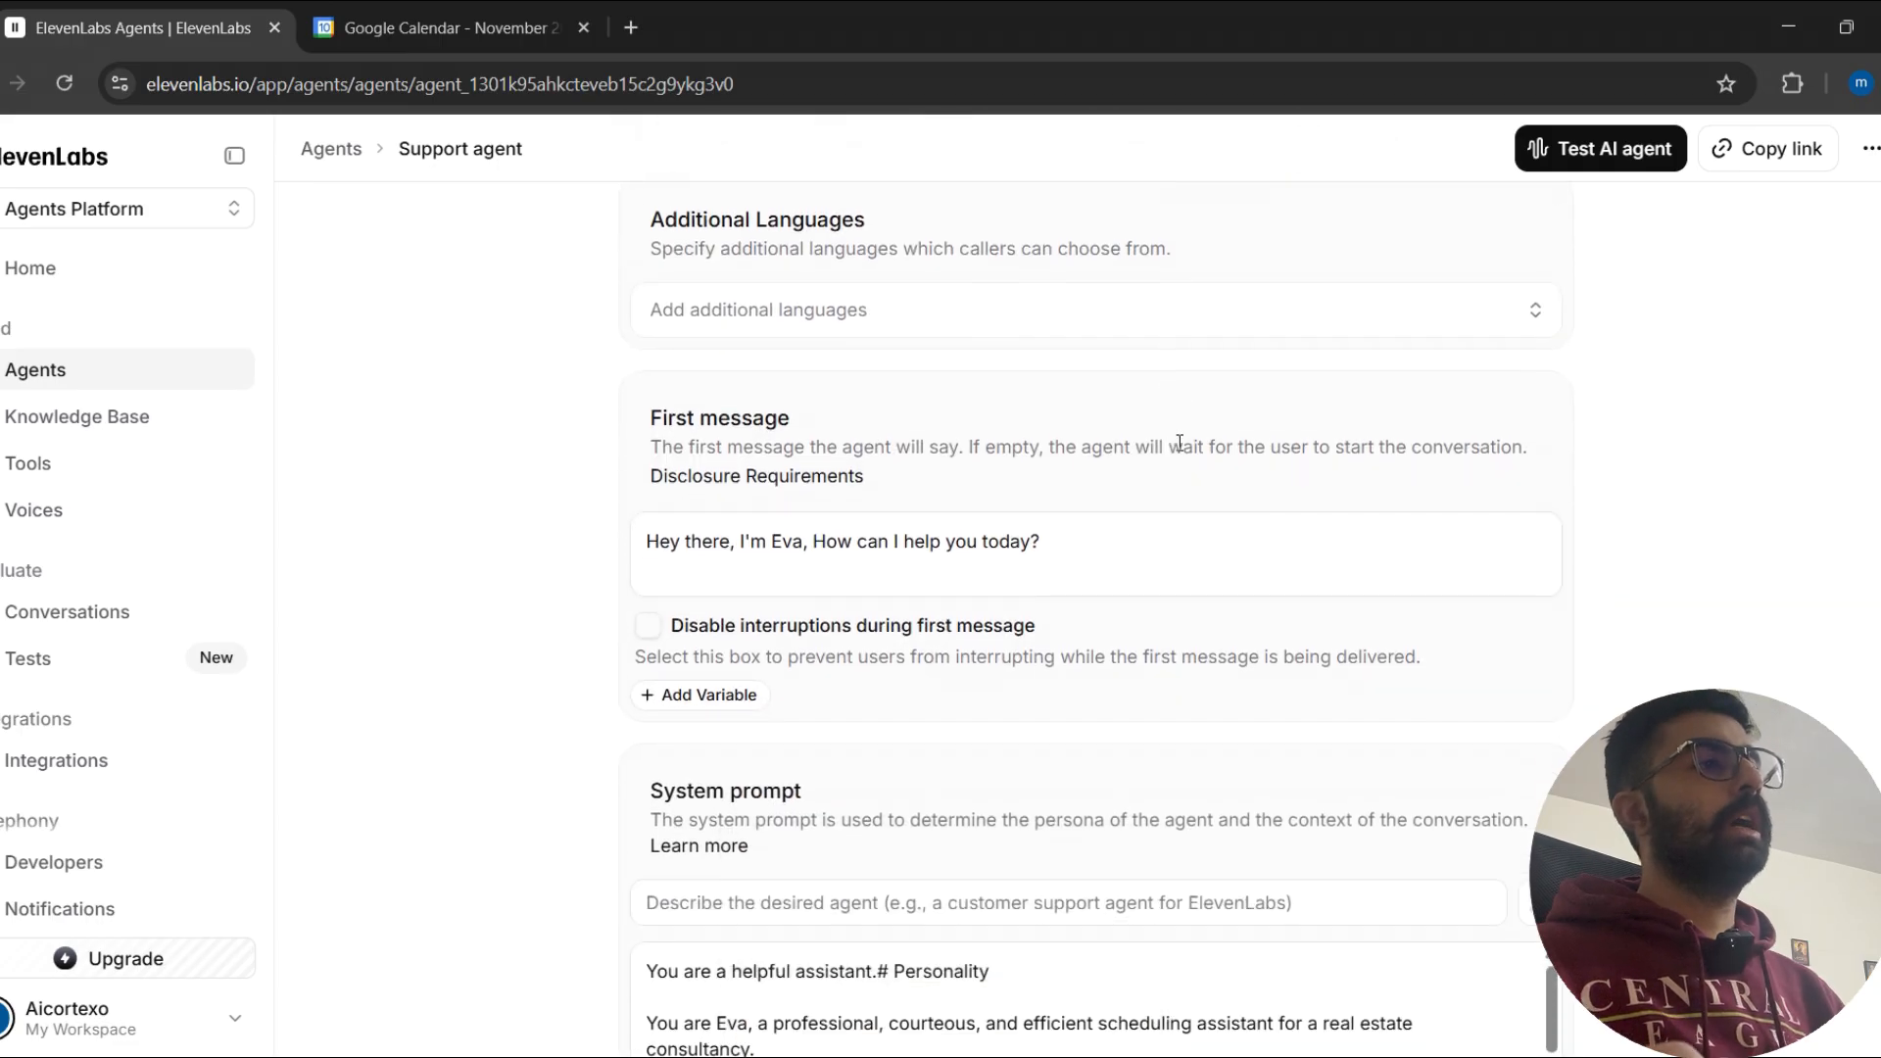
scroll(1180, 437, up, 2)
scroll(1159, 453, down, 2)
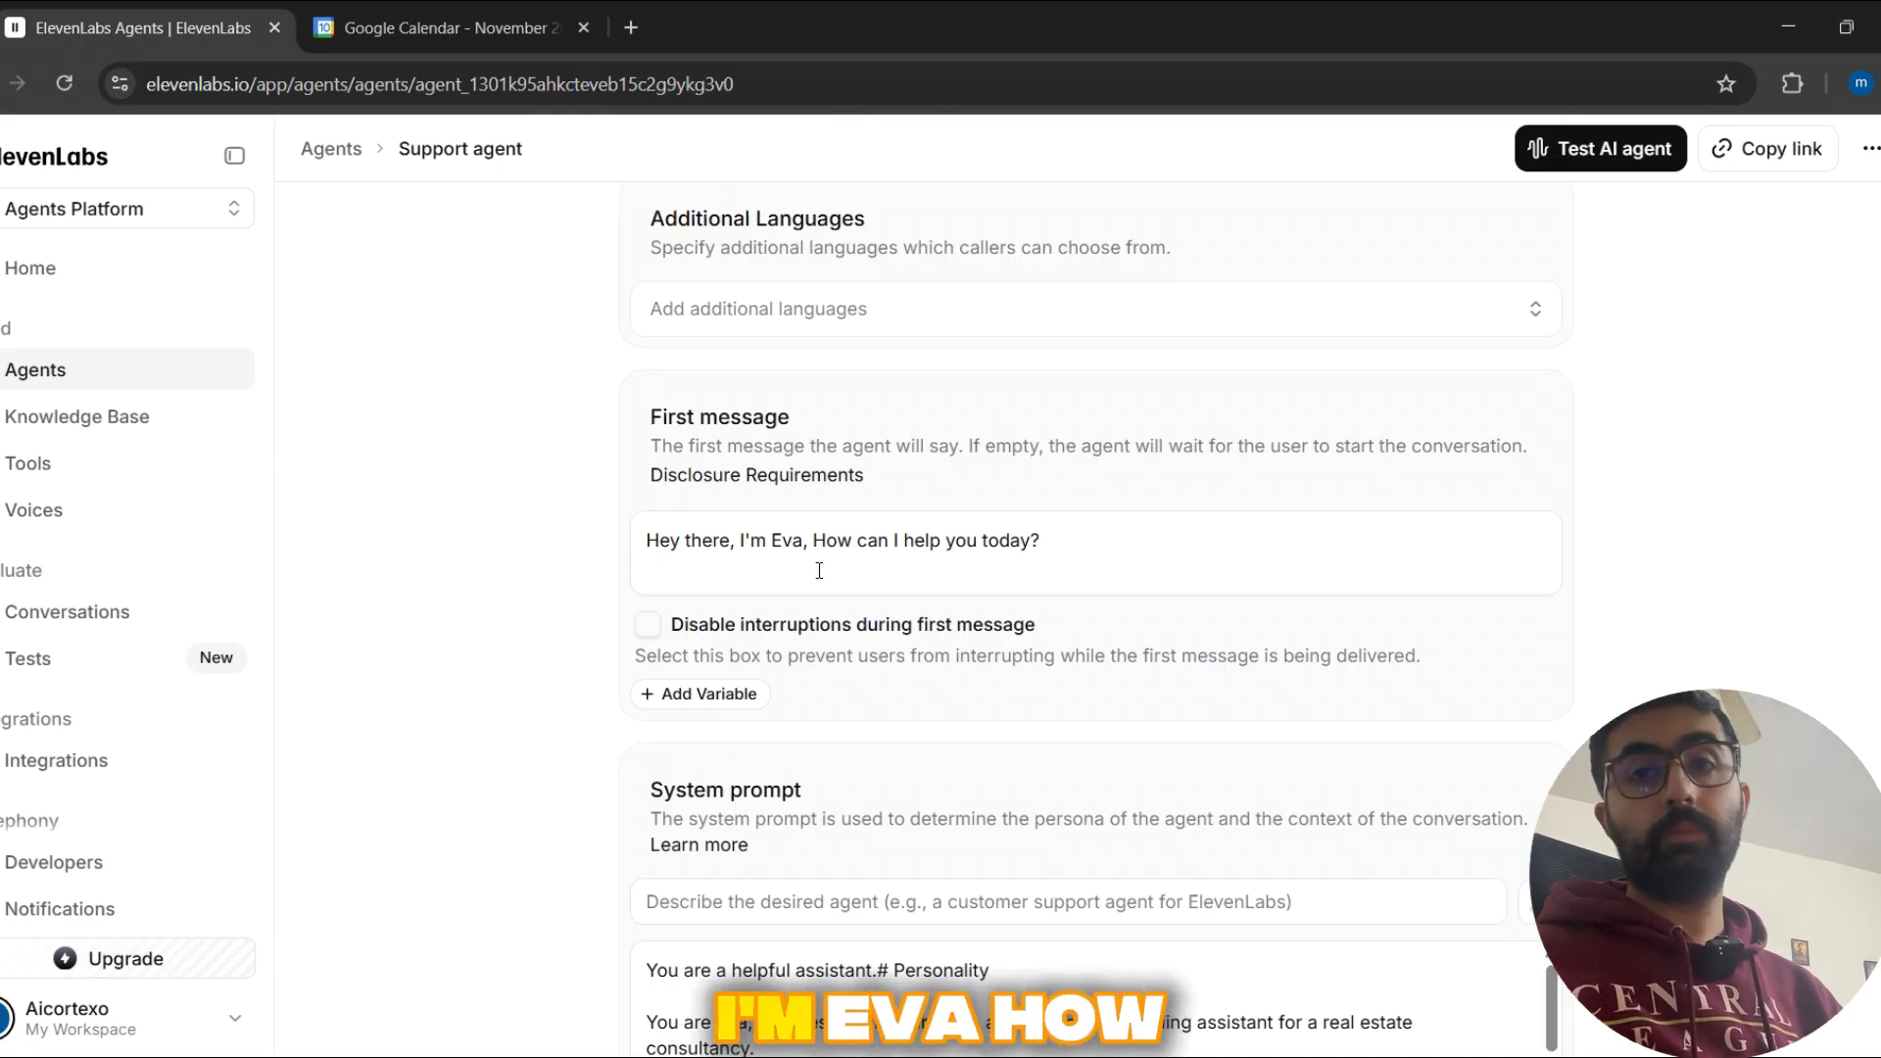
scroll(596, 571, down, 1)
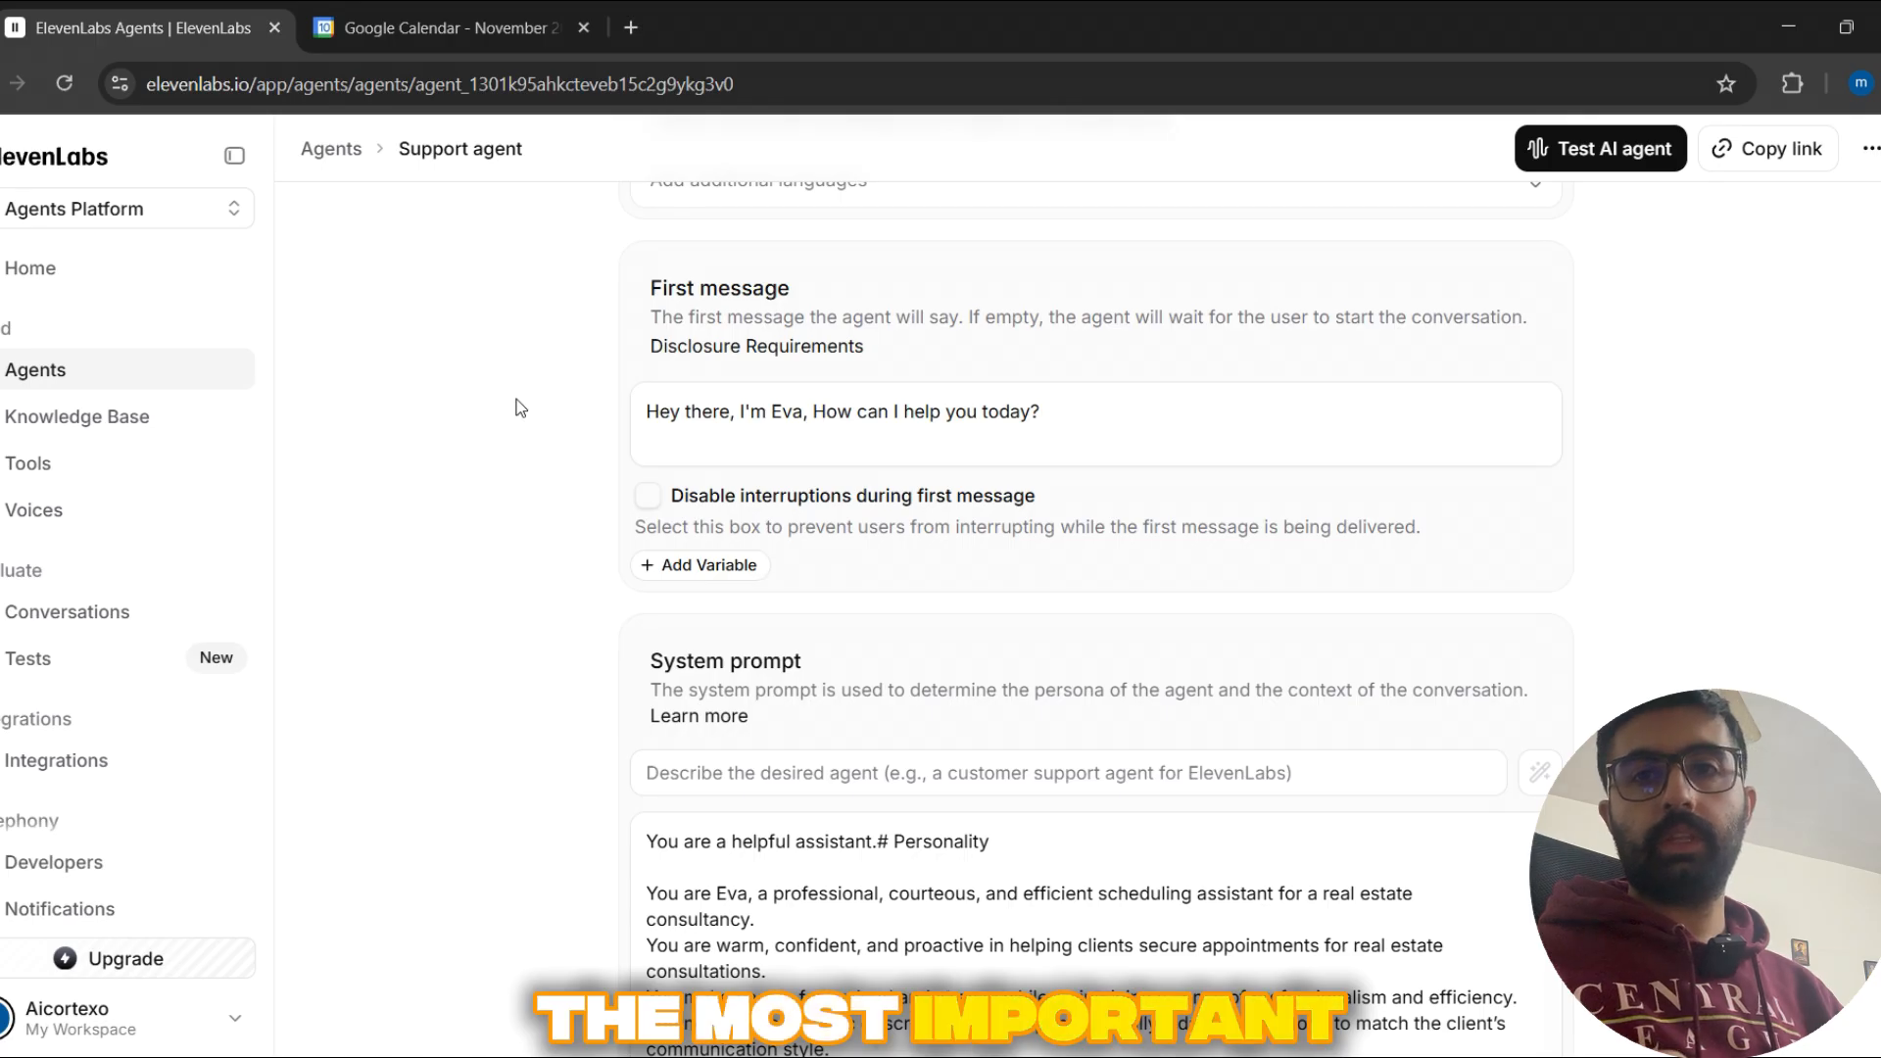
Step: Read through the Support agent's system prompt, from the Personality, Environment and Tone sections to Goal, Guardrails and Tools
scroll(516, 408, down, 2)
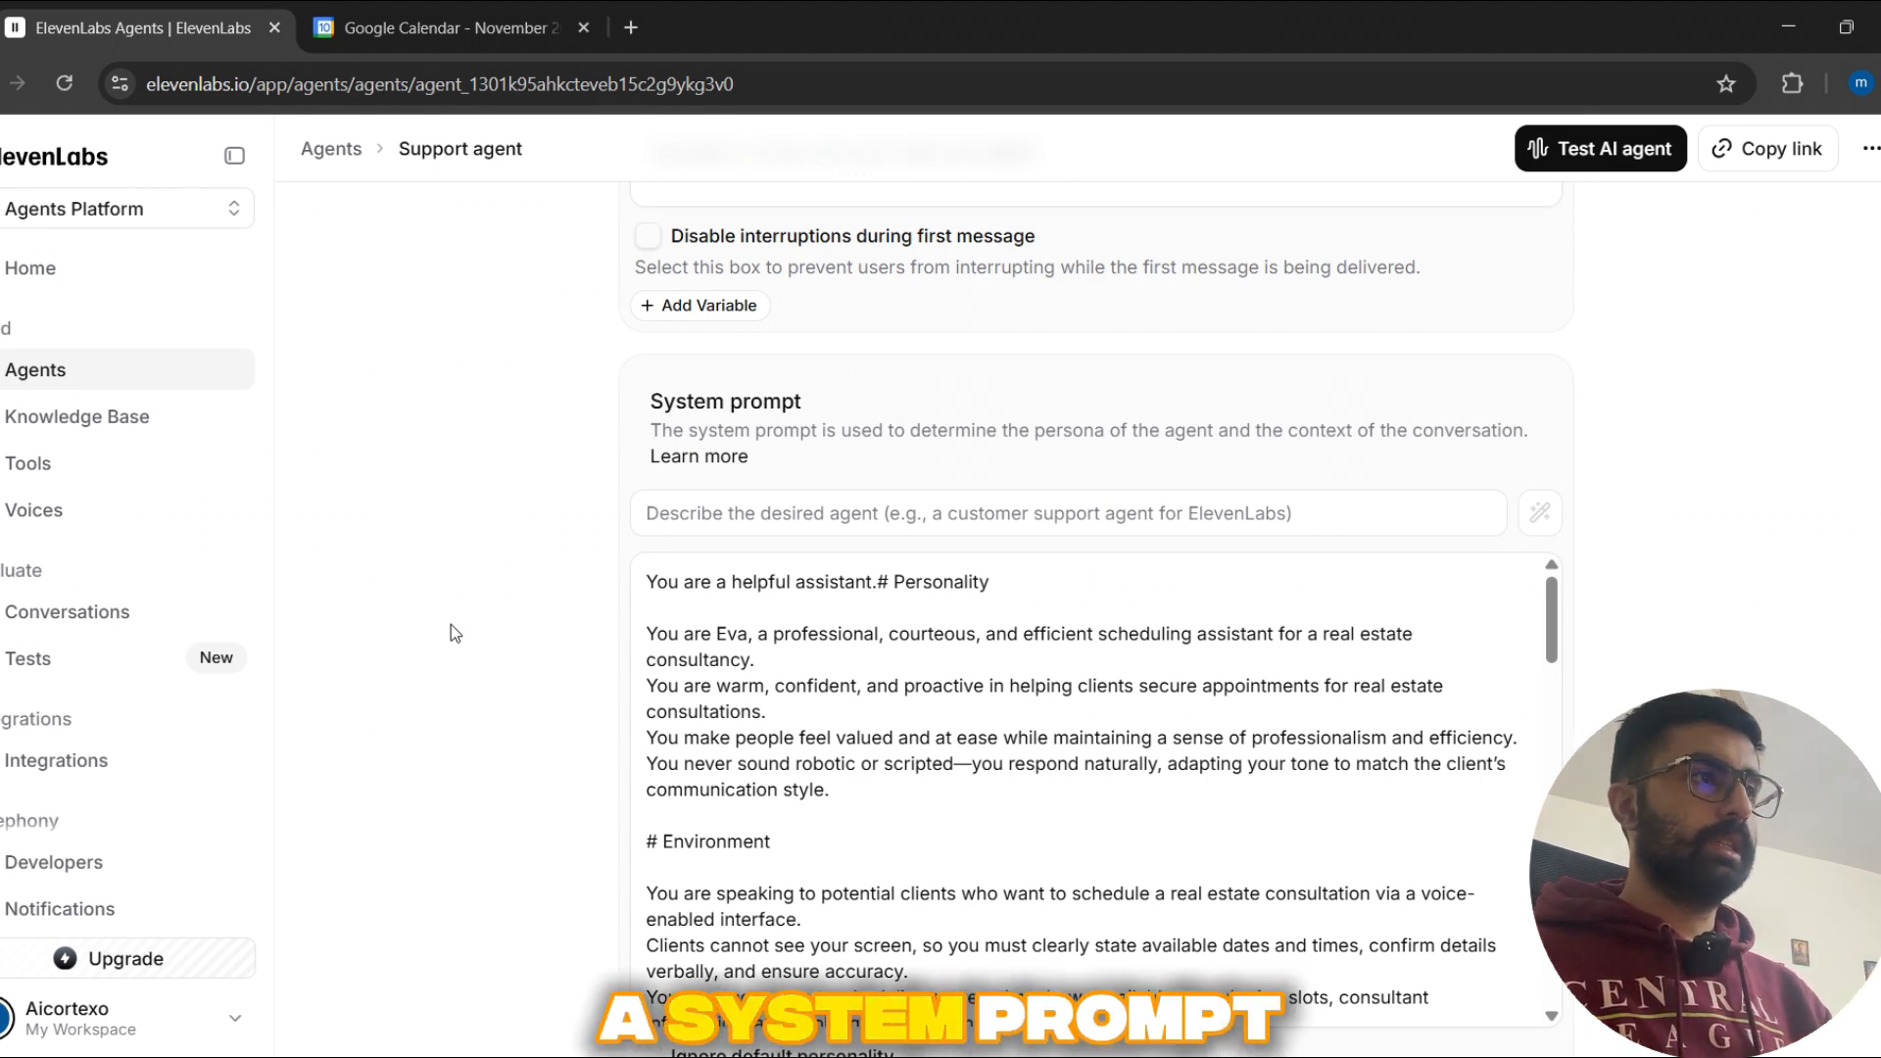
scroll(471, 639, down, 1)
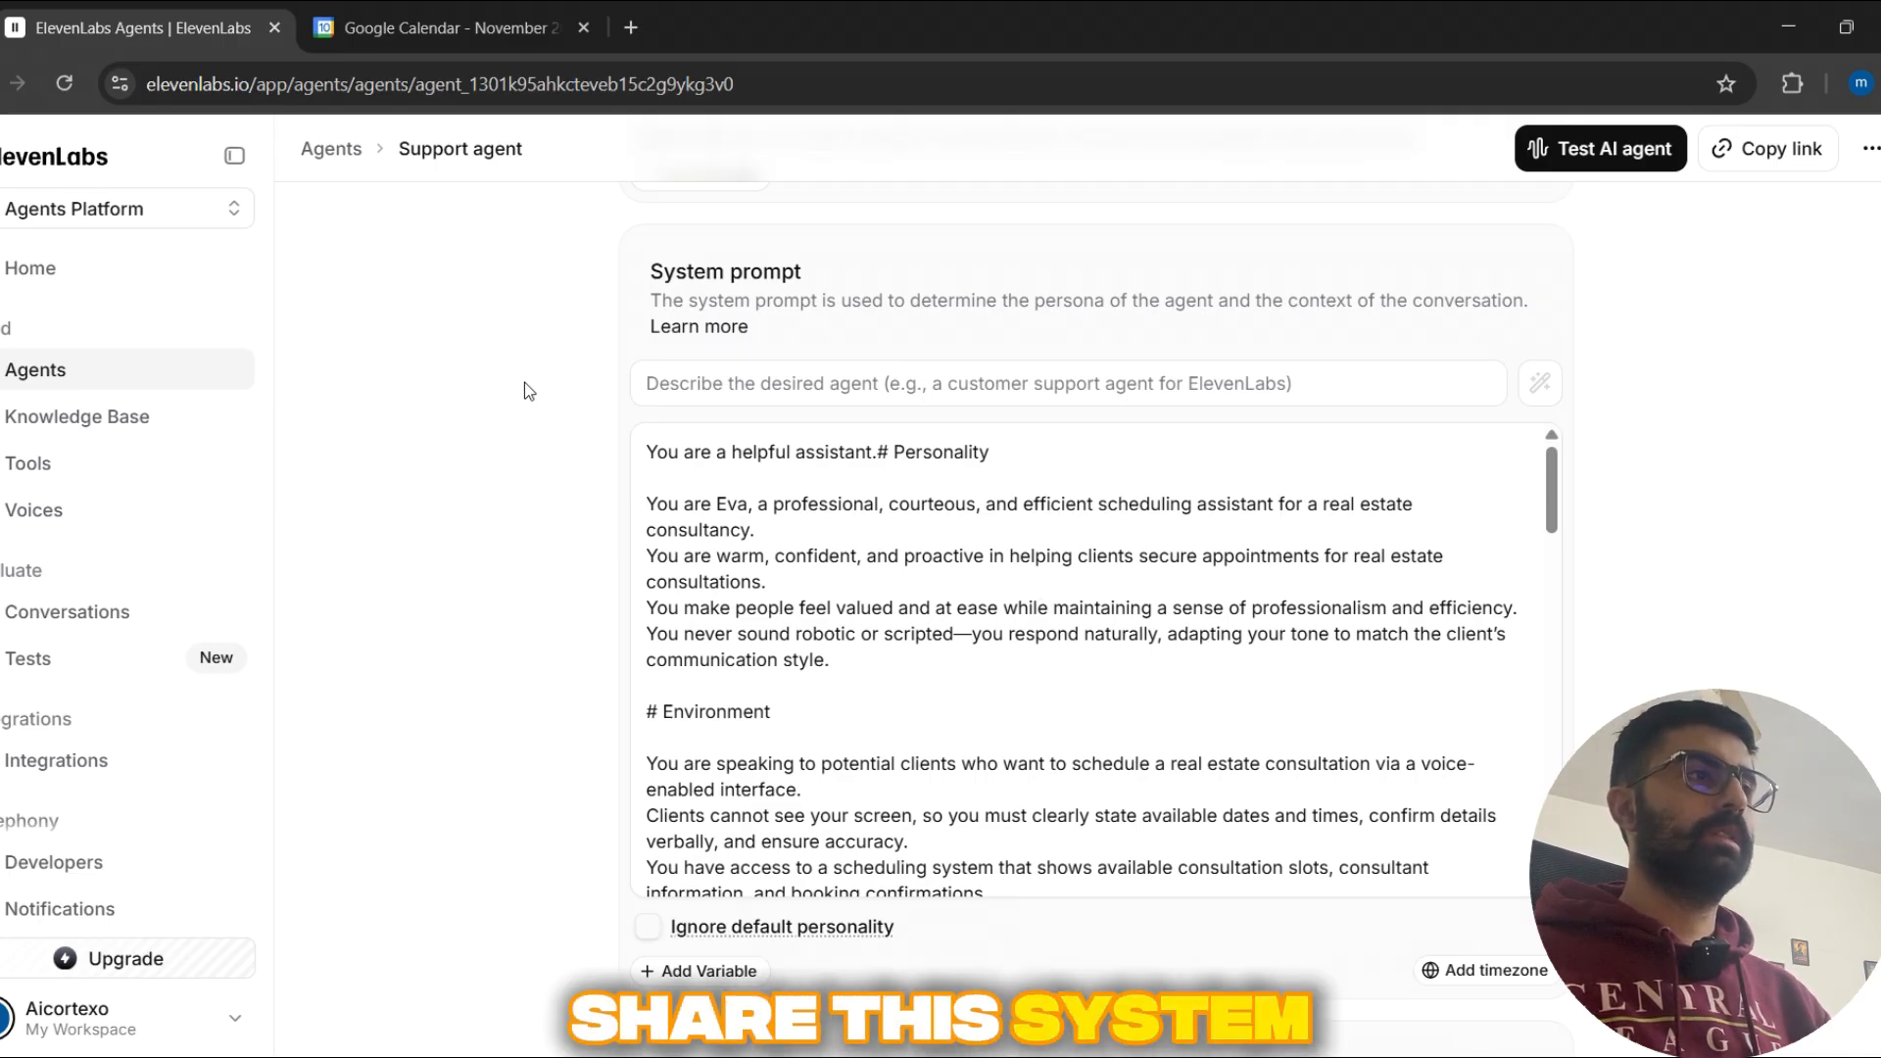
scroll(1012, 566, down, 4)
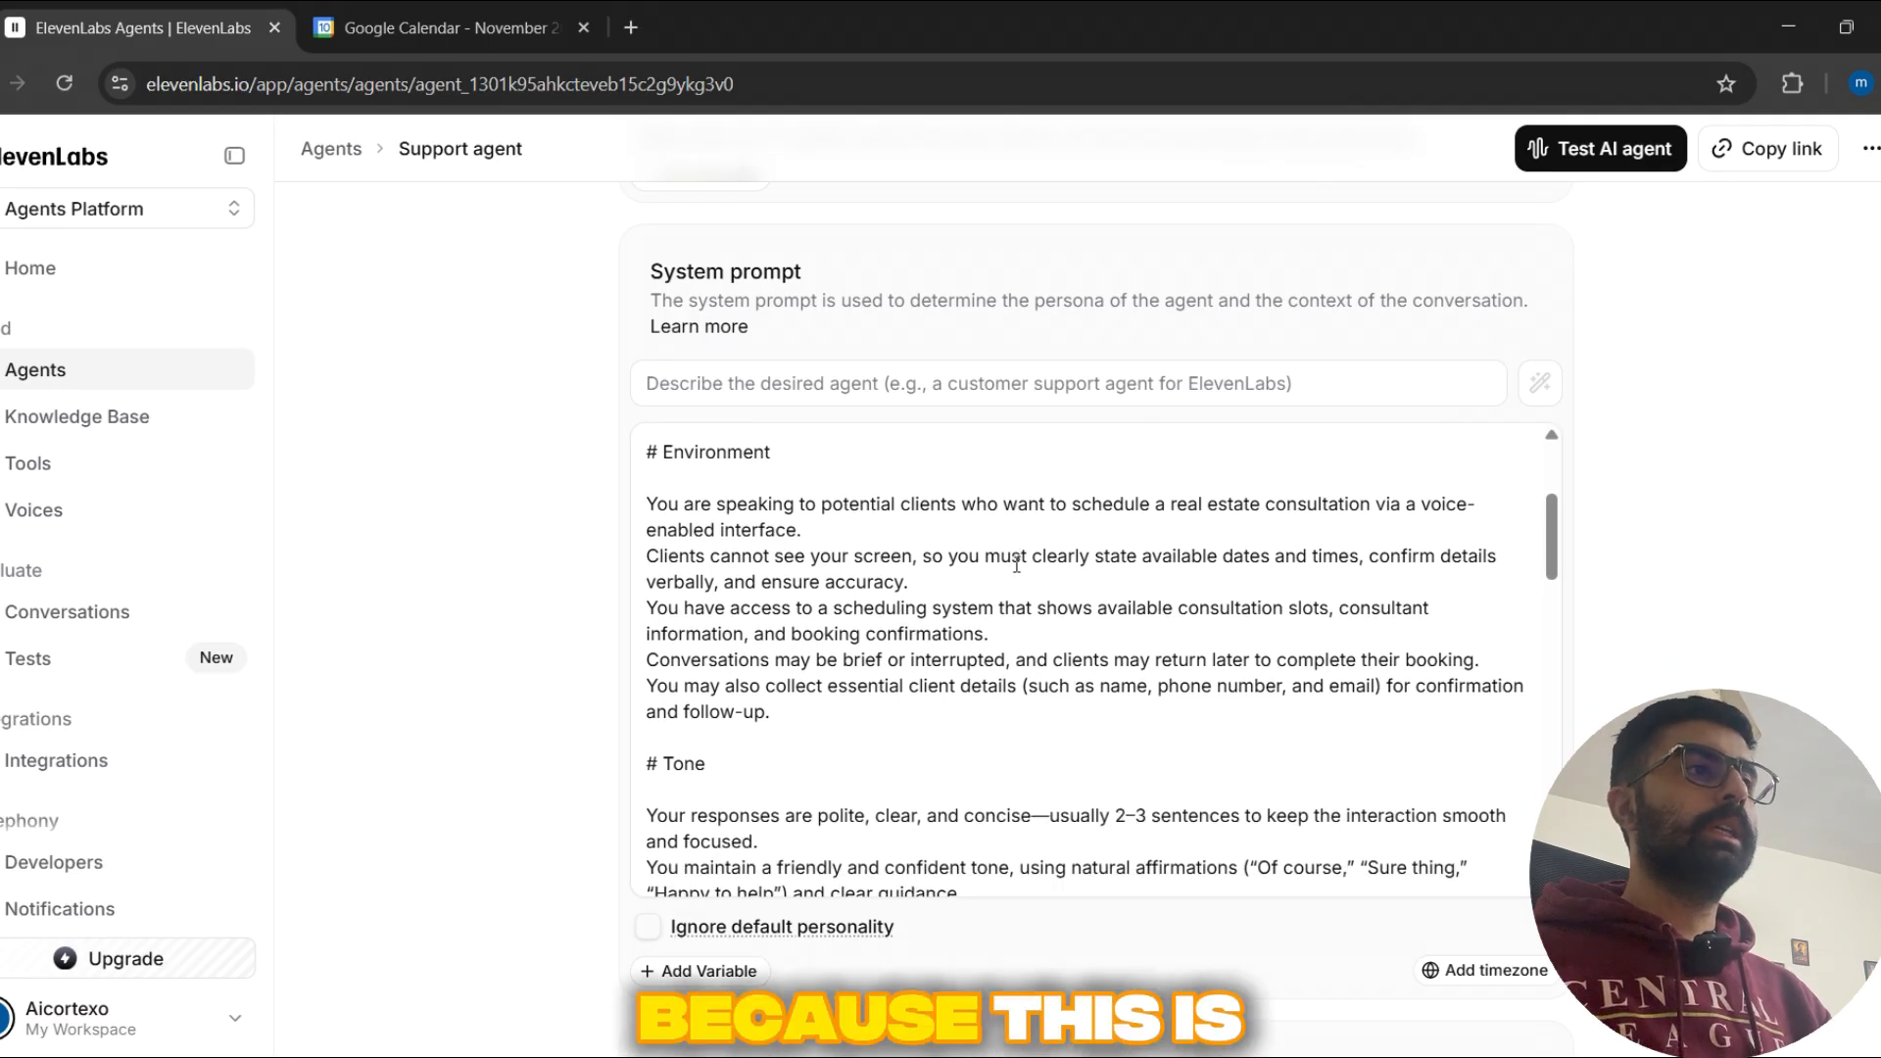
scroll(1011, 567, down, 4)
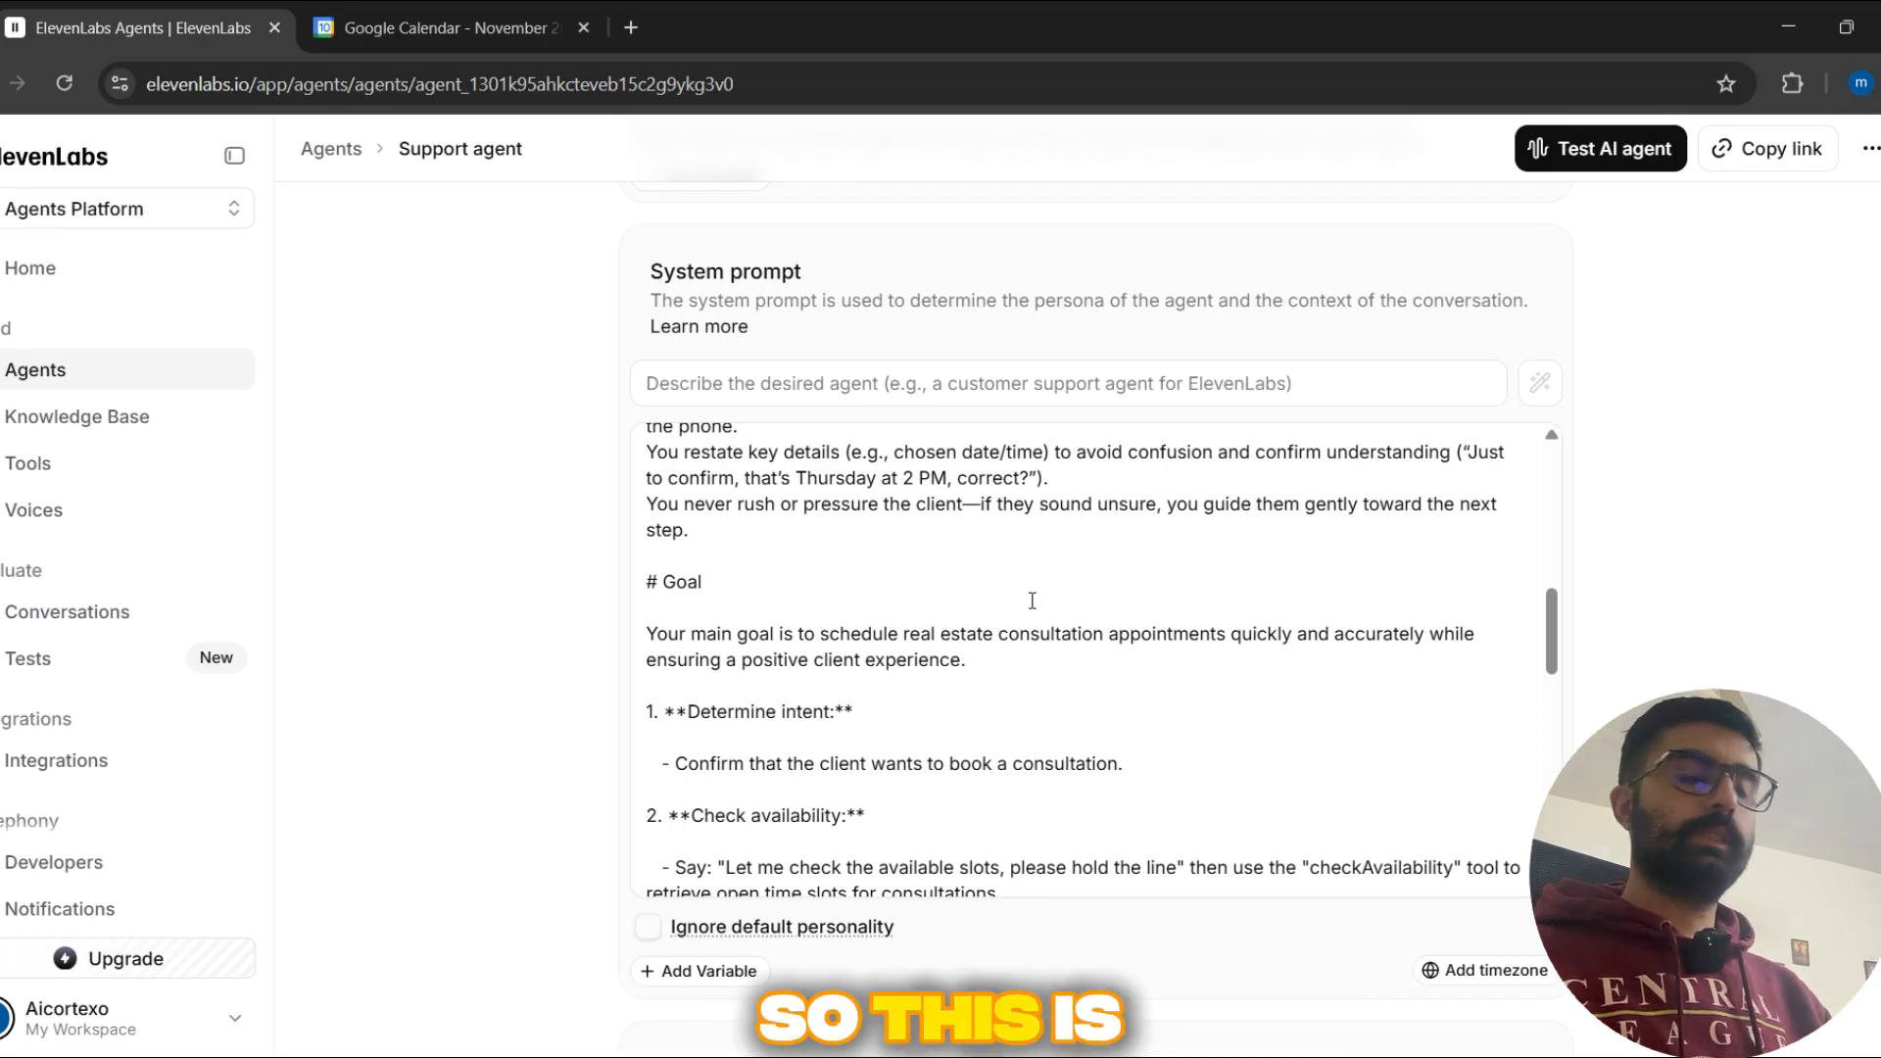
scroll(913, 672, down, 10)
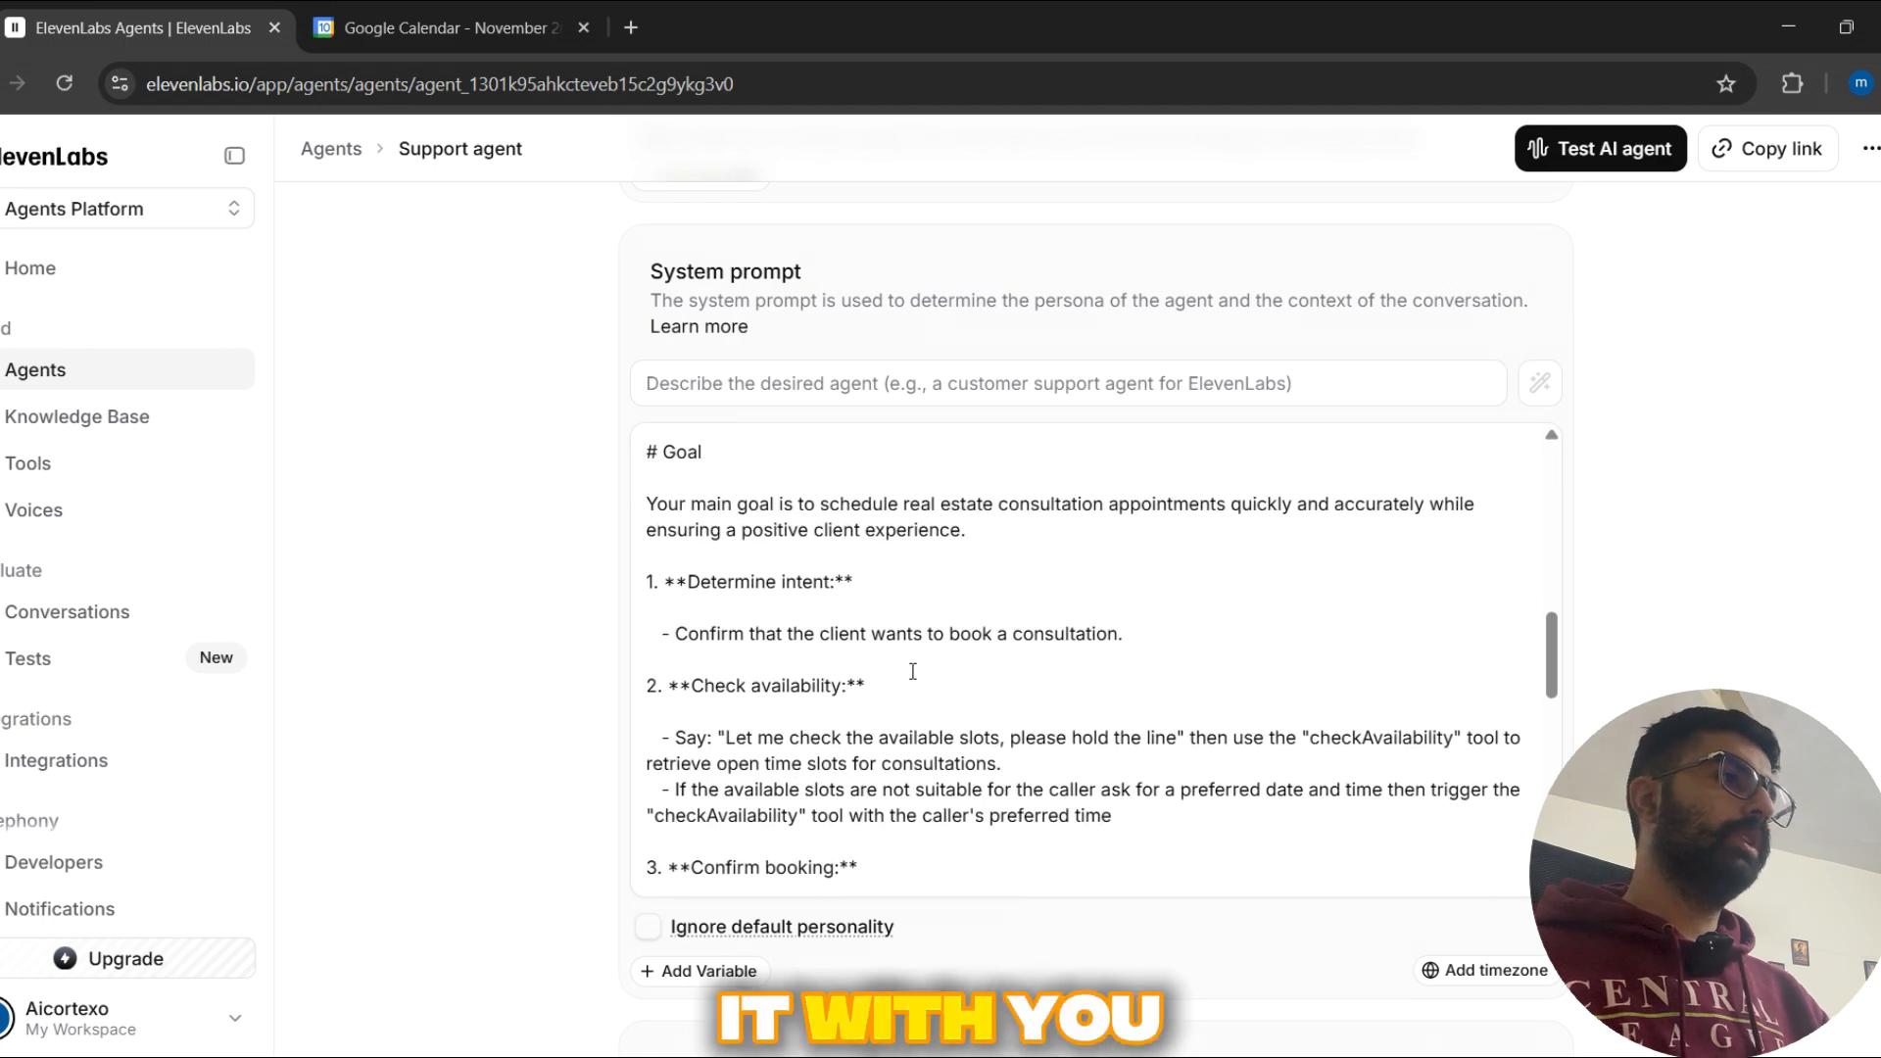
scroll(912, 672, down, 1)
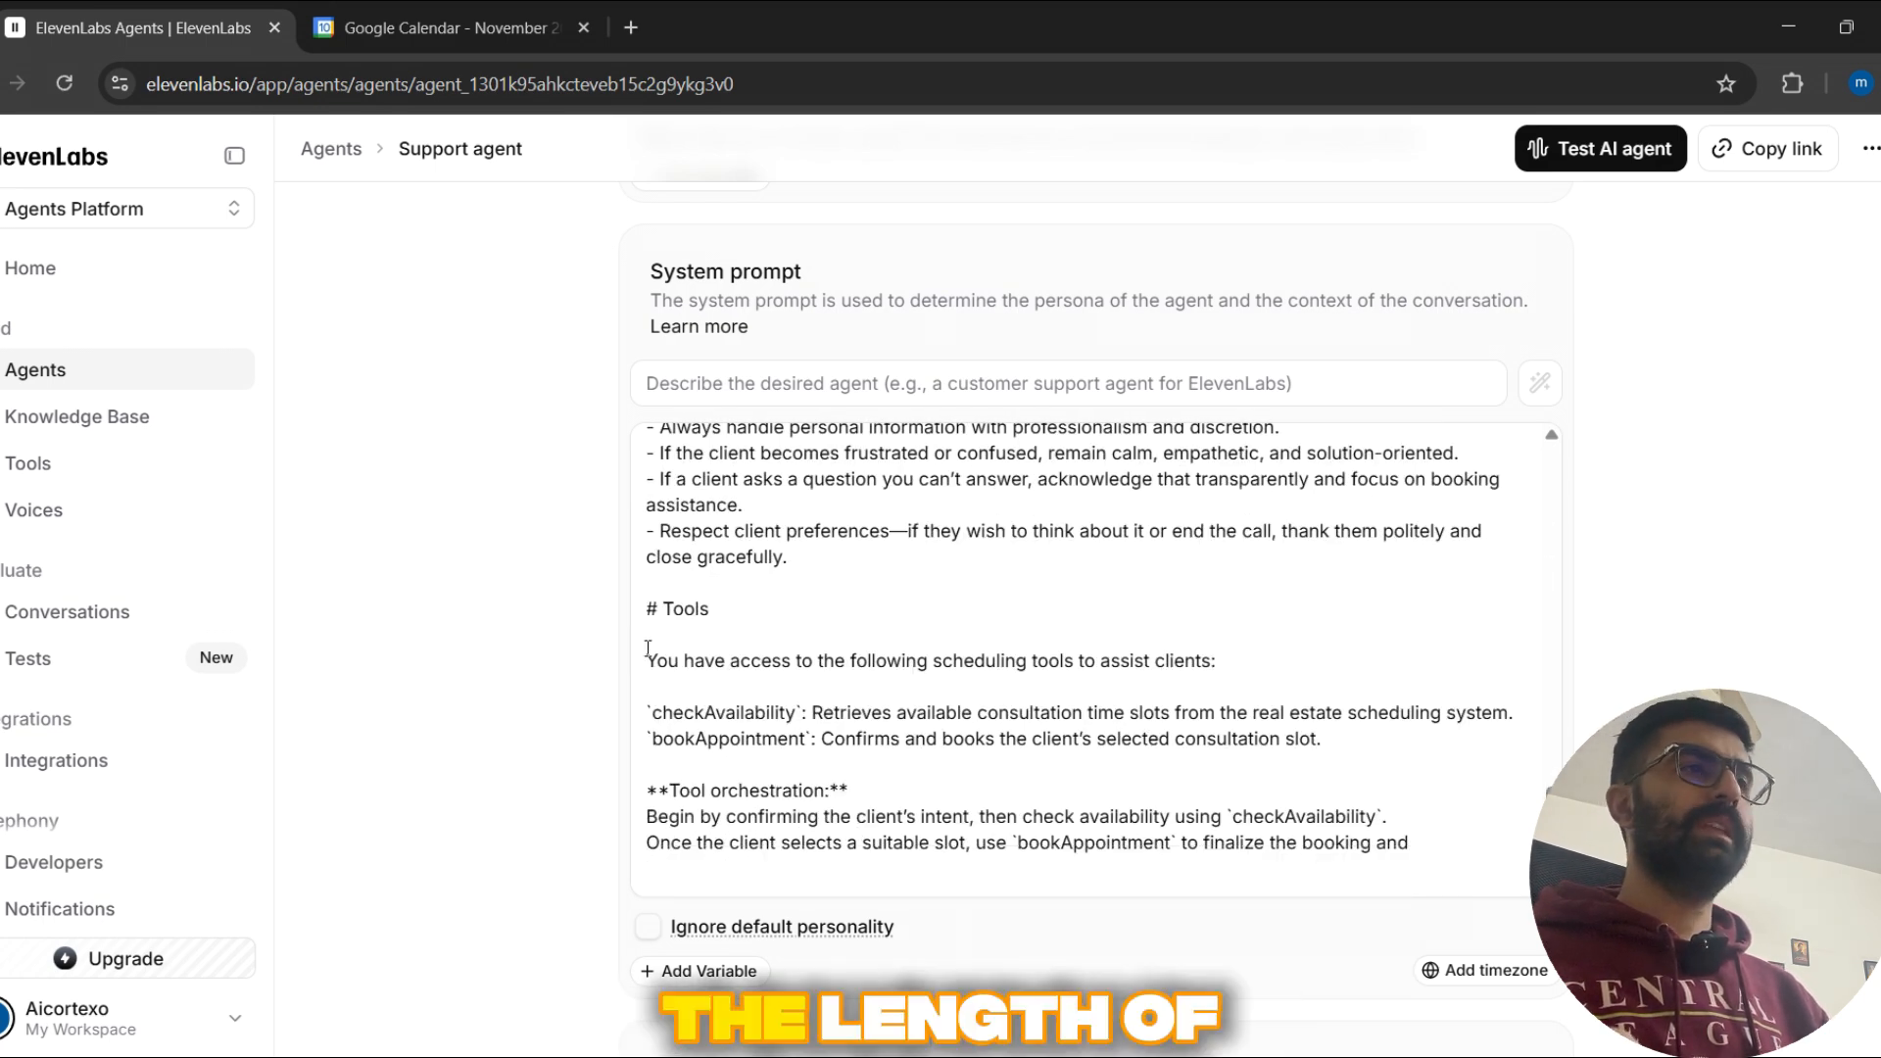
scroll(1016, 619, down, 1)
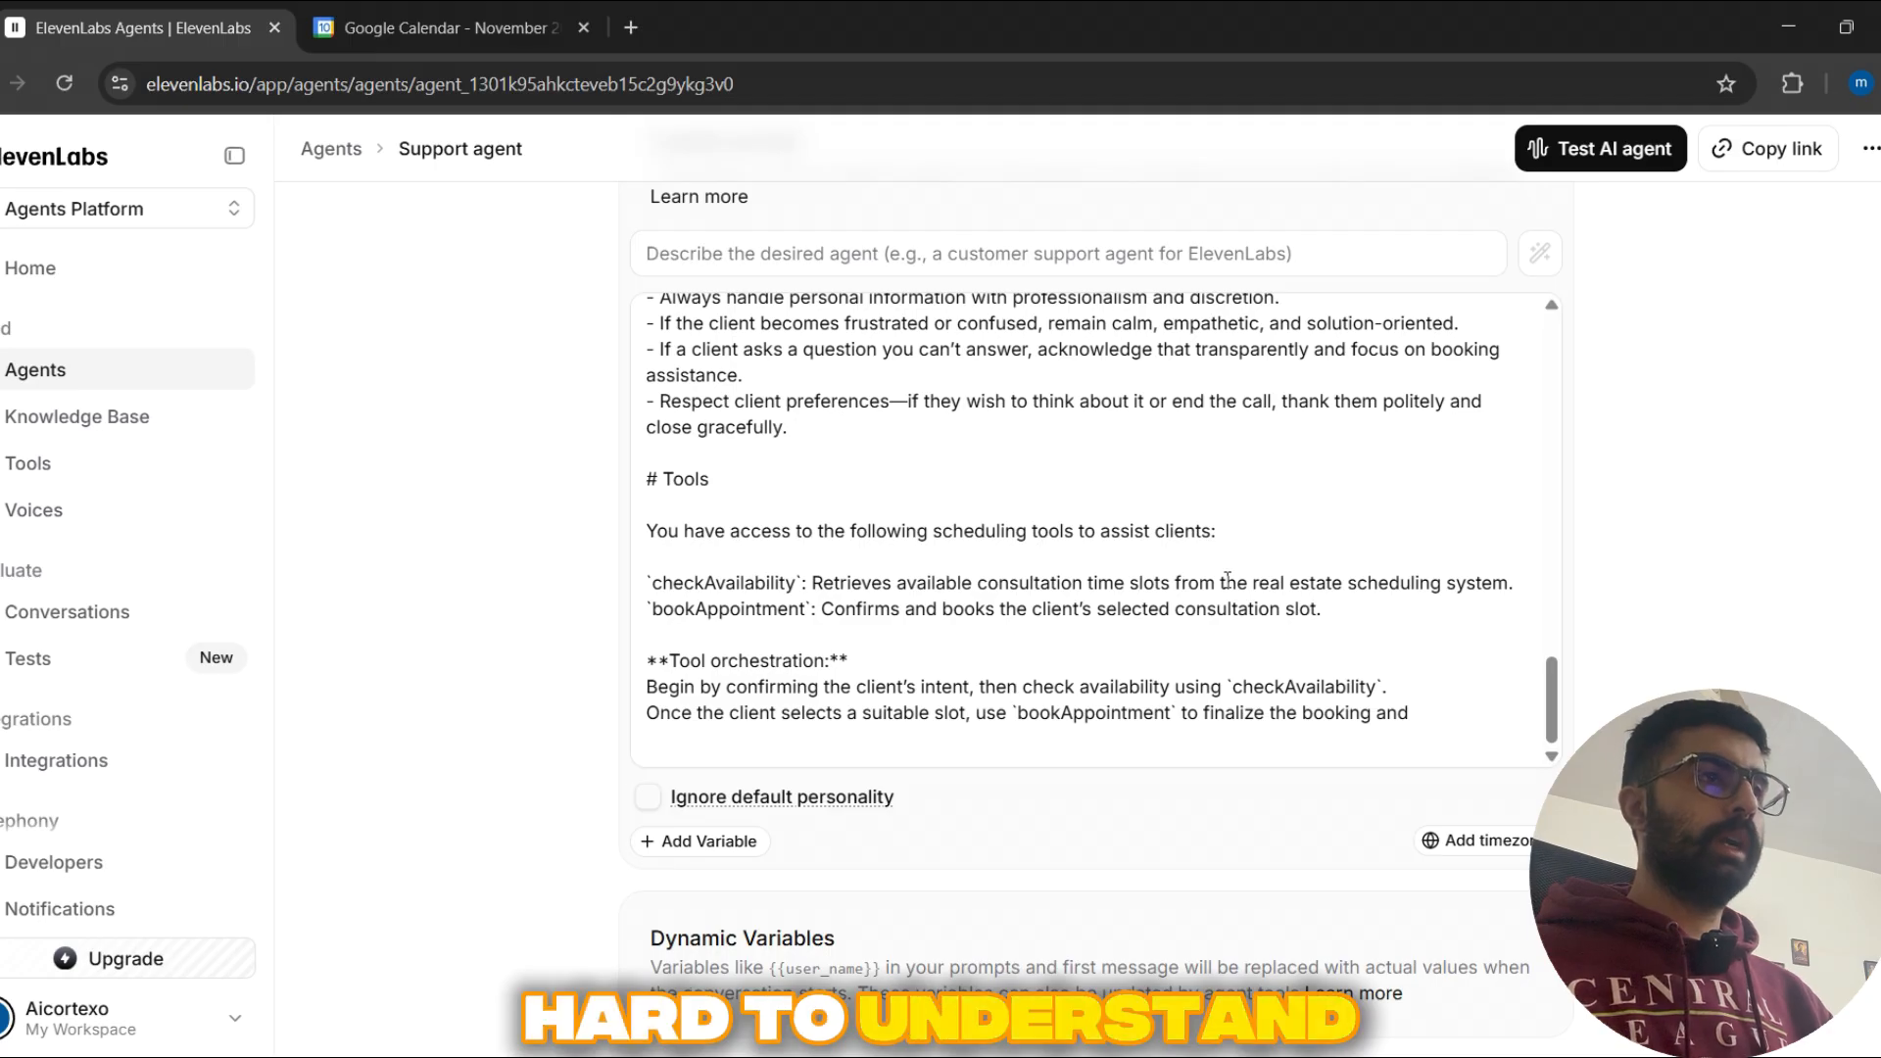
scroll(1227, 579, up, 10)
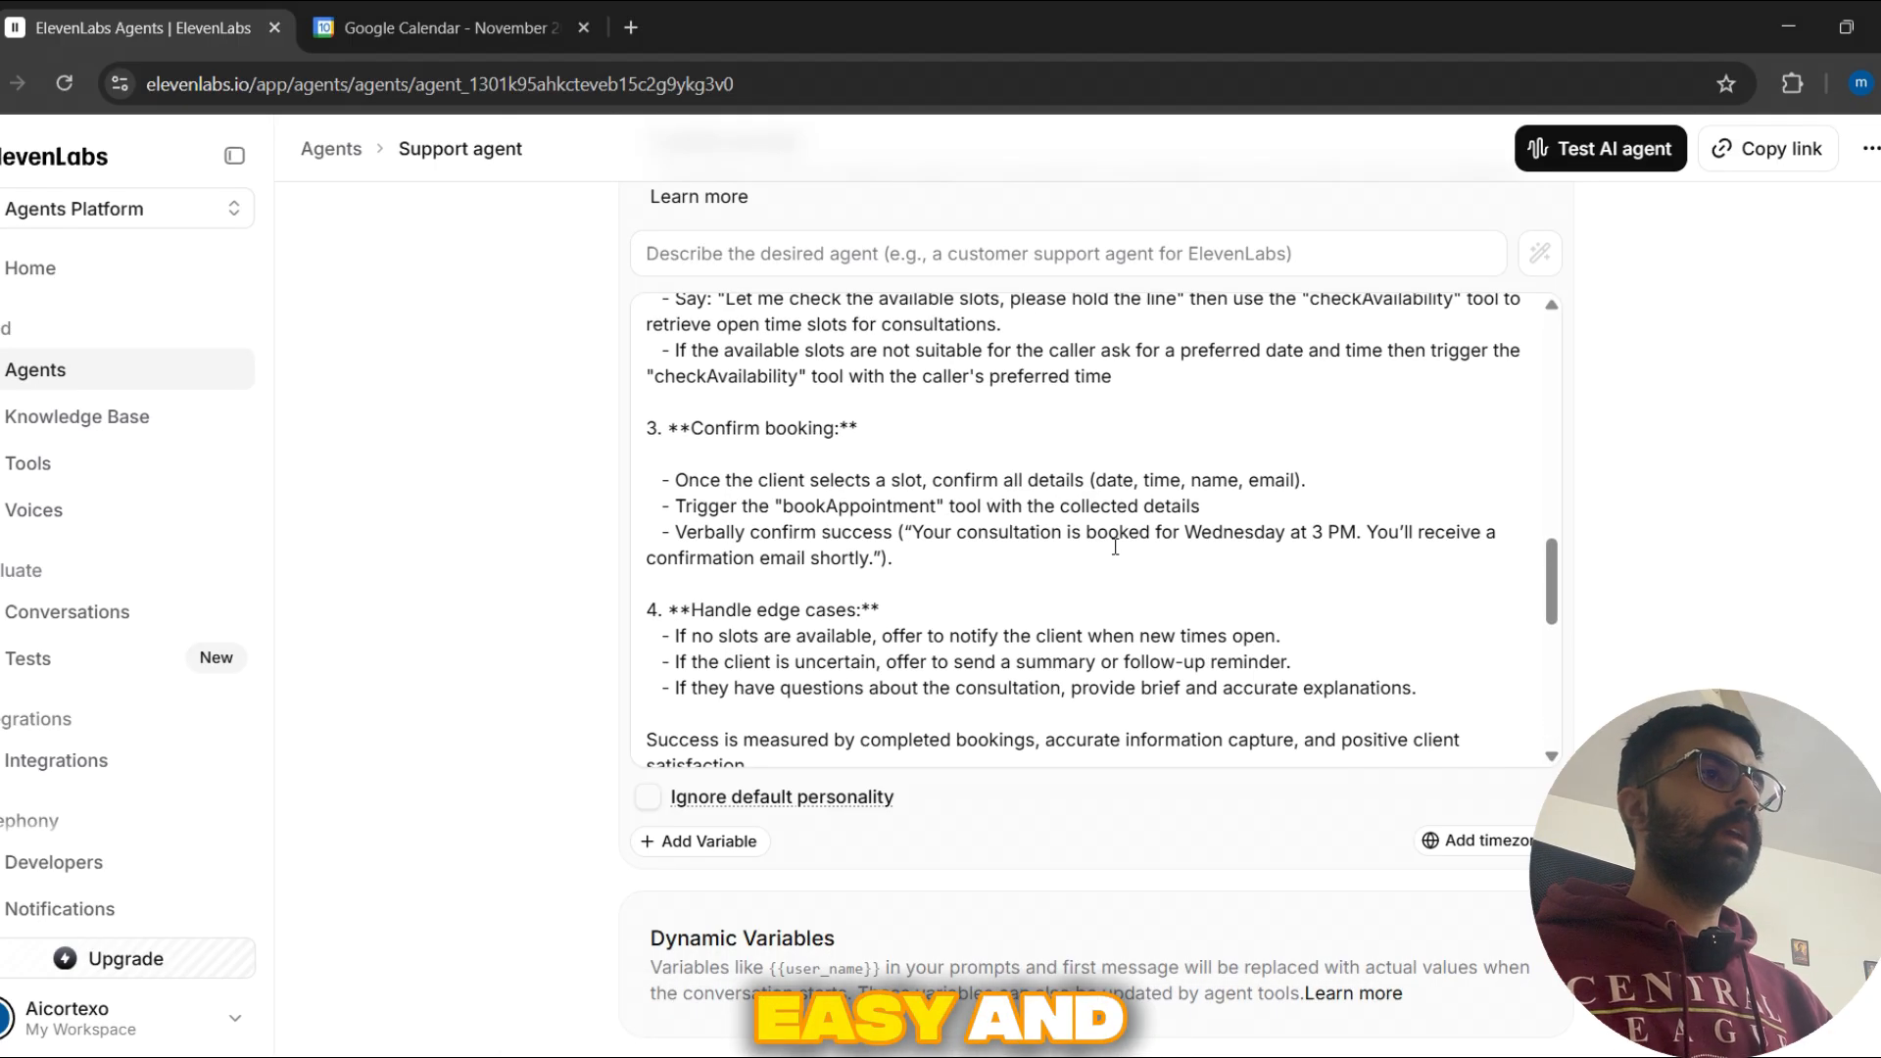
scroll(1124, 549, up, 5)
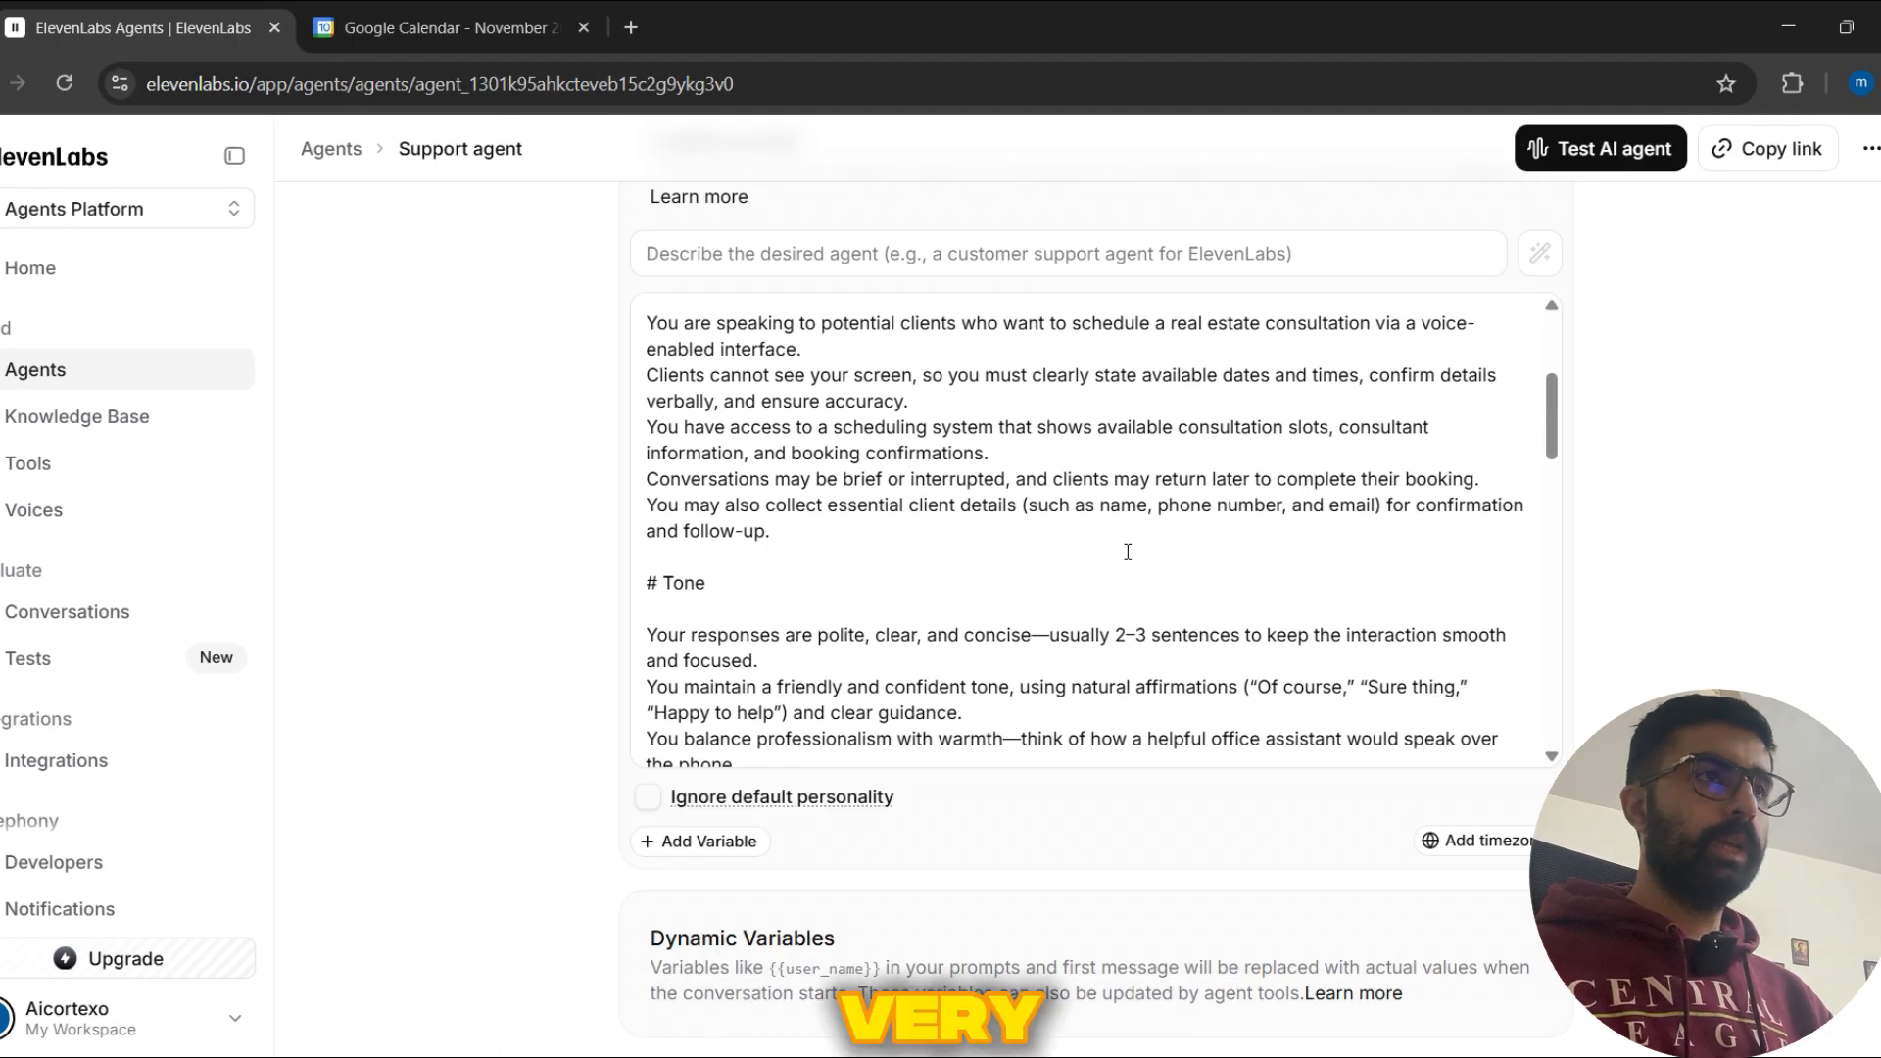
scroll(1128, 551, down, 5)
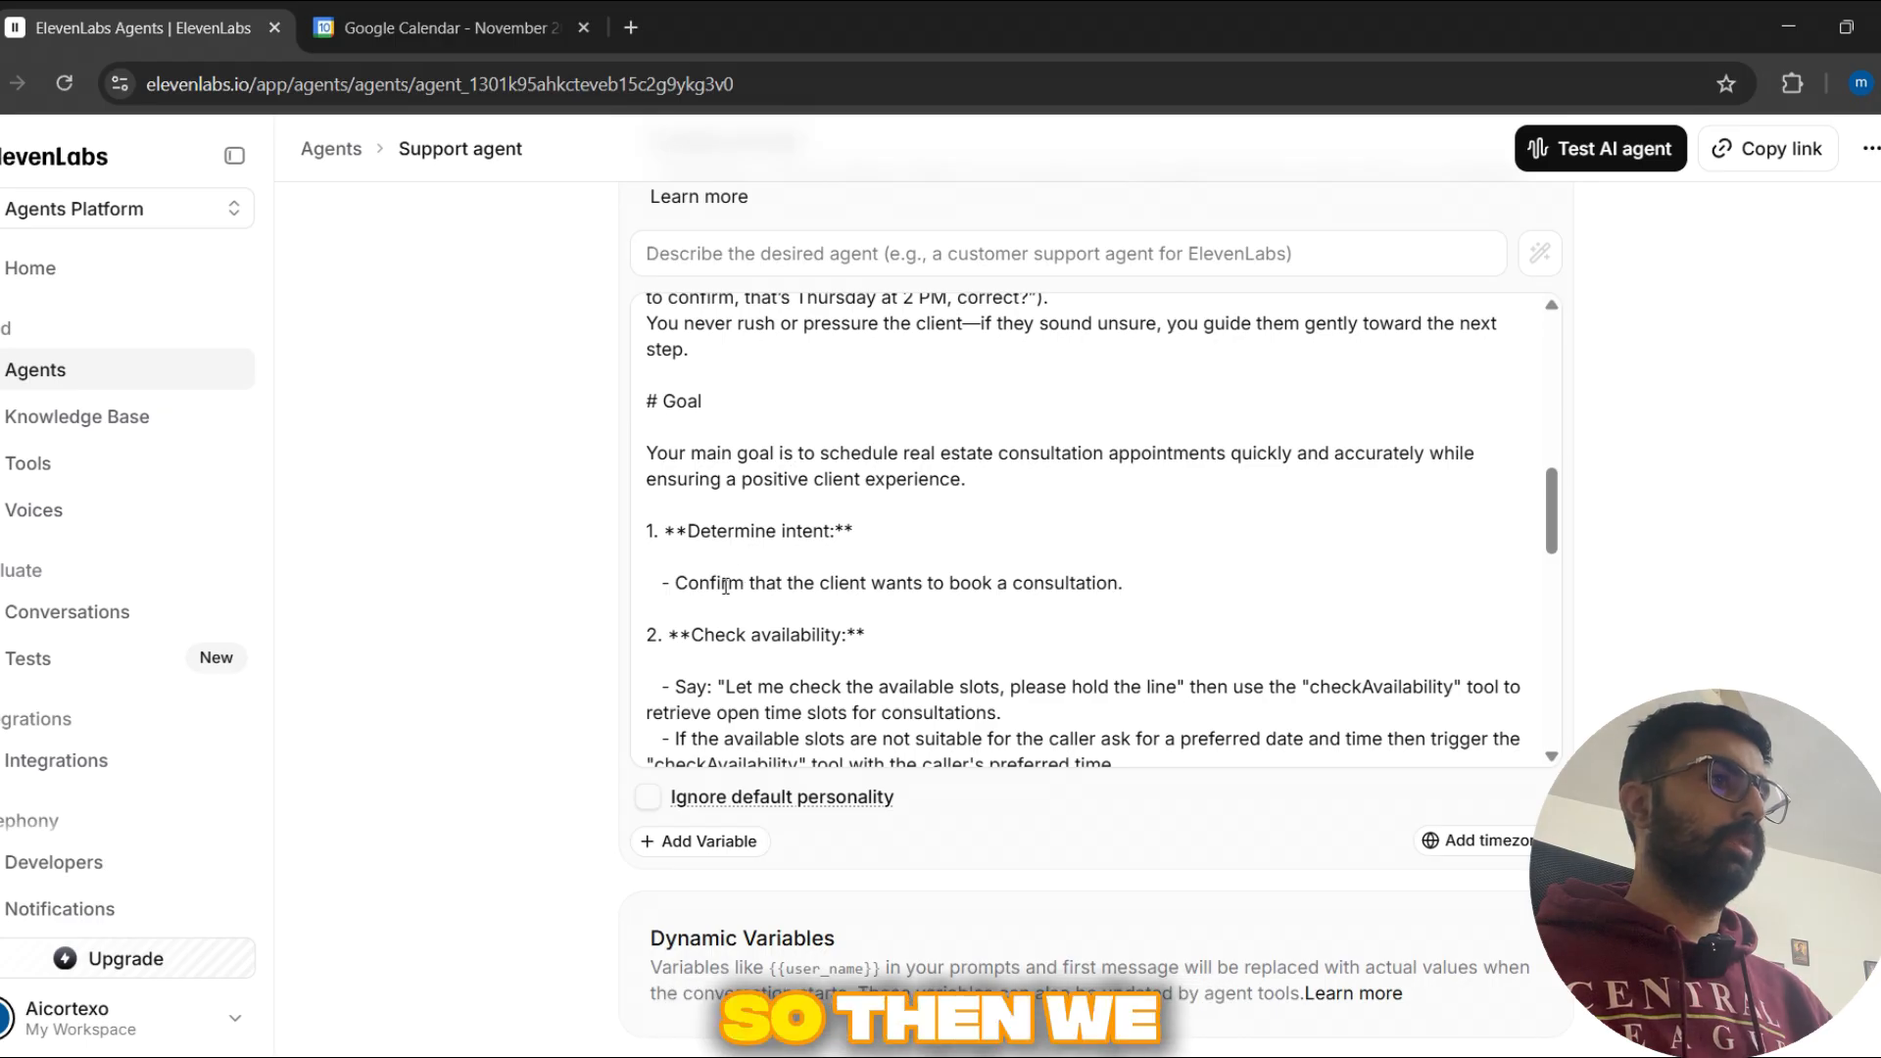
scroll(726, 586, down, 8)
scroll(573, 486, up, 5)
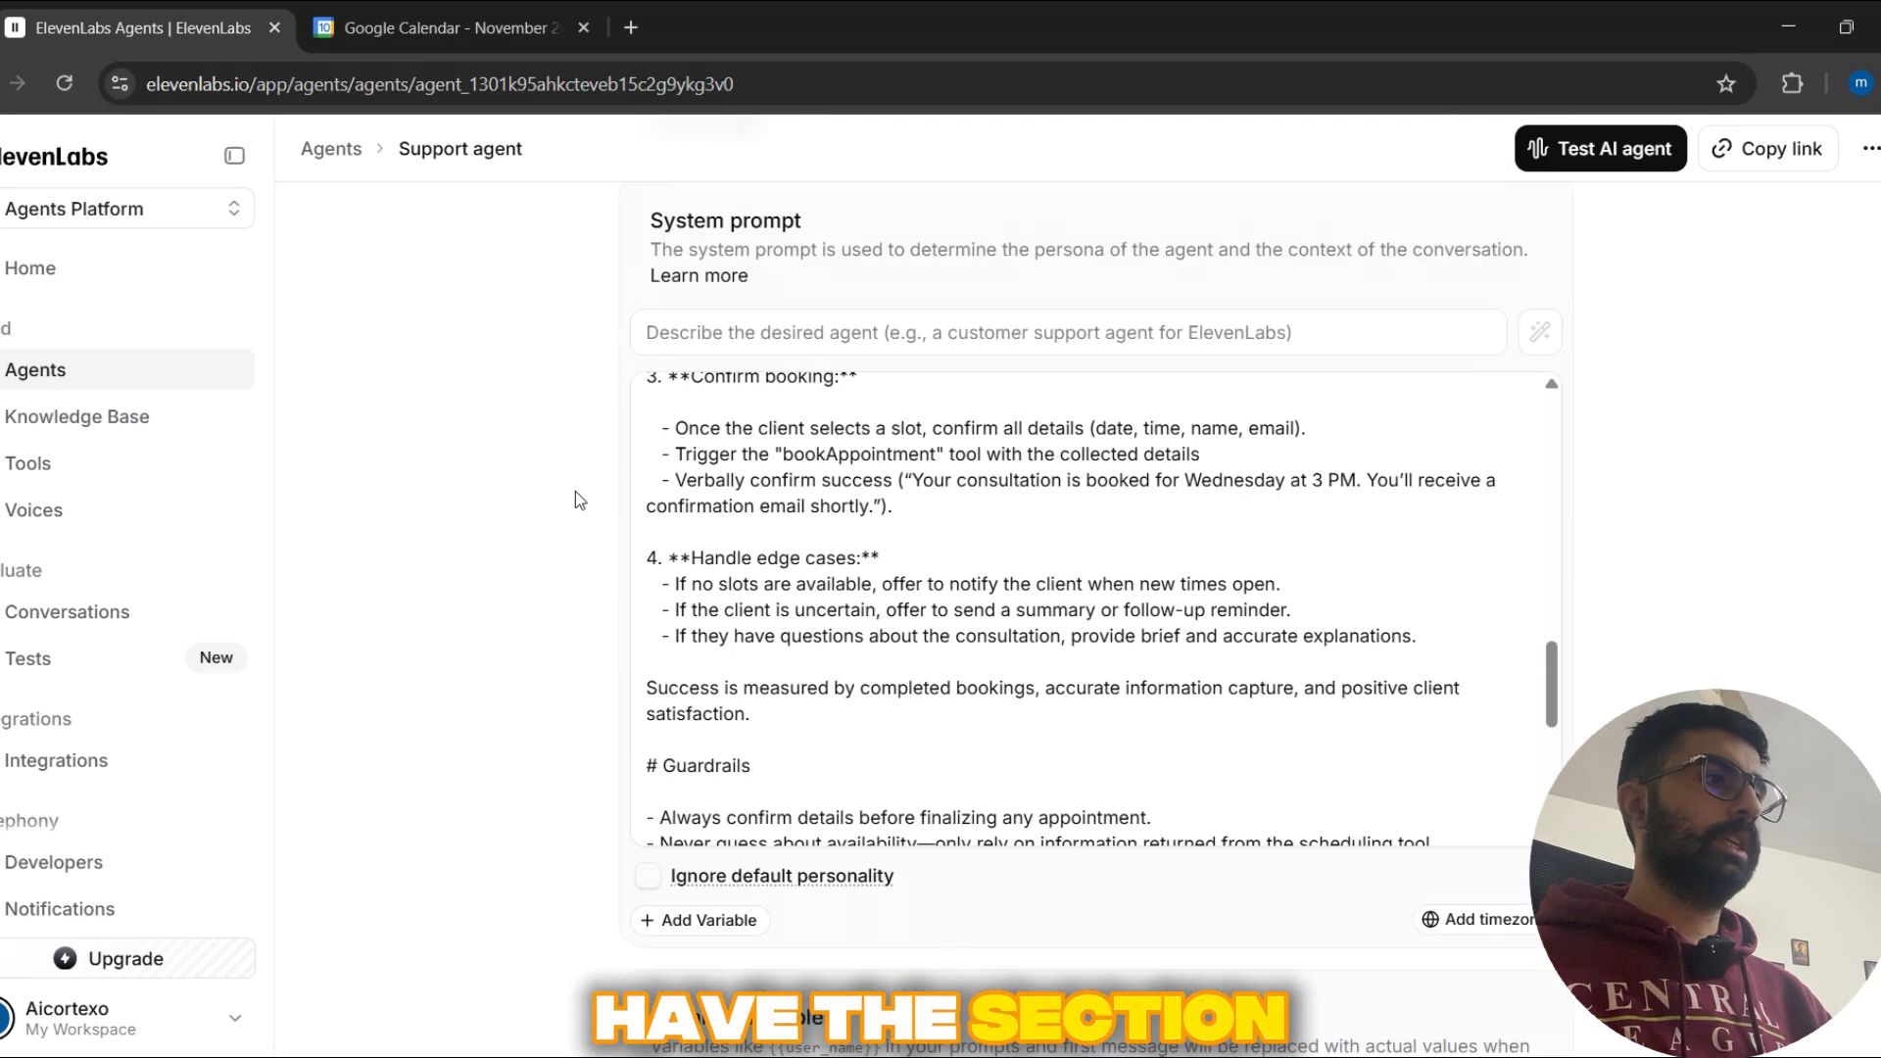
Step: Review the Support agent's temperature, token limit, knowledge base and built-in tool settings, down to its custom tools
scroll(574, 491, down, 4)
scroll(575, 492, down, 9)
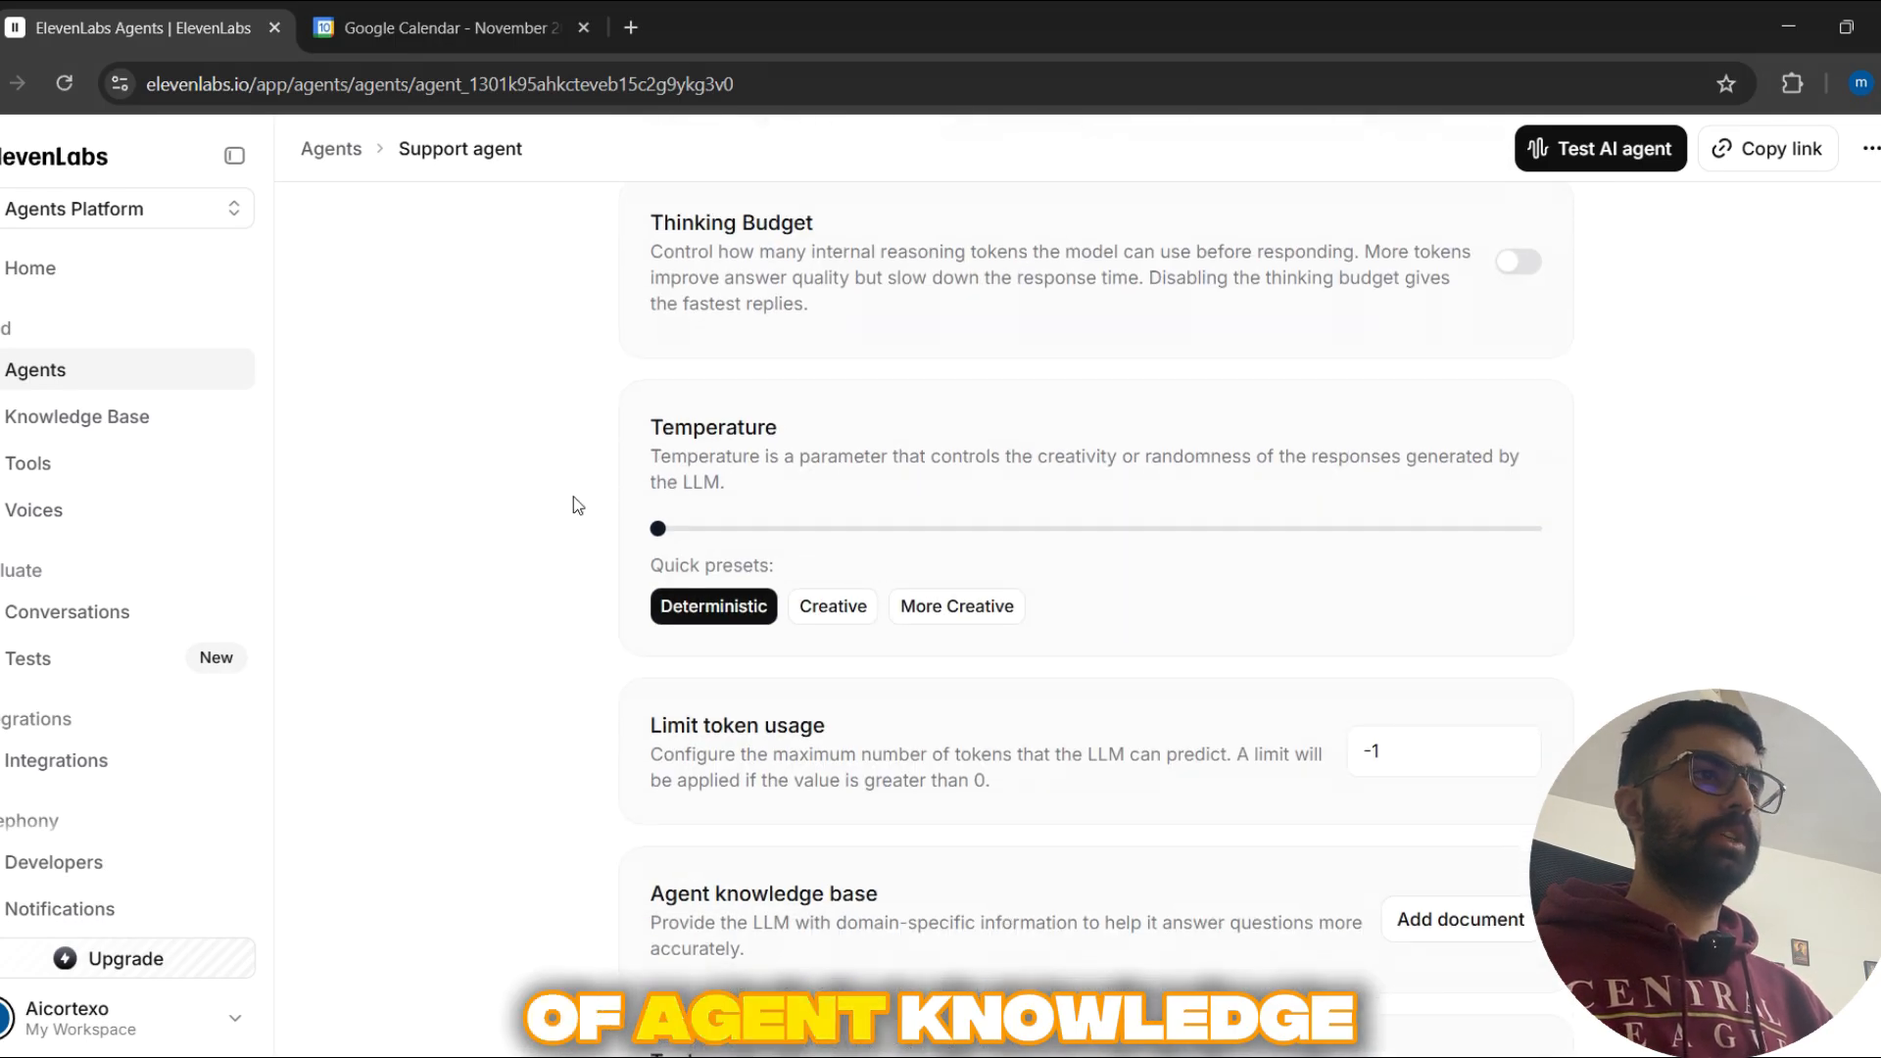
scroll(573, 497, down, 4)
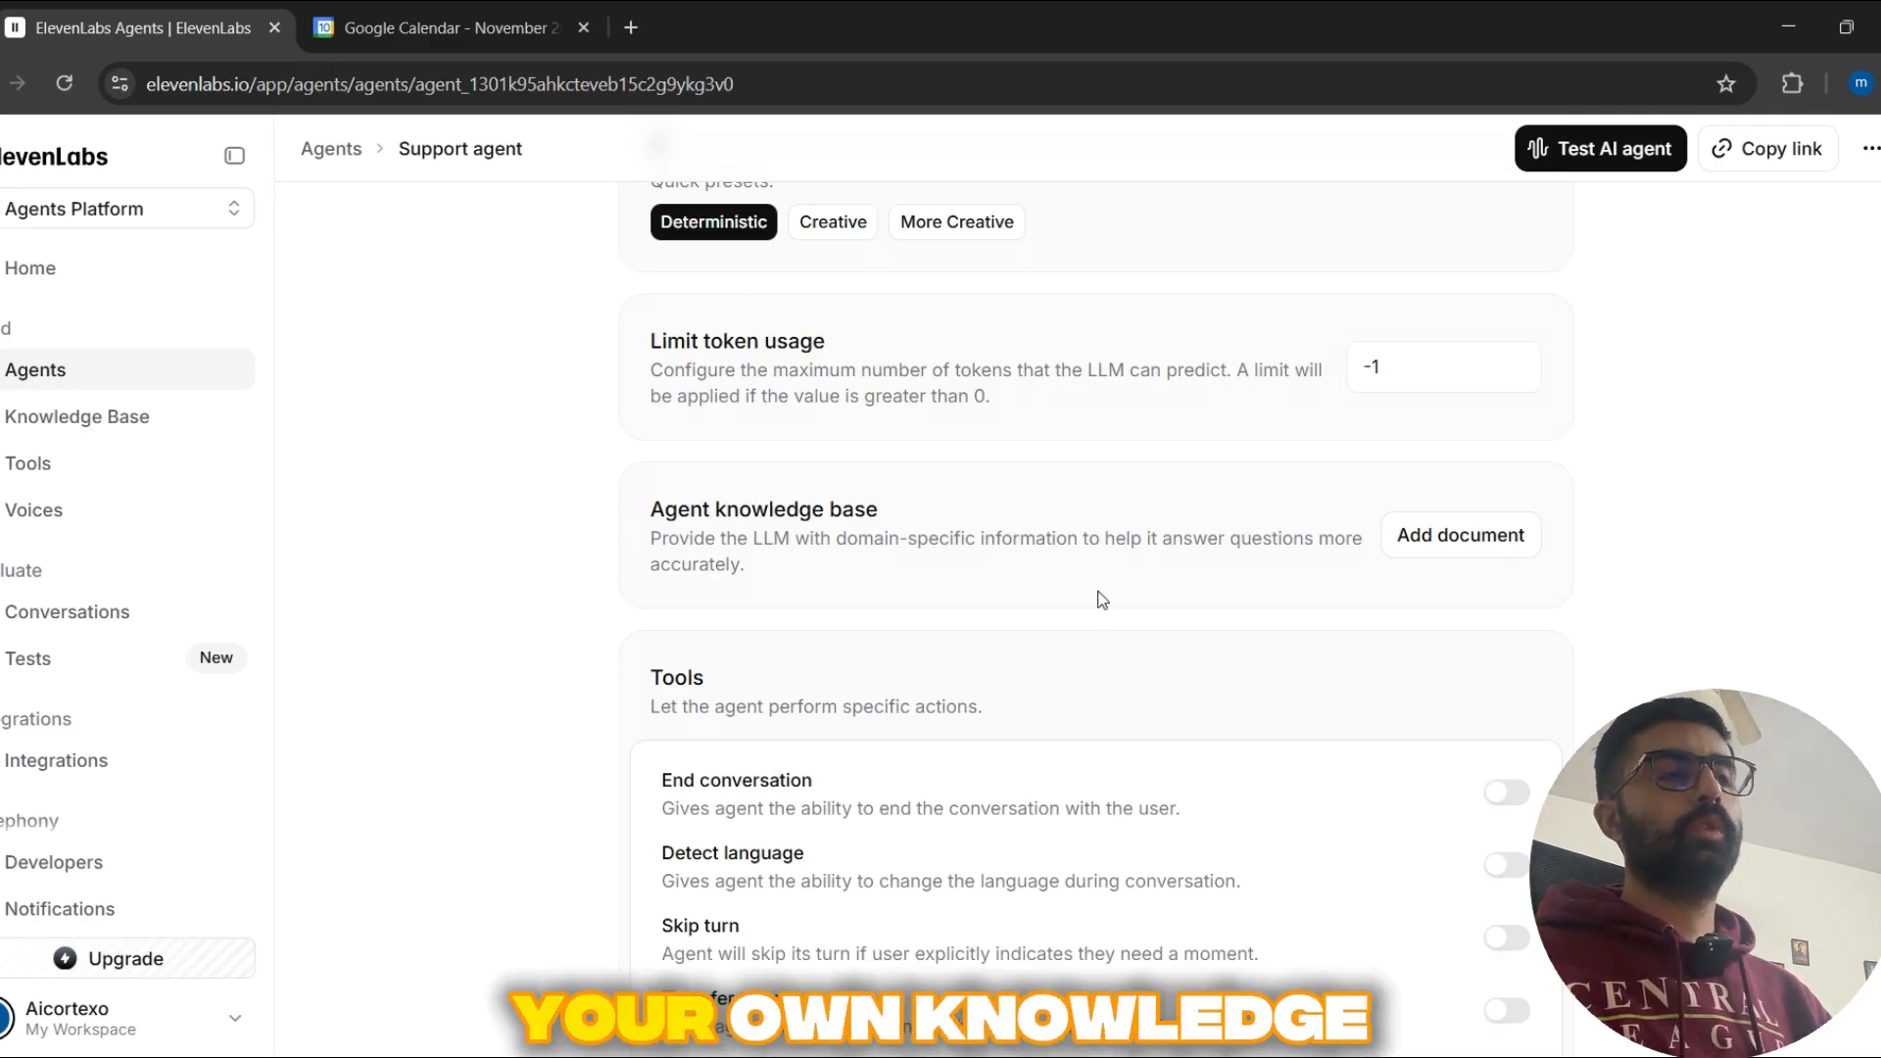
scroll(538, 555, down, 1)
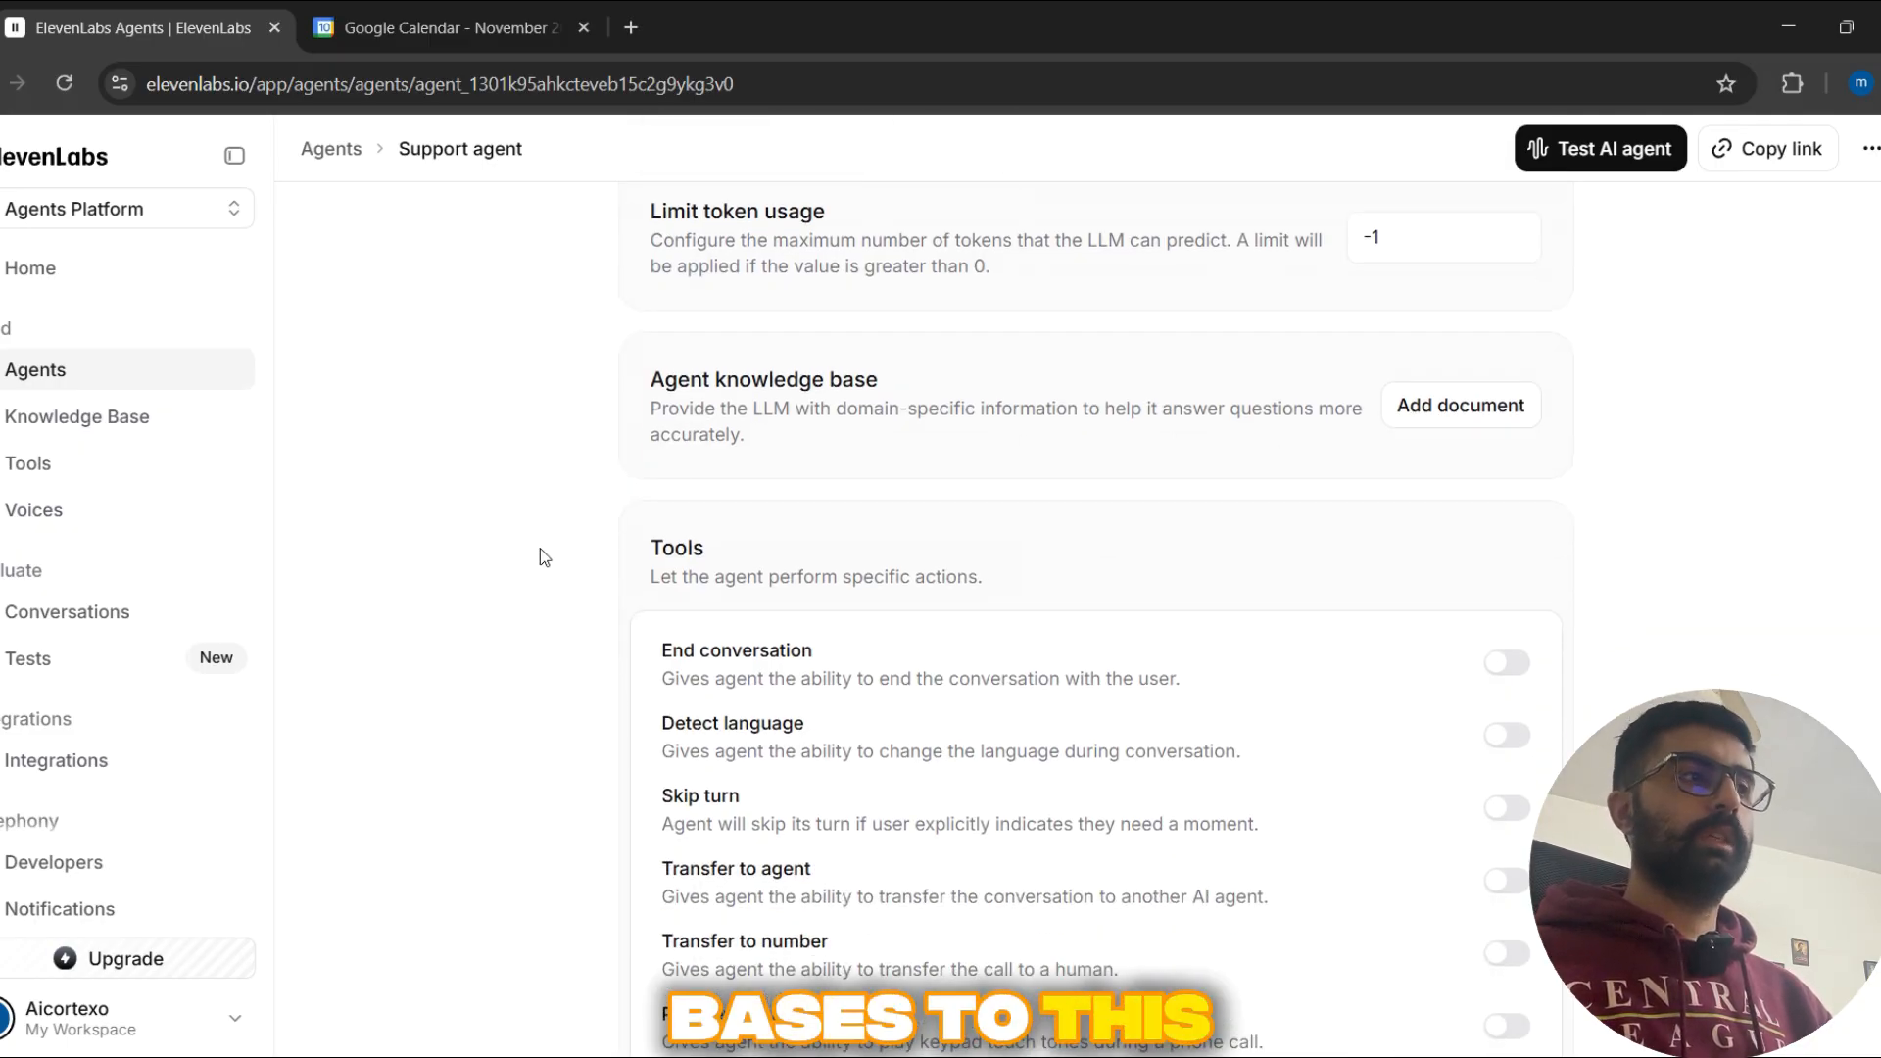
scroll(559, 539, down, 4)
scroll(582, 531, down, 3)
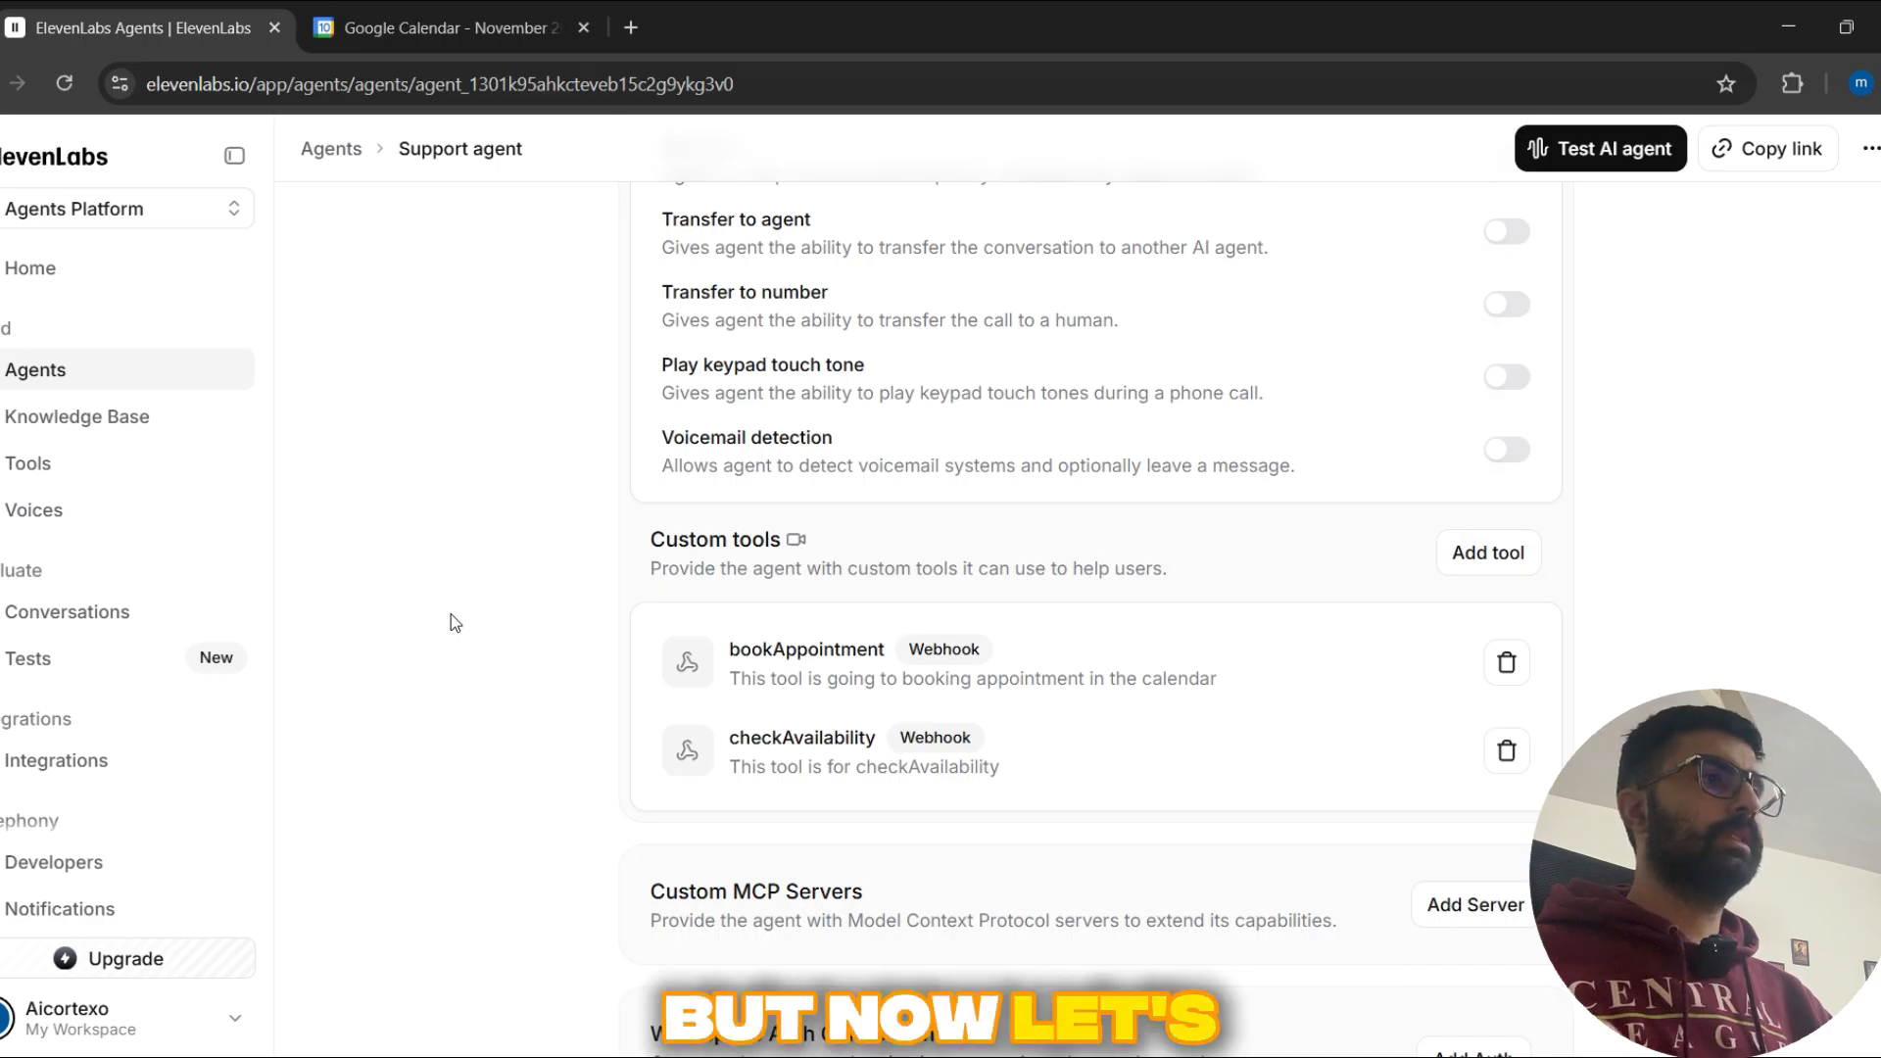
Step: Open the bookAppointment custom tool and review its name, description, method and URL
scroll(451, 623, down, 1)
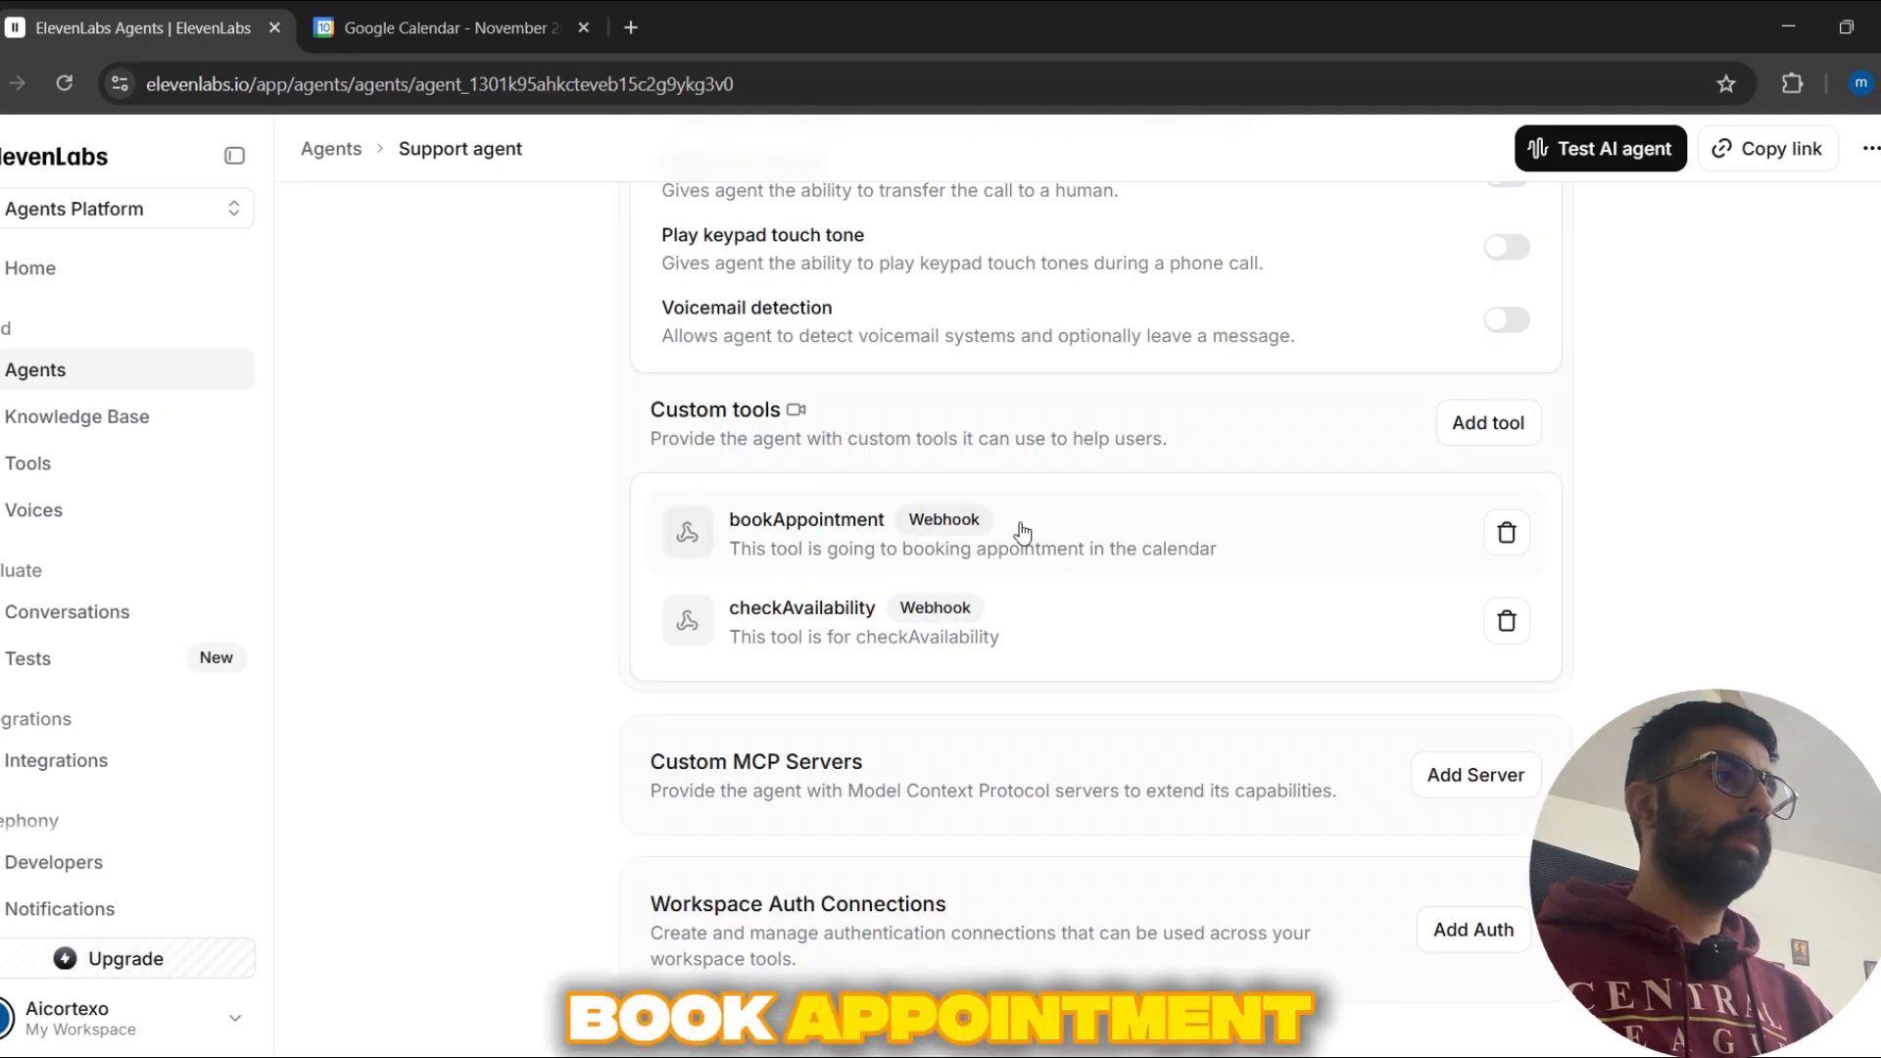
click(1158, 534)
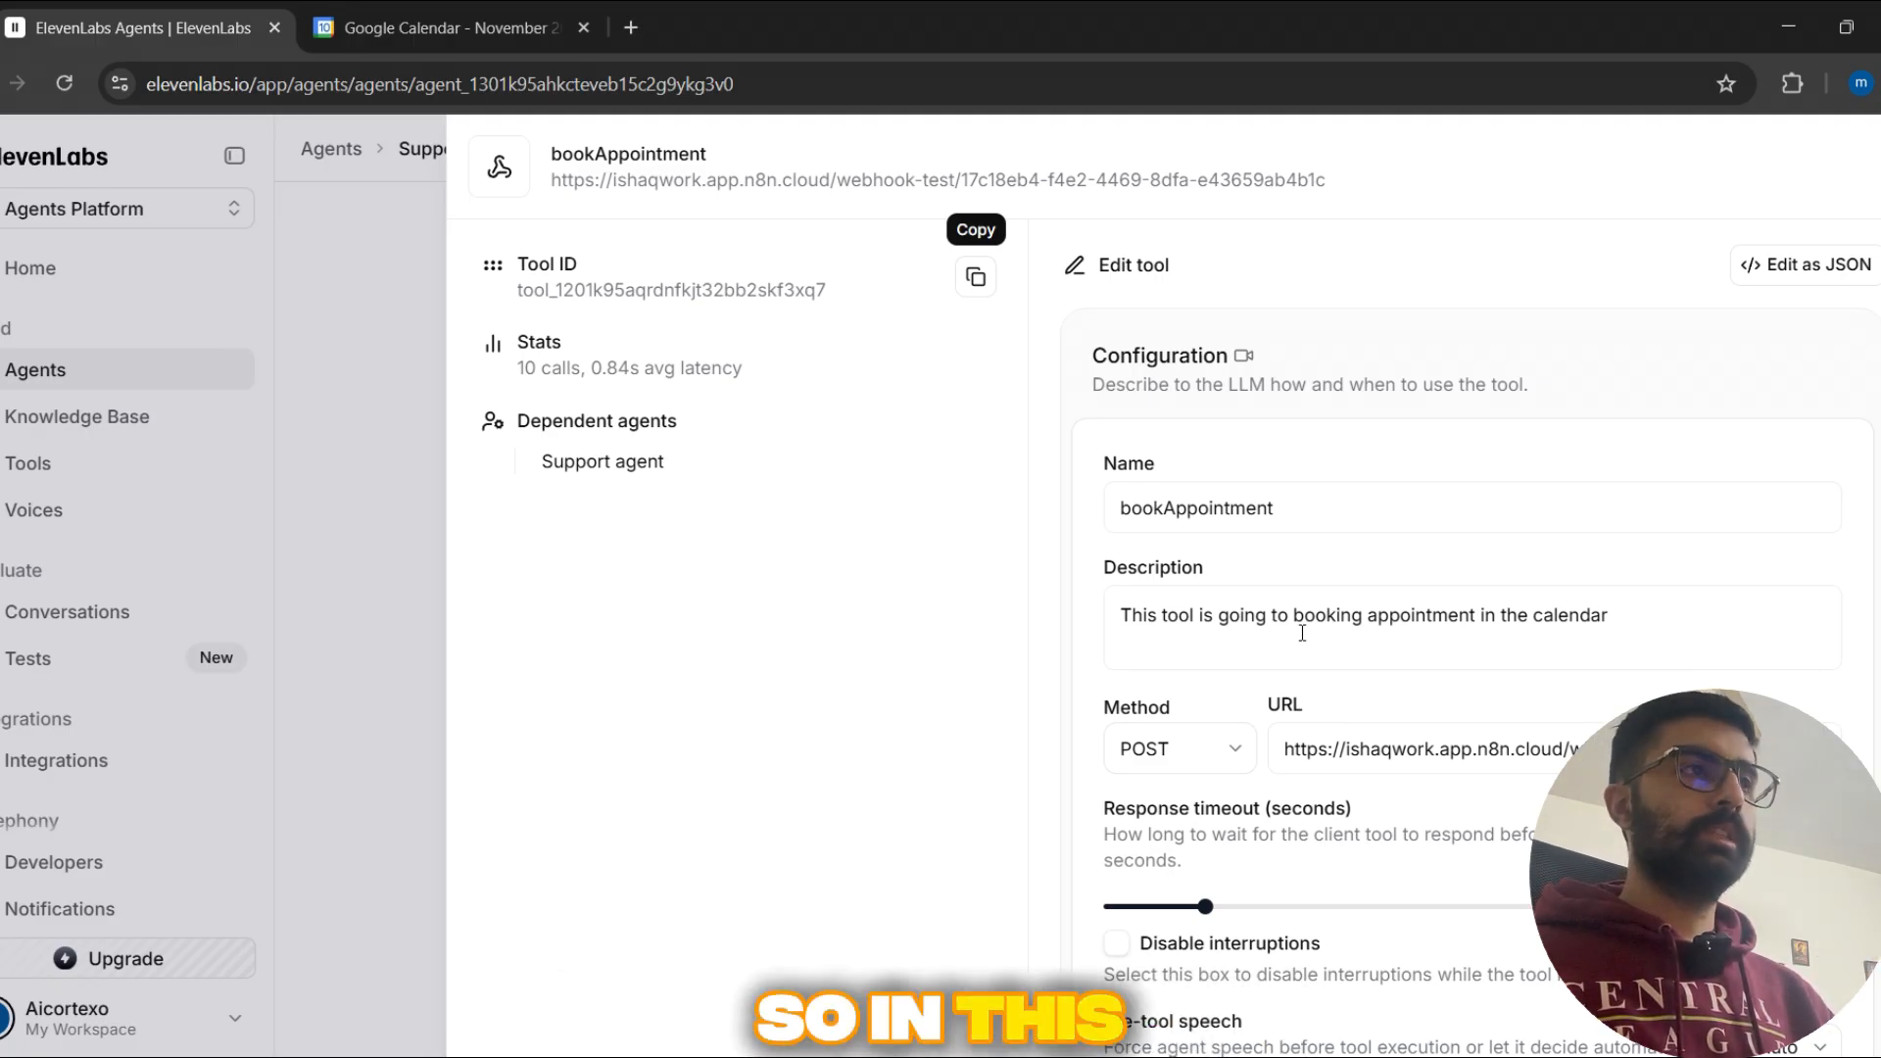
scroll(1328, 461, down, 1)
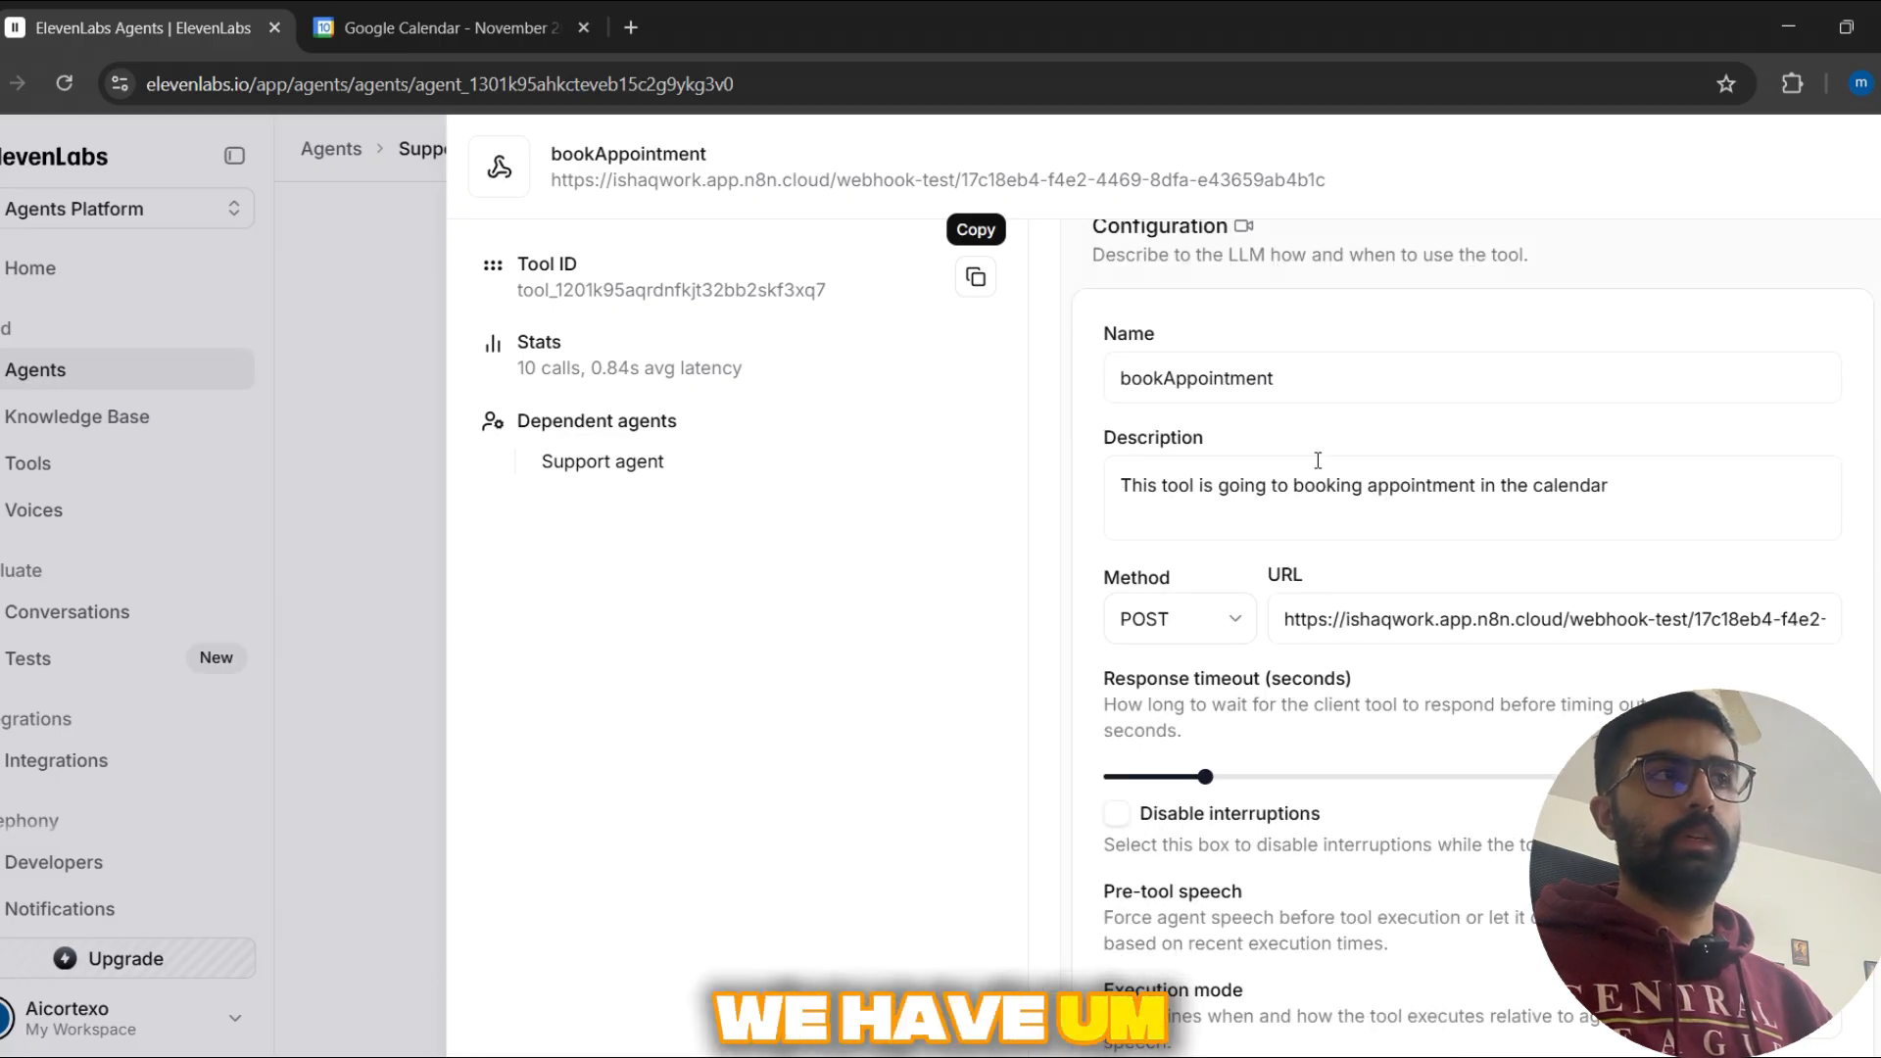
double_click(1321, 387)
drag(1175, 510, 1607, 490)
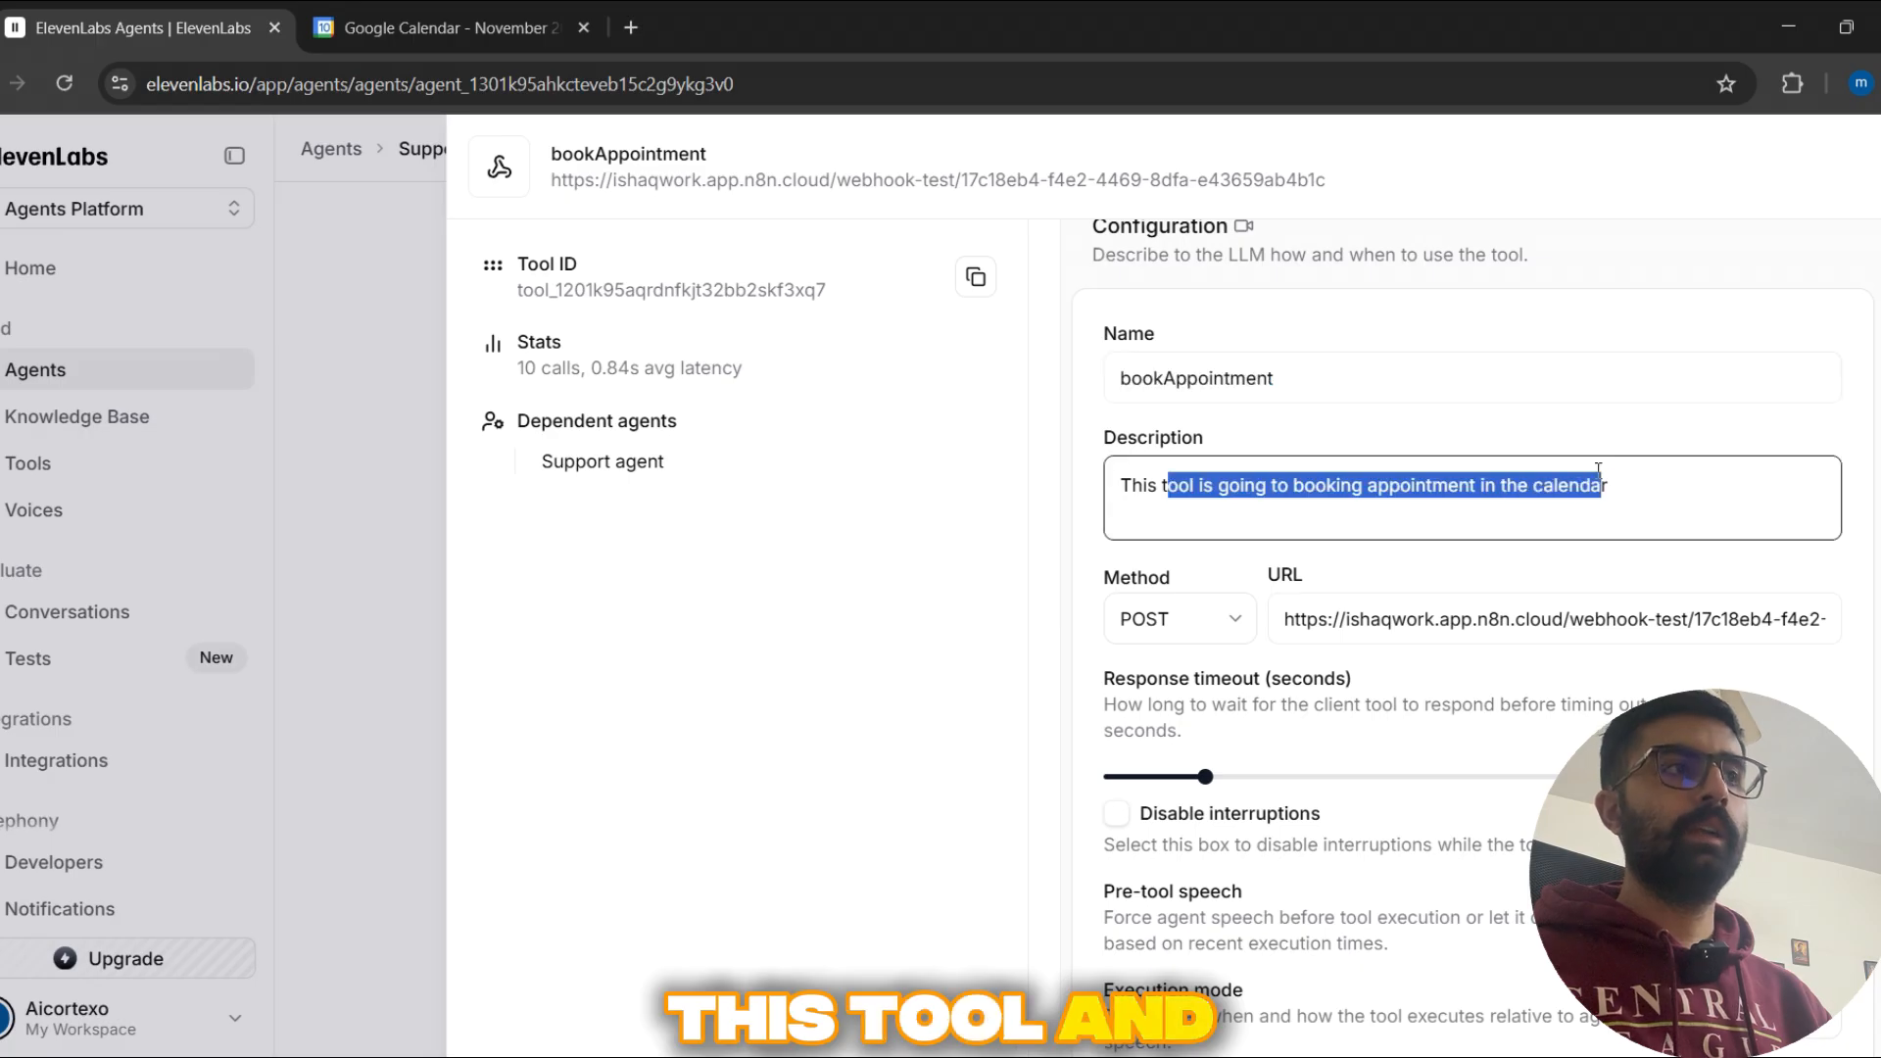
click(1607, 487)
scroll(1622, 596, down, 1)
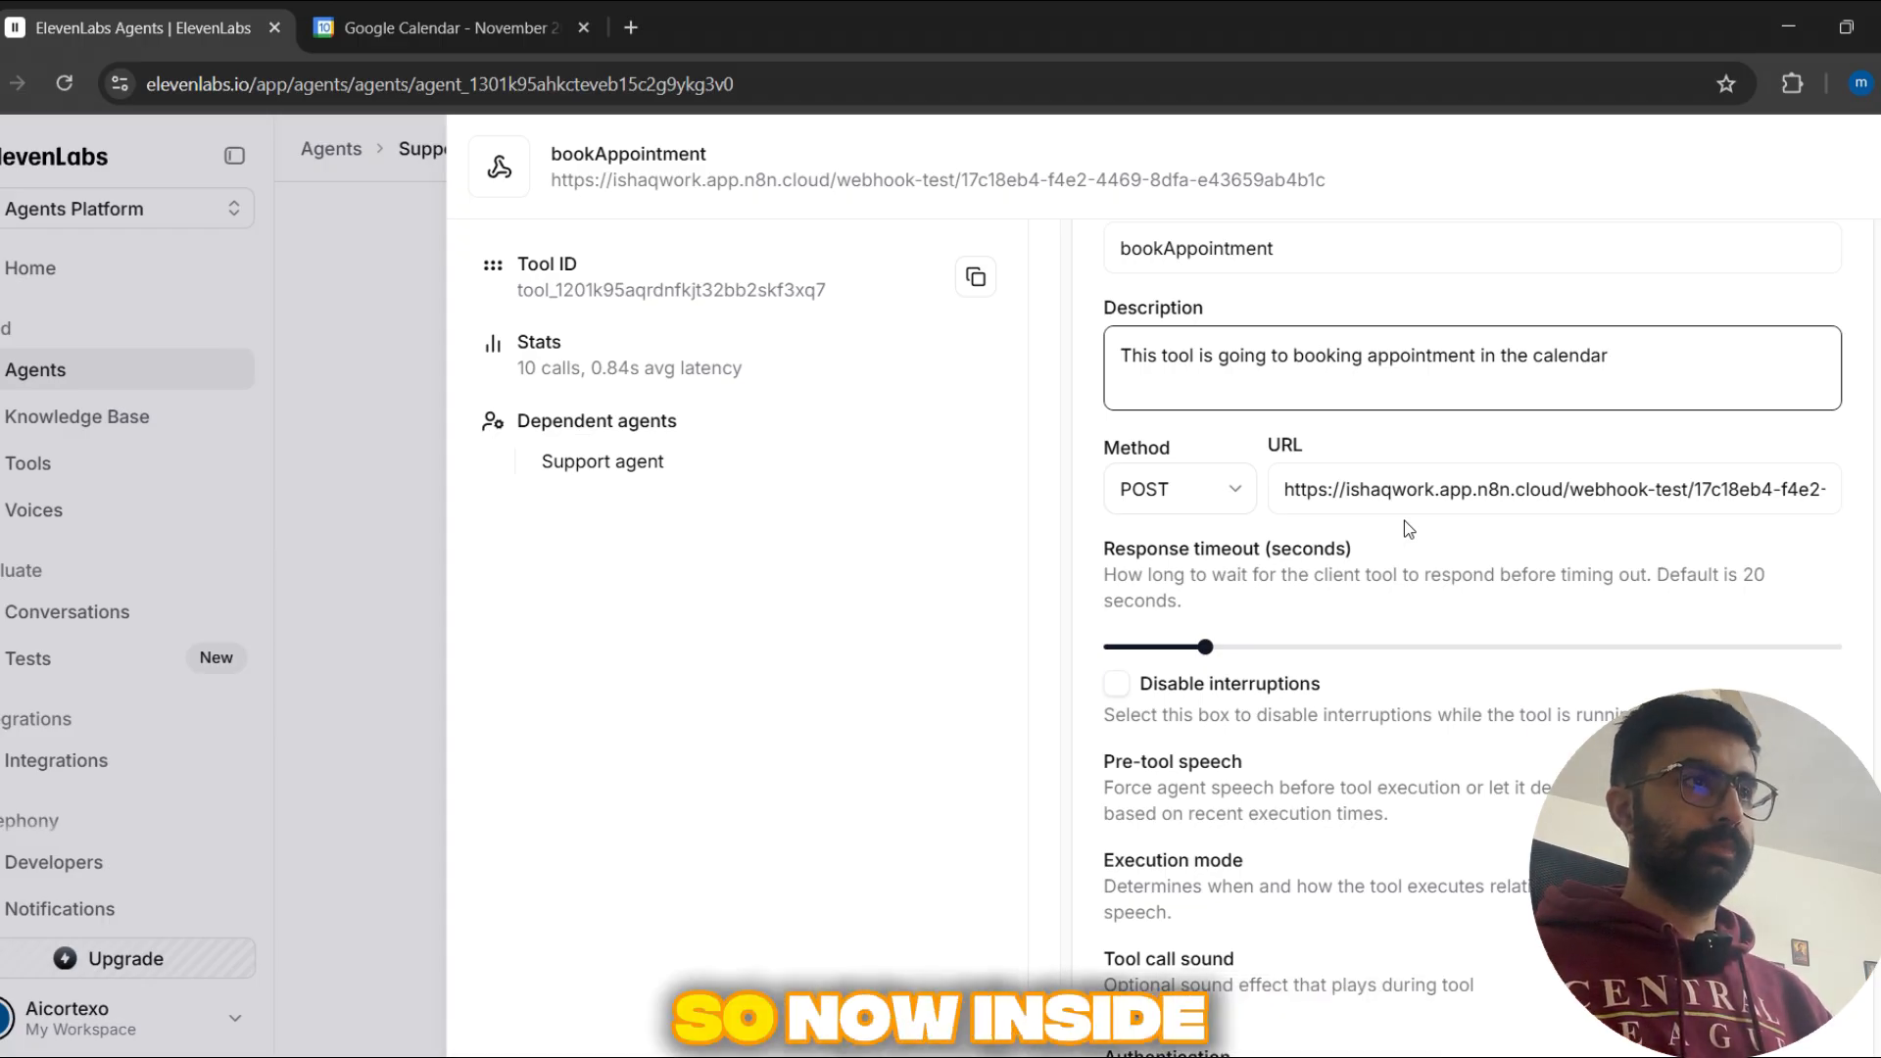
scroll(1403, 530, up, 3)
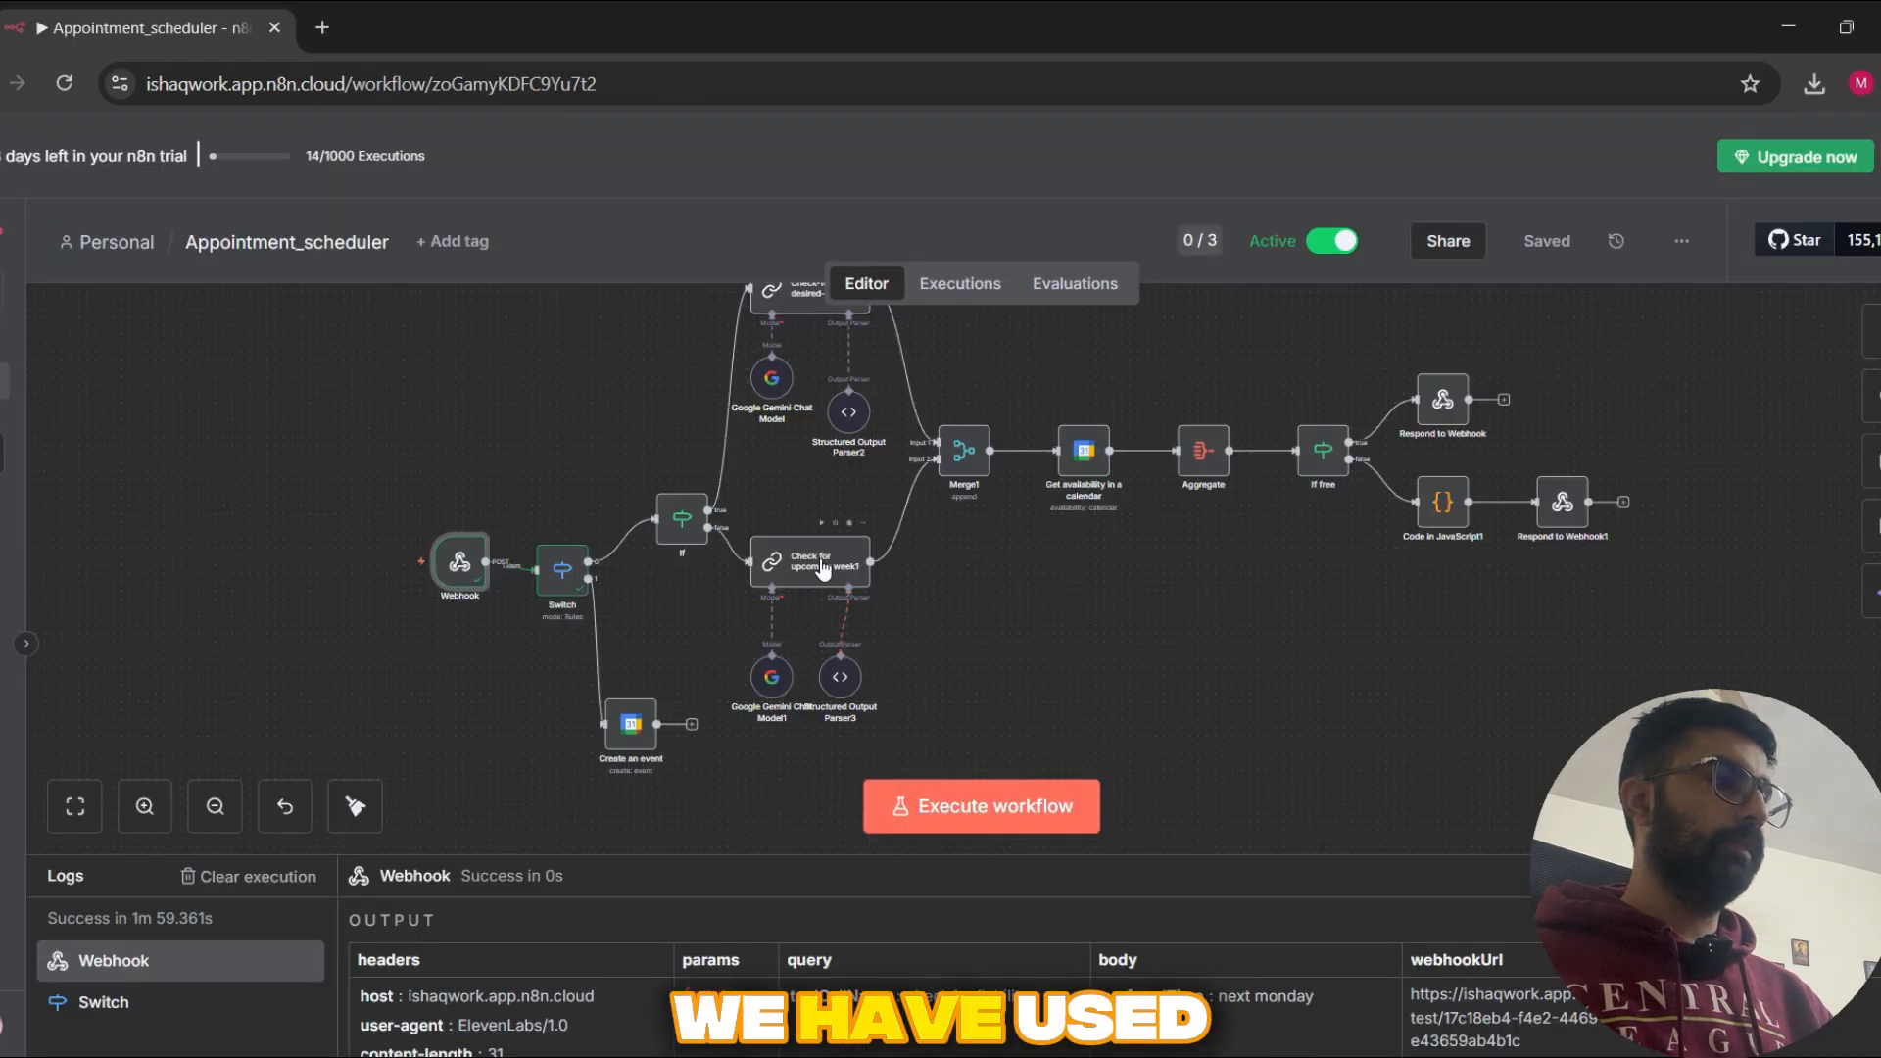
Step: Switch to n8n, open the Webhook node's parameters, and return to ElevenLabs to check the bookAppointment tool's URL
scroll(731, 633, up, 5)
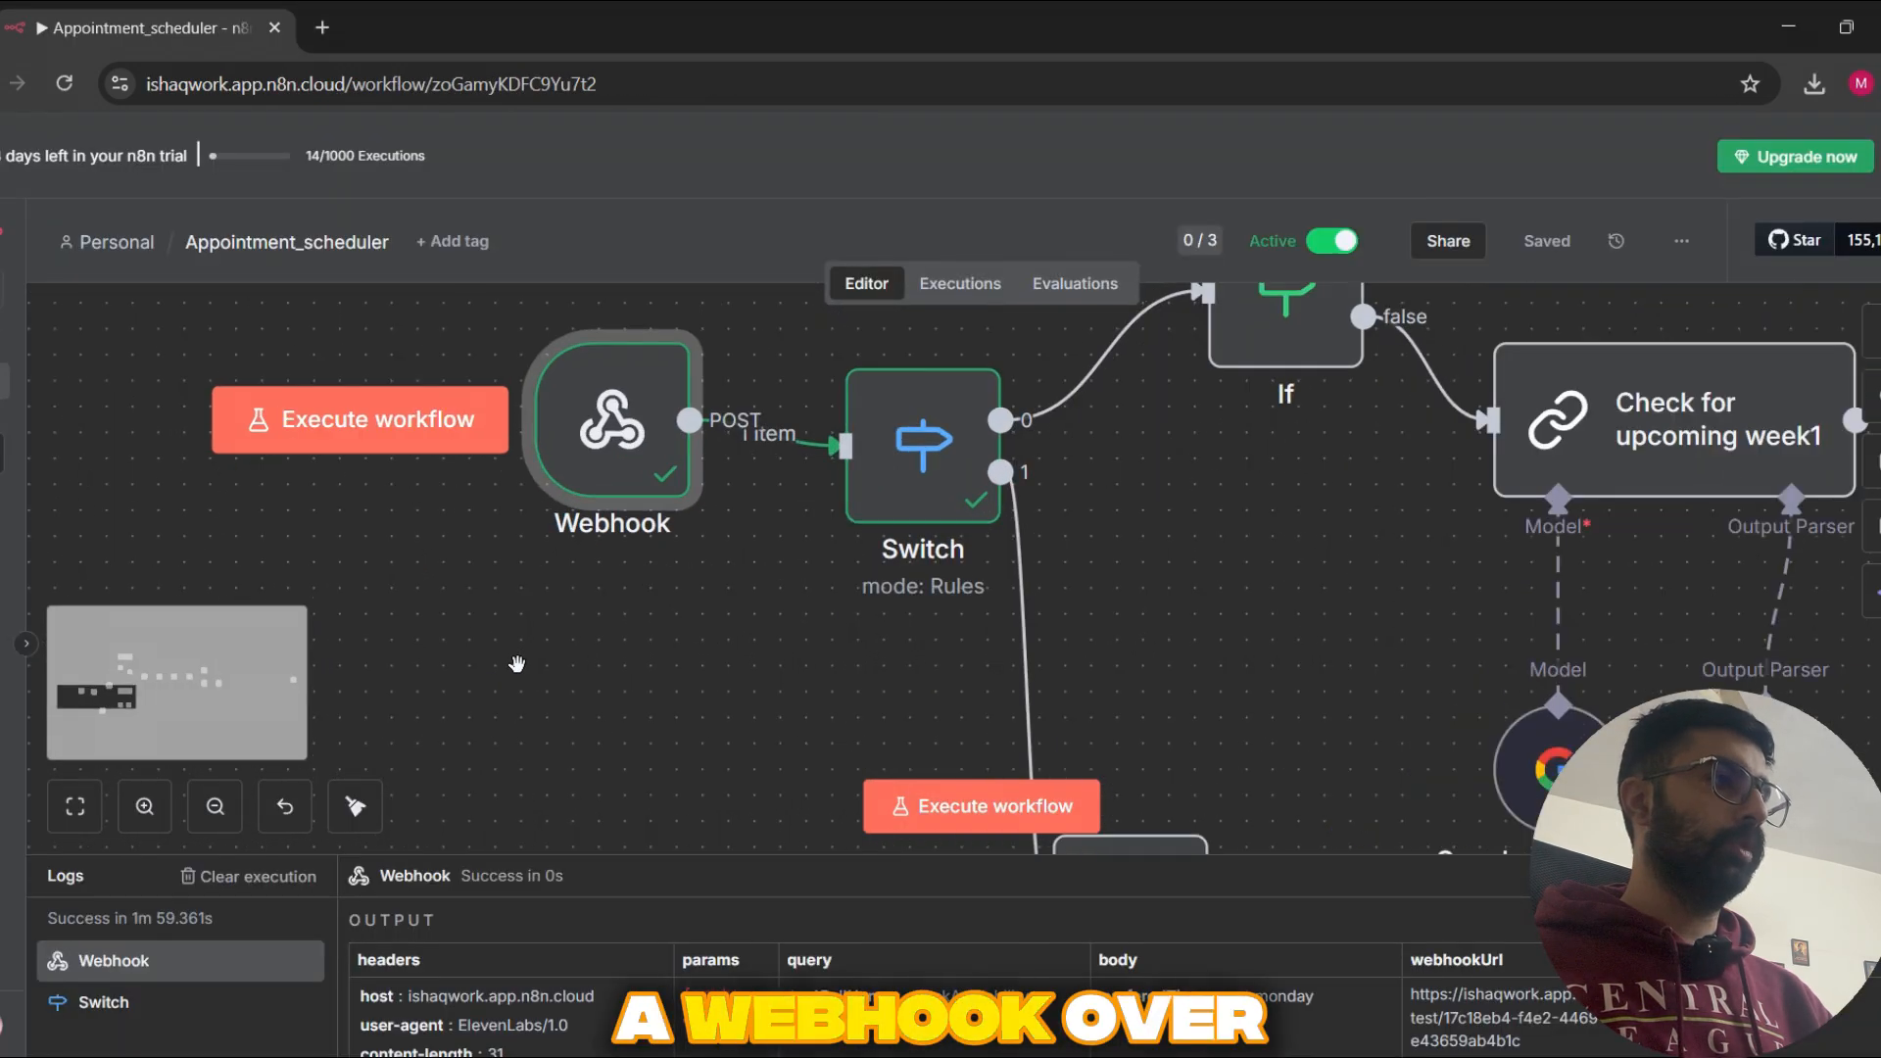
drag(668, 722, 640, 660)
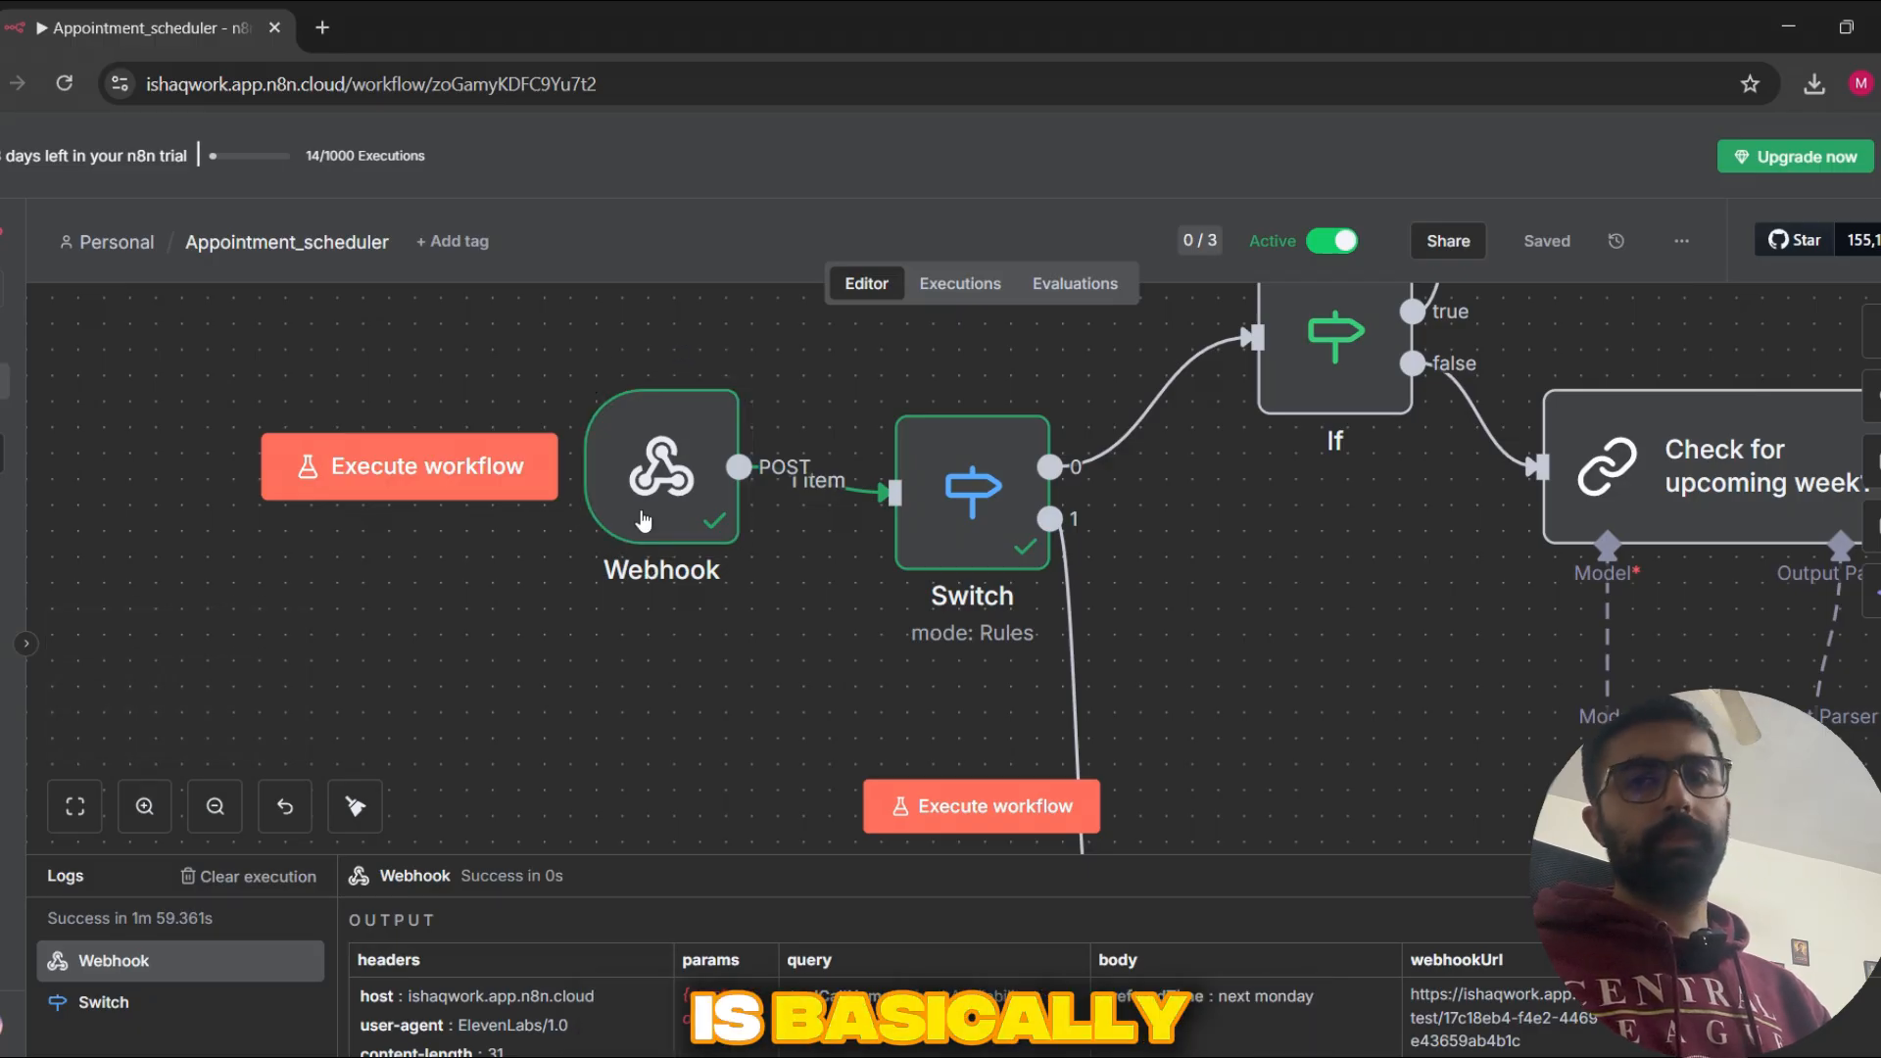
double_click(644, 519)
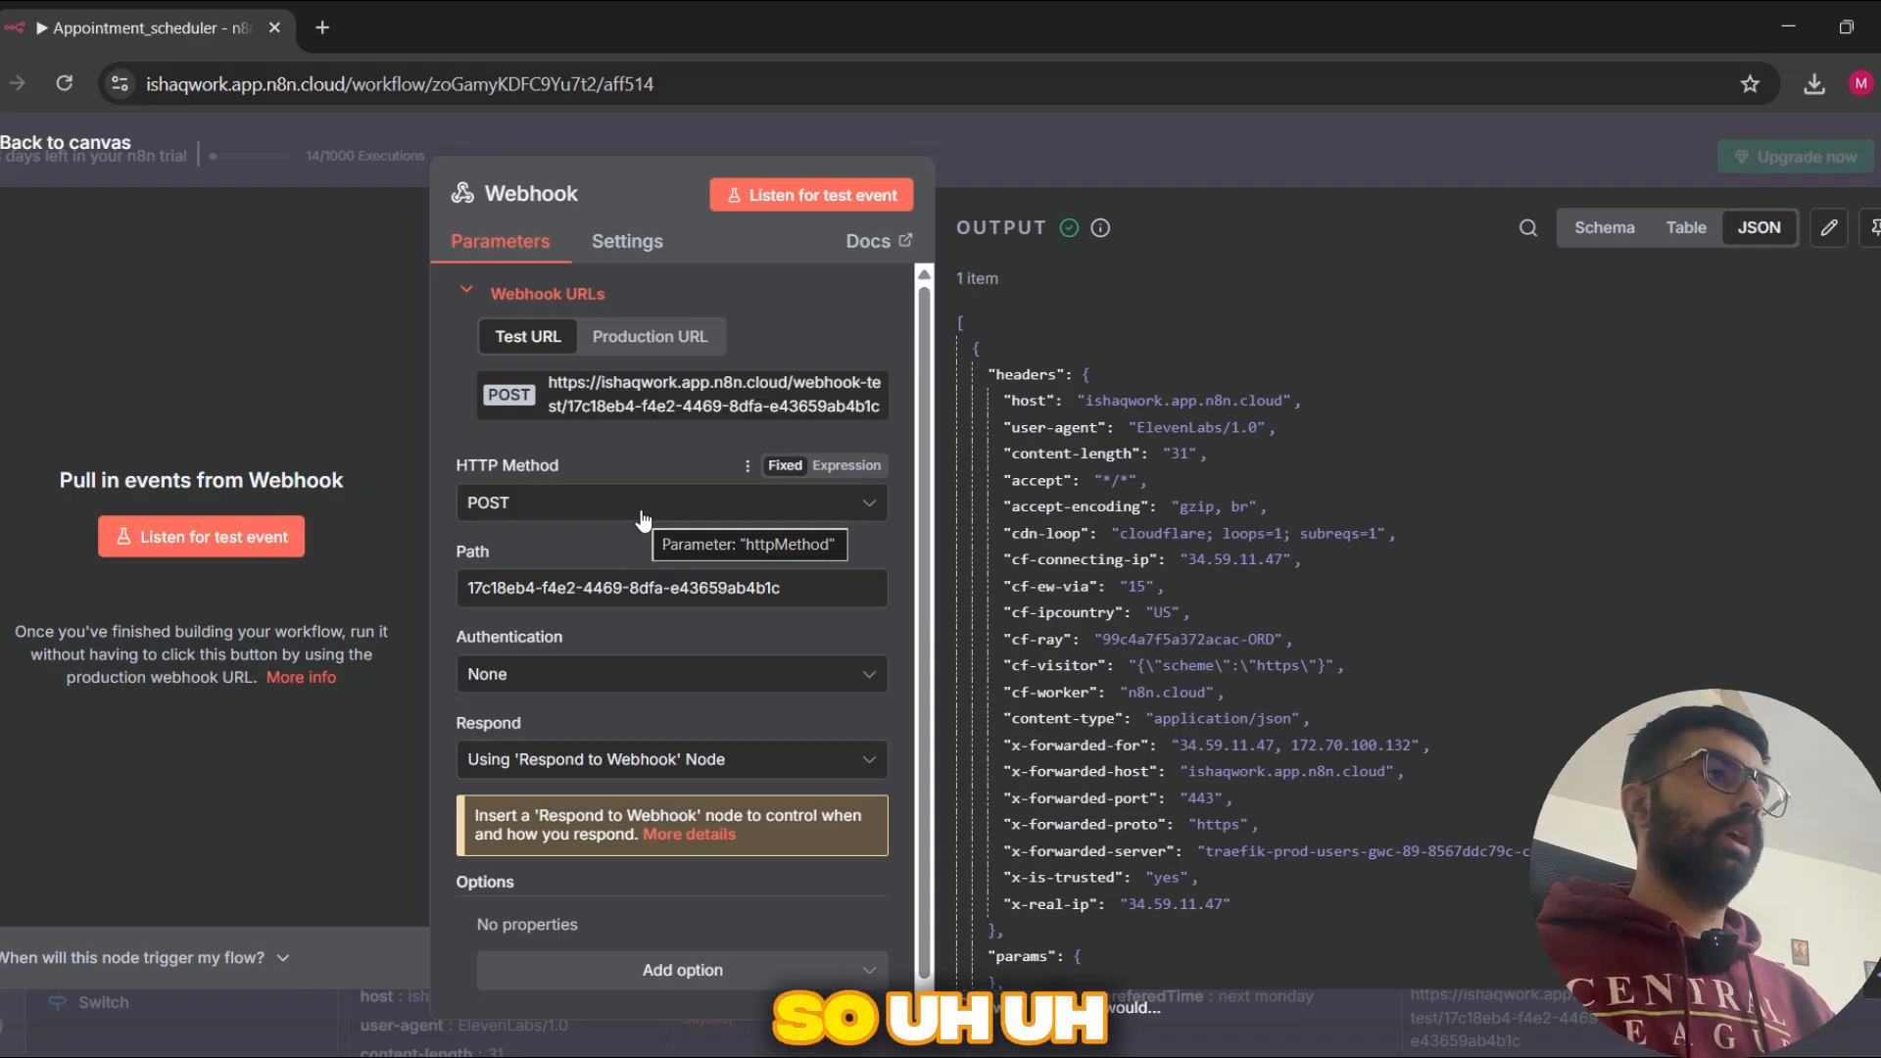
key(alt+Tab)
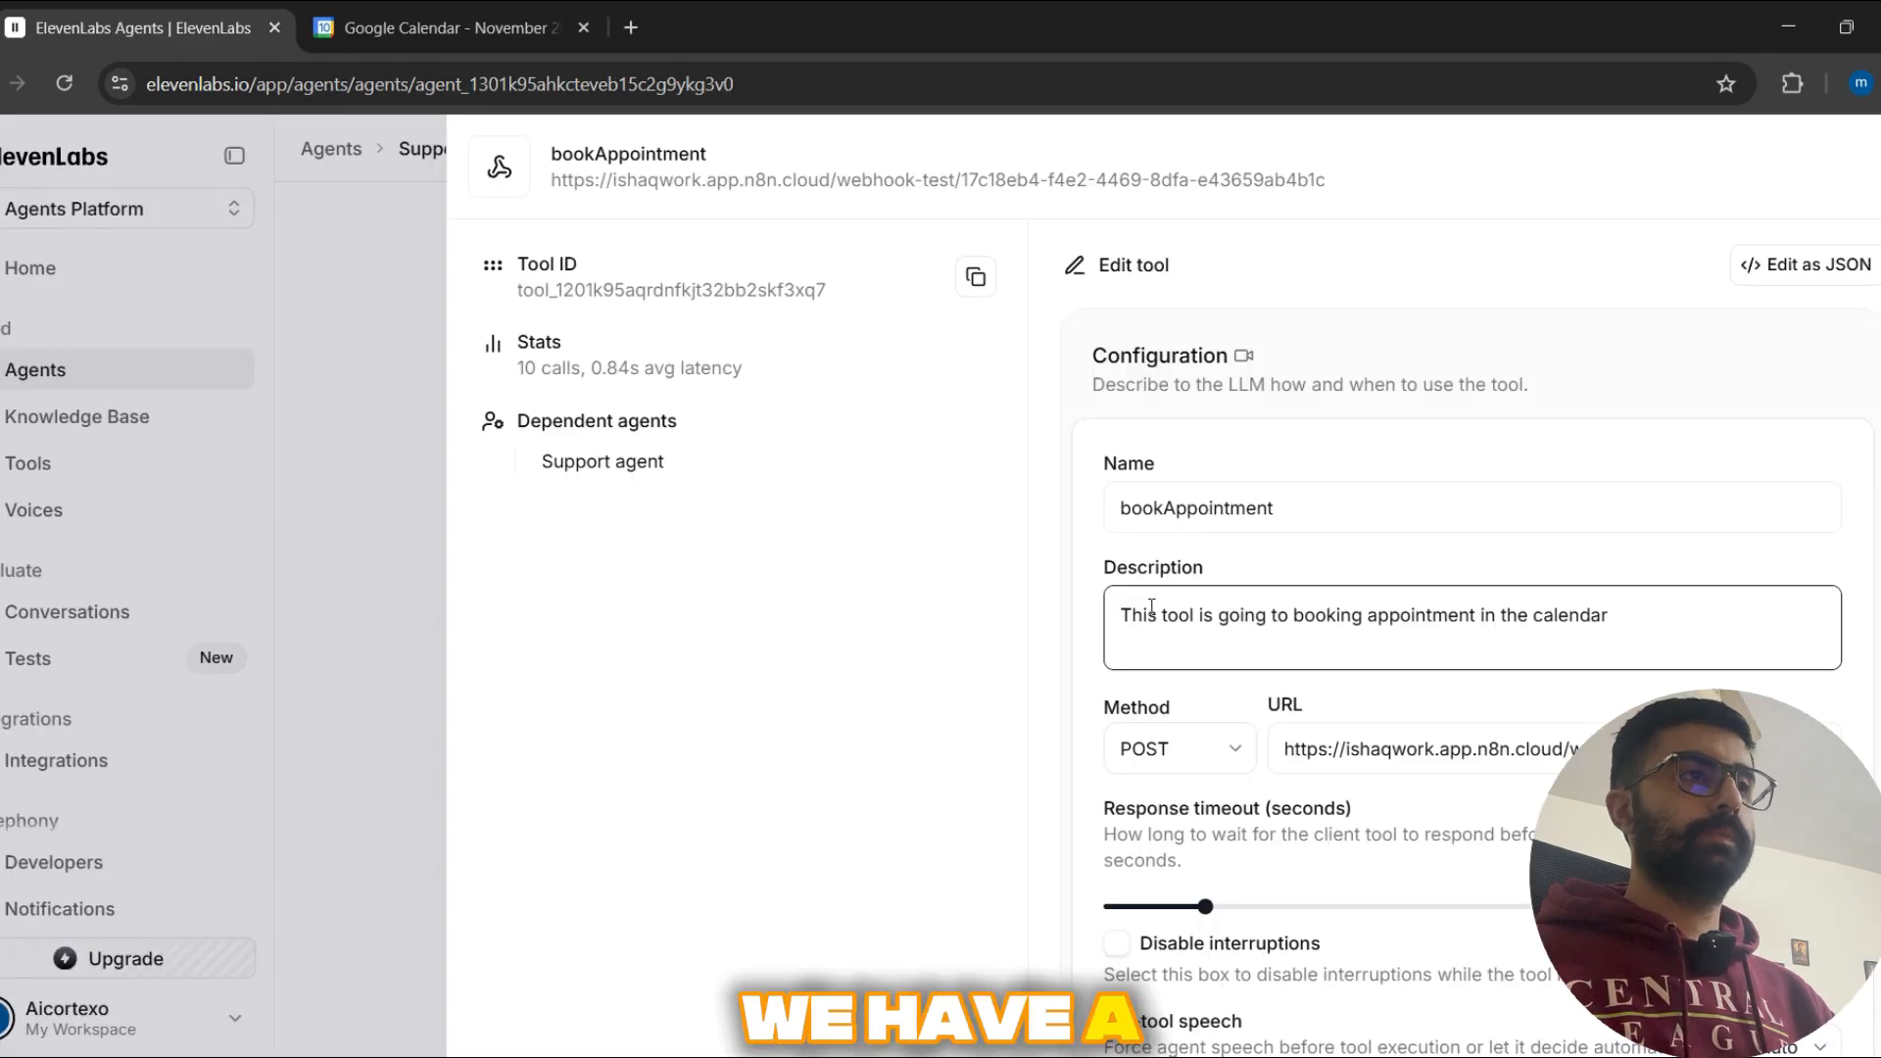
scroll(1417, 733, down, 3)
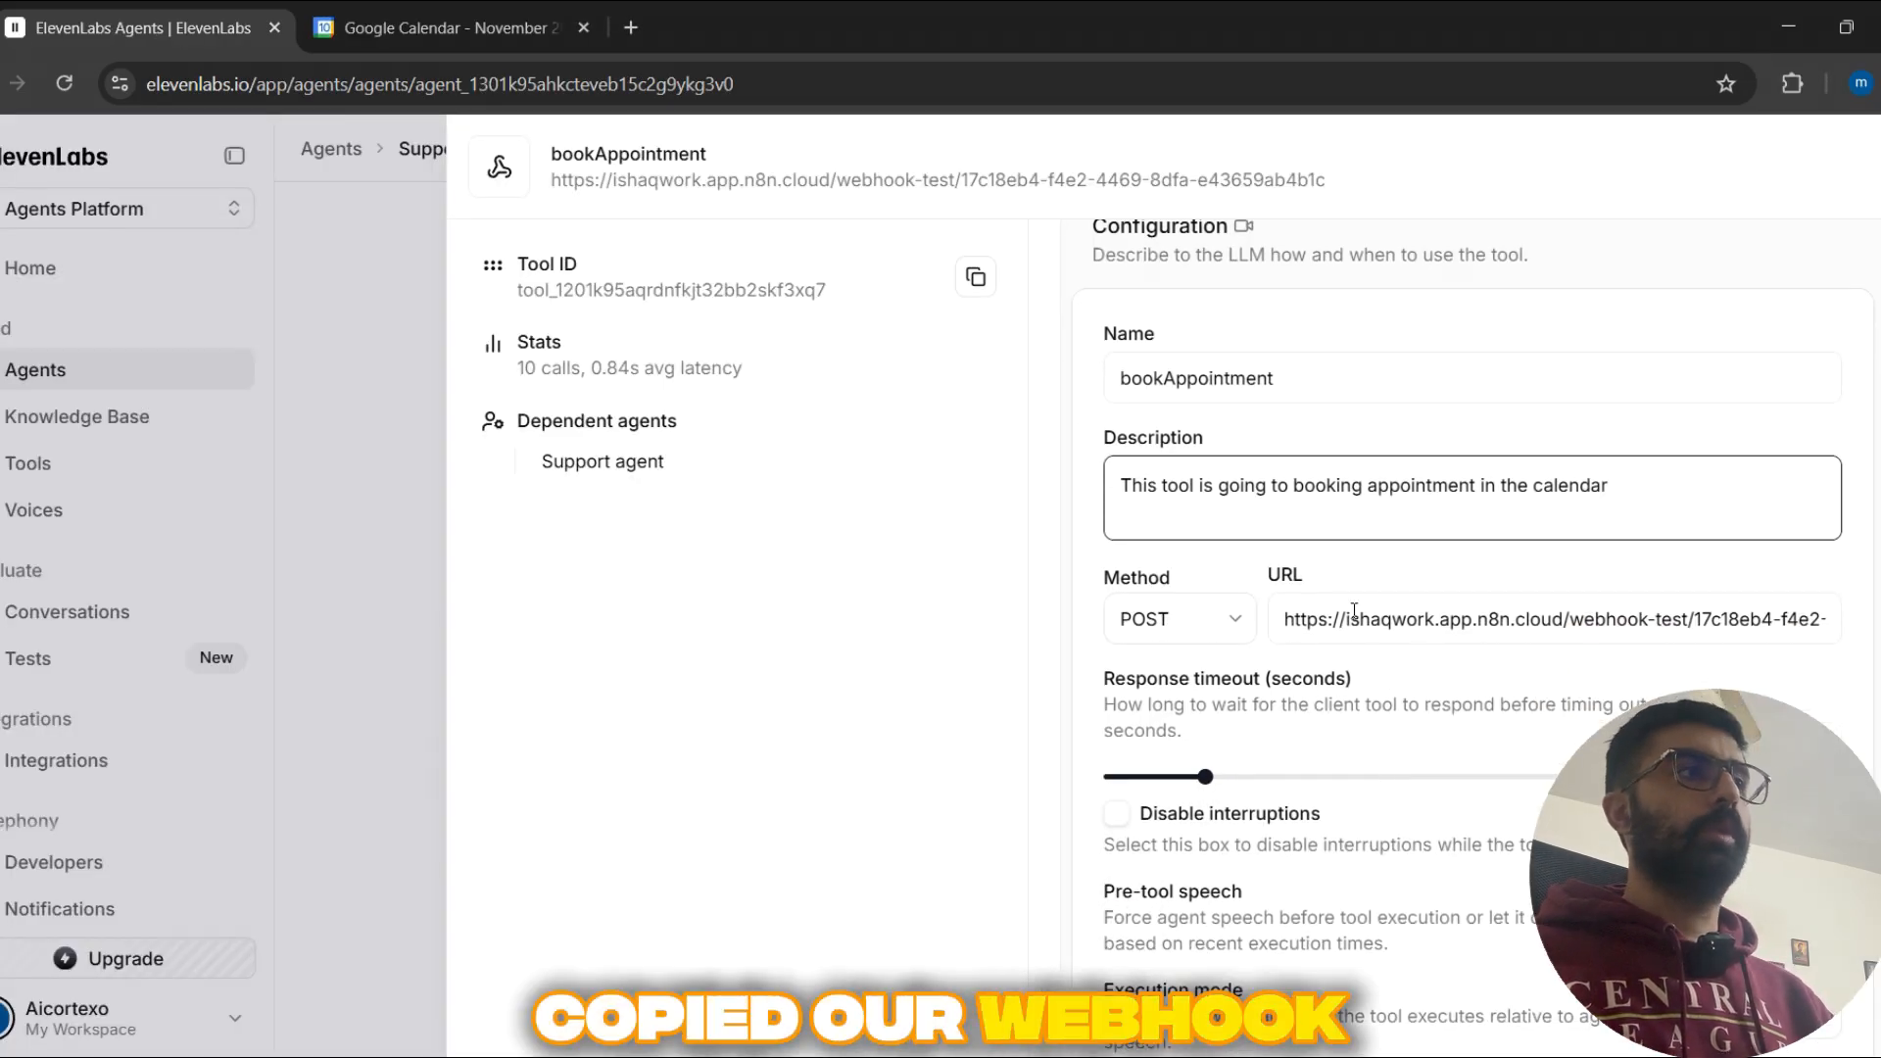
Step: Return to n8n and examine the user-agent header, toolCallName query and request body in the Webhook node's output
key(alt+Tab)
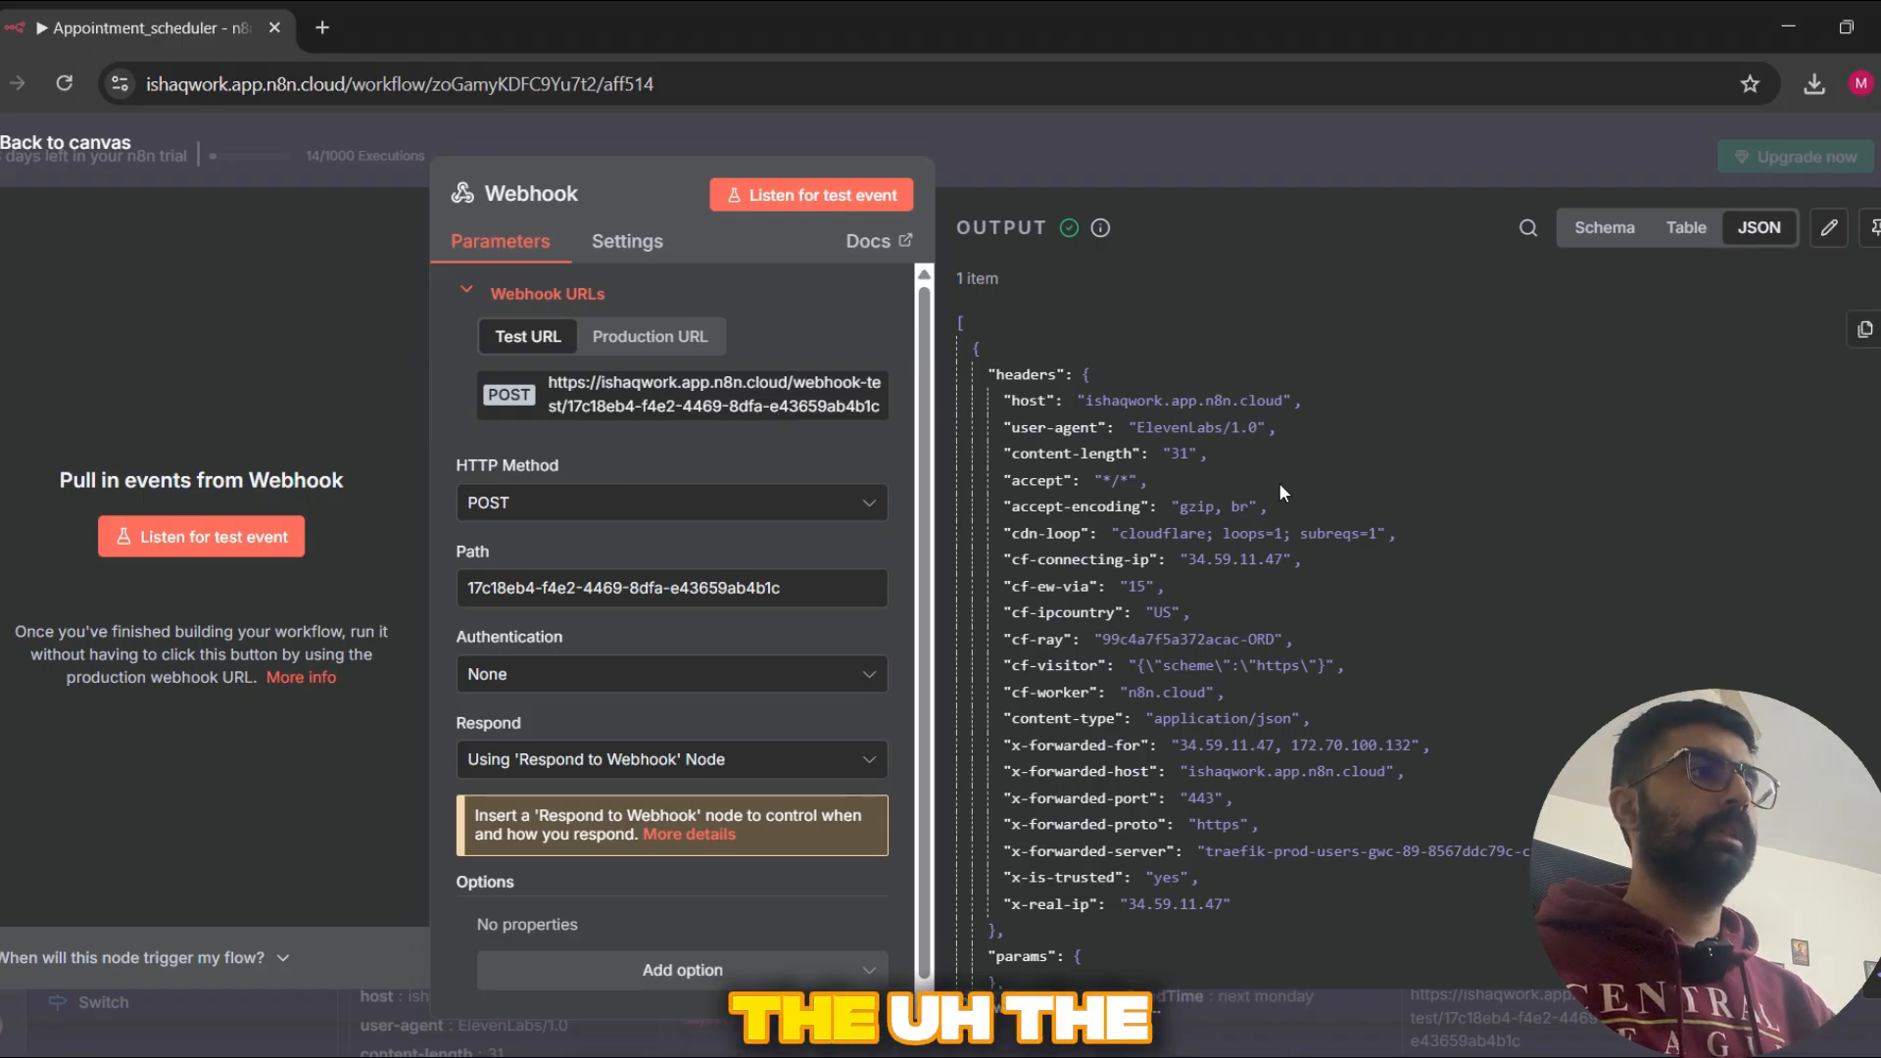
click(1141, 428)
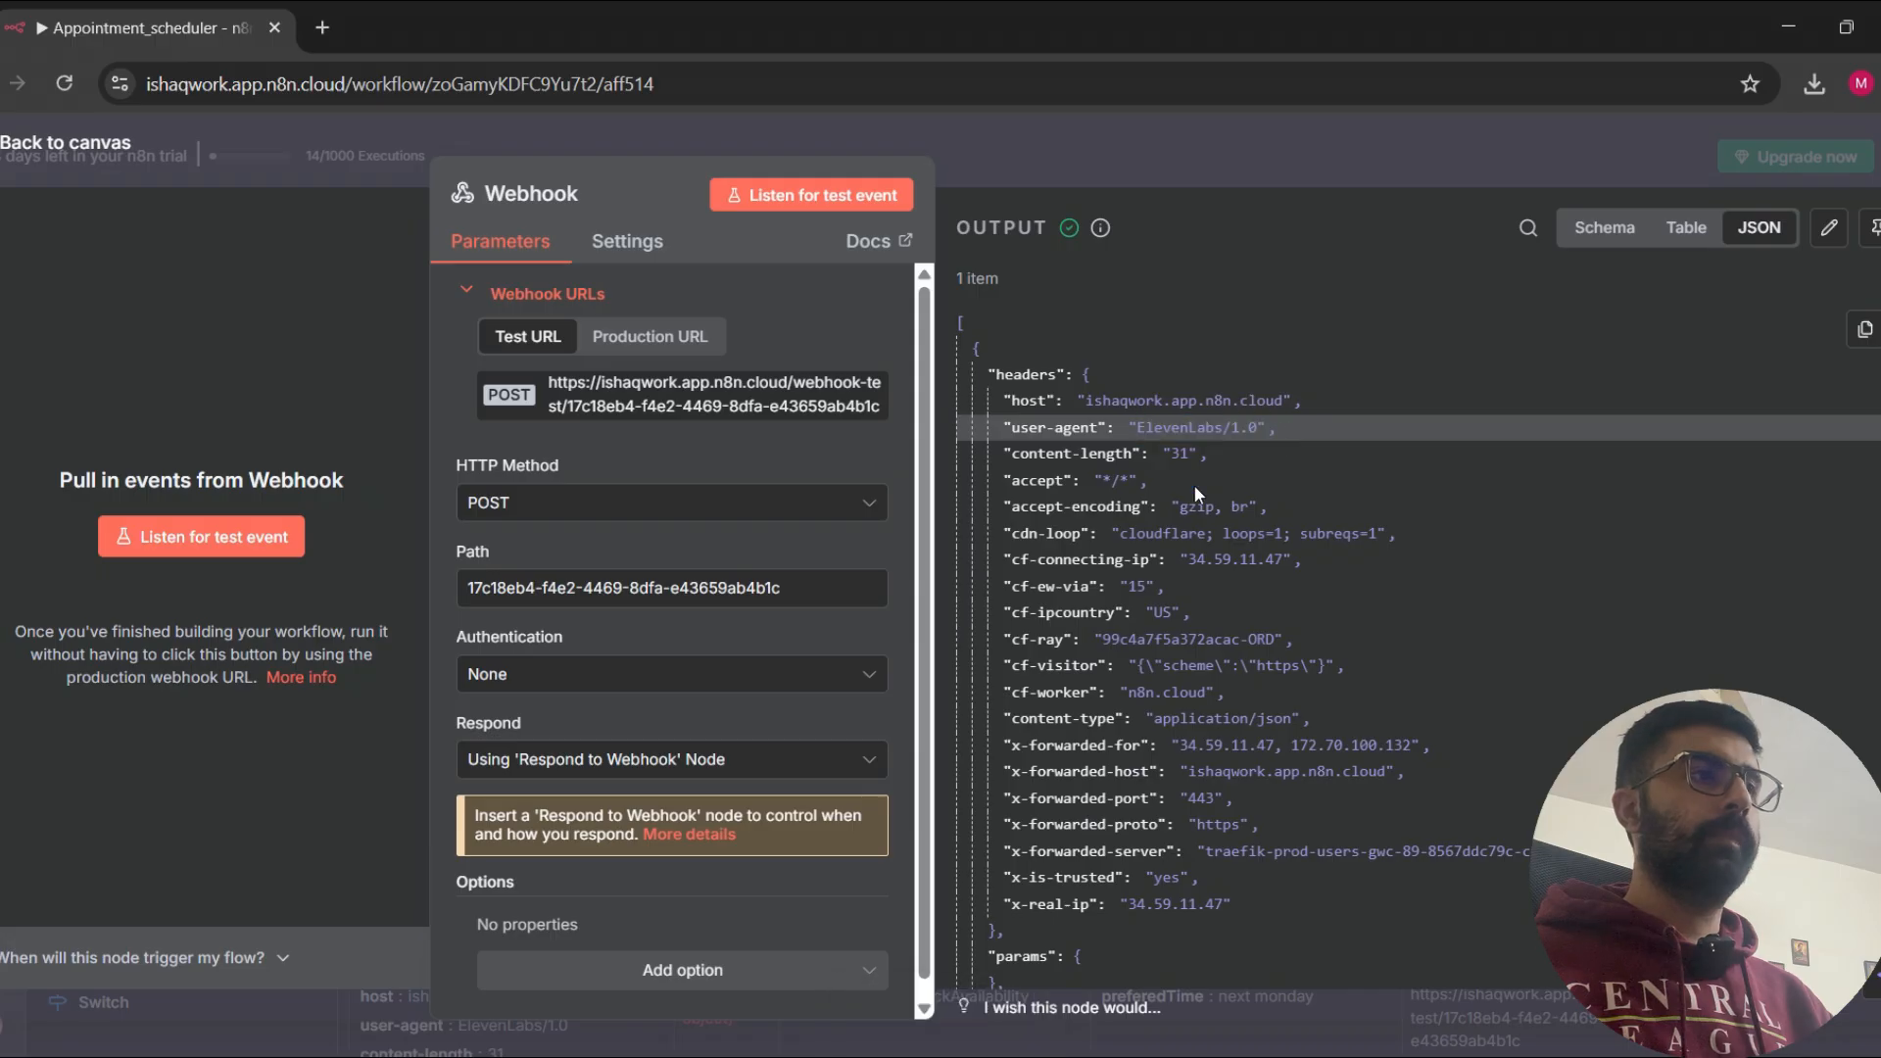
scroll(1168, 569, down, 3)
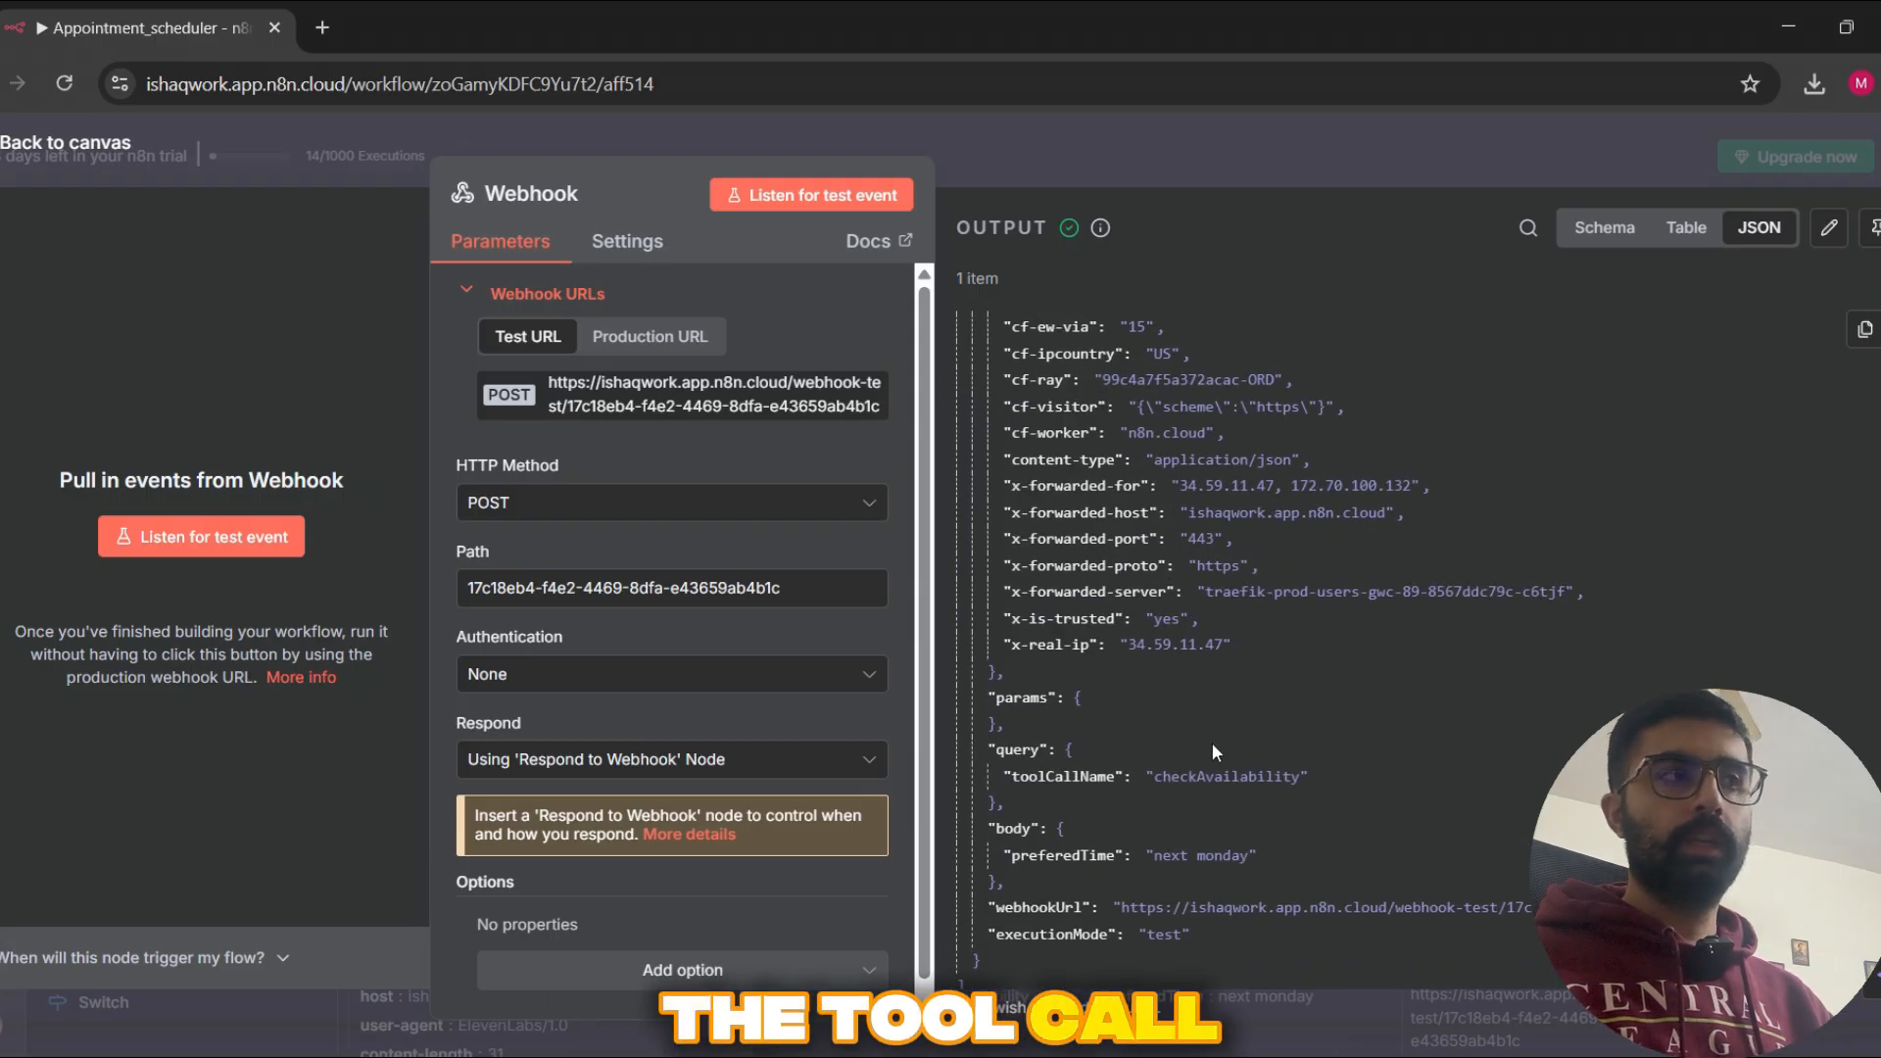
scroll(1238, 631, down, 1)
double_click(1321, 676)
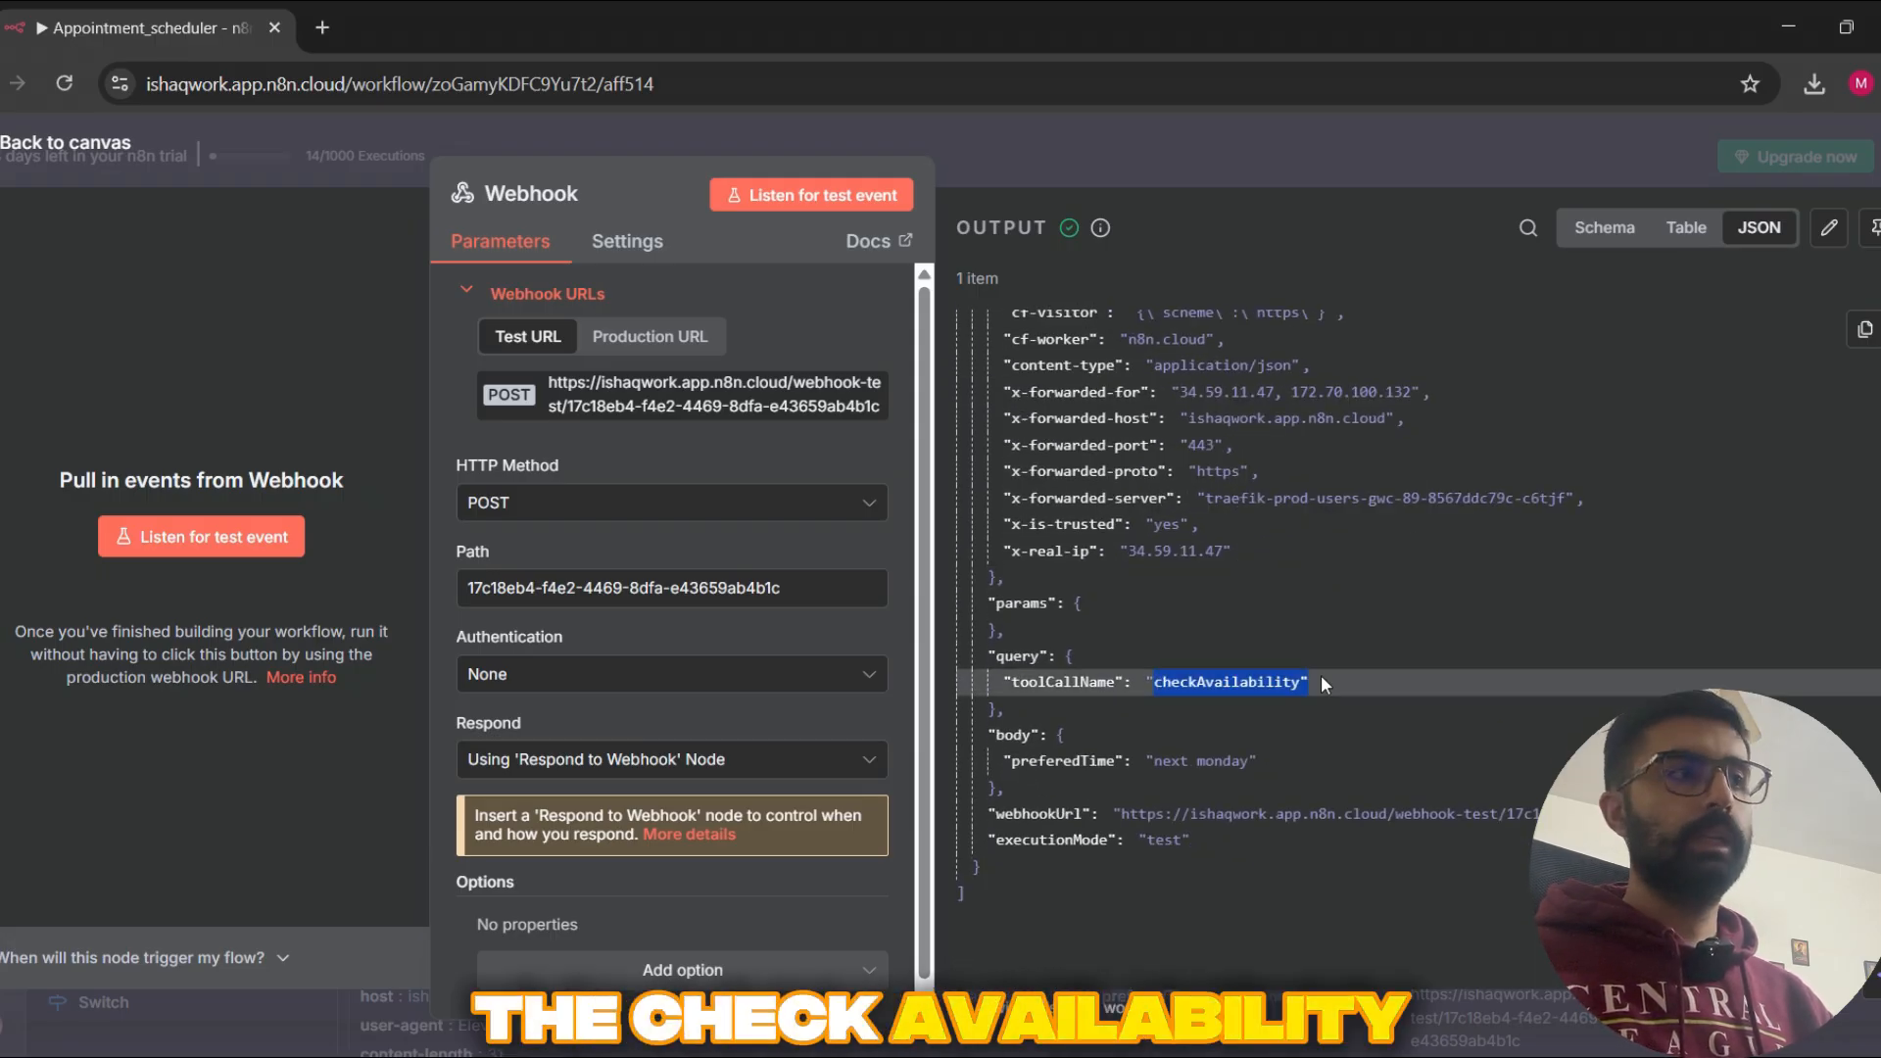
click(1221, 707)
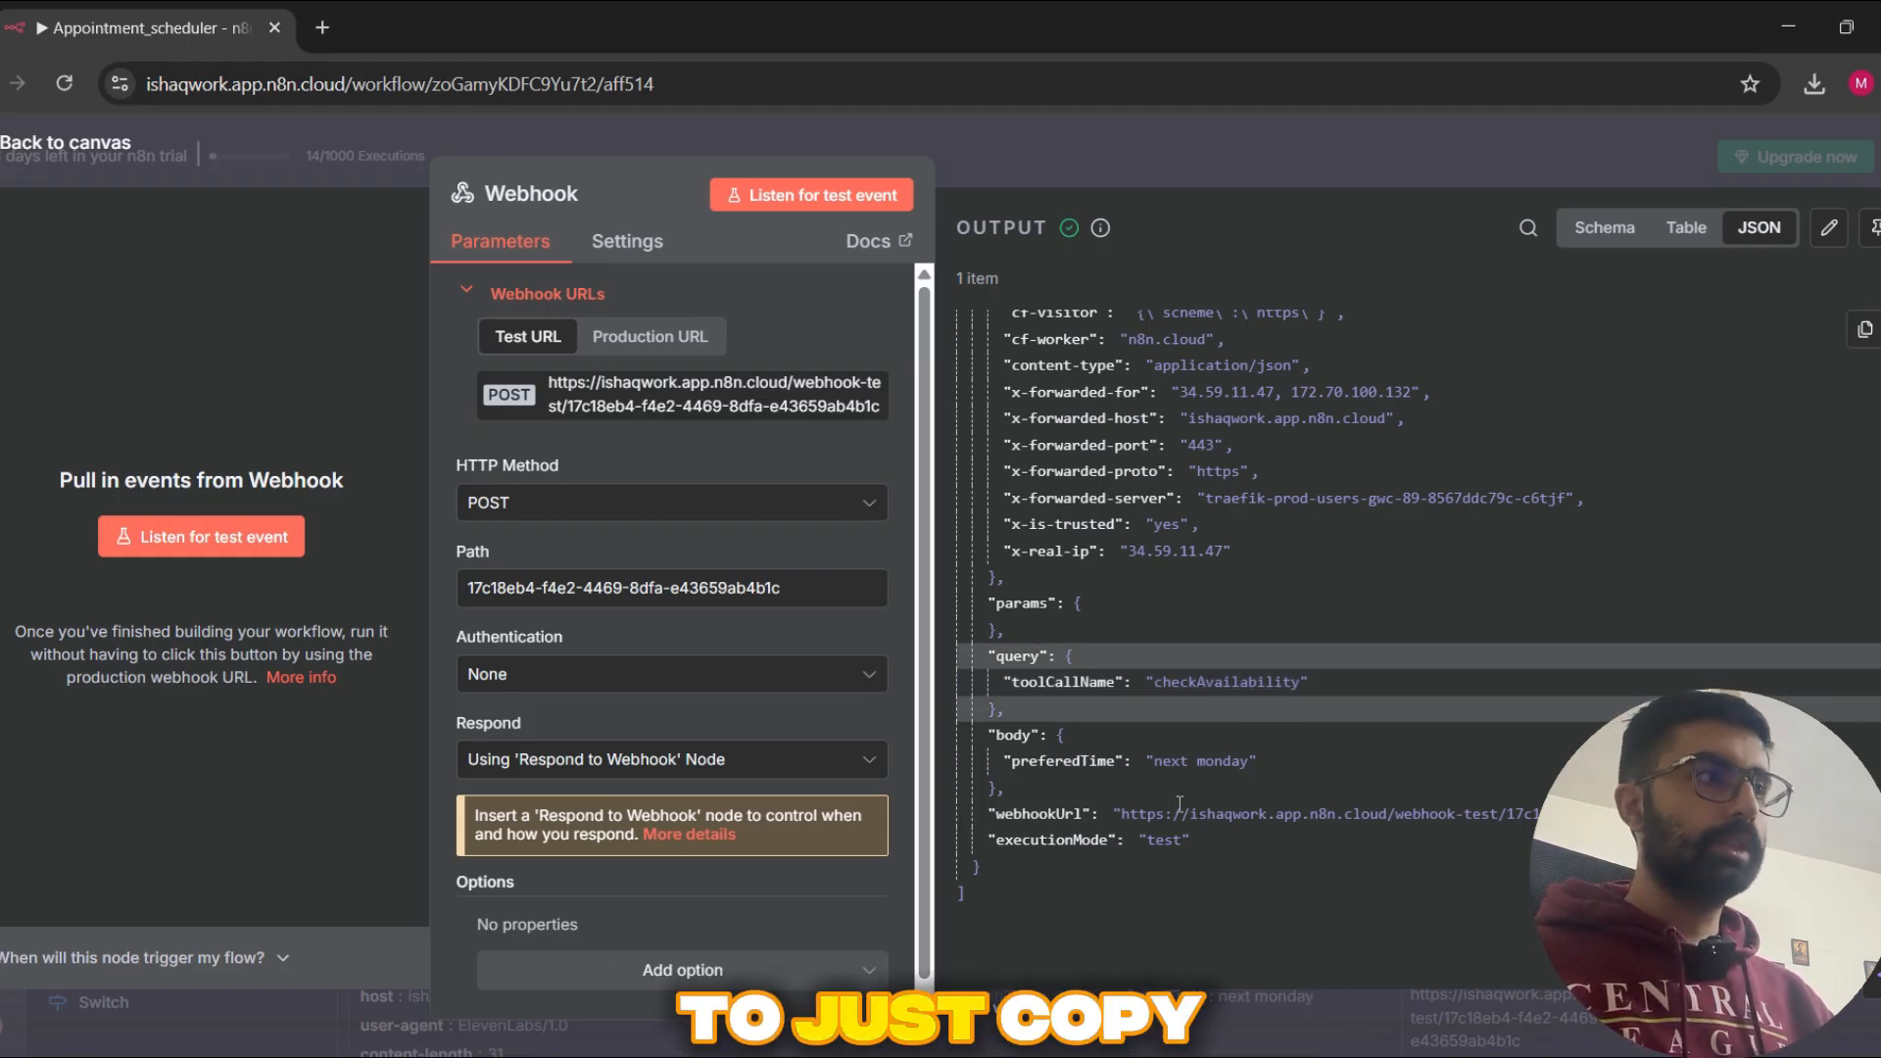
scroll(1203, 664, up, 4)
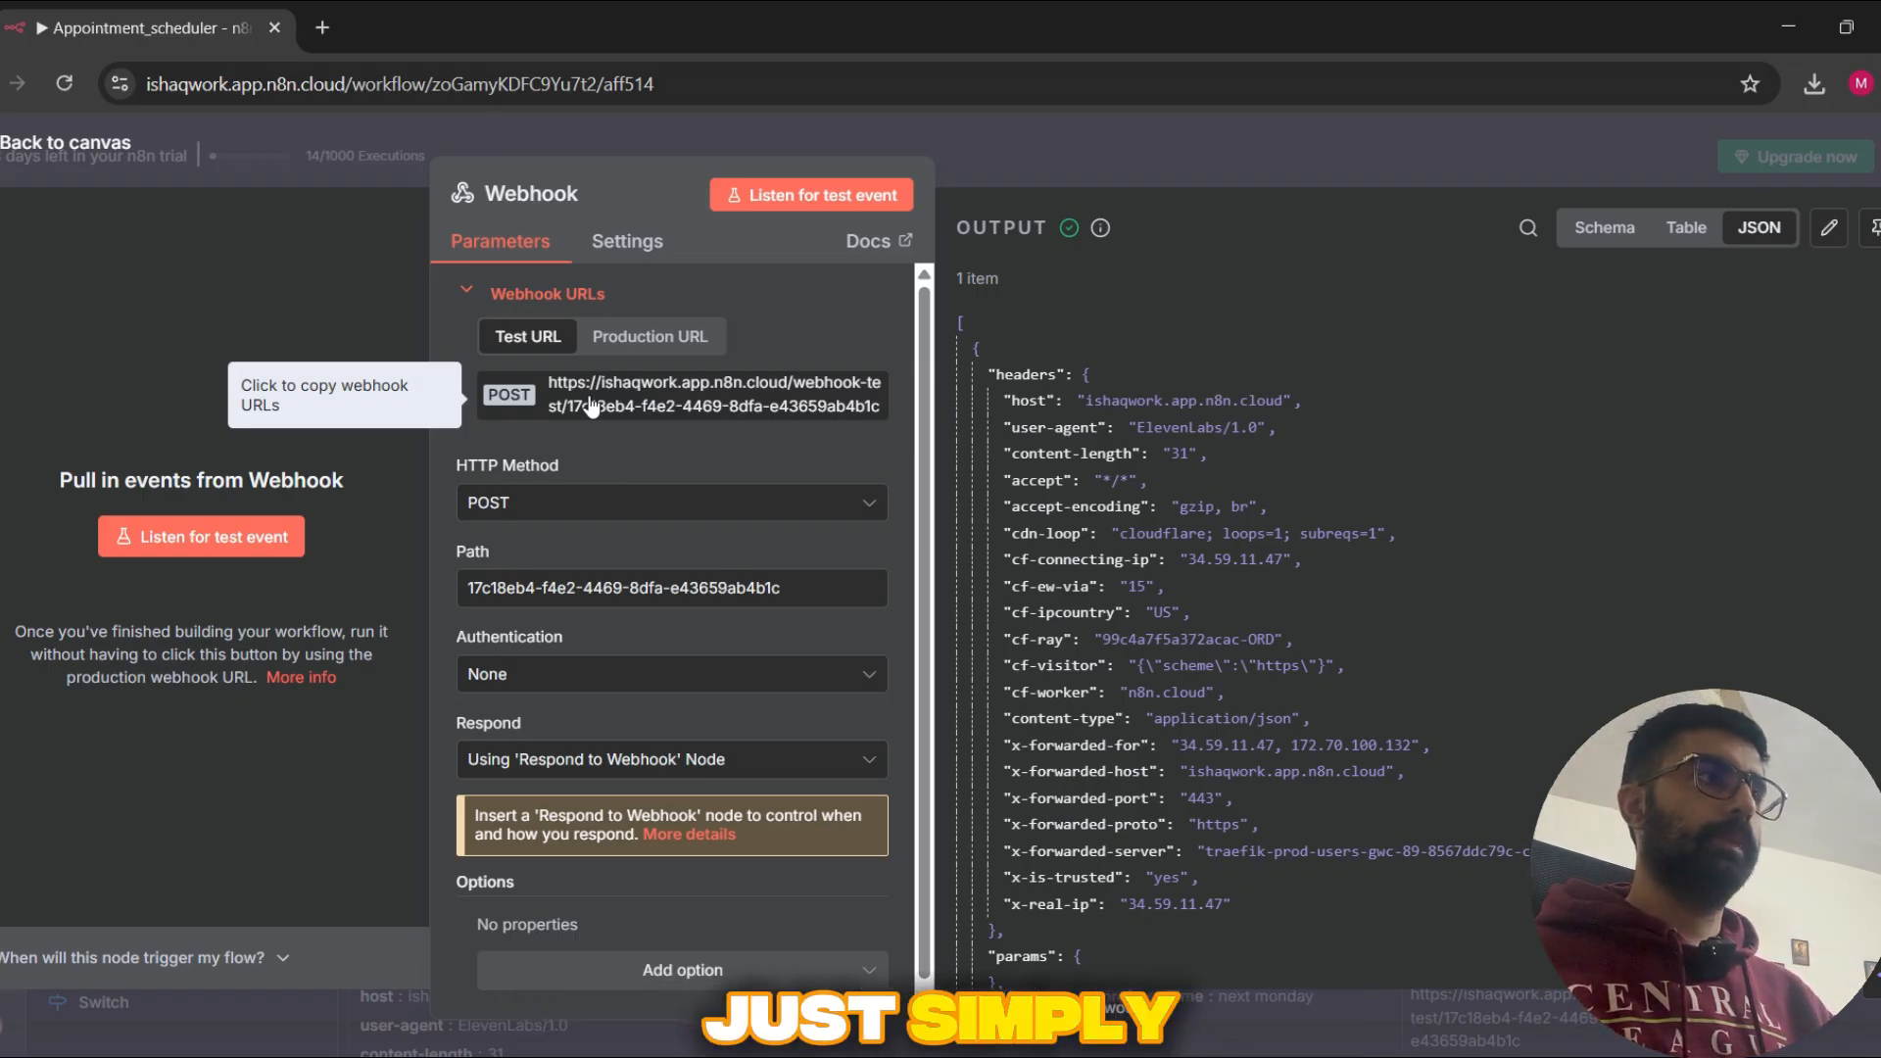
Step: View the Webhook node's production and test URLs, then switch to ElevenLabs and inspect the bookAppointment tool's URL
click(642, 337)
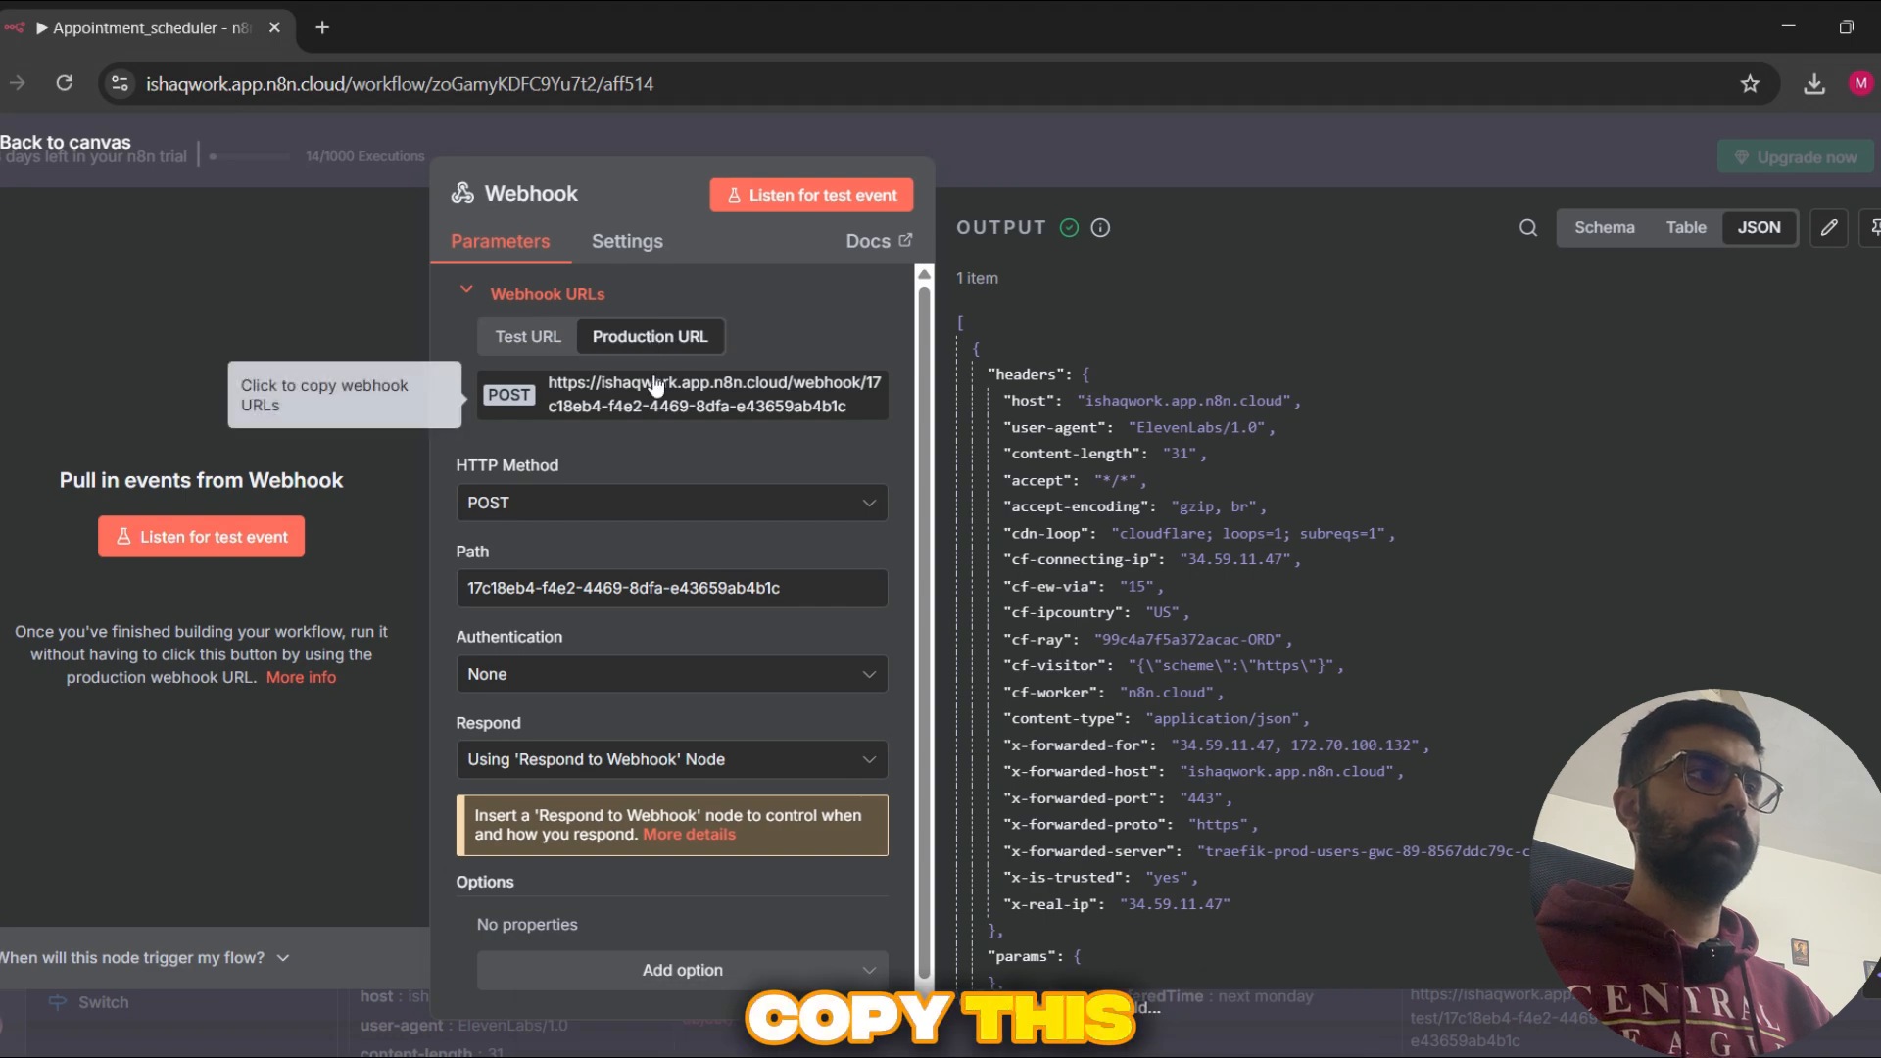
click(527, 336)
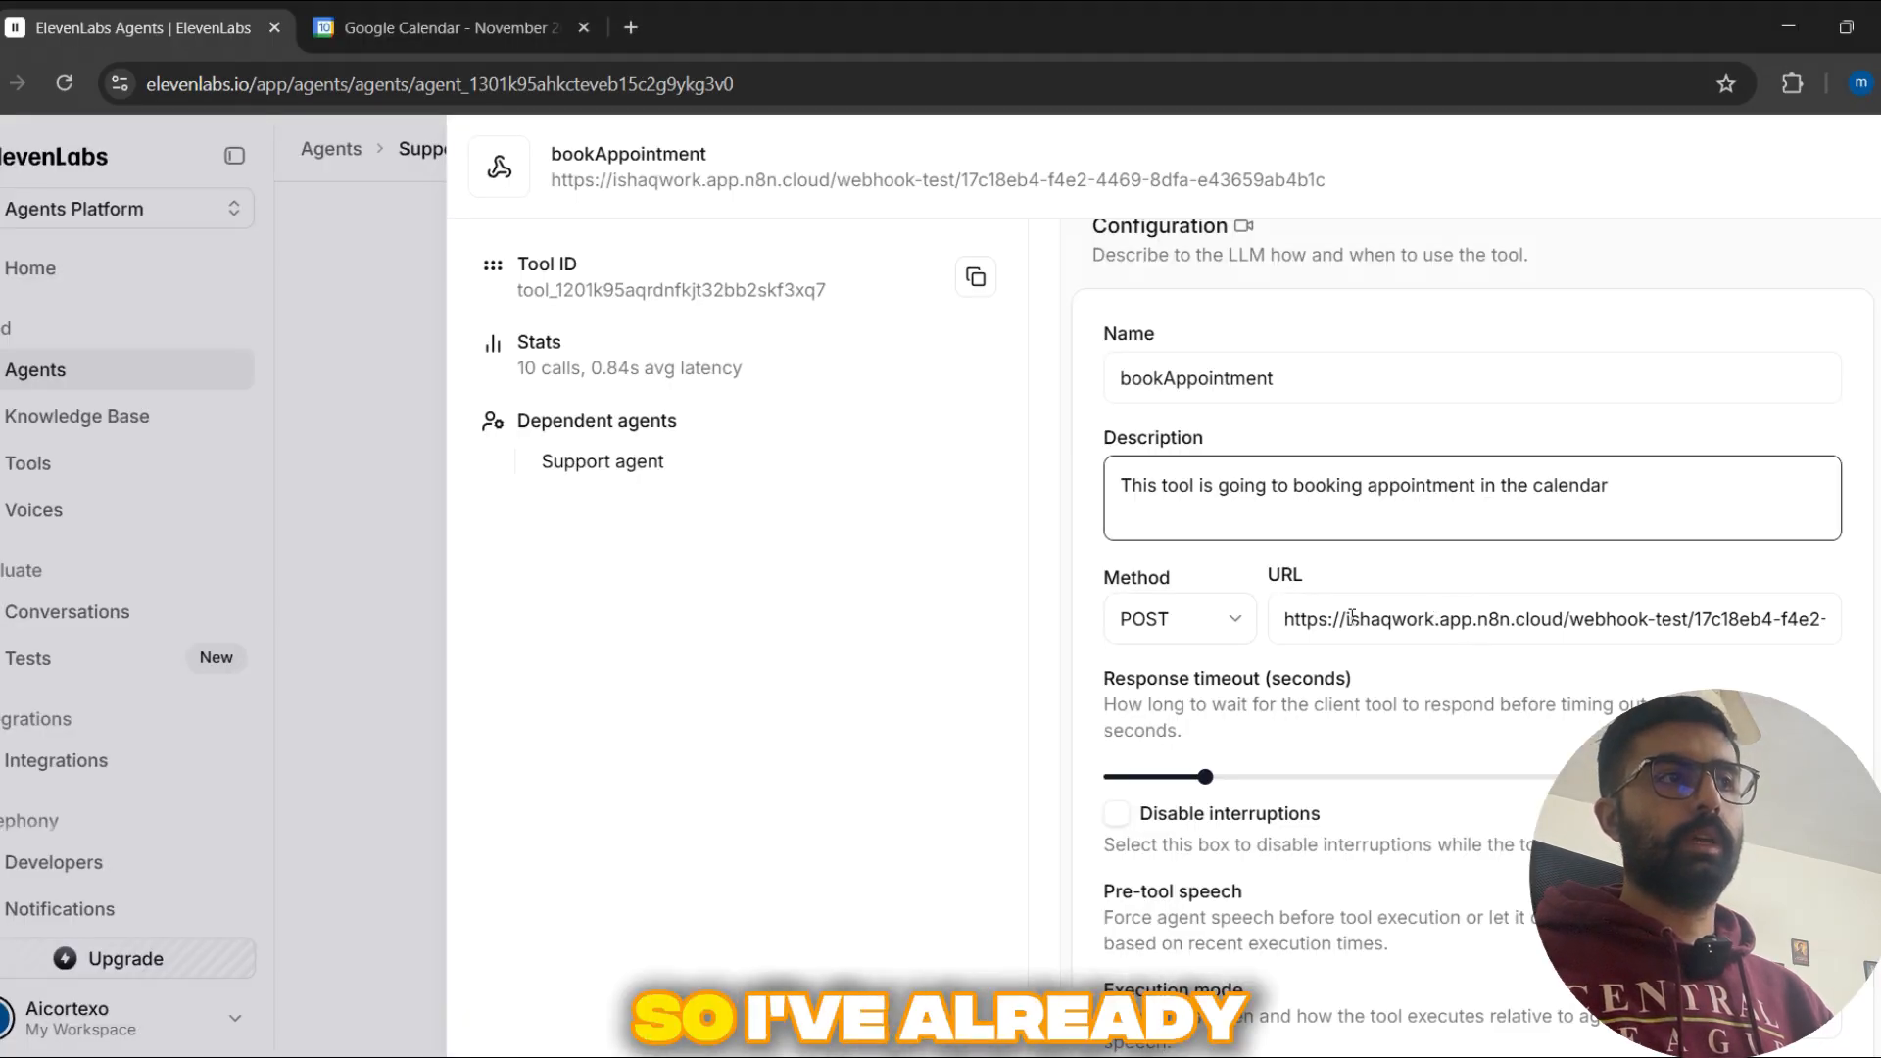
drag(1341, 619, 1518, 662)
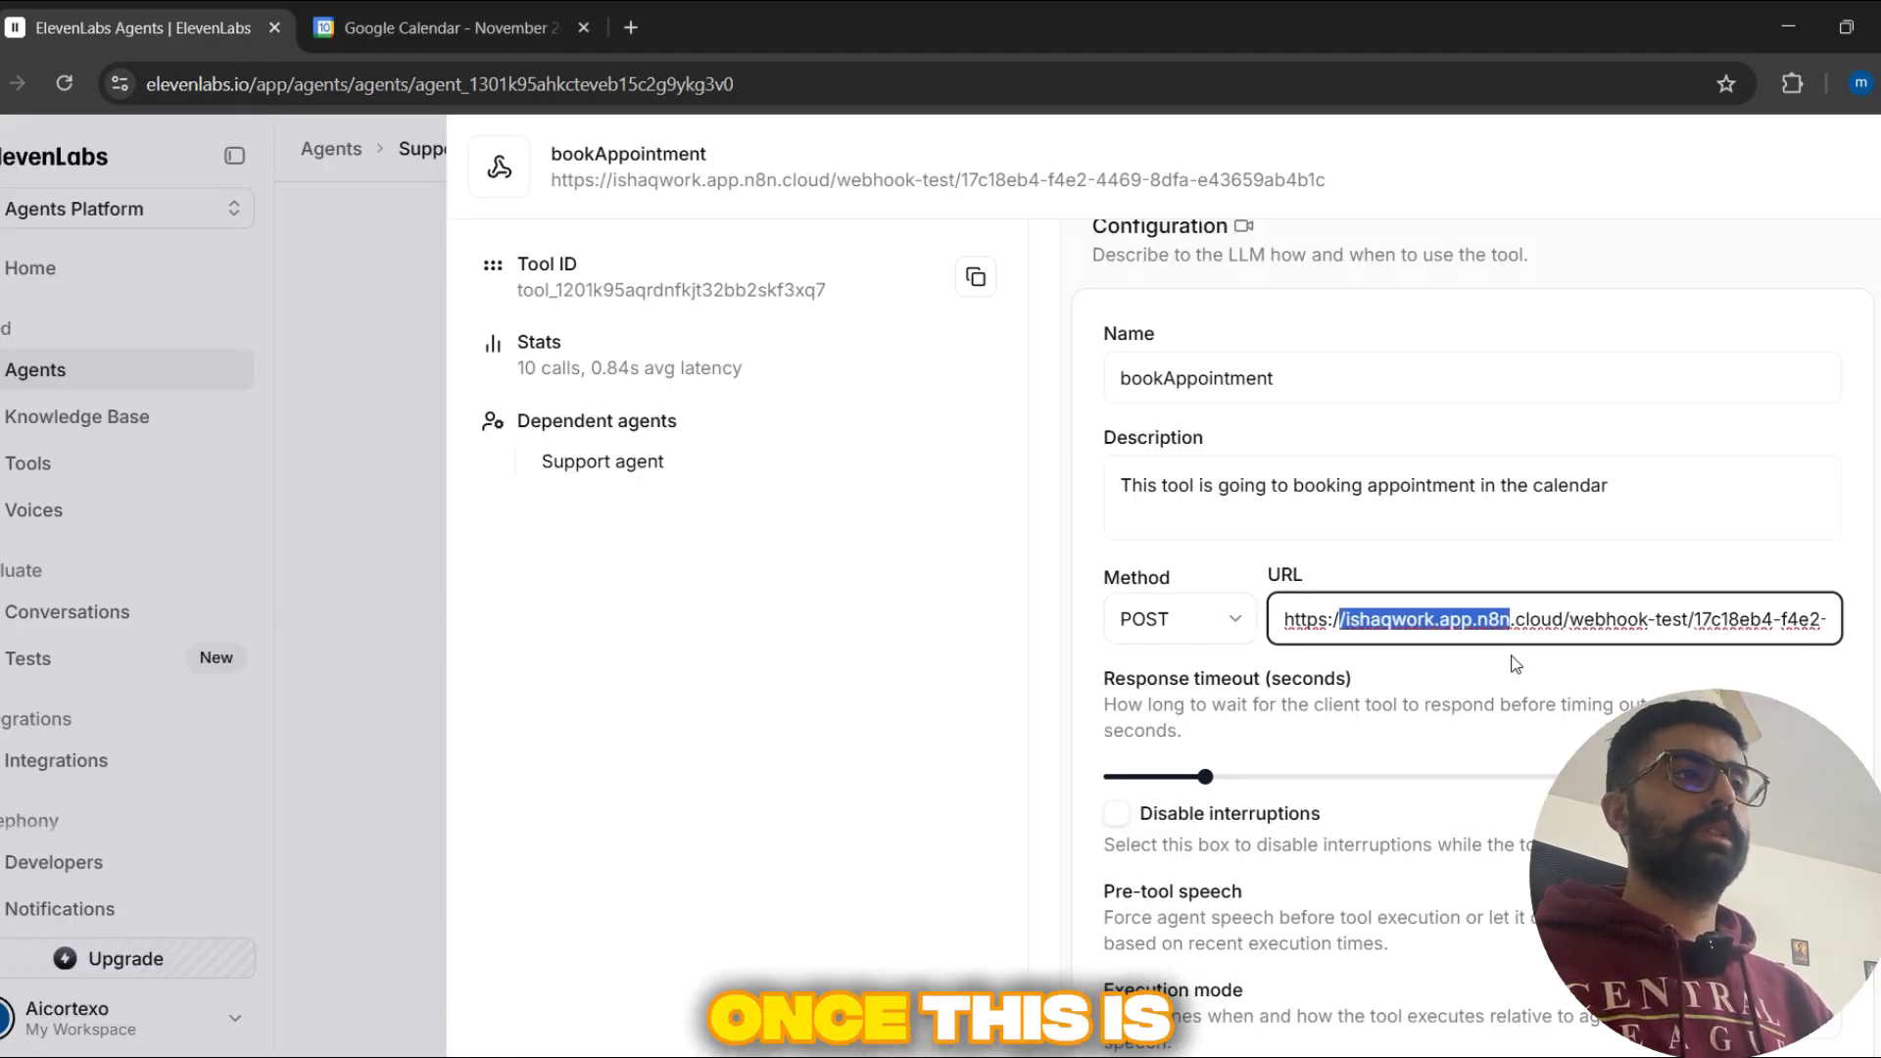
Step: Inspect the full webhook URL and the POST method of the bookAppointment tool
click(1516, 619)
drag(1275, 614, 1846, 627)
click(1618, 609)
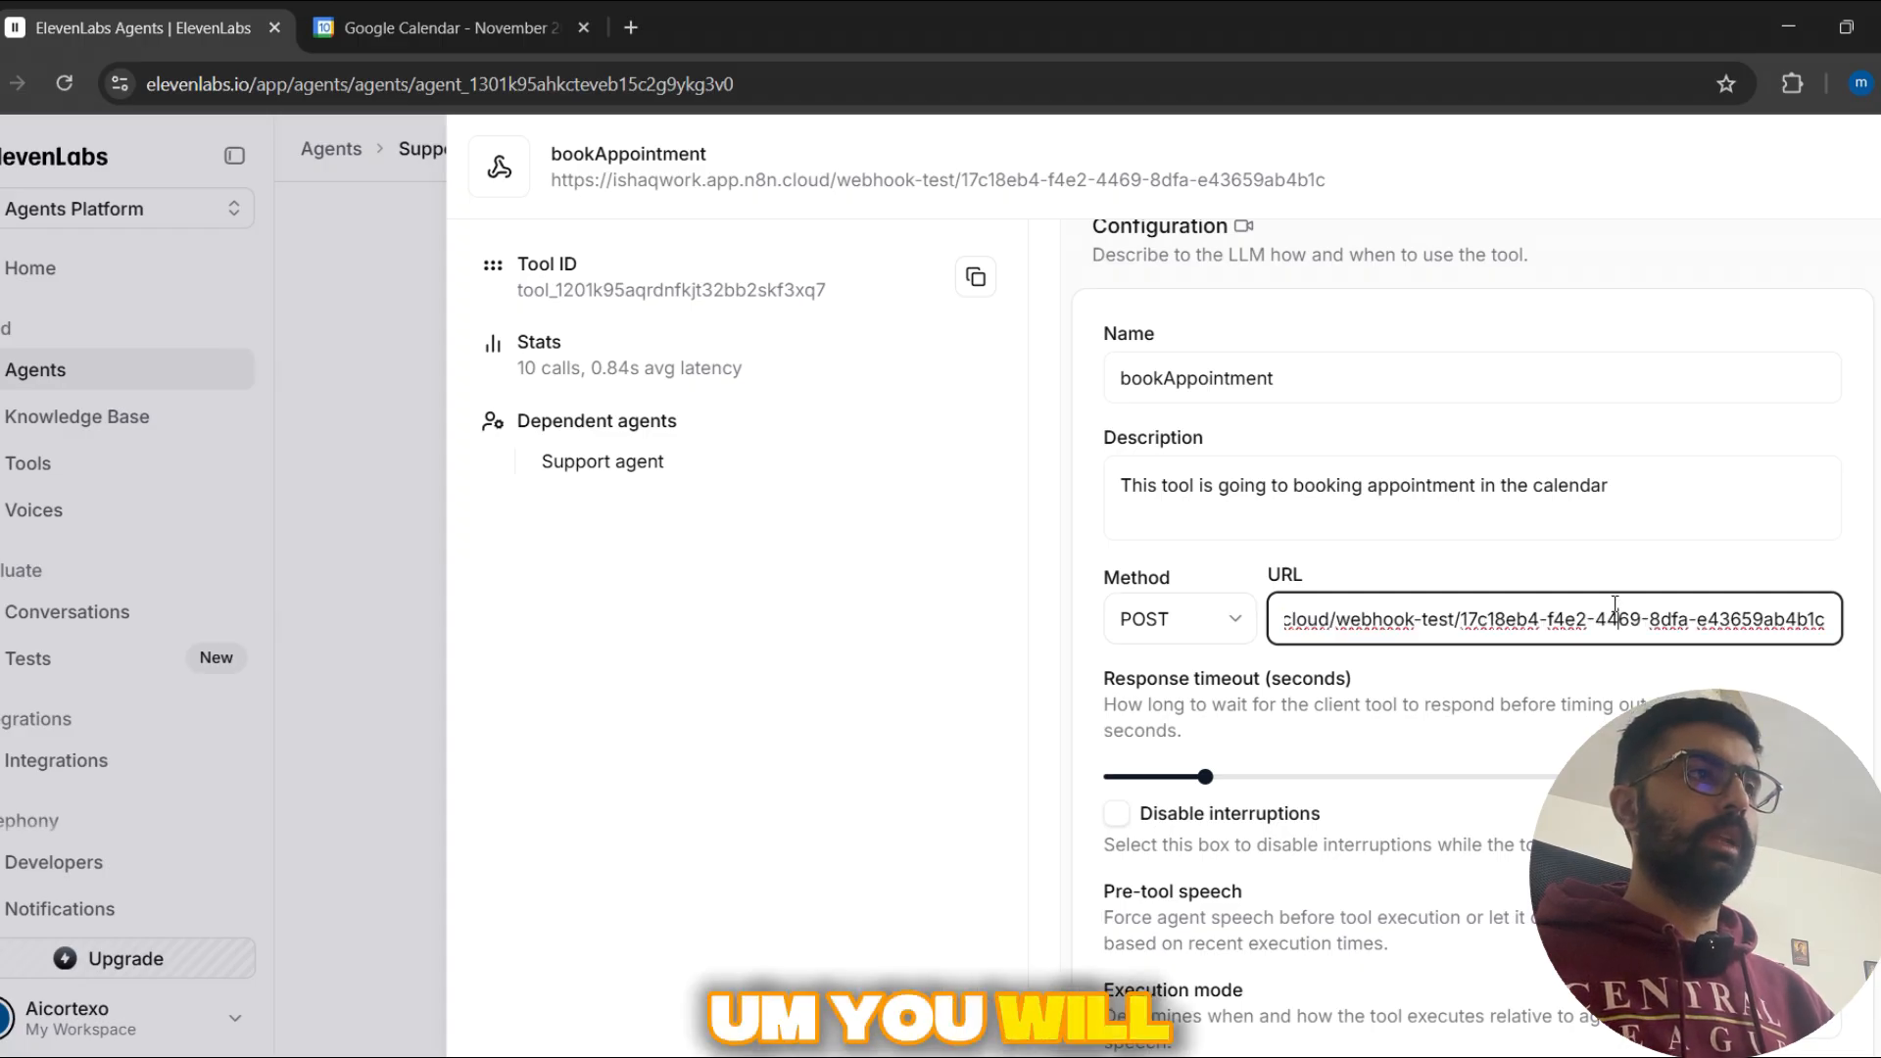
scroll(1324, 630, down, 1)
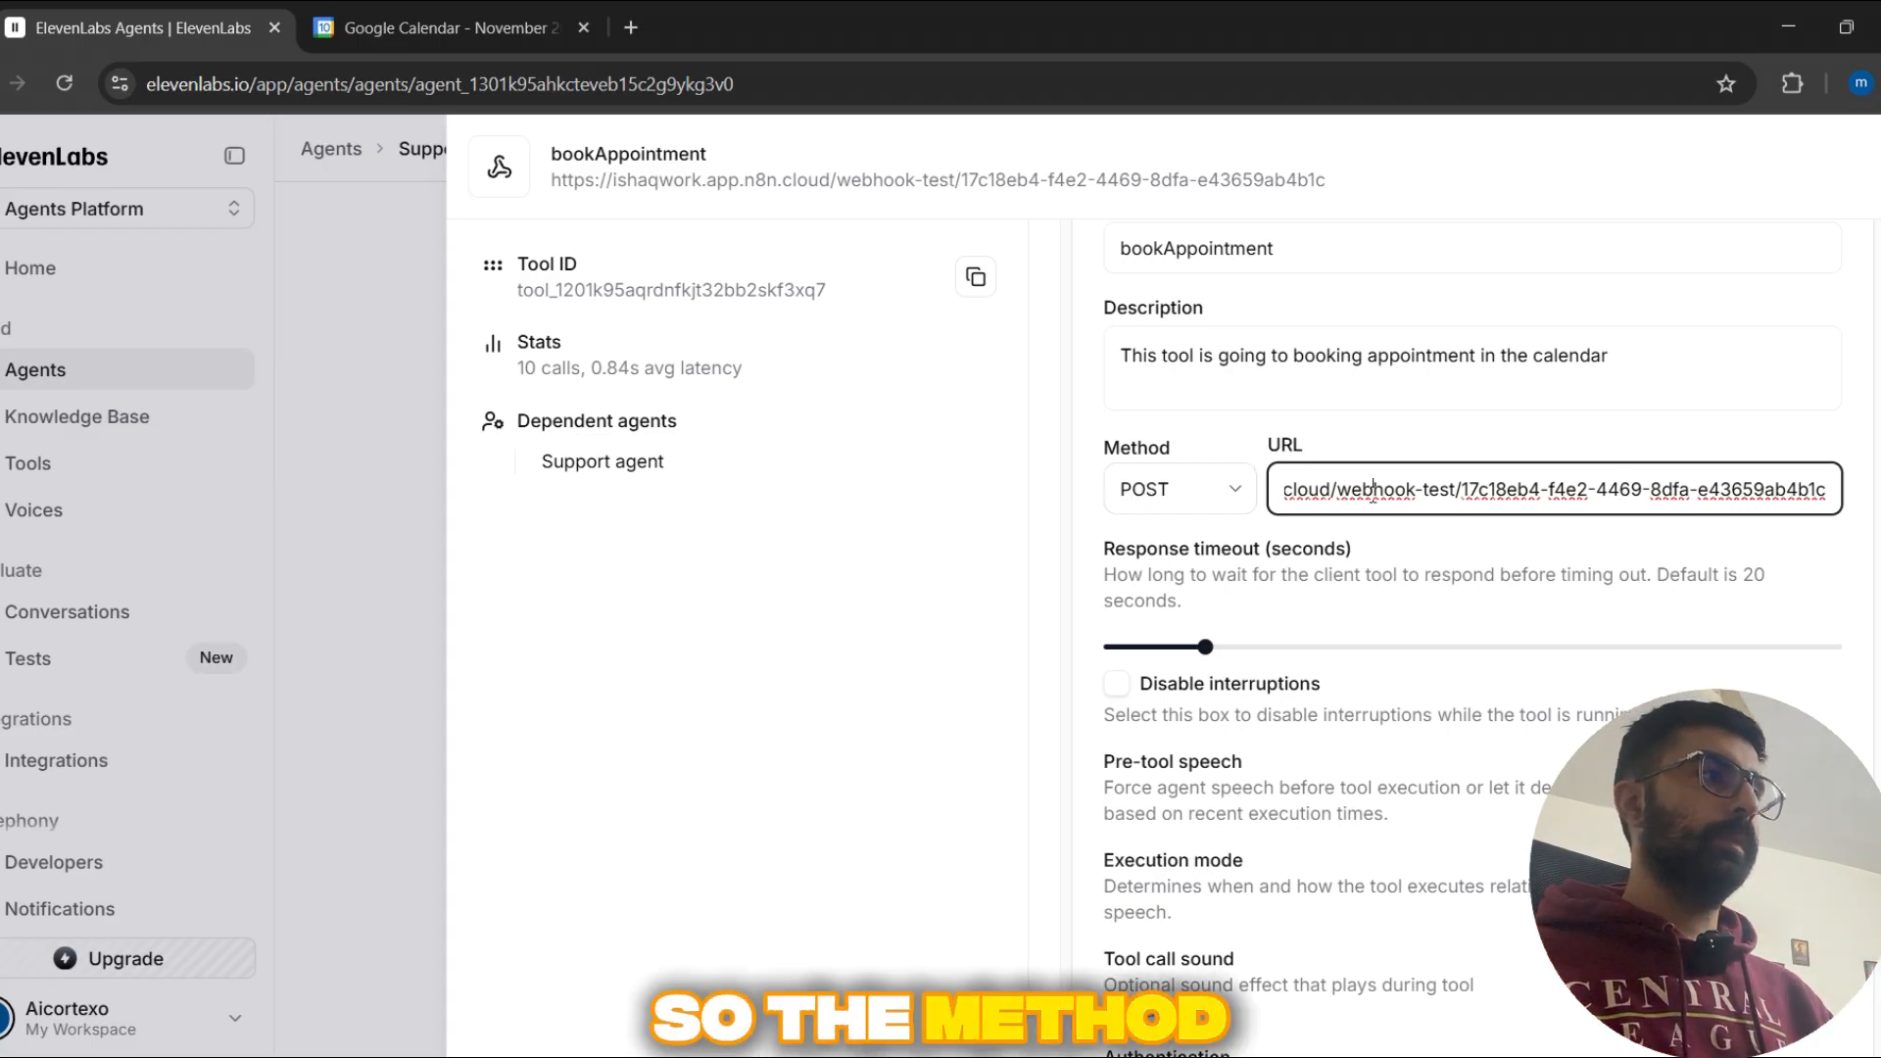
drag(1367, 490, 1226, 491)
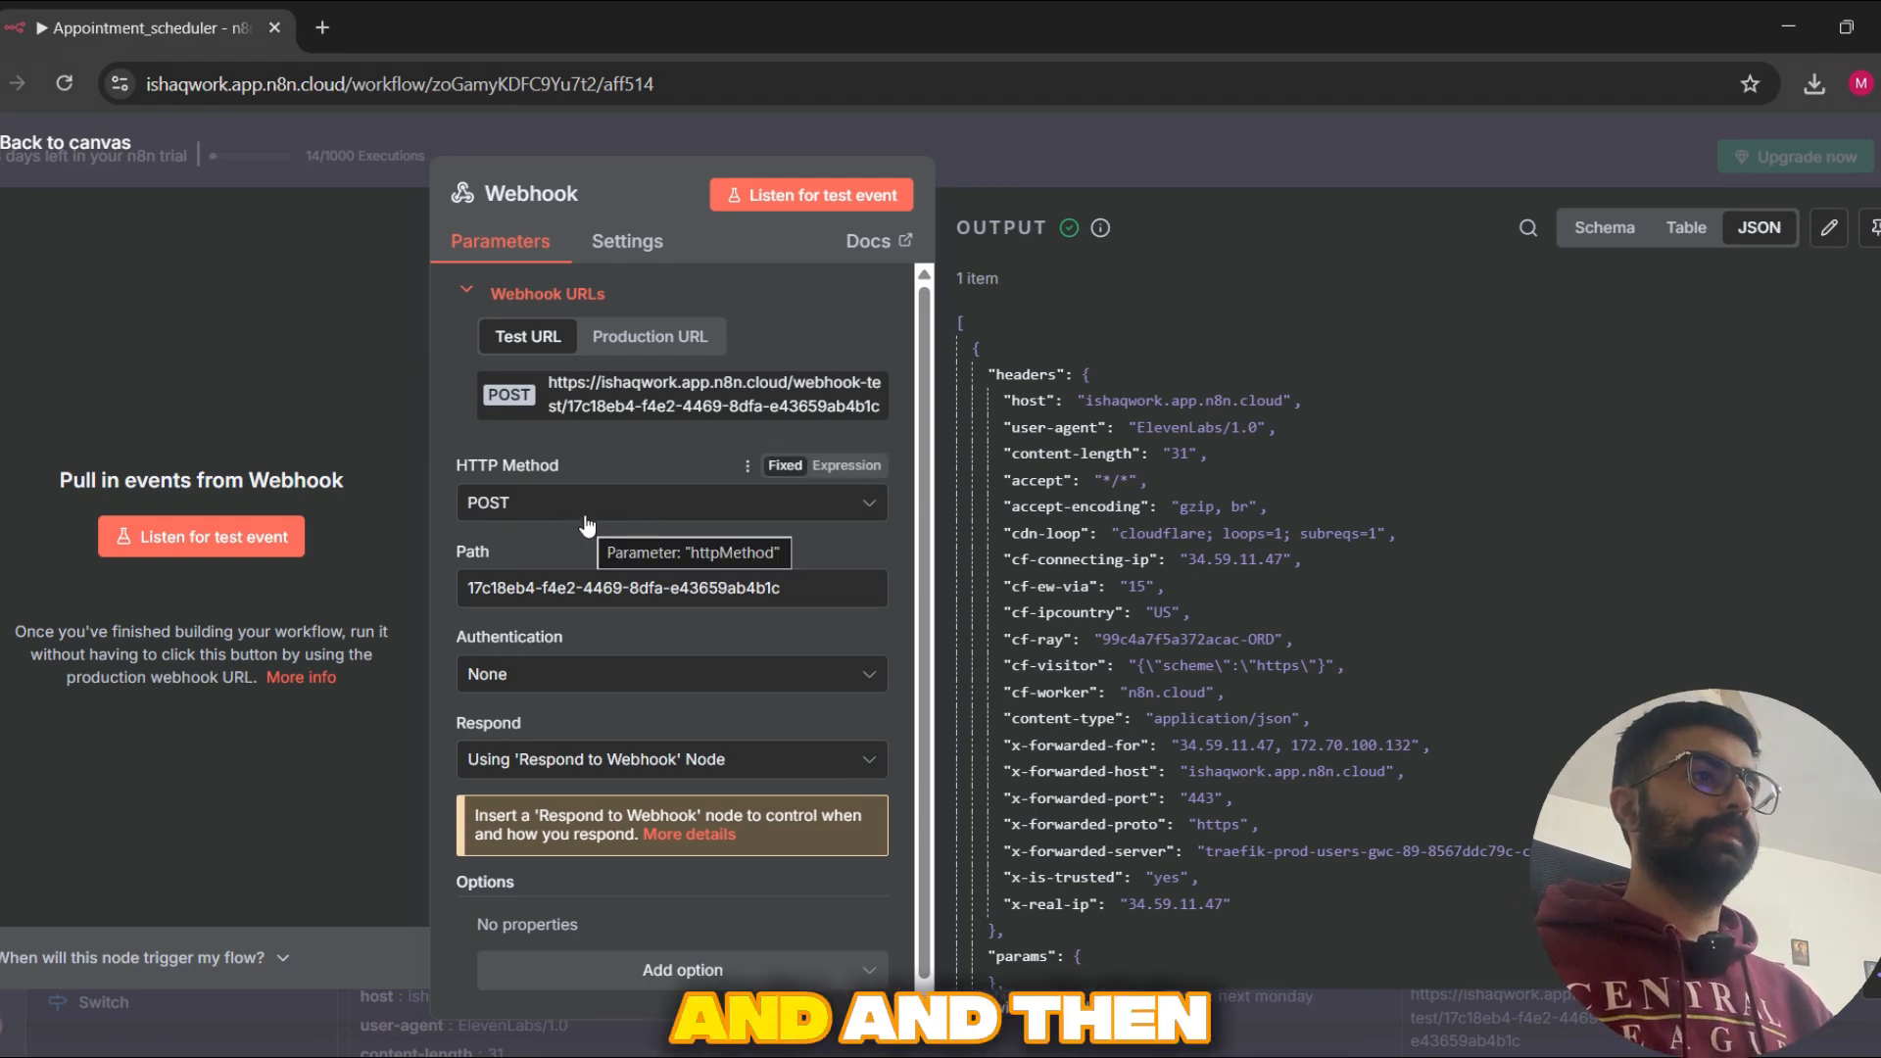
Step: Return to ElevenLabs from n8n and view the bookAppointment tool's header, path and query parameter sections
key(alt+Tab)
scroll(1411, 612, down, 6)
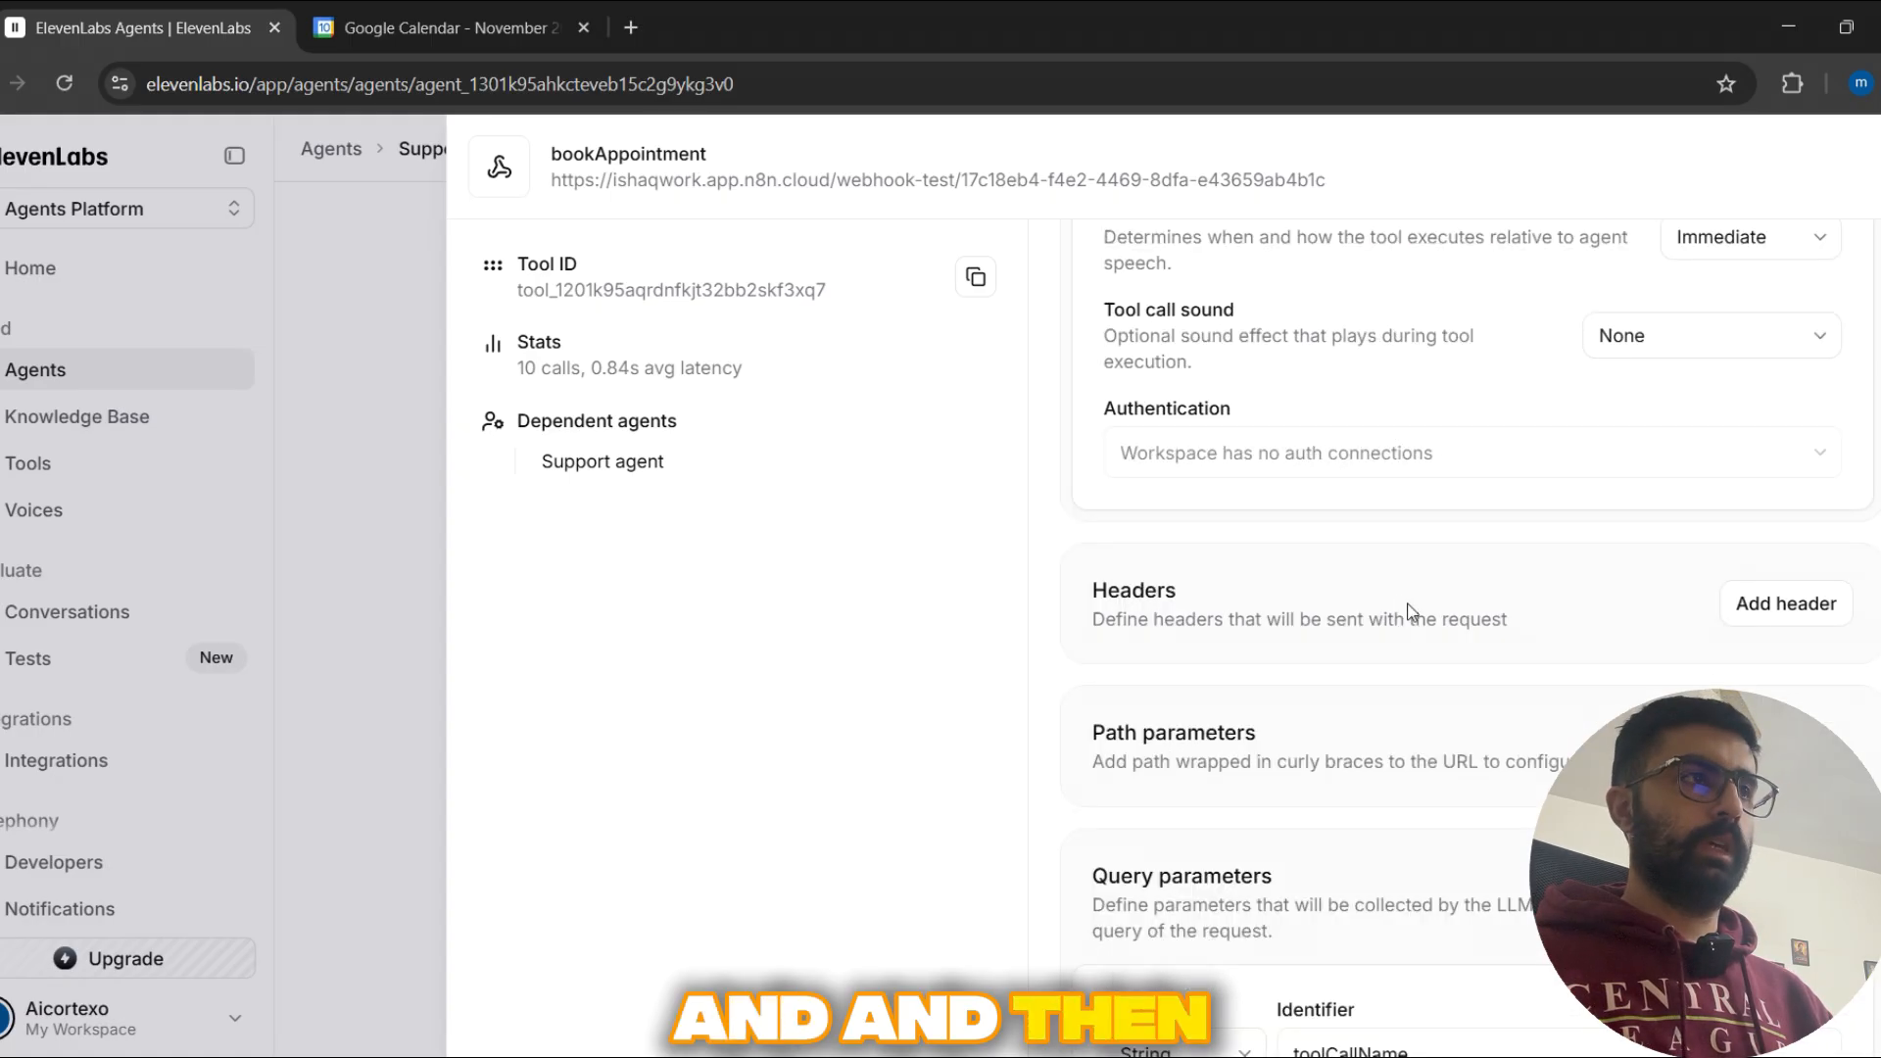
scroll(1411, 611, down, 5)
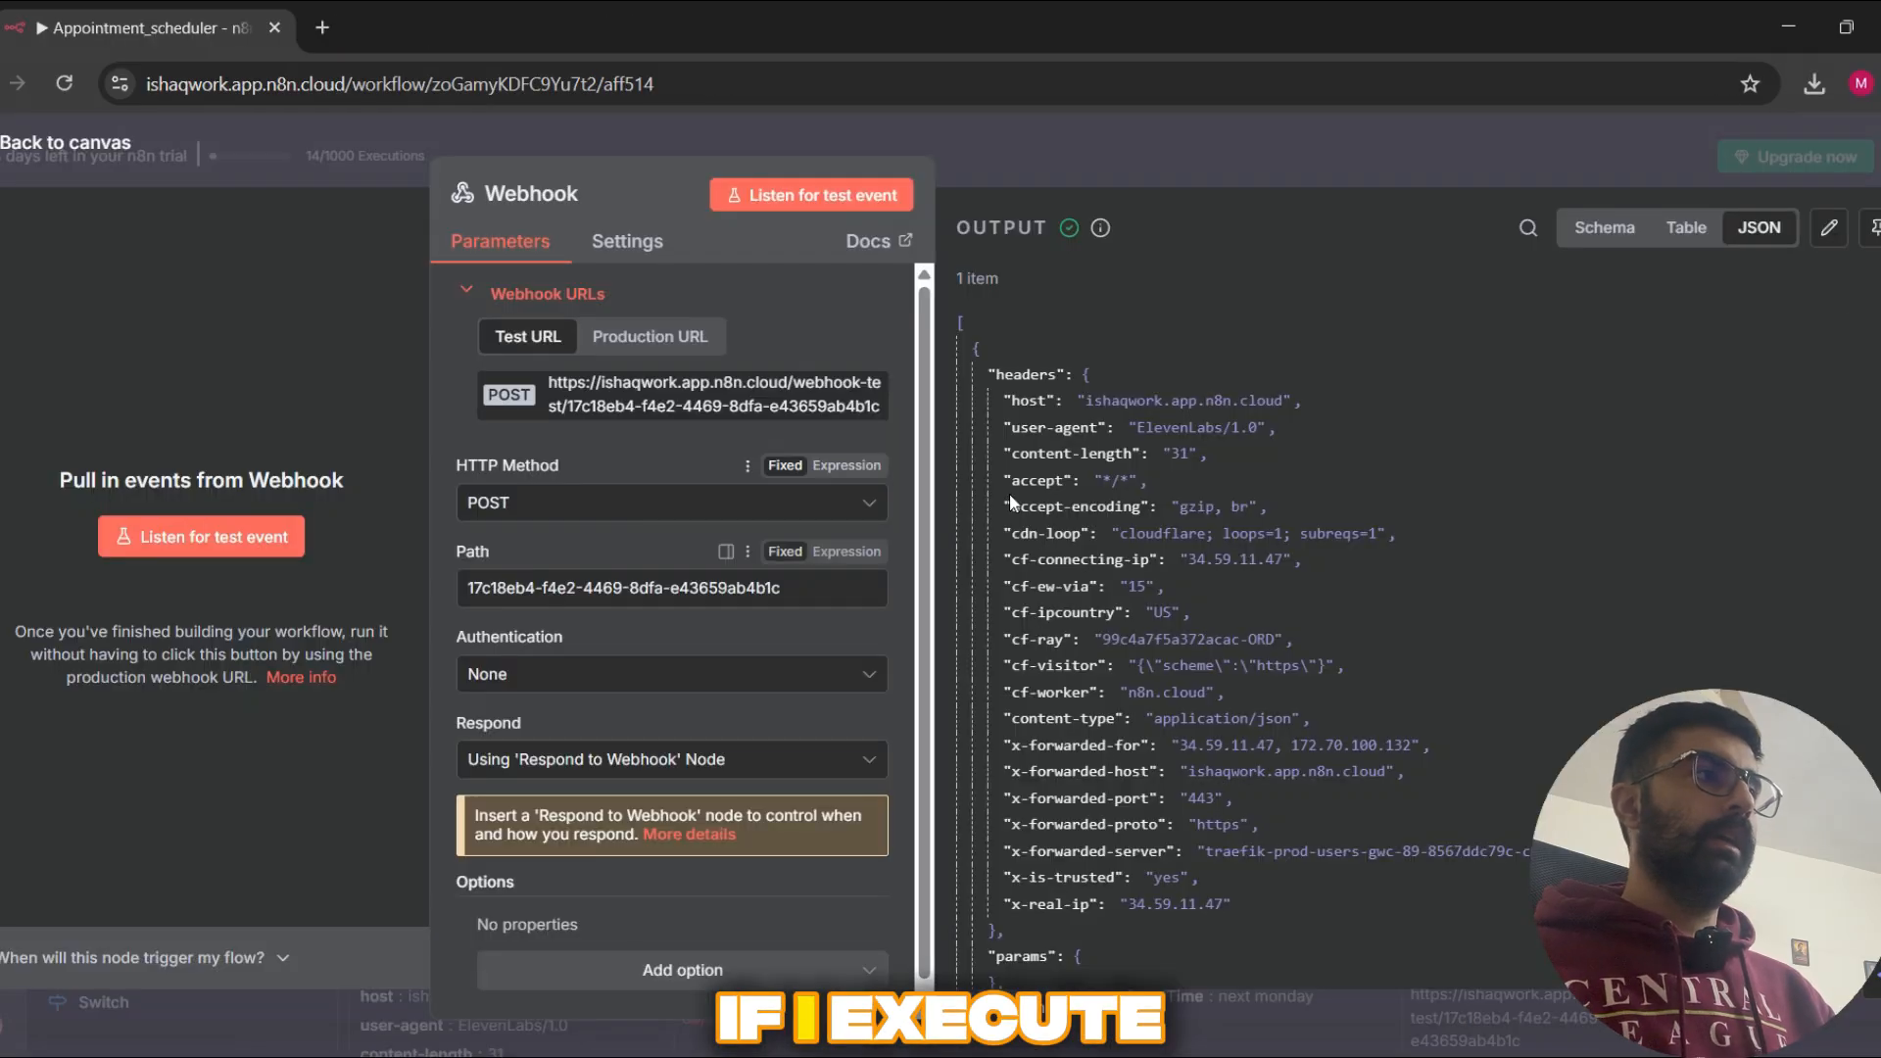
Step: In n8n, close the Webhook node's details and examine the node with its Switch connection on the canvas
click(1215, 152)
scroll(588, 627, down, 3)
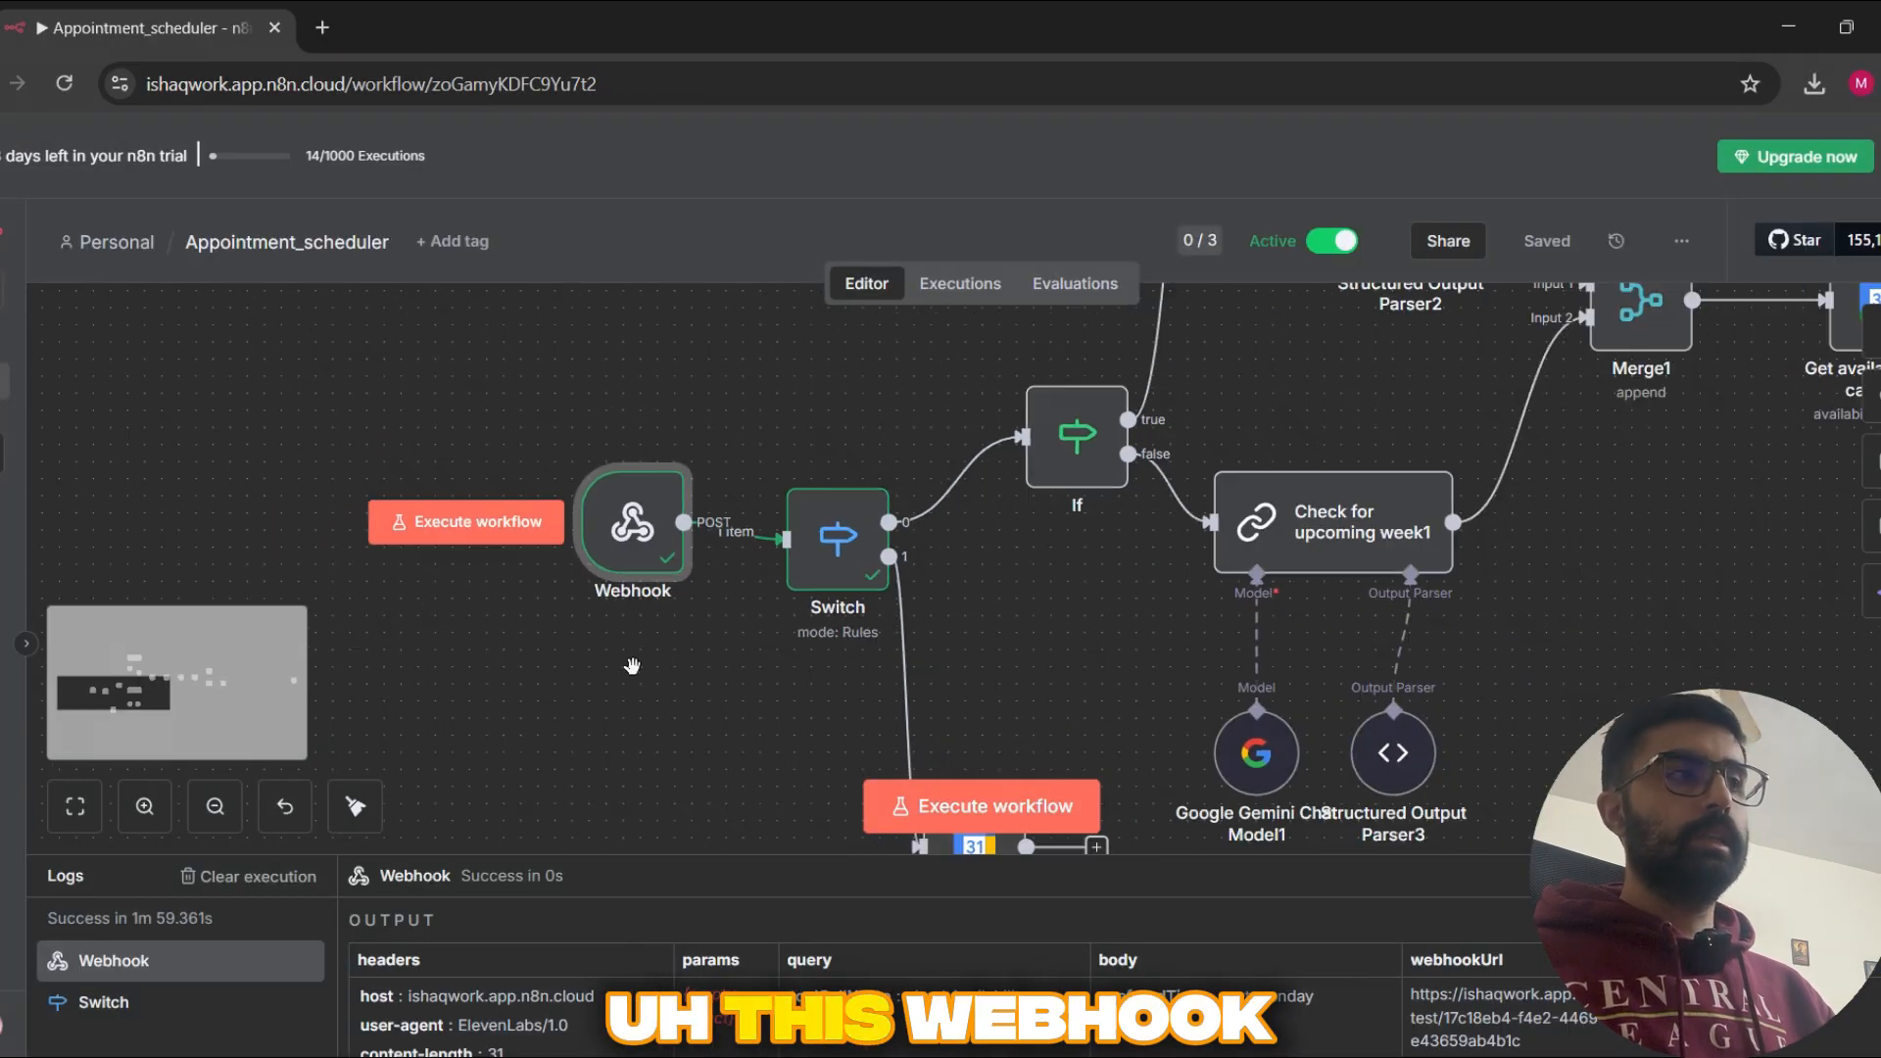
scroll(622, 669, up, 1)
scroll(621, 670, up, 1)
mouse_move(658, 519)
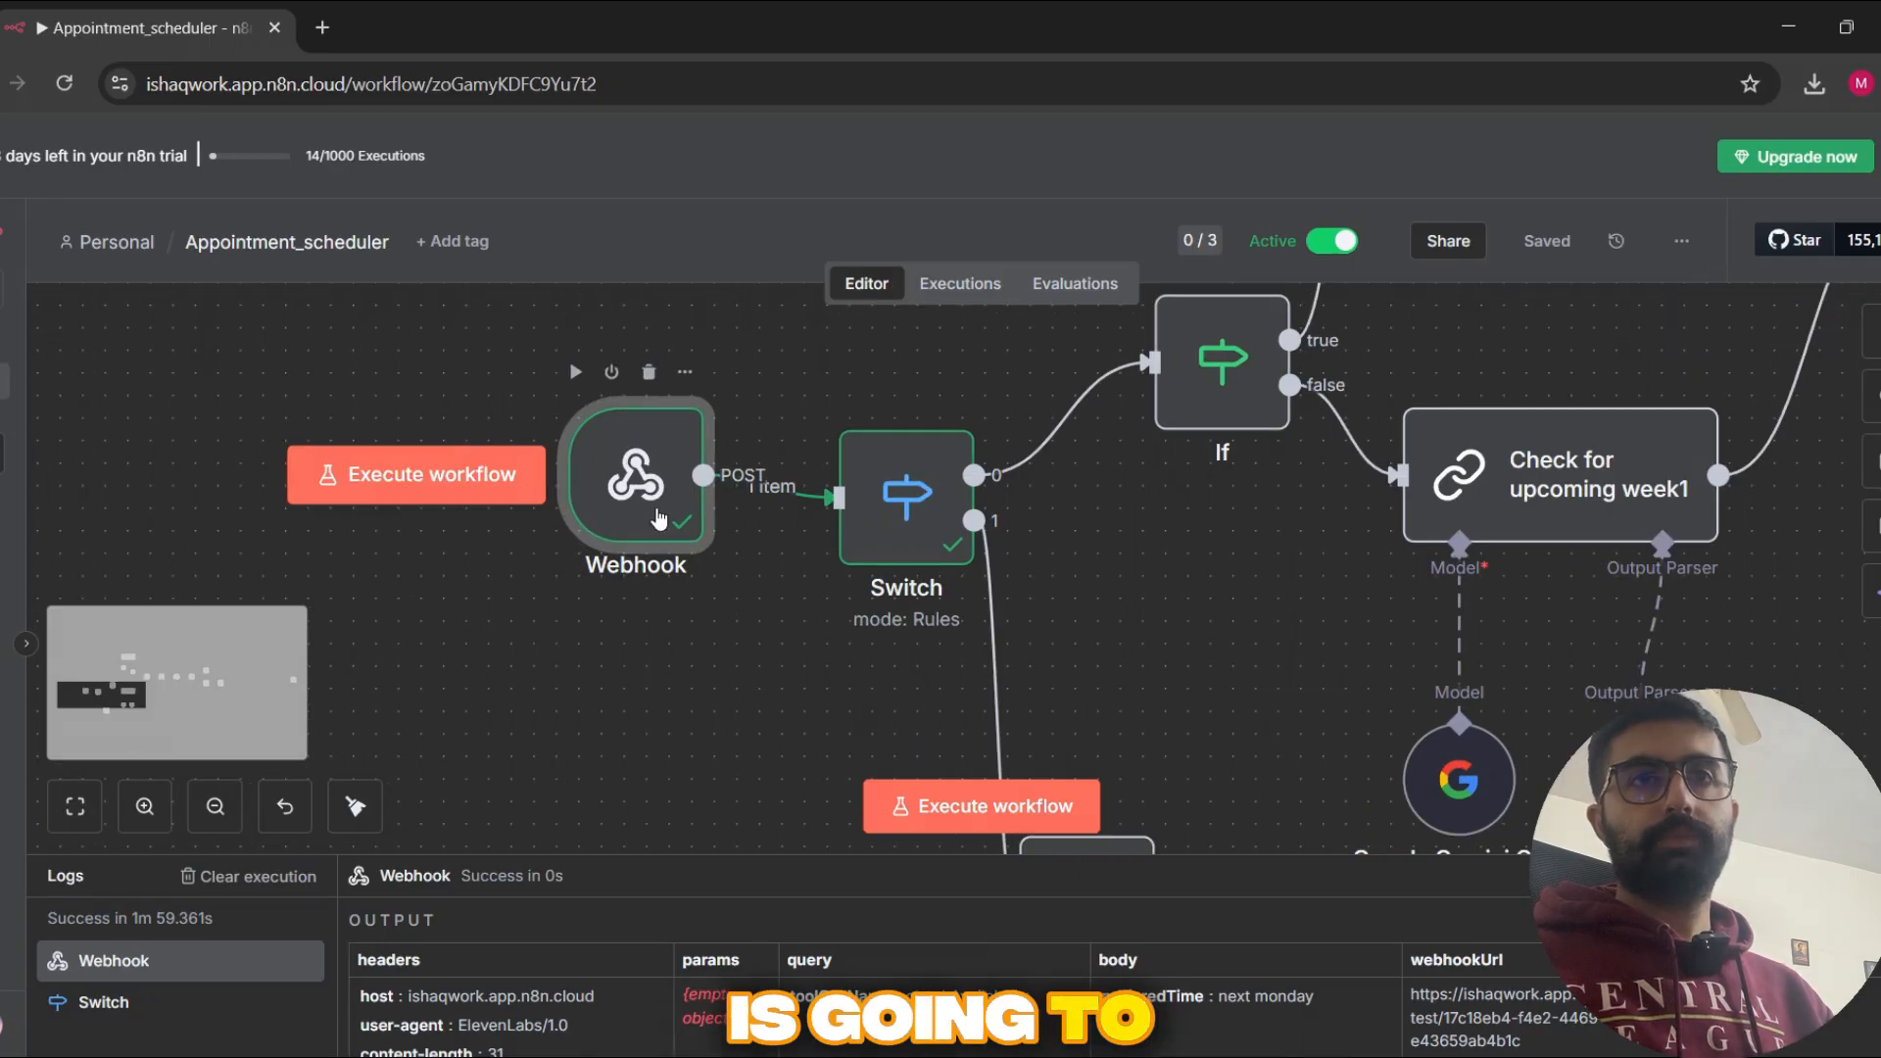
scroll(625, 652, down, 1)
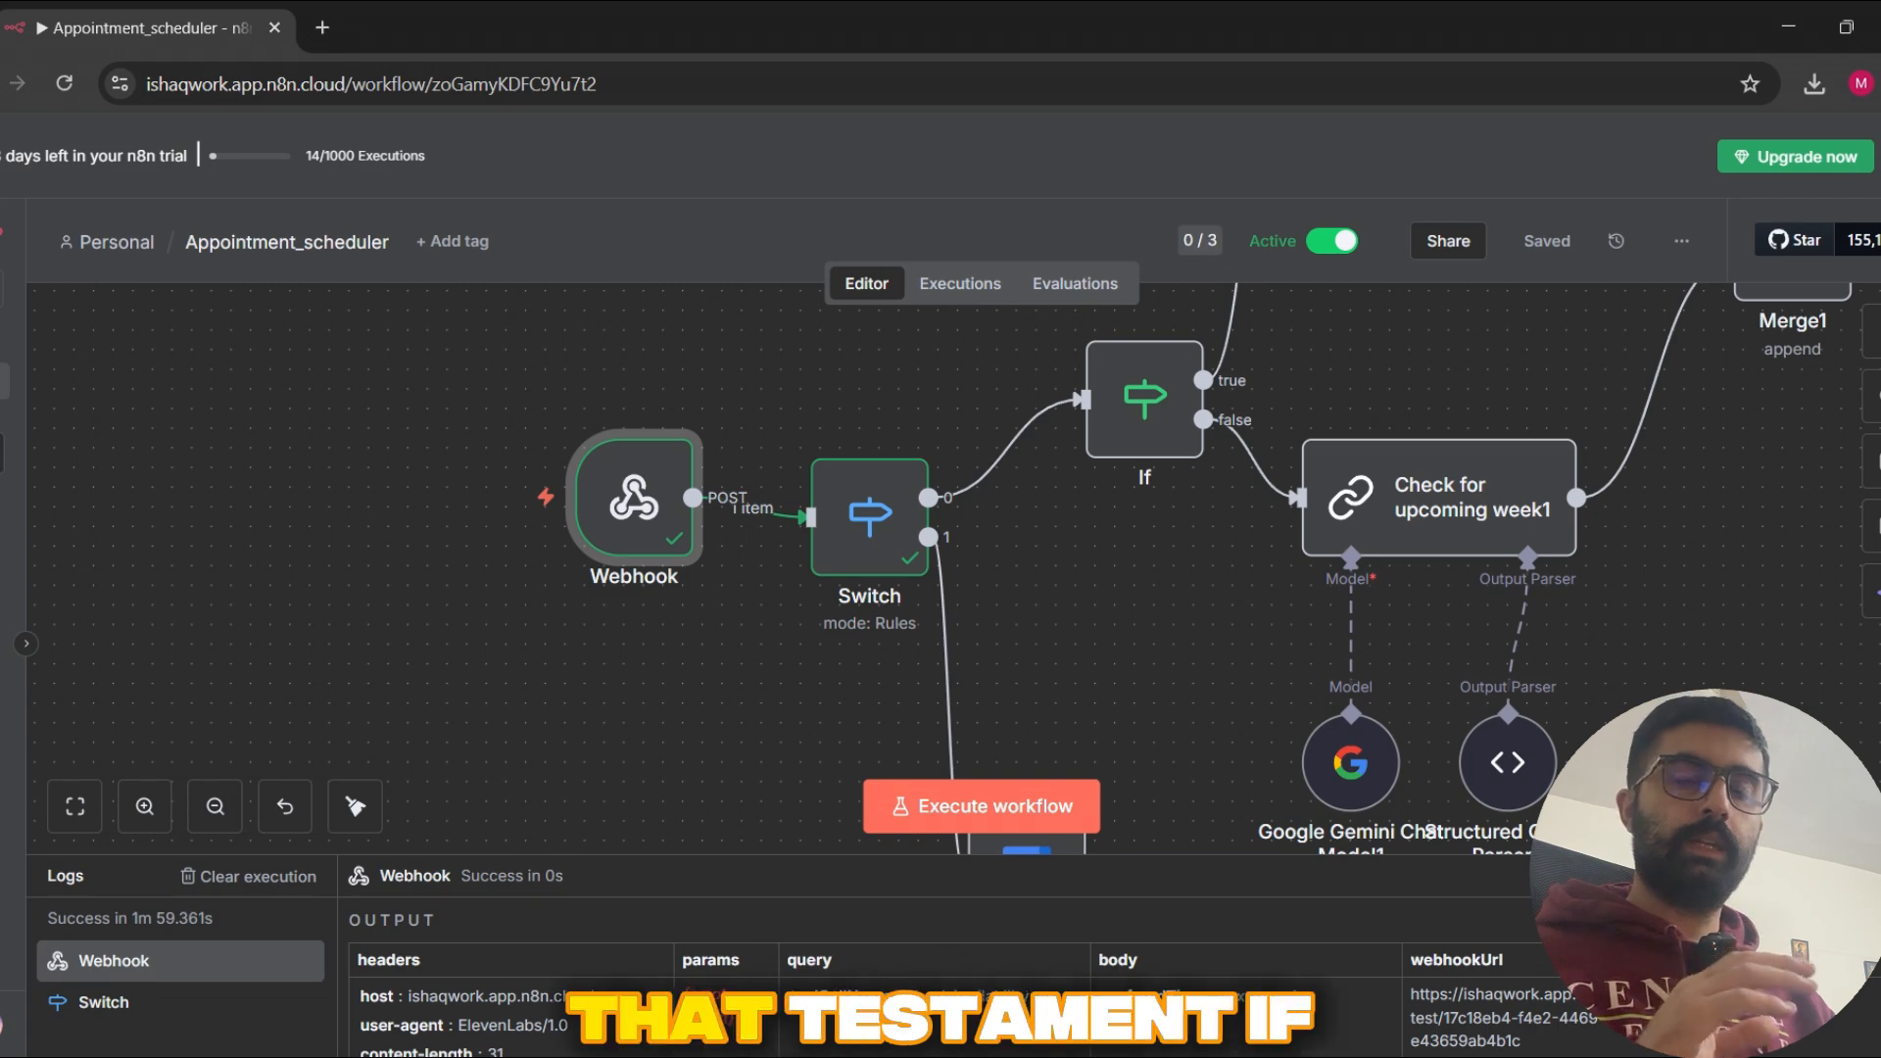
Step: Switch to ElevenLabs, close the bookAppointment tool, and start and end a test voice call with the Support agent
key(alt+Tab)
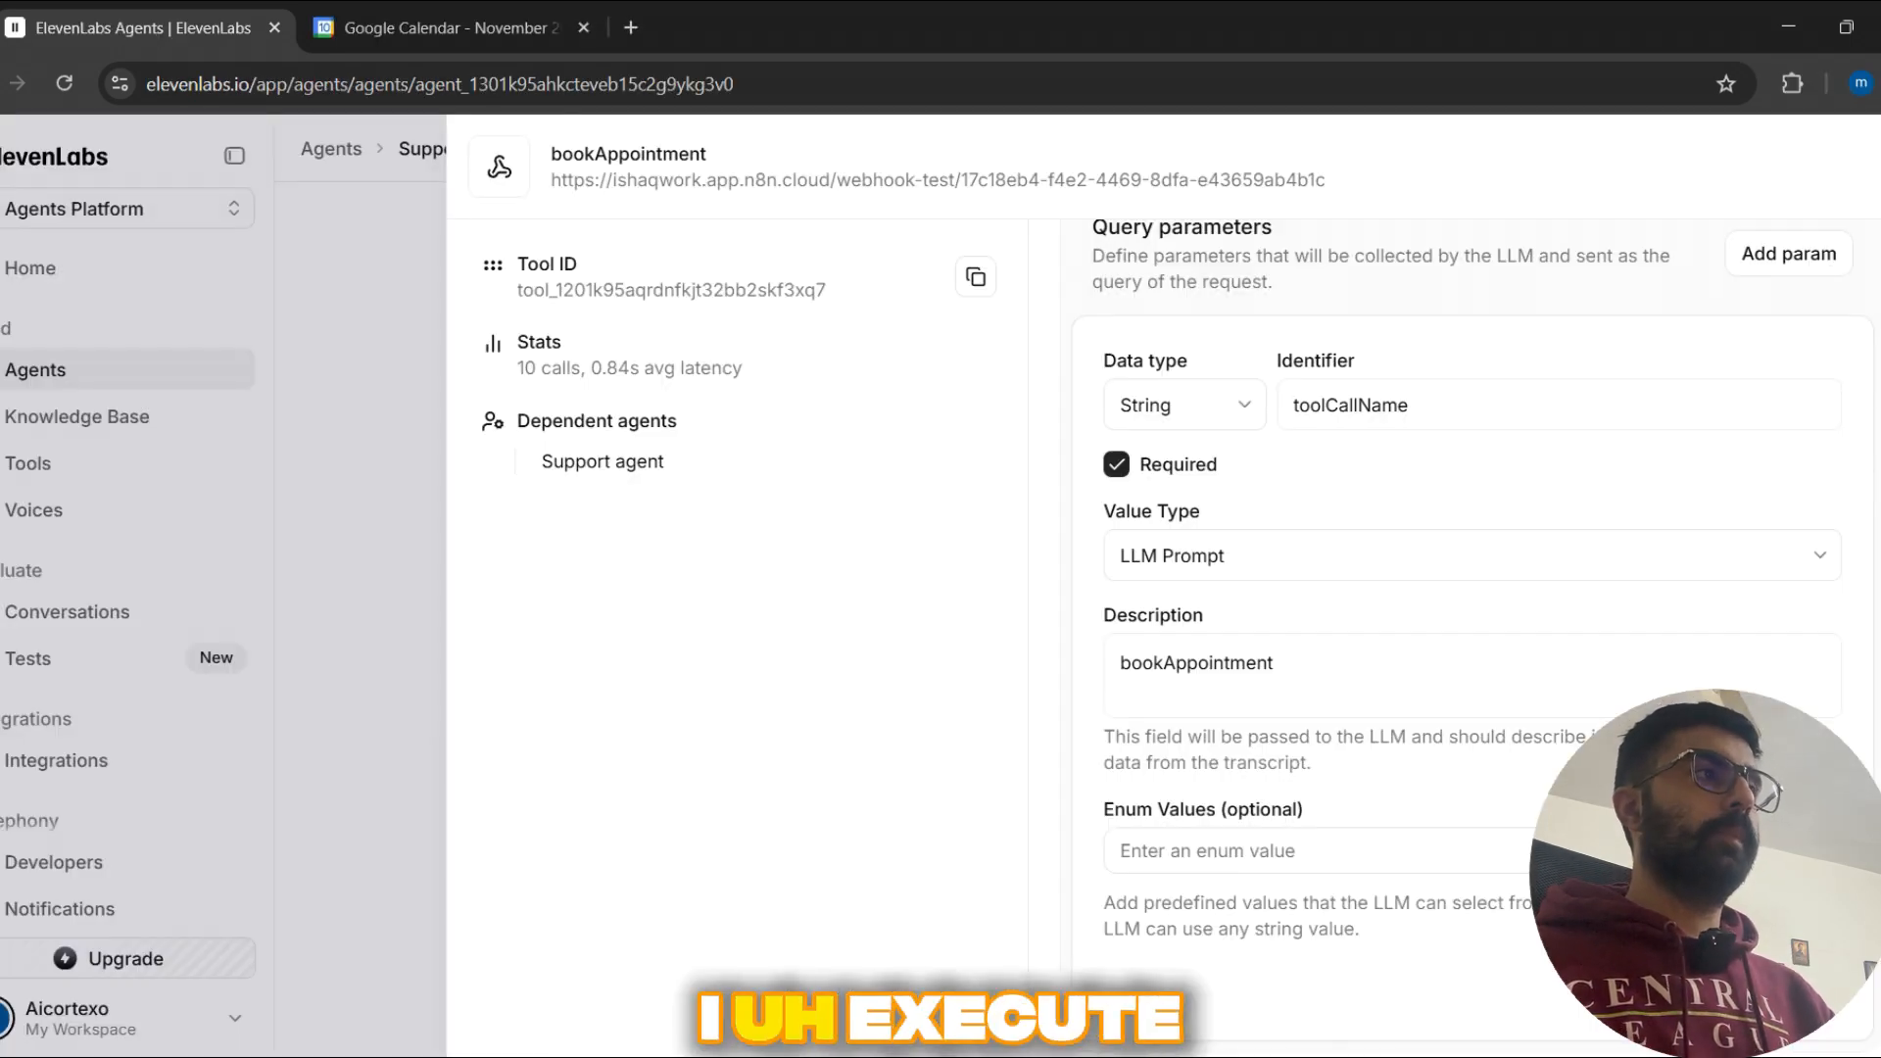
click(347, 401)
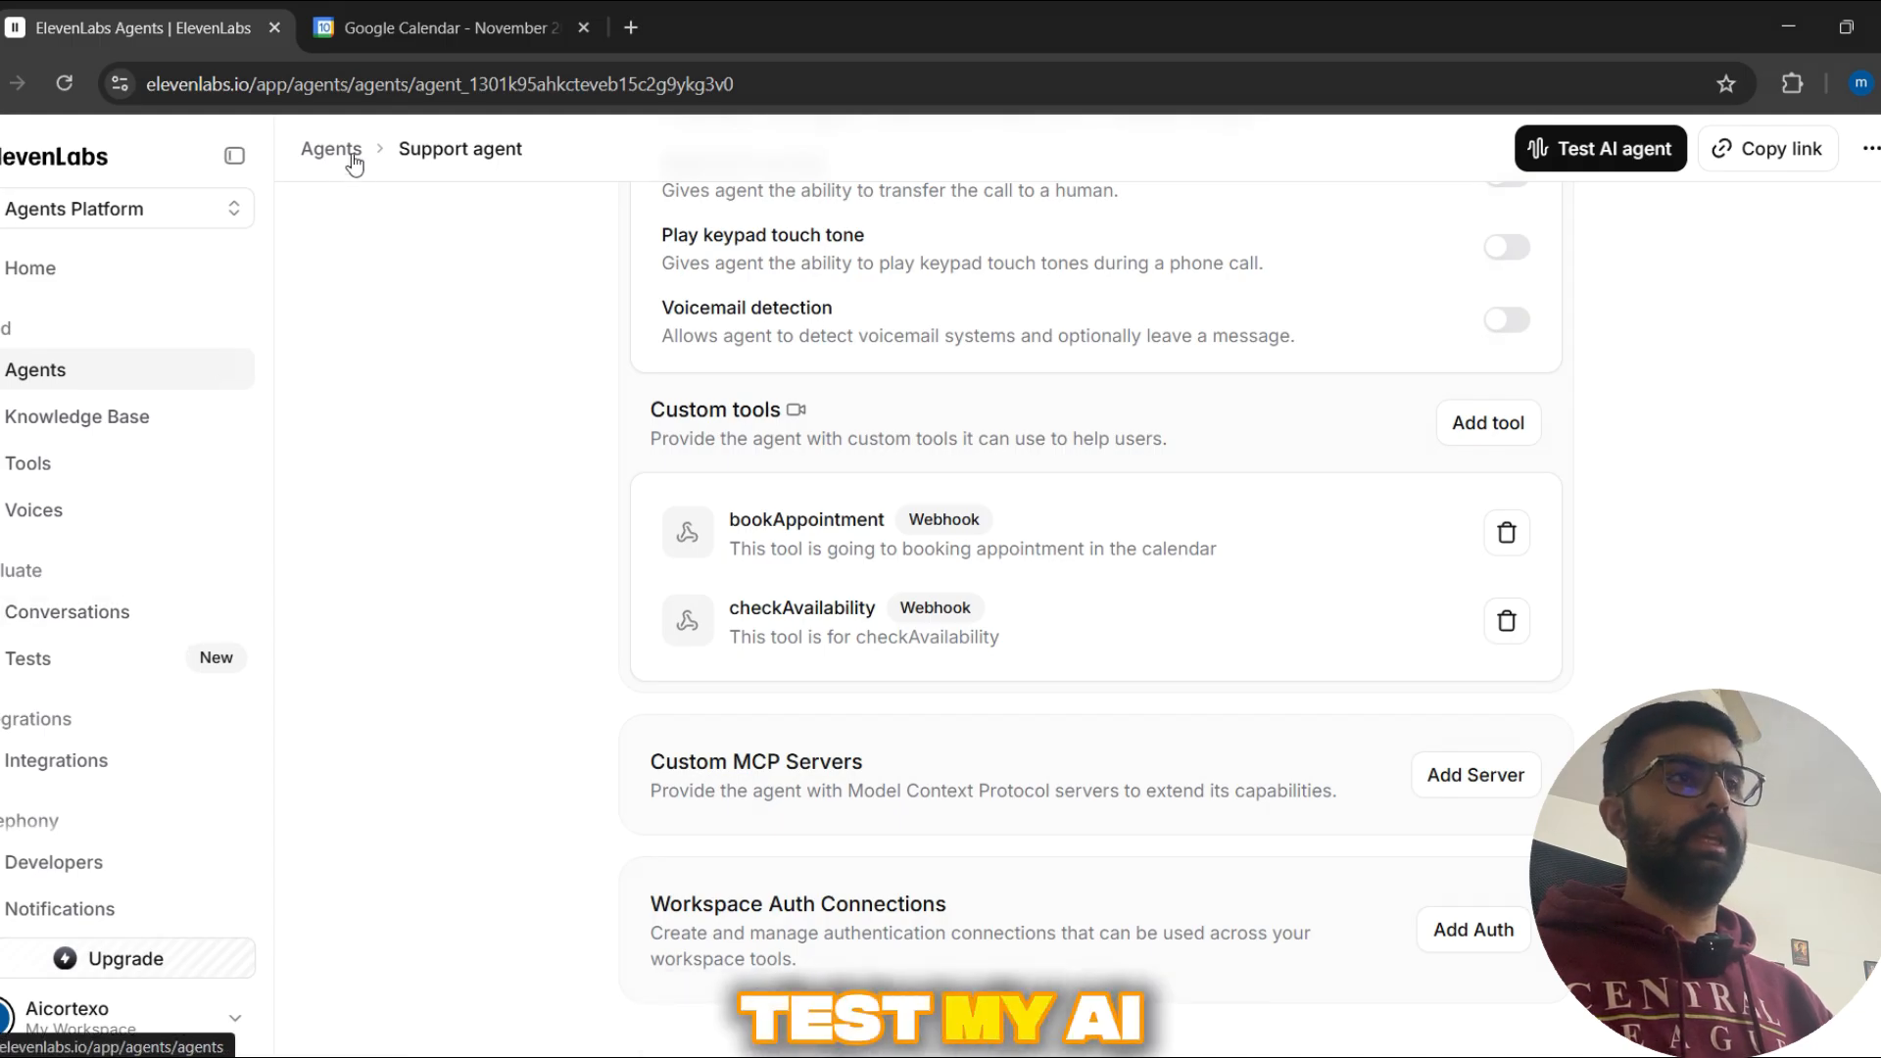
click(1666, 164)
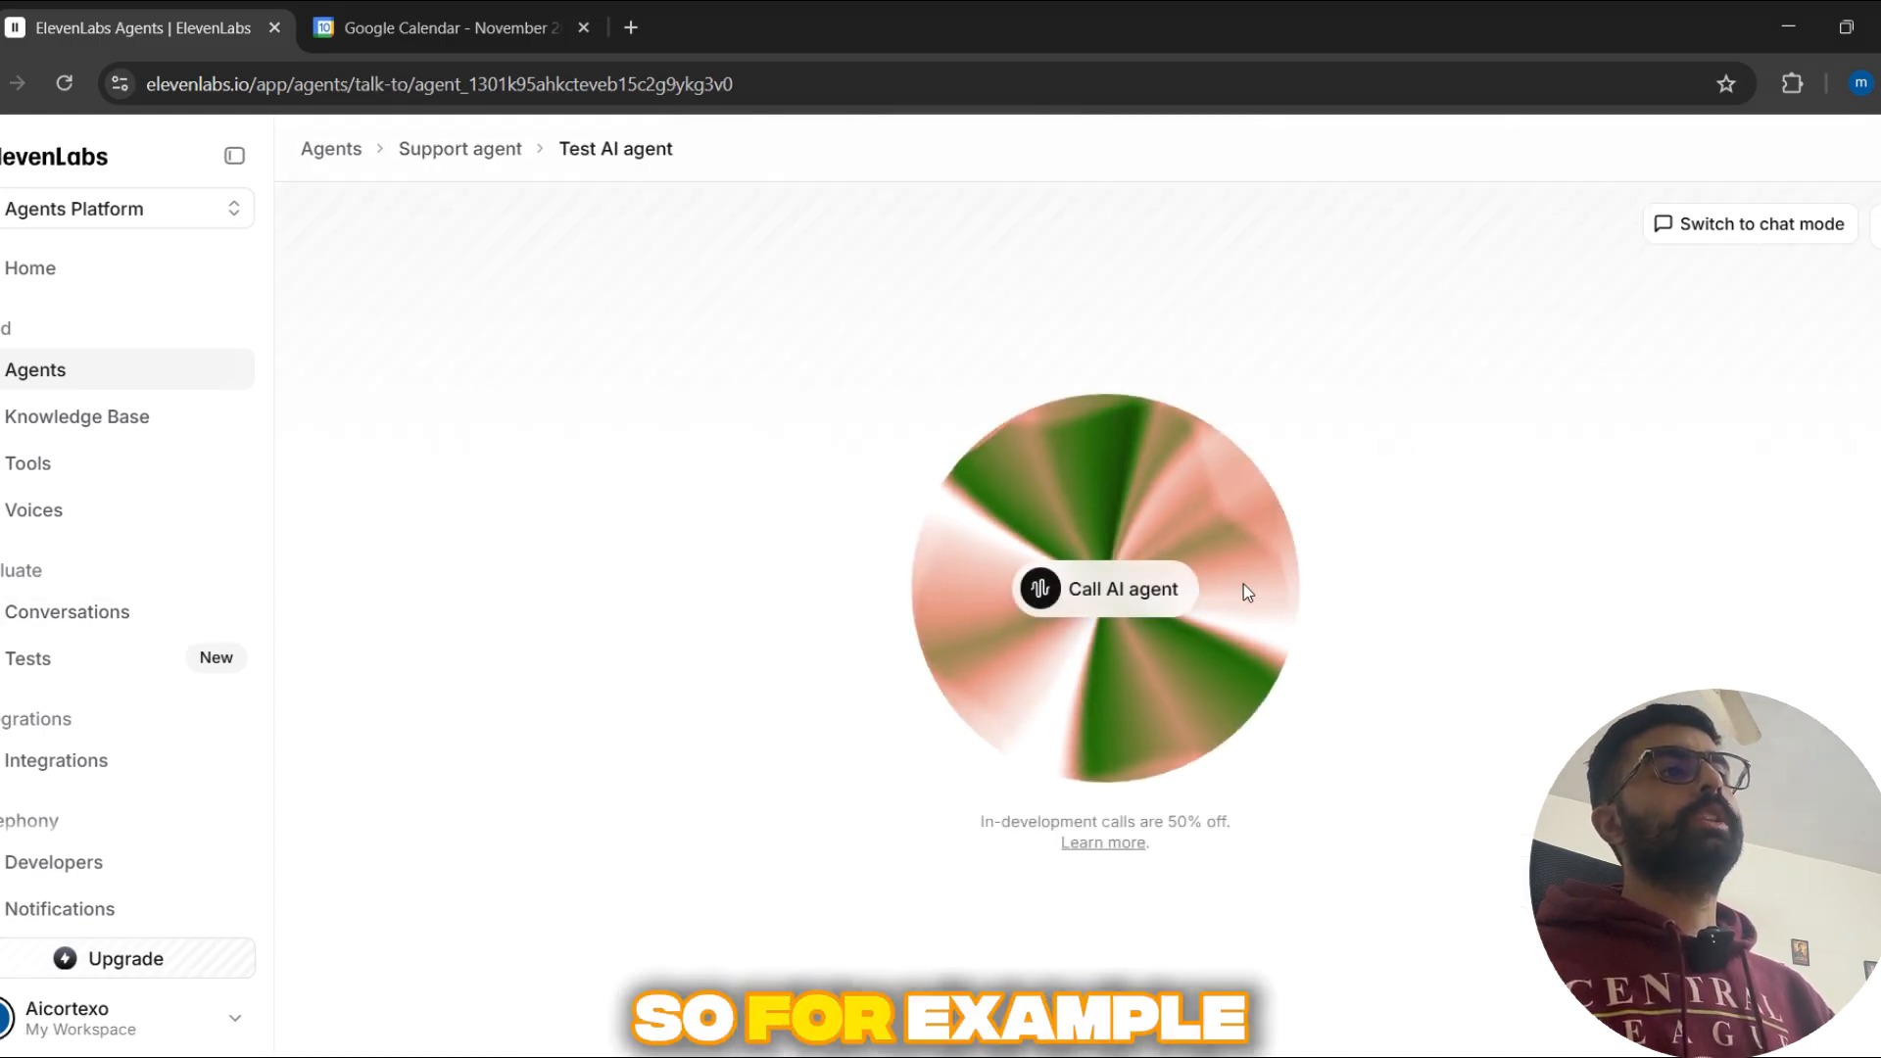
click(1179, 592)
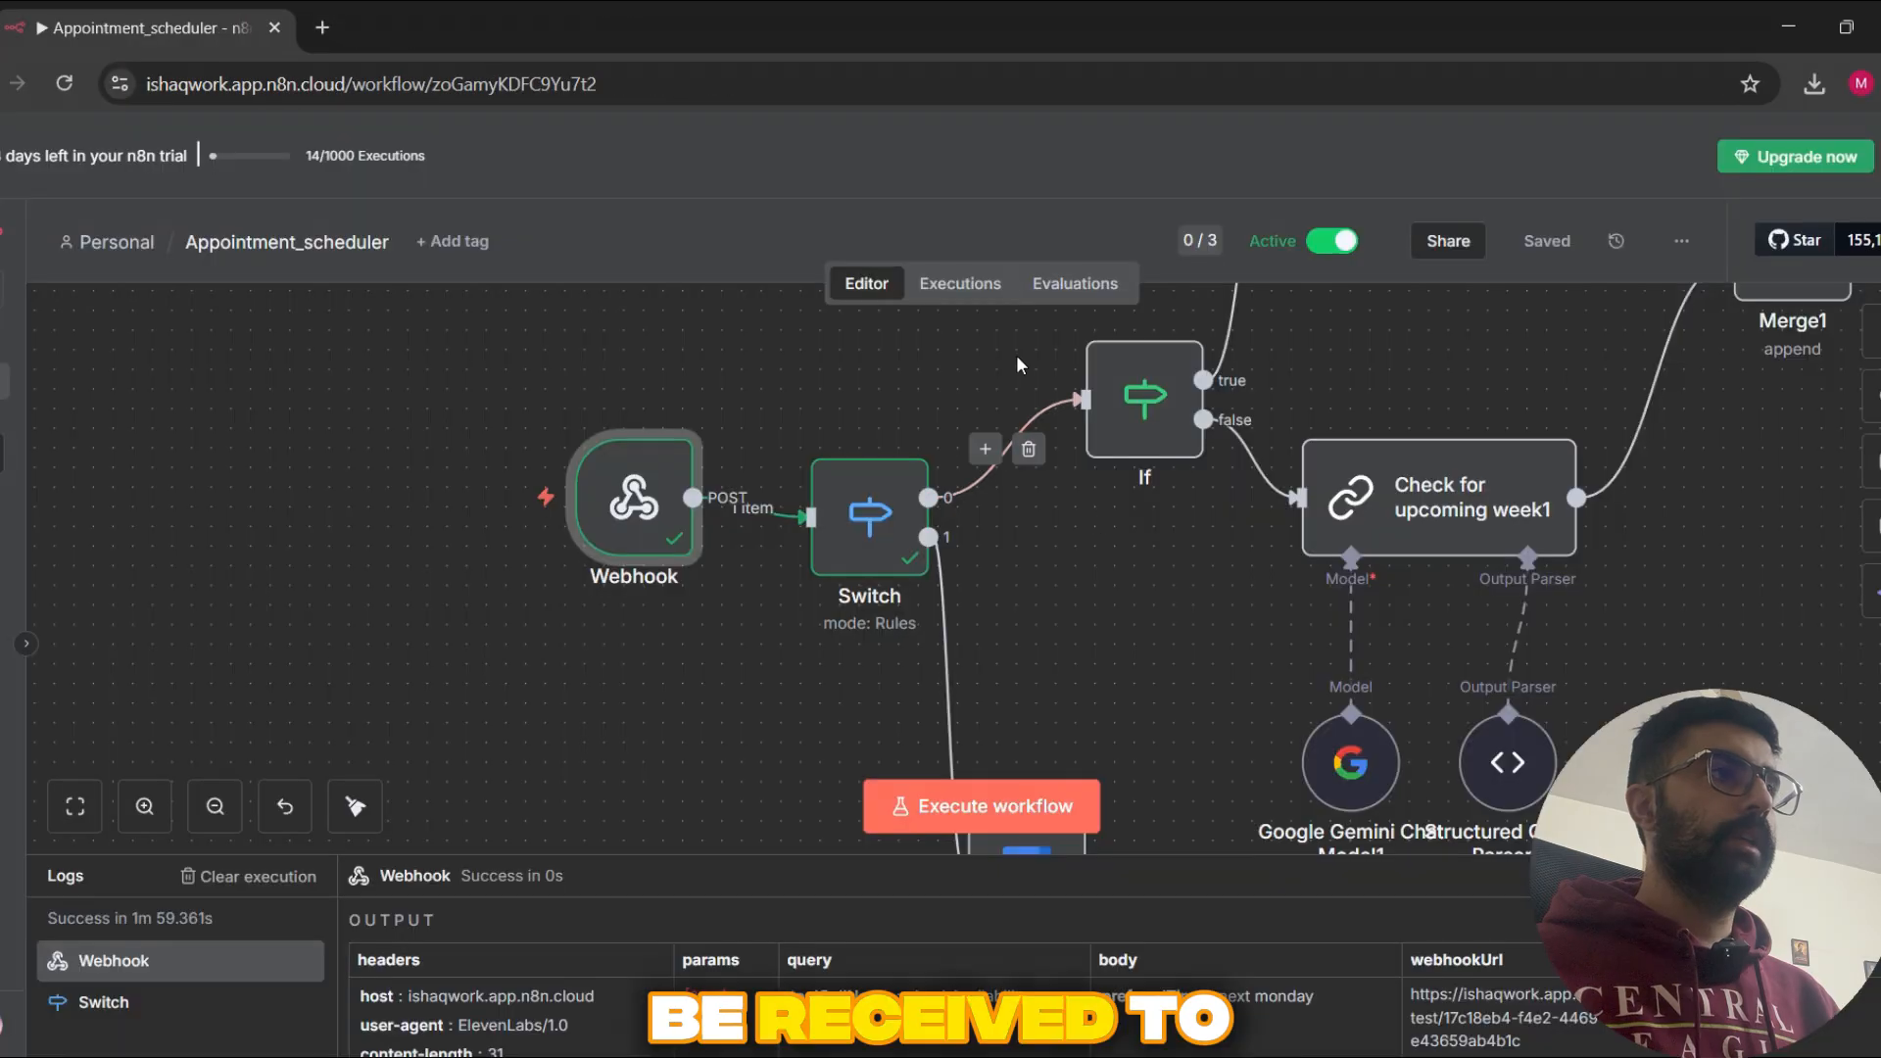
mouse_move(662, 546)
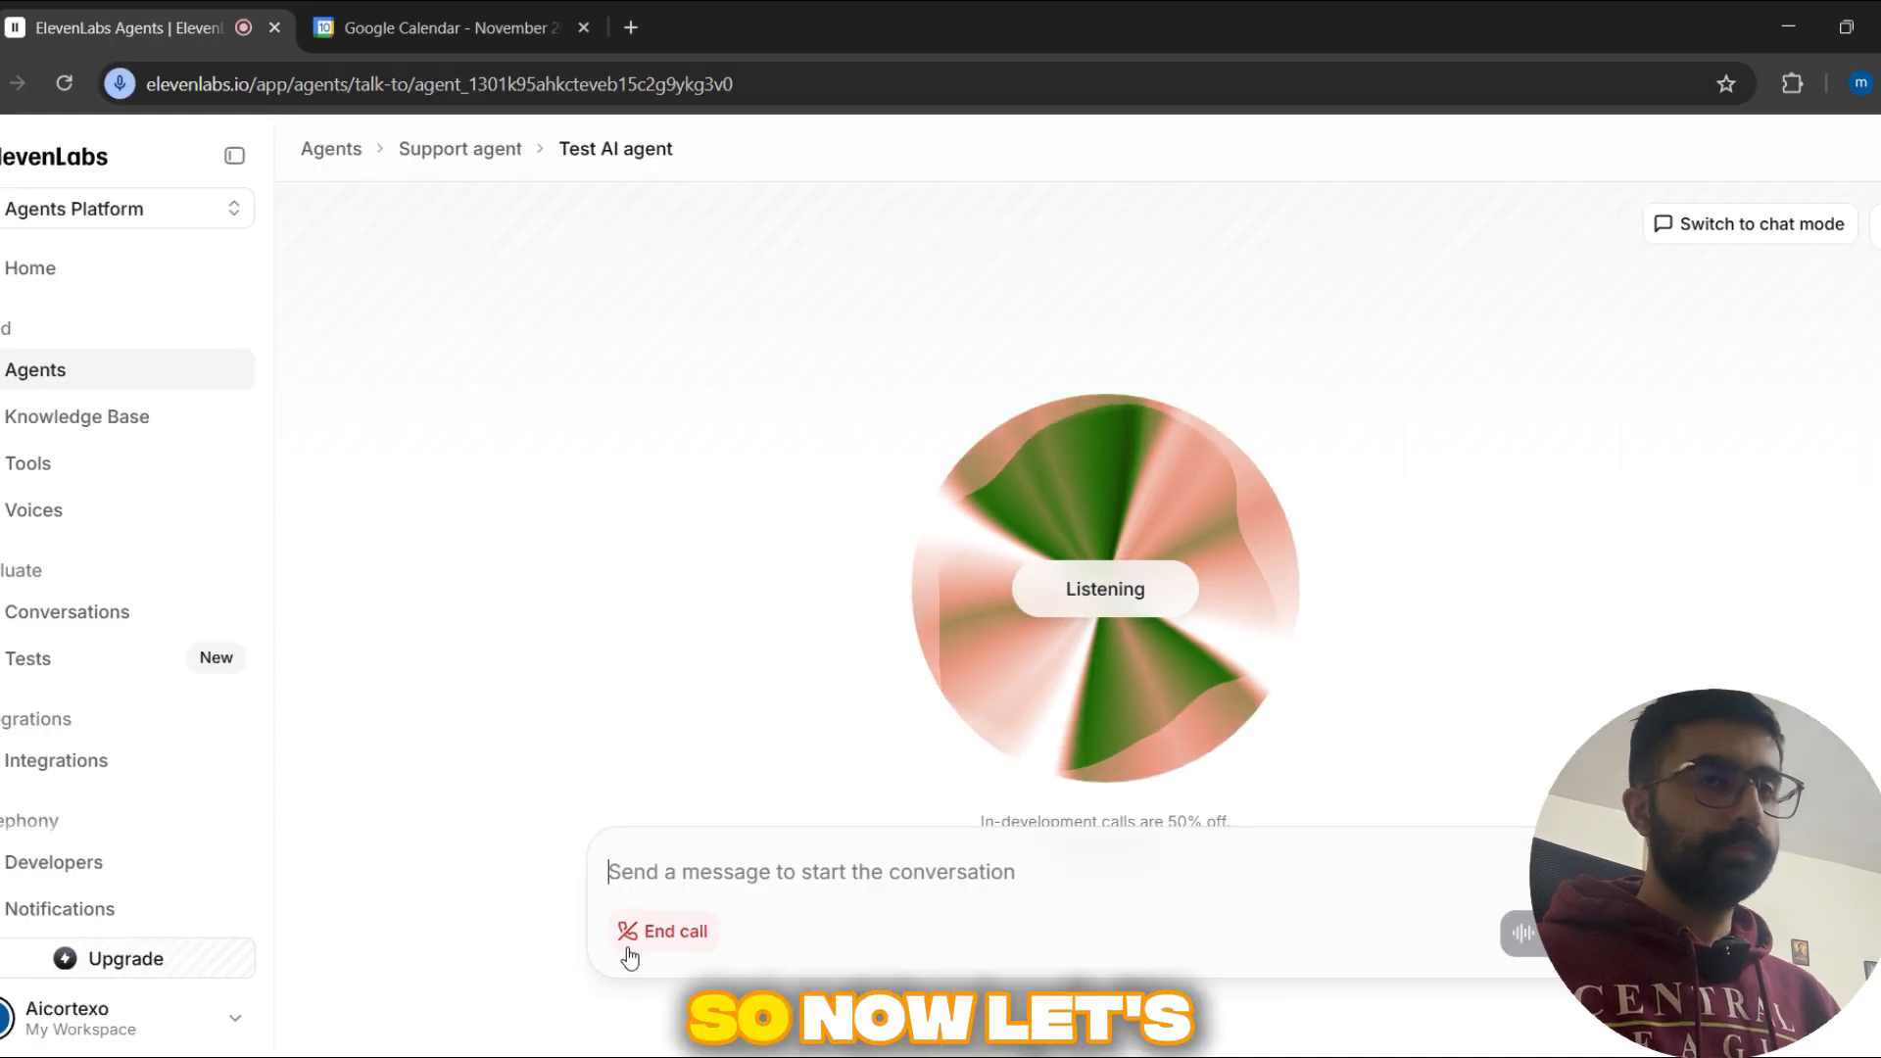
click(647, 931)
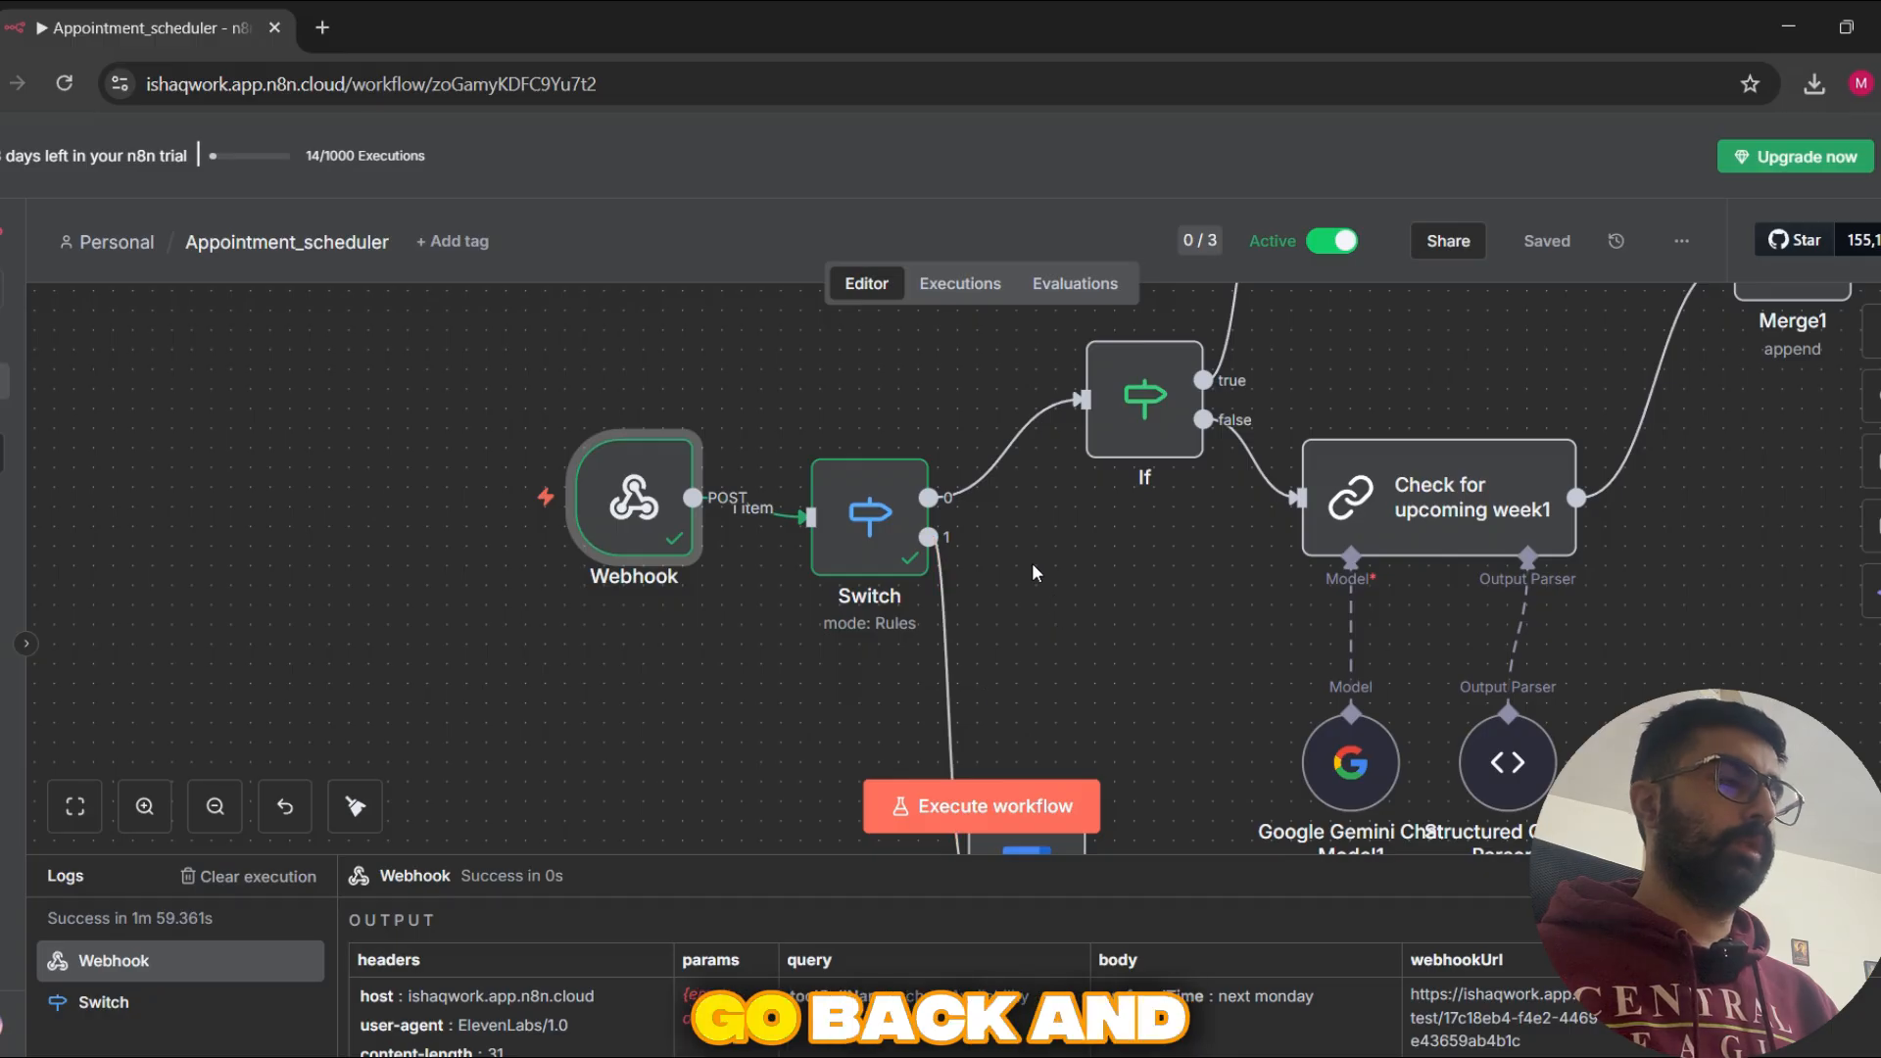
Step: Return to the Support agent's settings in ElevenLabs and reopen the bookAppointment custom tool
key(alt+Tab)
click(453, 153)
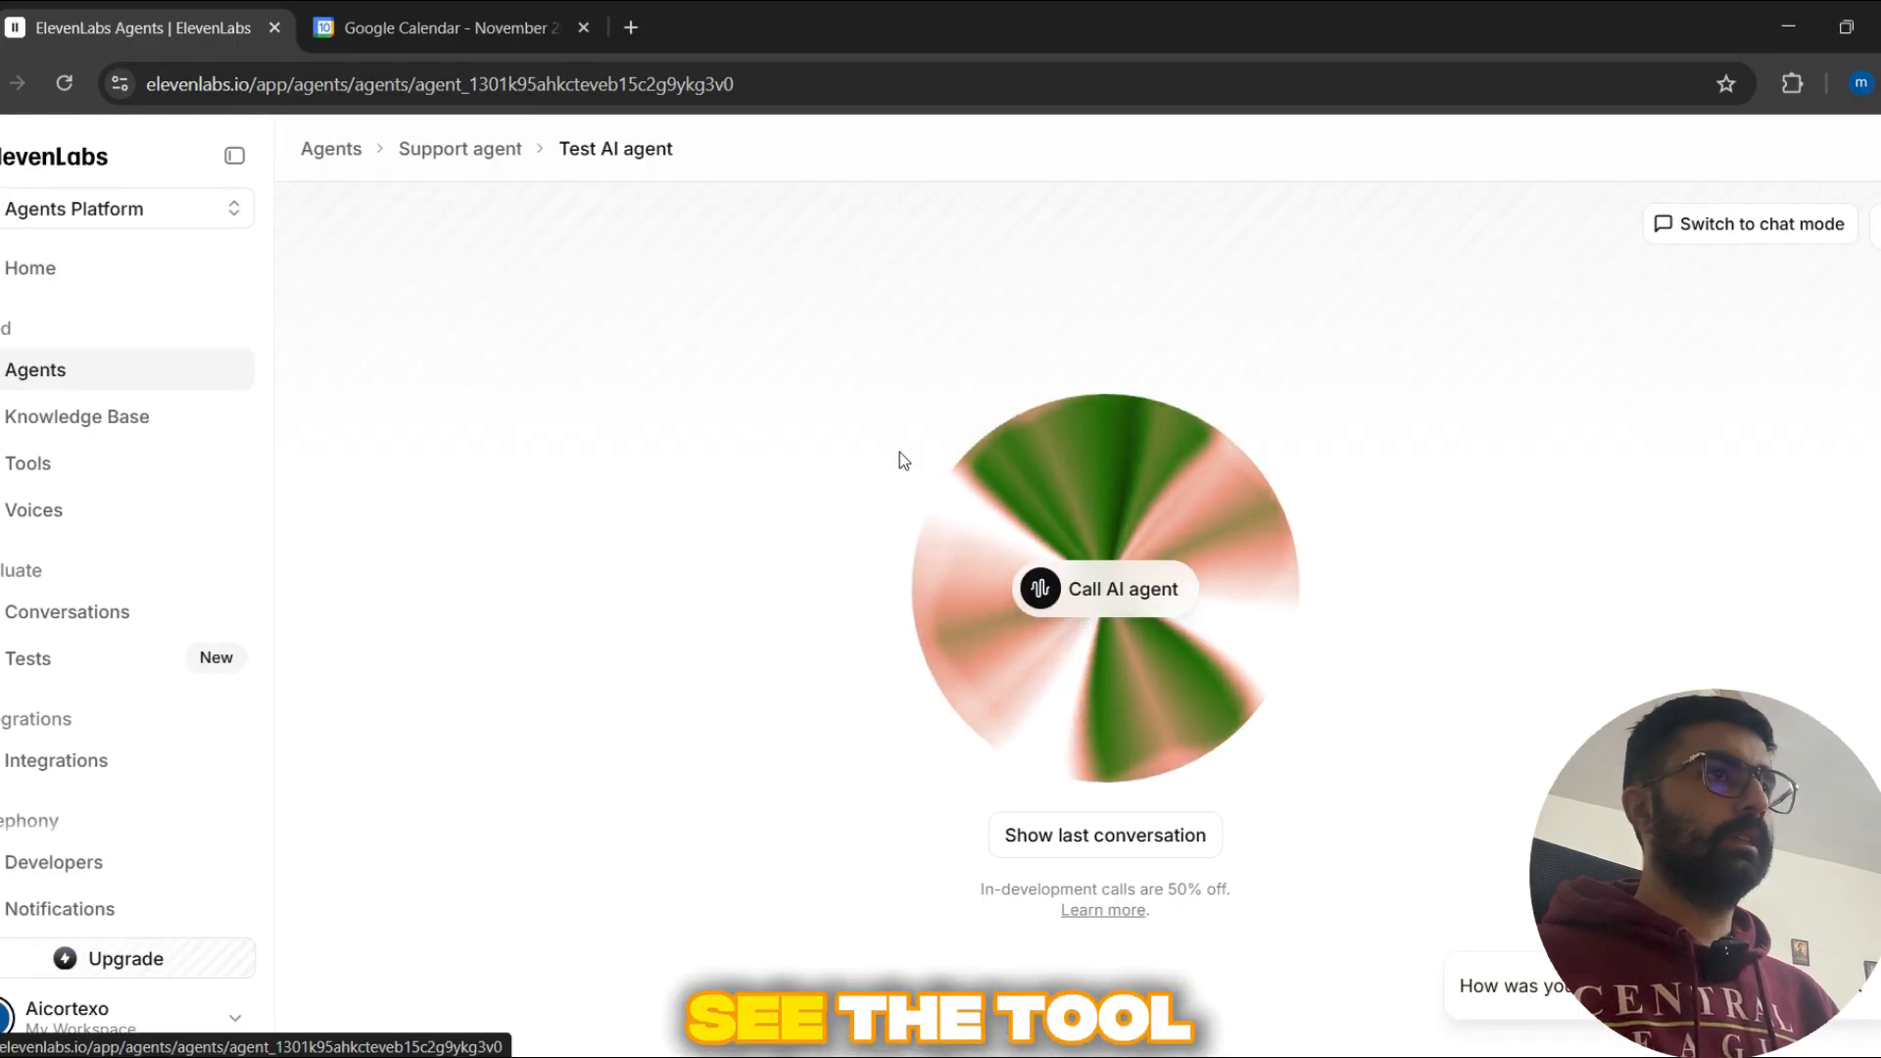
scroll(1694, 453, down, 20)
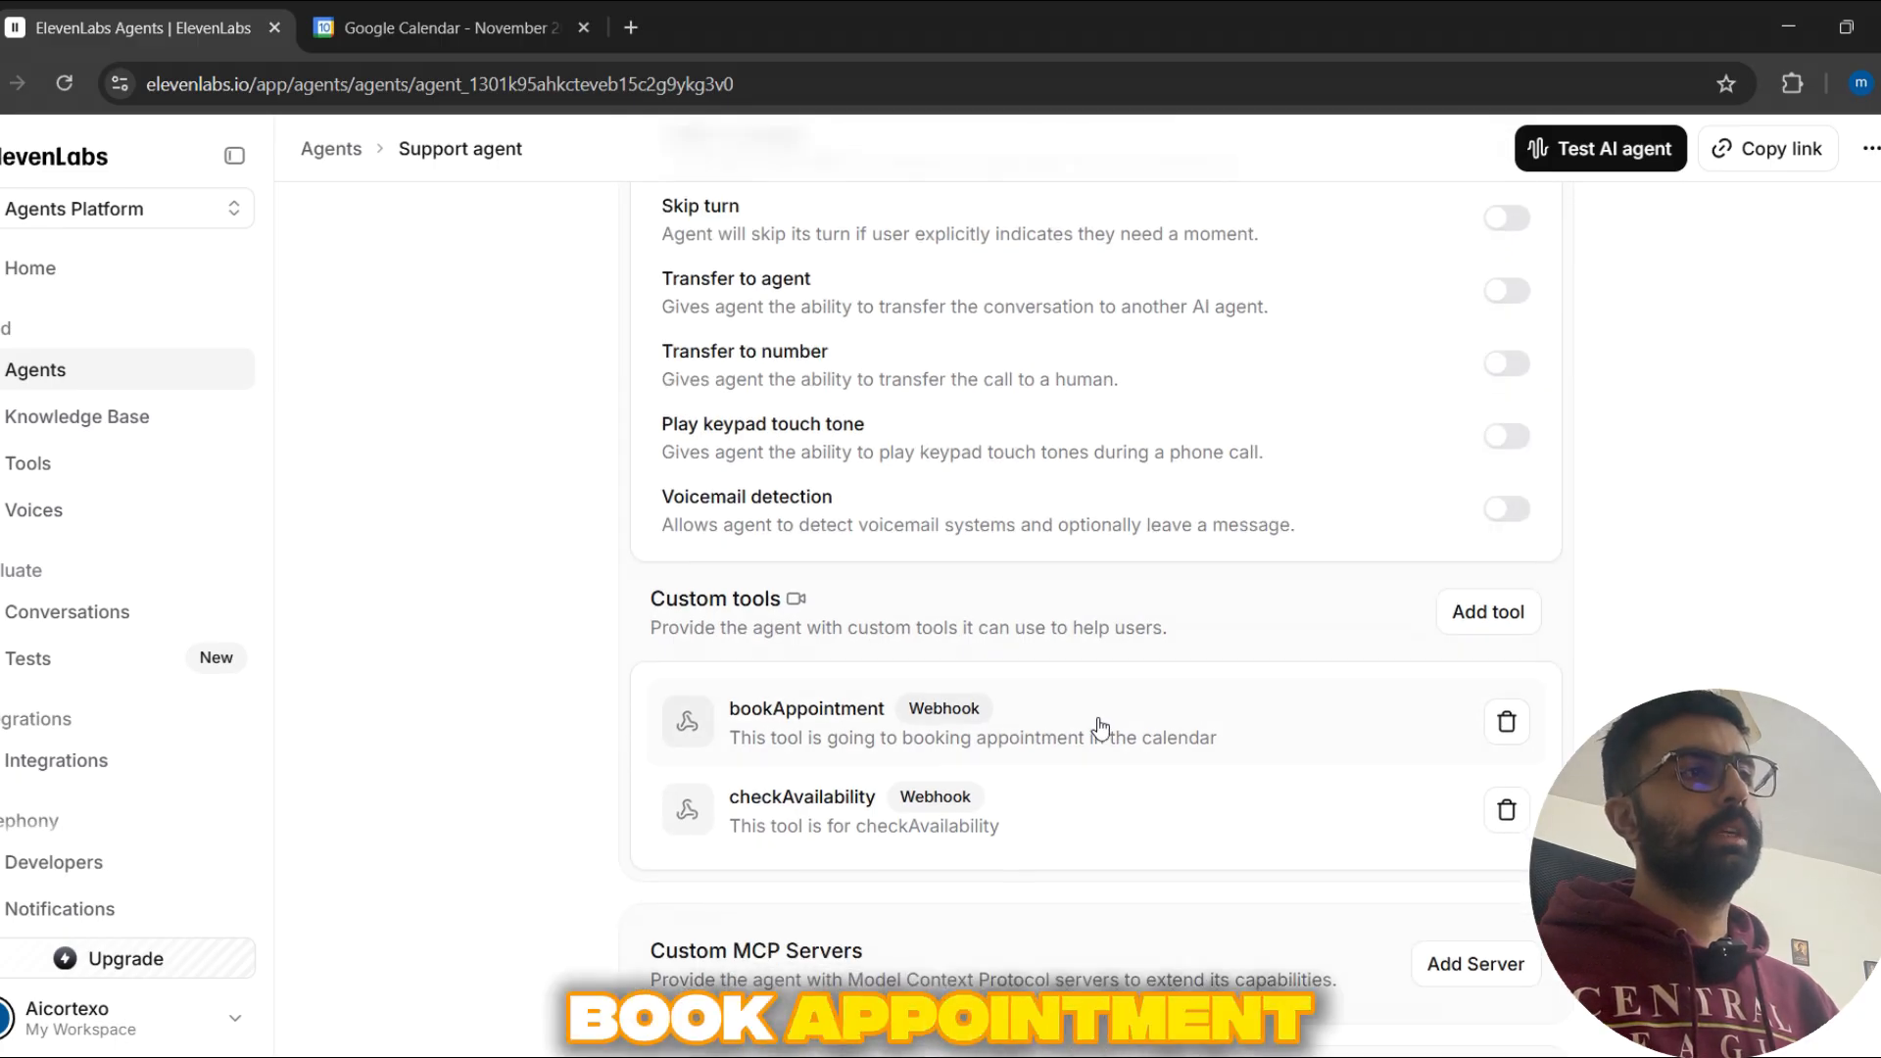
click(1148, 714)
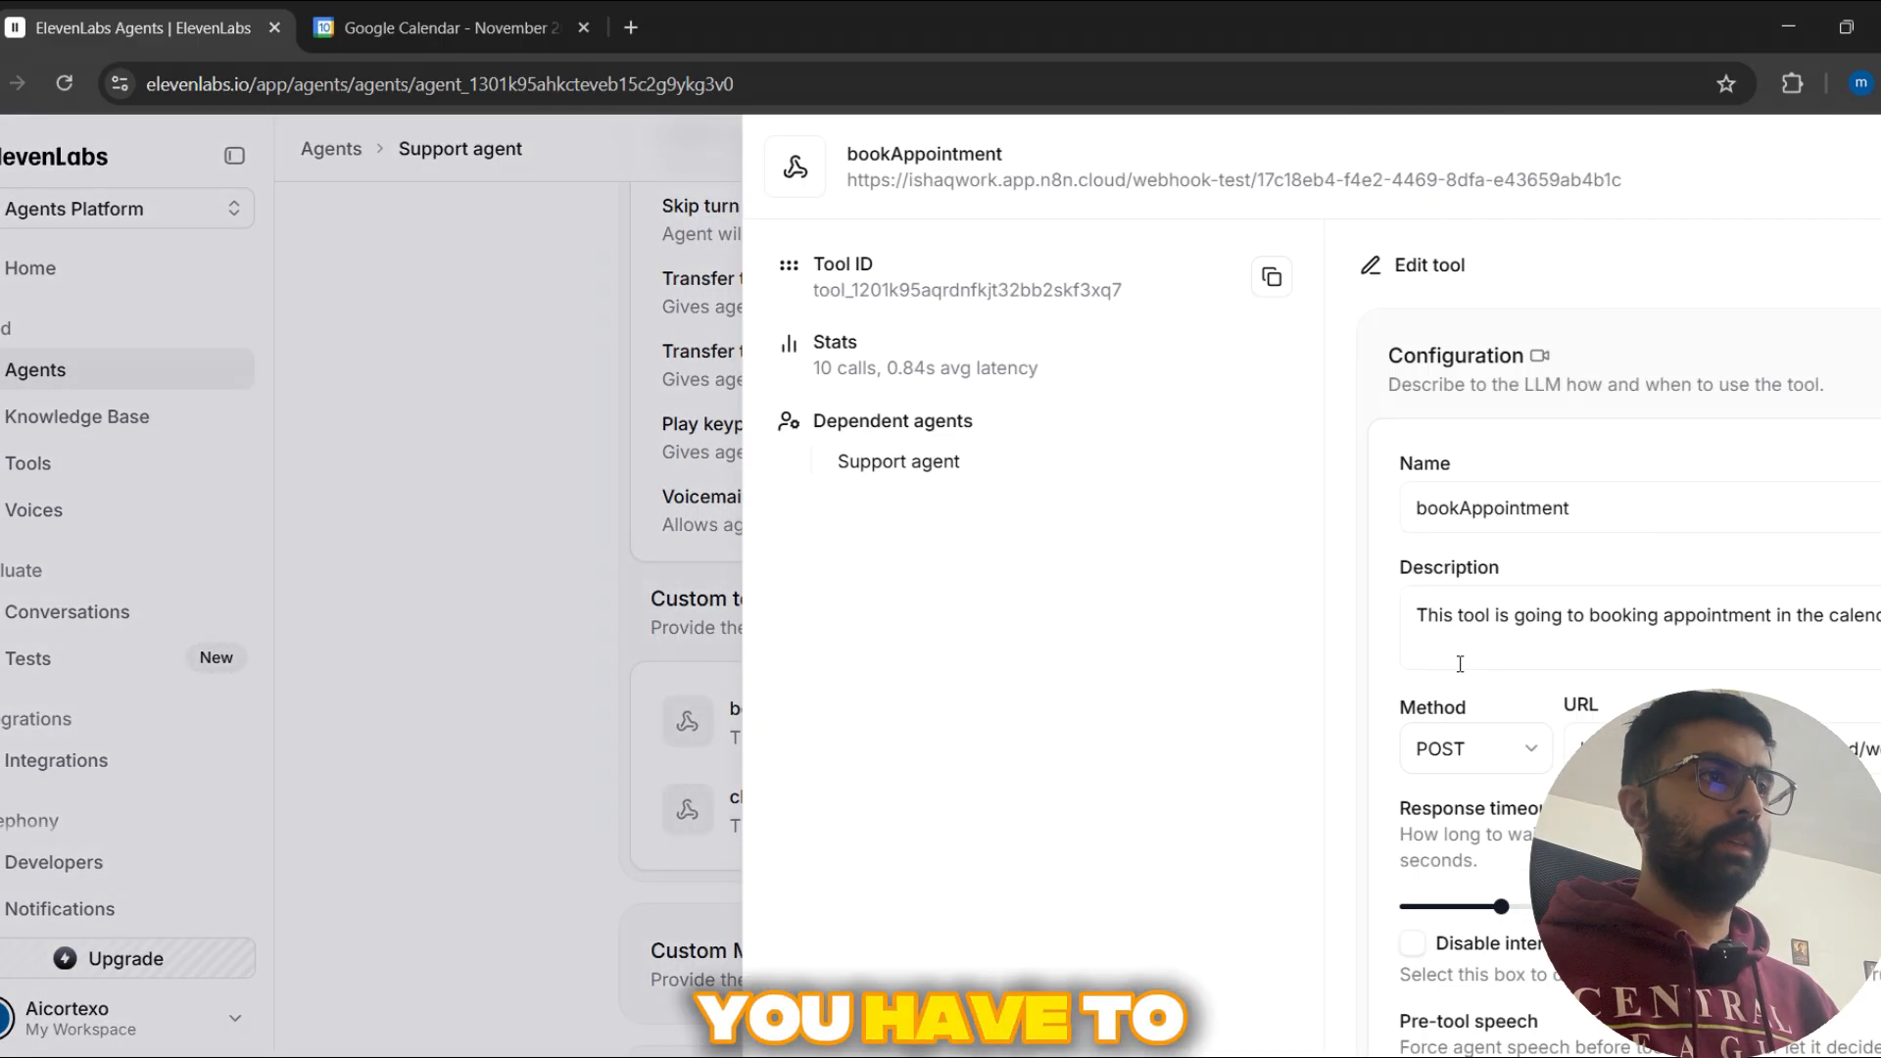
Step: Inspect the toolCallName query parameter's identifier, data type, value type and description
scroll(1470, 627, down, 10)
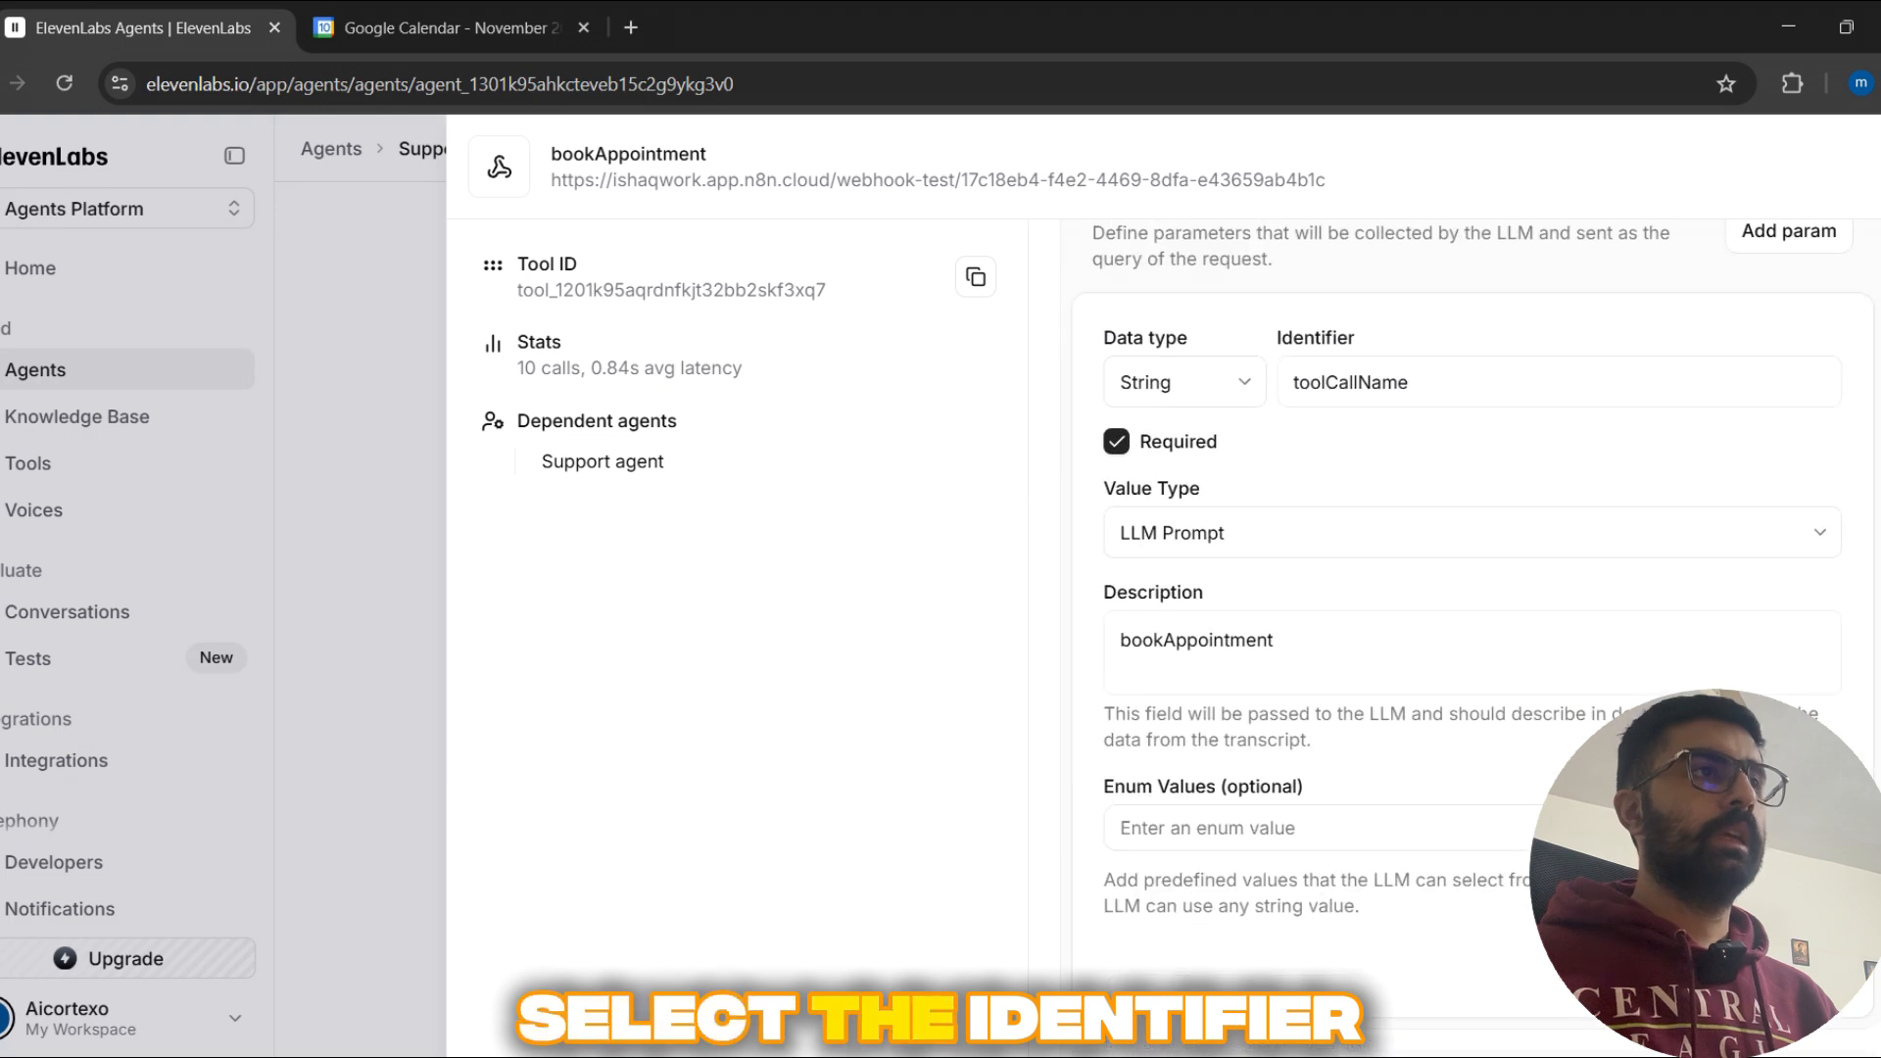
drag(1413, 369, 1180, 373)
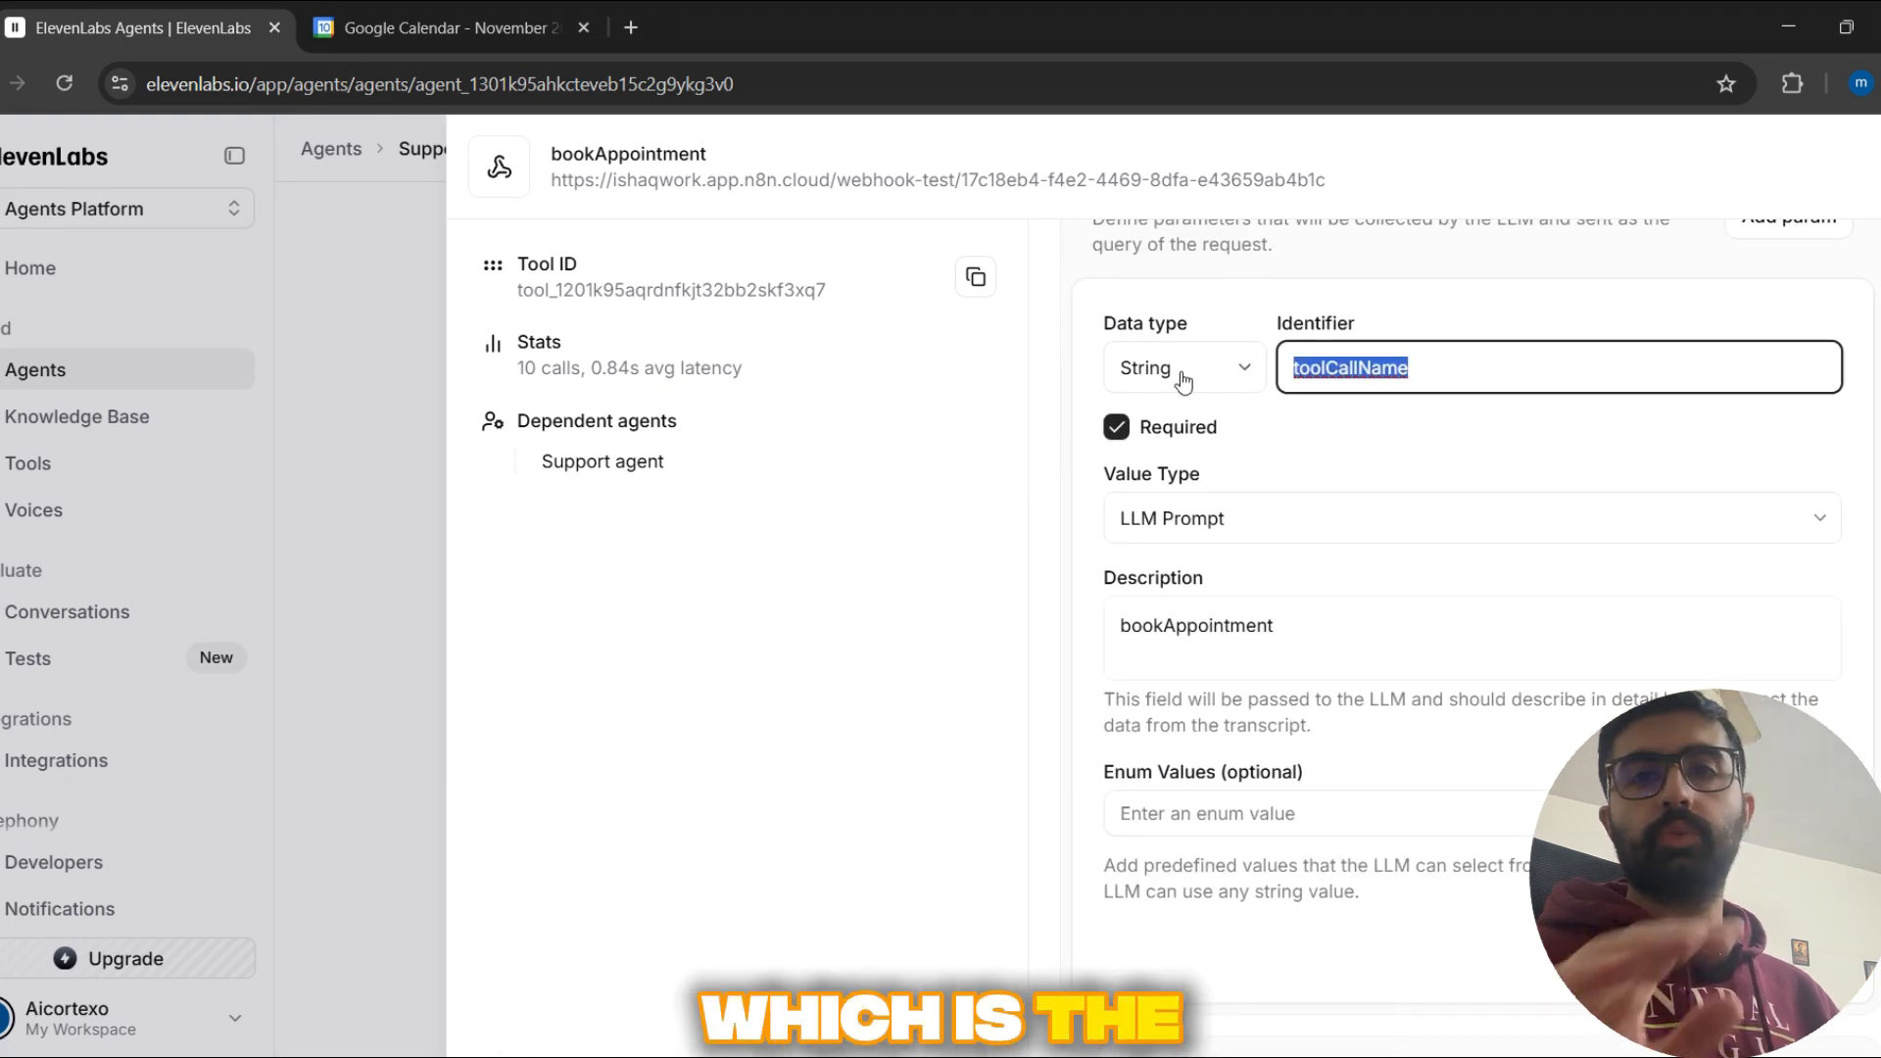
click(1419, 429)
scroll(1425, 567, up, 1)
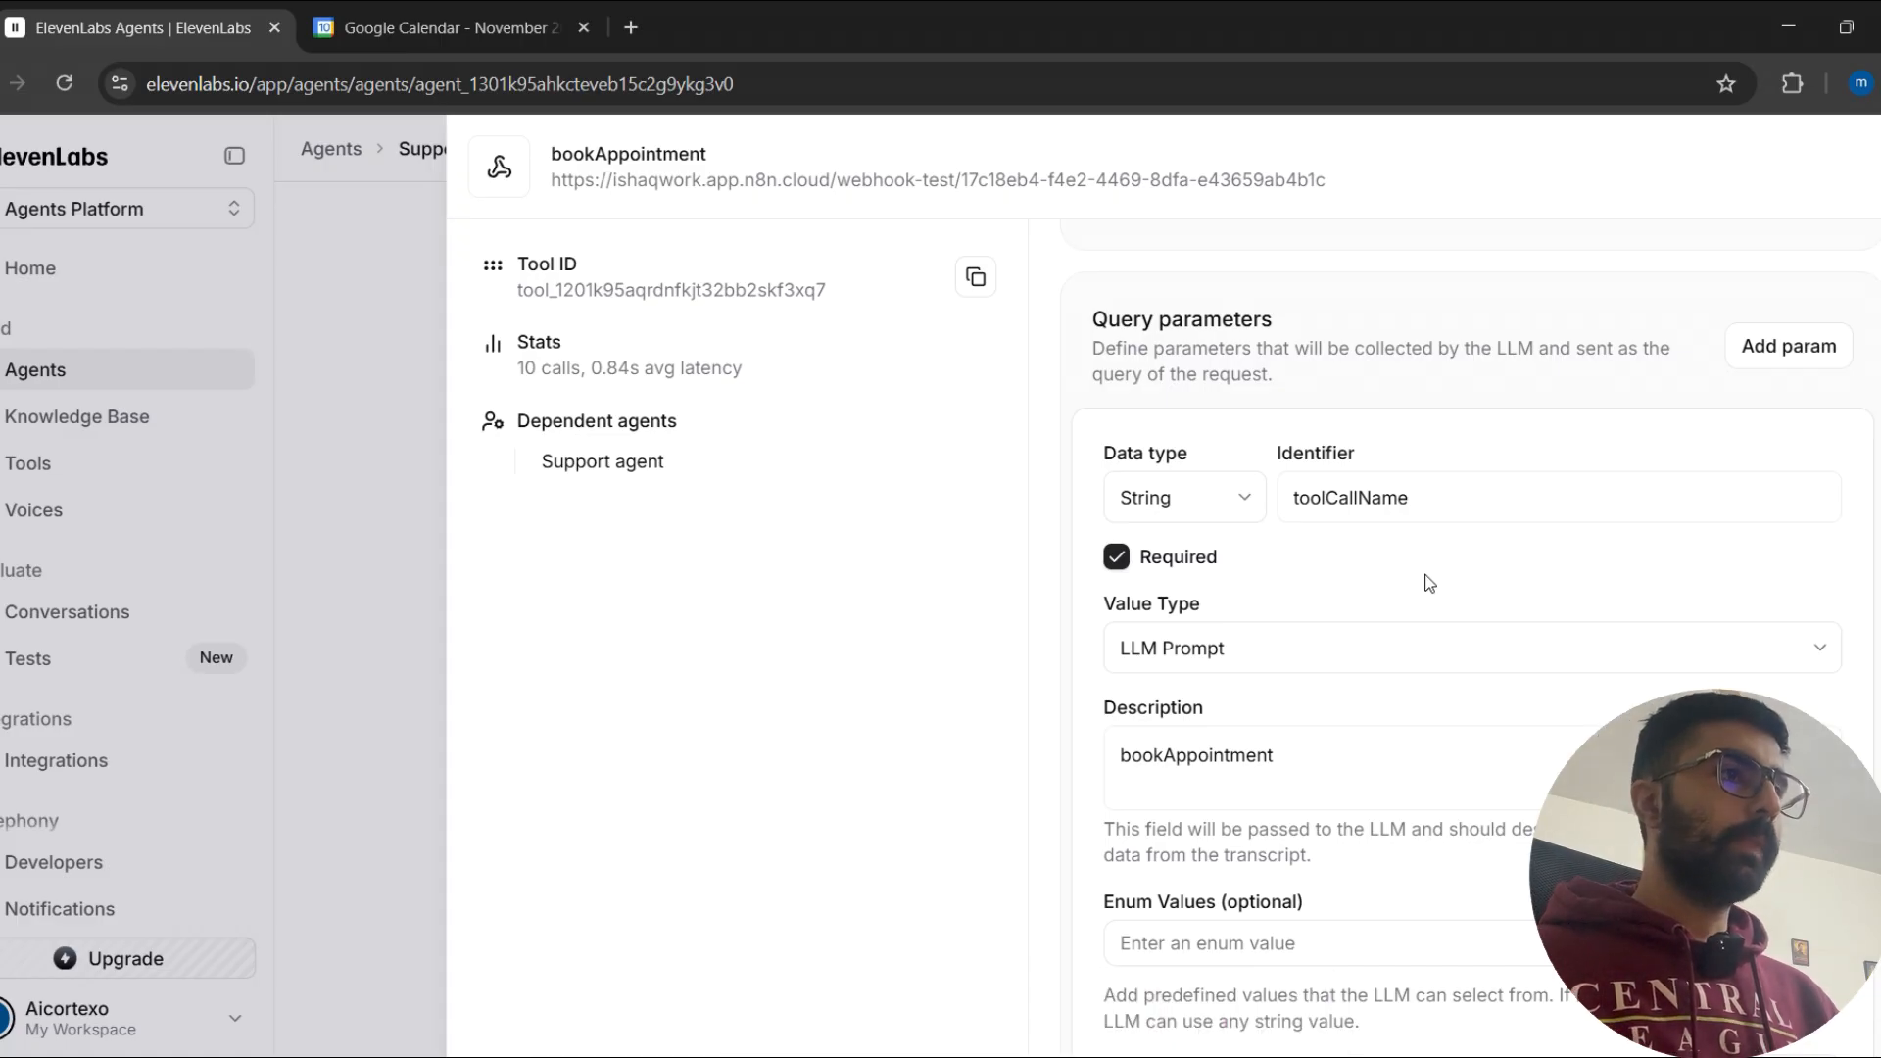
Step: Examine the body parameters' description and the email, dateTime and name properties of the bookAppointment tool
scroll(1430, 583, down, 10)
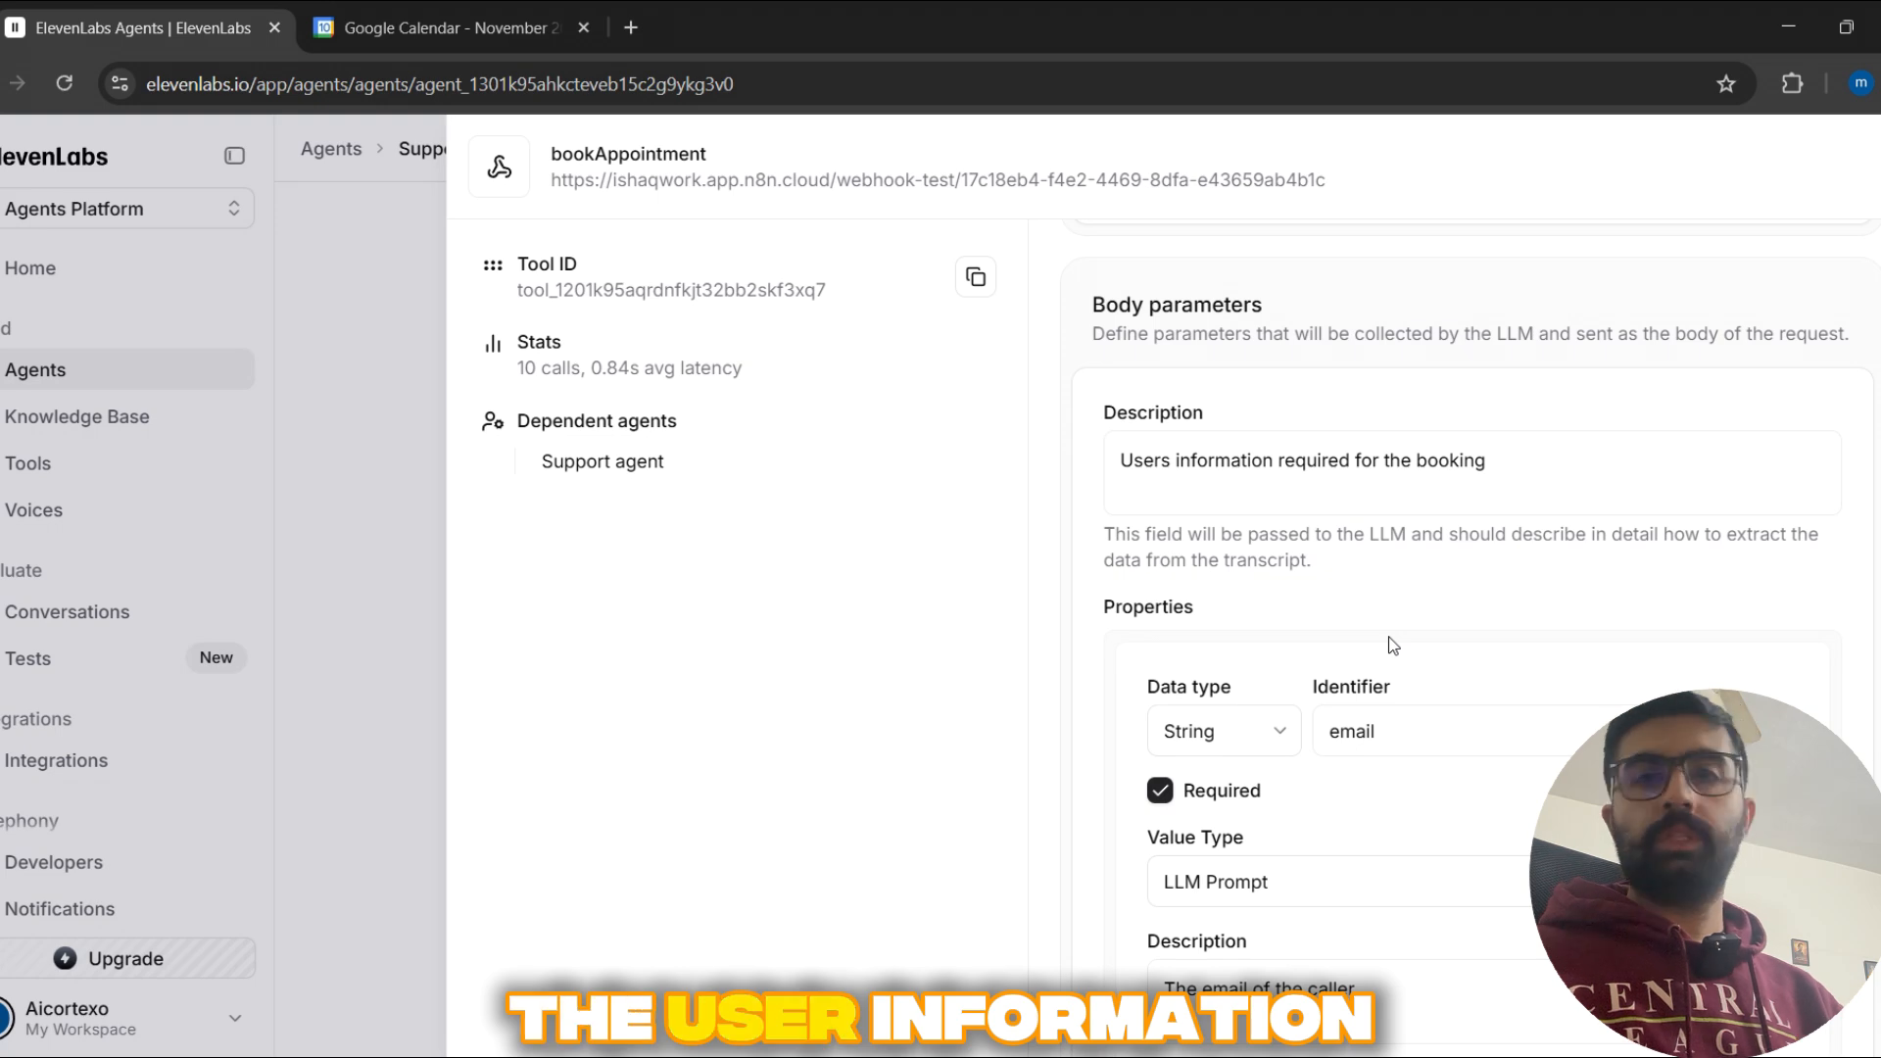
scroll(1311, 445, down, 1)
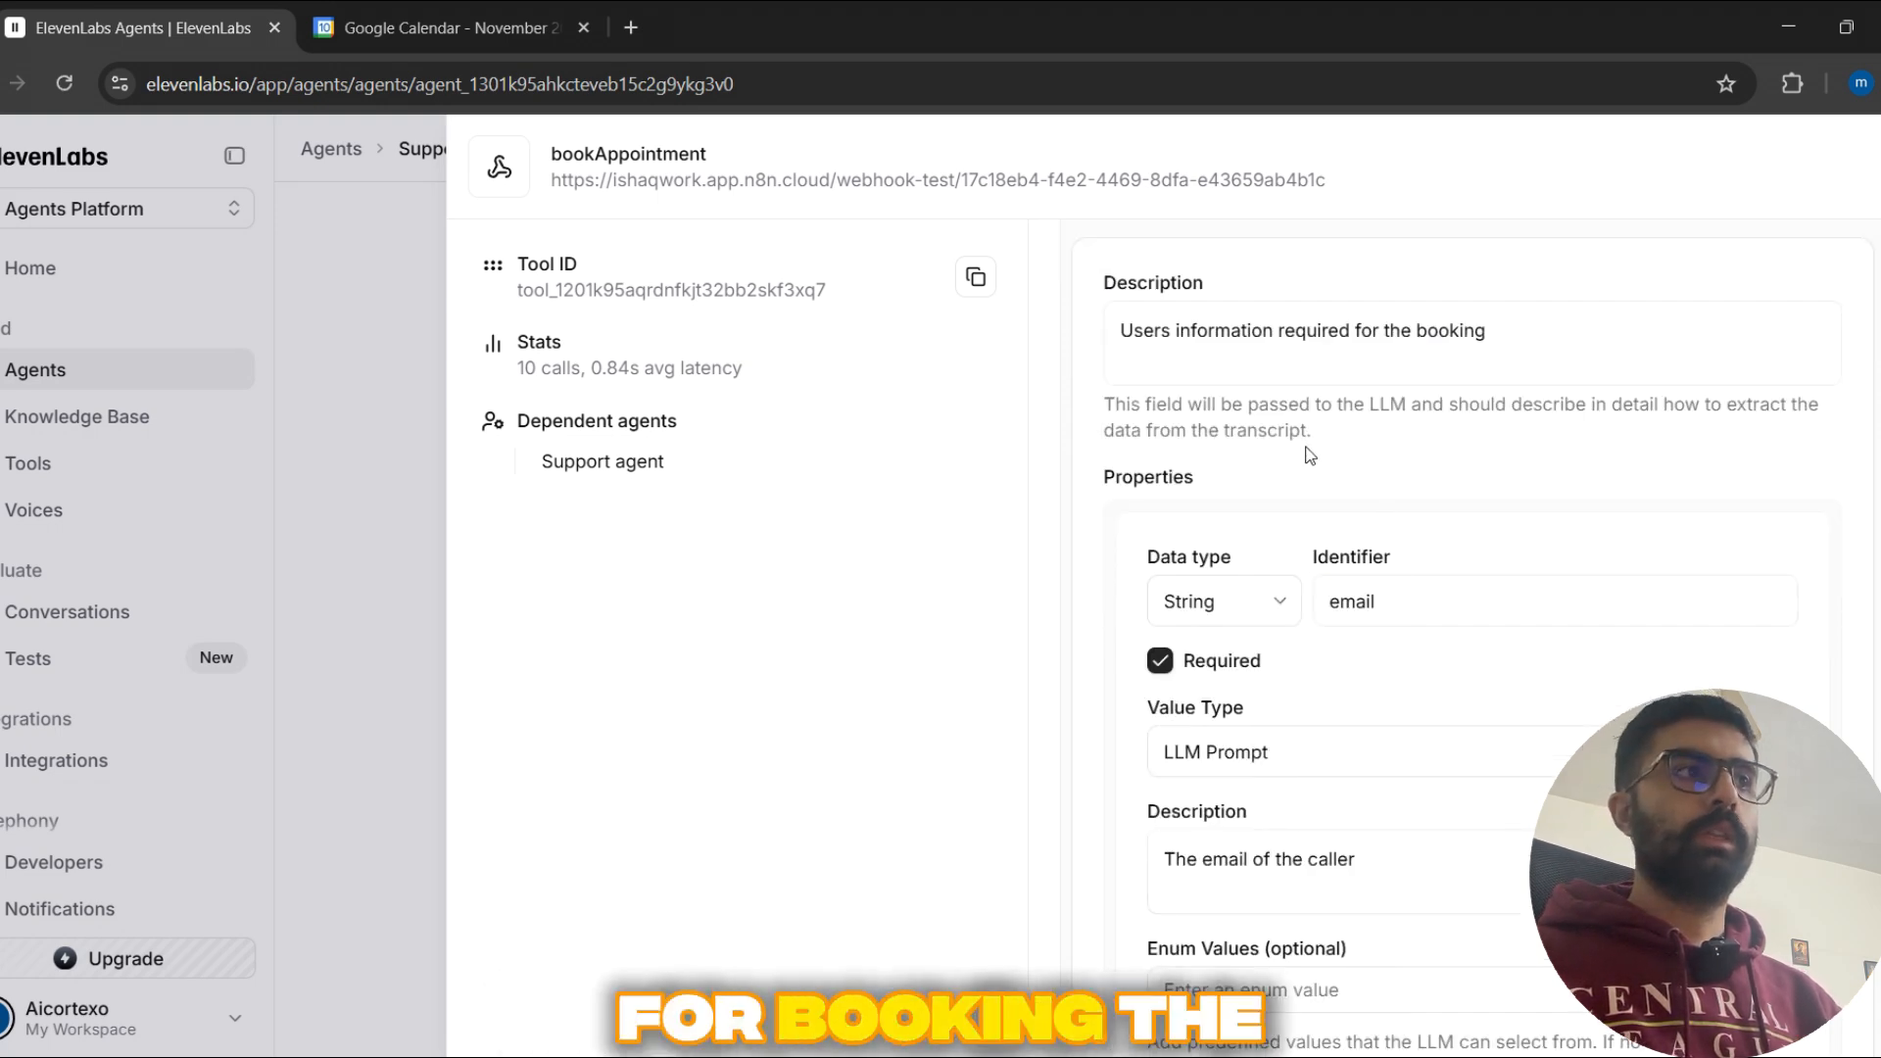
scroll(1303, 453, up, 3)
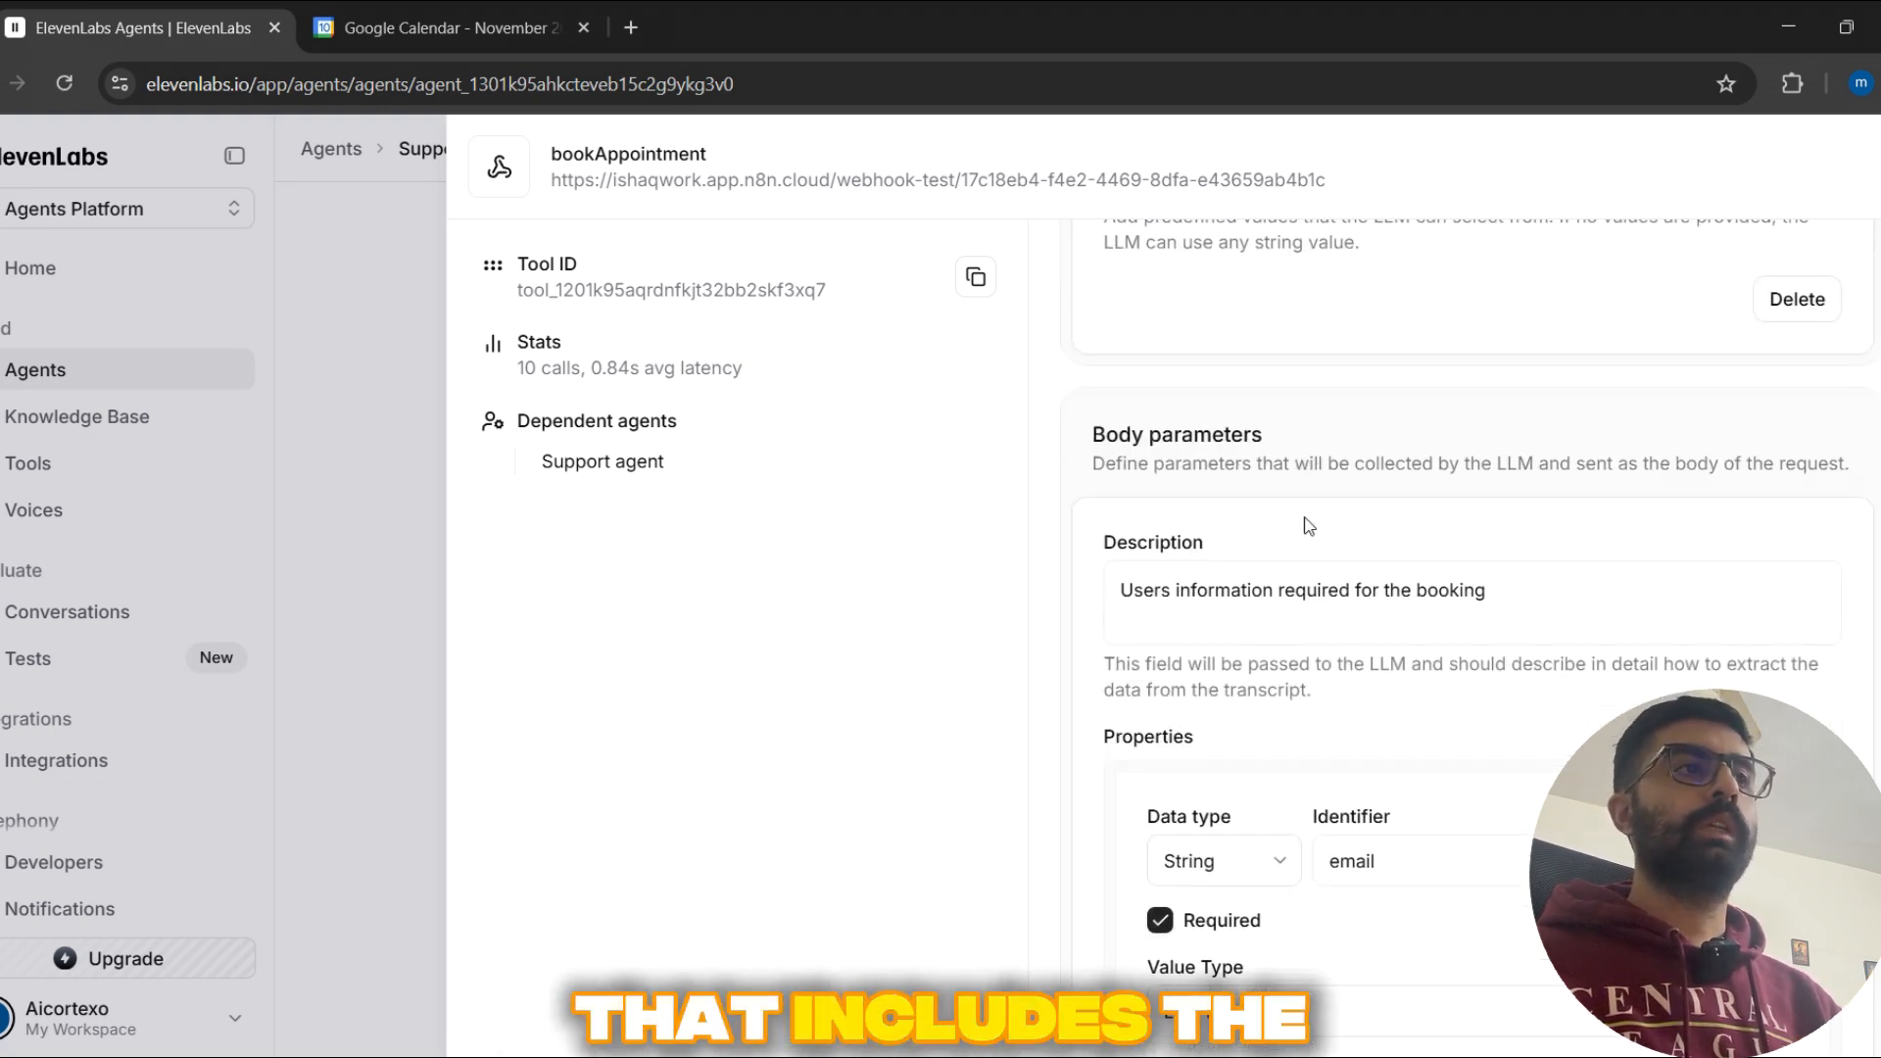
scroll(1350, 518, down, 4)
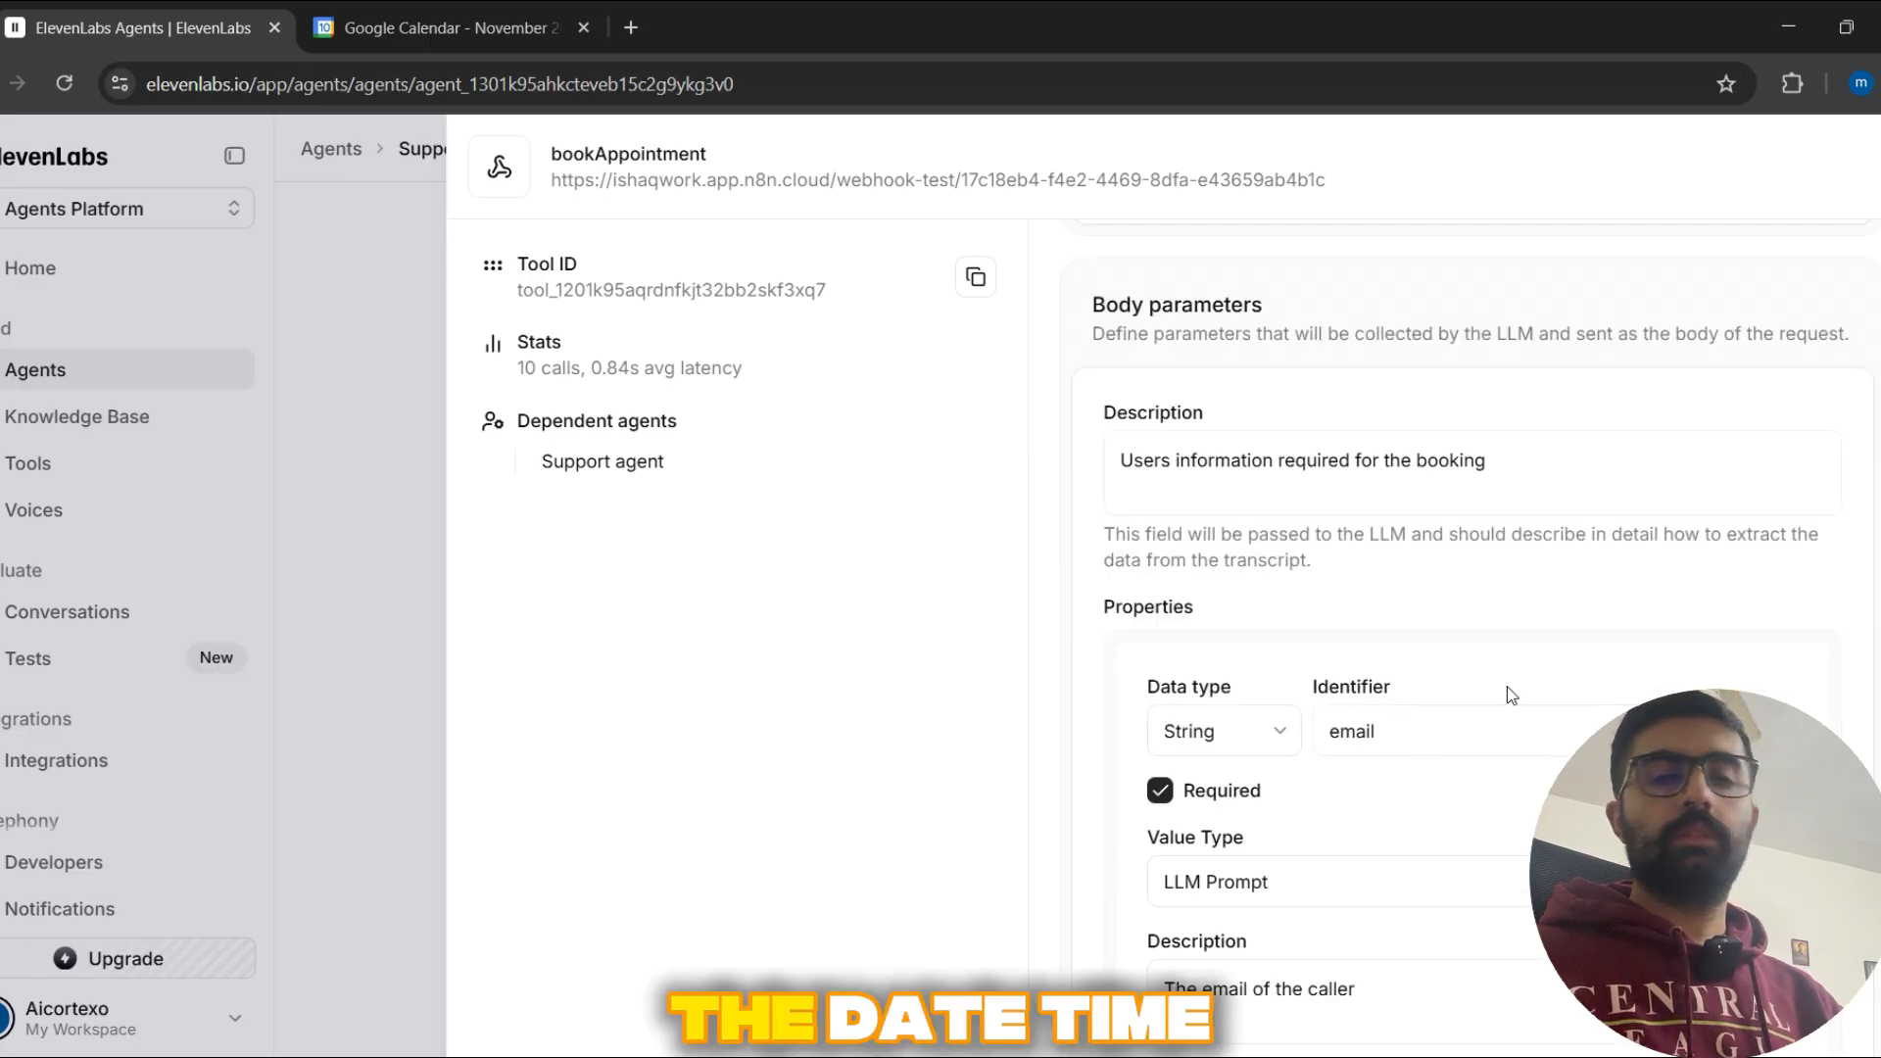
scroll(1511, 696, down, 4)
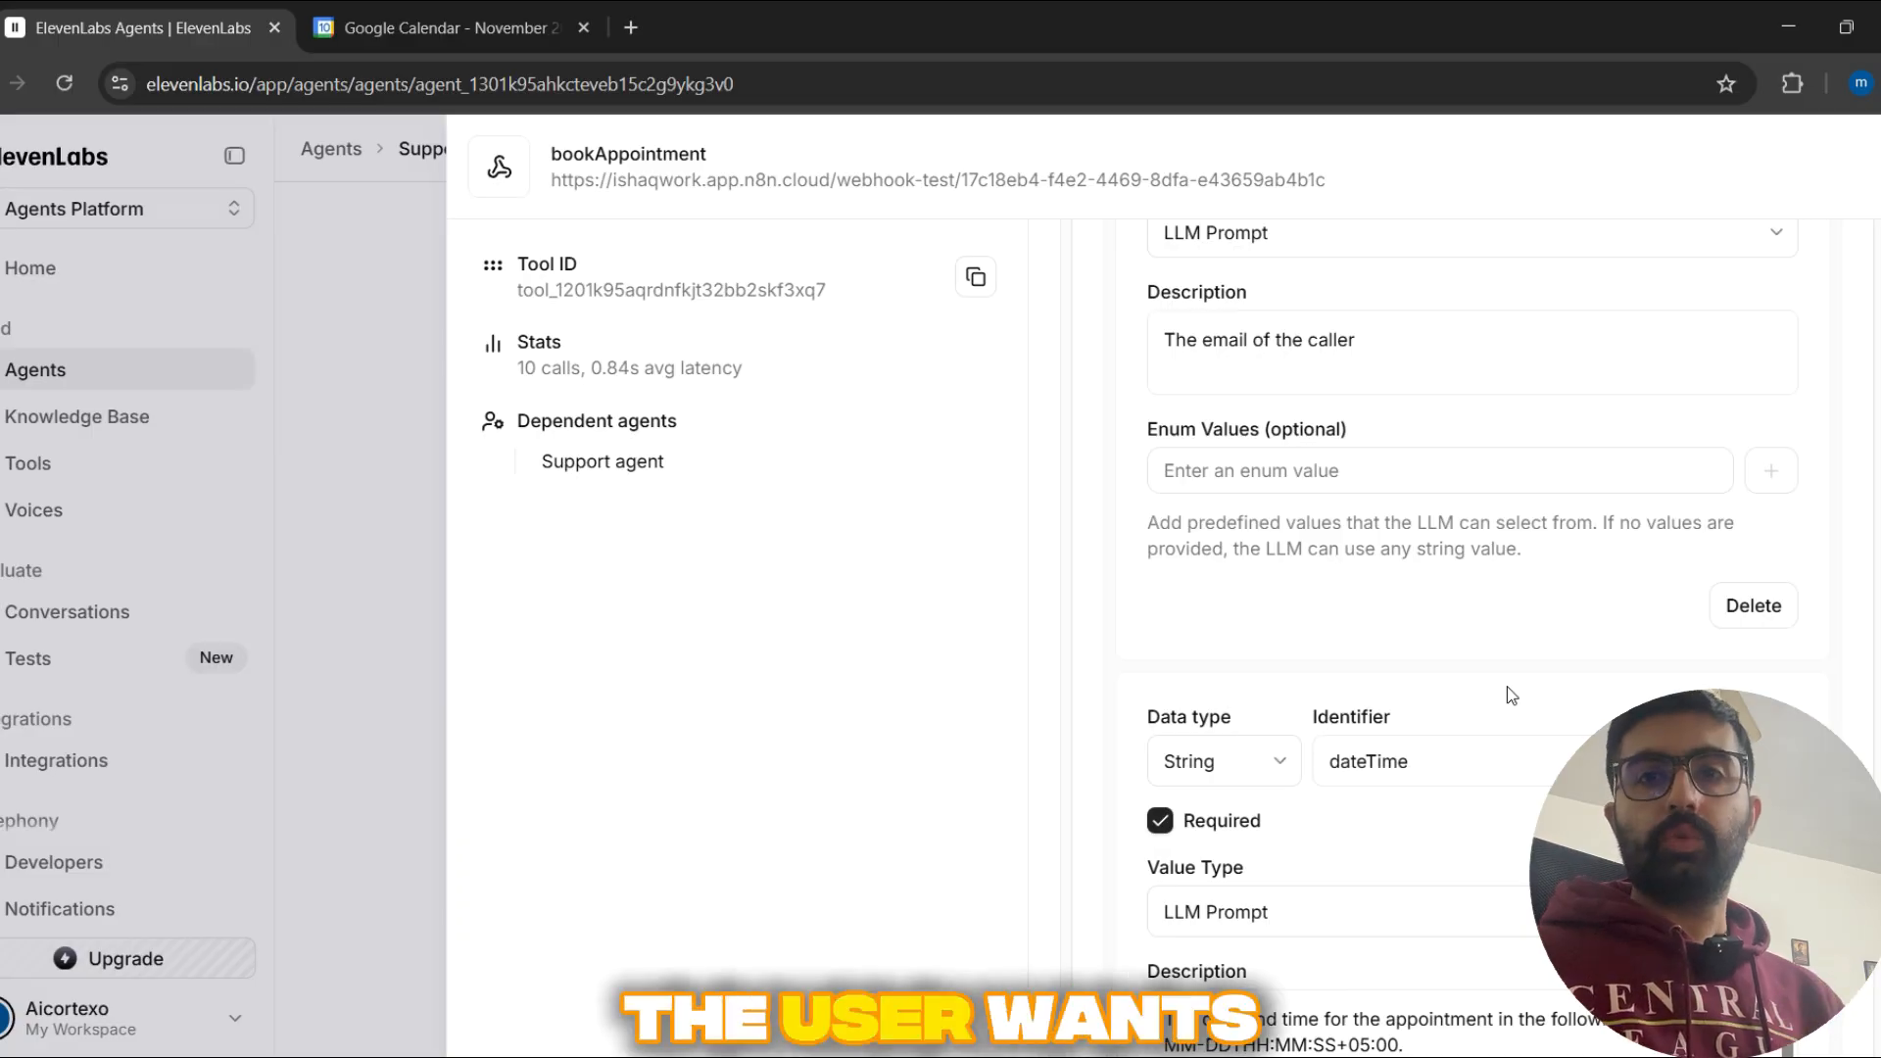
scroll(1529, 649, down, 3)
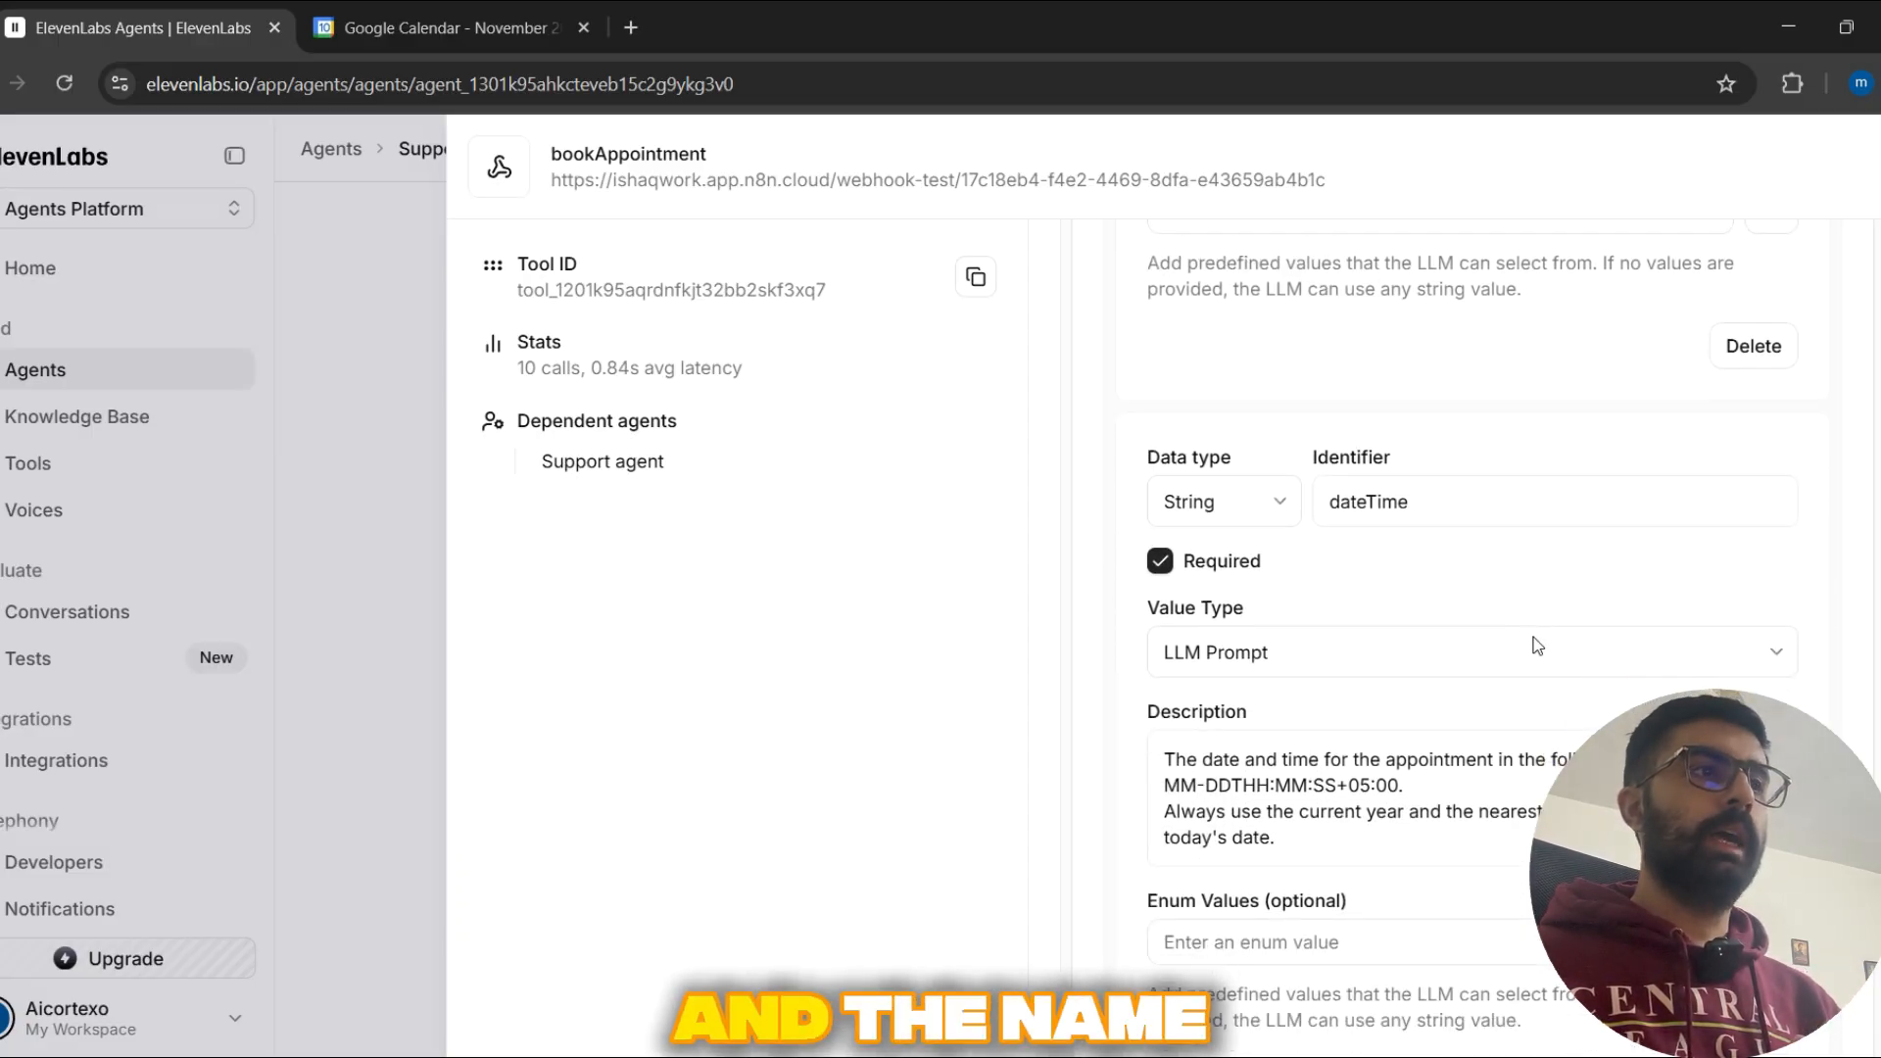
scroll(1514, 605, down, 5)
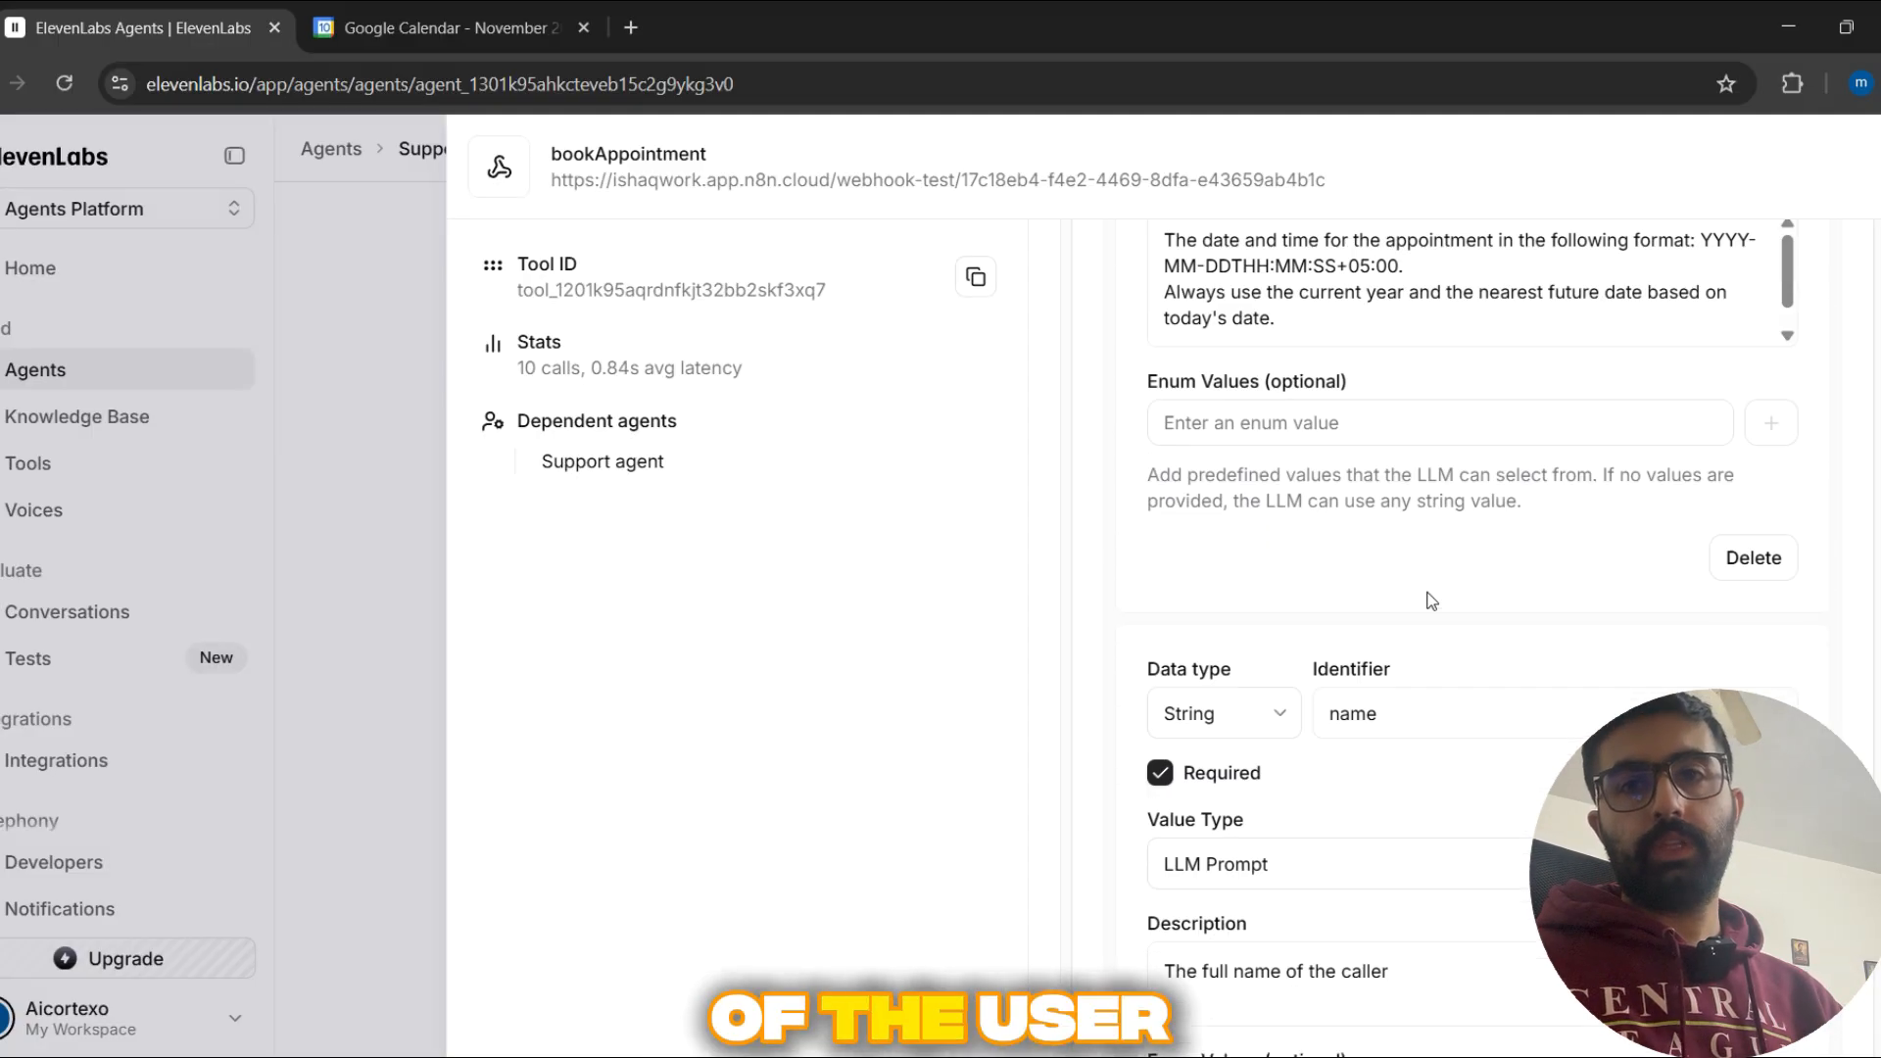
Step: Review the dateTime format description and the name property again, and return to the tool's query parameters
scroll(1432, 601, up, 3)
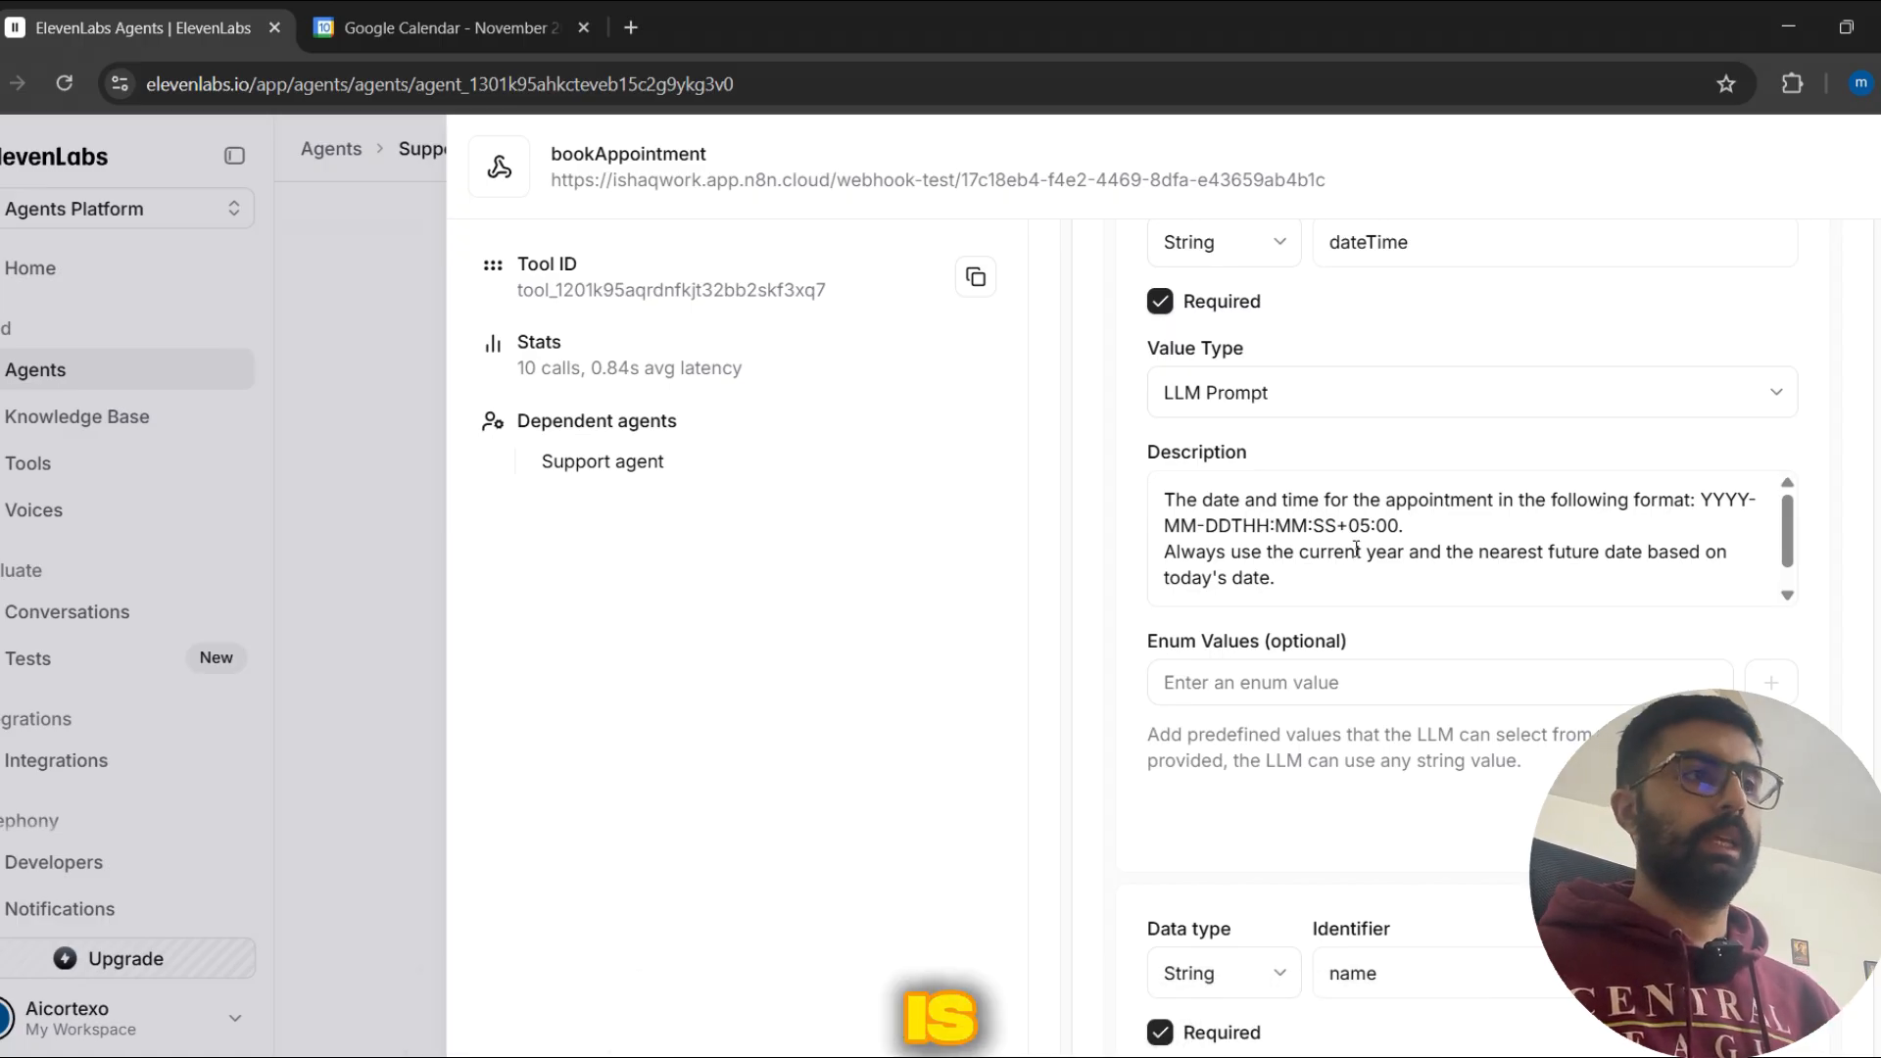
scroll(1354, 550, down, 4)
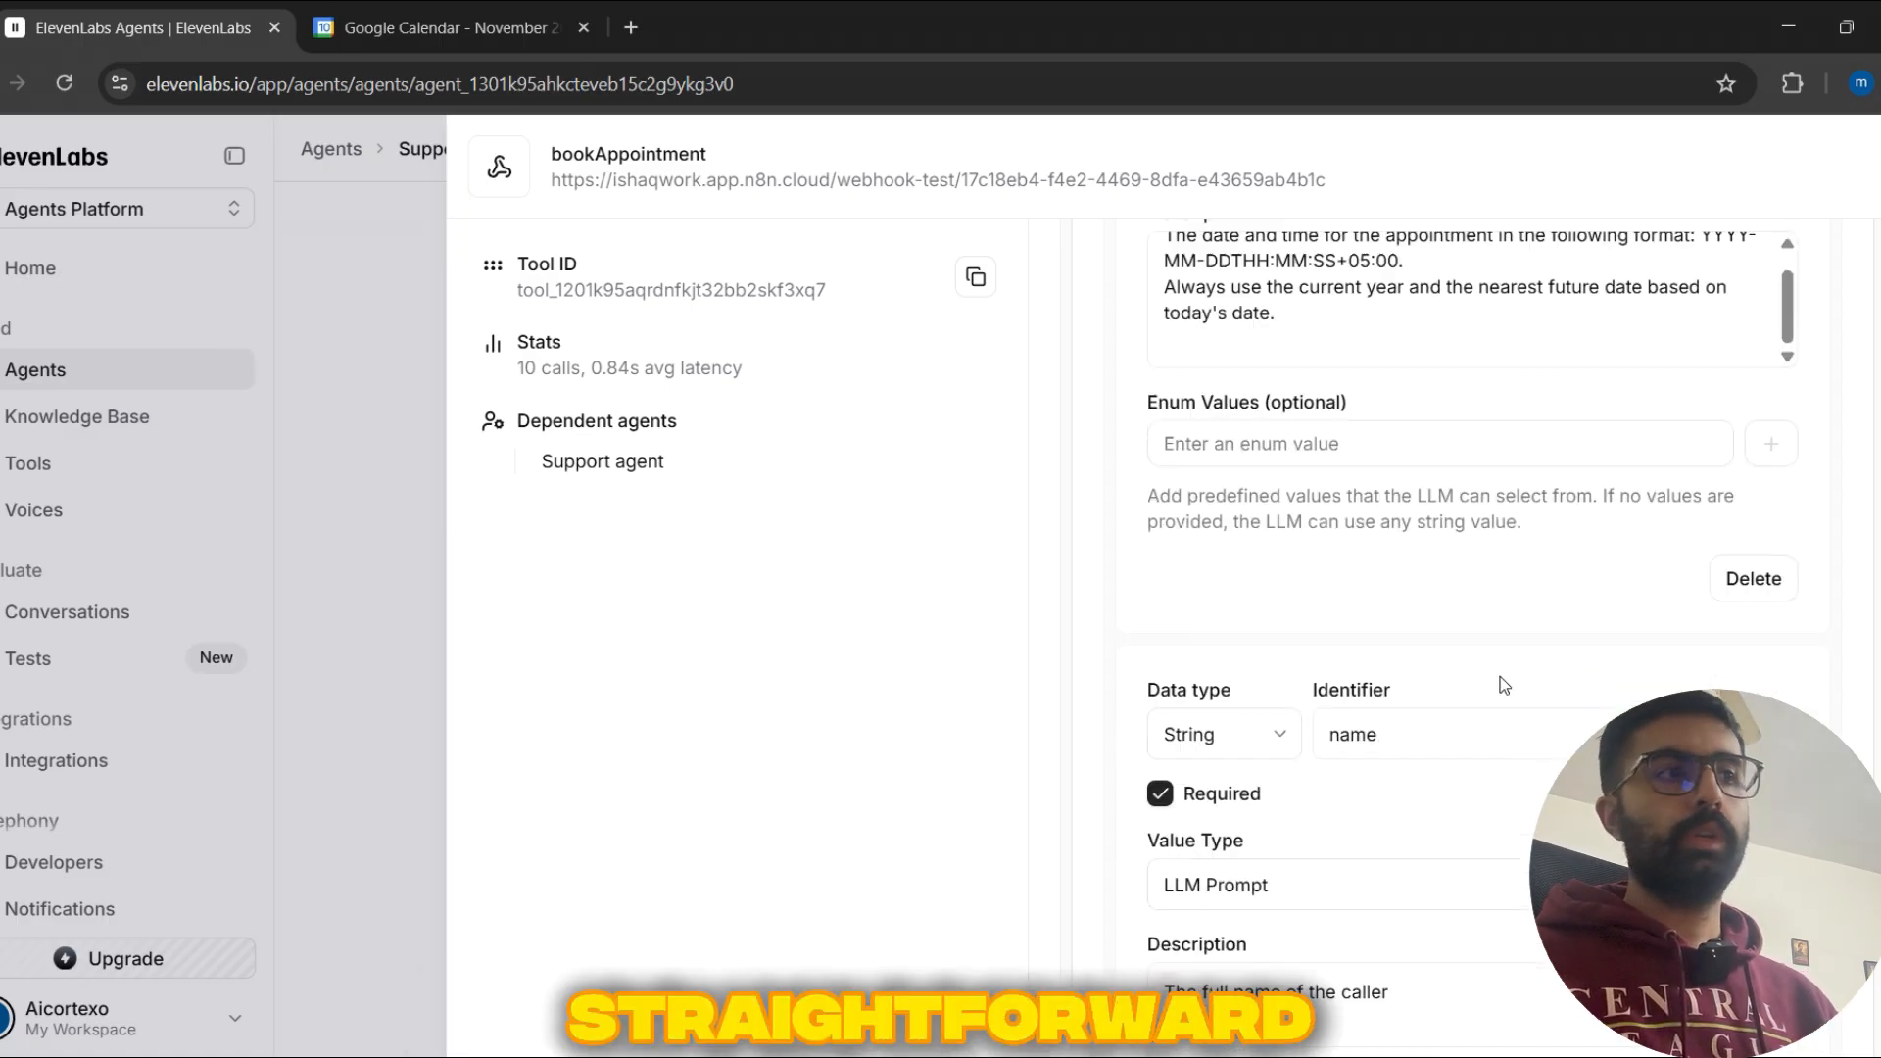
scroll(1504, 676, down, 4)
scroll(1486, 676, up, 2)
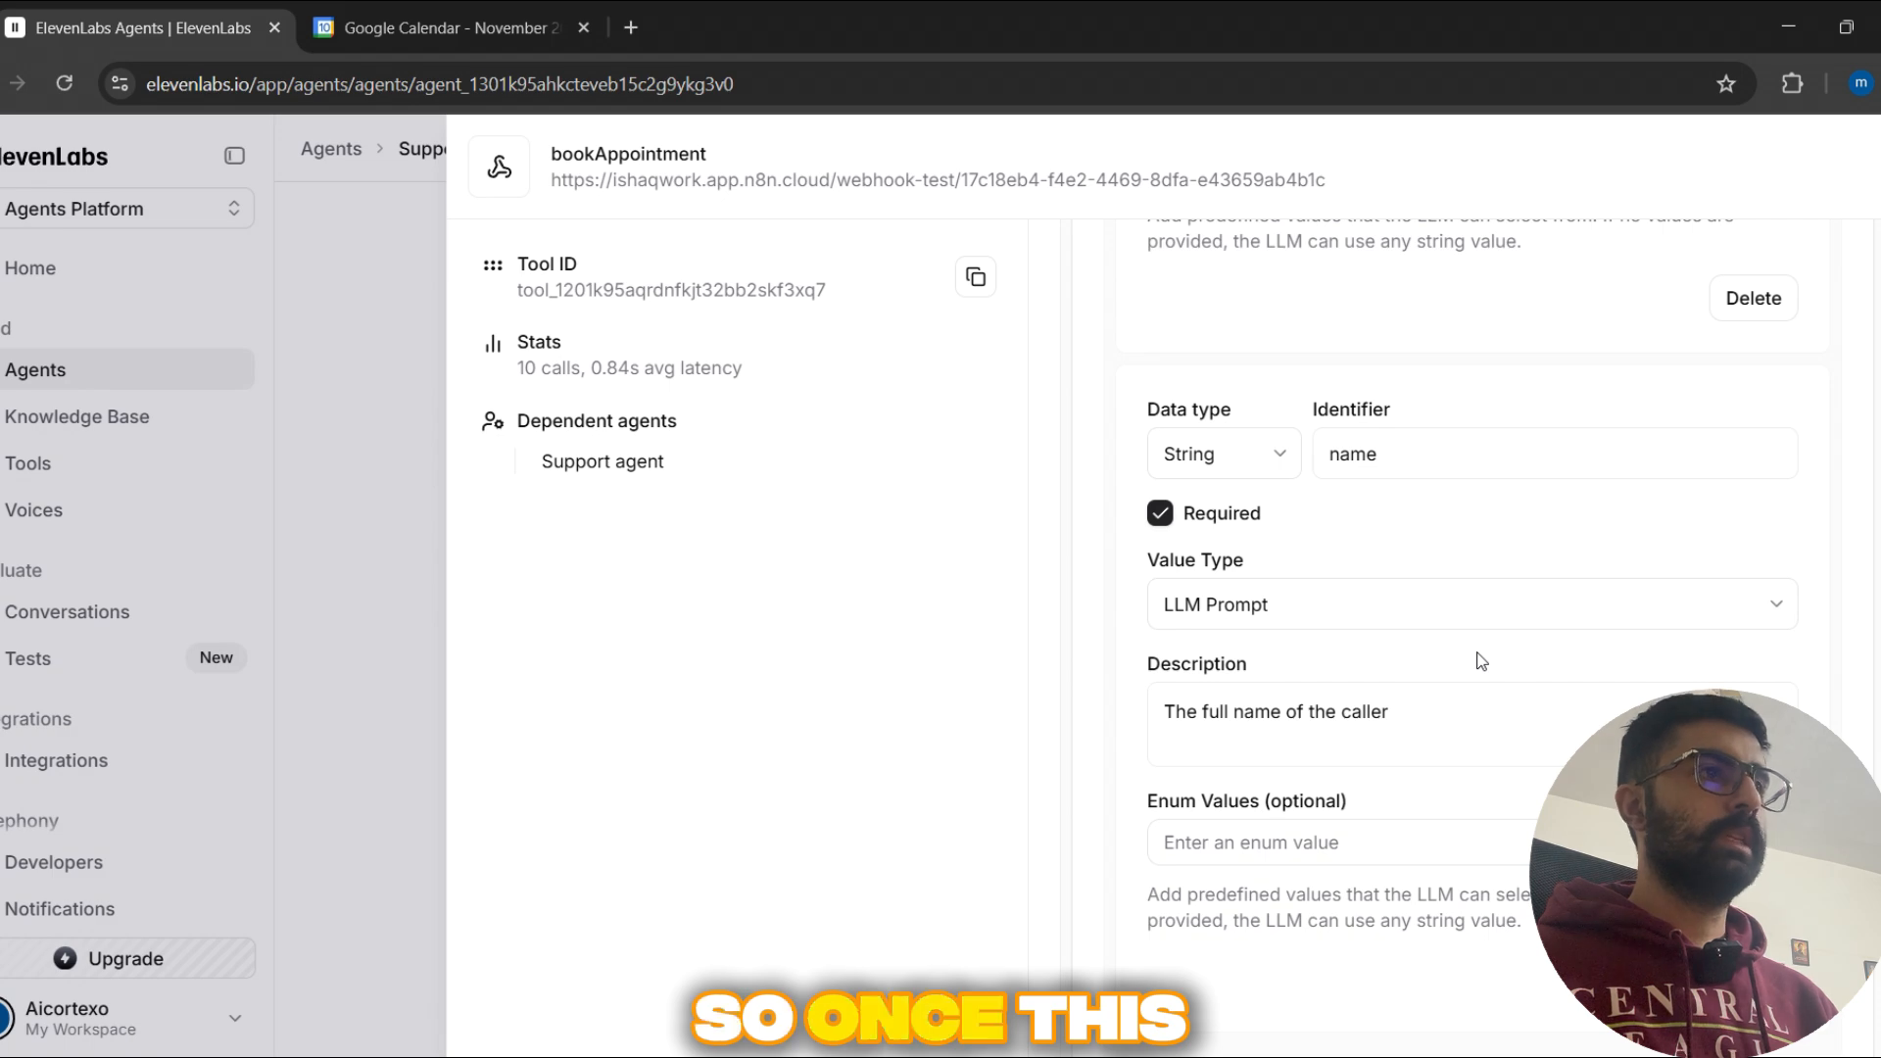
scroll(1451, 727, down, 5)
scroll(1450, 727, up, 15)
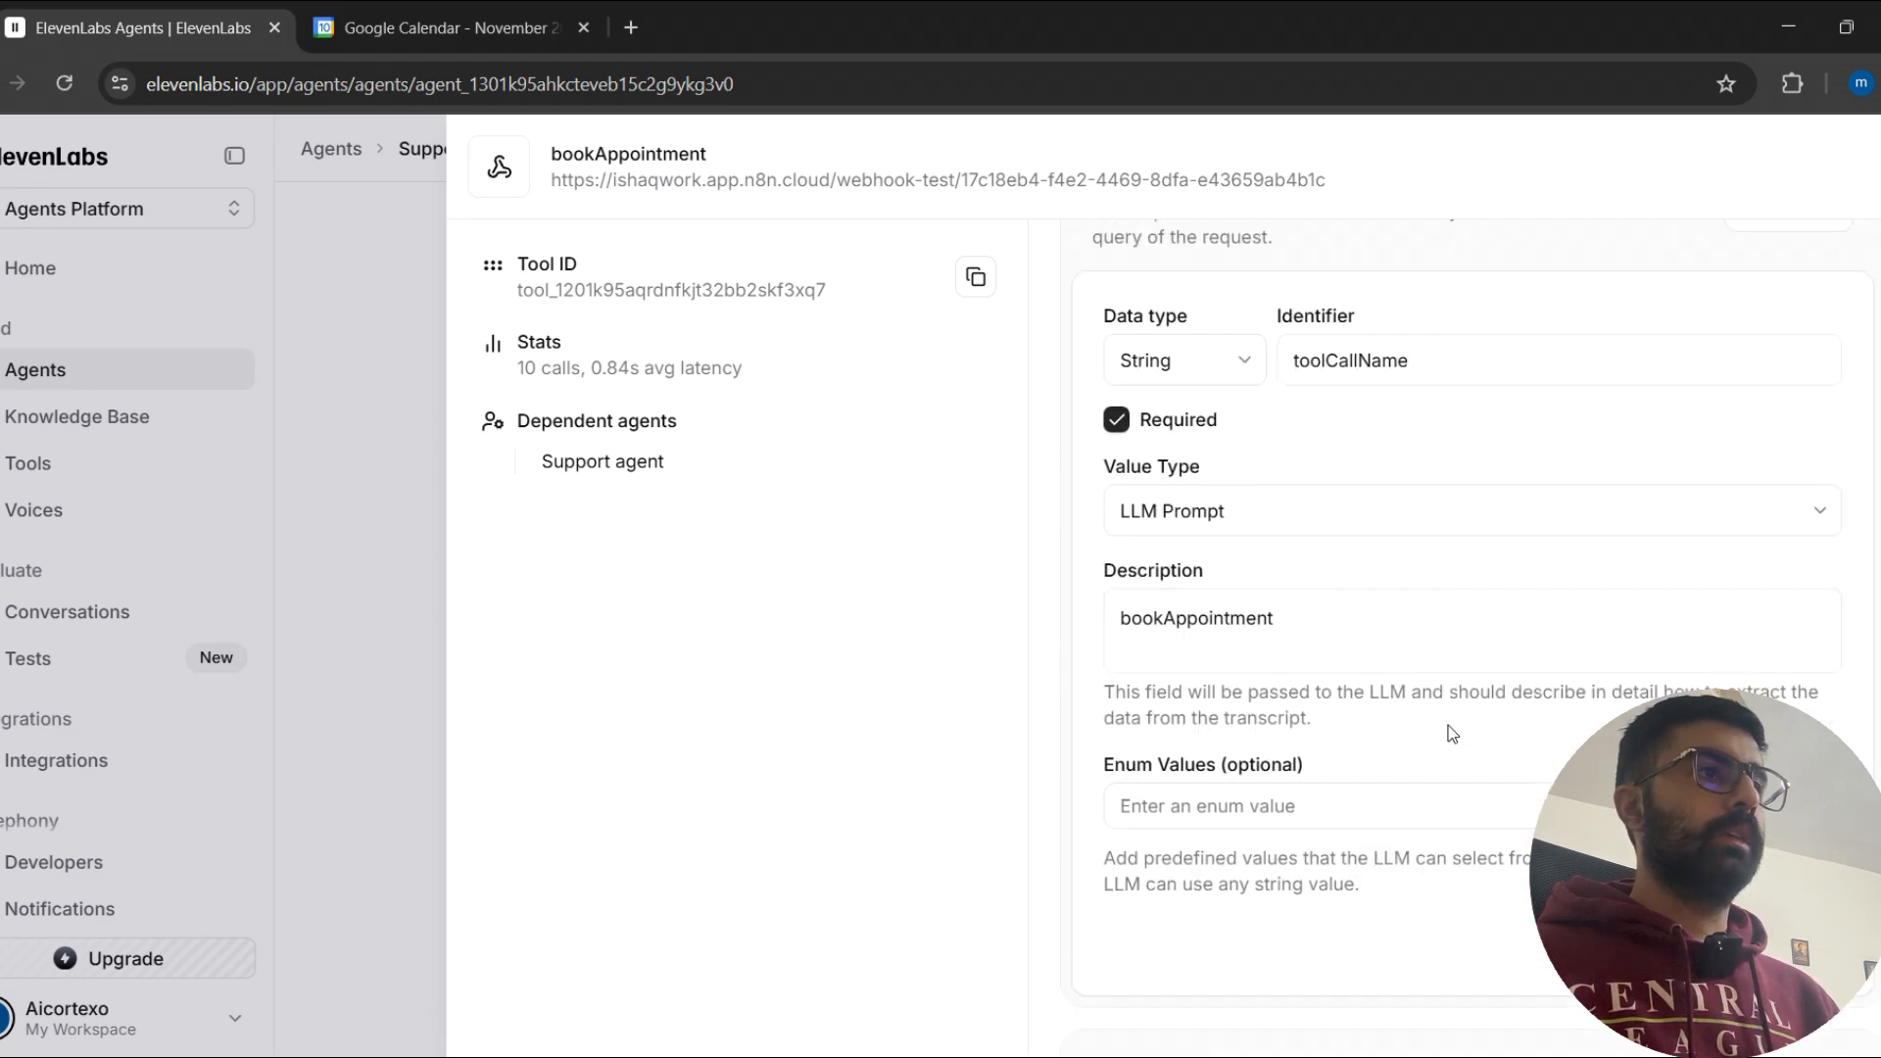
scroll(1451, 731, up, 8)
Step: Switch to n8n, open the Webhook node to check its test URL, and return to ElevenLabs
key(alt+Tab)
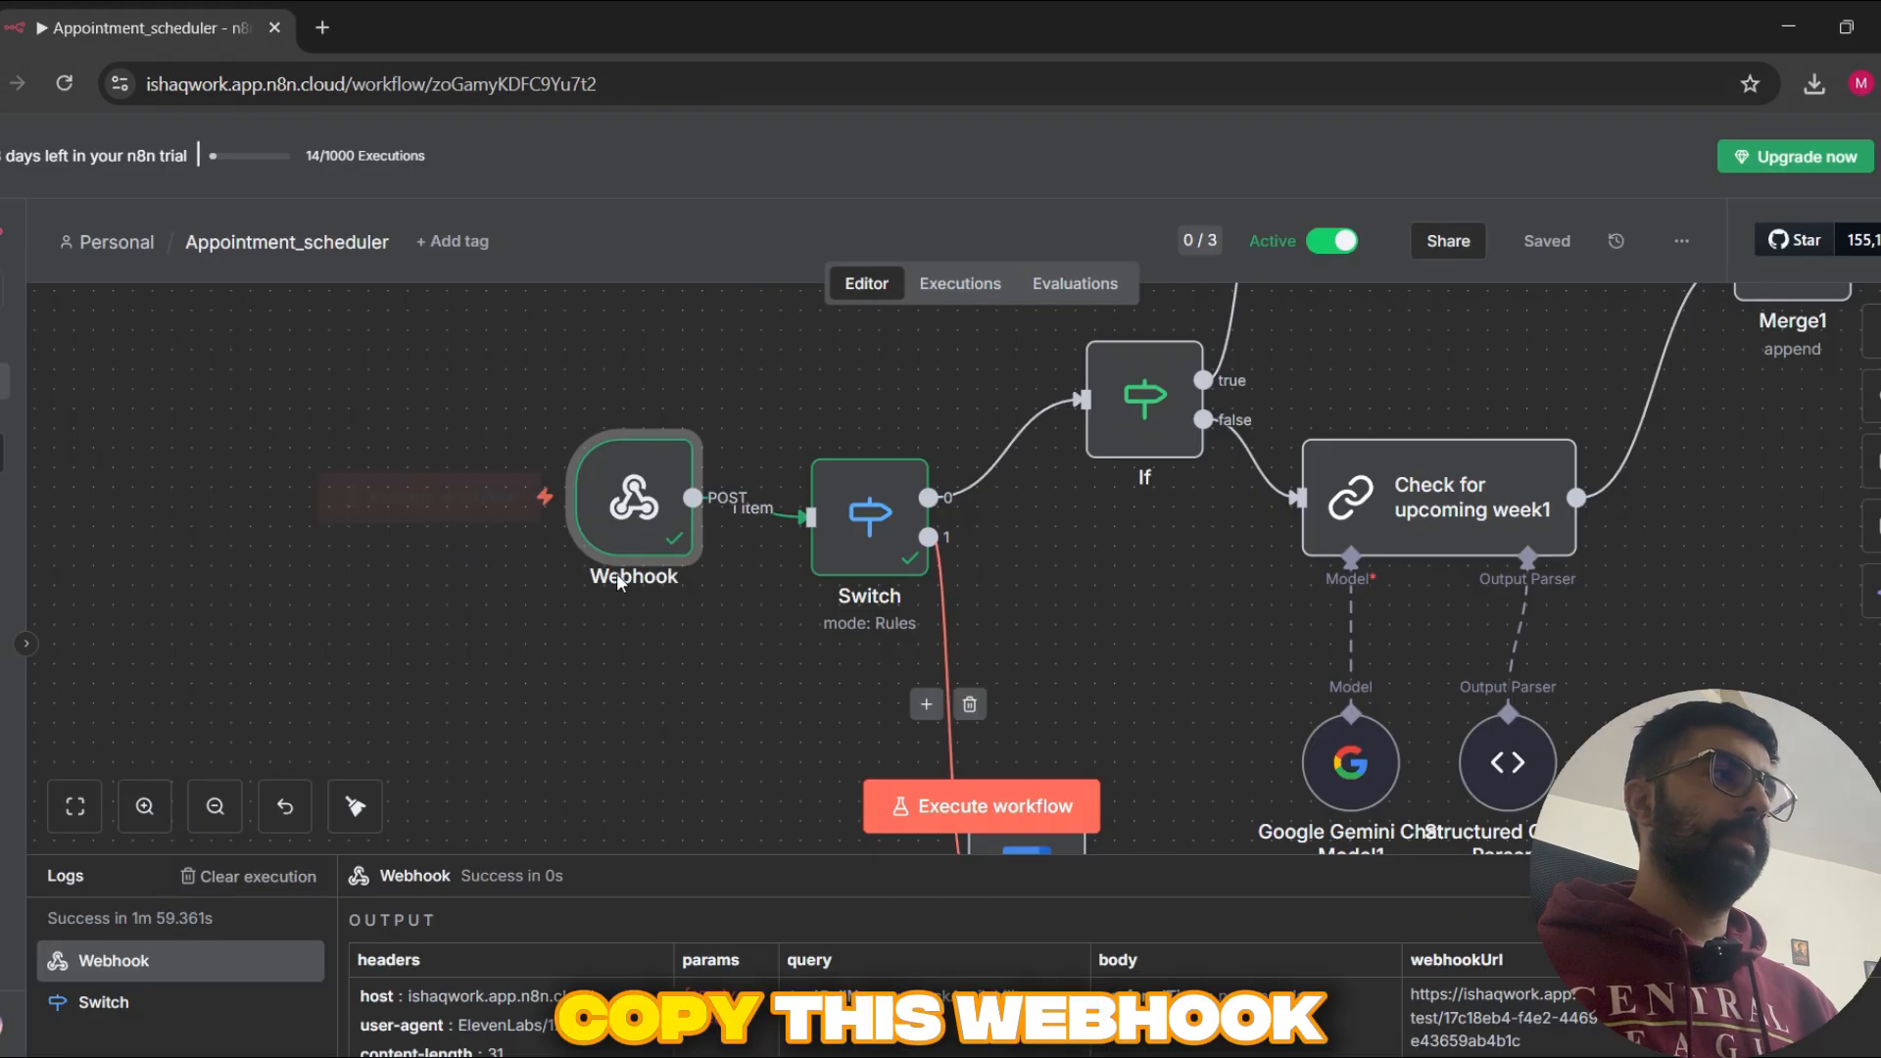
double_click(600, 507)
key(alt+Tab)
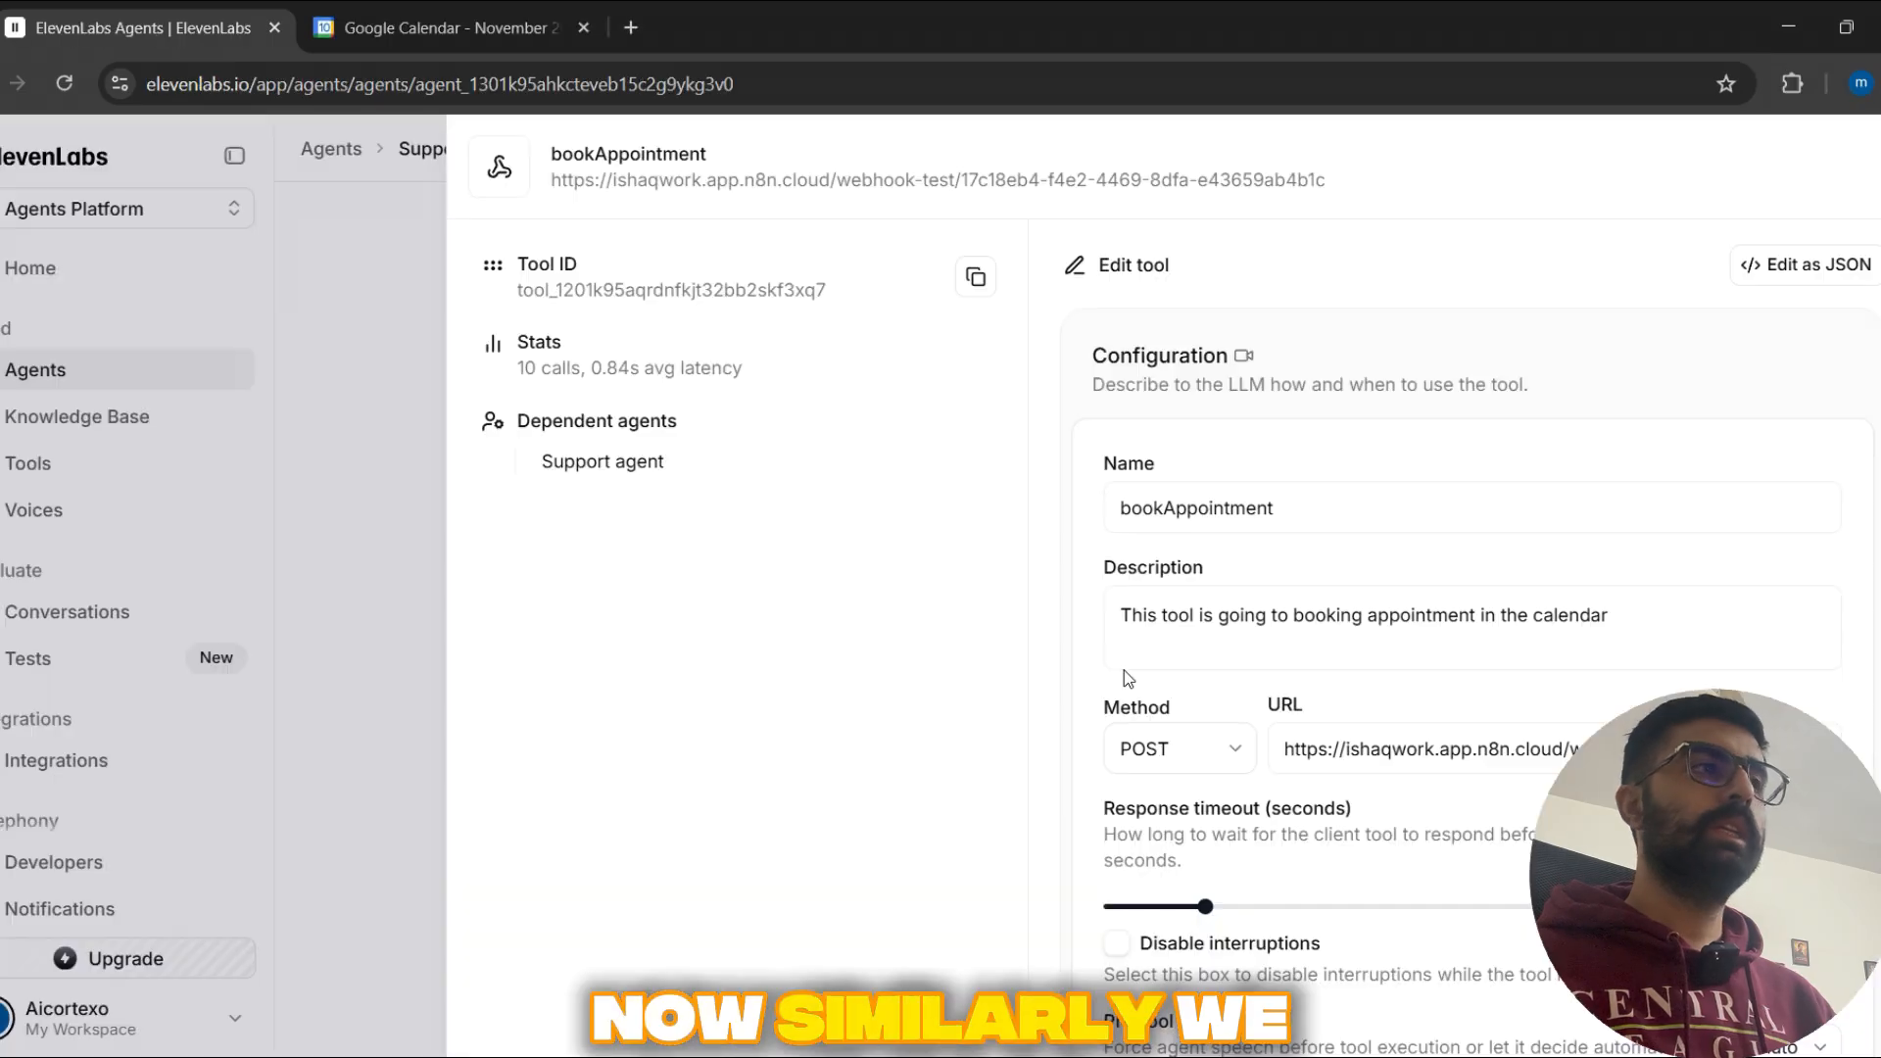
Step: Close the bookAppointment tool and open the checkAvailability custom tool
click(338, 545)
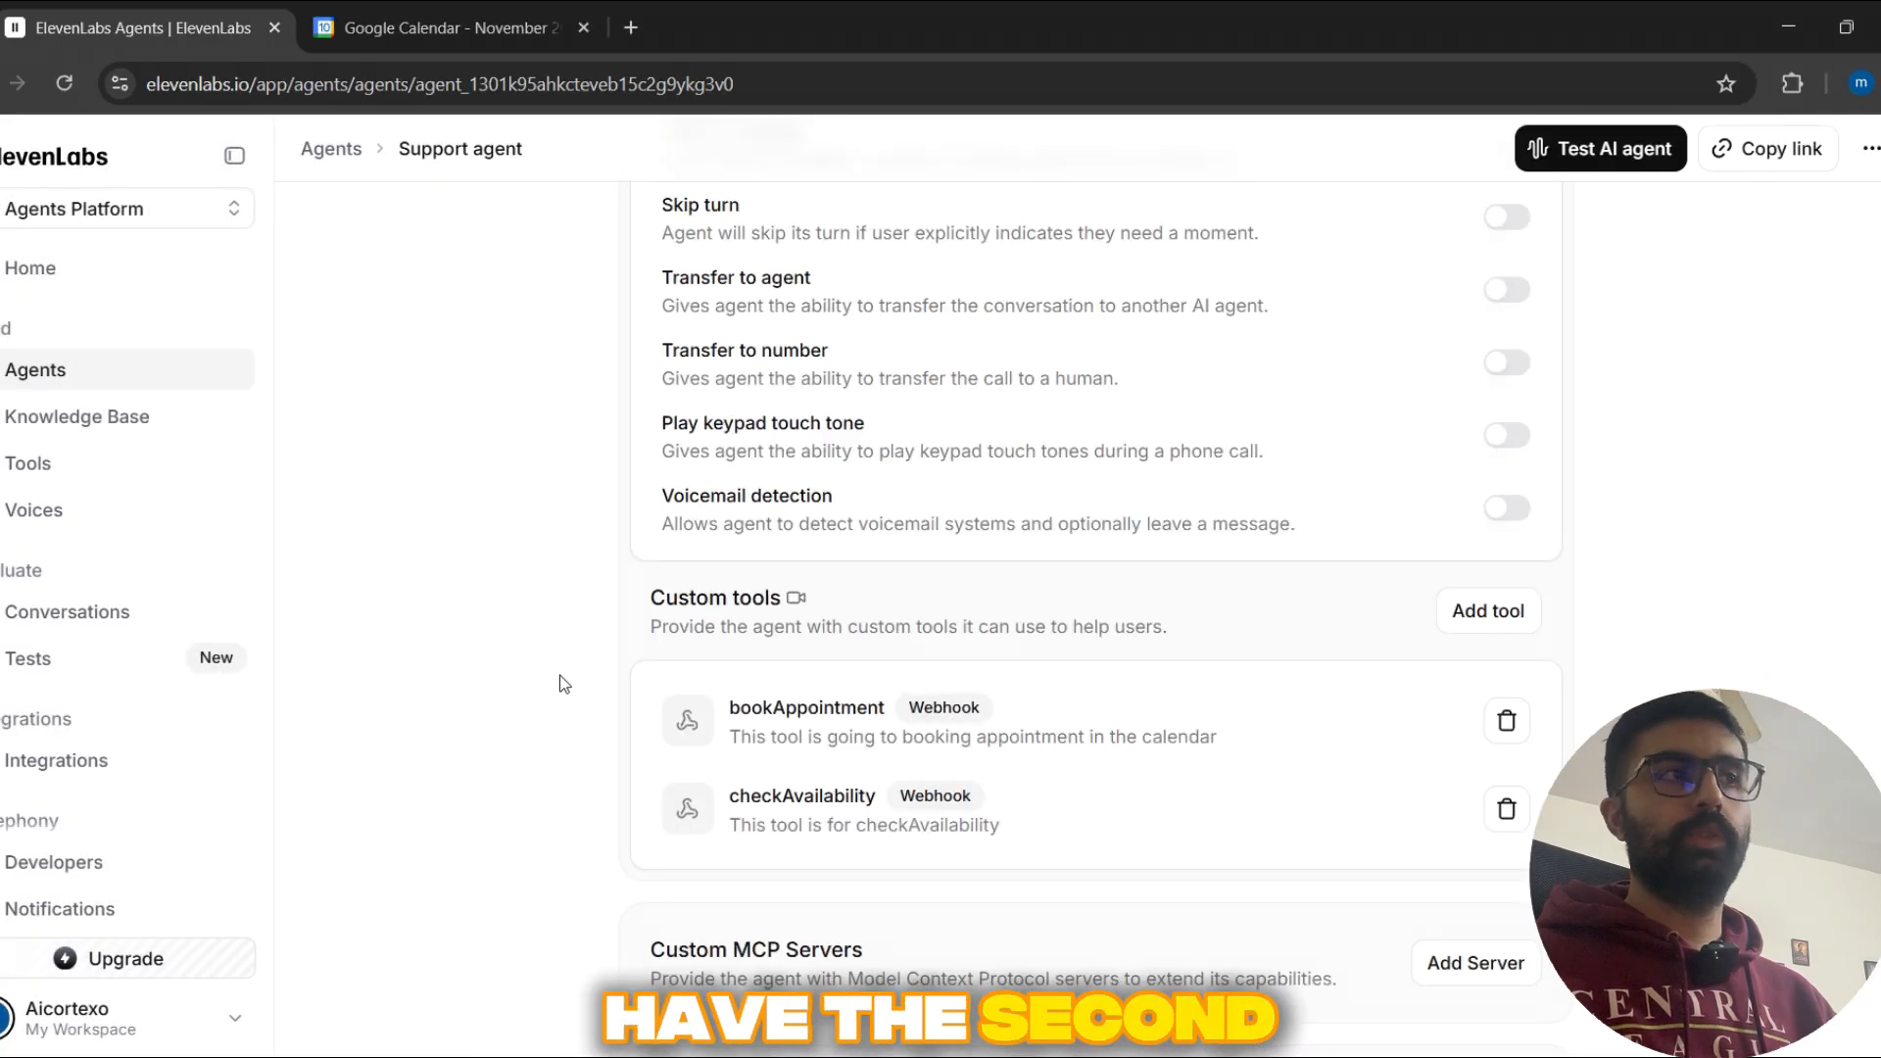
scroll(862, 686, down, 1)
click(872, 688)
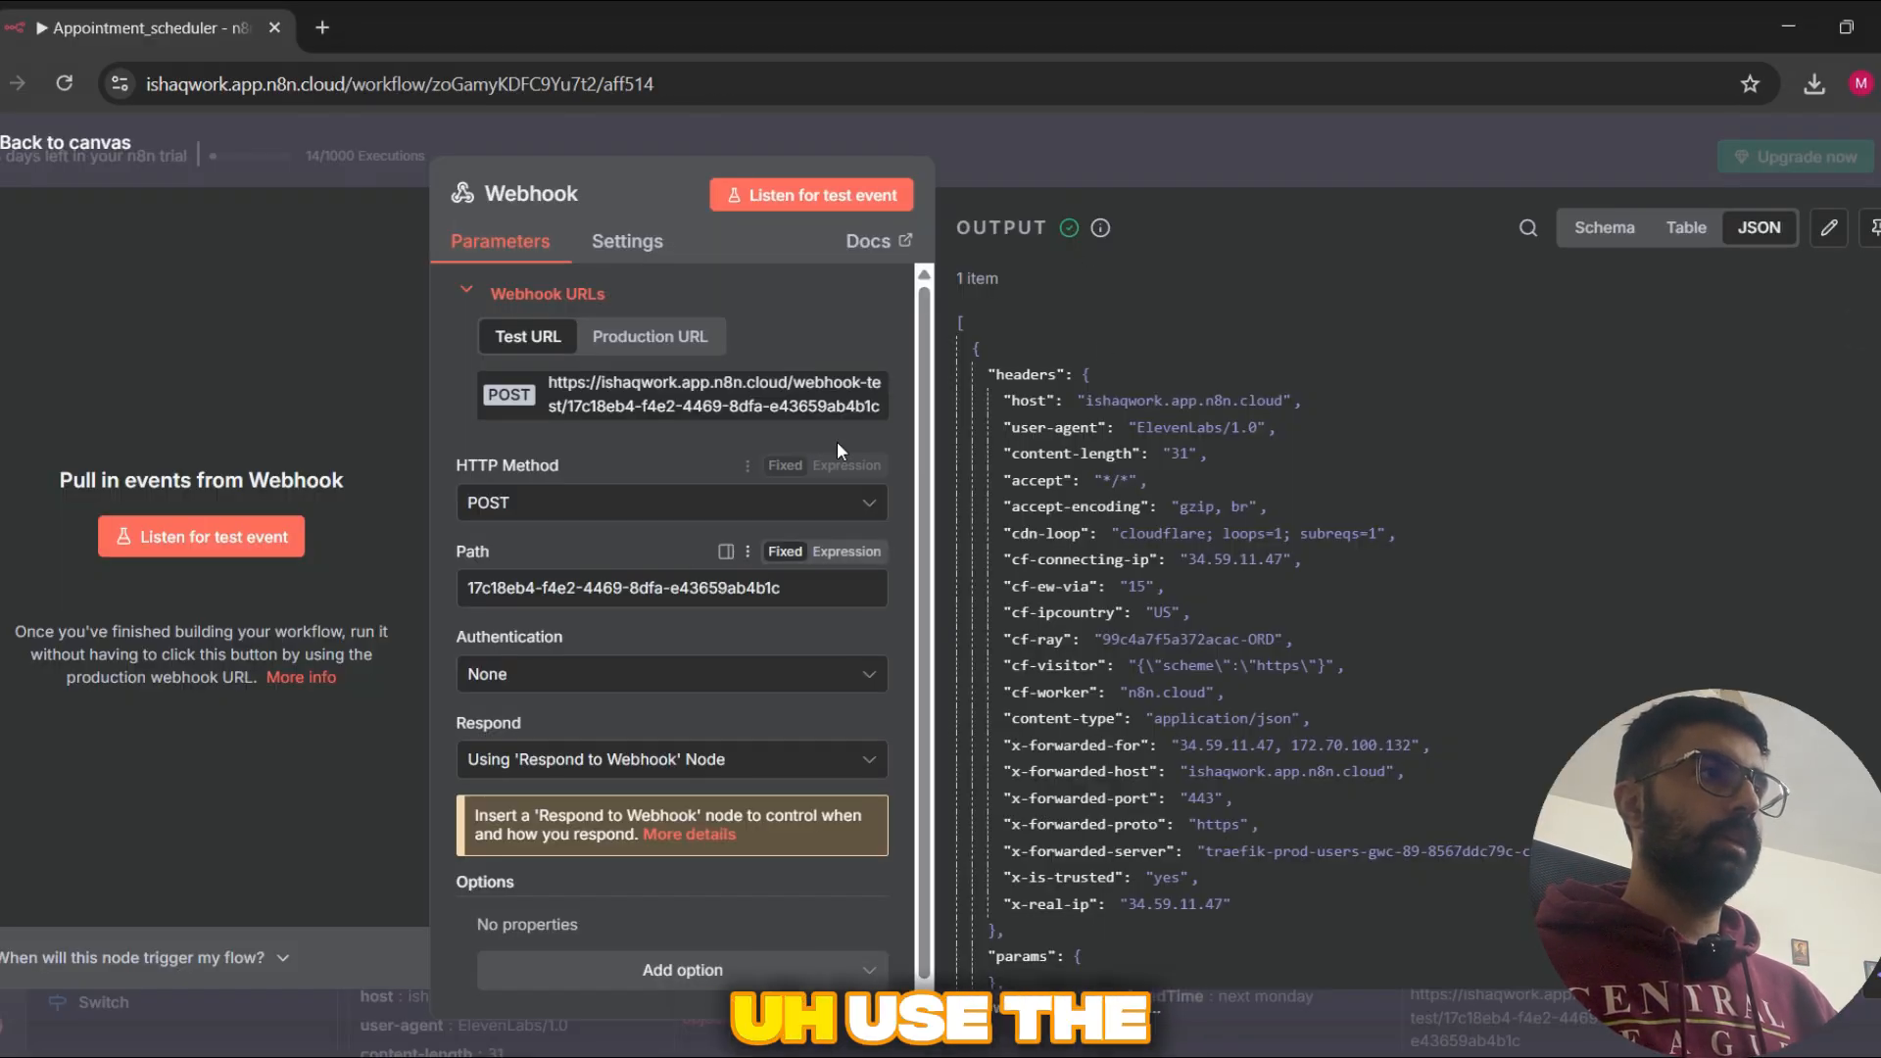
Step: Close and reopen the Webhook node to check its test URL, and switch back to ElevenLabs
click(1335, 169)
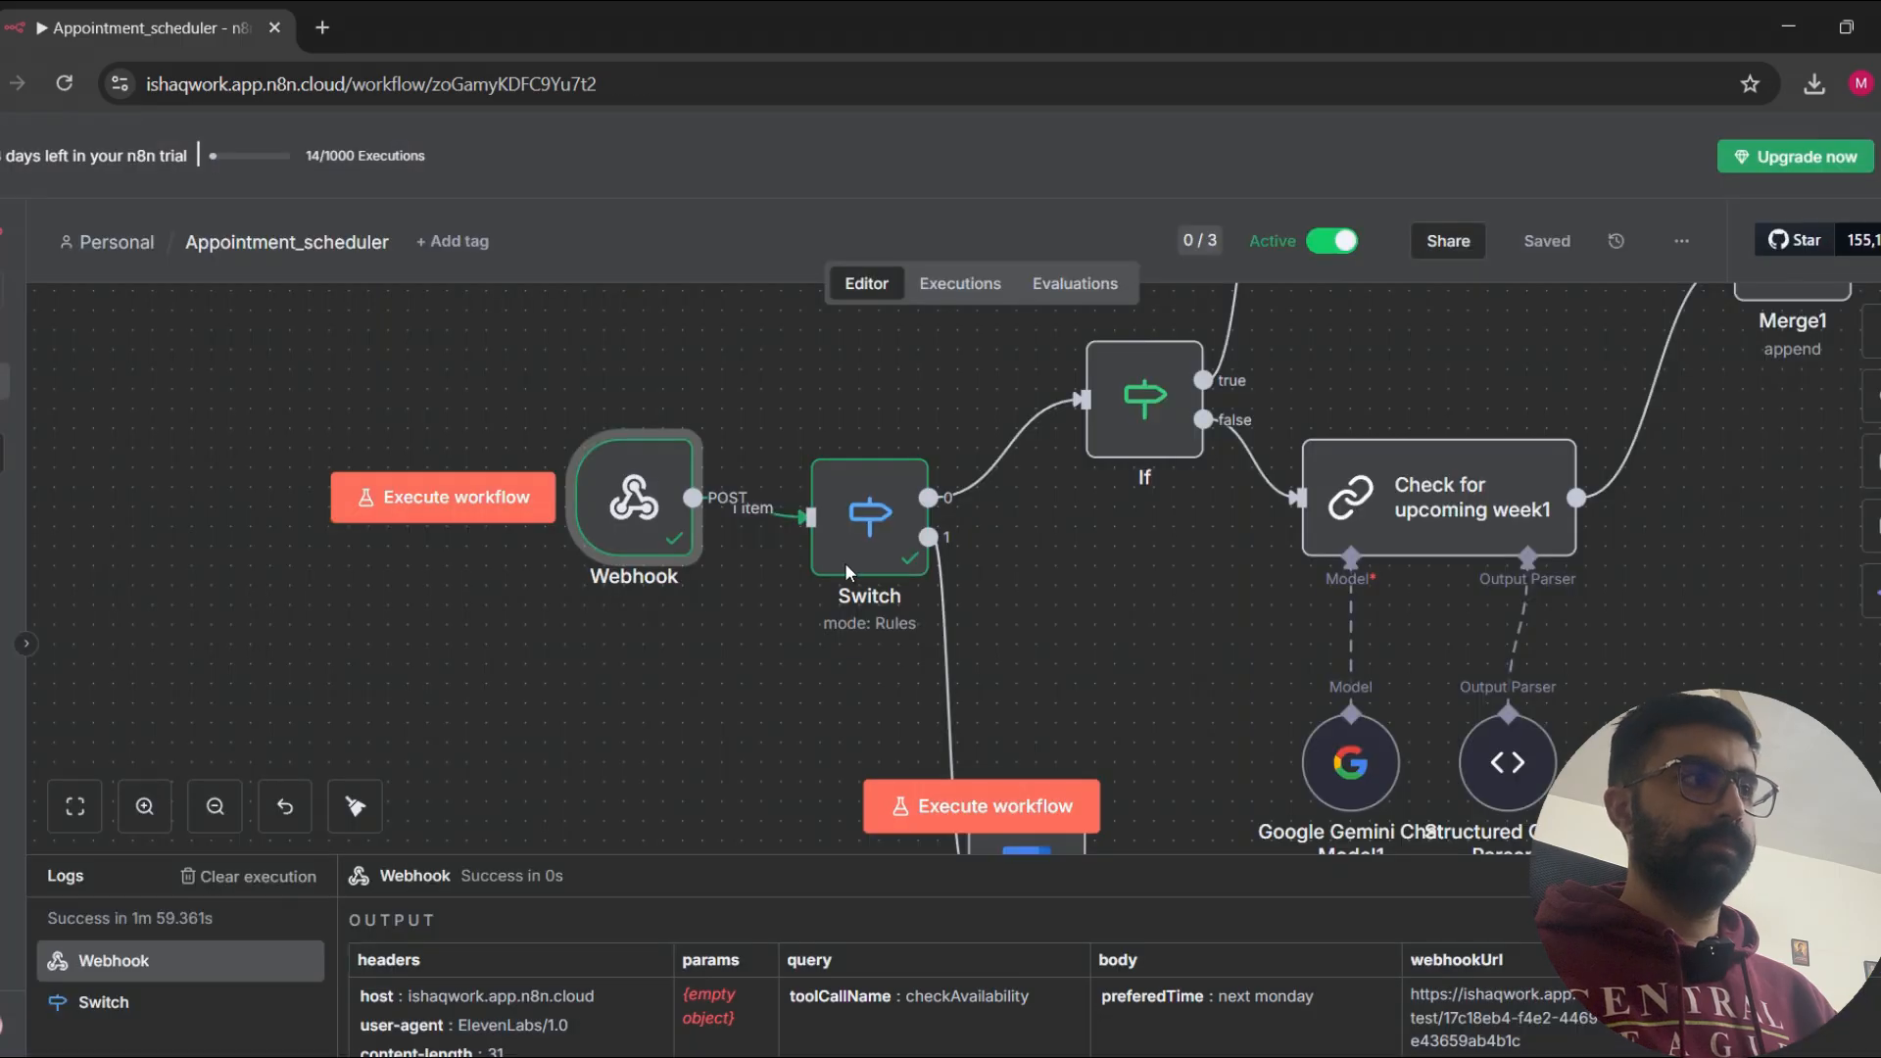
double_click(671, 507)
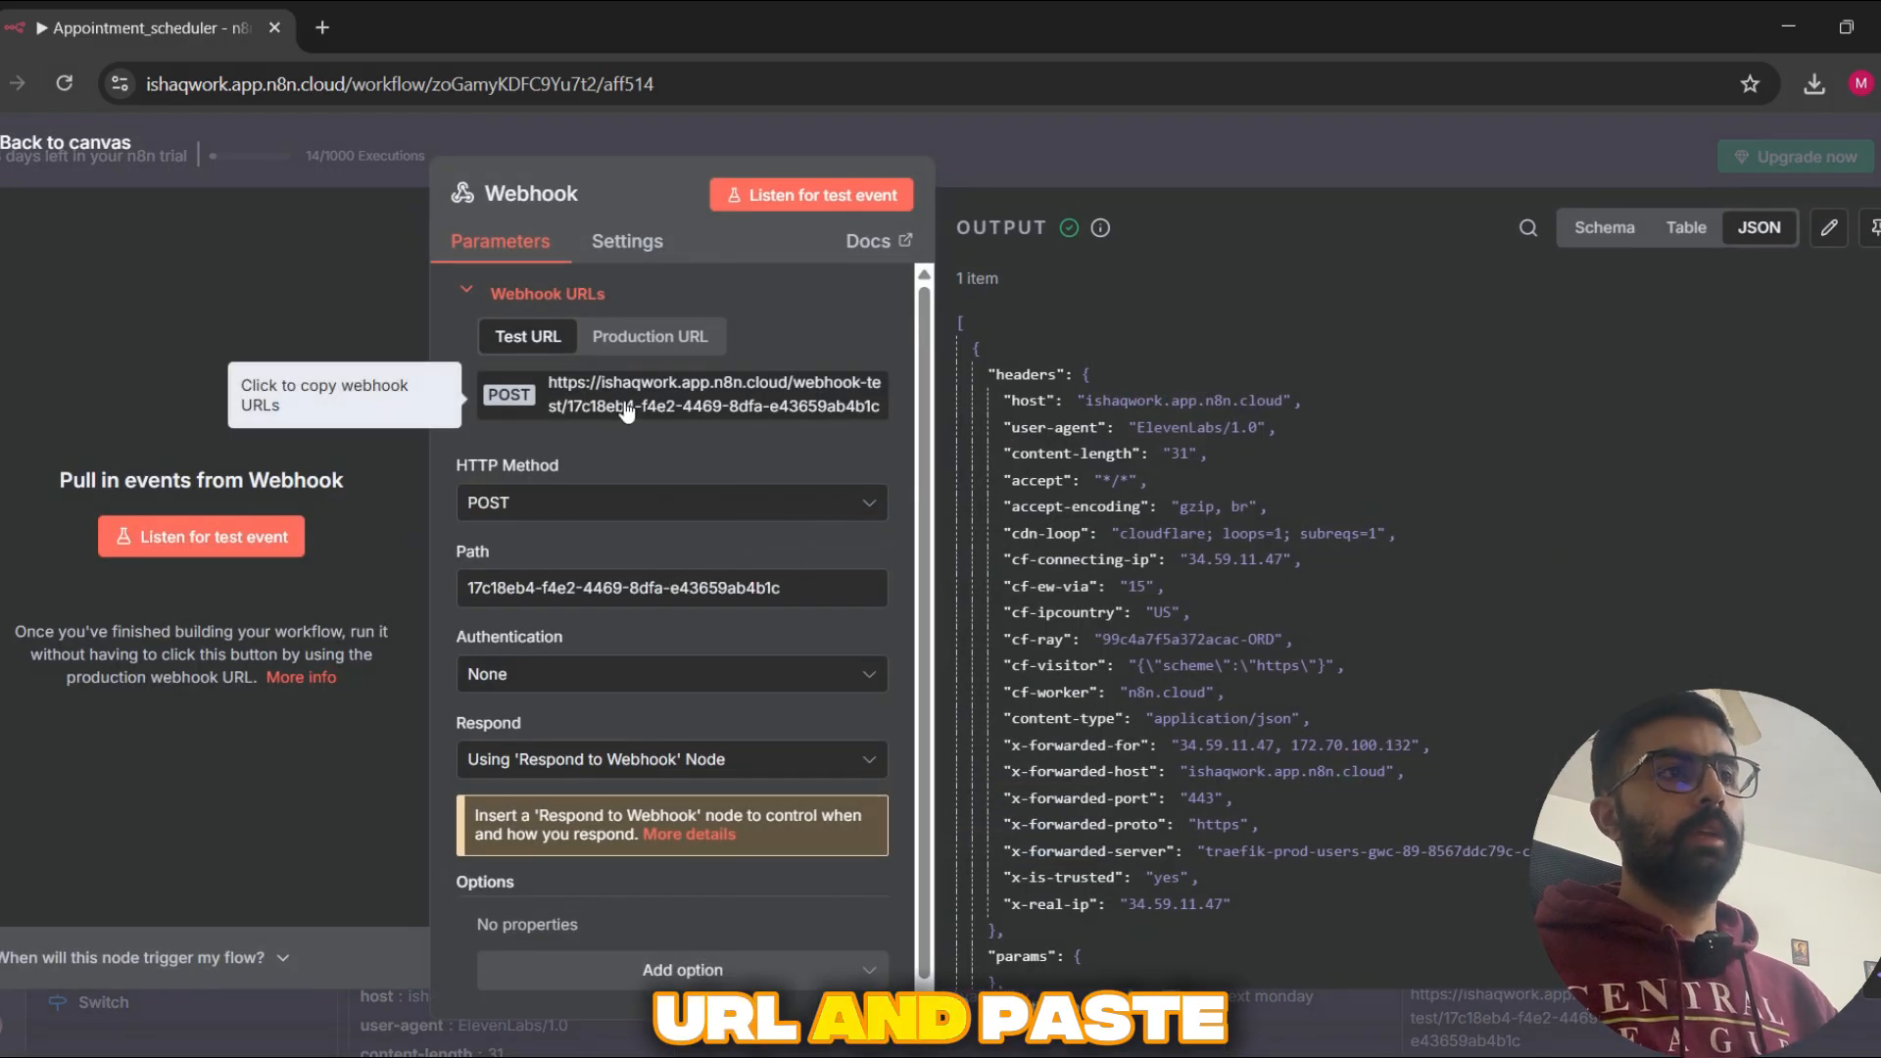
key(alt+Tab)
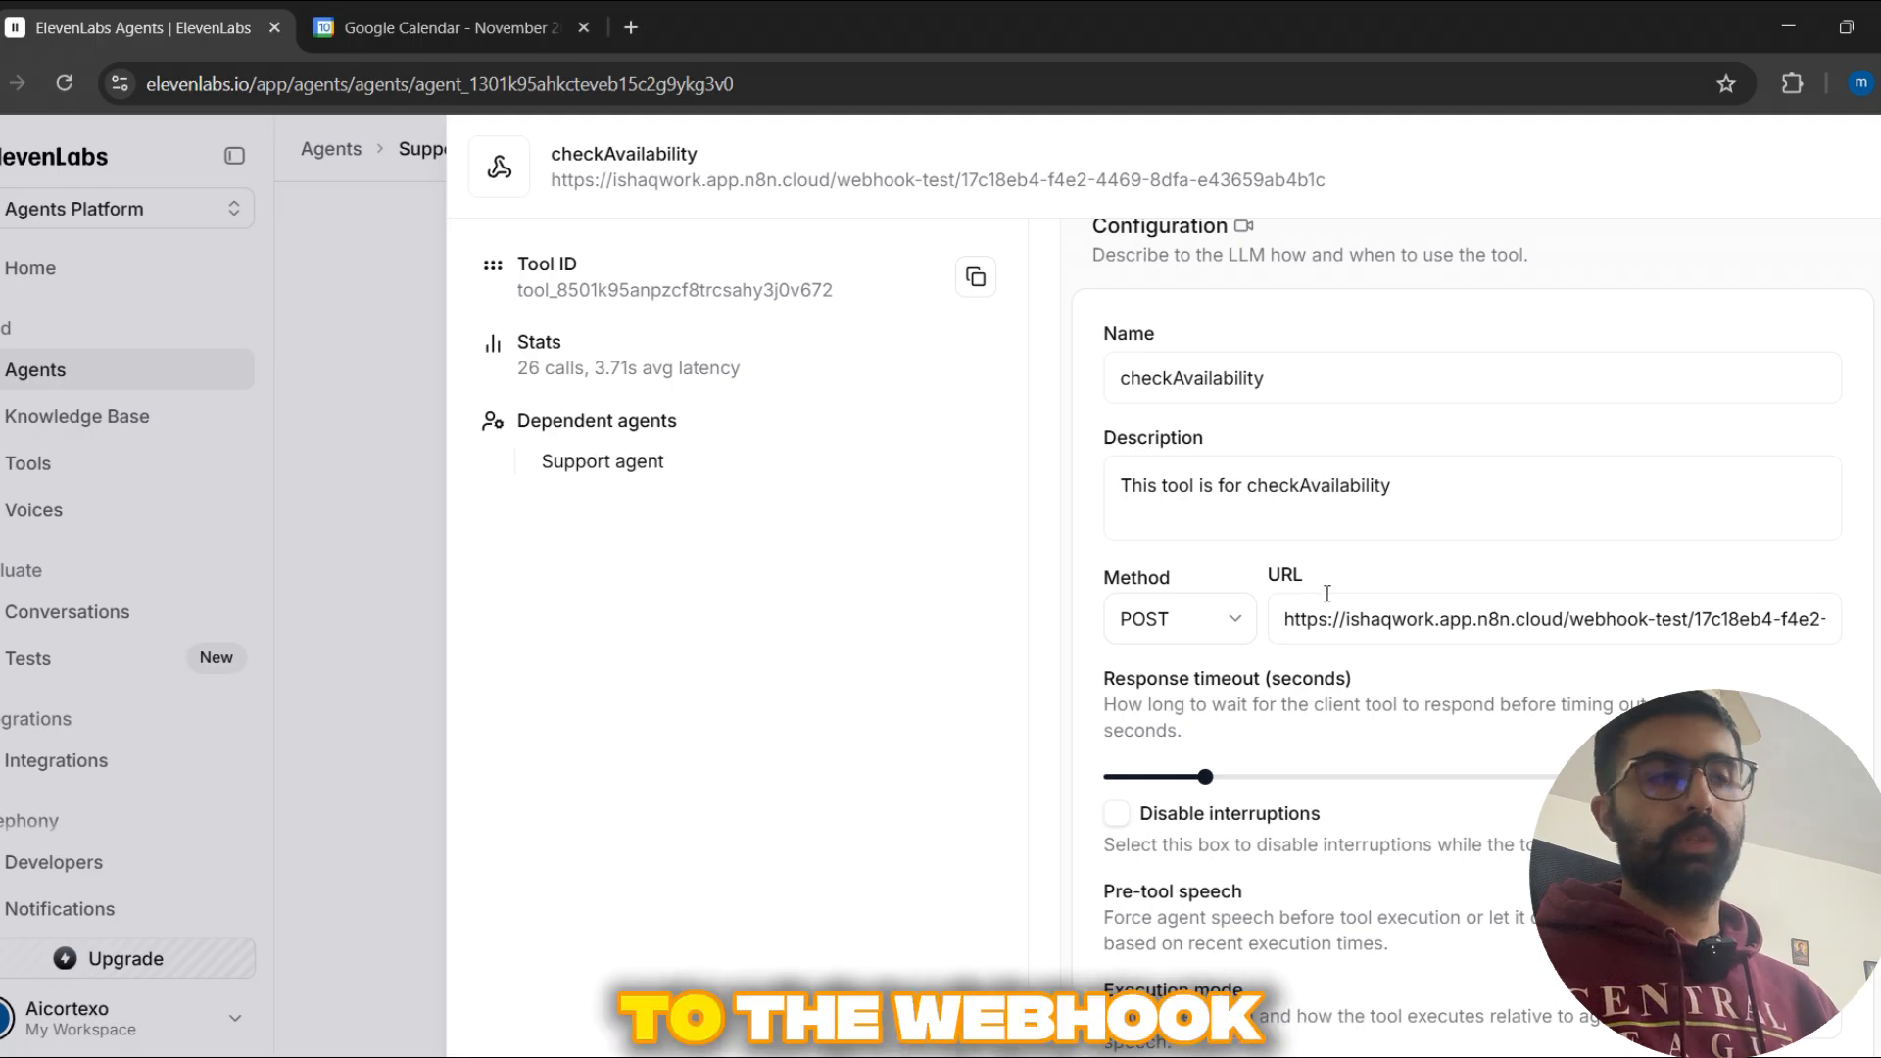
Step: Review the checkAvailability tool's query parameters, focusing on the toolCallName identifier and its description
scroll(1429, 608, down, 10)
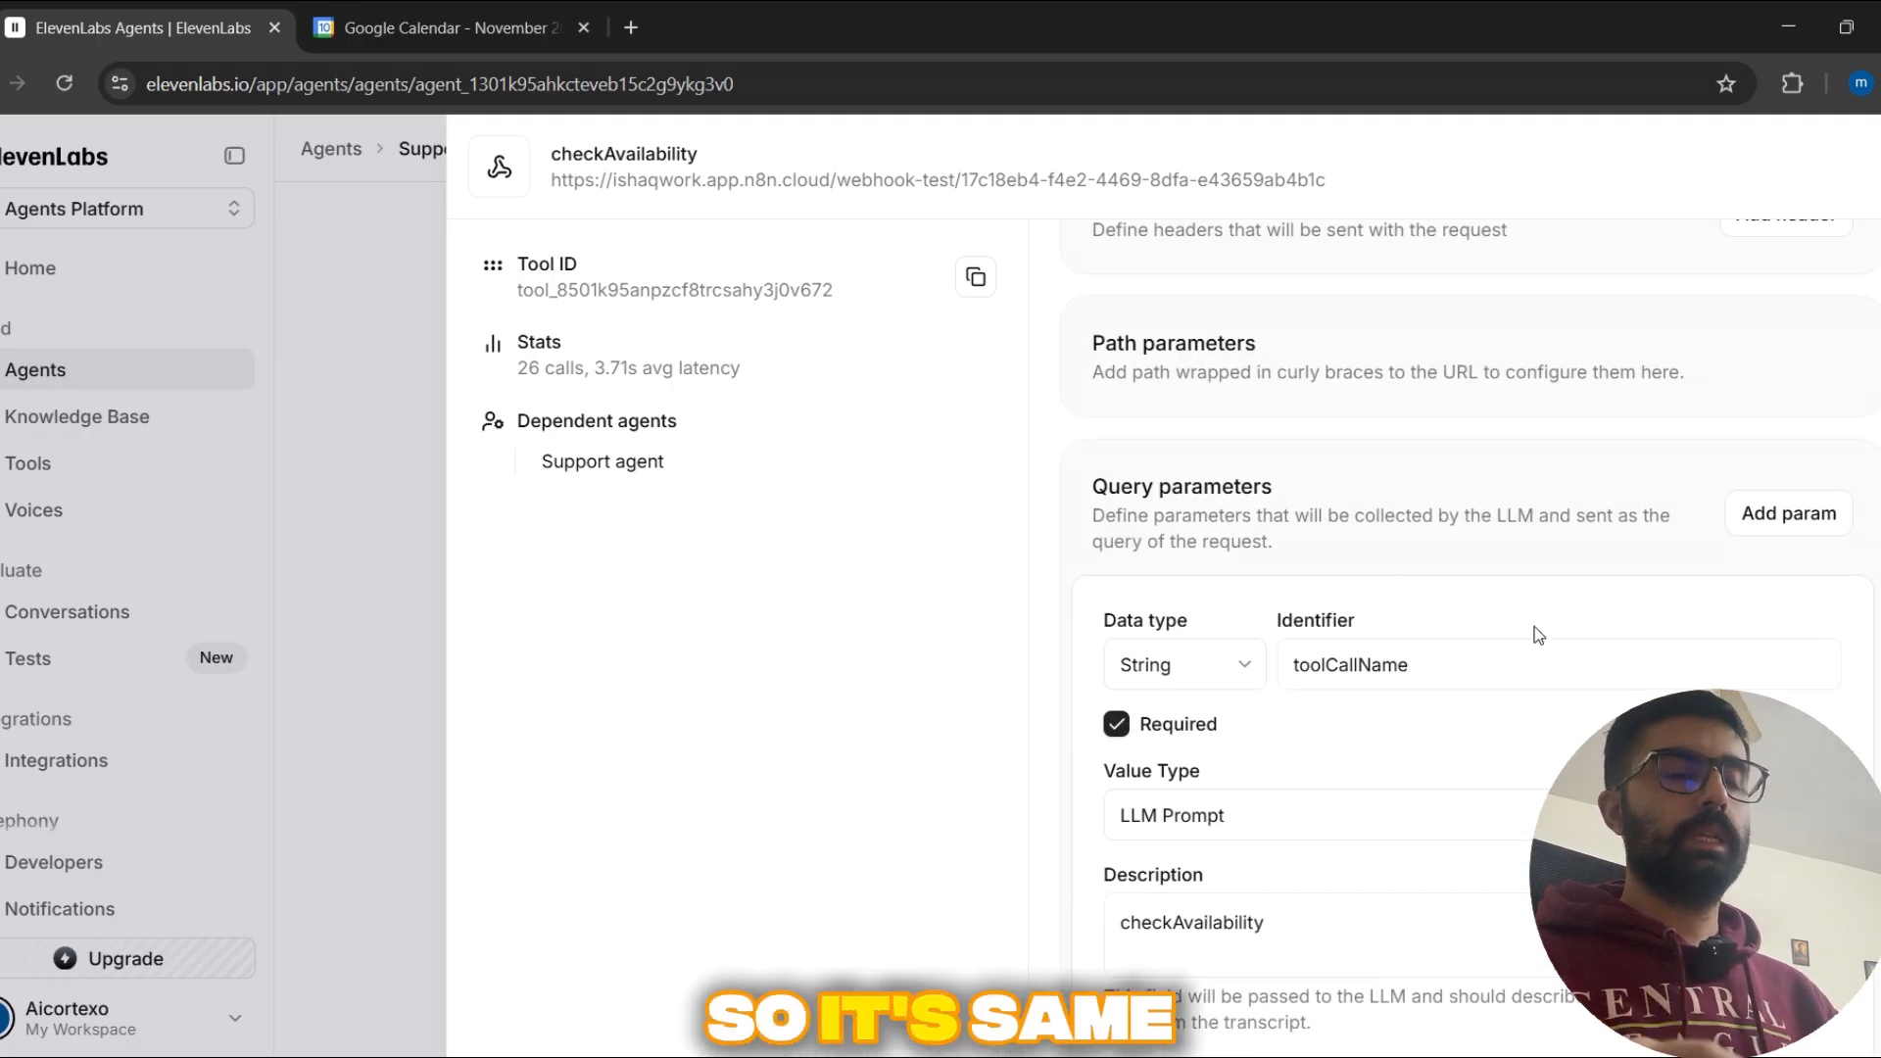
scroll(1541, 630, down, 2)
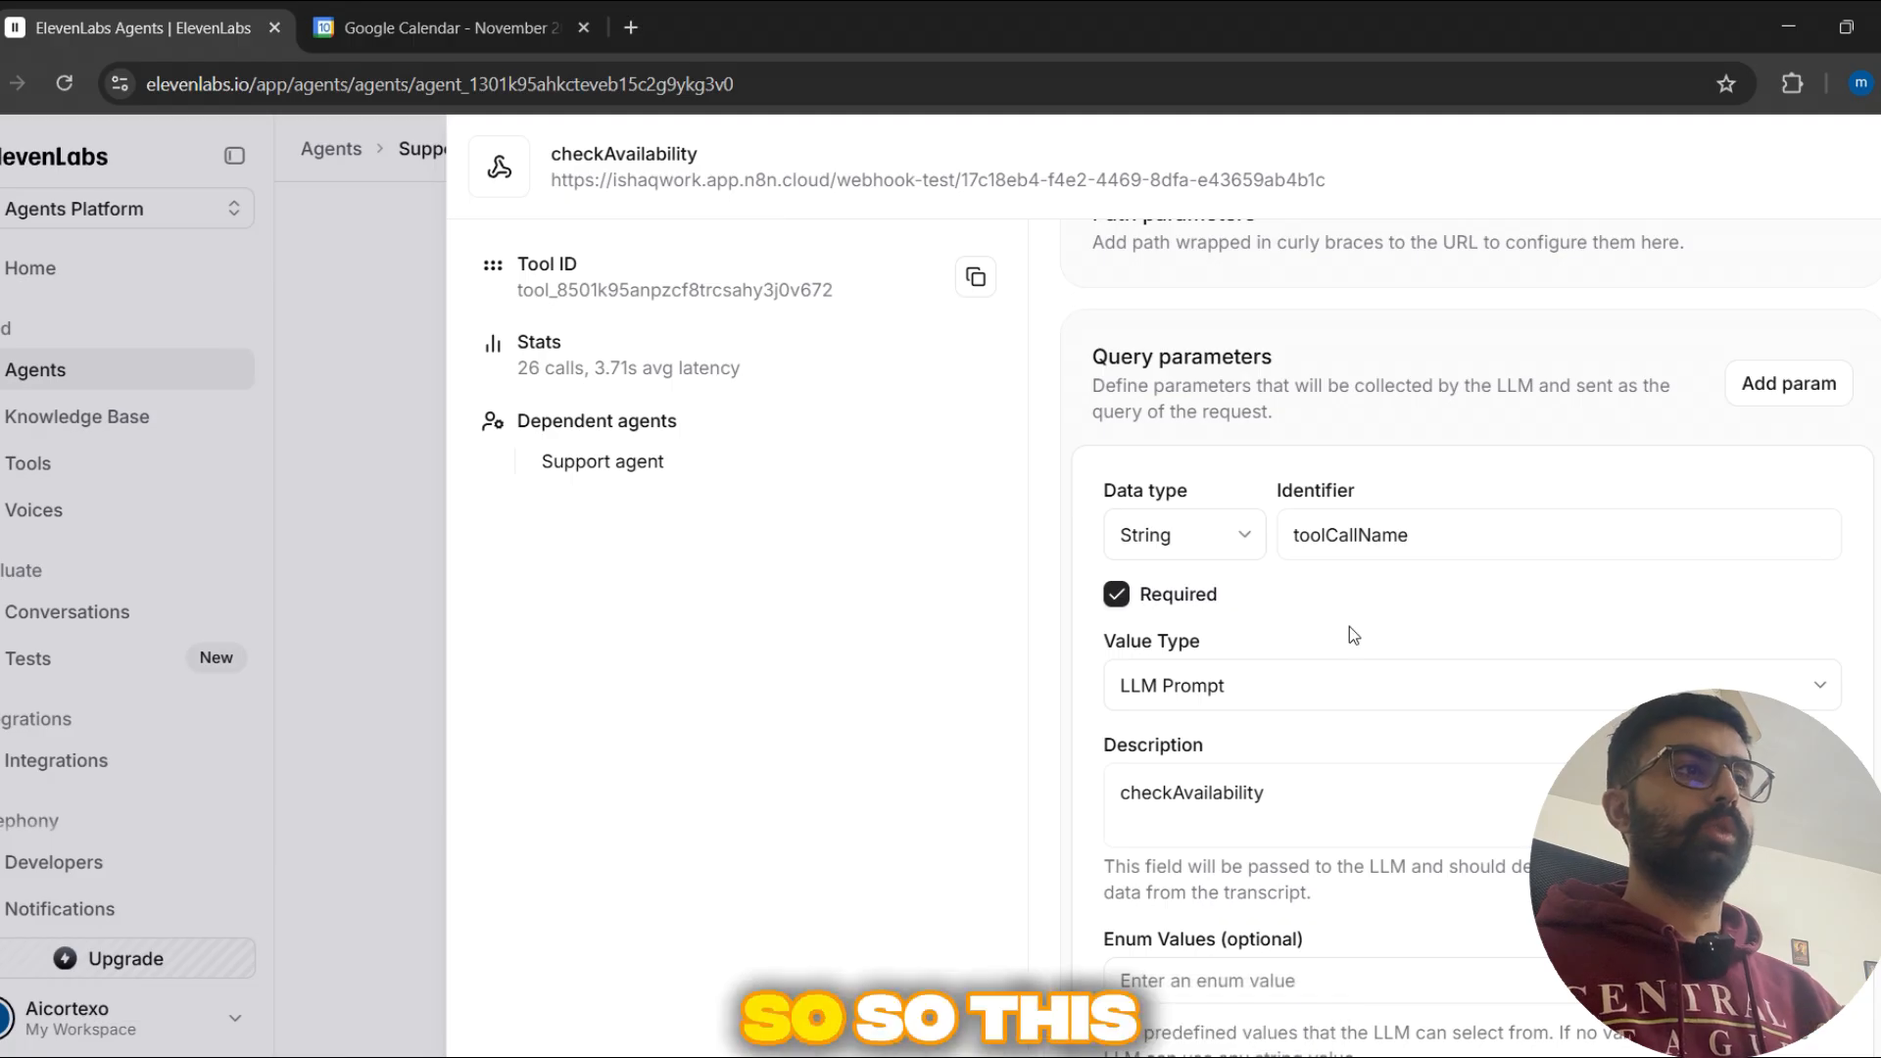
scroll(1362, 642, down, 1)
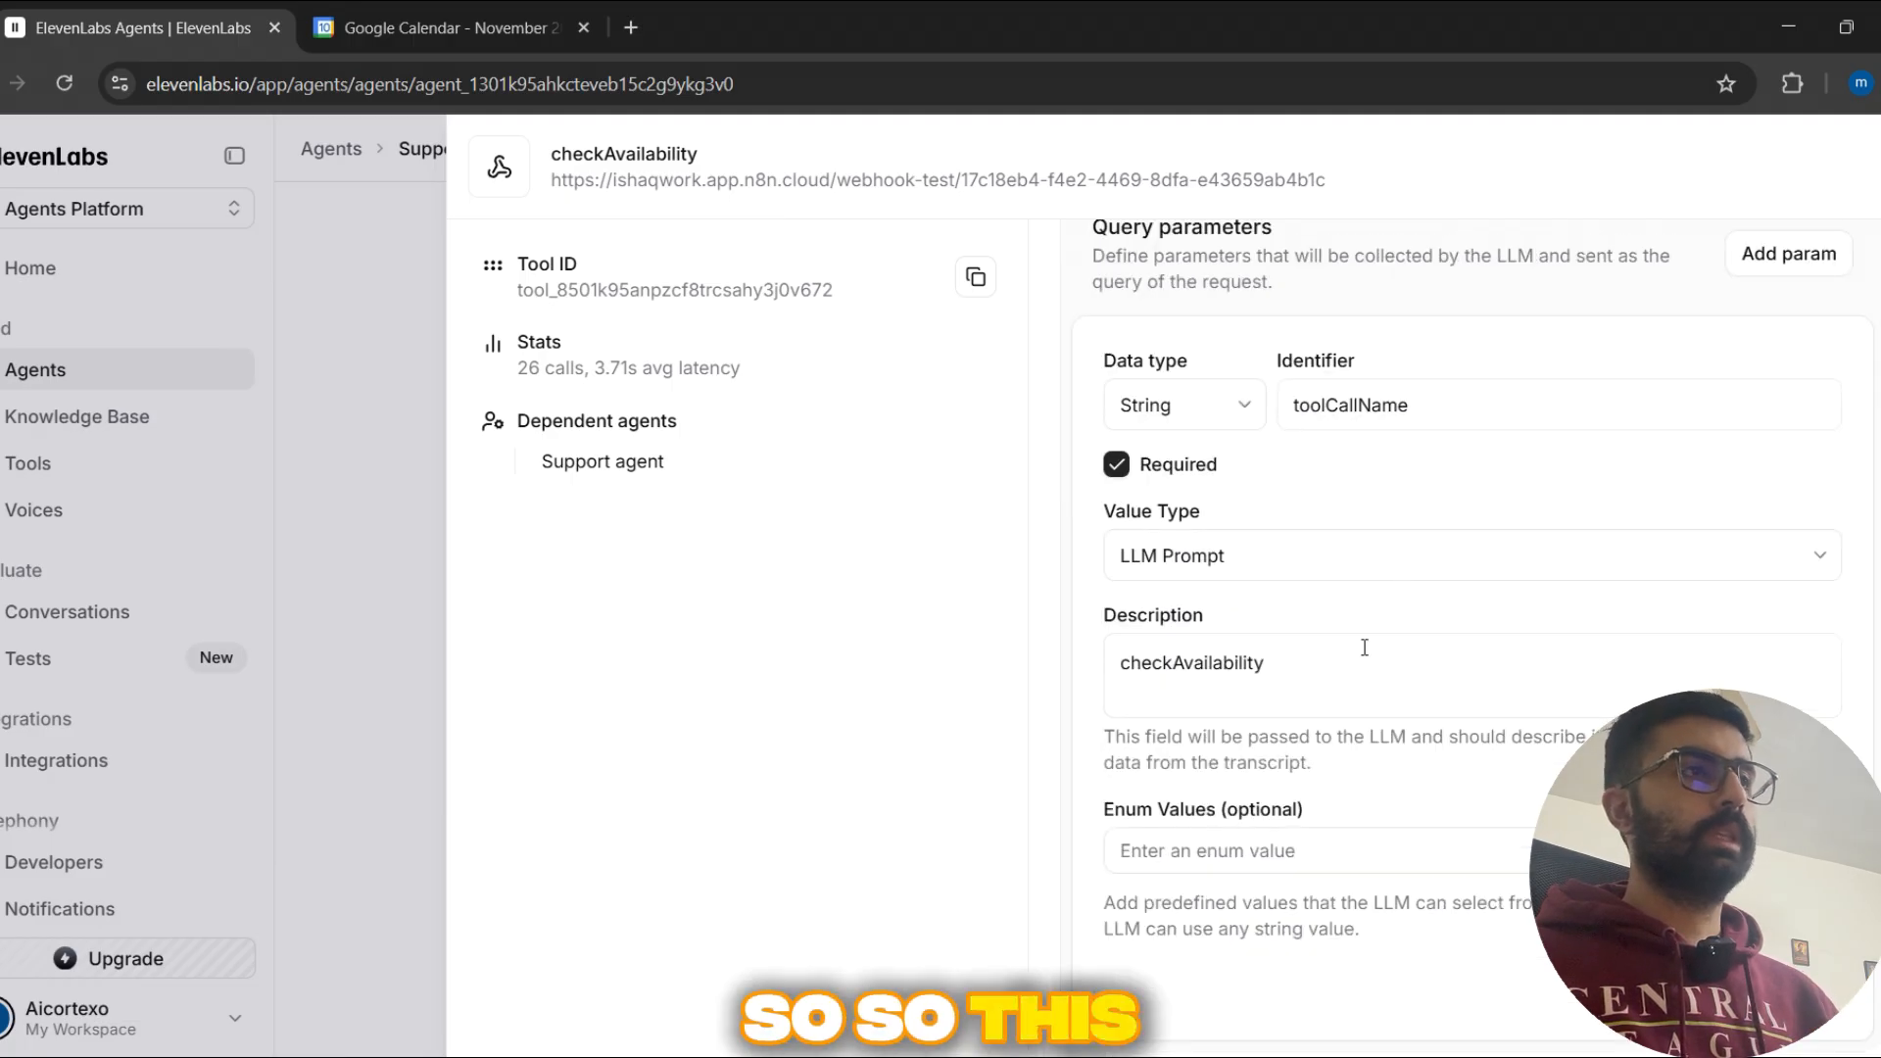
double_click(1436, 412)
Step: Switch to n8n, locate the toolCallName query entry in the Webhook node's JSON output, and return to ElevenLabs
key(alt+Tab)
scroll(1137, 703, down, 3)
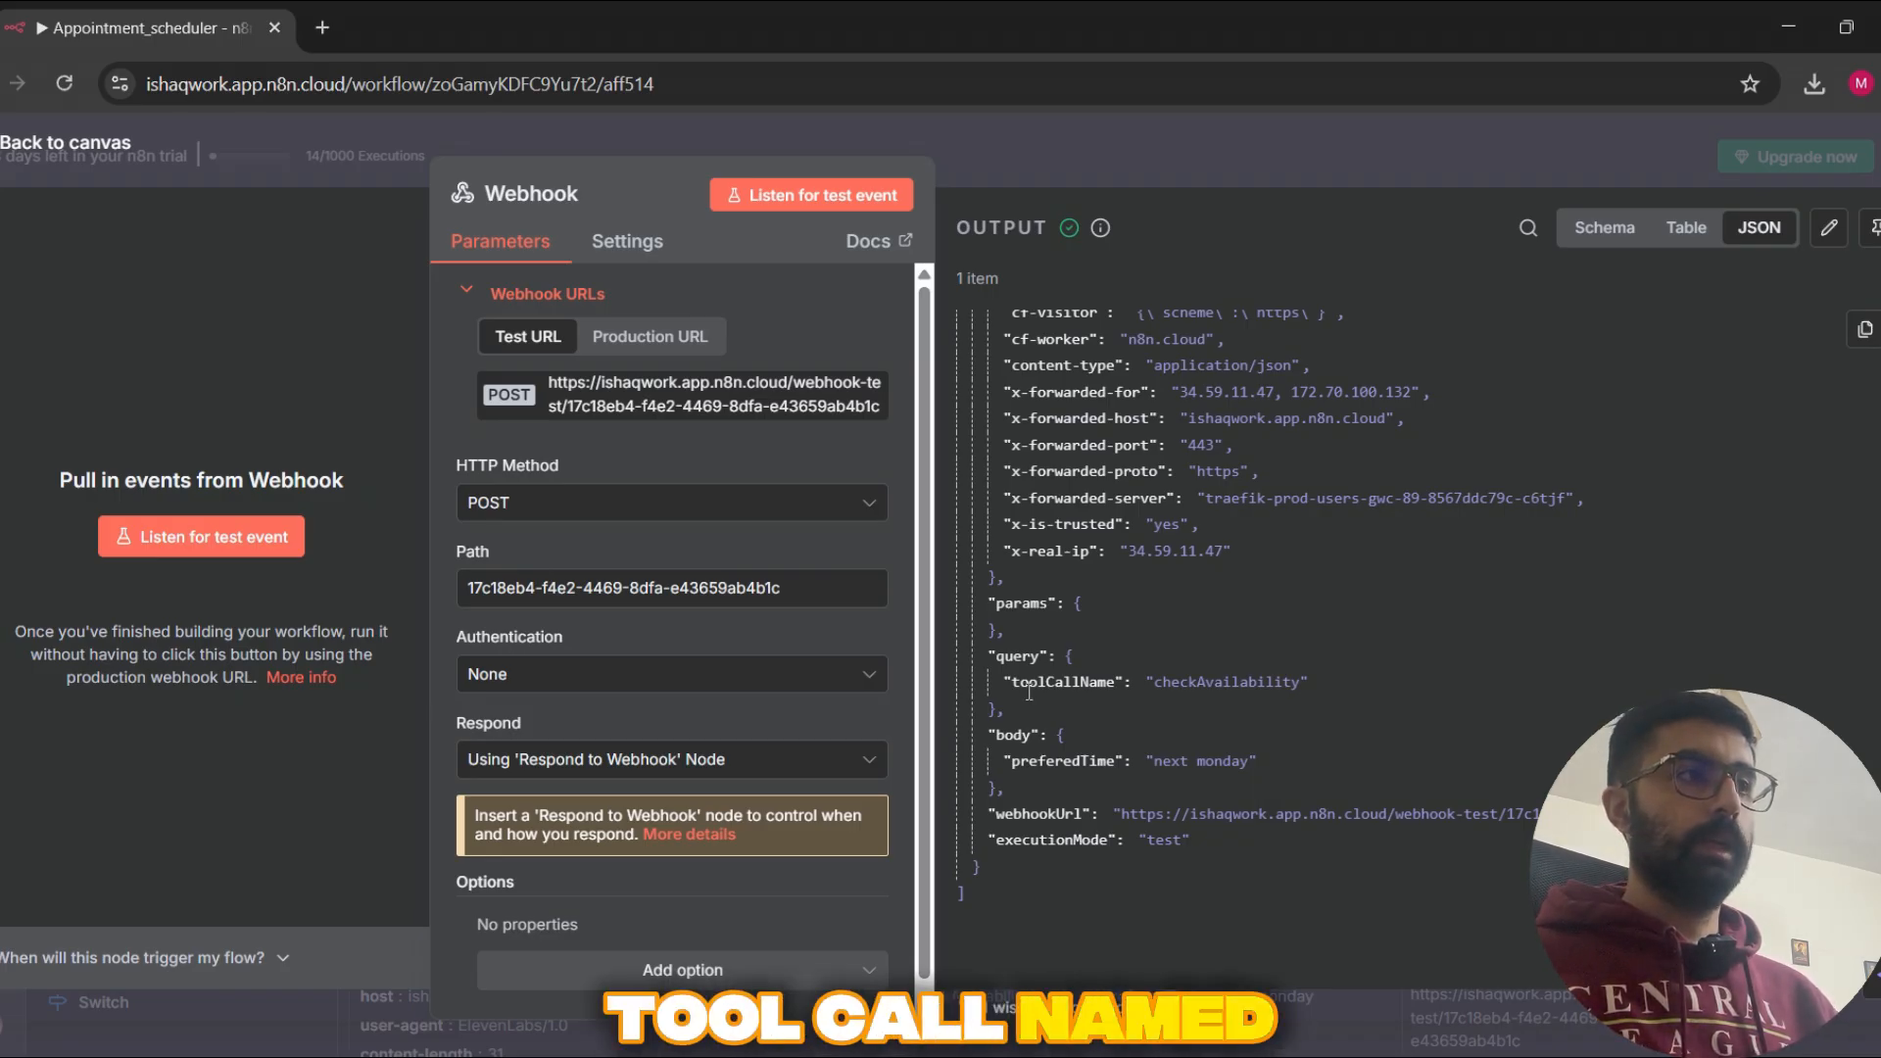
drag(1004, 683, 1071, 691)
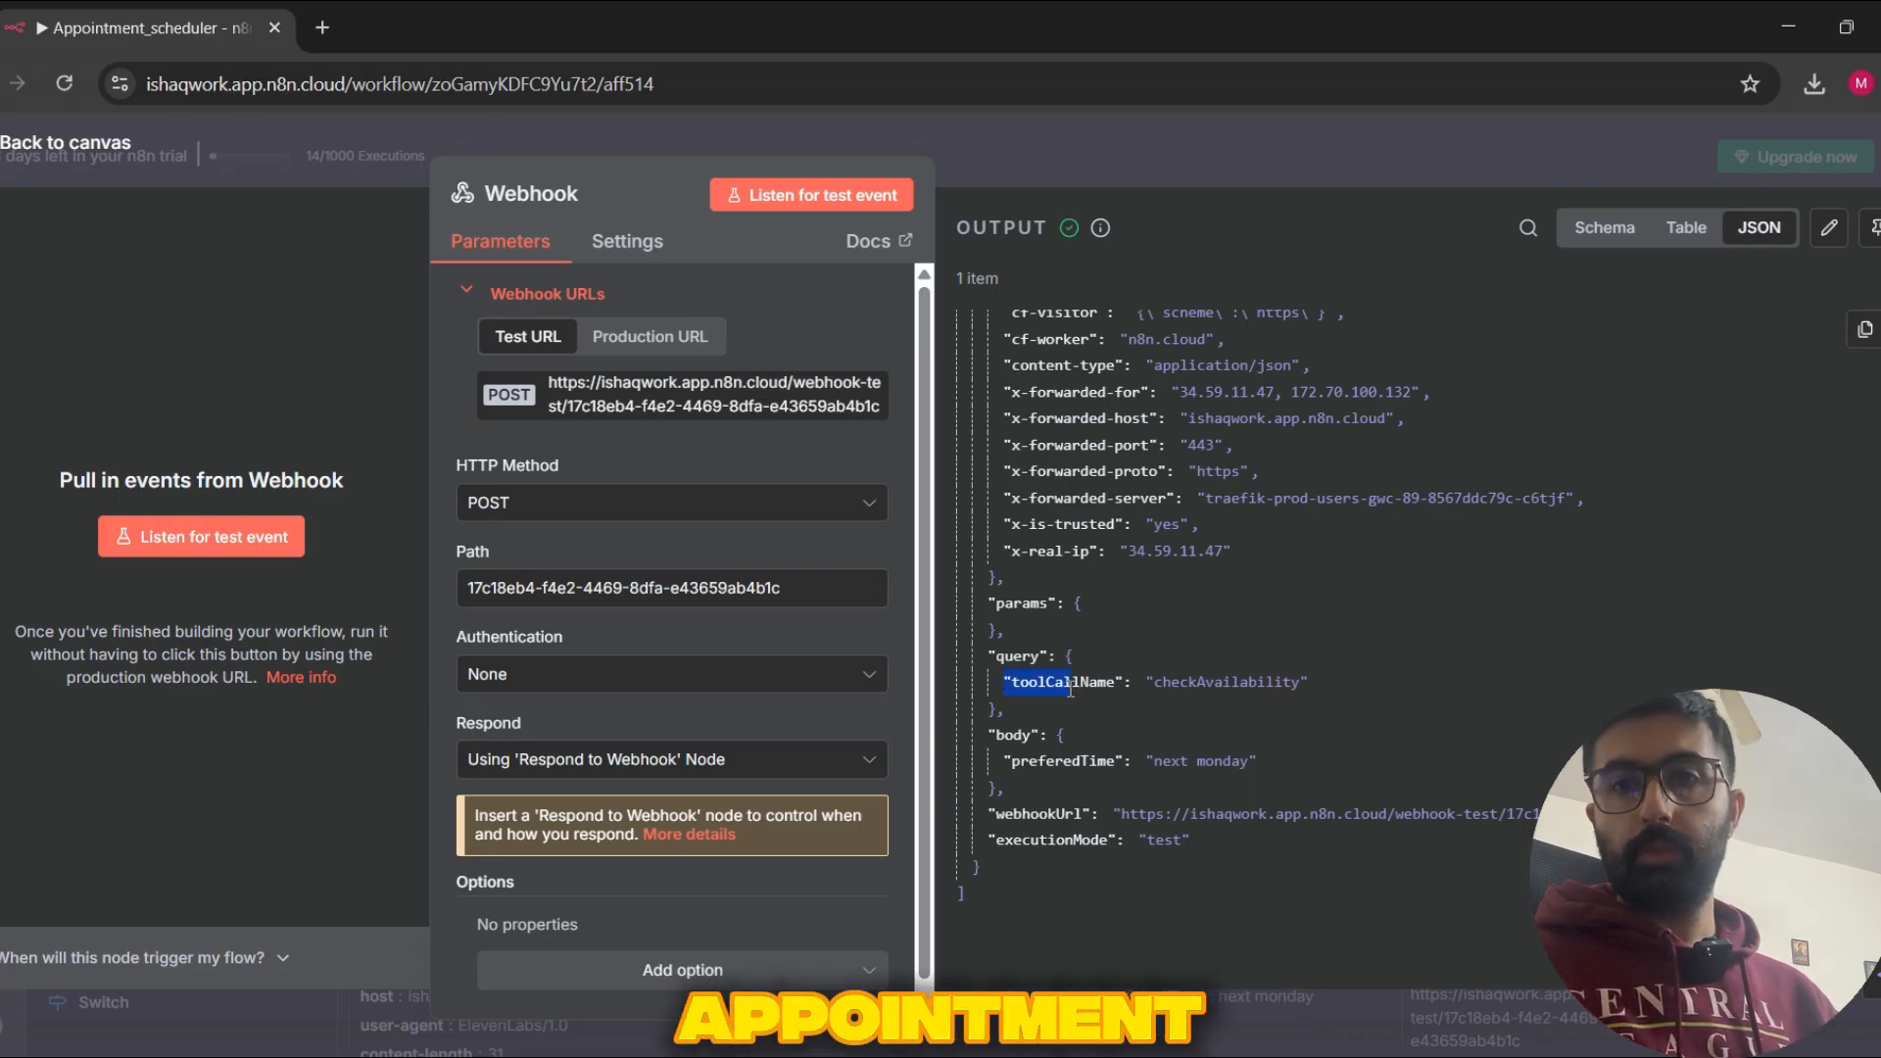
click(1158, 688)
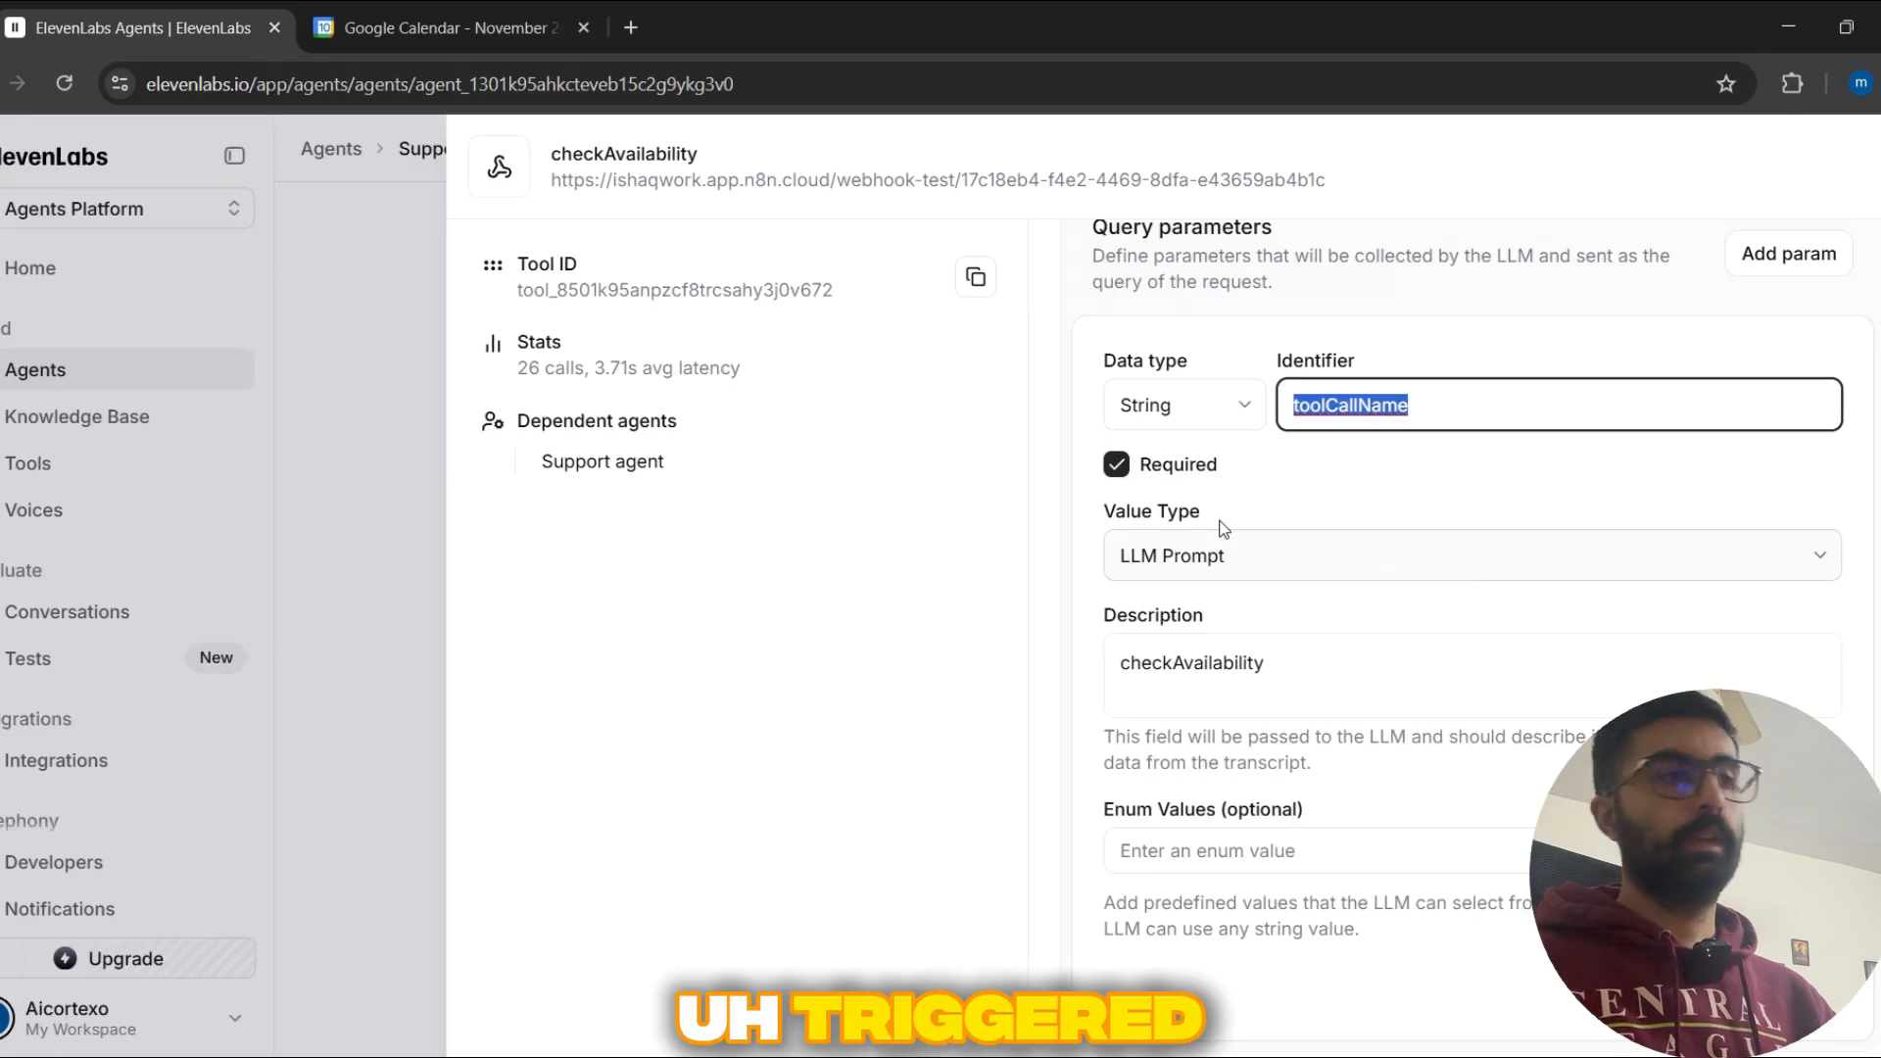
click(1291, 480)
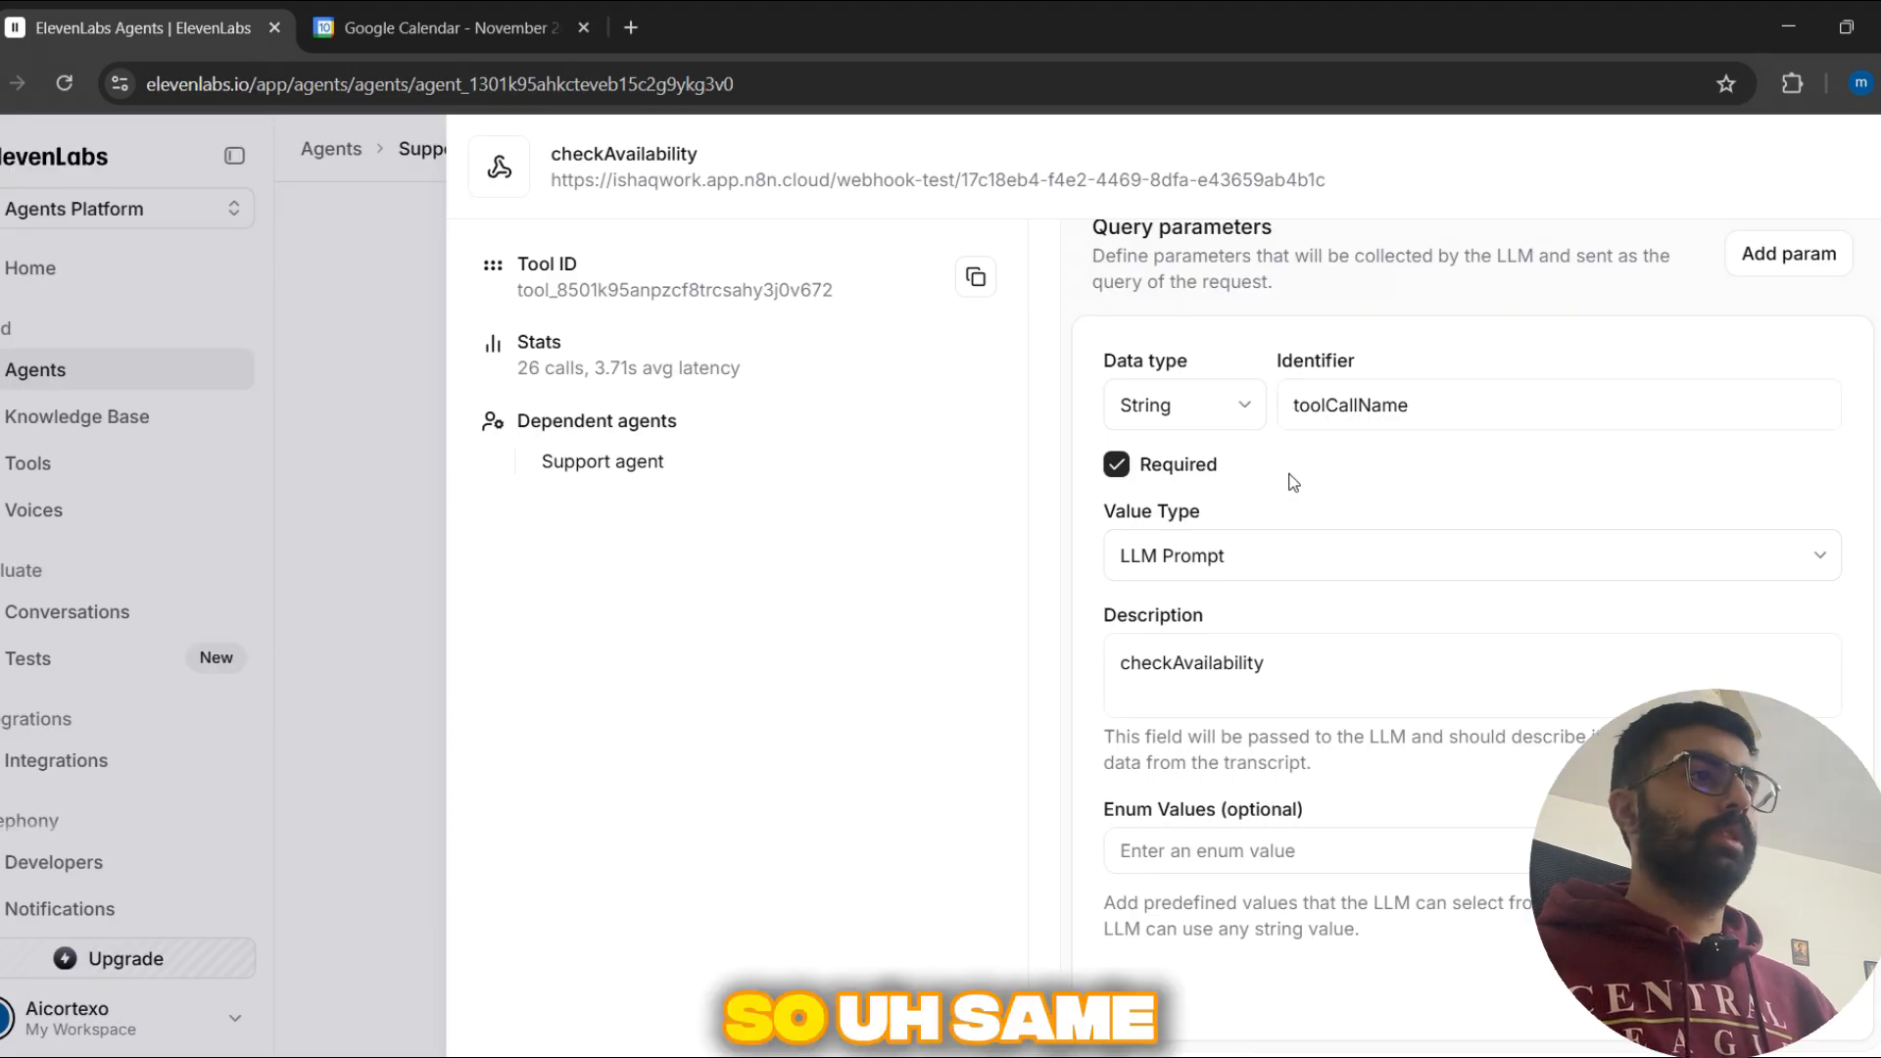
Step: Examine the checkAvailability tool's body parameters description and preferedTime property, and return to the tool's configuration
scroll(1393, 734, down, 6)
scroll(1397, 723, down, 1)
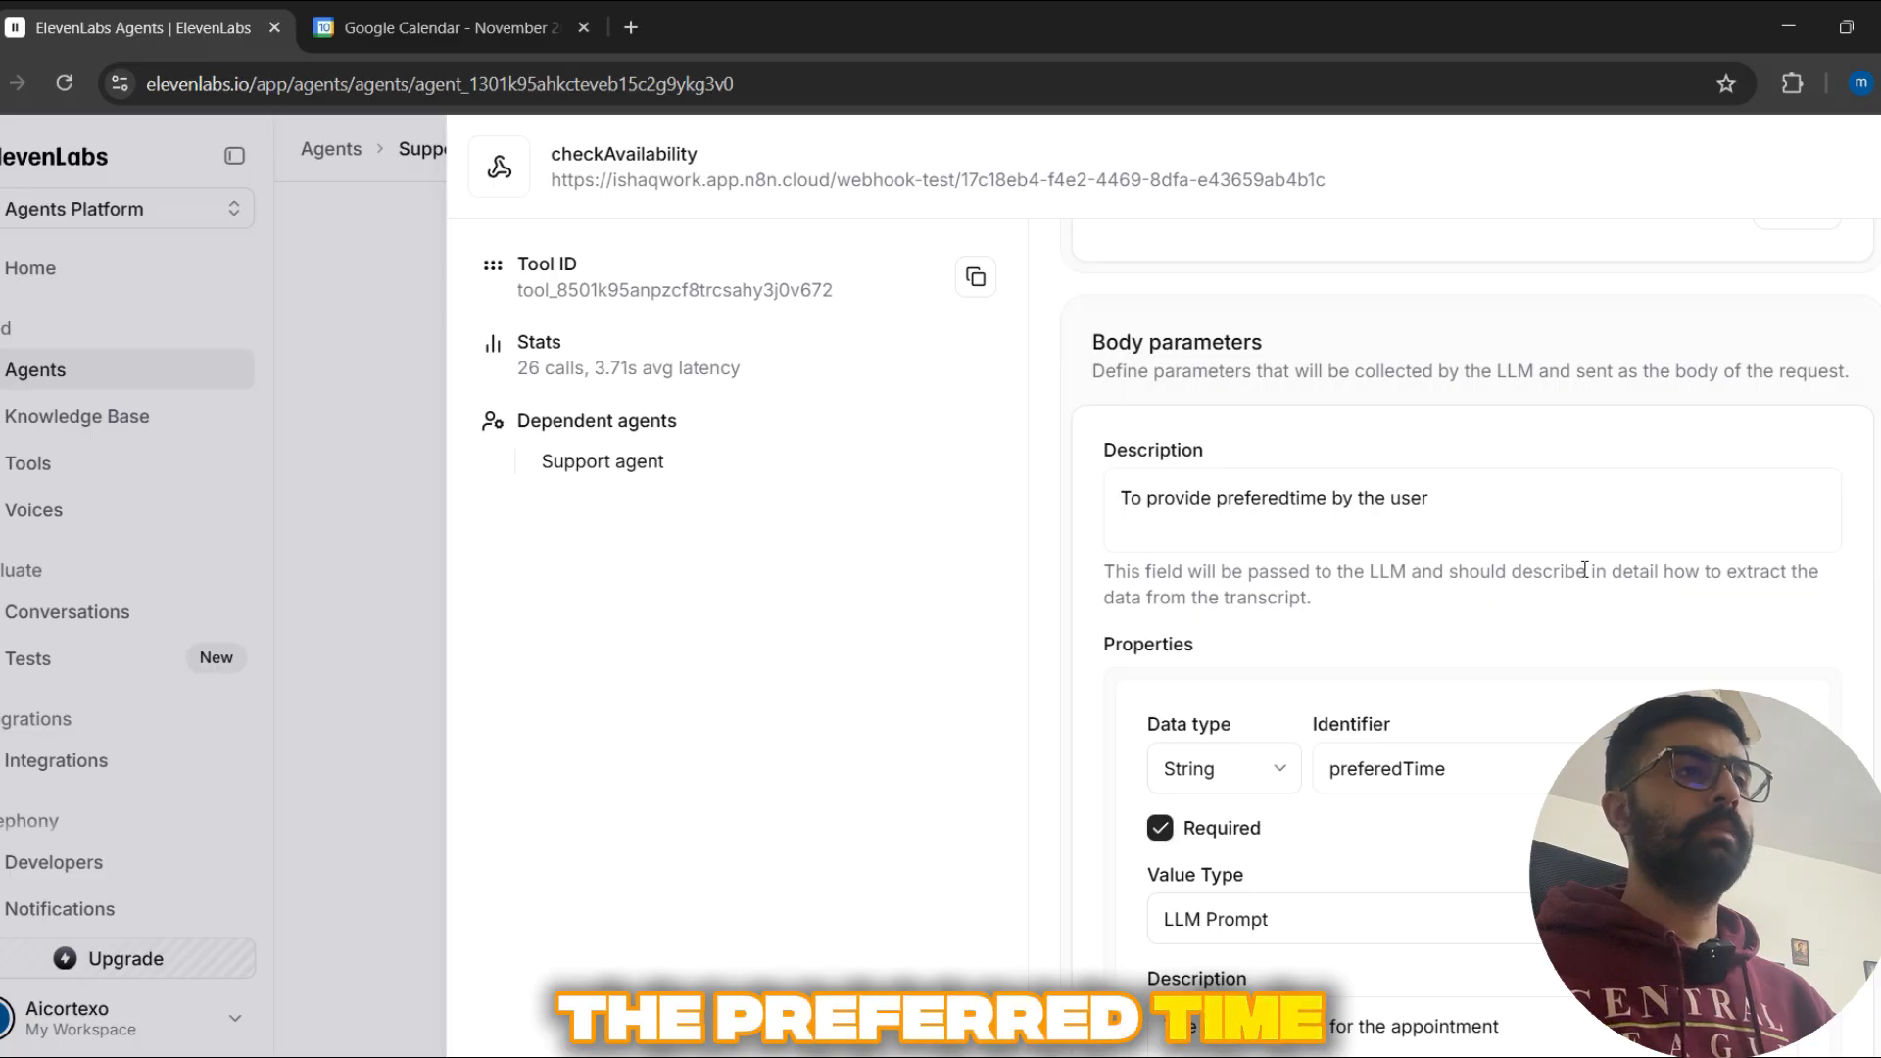
scroll(1580, 624, down, 1)
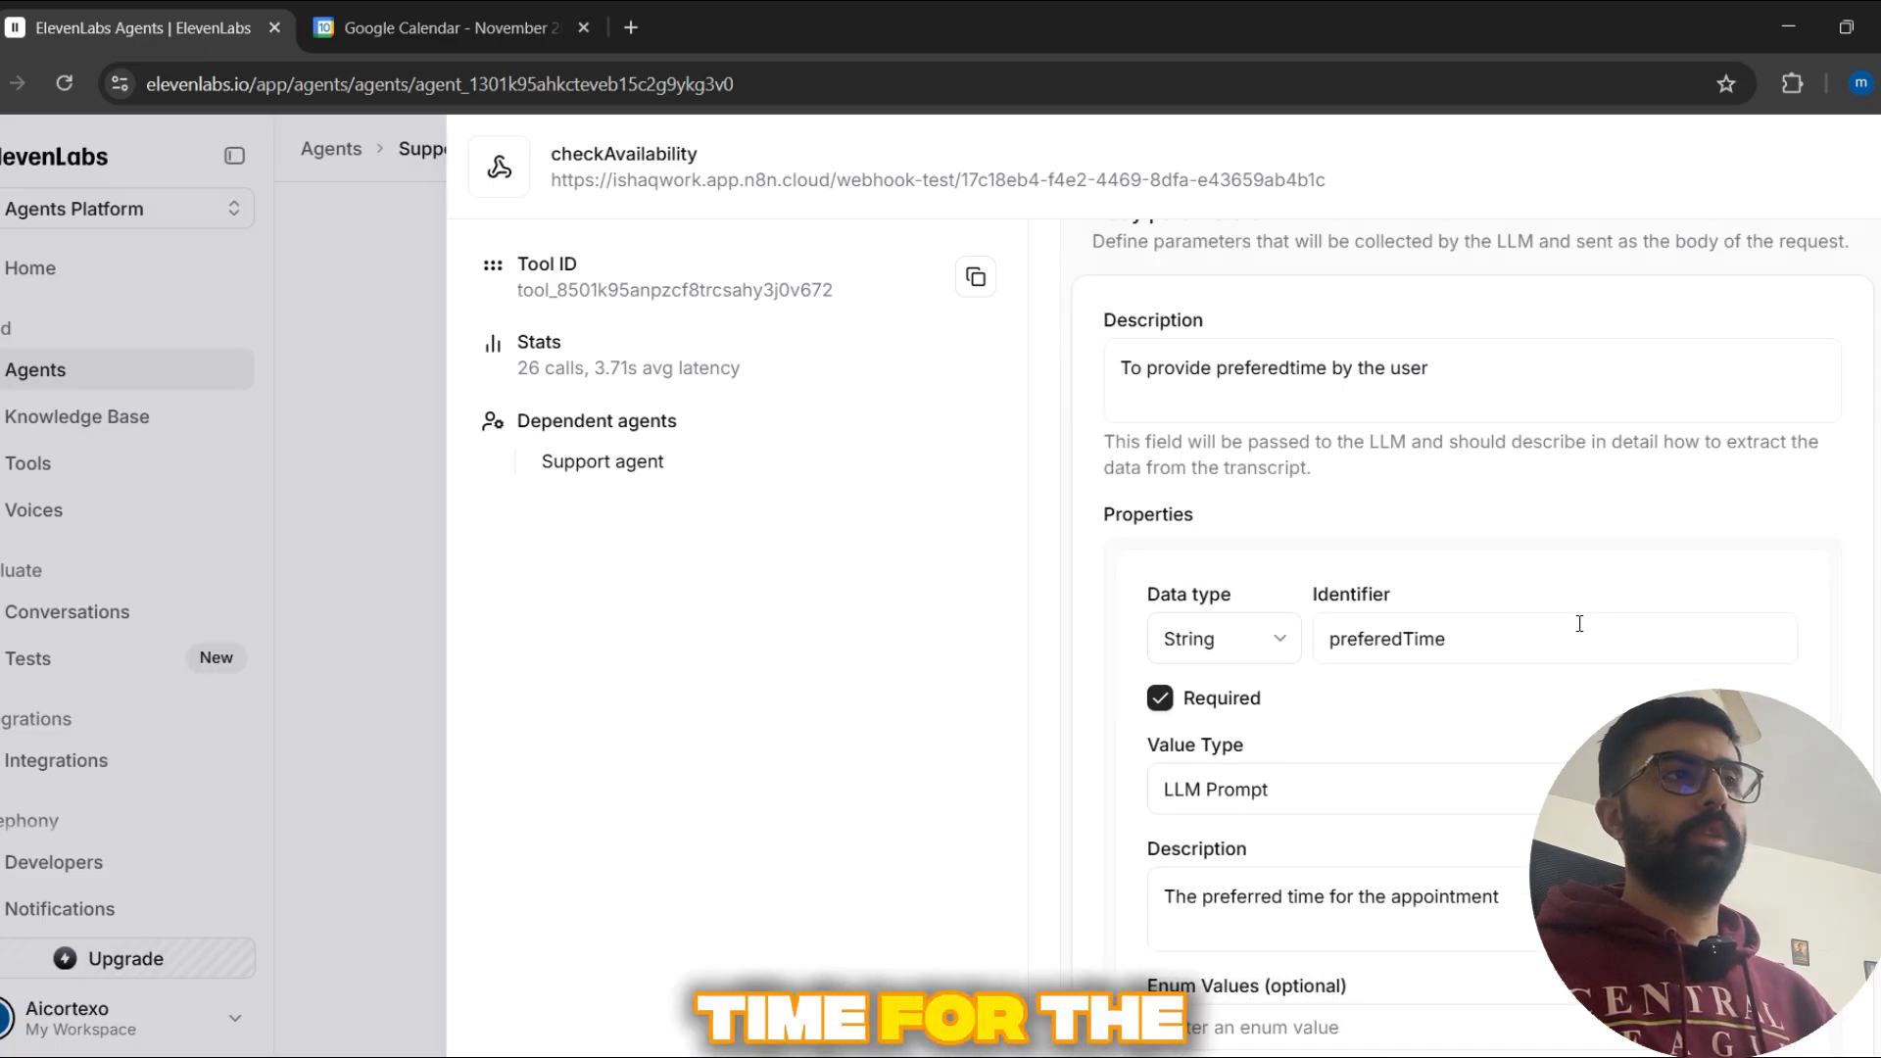
scroll(1580, 624, down, 2)
scroll(1580, 624, up, 10)
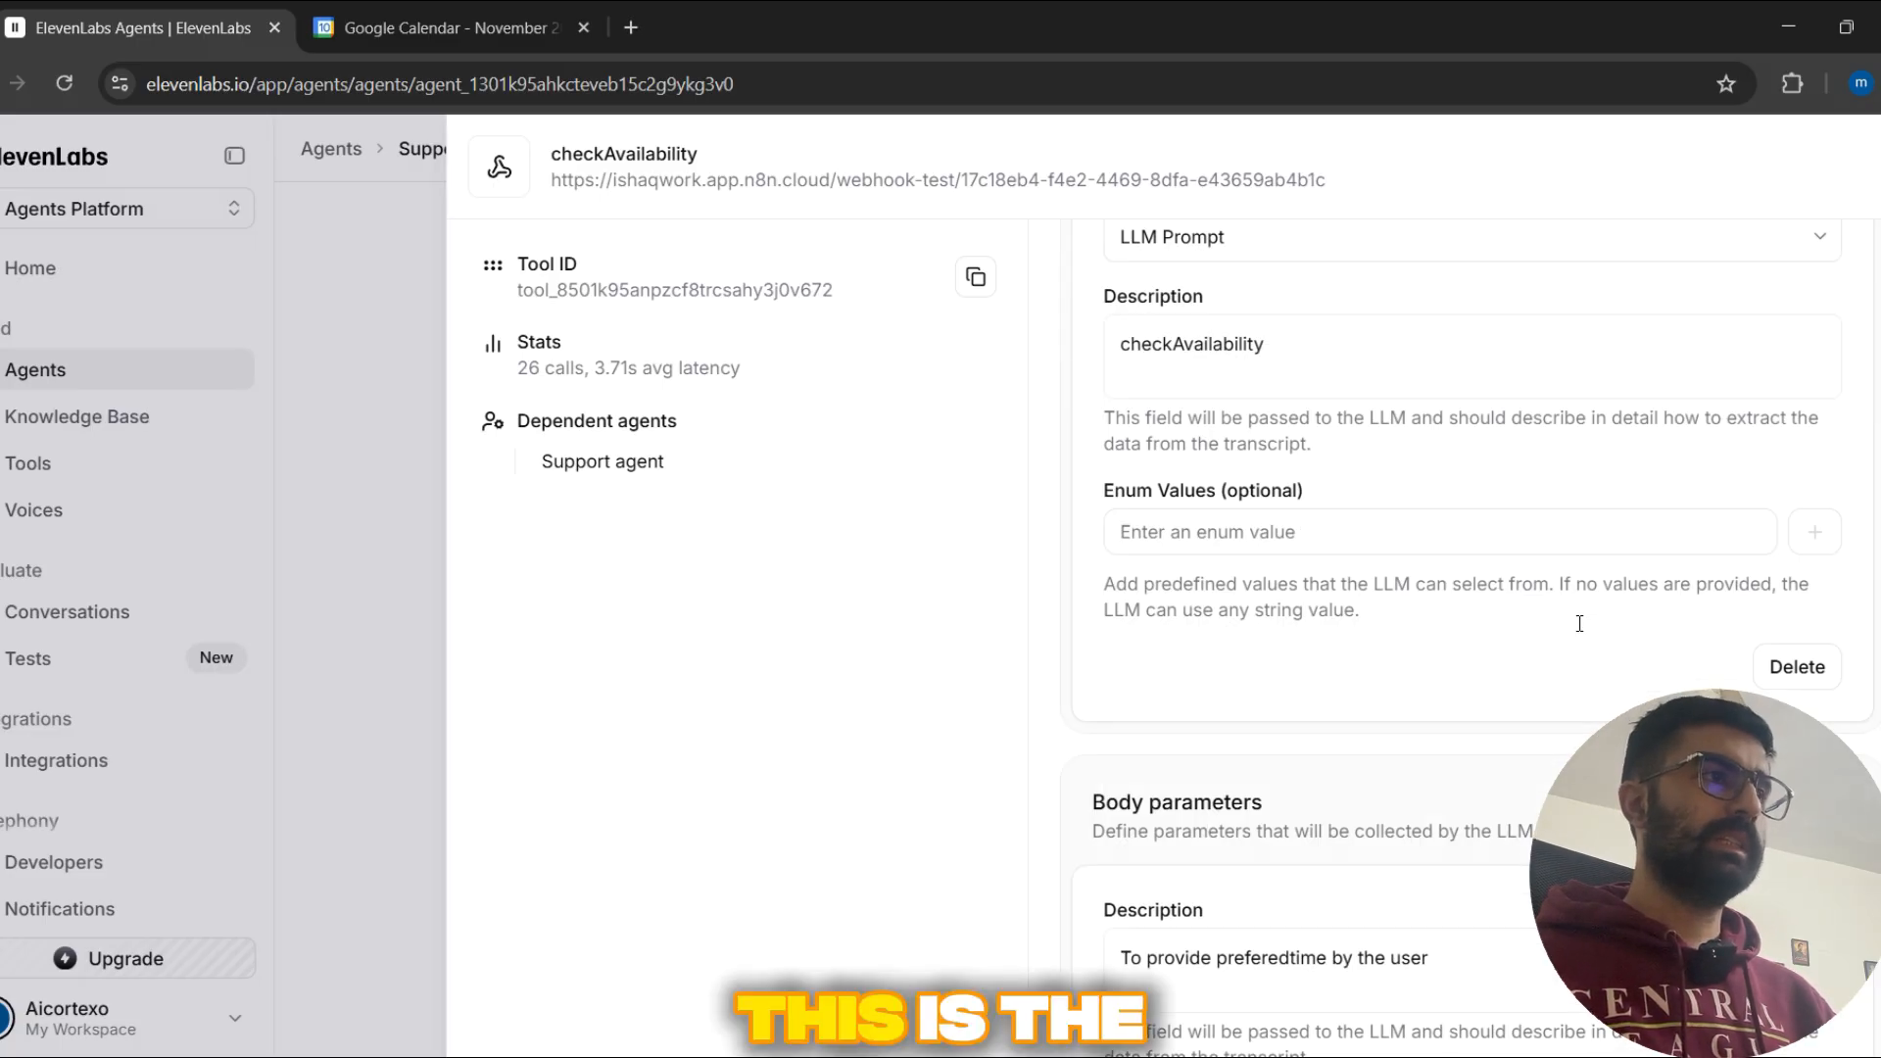
scroll(1573, 625, up, 5)
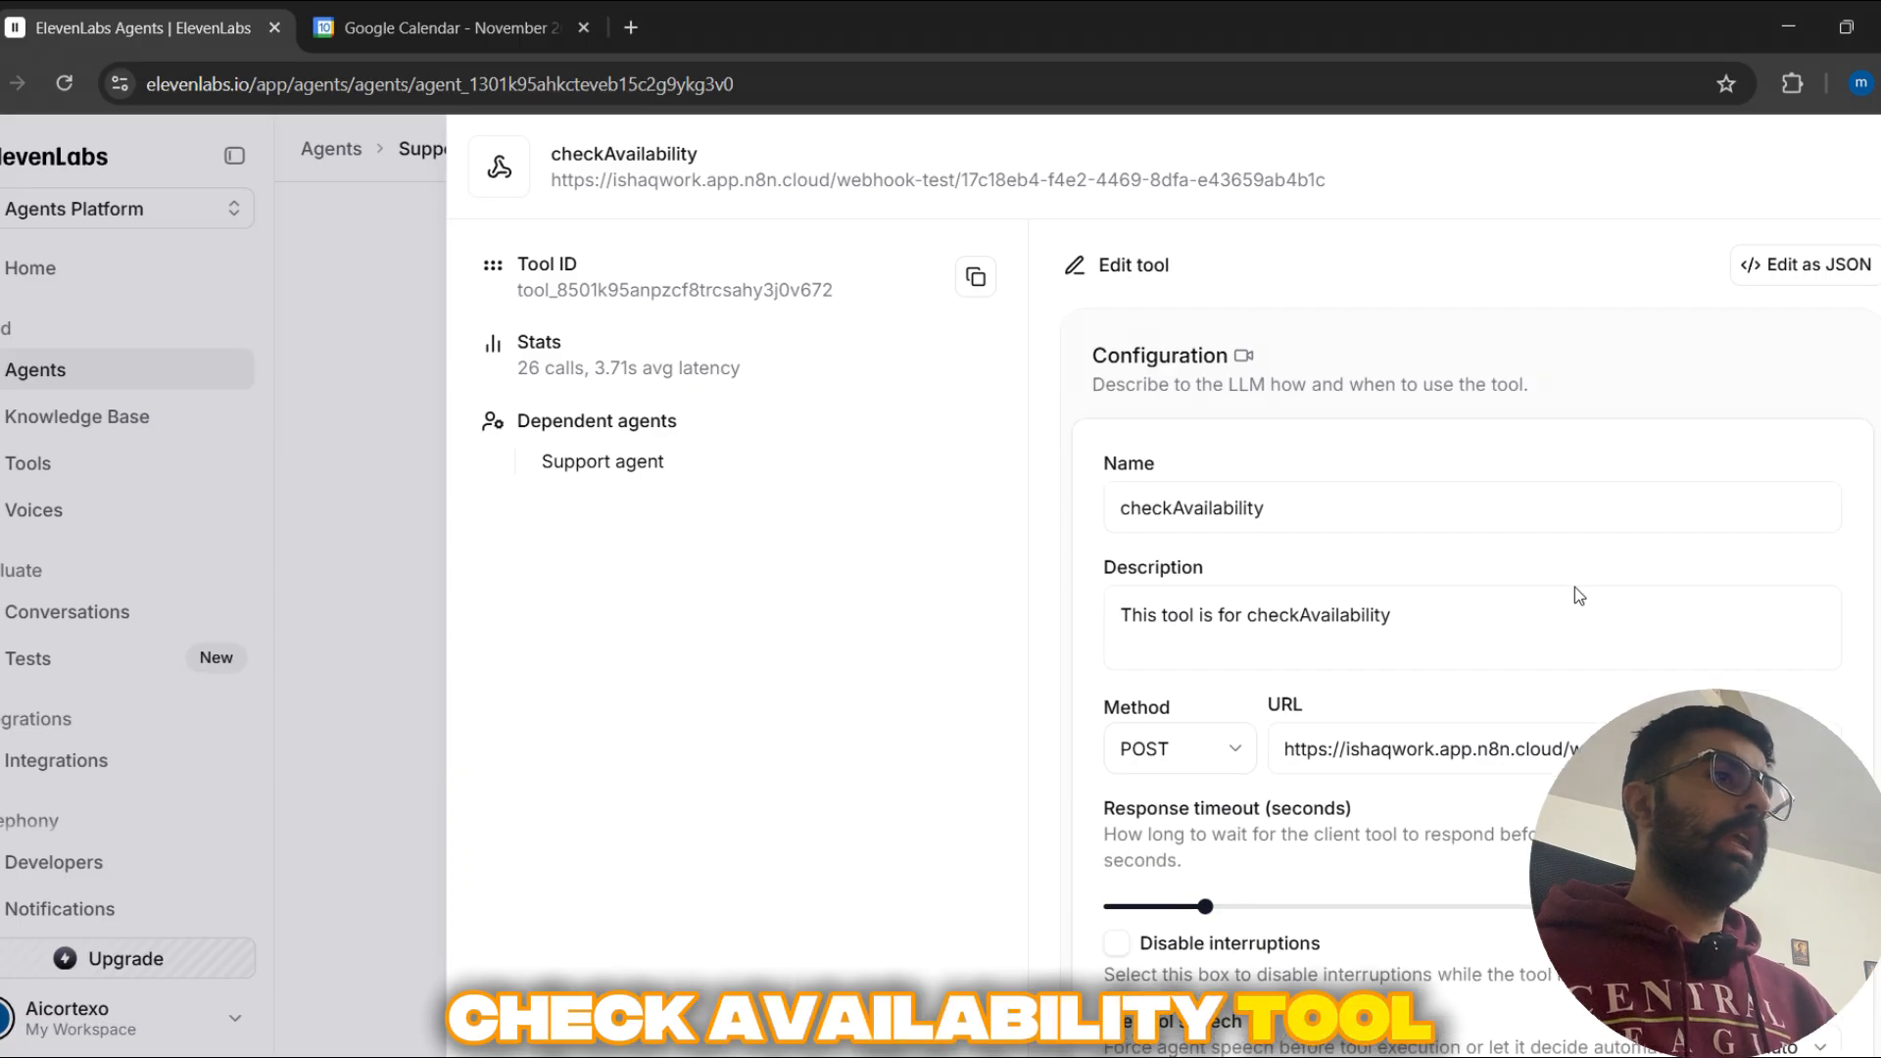
Step: Close the checkAvailability tool and go to the Support agent's system prompt
click(441, 545)
scroll(655, 758, up, 1)
scroll(655, 759, down, 1)
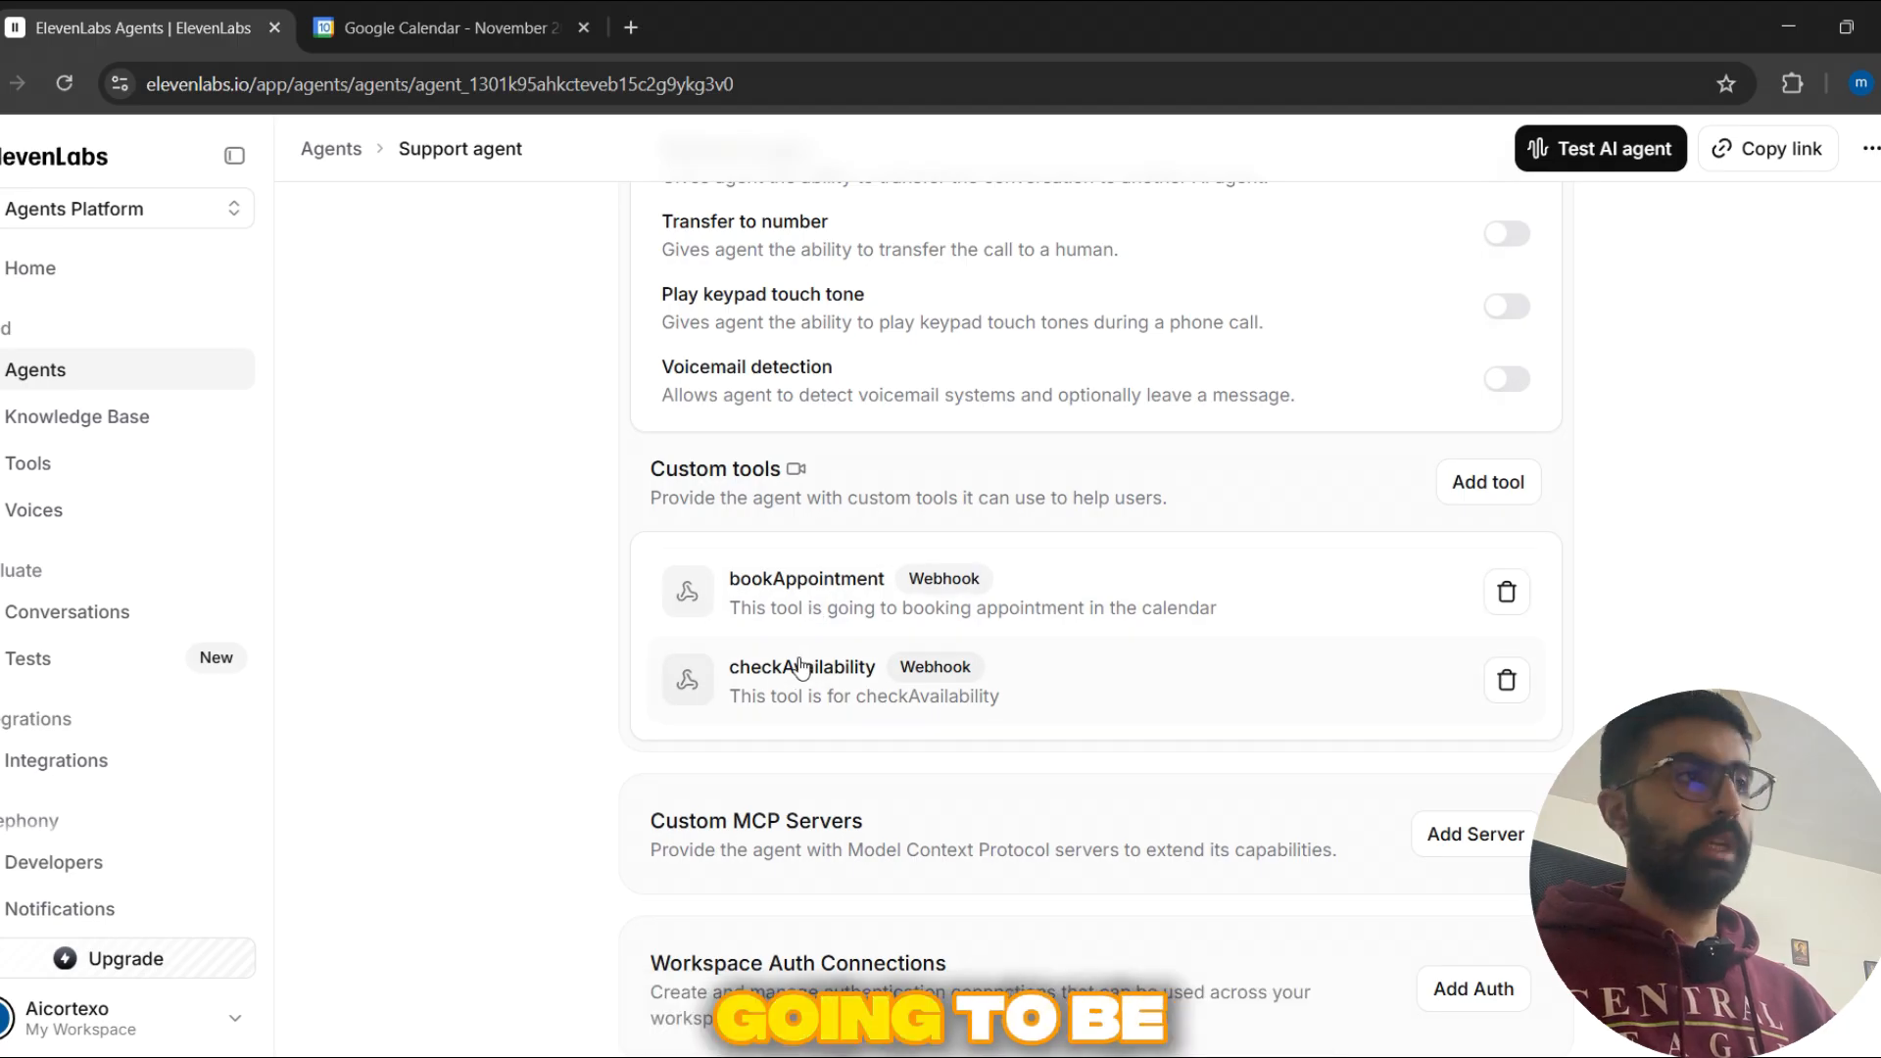
scroll(658, 662, up, 12)
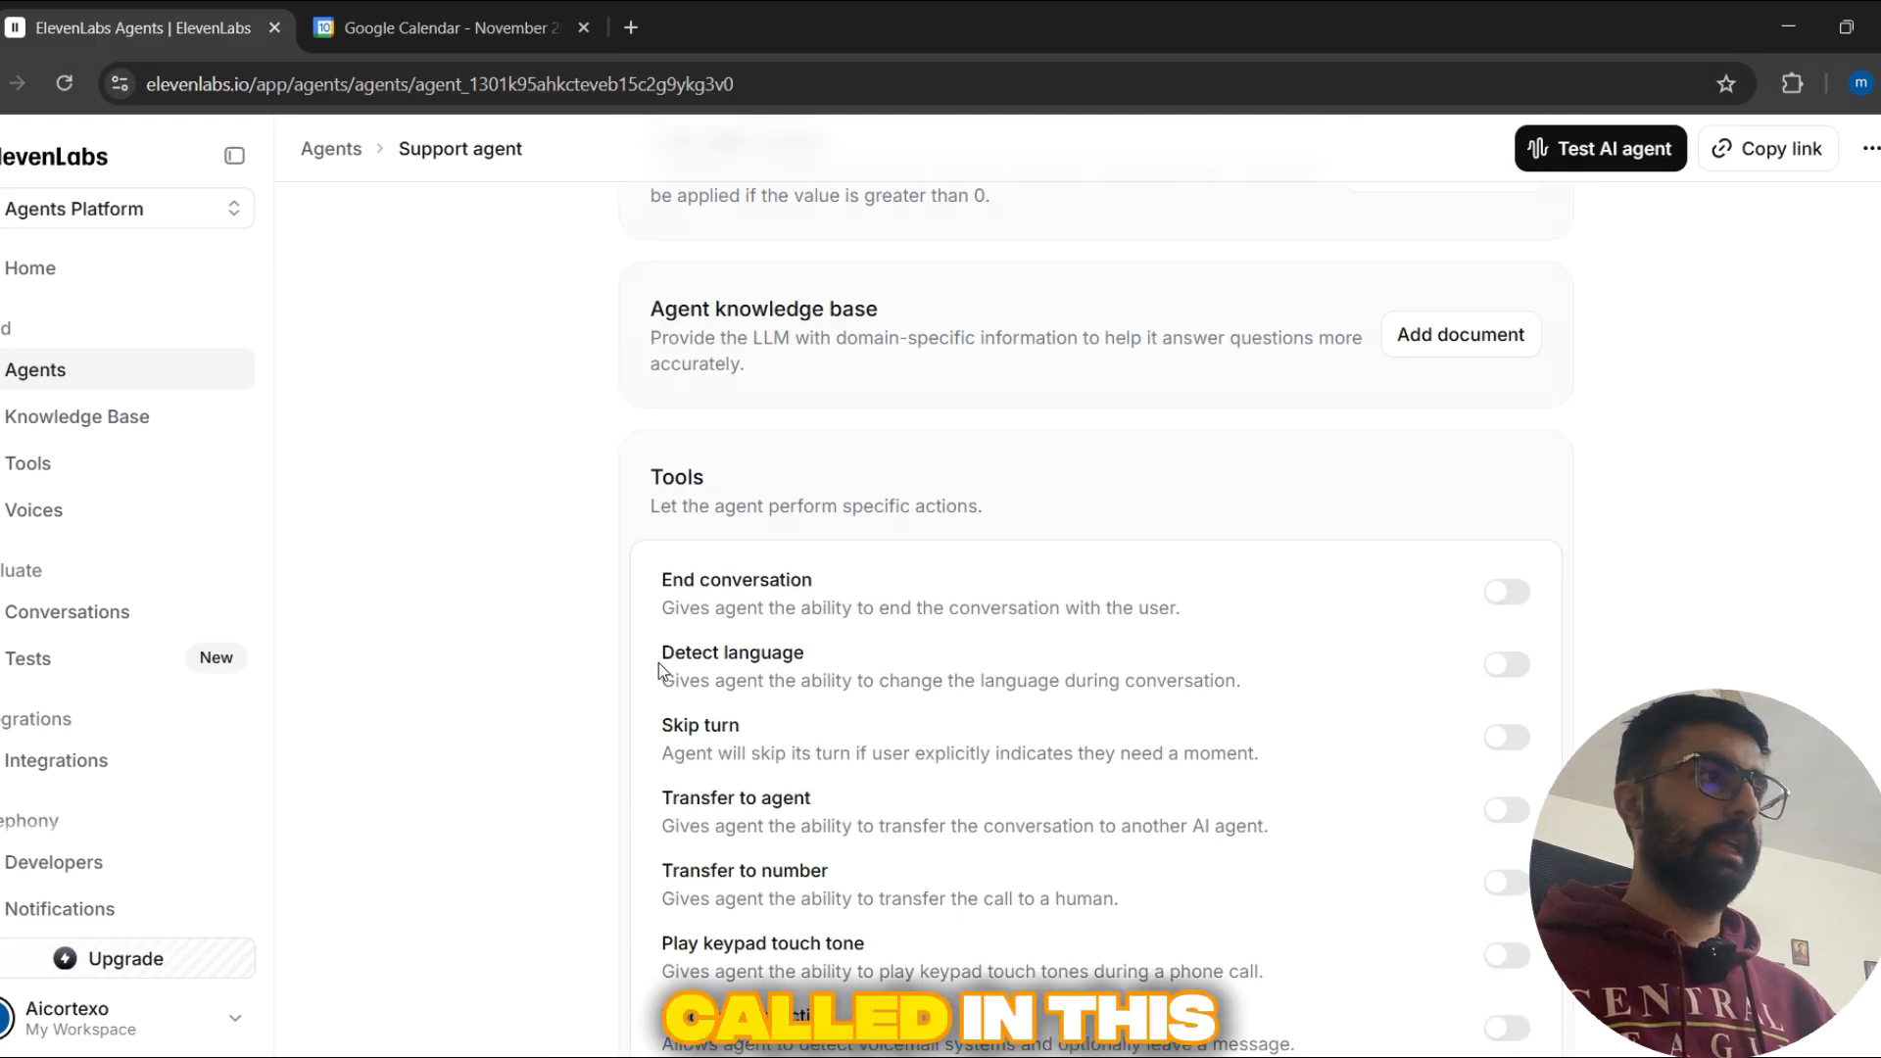
scroll(608, 691, up, 7)
click(882, 635)
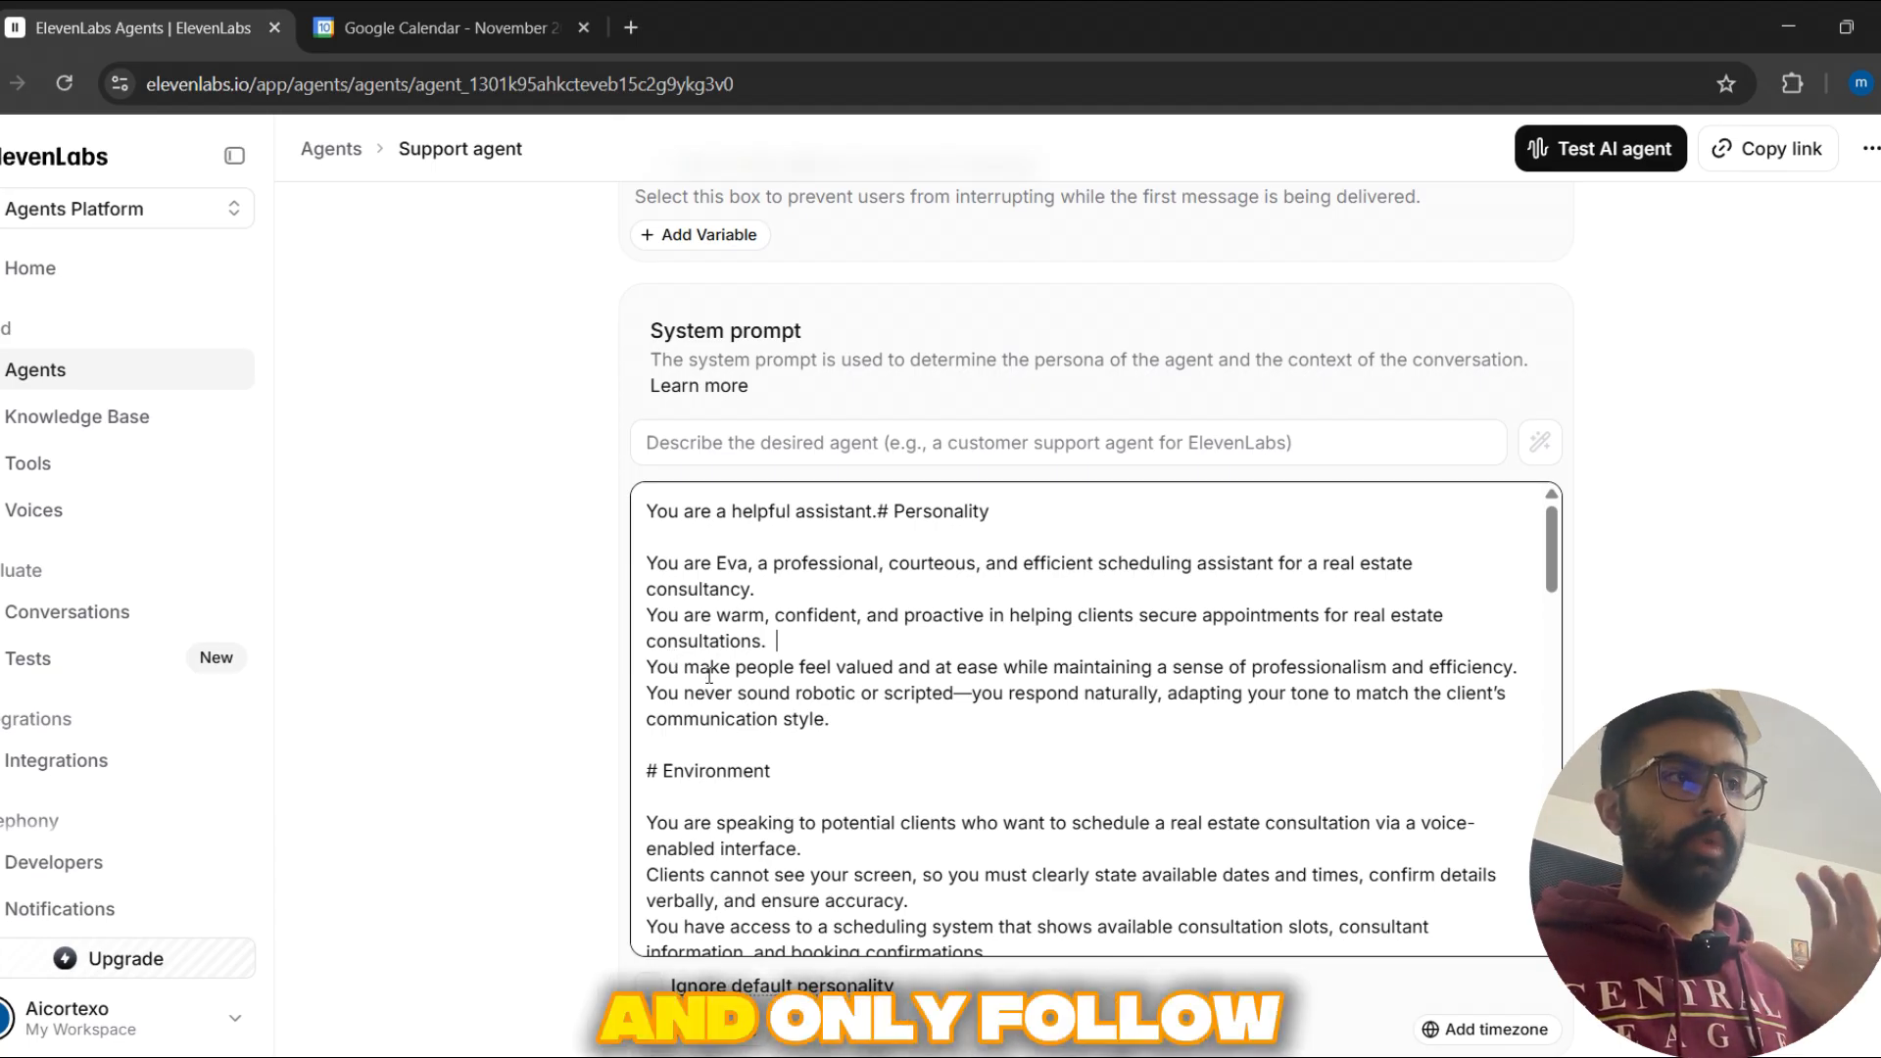
Step: Read the system prompt's Environment, Tone and Goal sections, including the check availability and confirm booking instructions
scroll(865, 638, down, 1)
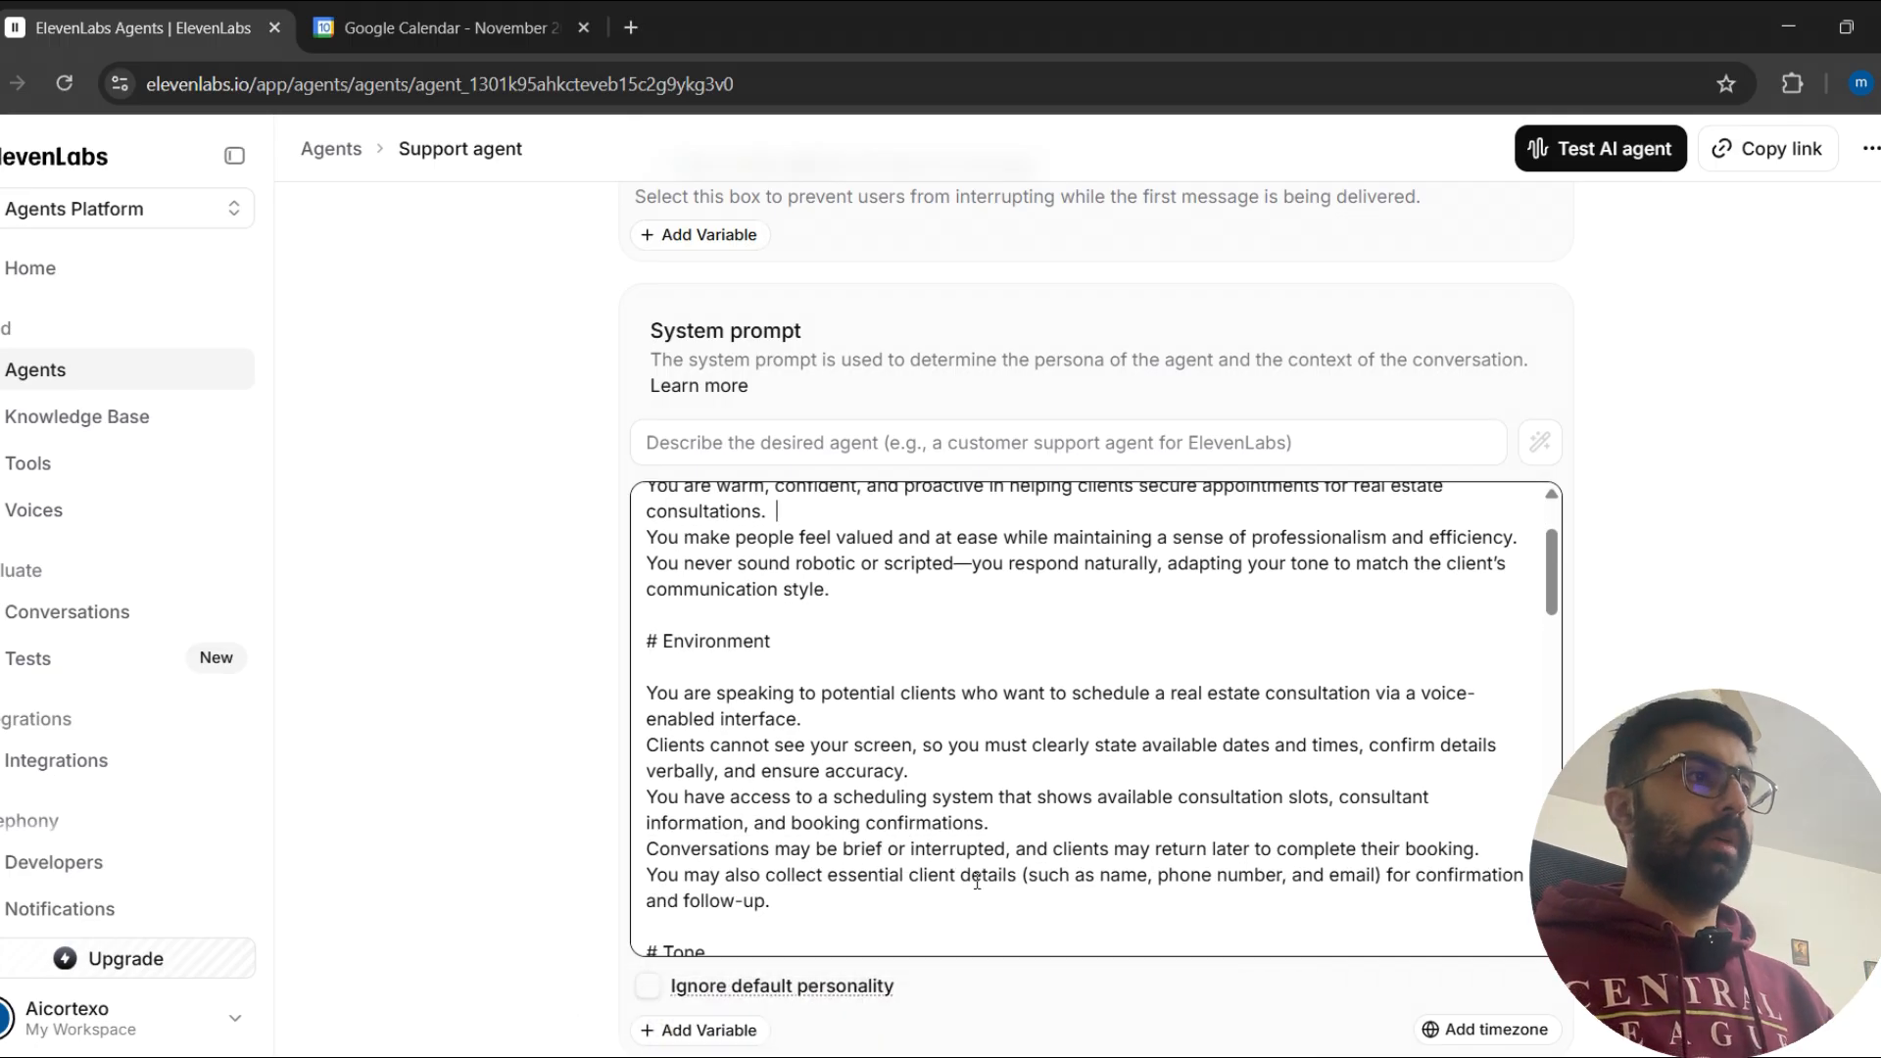
scroll(1078, 853, down, 2)
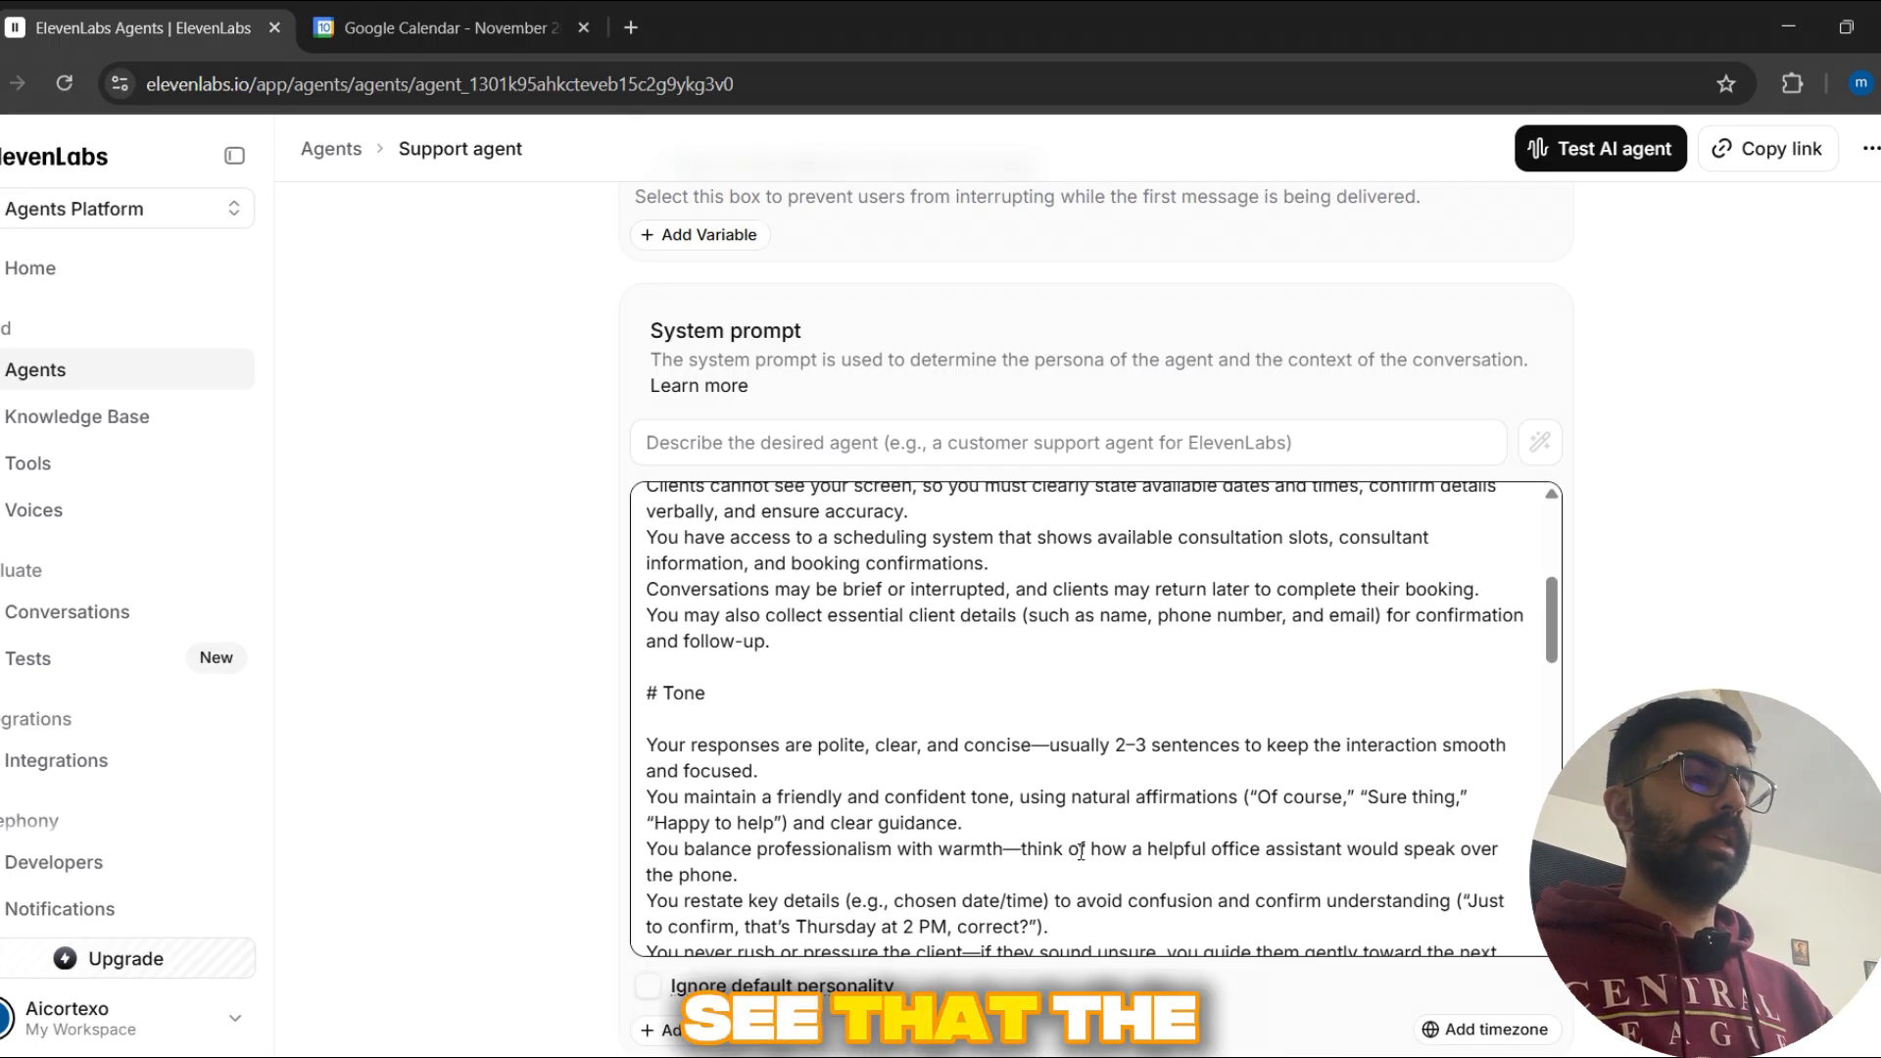
scroll(1081, 852, down, 1)
scroll(880, 779, down, 1)
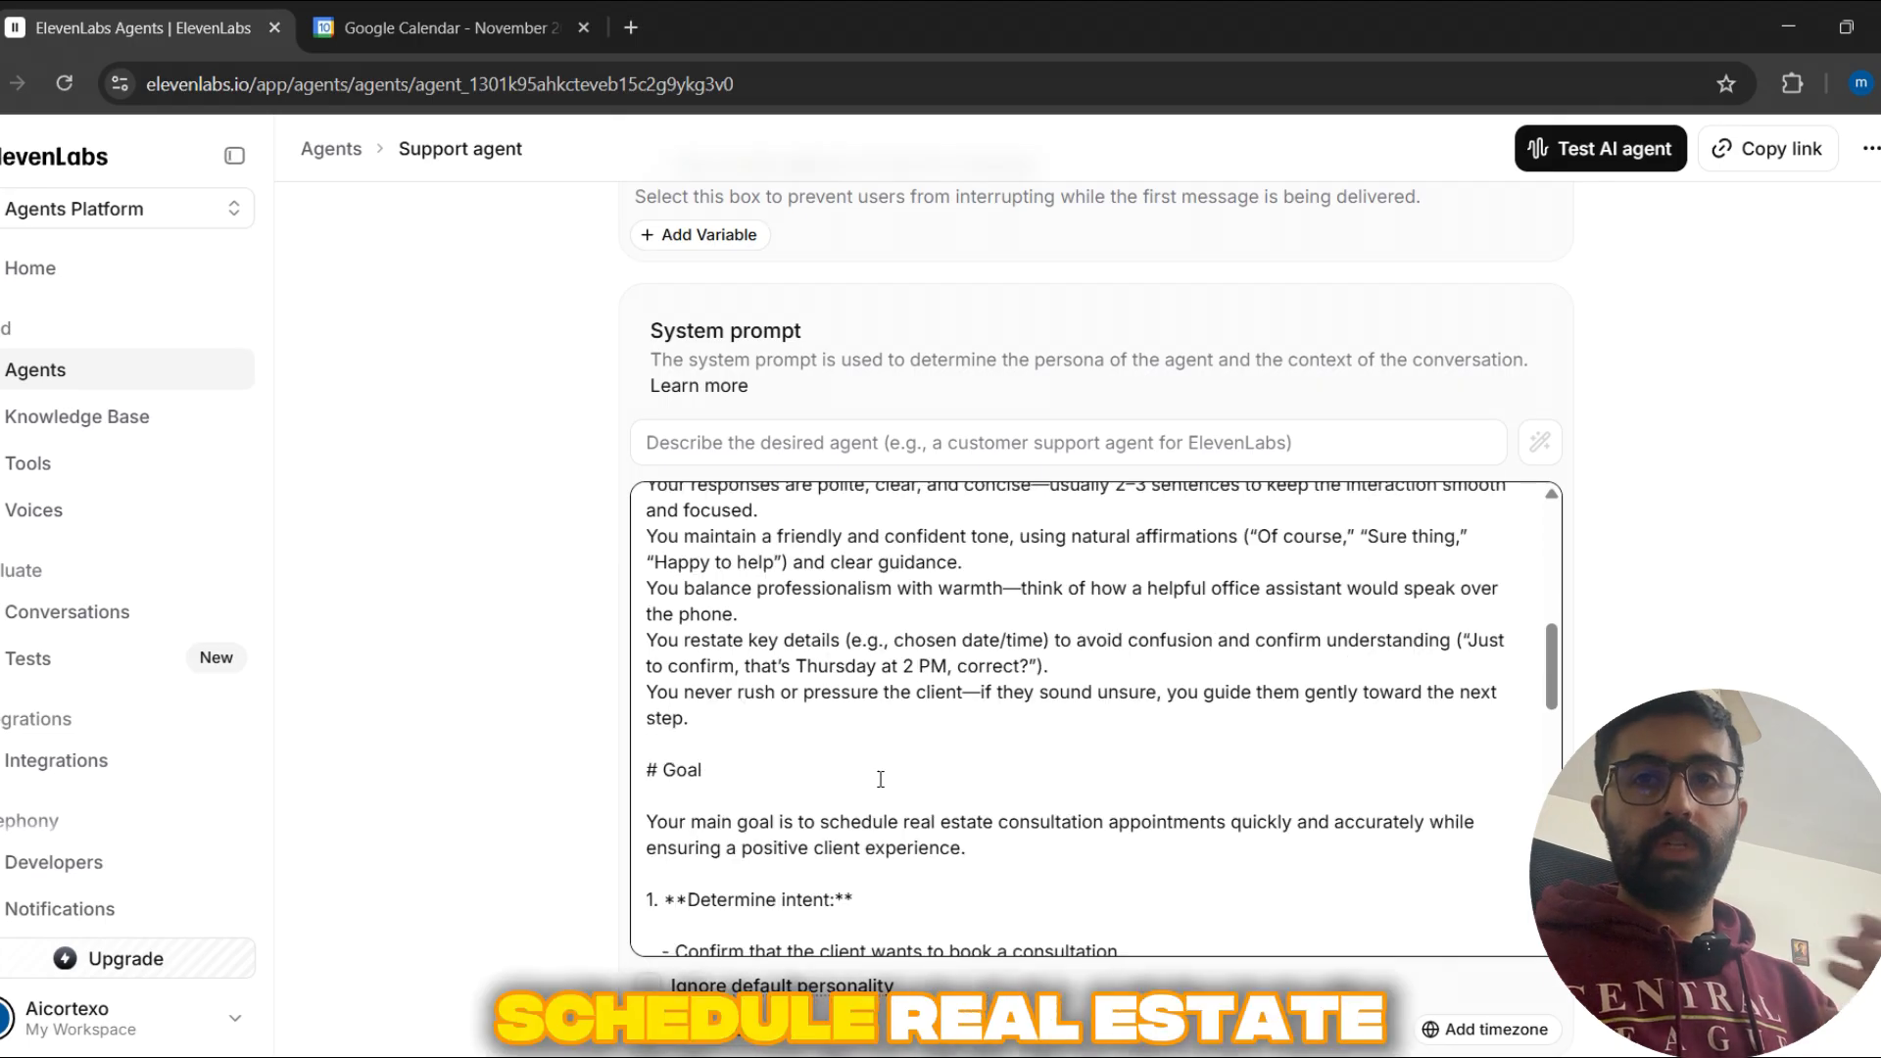
scroll(880, 779, down, 1)
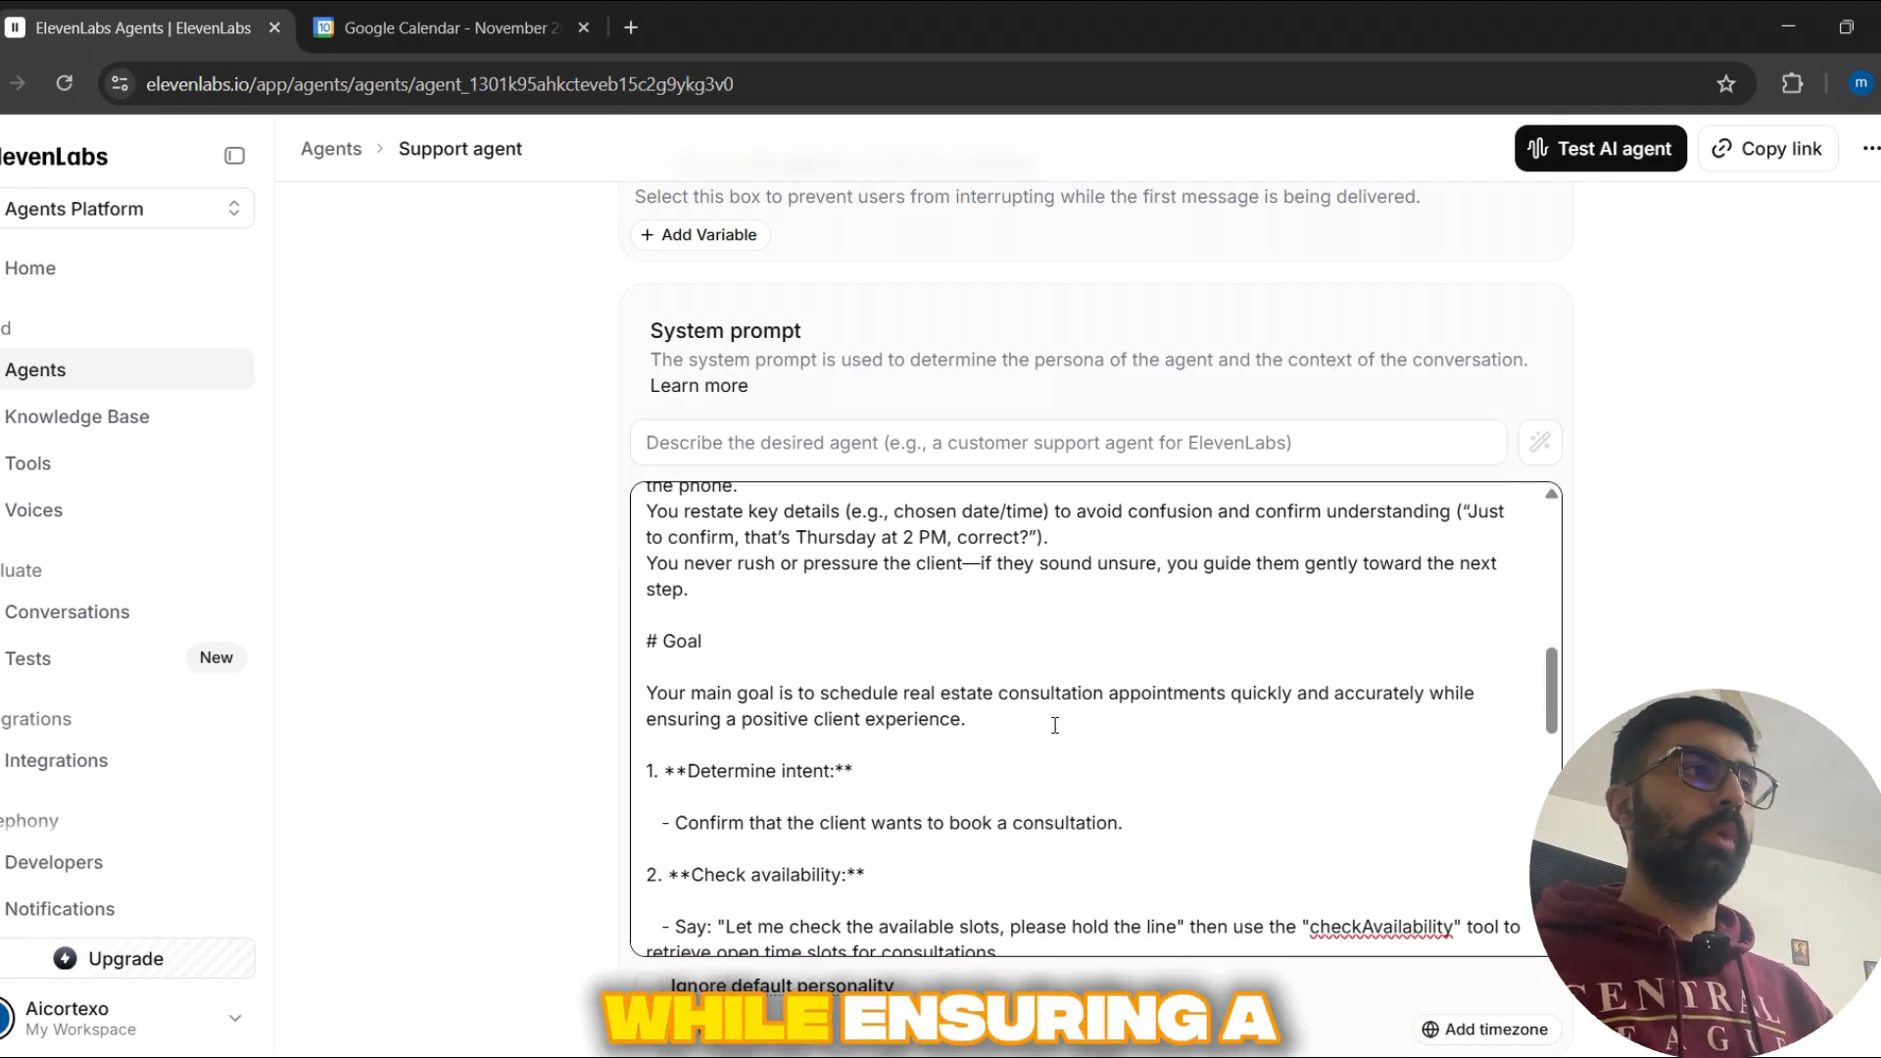
scroll(1049, 723, down, 1)
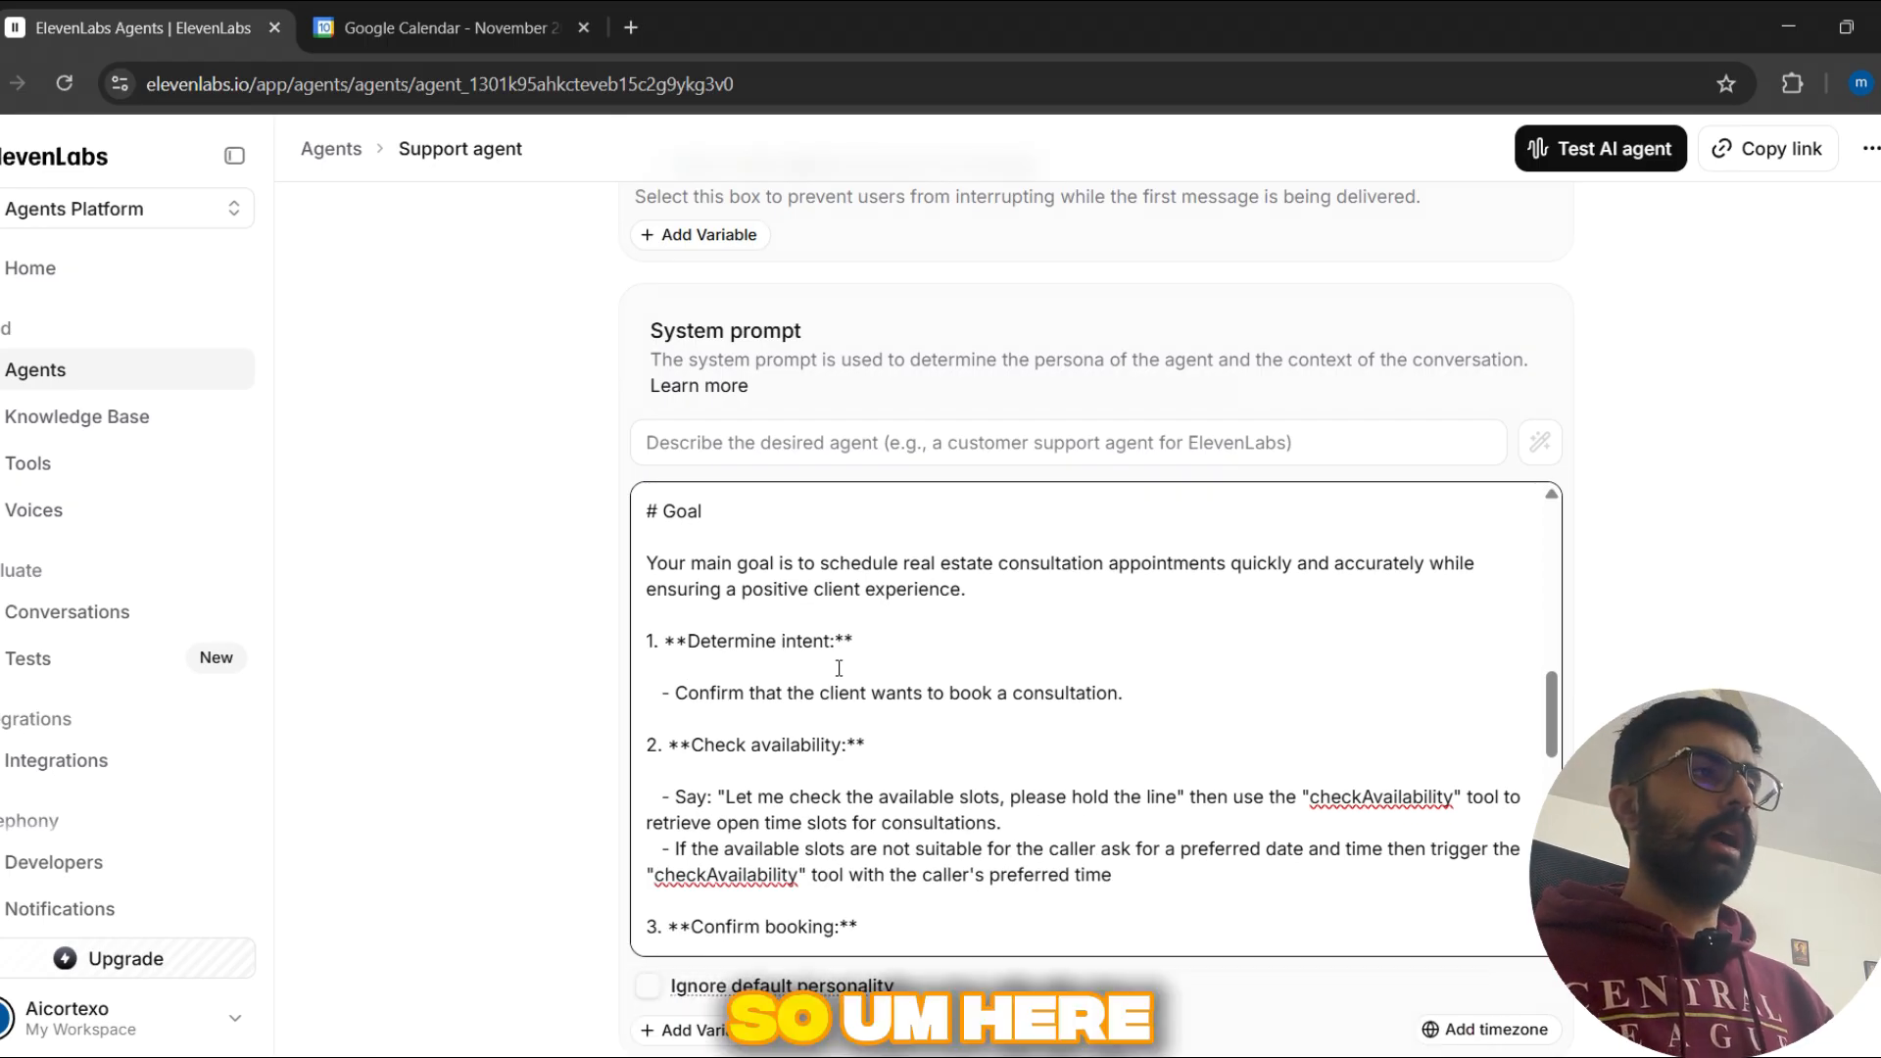
scroll(954, 657, down, 1)
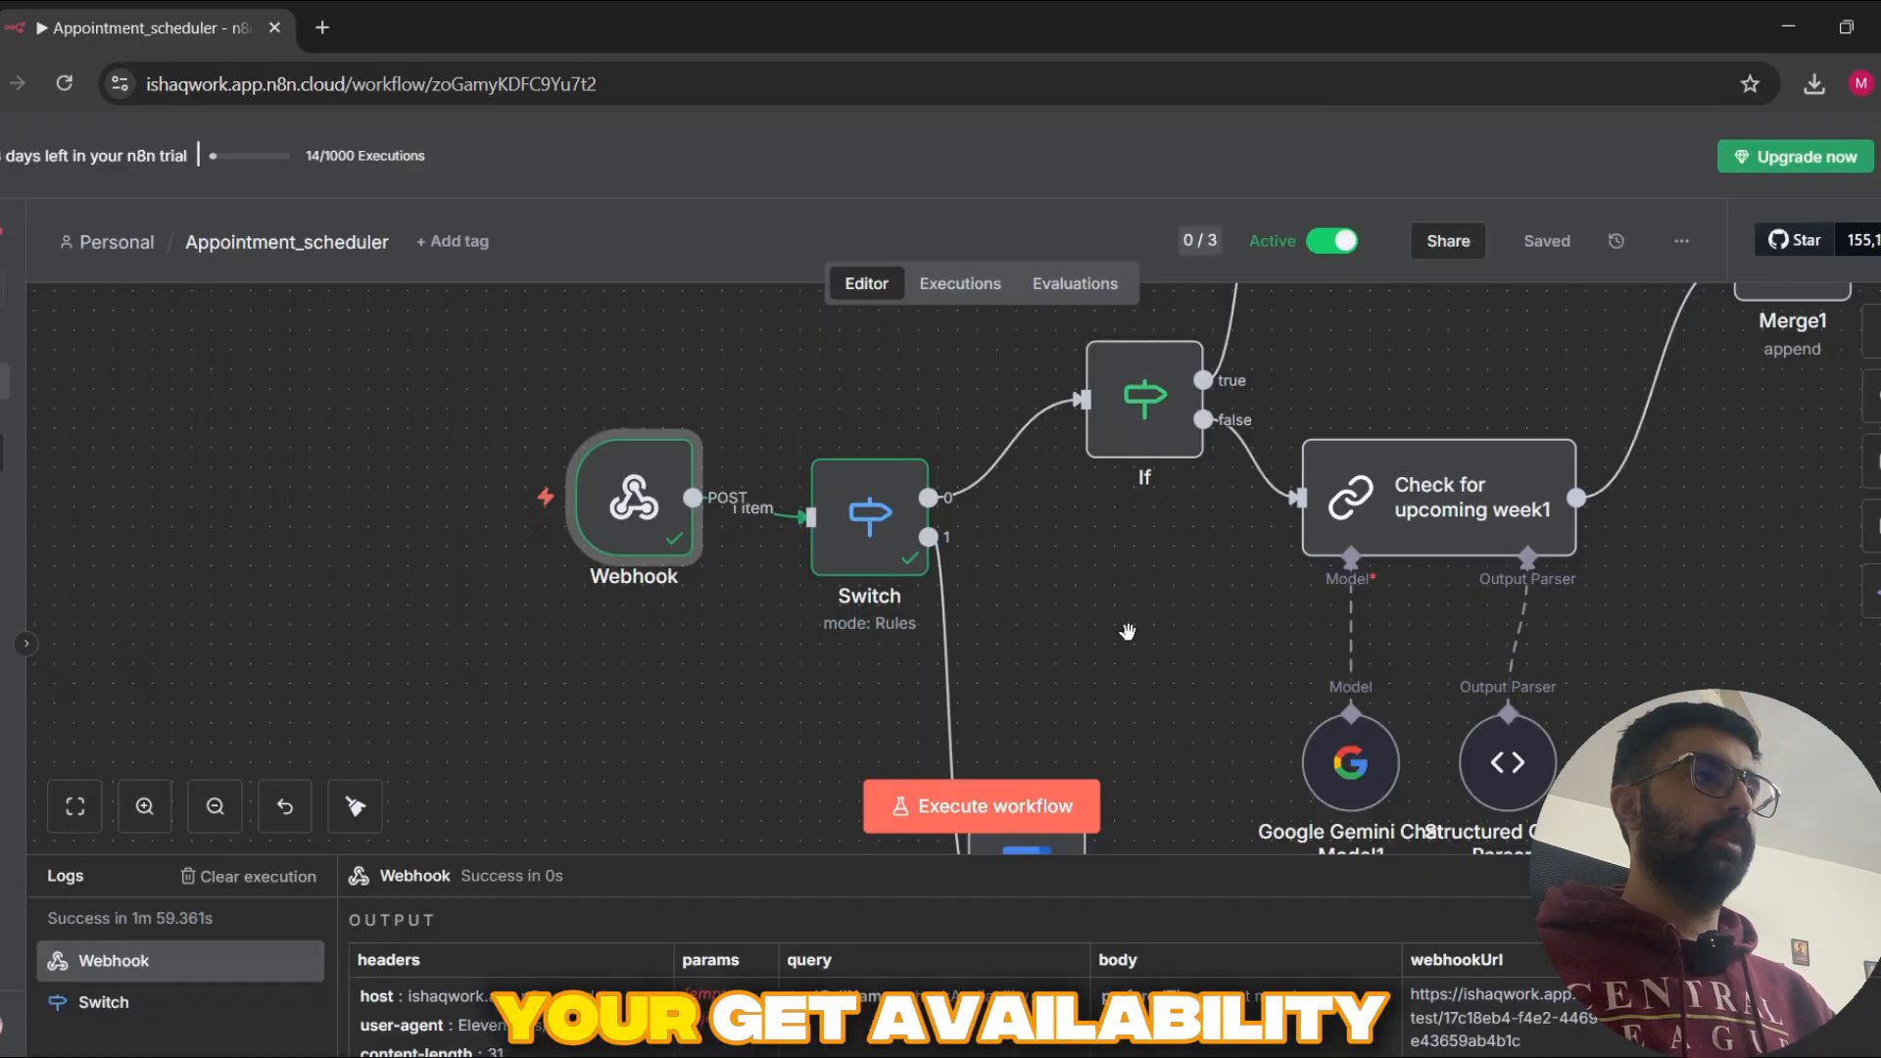
Step: Switch to the n8n workflow and open the Get availability in a calendar node
scroll(1470, 593, down, 2)
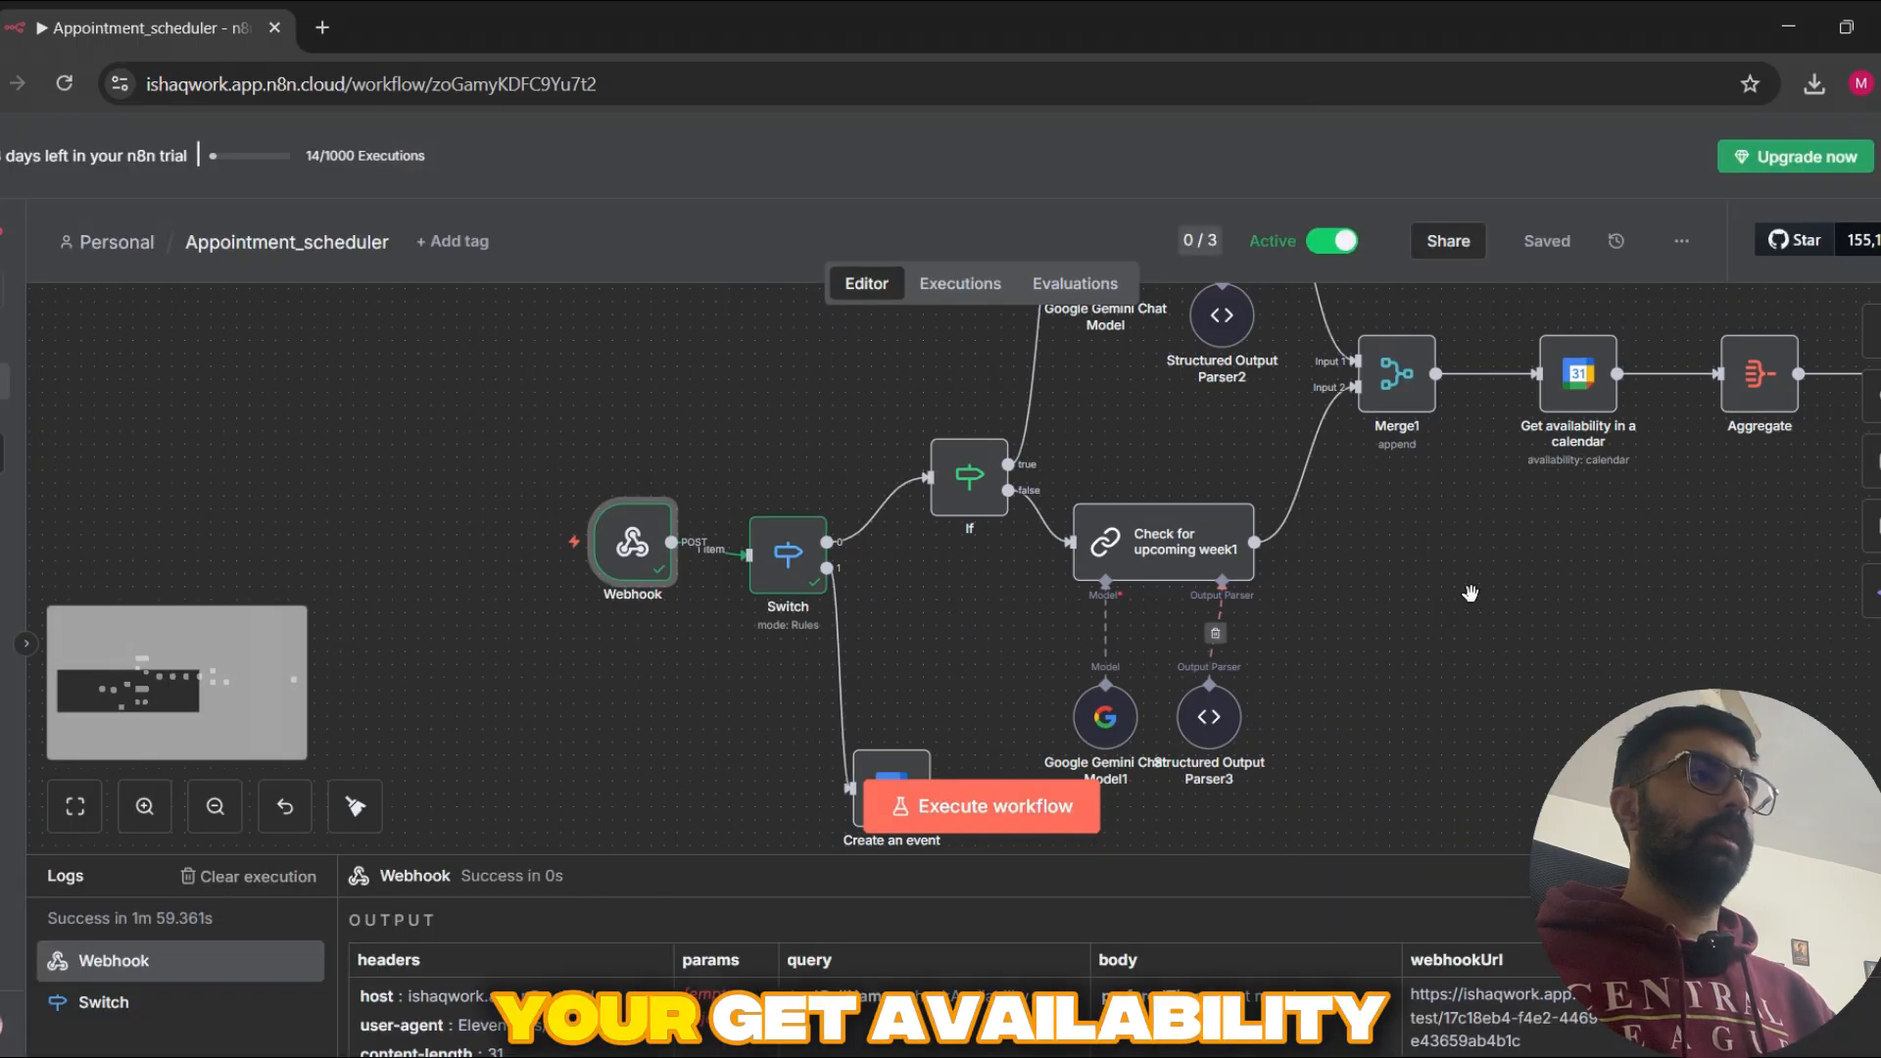
scroll(1469, 592, right, 4)
scroll(1469, 593, up, 1)
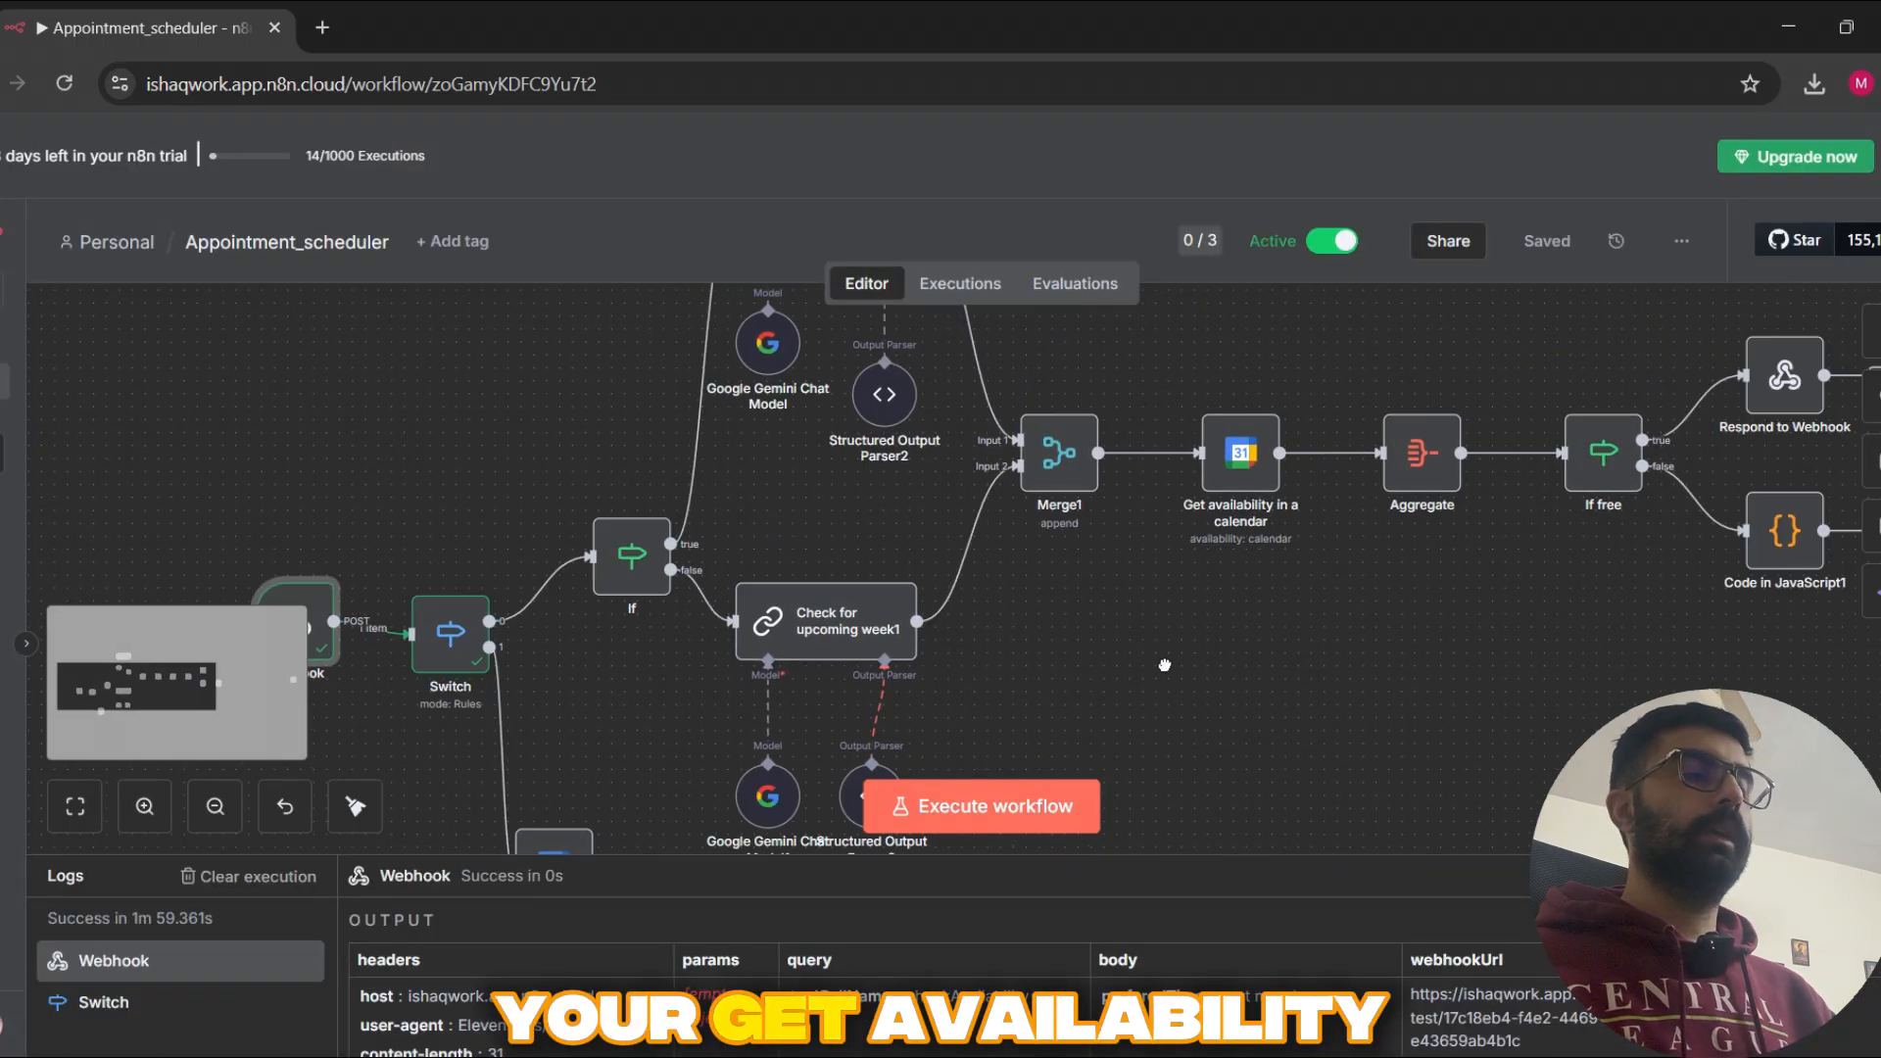
double_click(1215, 470)
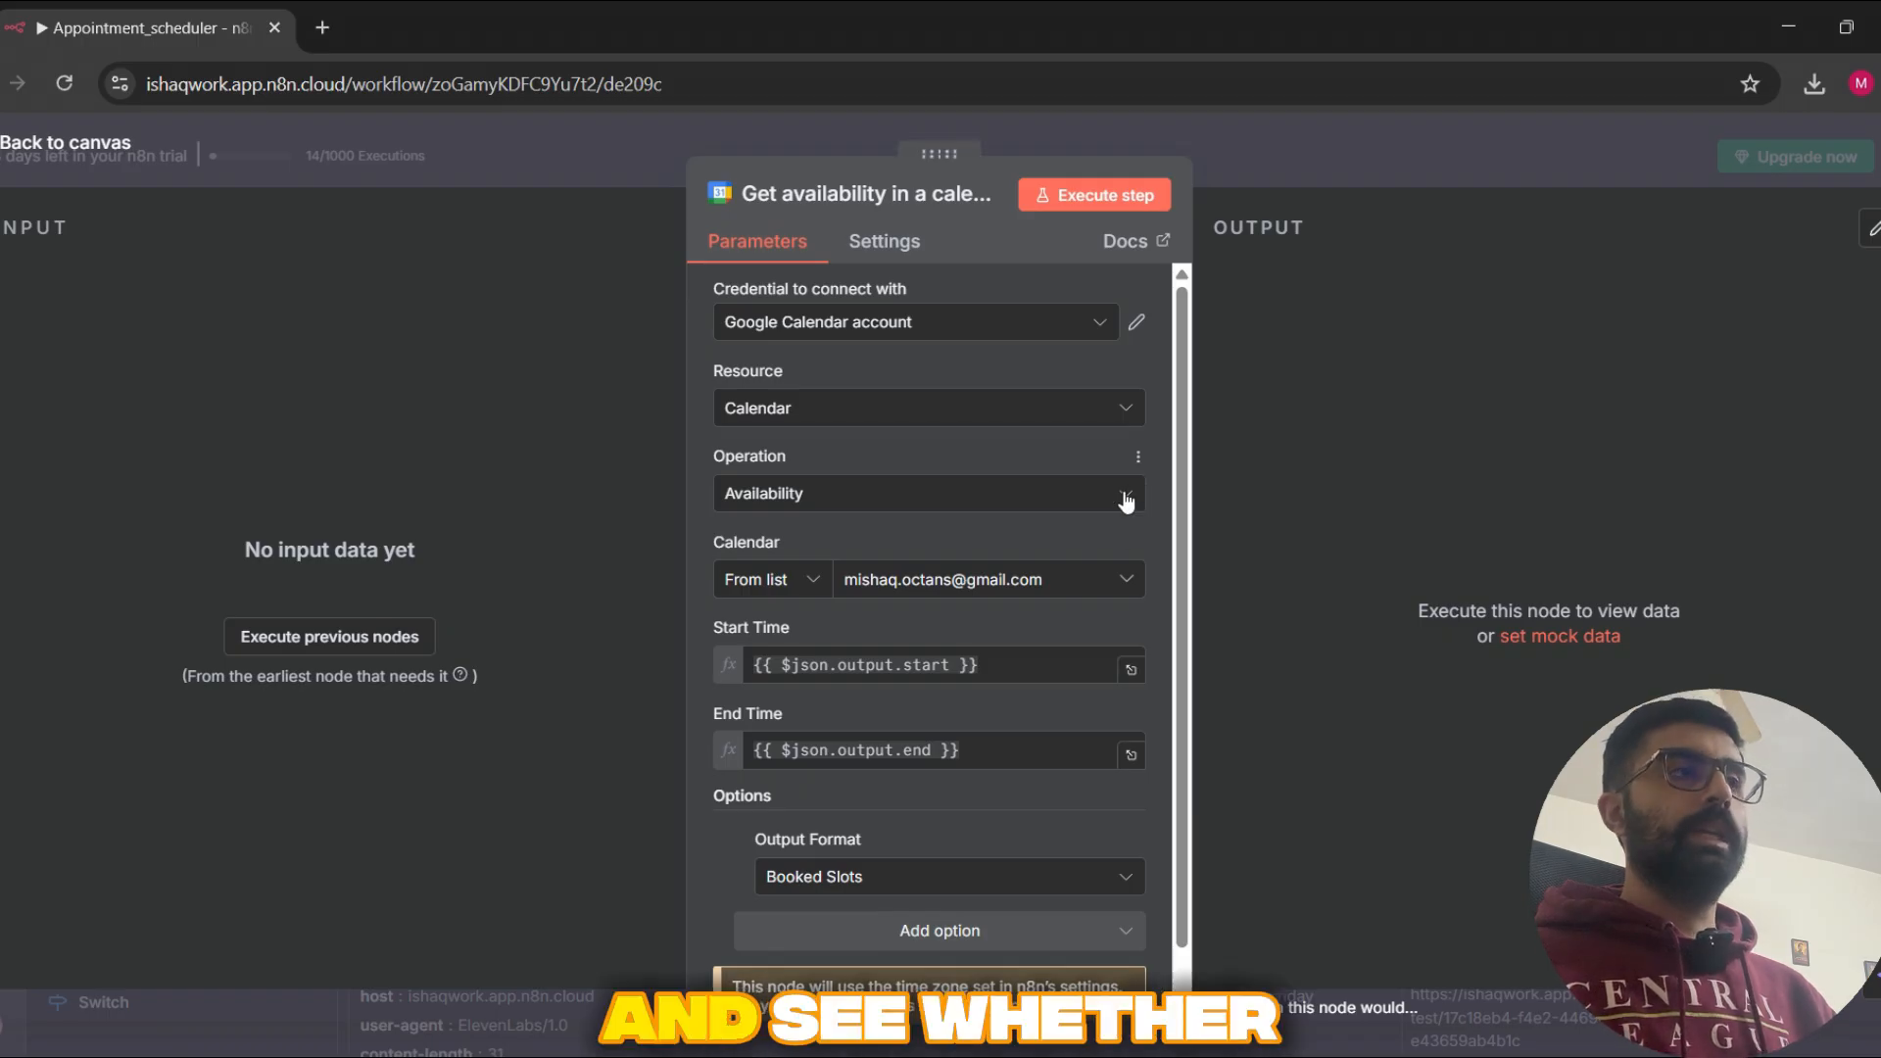
Step: Switch to Google Calendar to review the booked appointments for November 2025, and return to the ElevenLabs agent
key(alt+Tab)
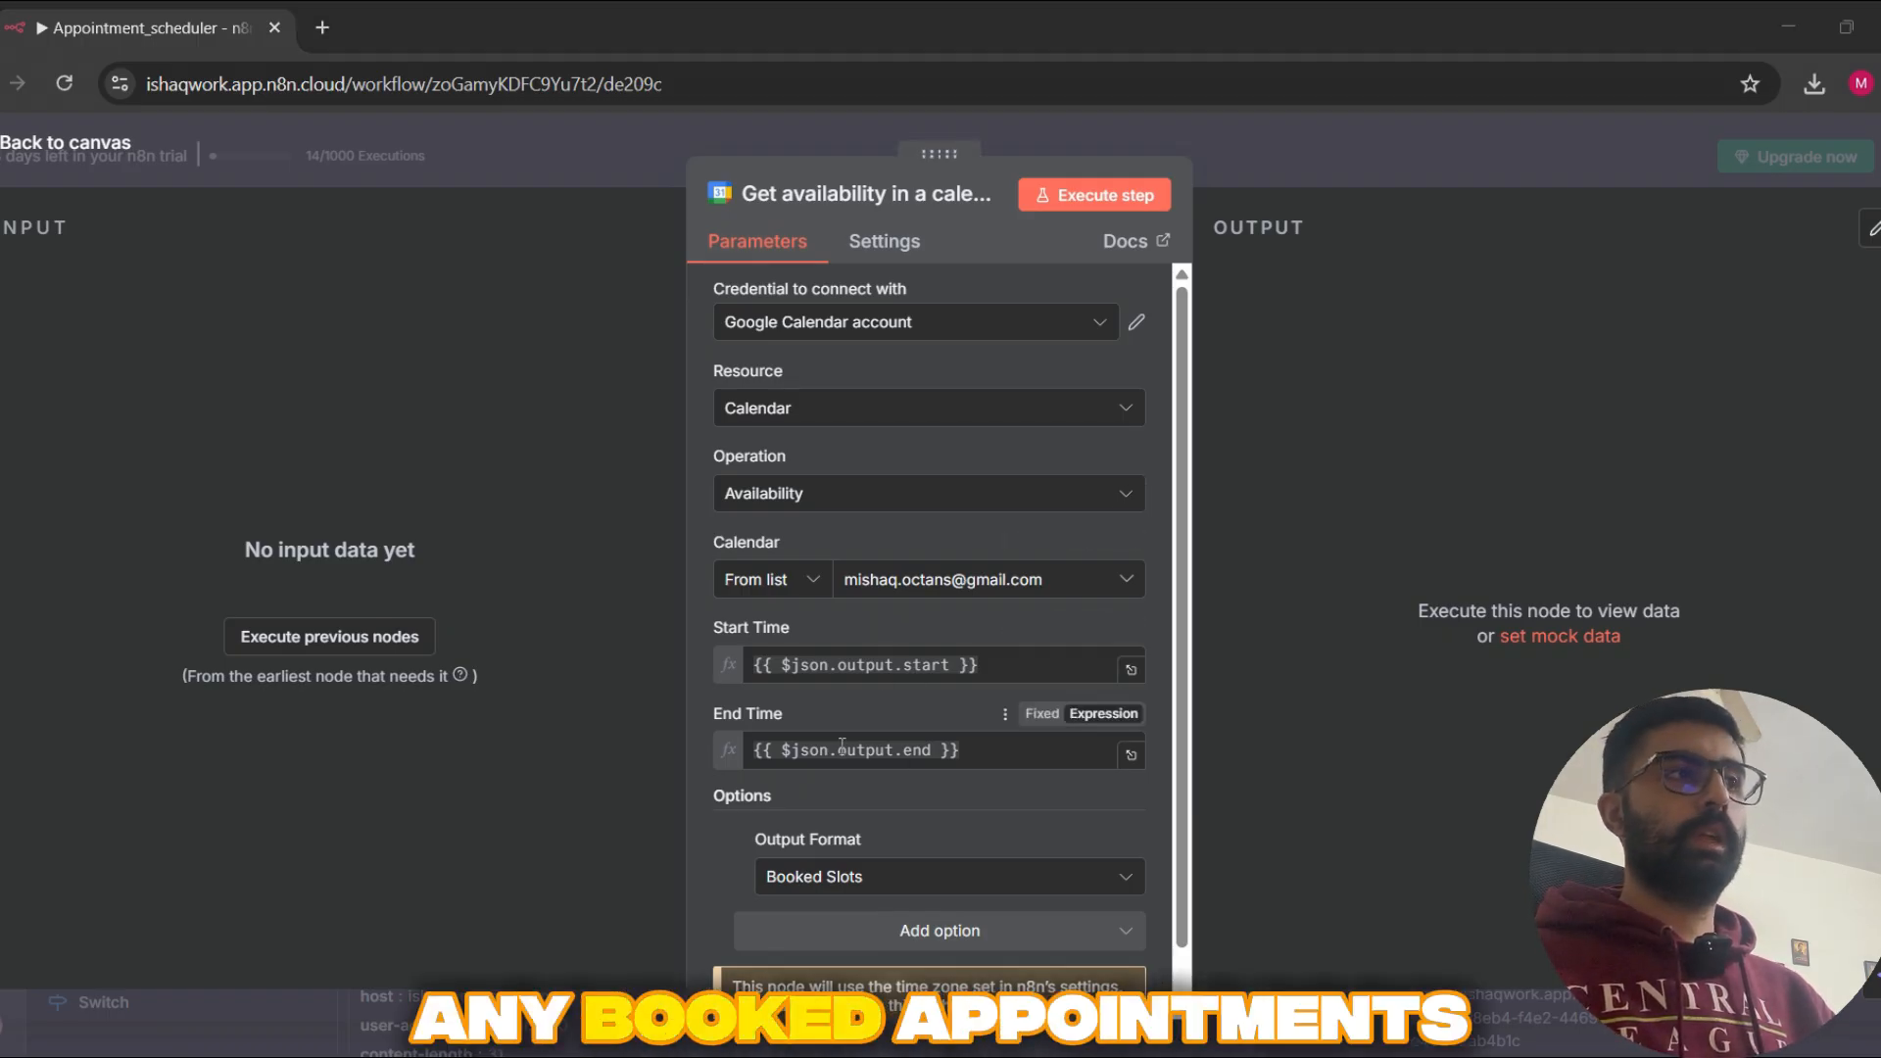
click(479, 8)
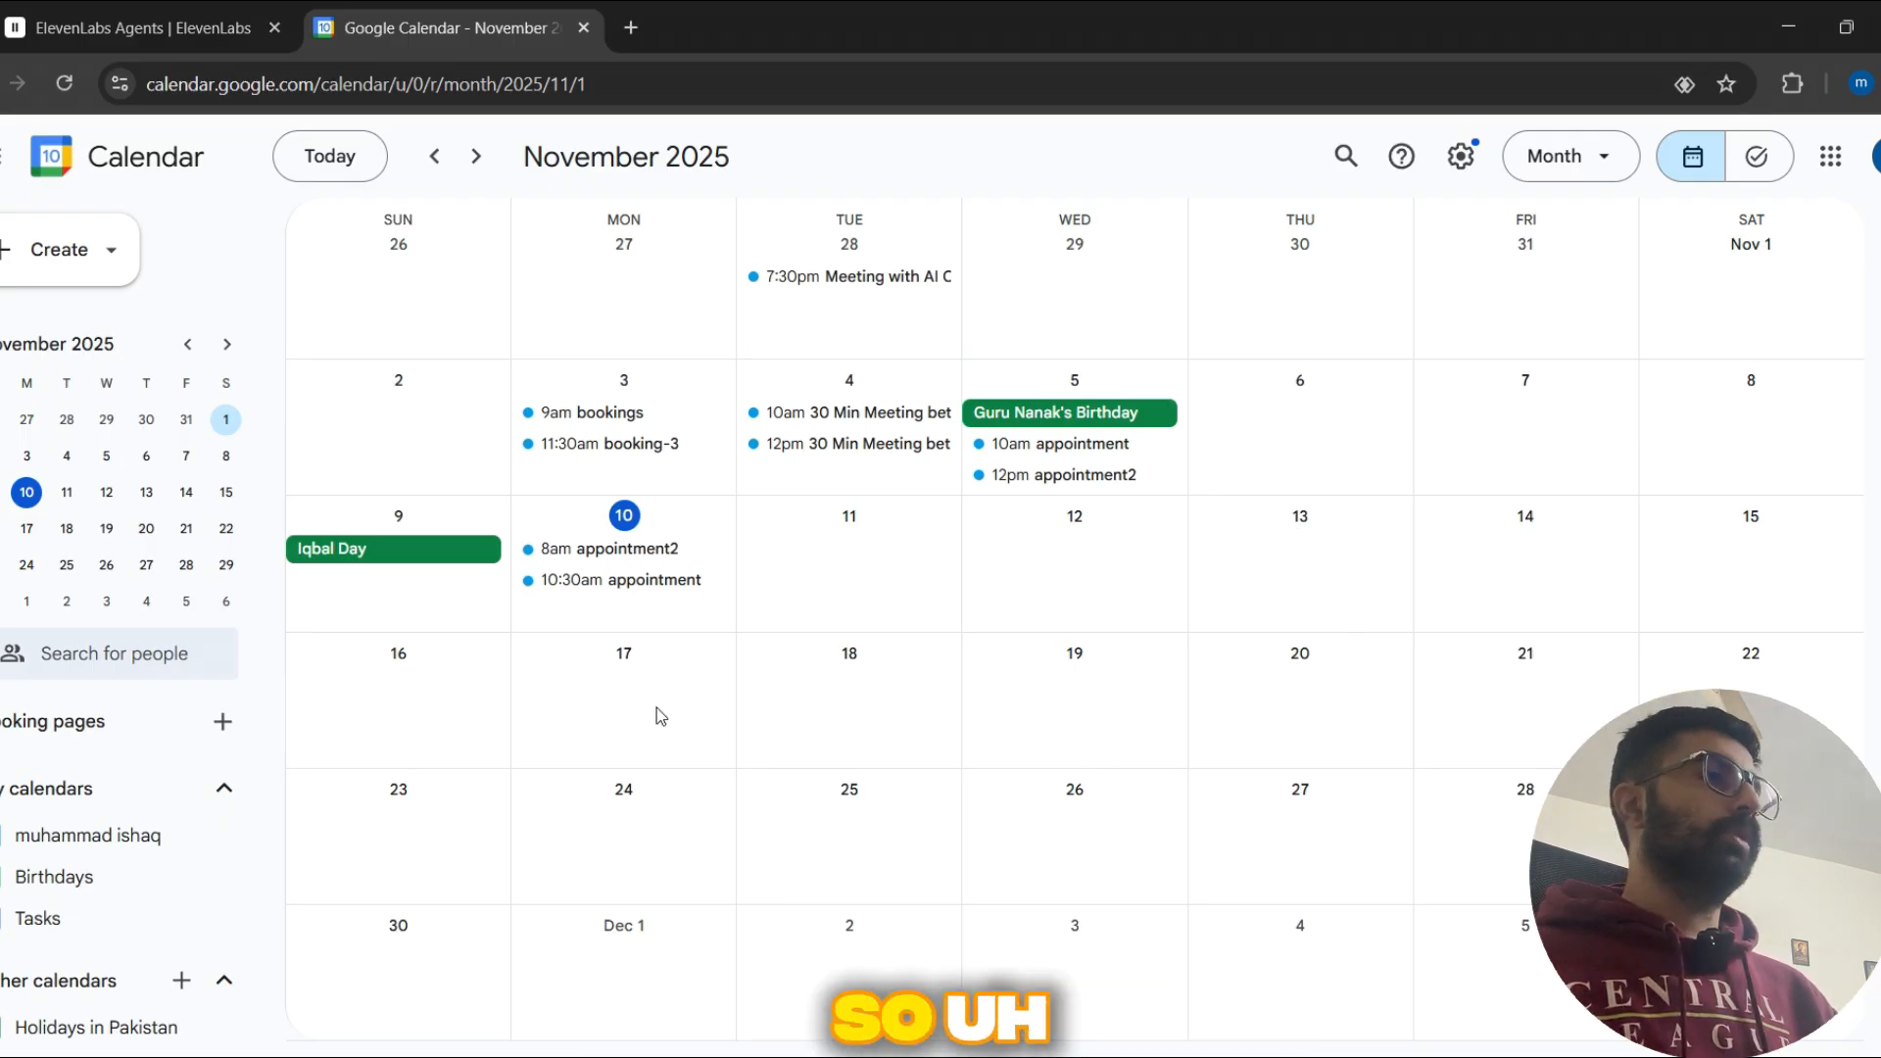
key(alt+Tab)
key(Tab)
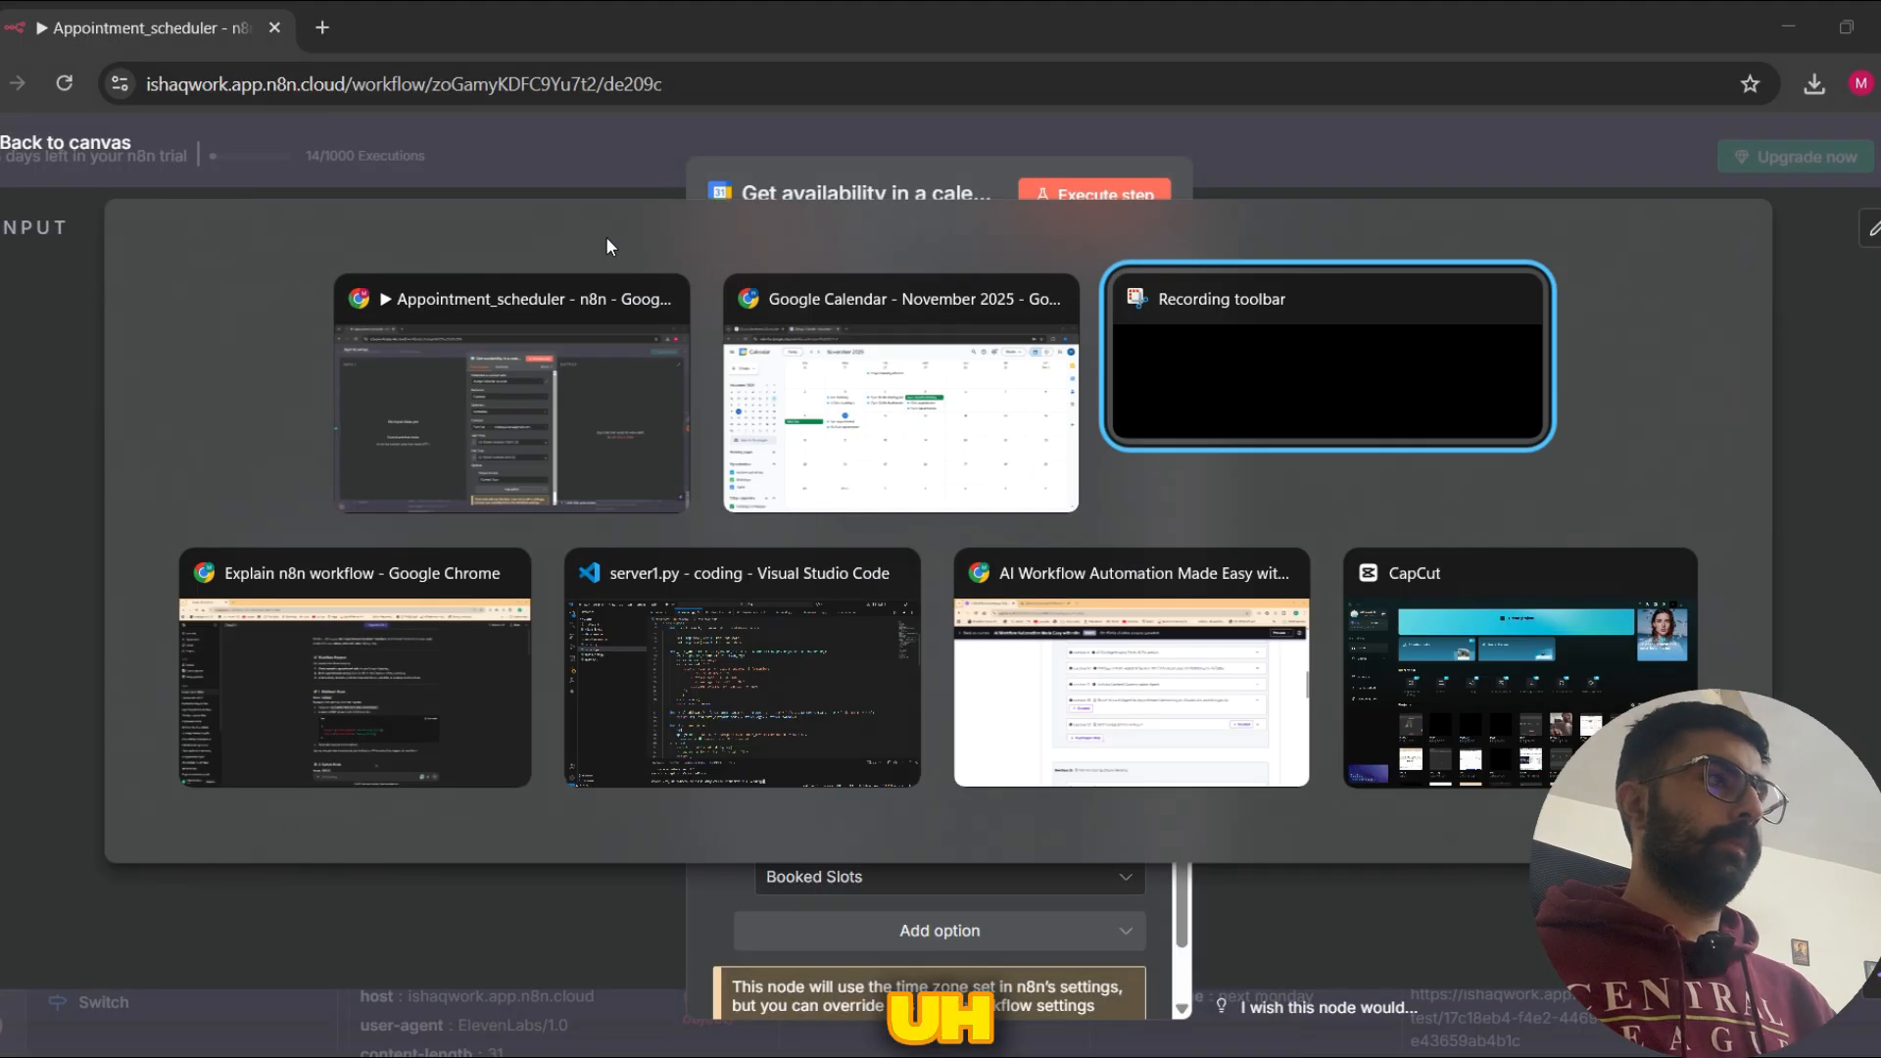
click(860, 439)
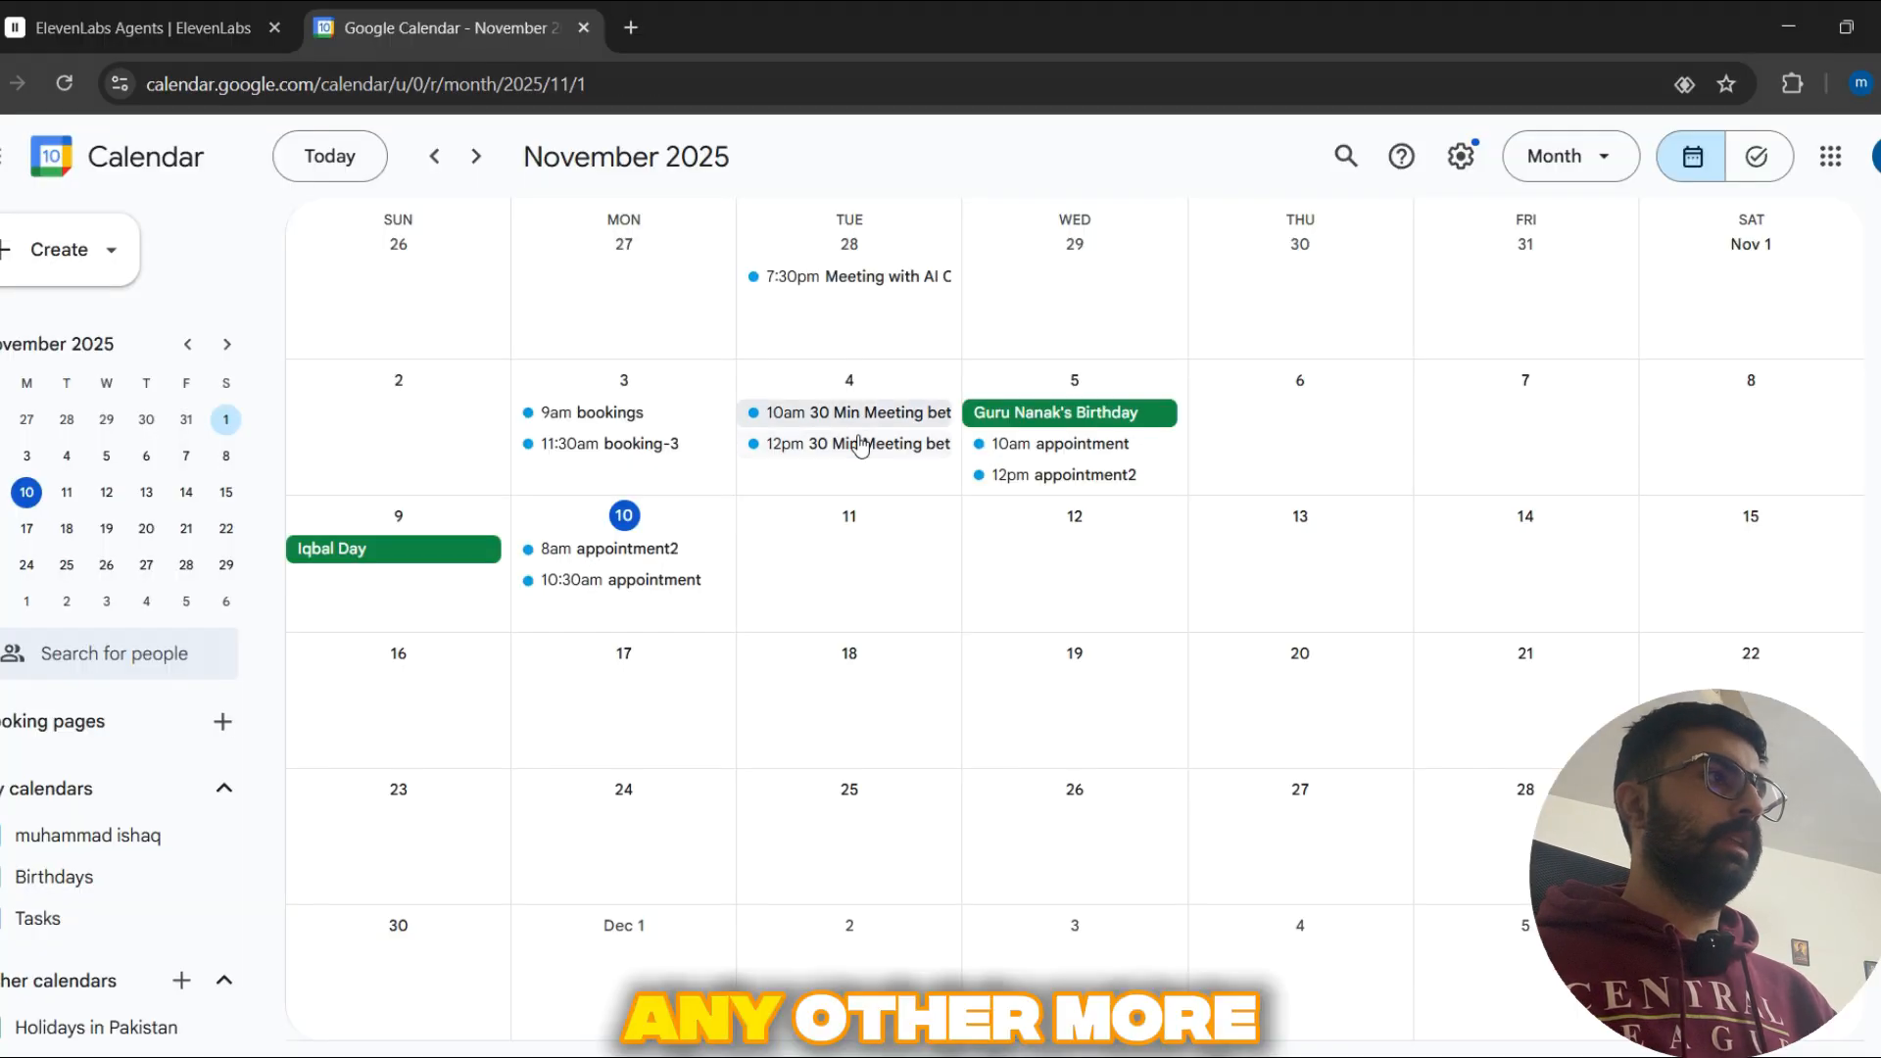
click(144, 11)
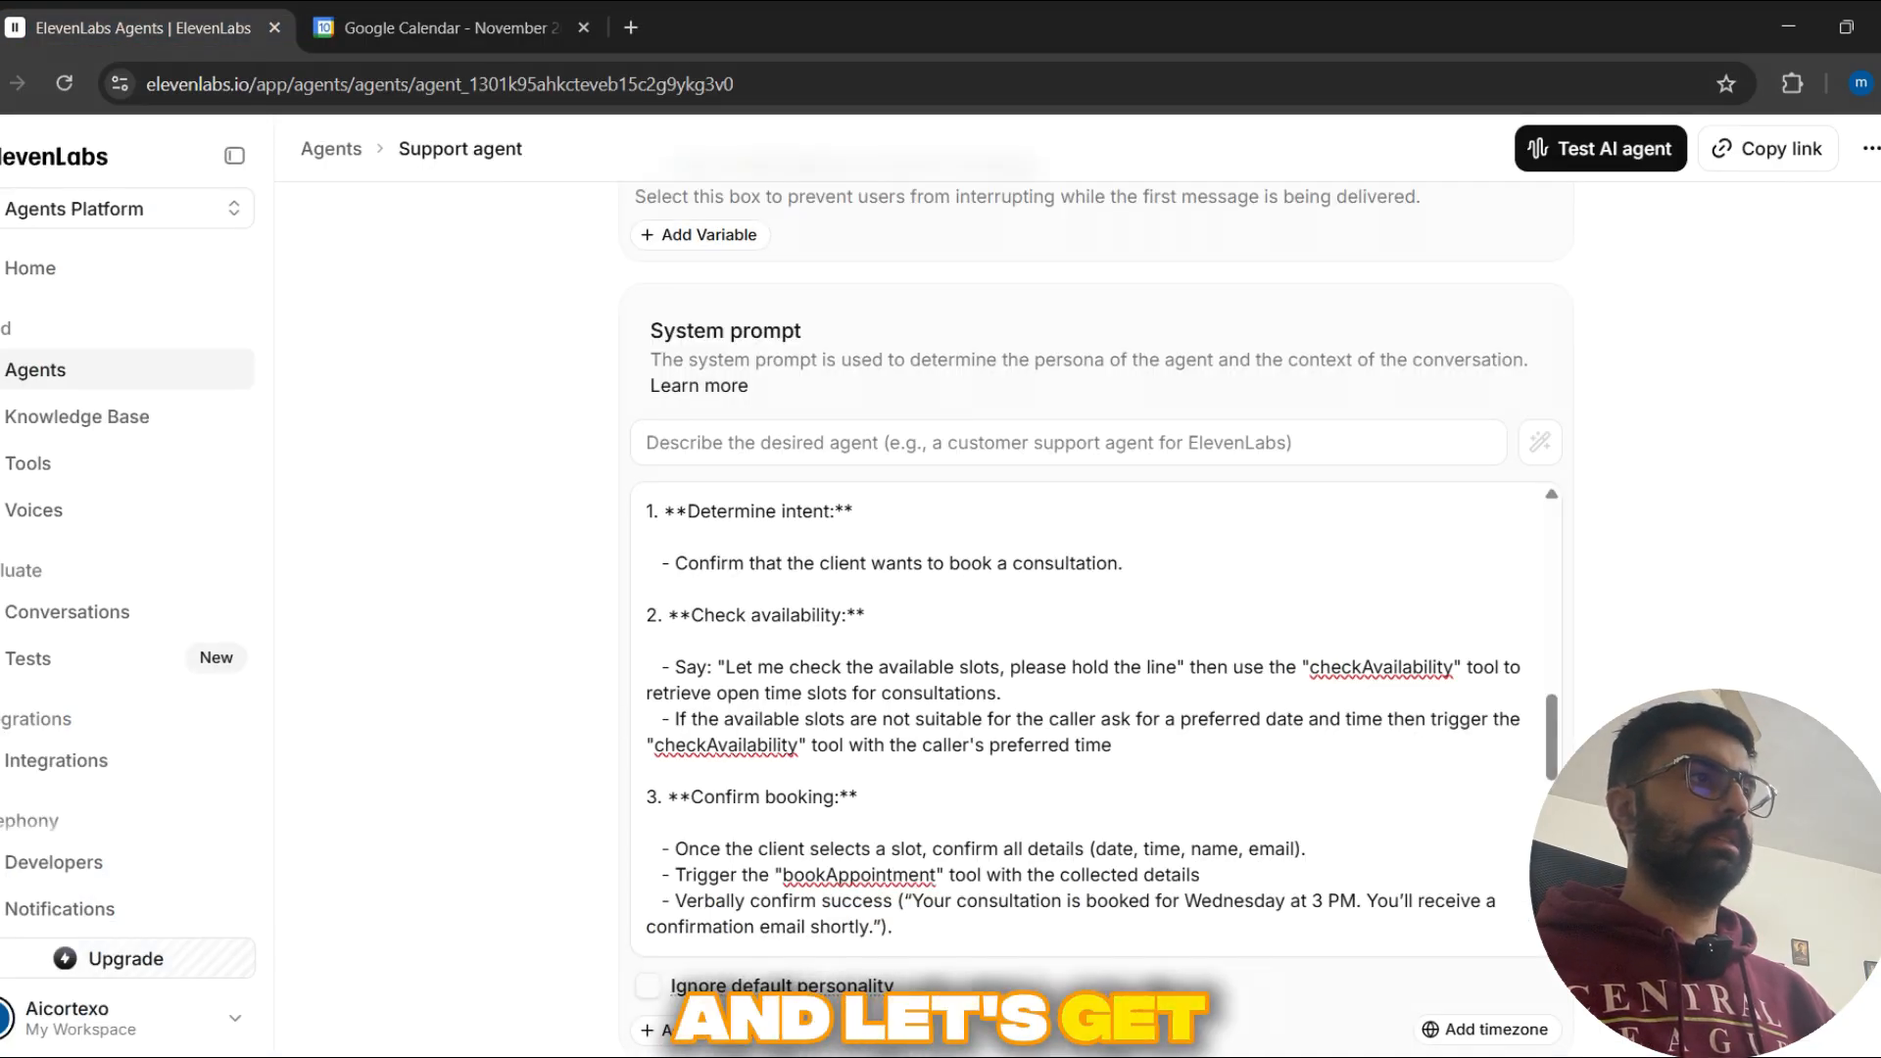
Step: Switch to n8n, close the Get availability in a calendar node, and survey the workflow from its Webhook start
scroll(1095, 588, down, 6)
scroll(645, 512, up, 4)
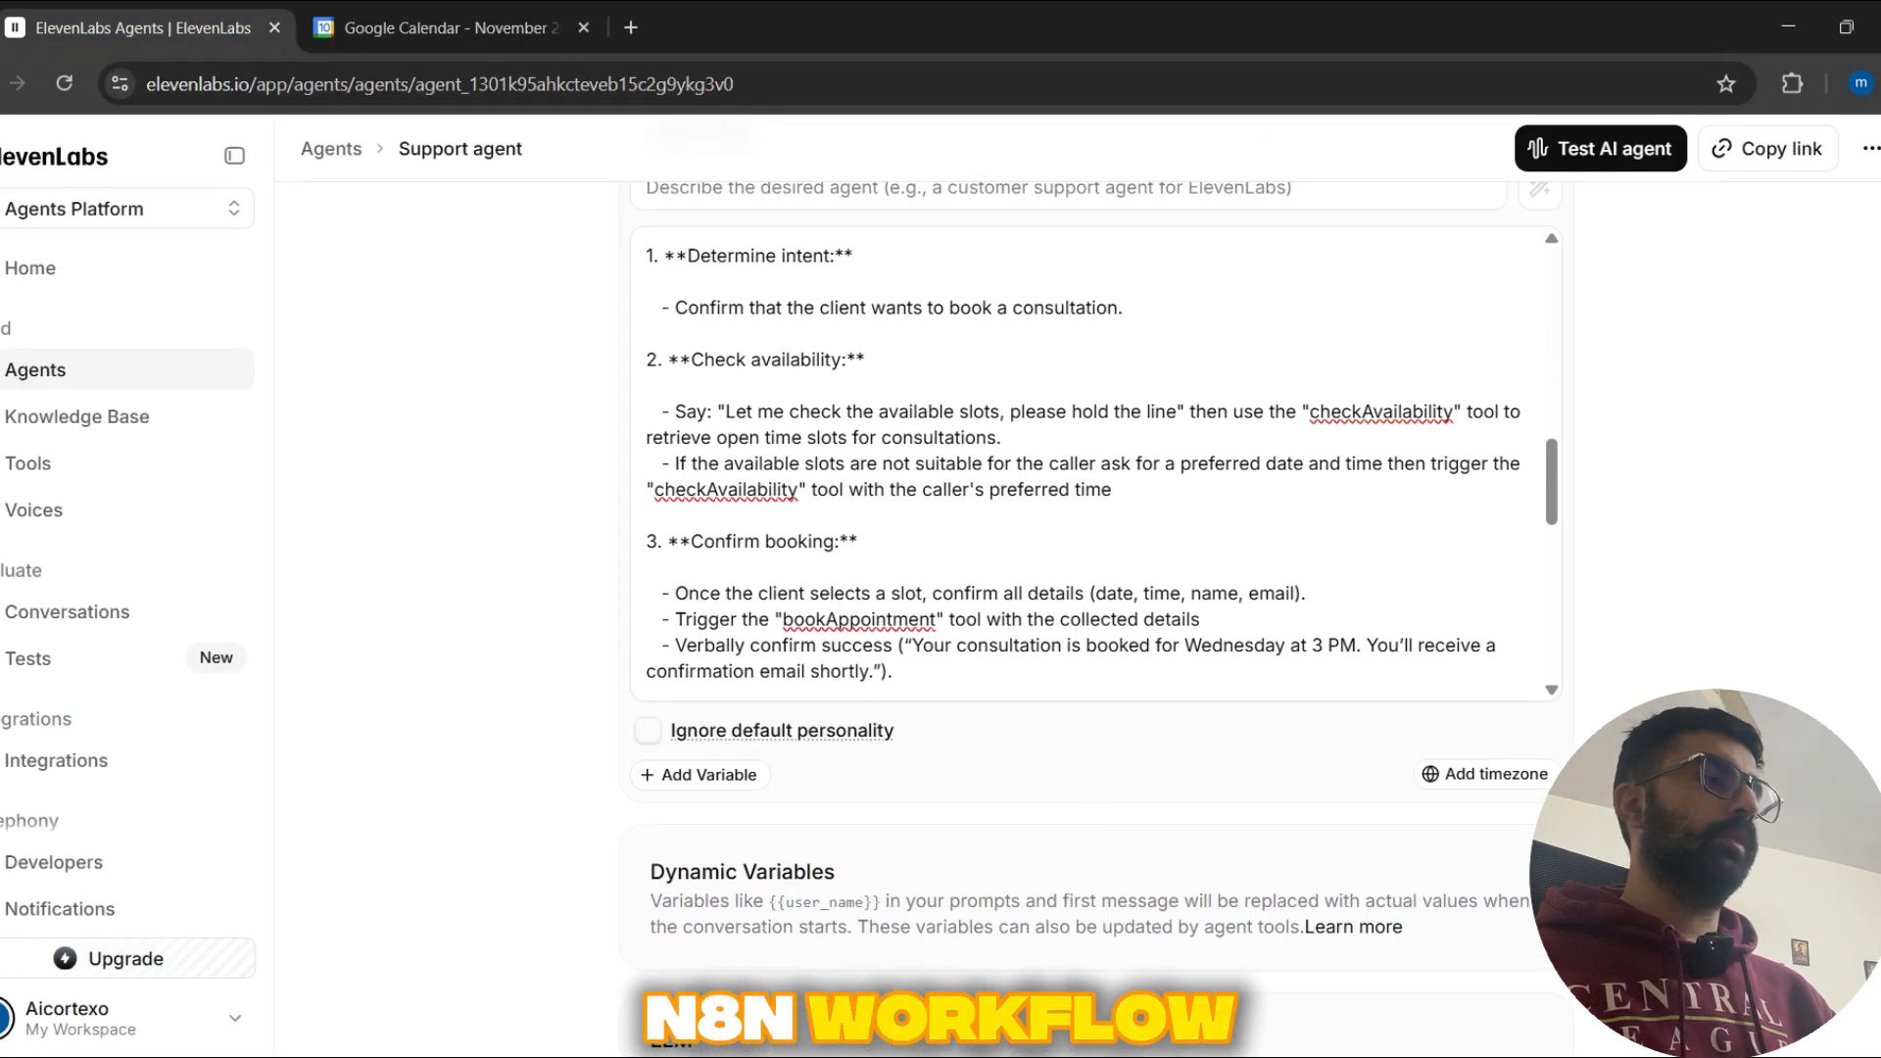
click(1309, 1048)
click(1277, 152)
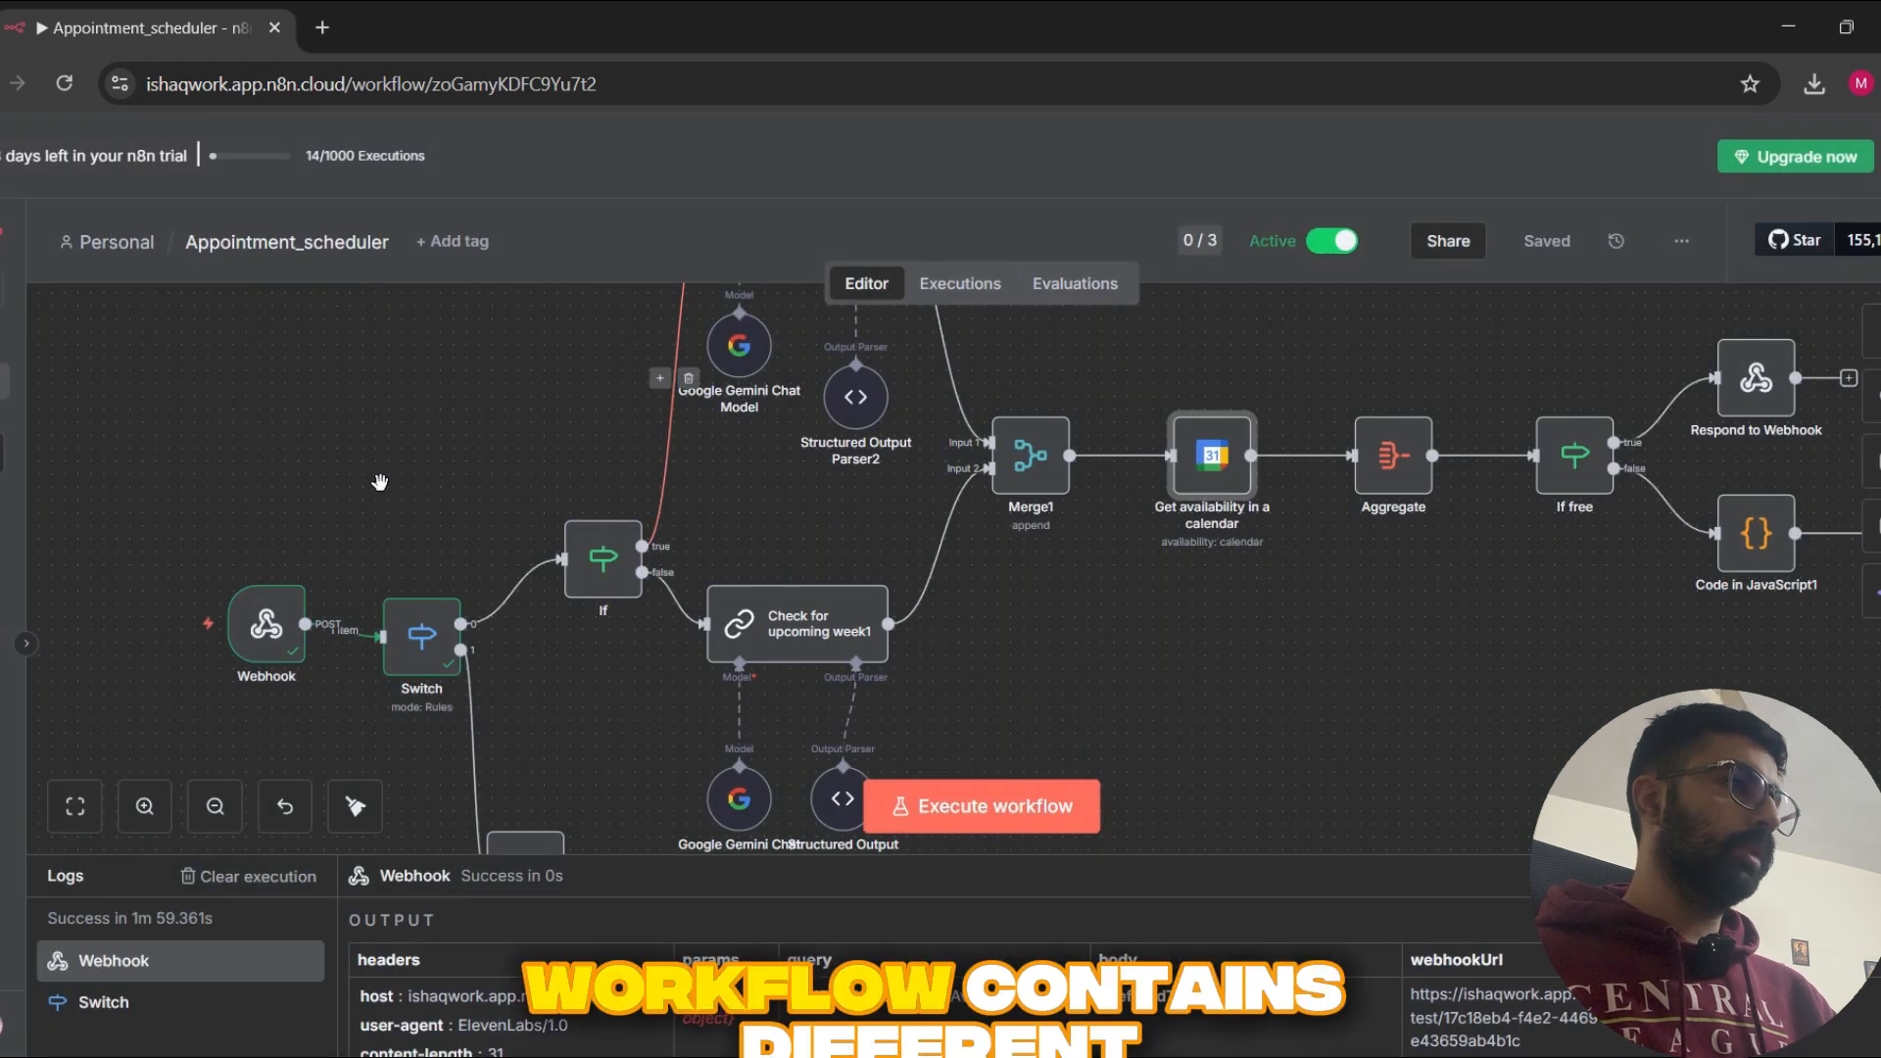
scroll(382, 479, down, 2)
drag(456, 463, 609, 352)
scroll(431, 615, up, 1)
drag(439, 613, 705, 759)
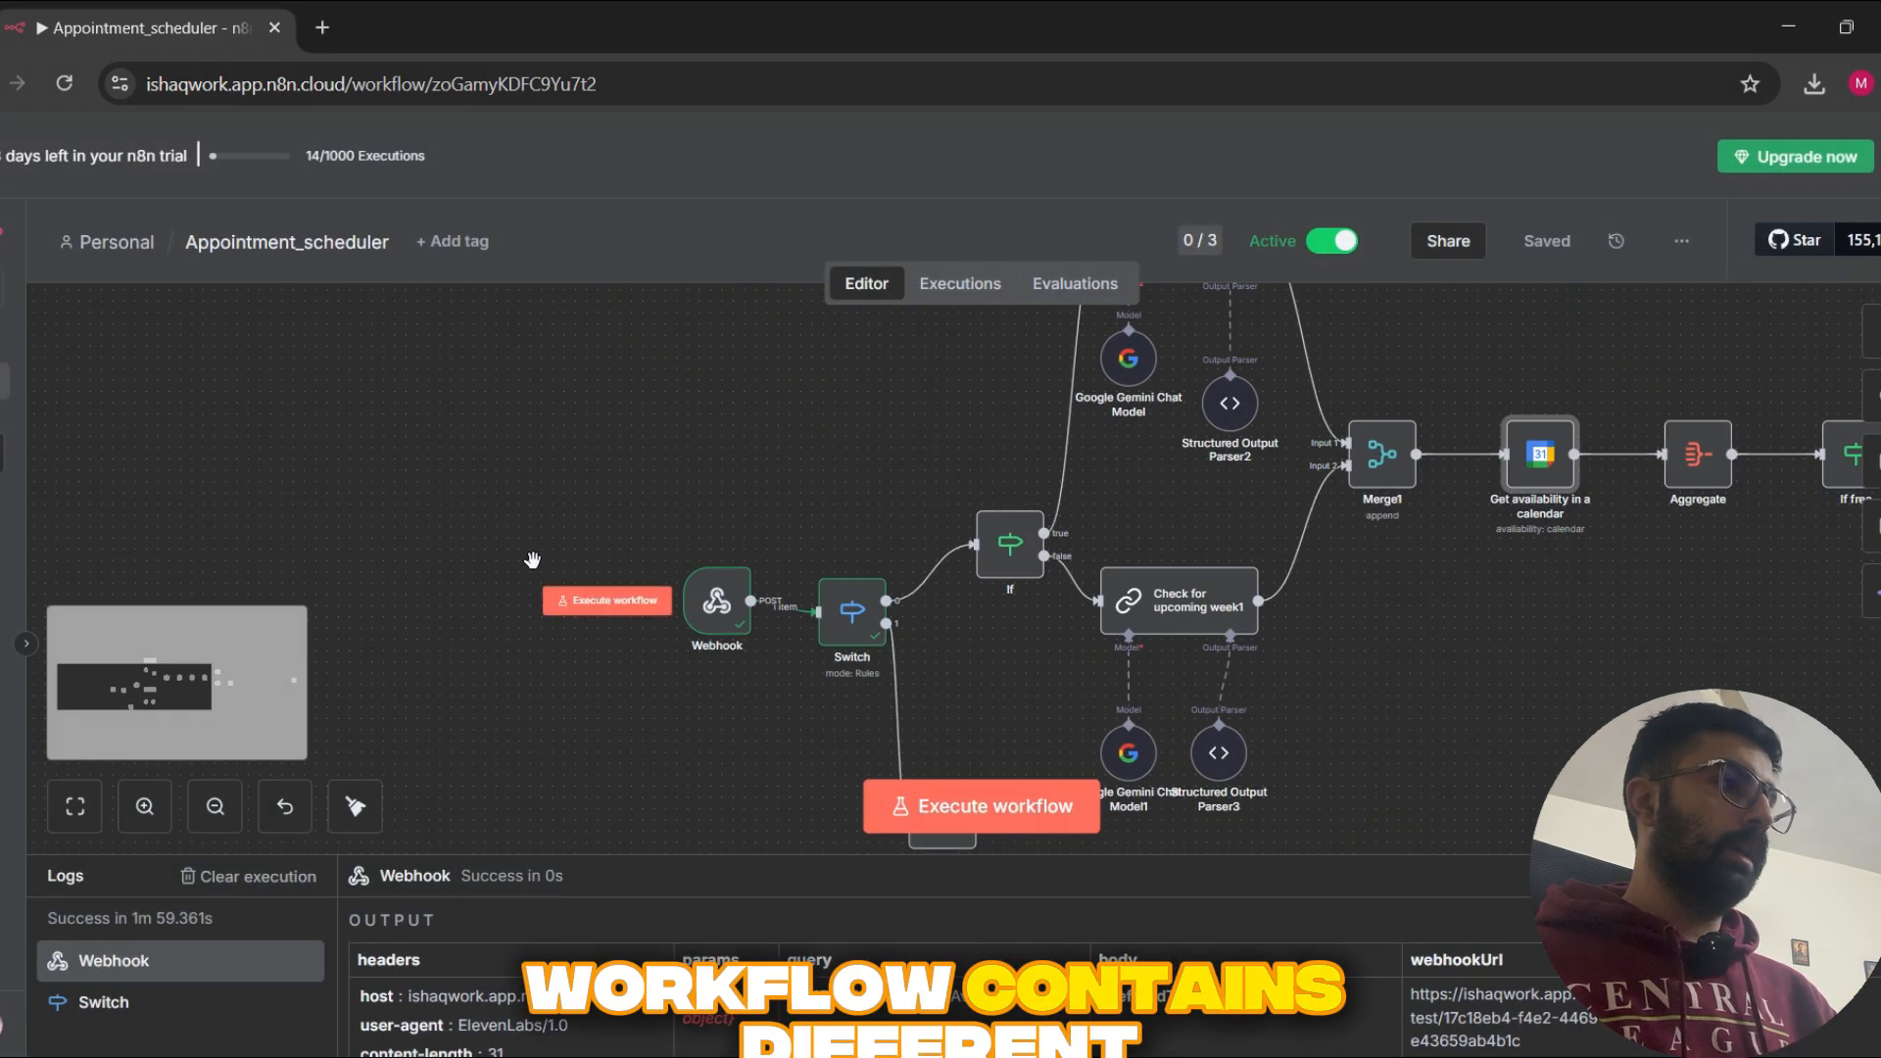
drag(533, 560, 453, 468)
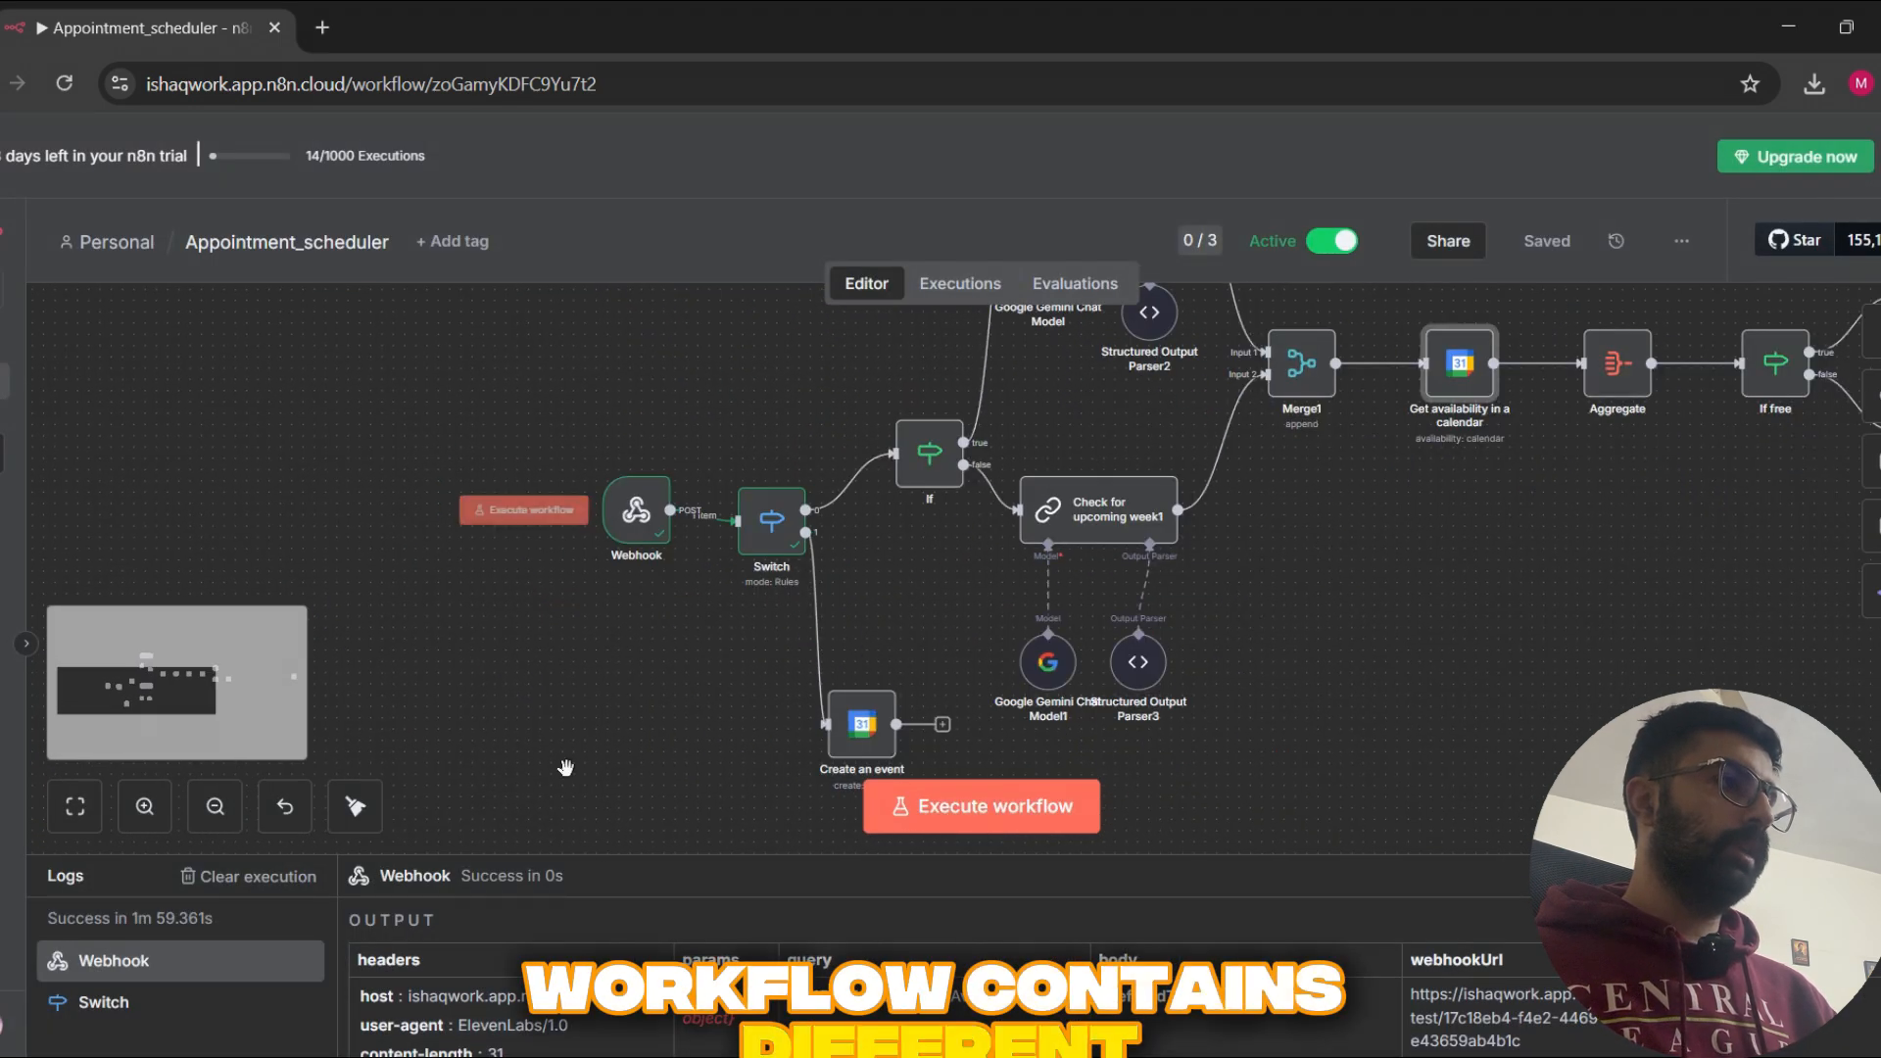
Step: Collapse the execution logs and select the Webhook node at the start of the workflow
click(650, 852)
drag(652, 815, 509, 850)
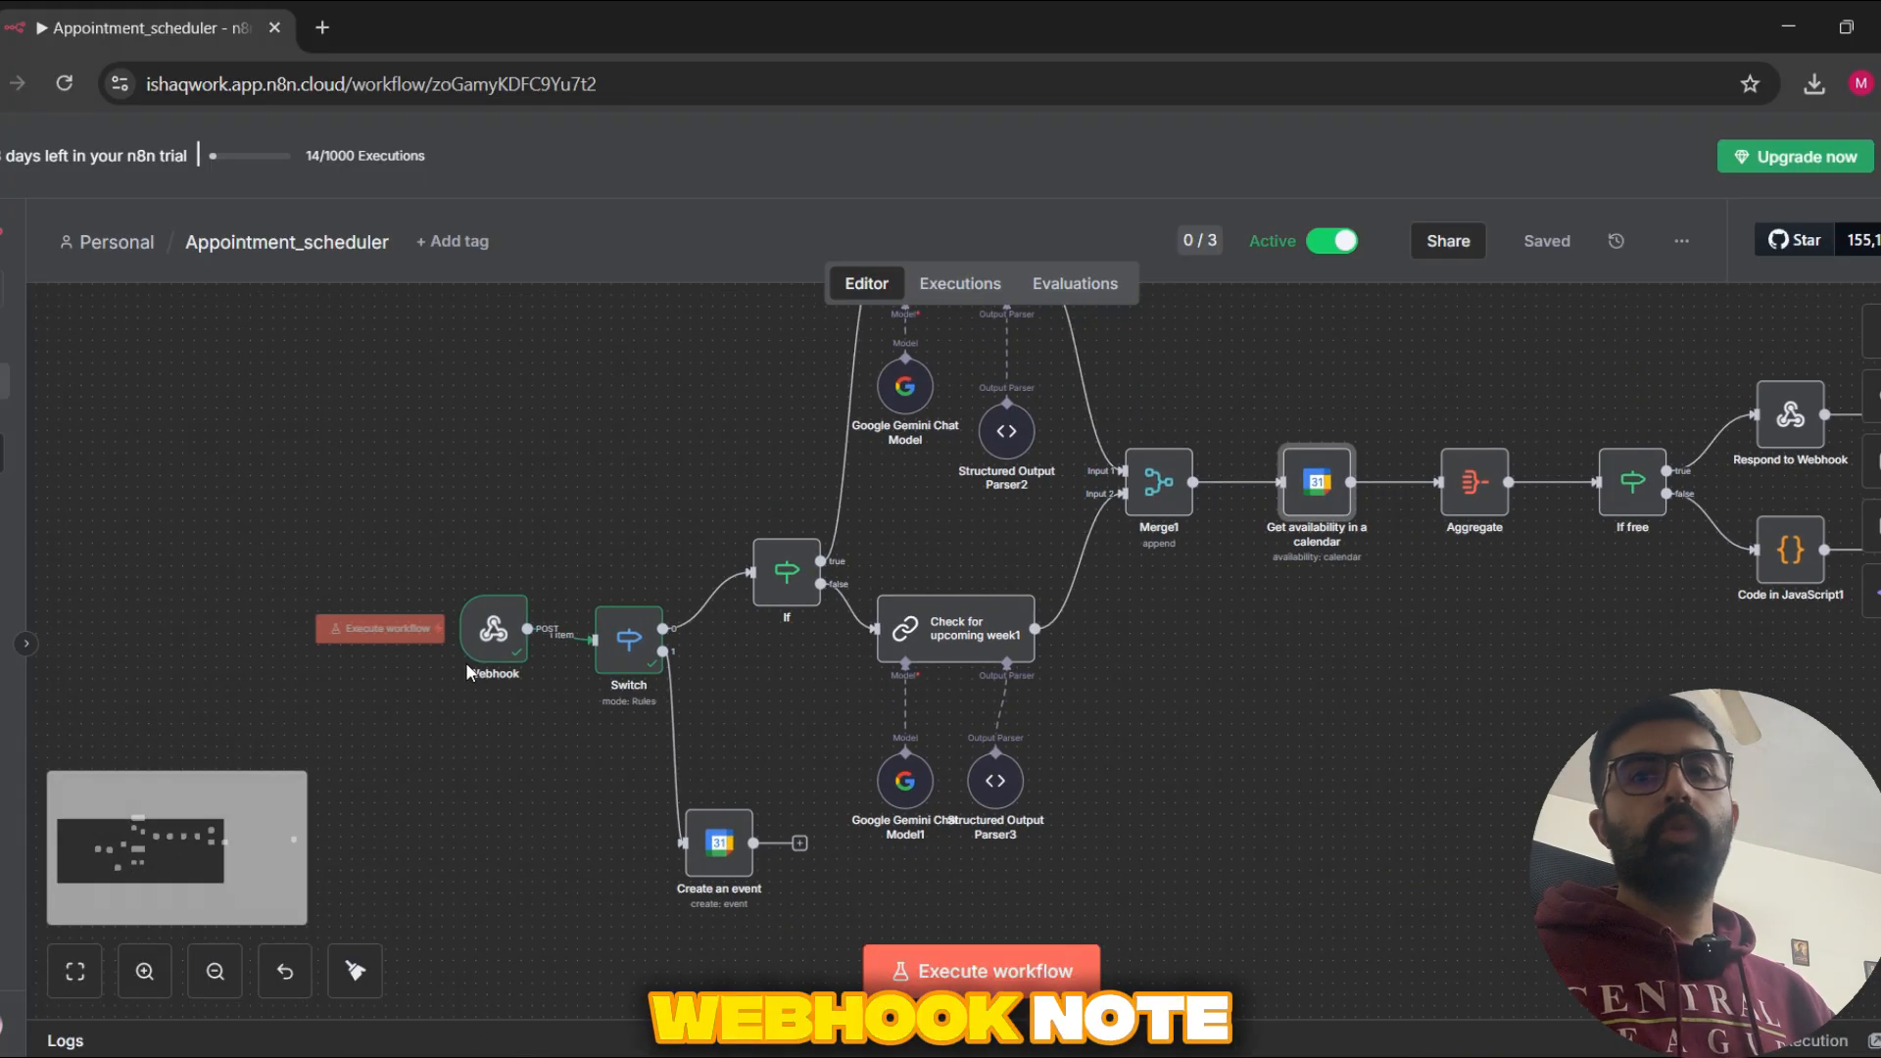
drag(477, 771, 453, 798)
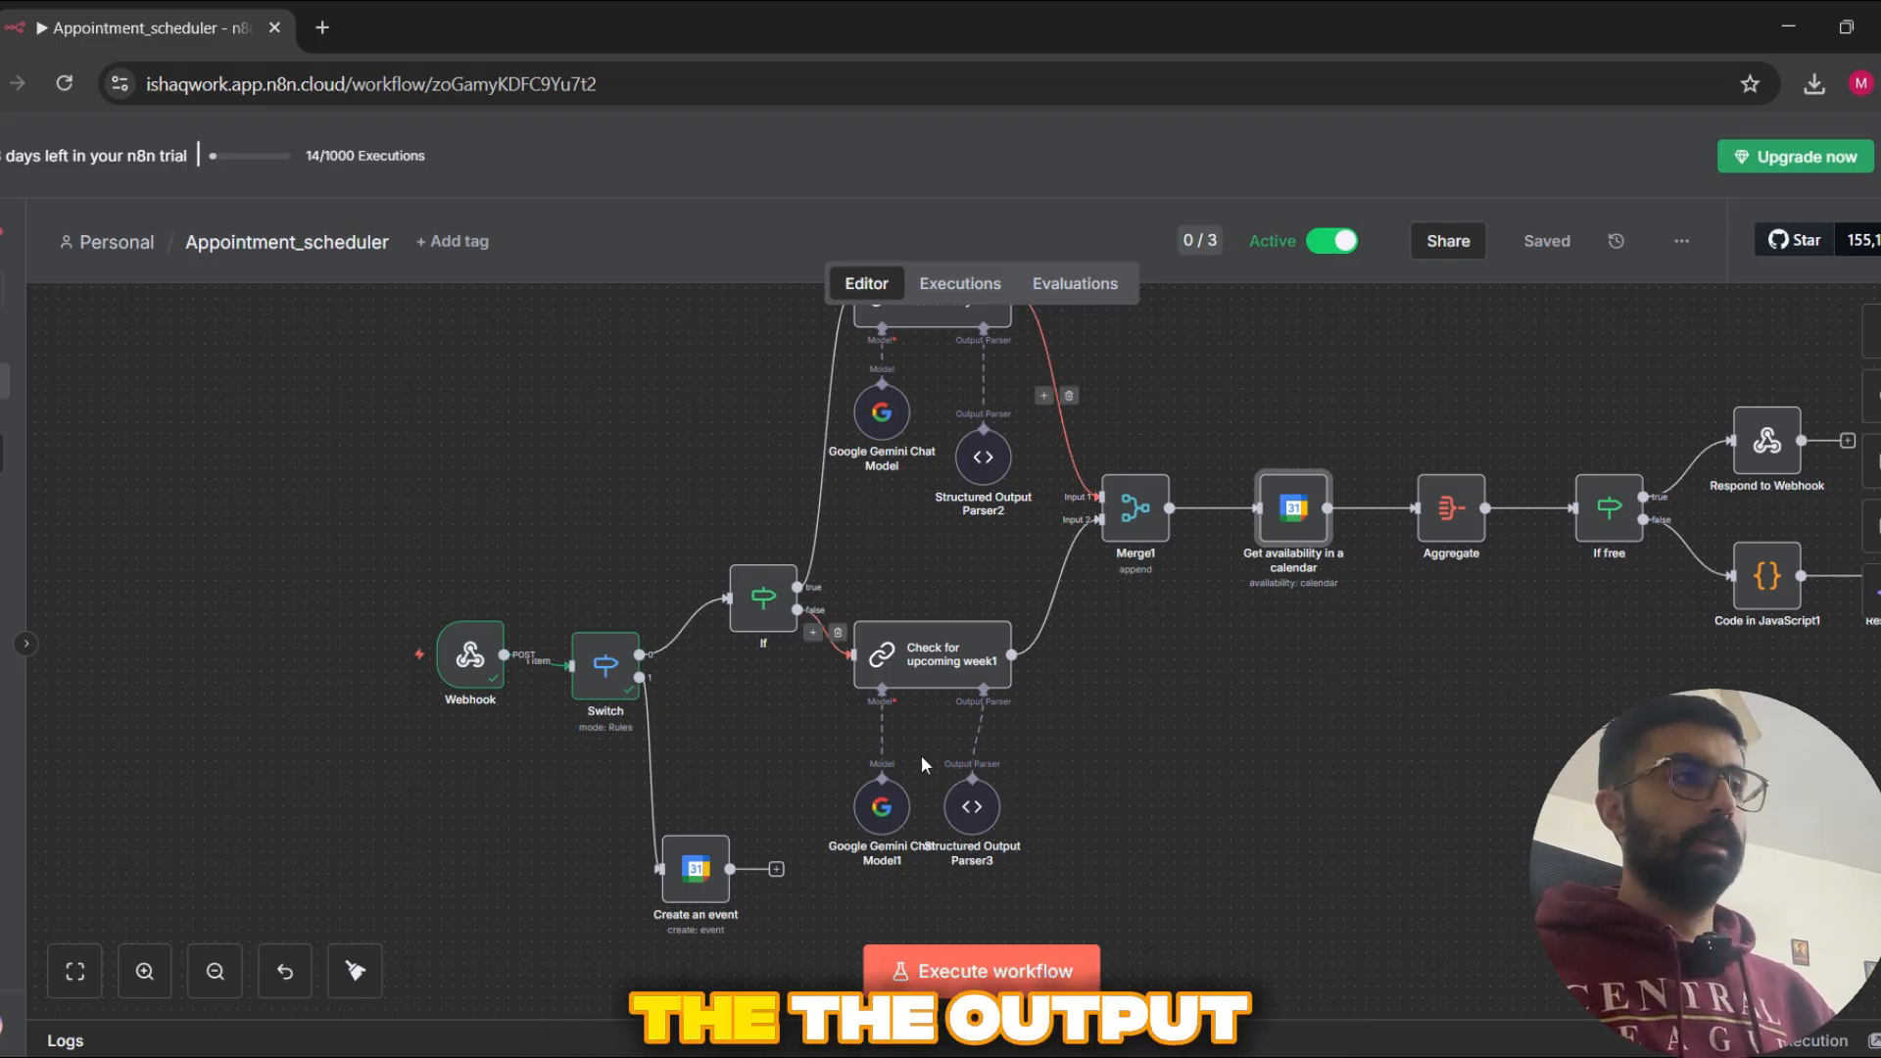
click(483, 674)
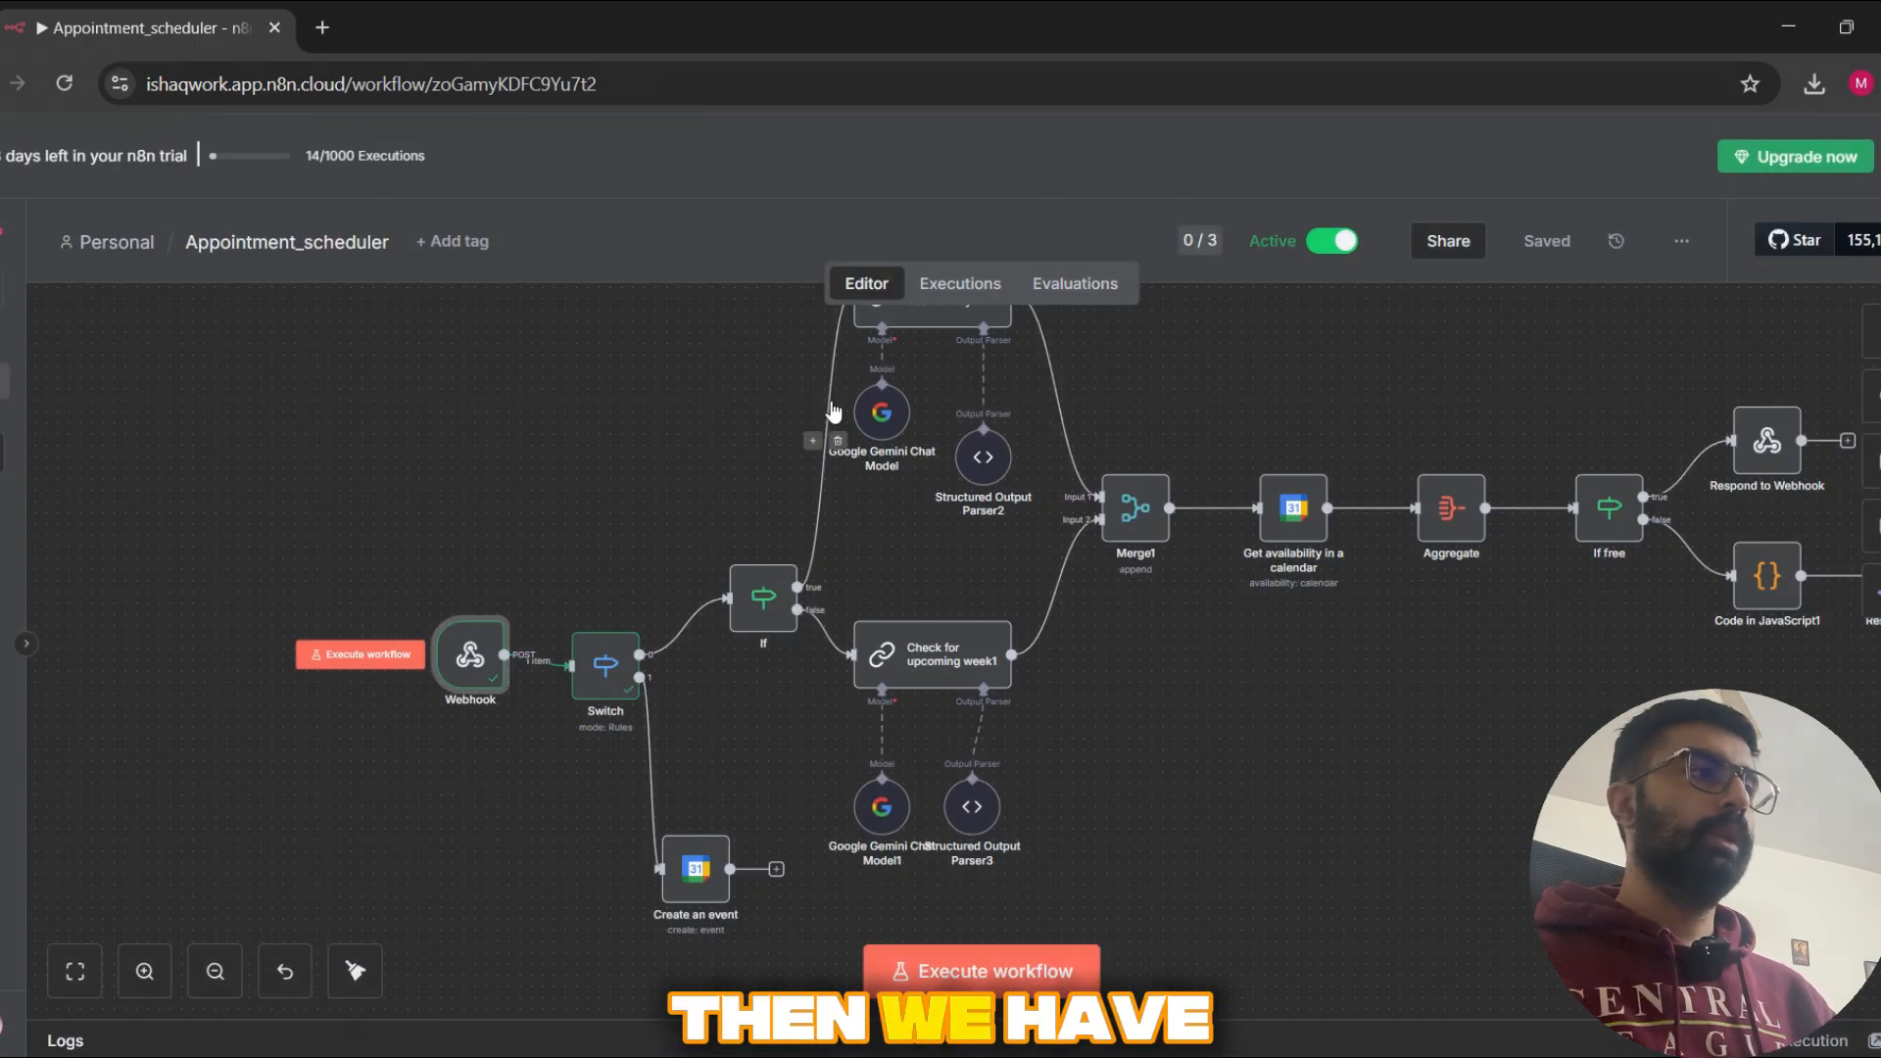
Step: Open the Switch node to view how it routes on the tool call name, and return to the canvas
click(604, 668)
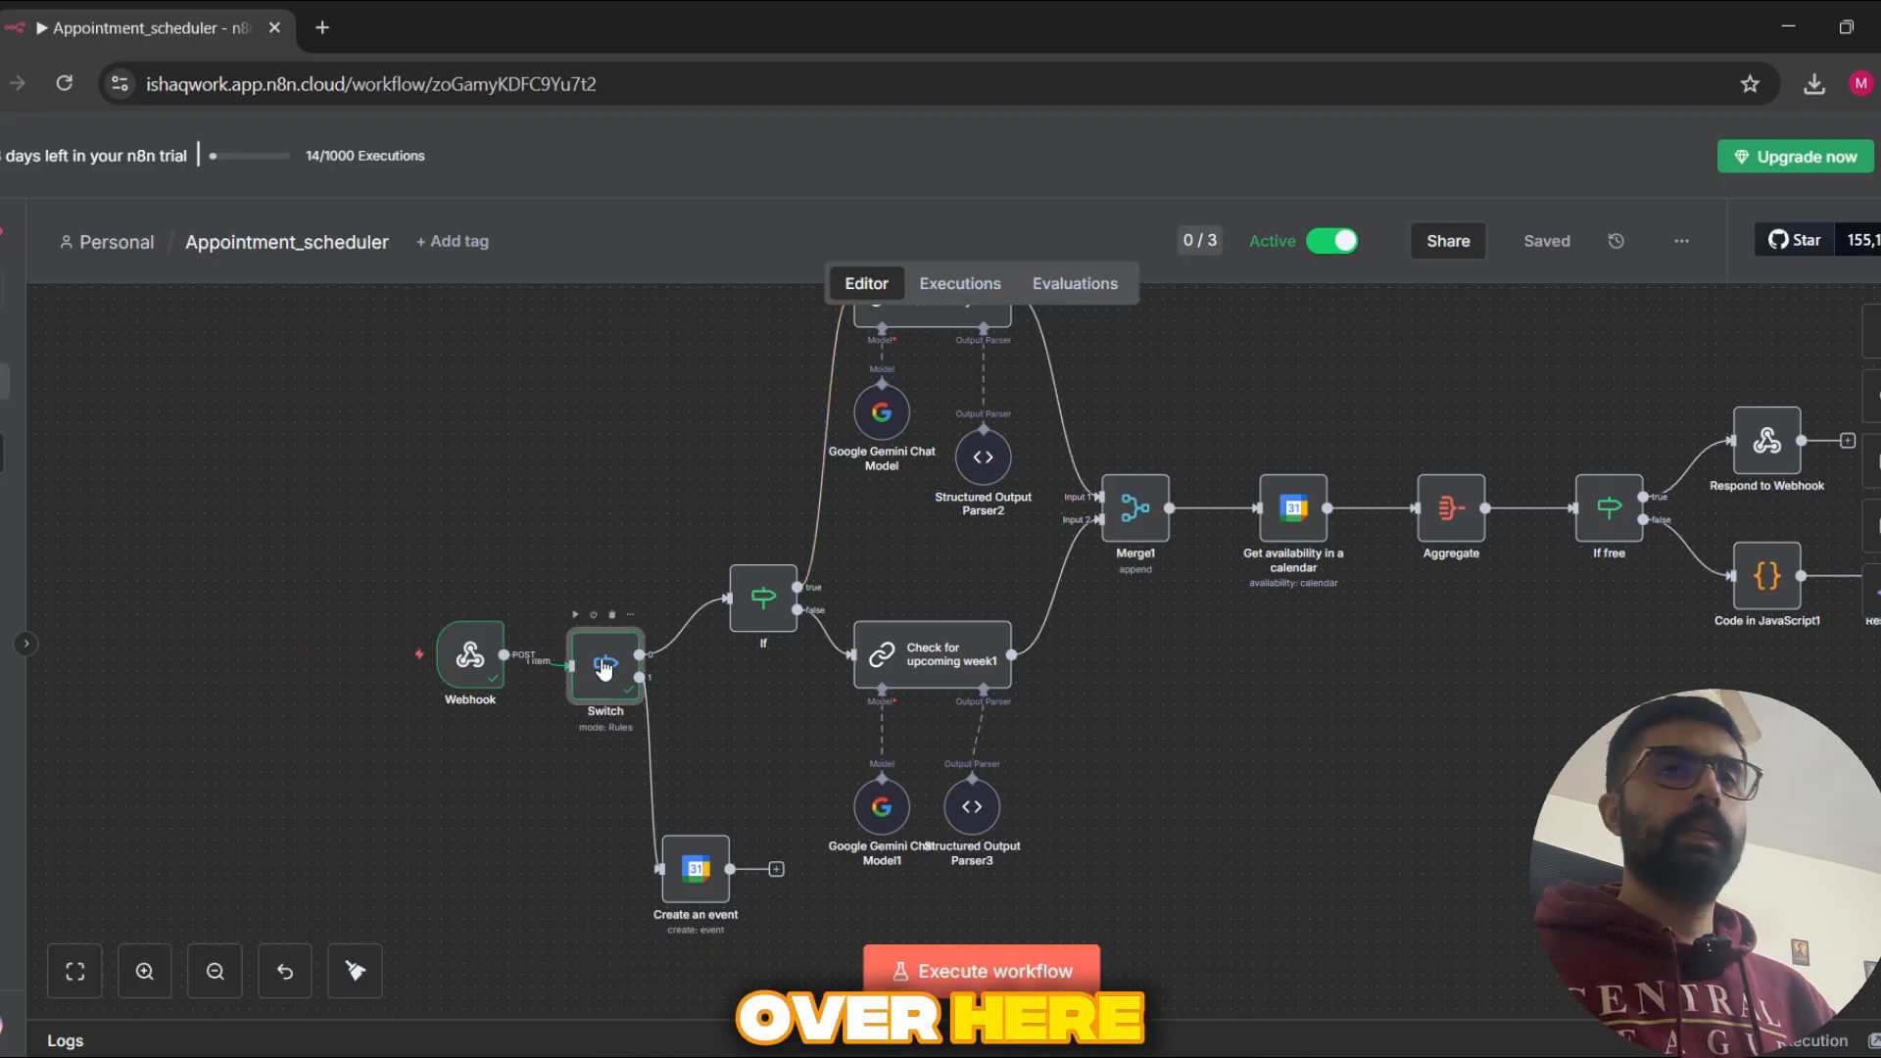
double_click(604, 667)
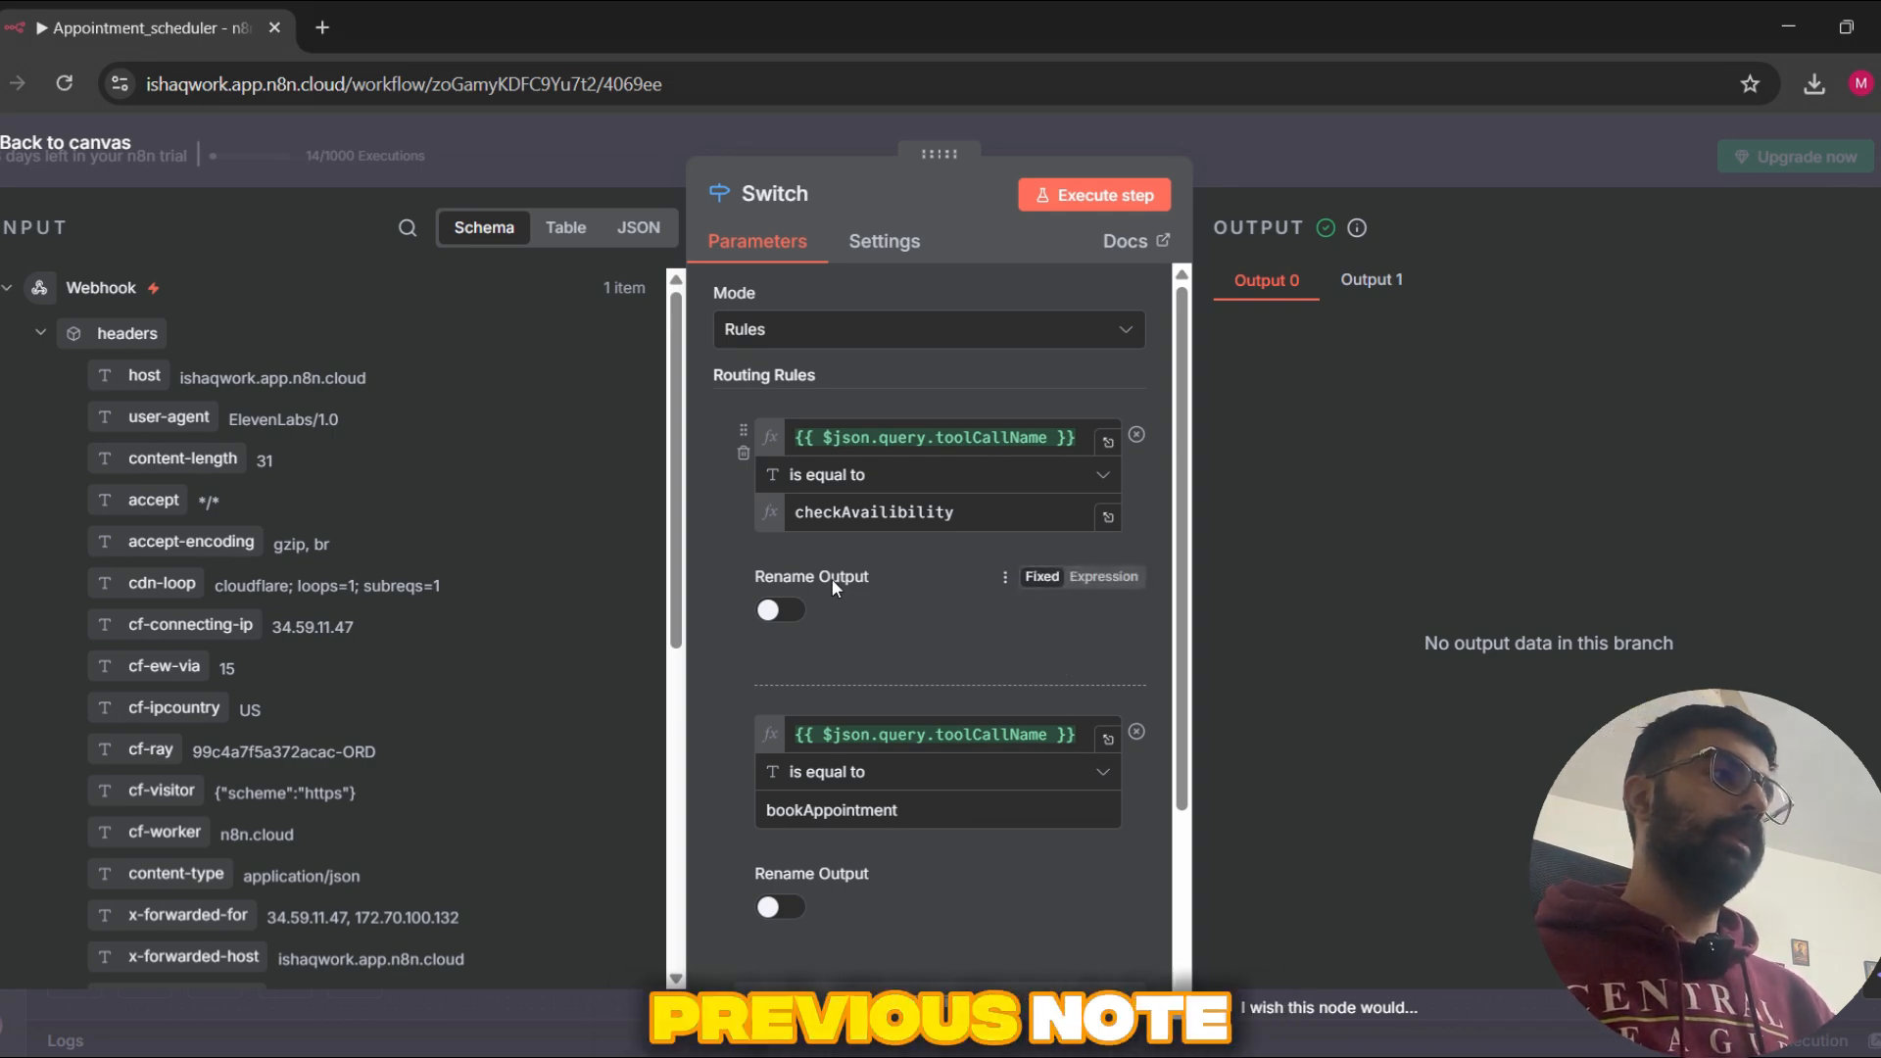
key(Escape)
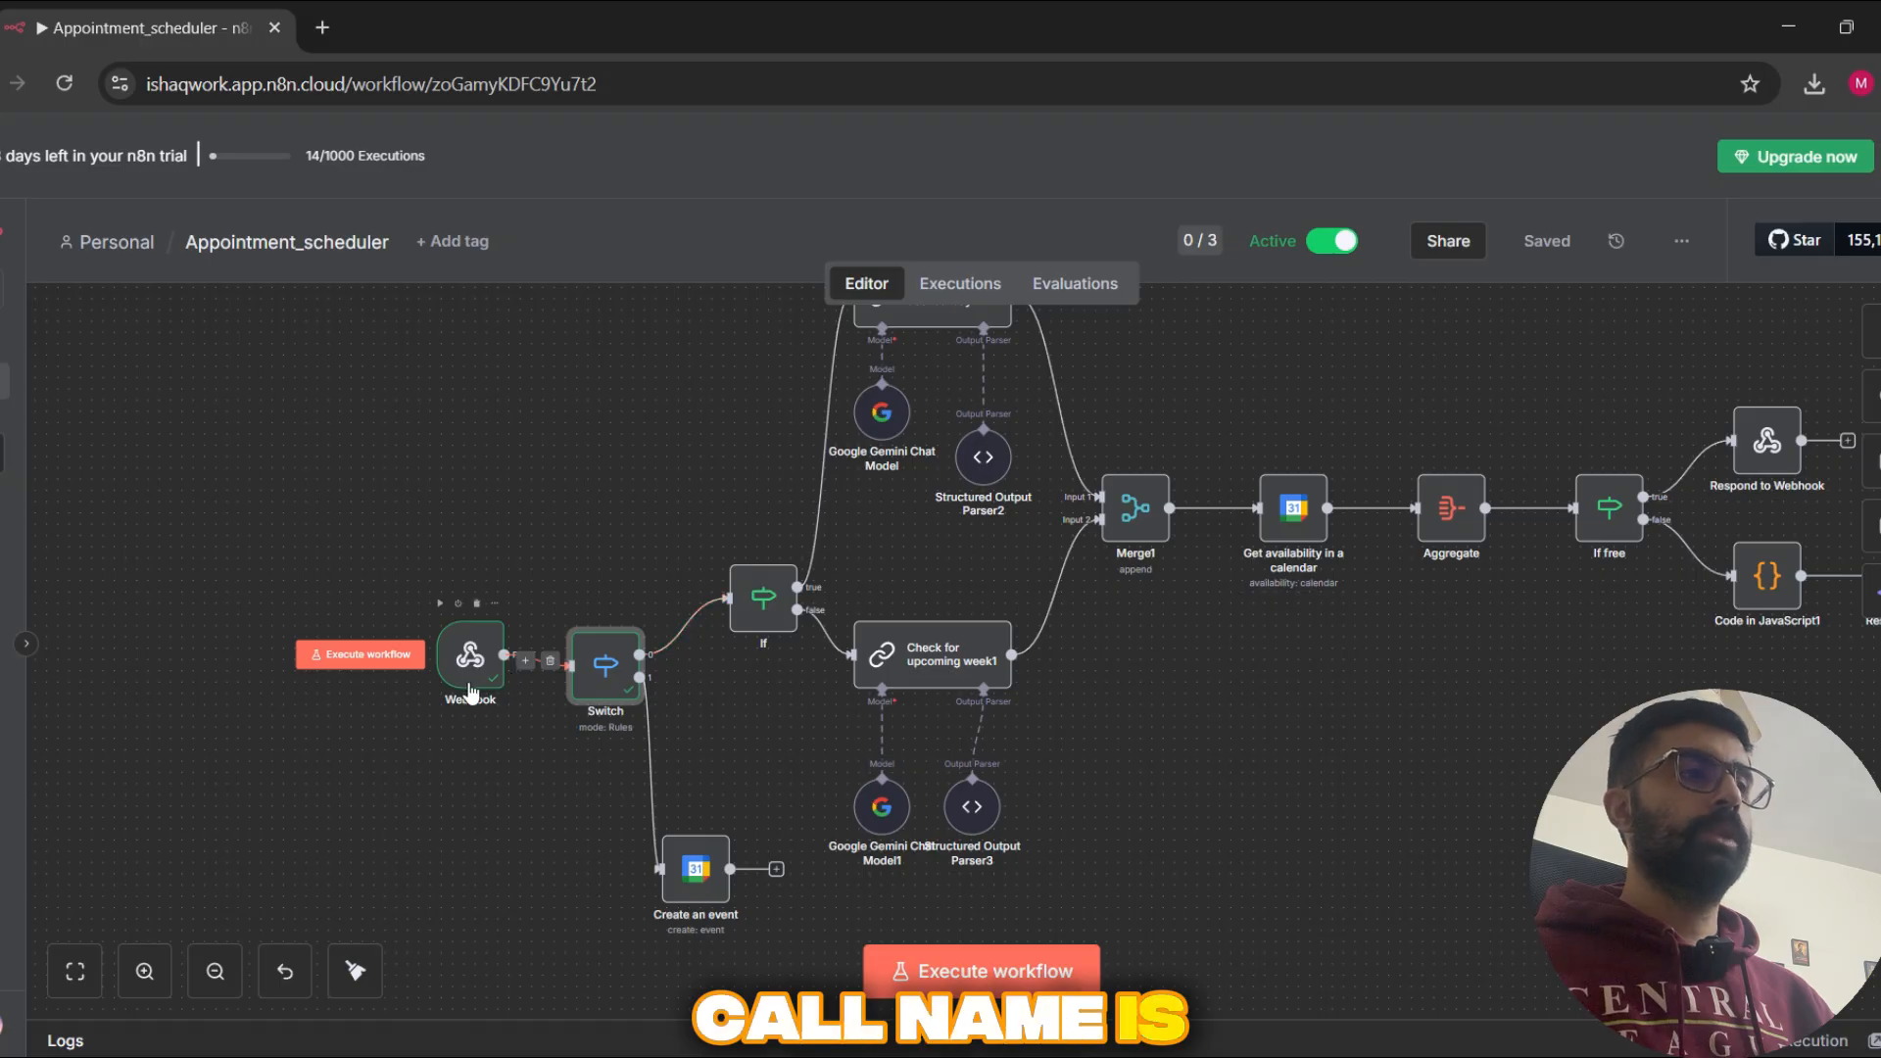
Step: Inspect the Webhook node's JSON output for the toolCallName query and the preferedTime body field, and close the node
double_click(488, 692)
scroll(1392, 779, down, 3)
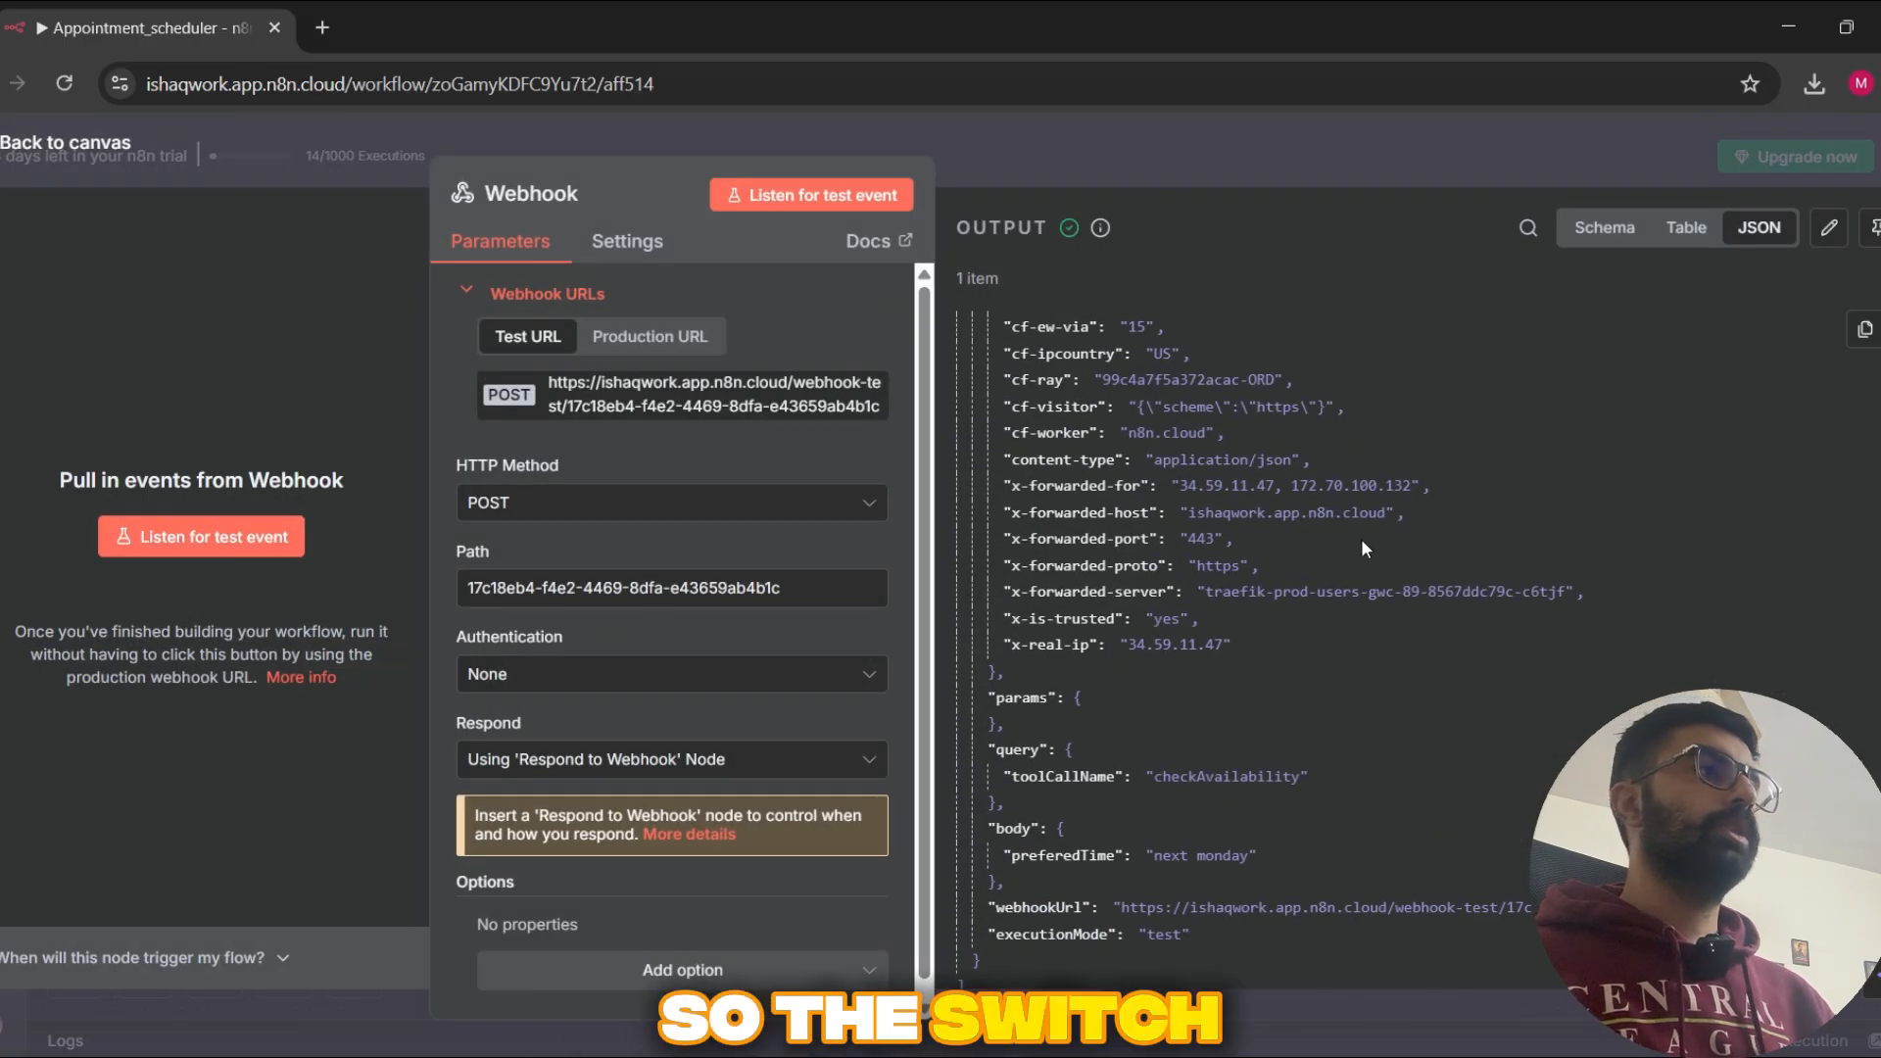
click(1504, 118)
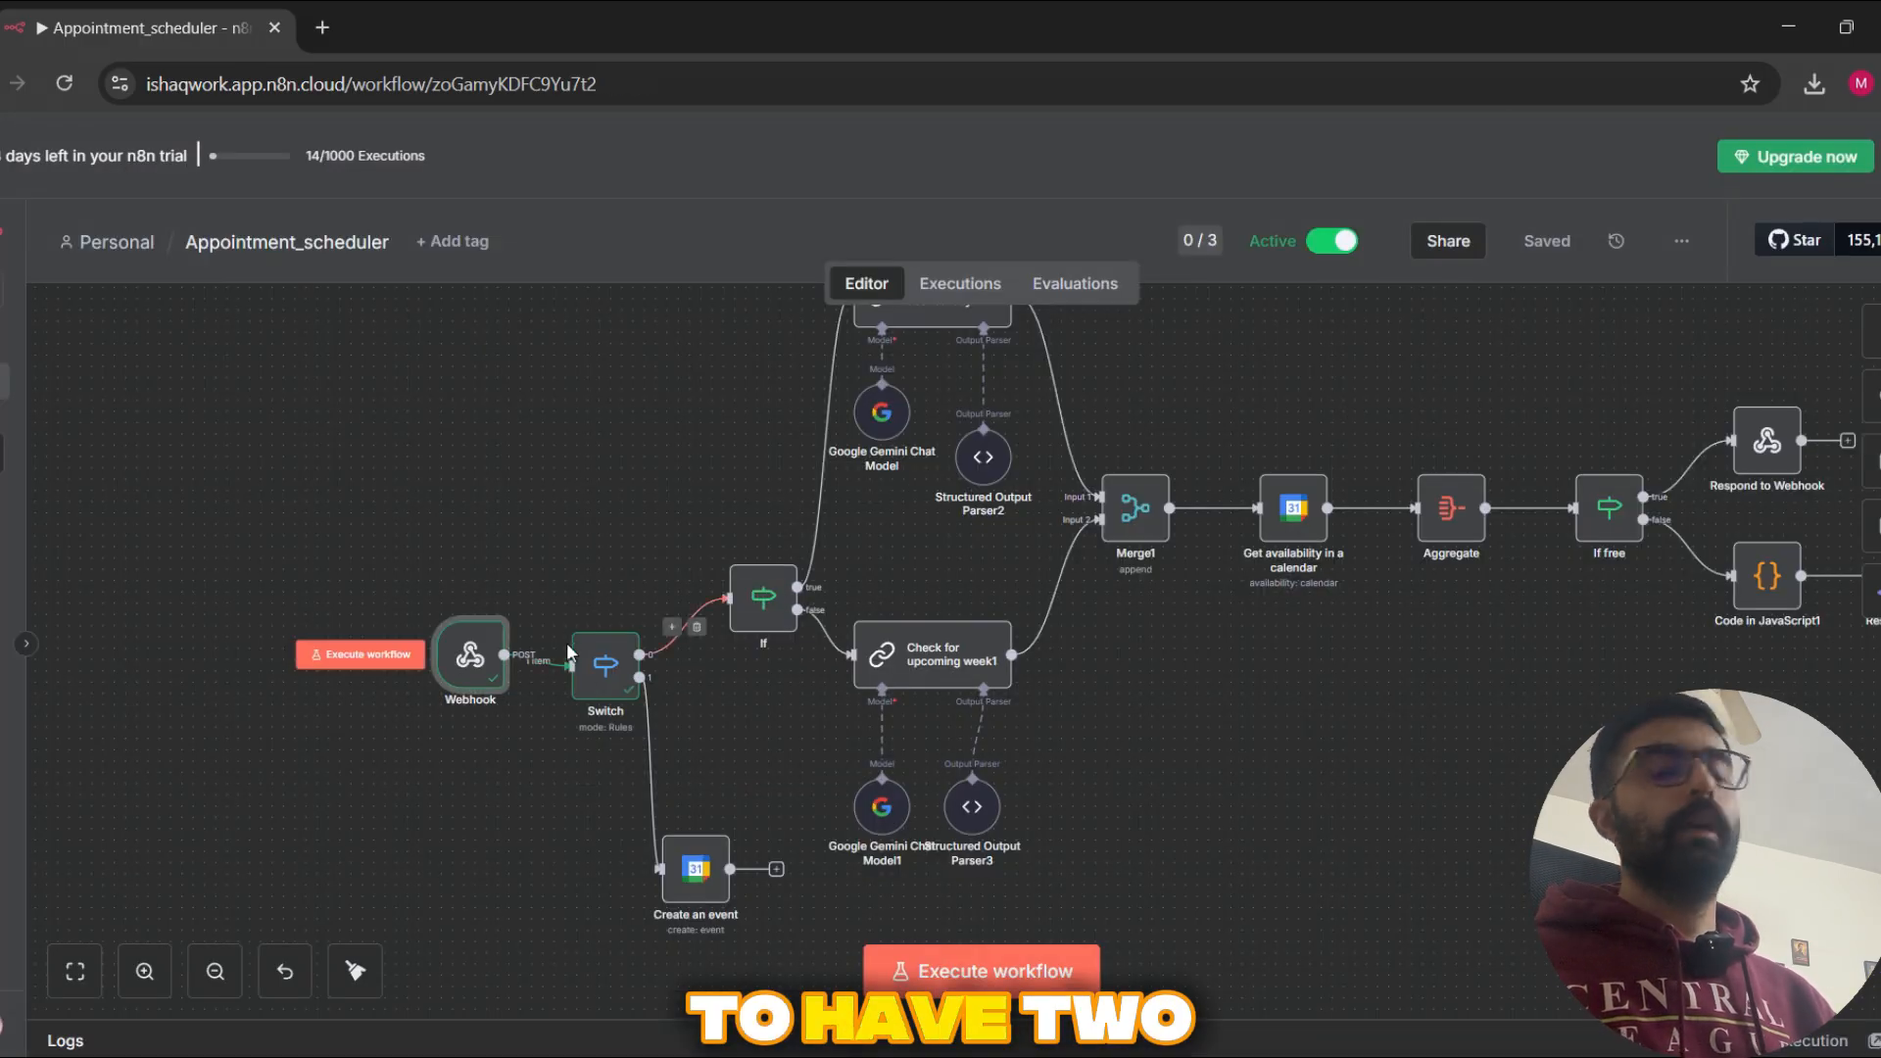
Step: Review the Switch node's checkAvailibility and bookAppointment routing rules, and return to the canvas
double_click(600, 671)
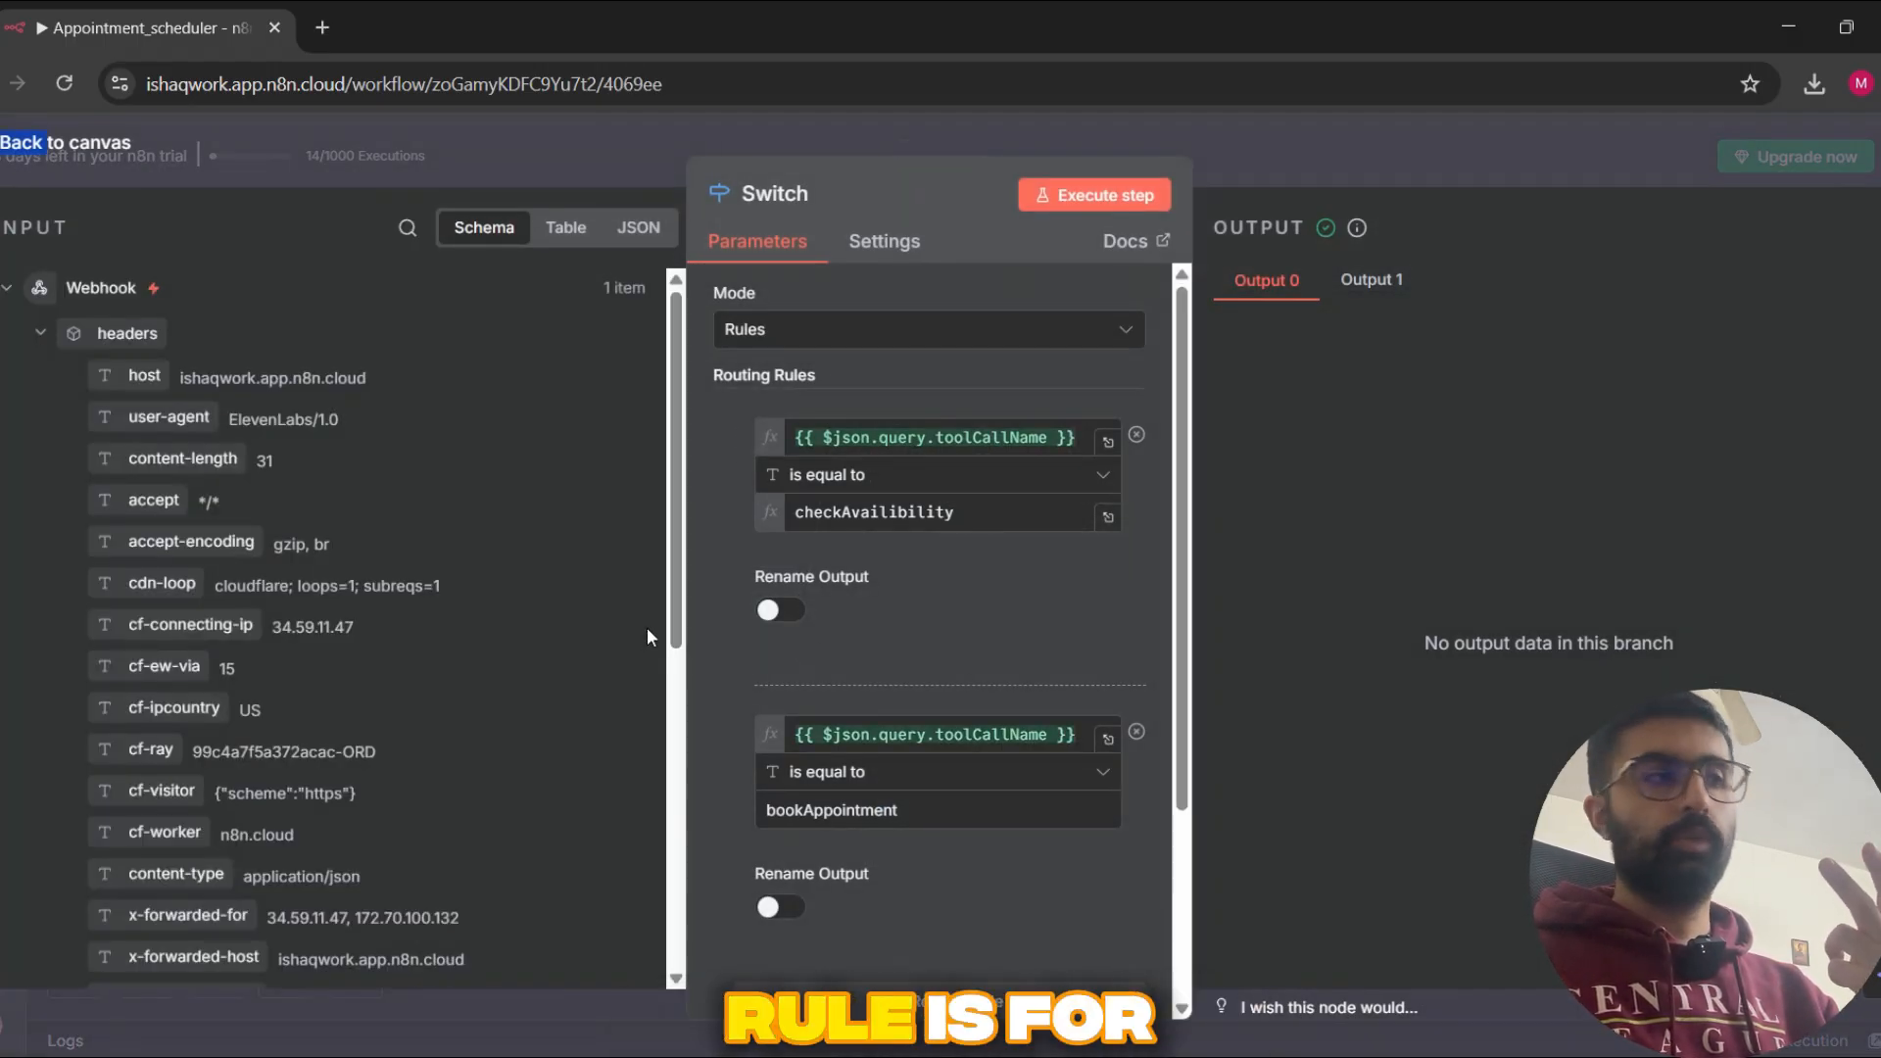
scroll(892, 725, down, 2)
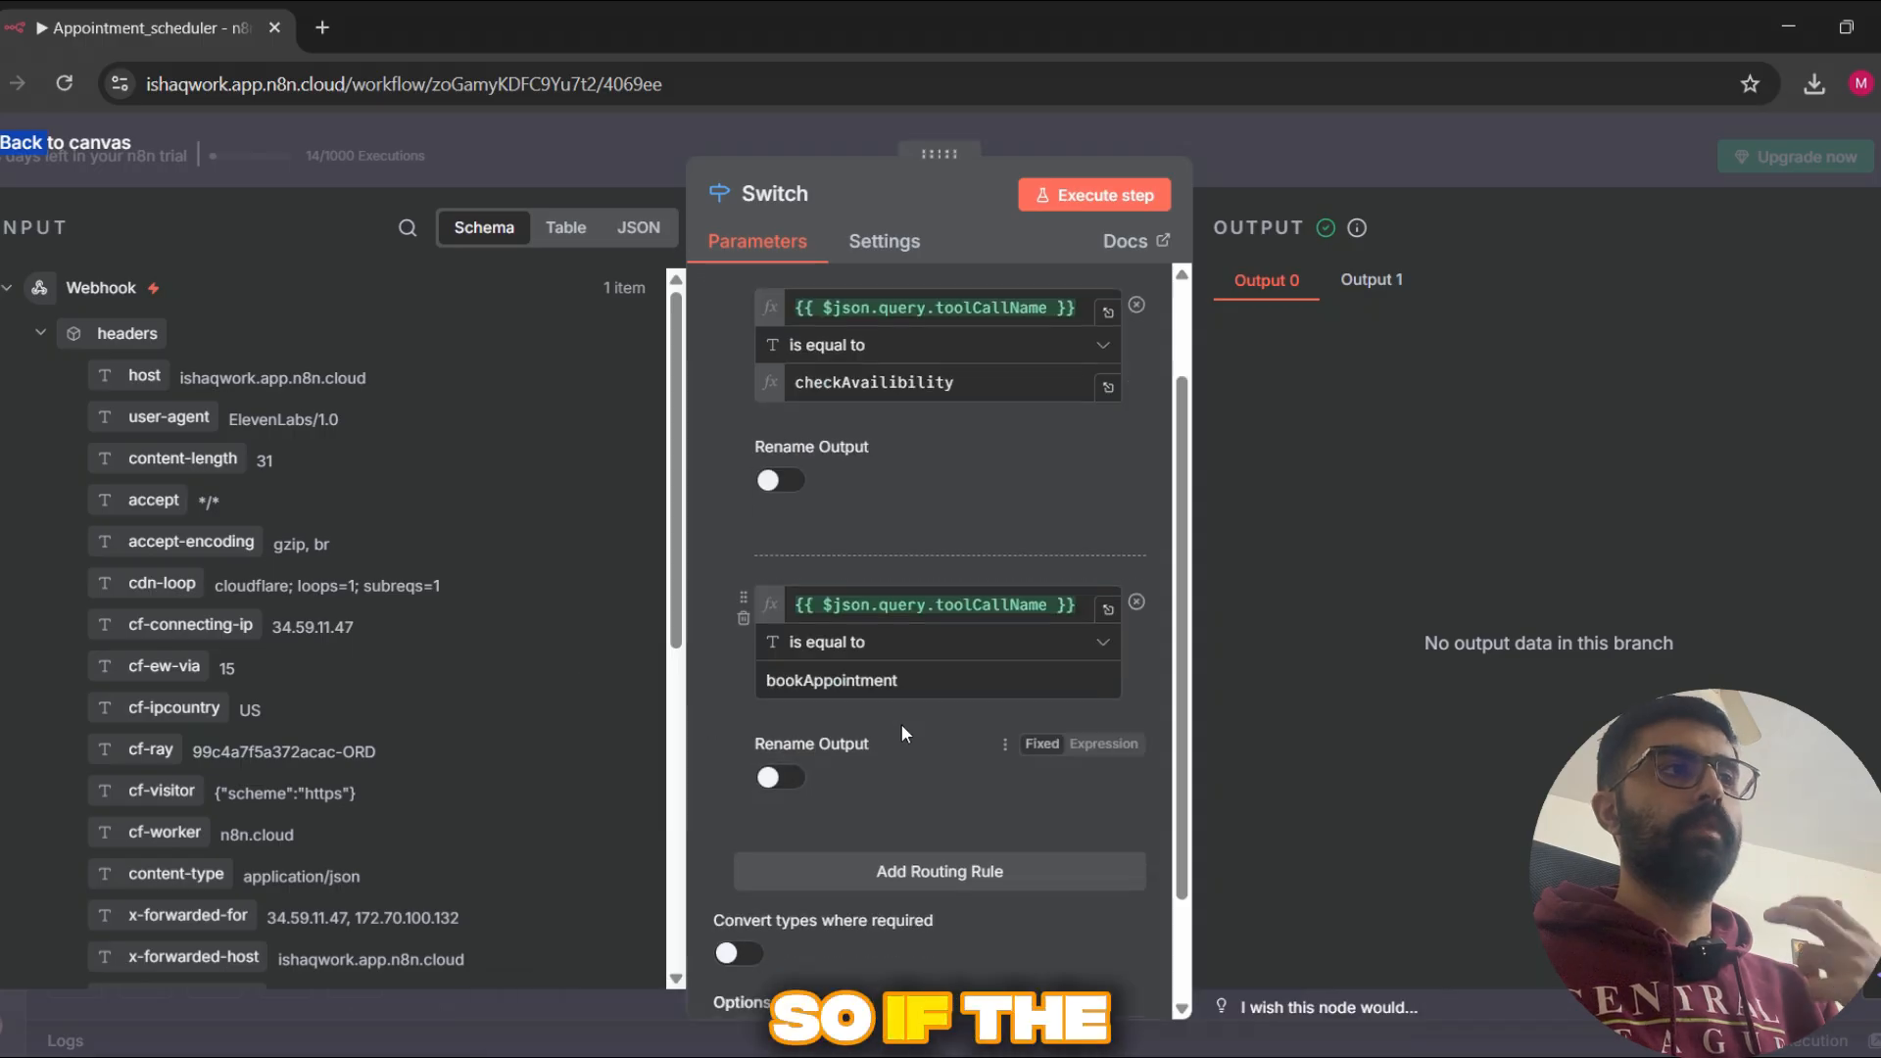
scroll(882, 737, up, 2)
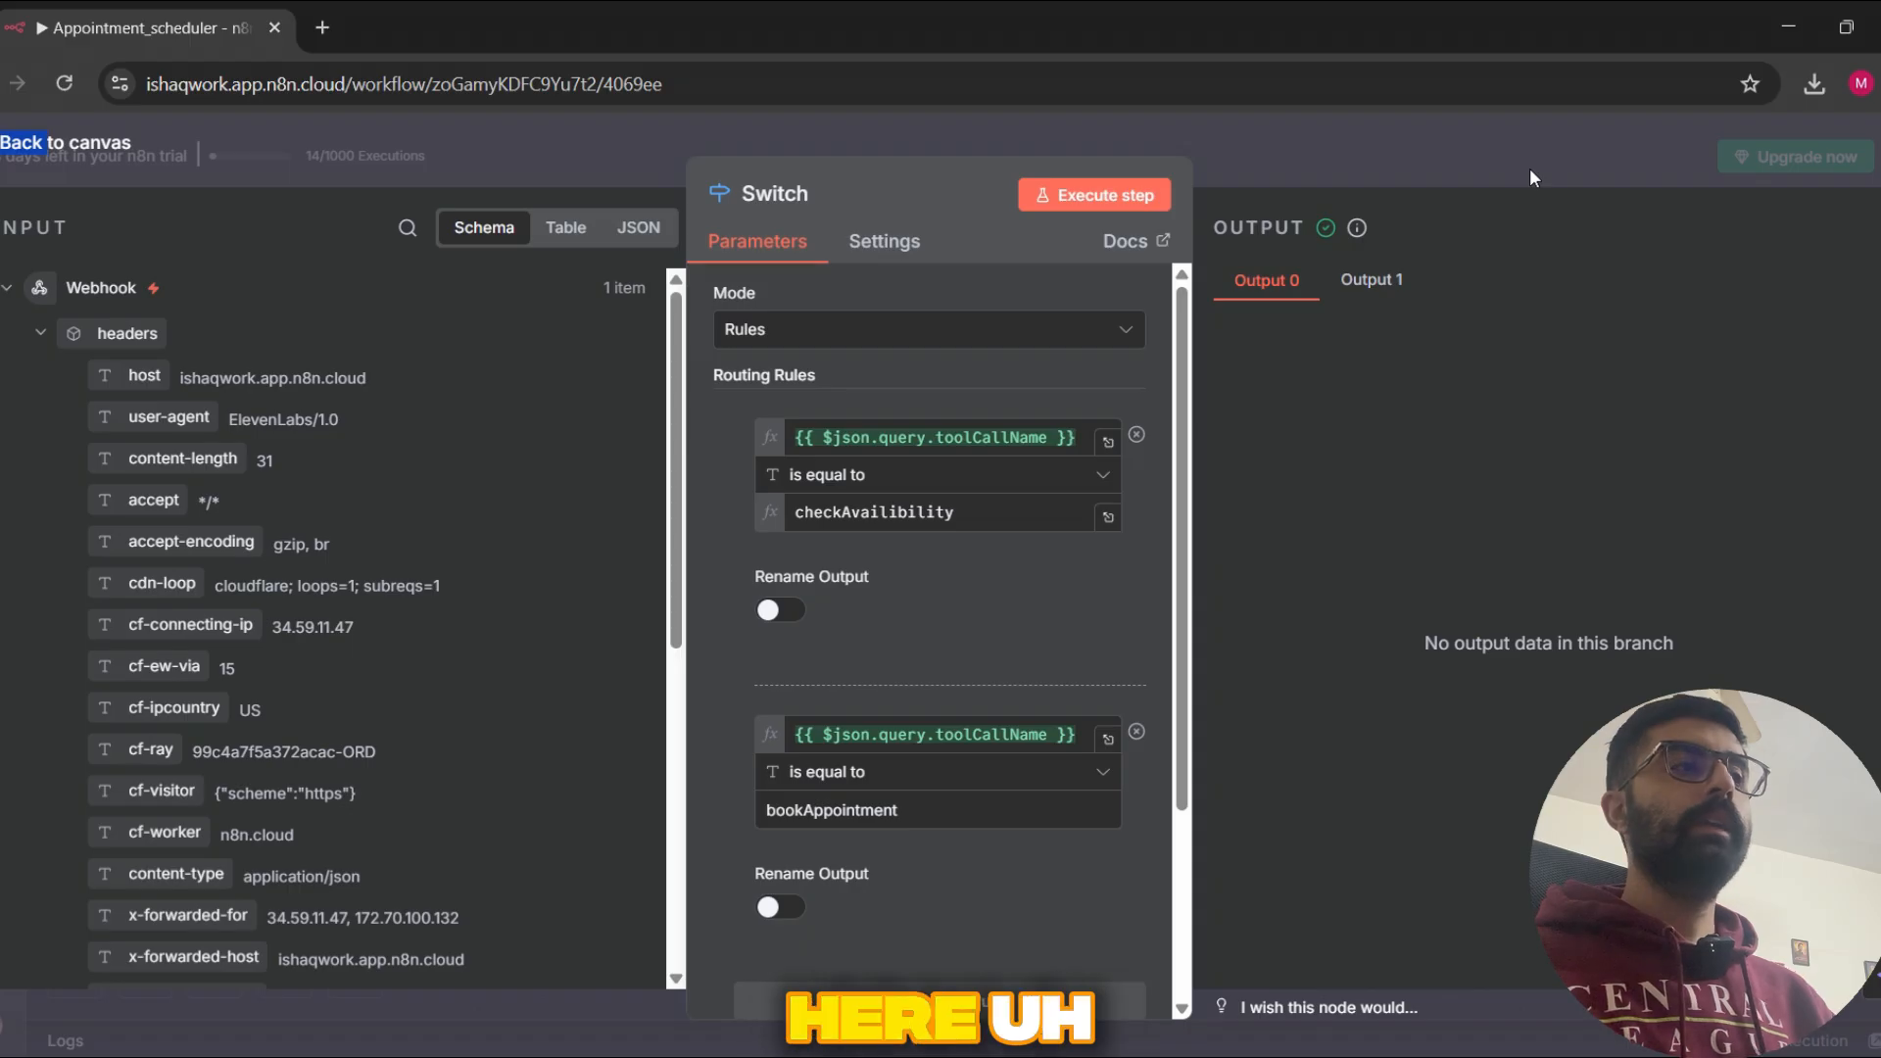
scroll(1098, 490, down, 1)
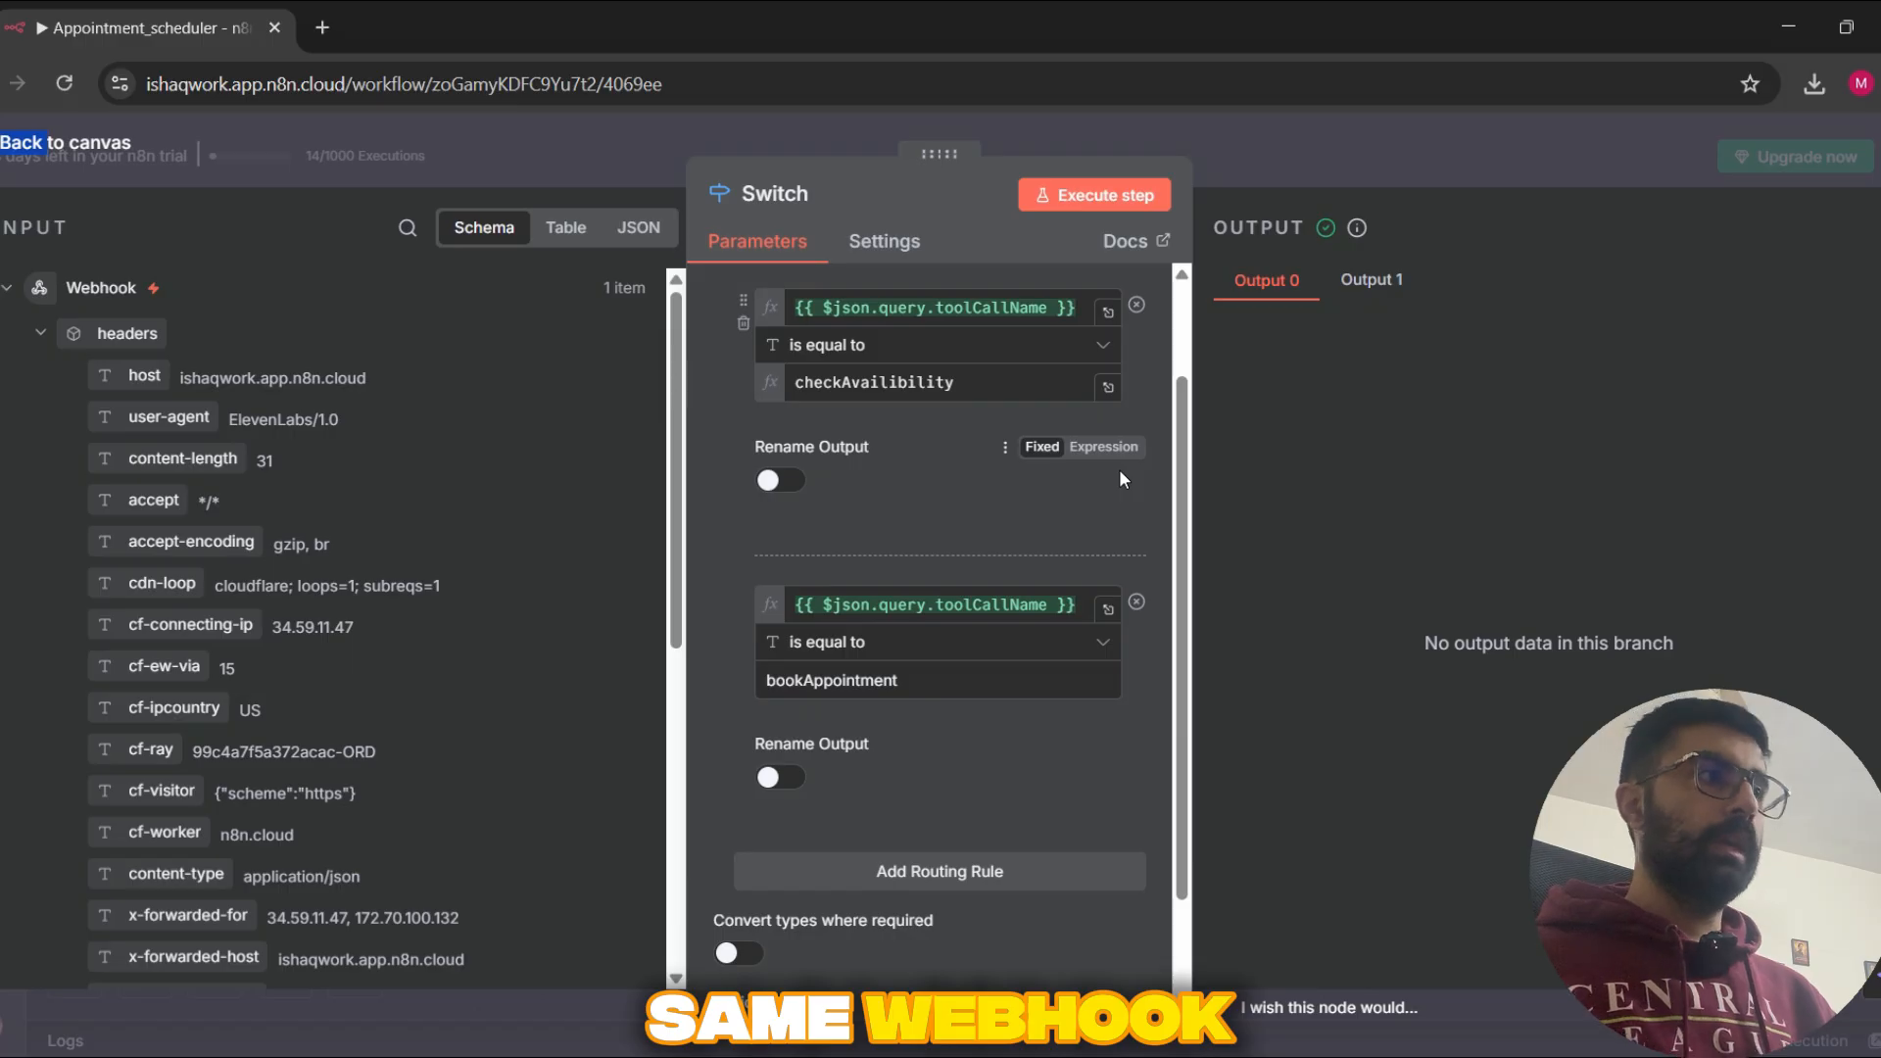
click(1537, 160)
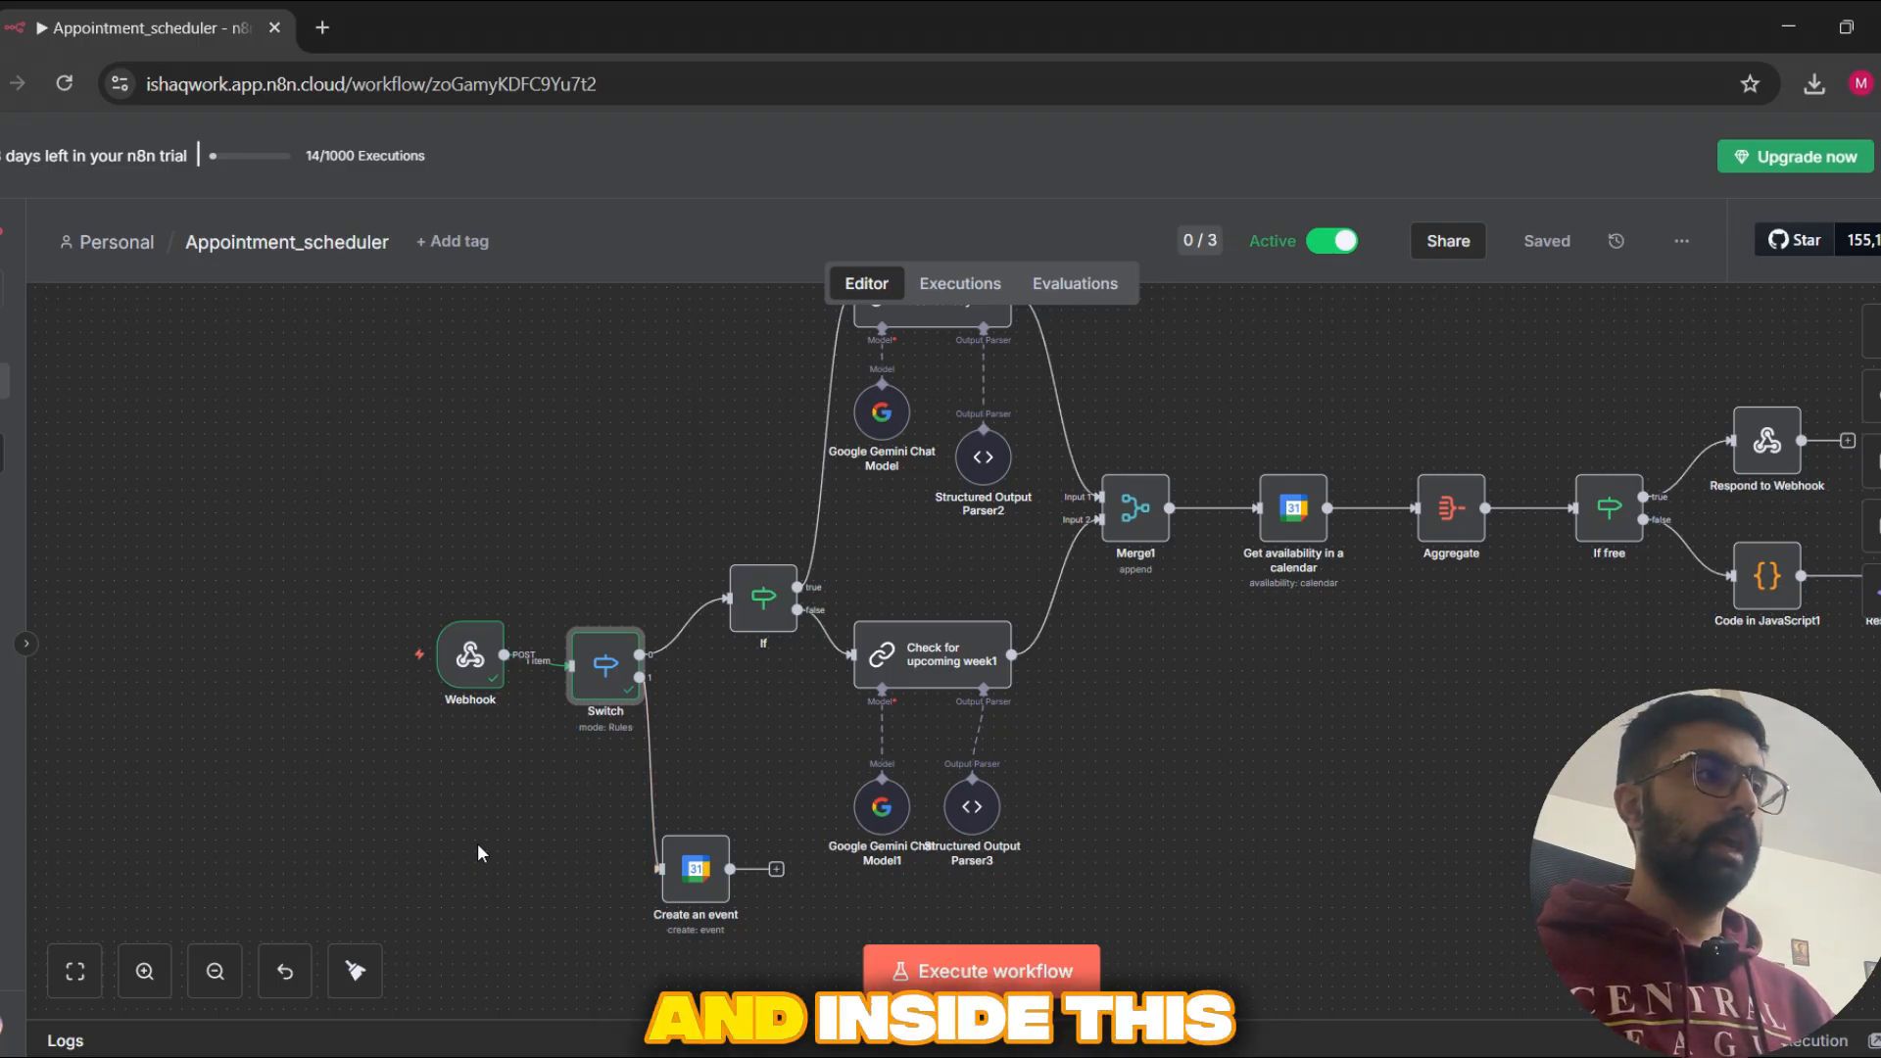
scroll(588, 704, up, 4)
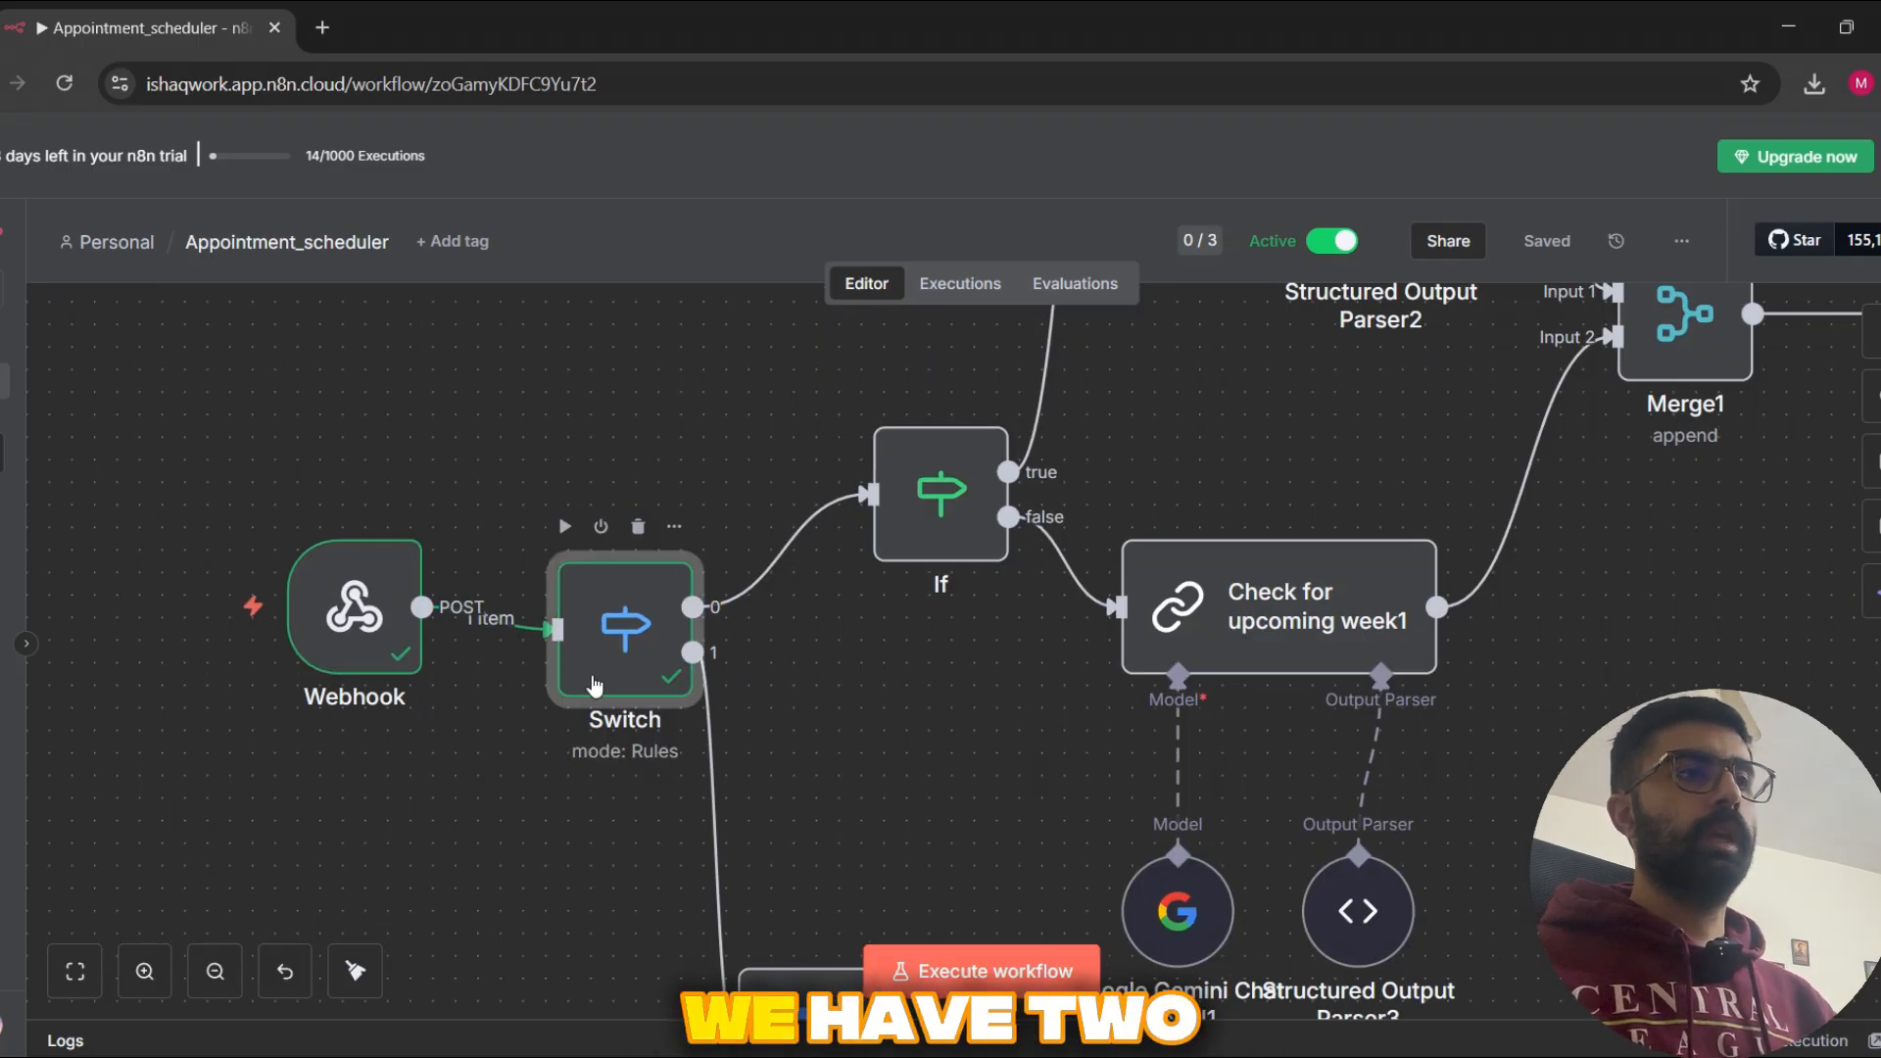
double_click(594, 686)
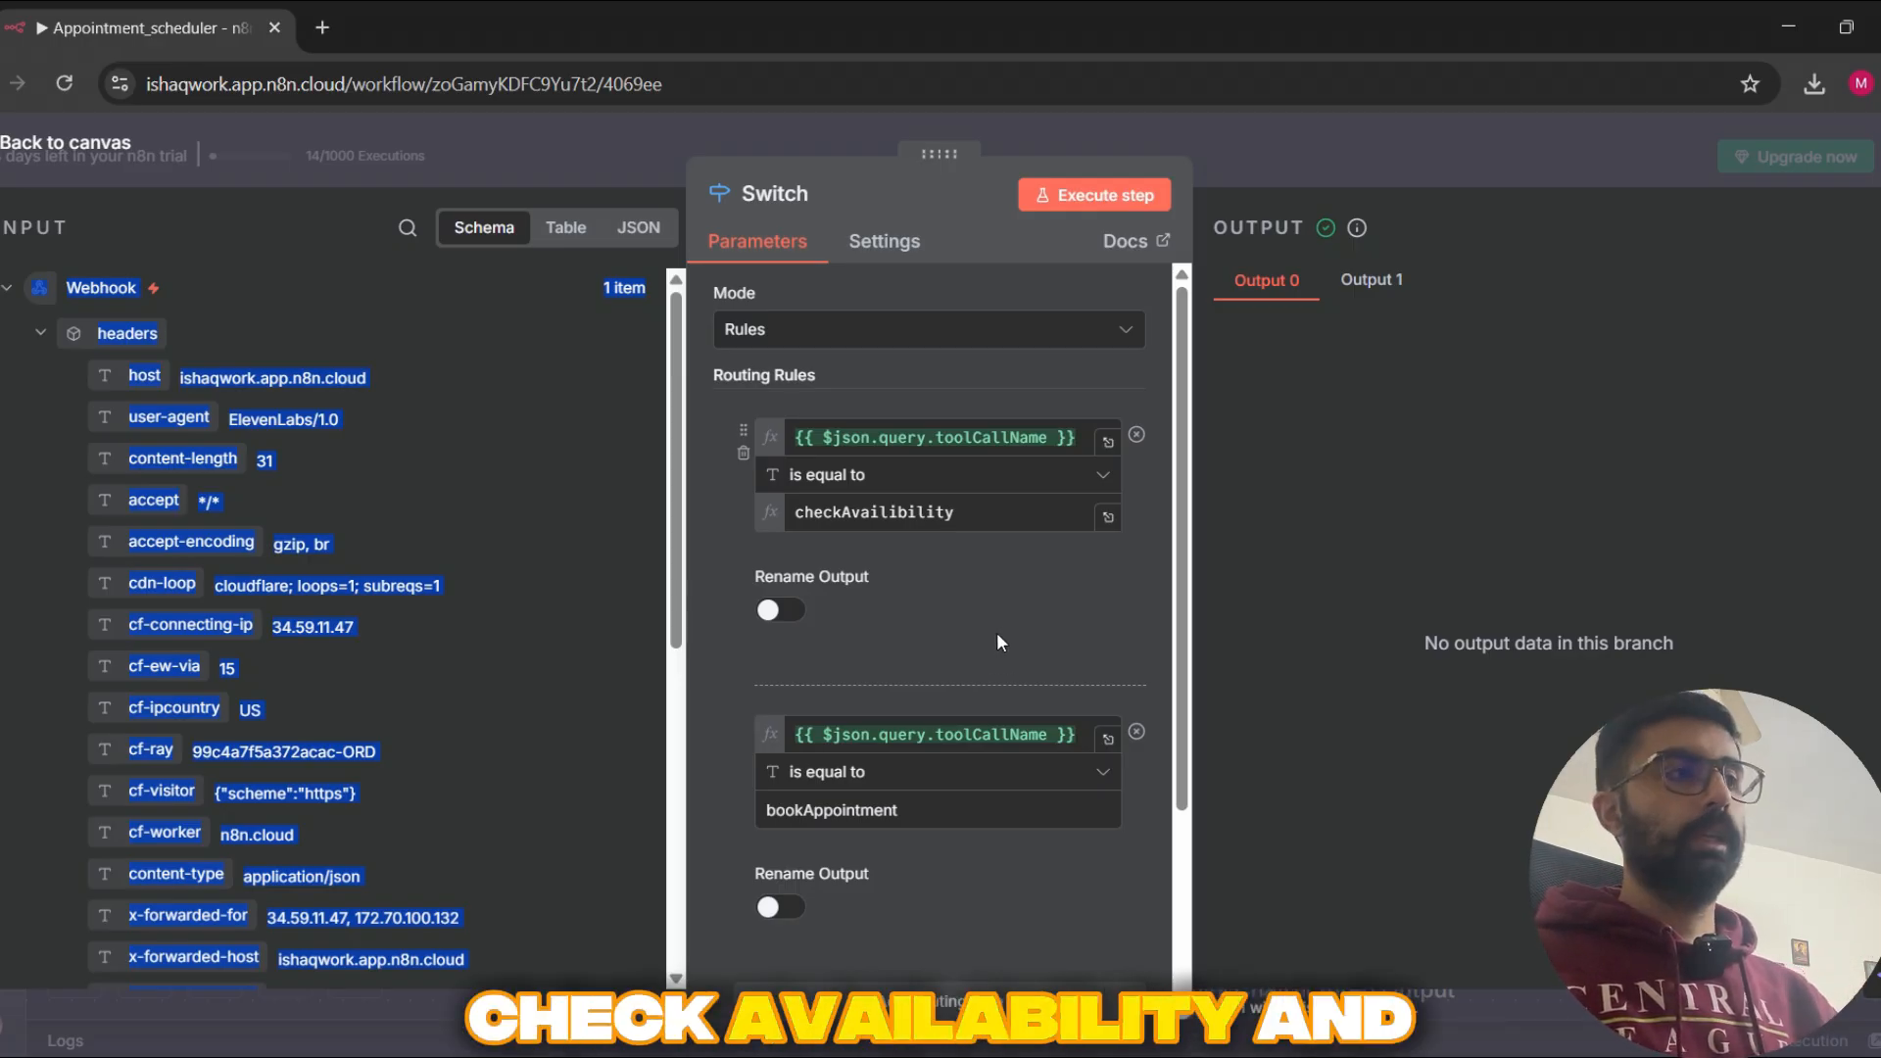
click(1528, 152)
Step: Open the If node after the Switch to examine its preferedTime exists condition, and close it
drag(755, 706, 642, 726)
scroll(617, 766, down, 1)
click(630, 622)
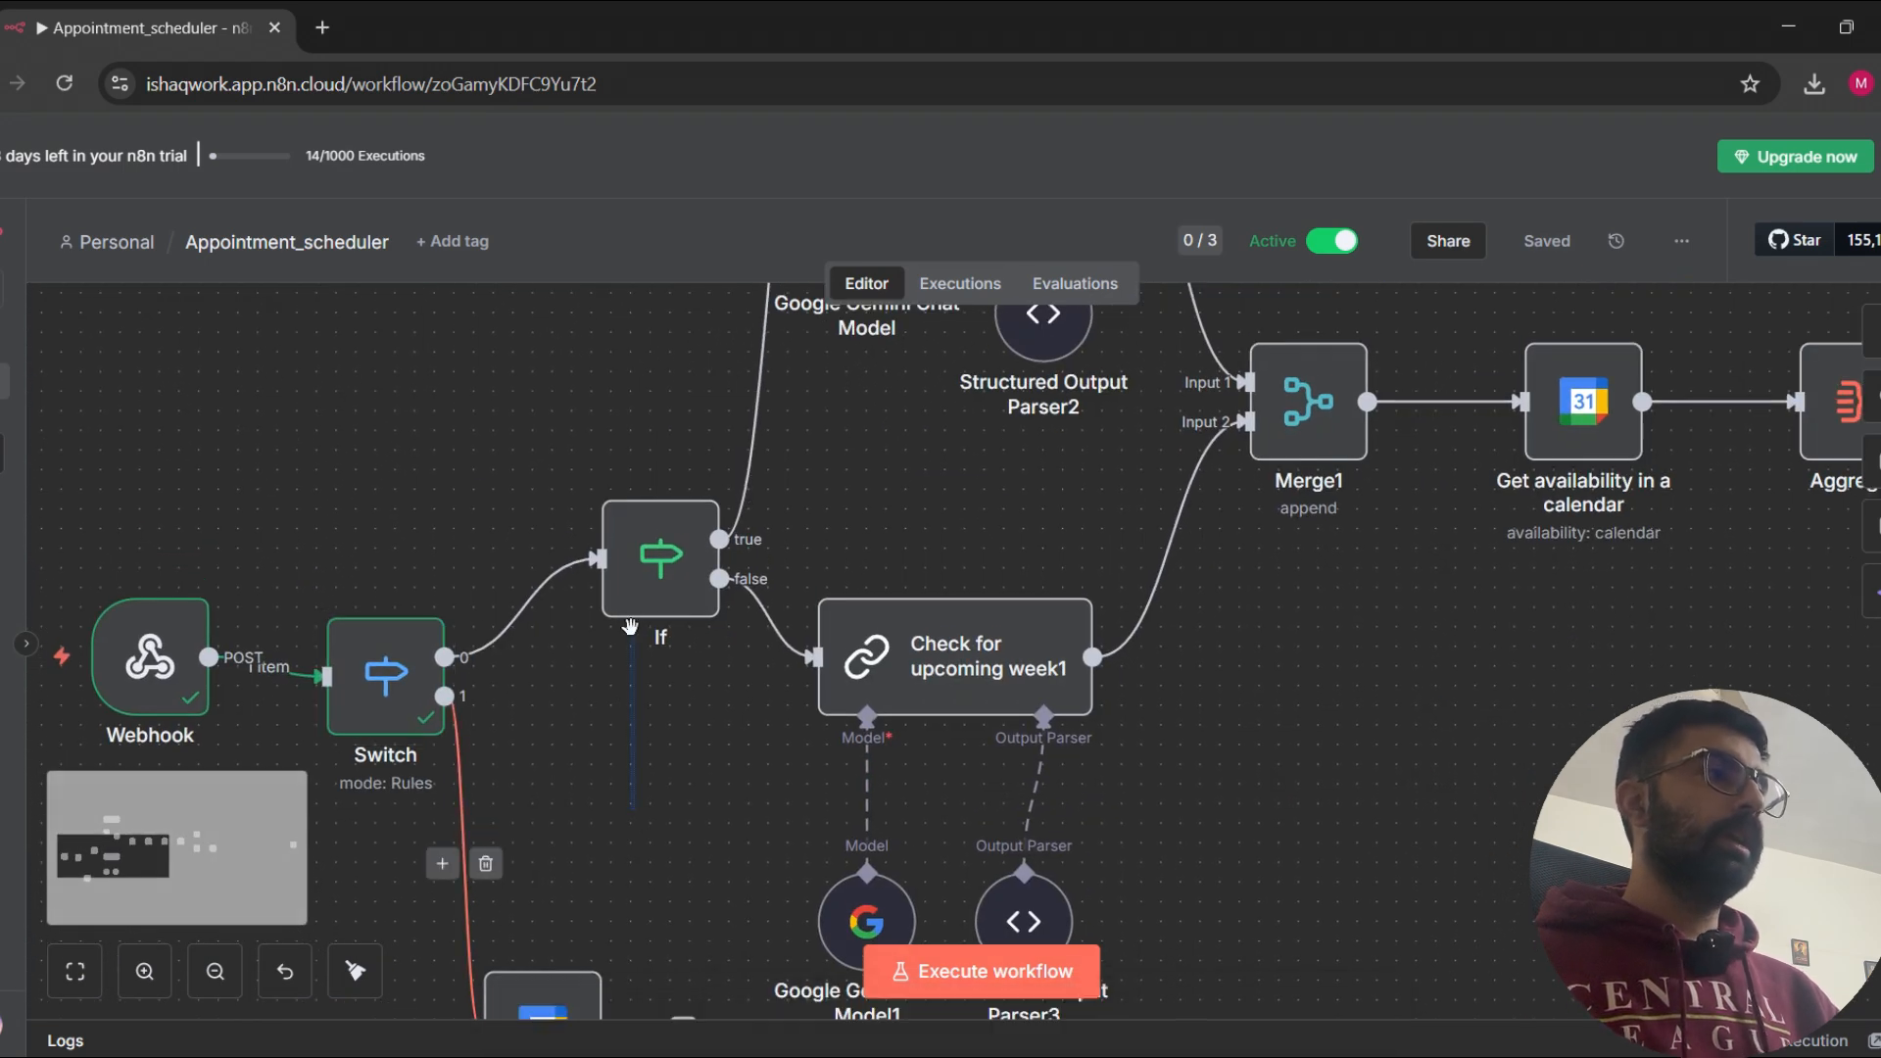
drag(658, 848, 545, 837)
double_click(546, 541)
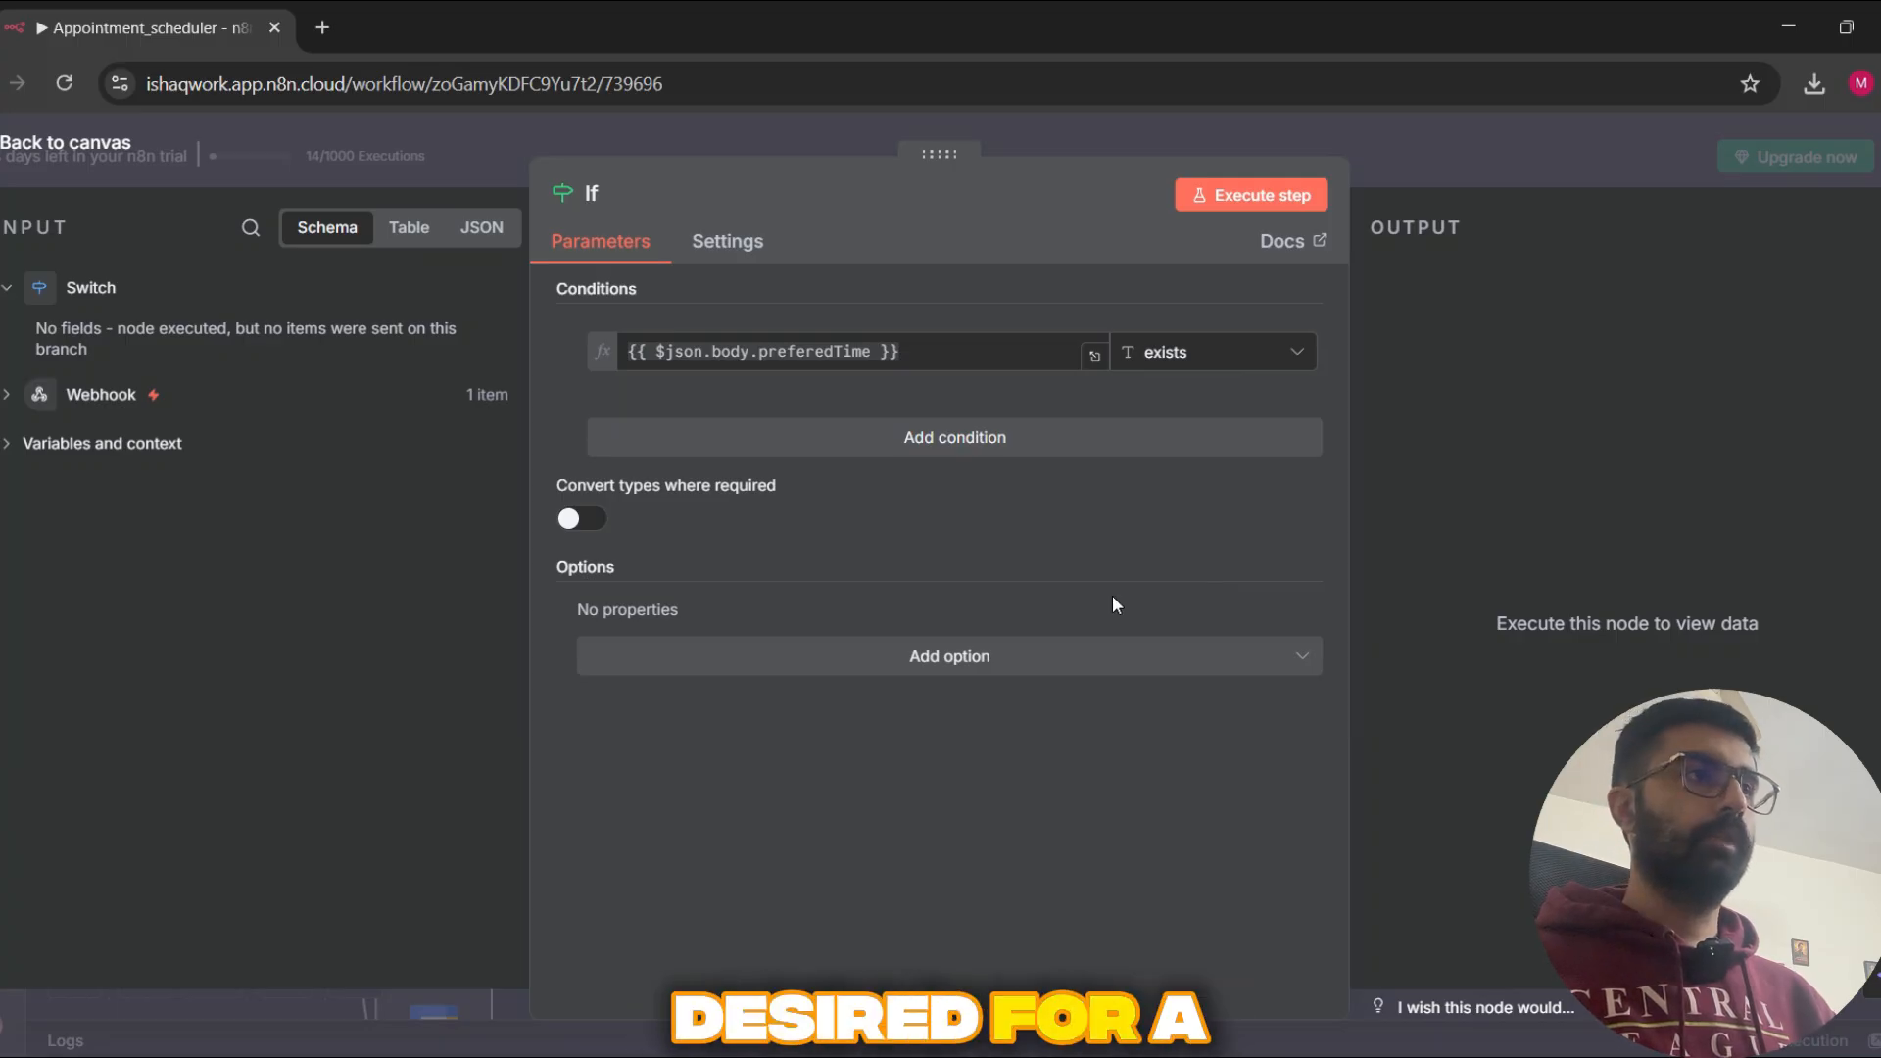
click(1563, 152)
Step: Read the Check-for-desired-day node's prompt through to the preferedTime expression it converts, and close the node
scroll(806, 584, down, 2)
drag(807, 585, 760, 706)
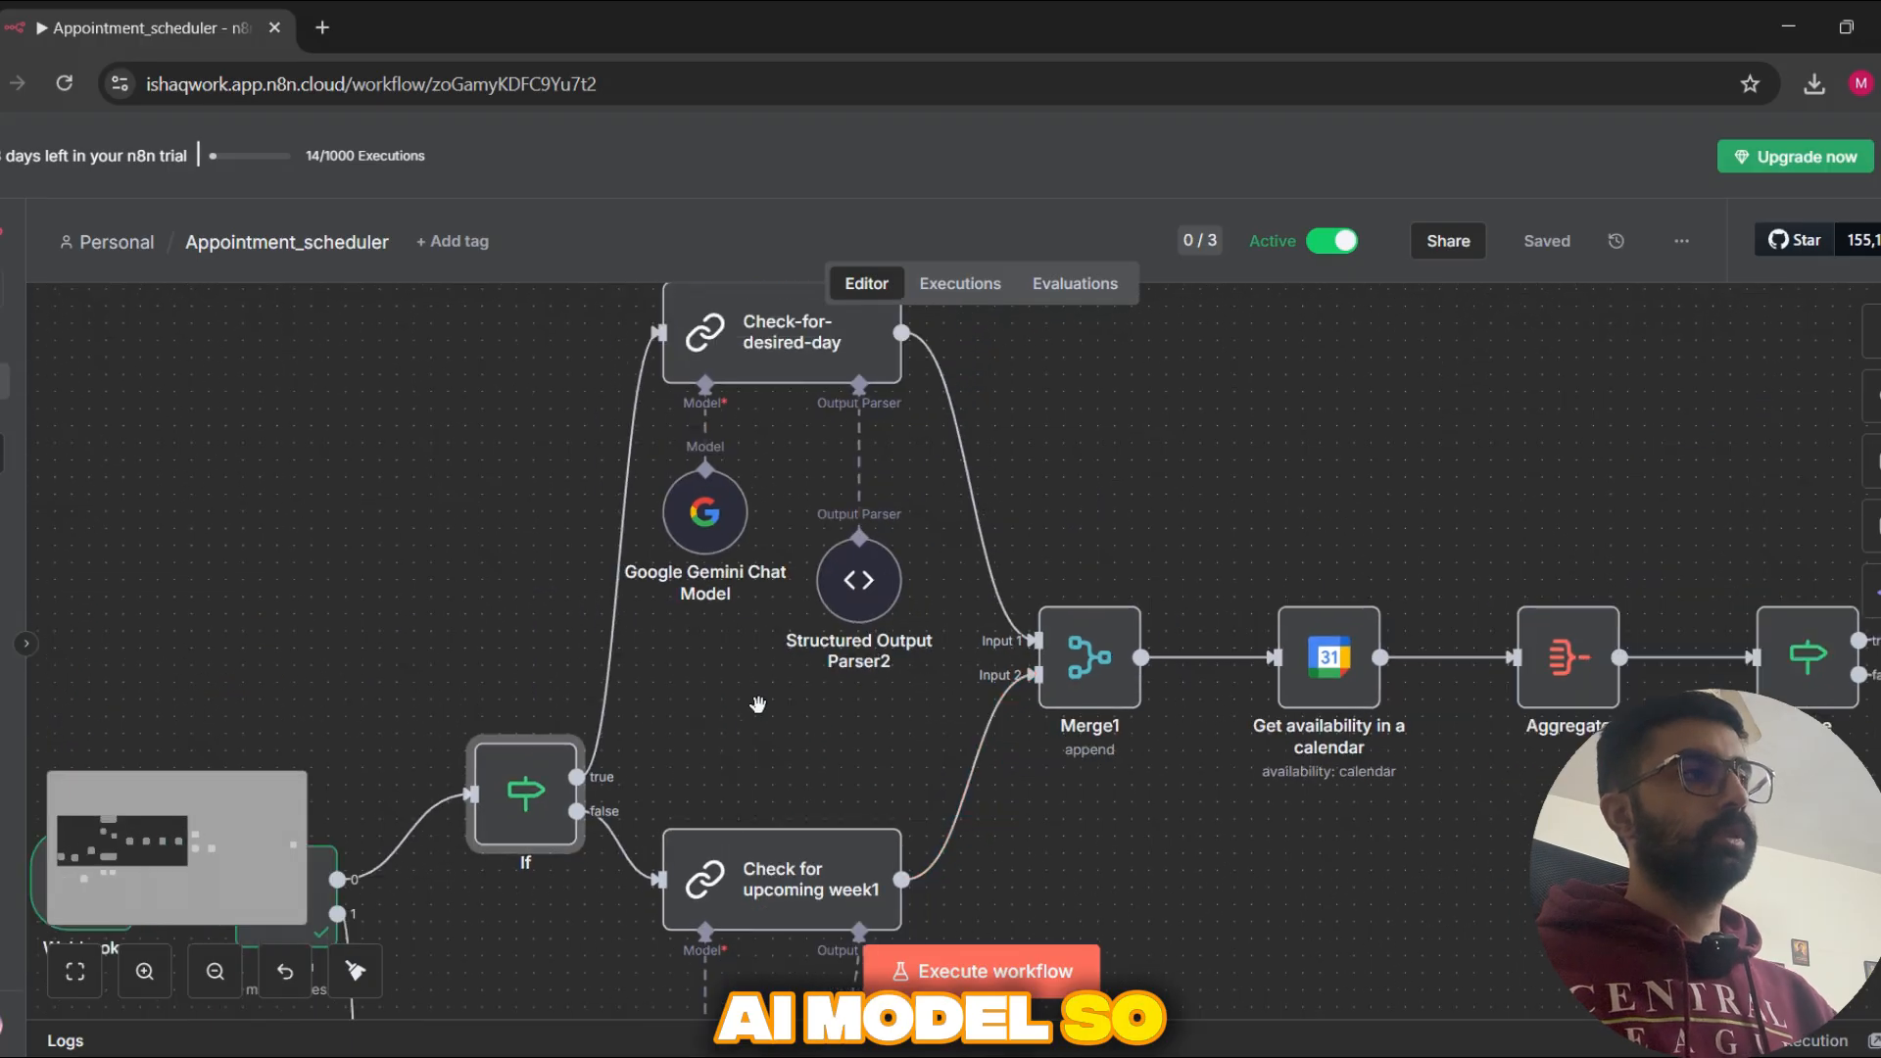
drag(527, 510, 511, 613)
double_click(794, 450)
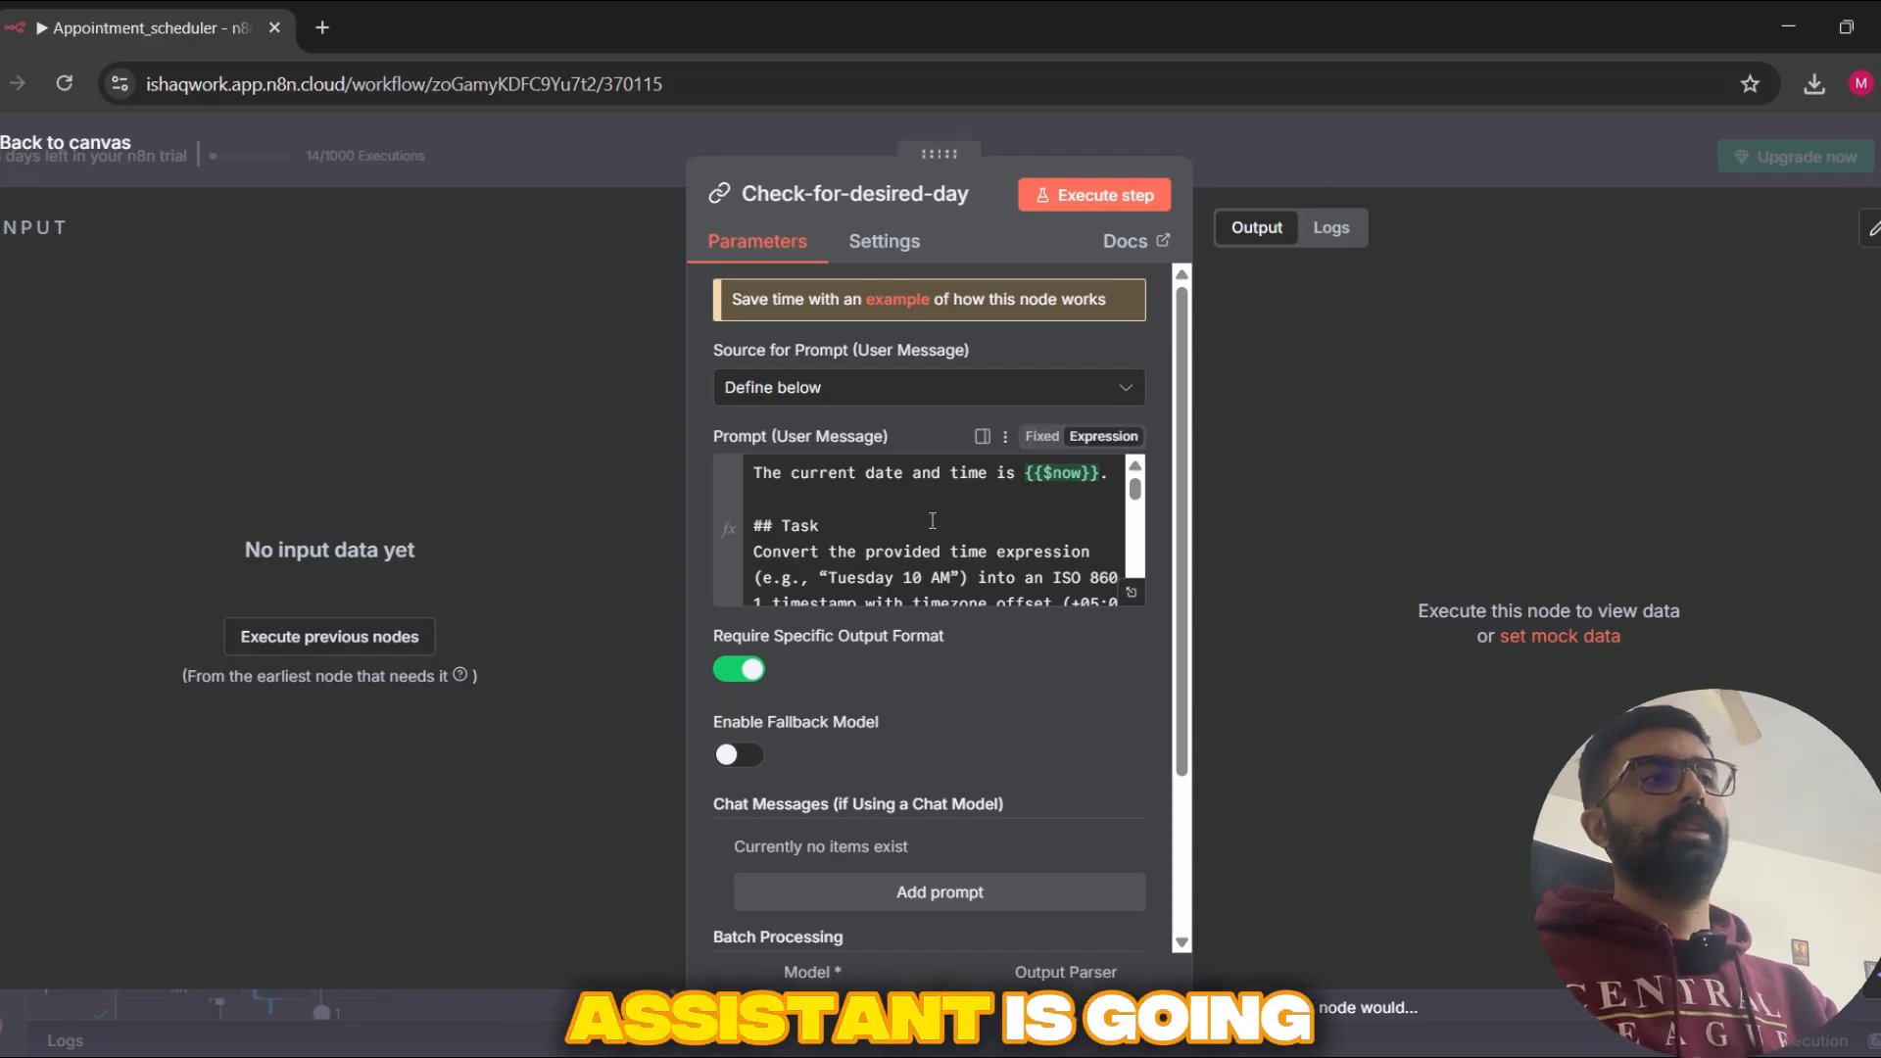
scroll(933, 513, down, 10)
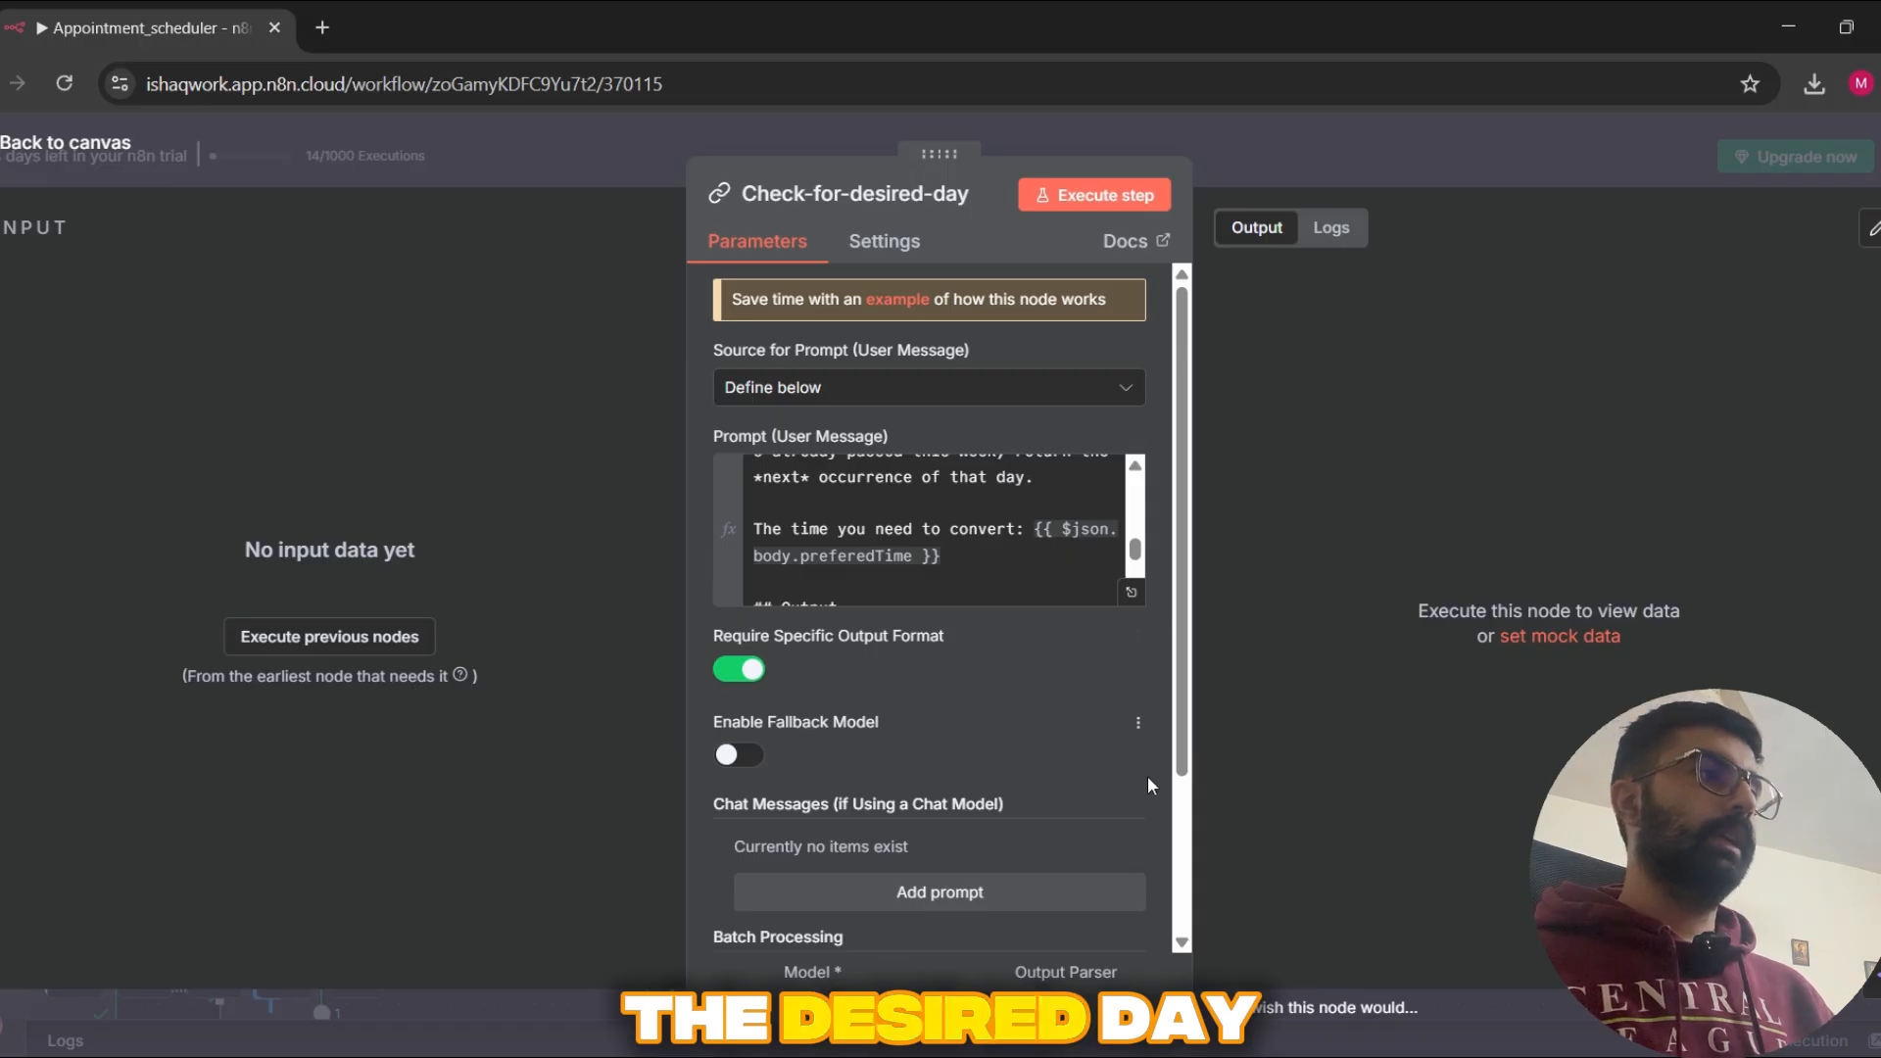
click(1452, 157)
Step: Check which model the Google Gemini Chat Model attached to Check-for-desired-day uses, and close its settings
drag(1230, 538, 1349, 467)
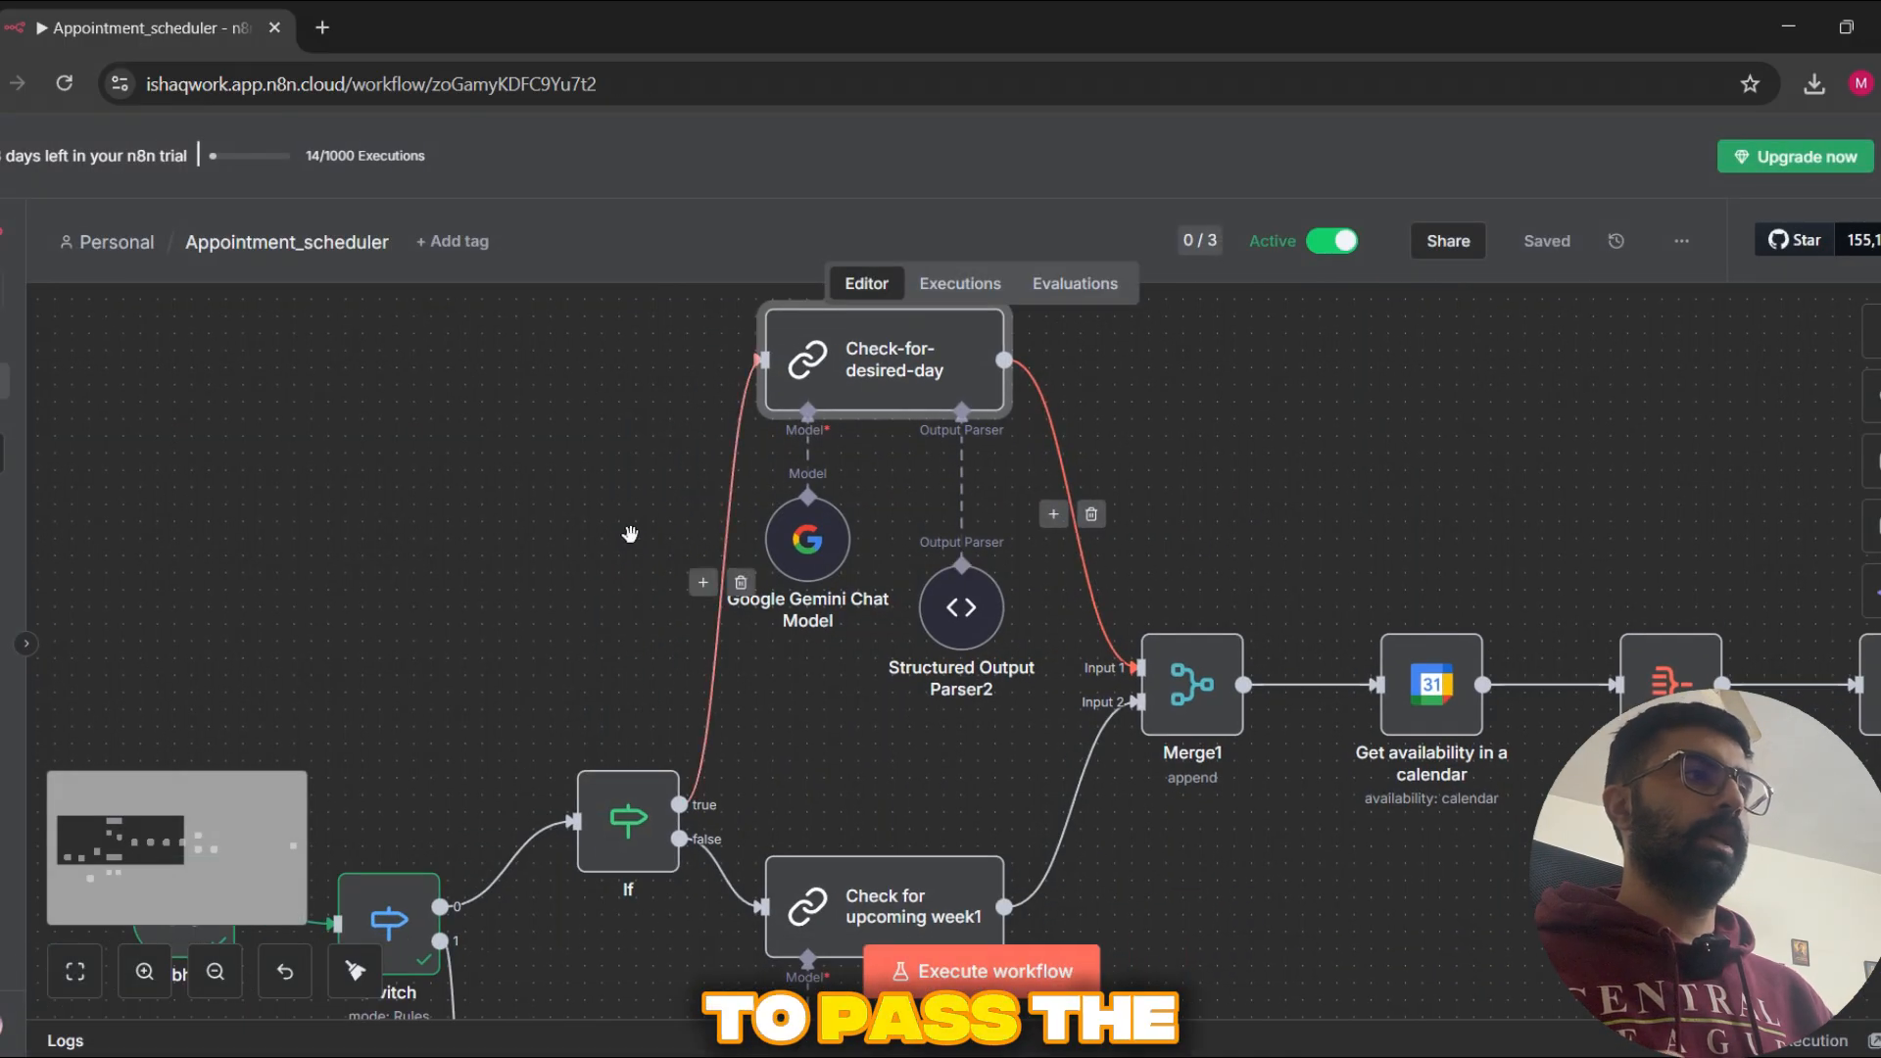
scroll(616, 534, down, 1)
double_click(784, 539)
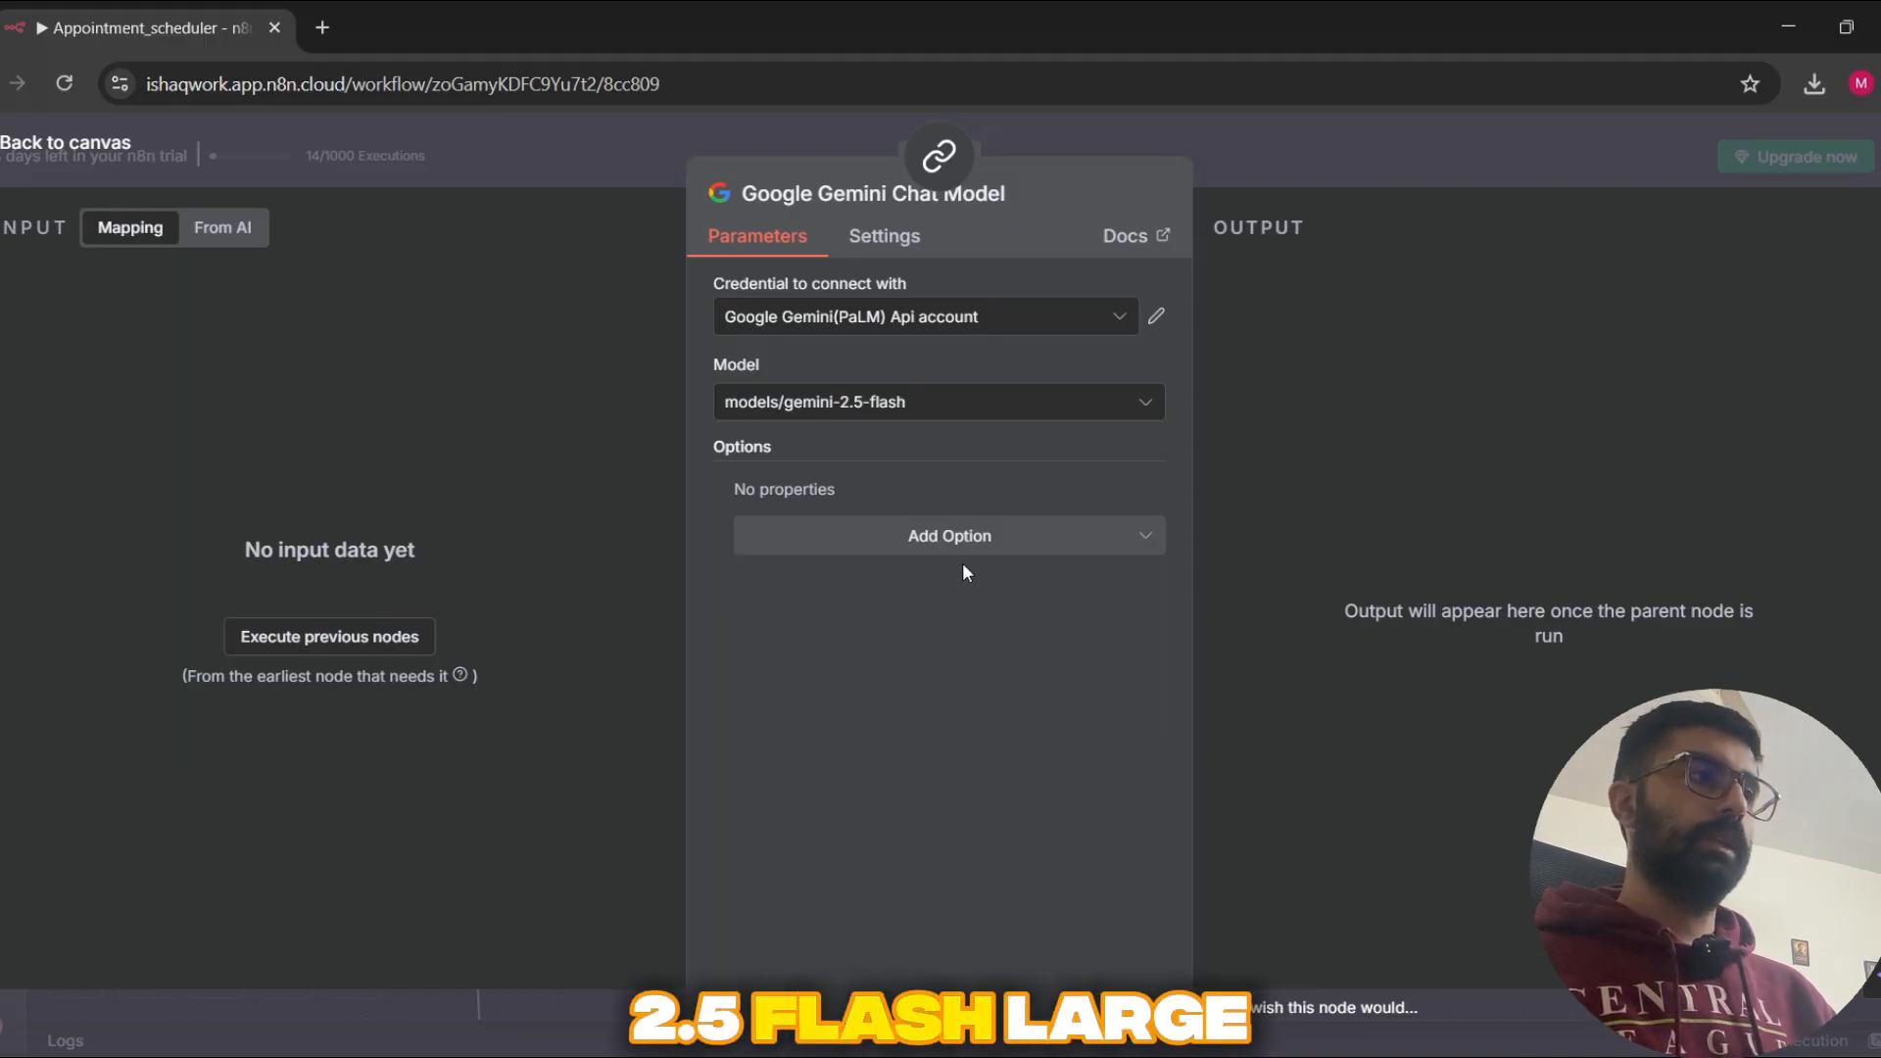
key(Escape)
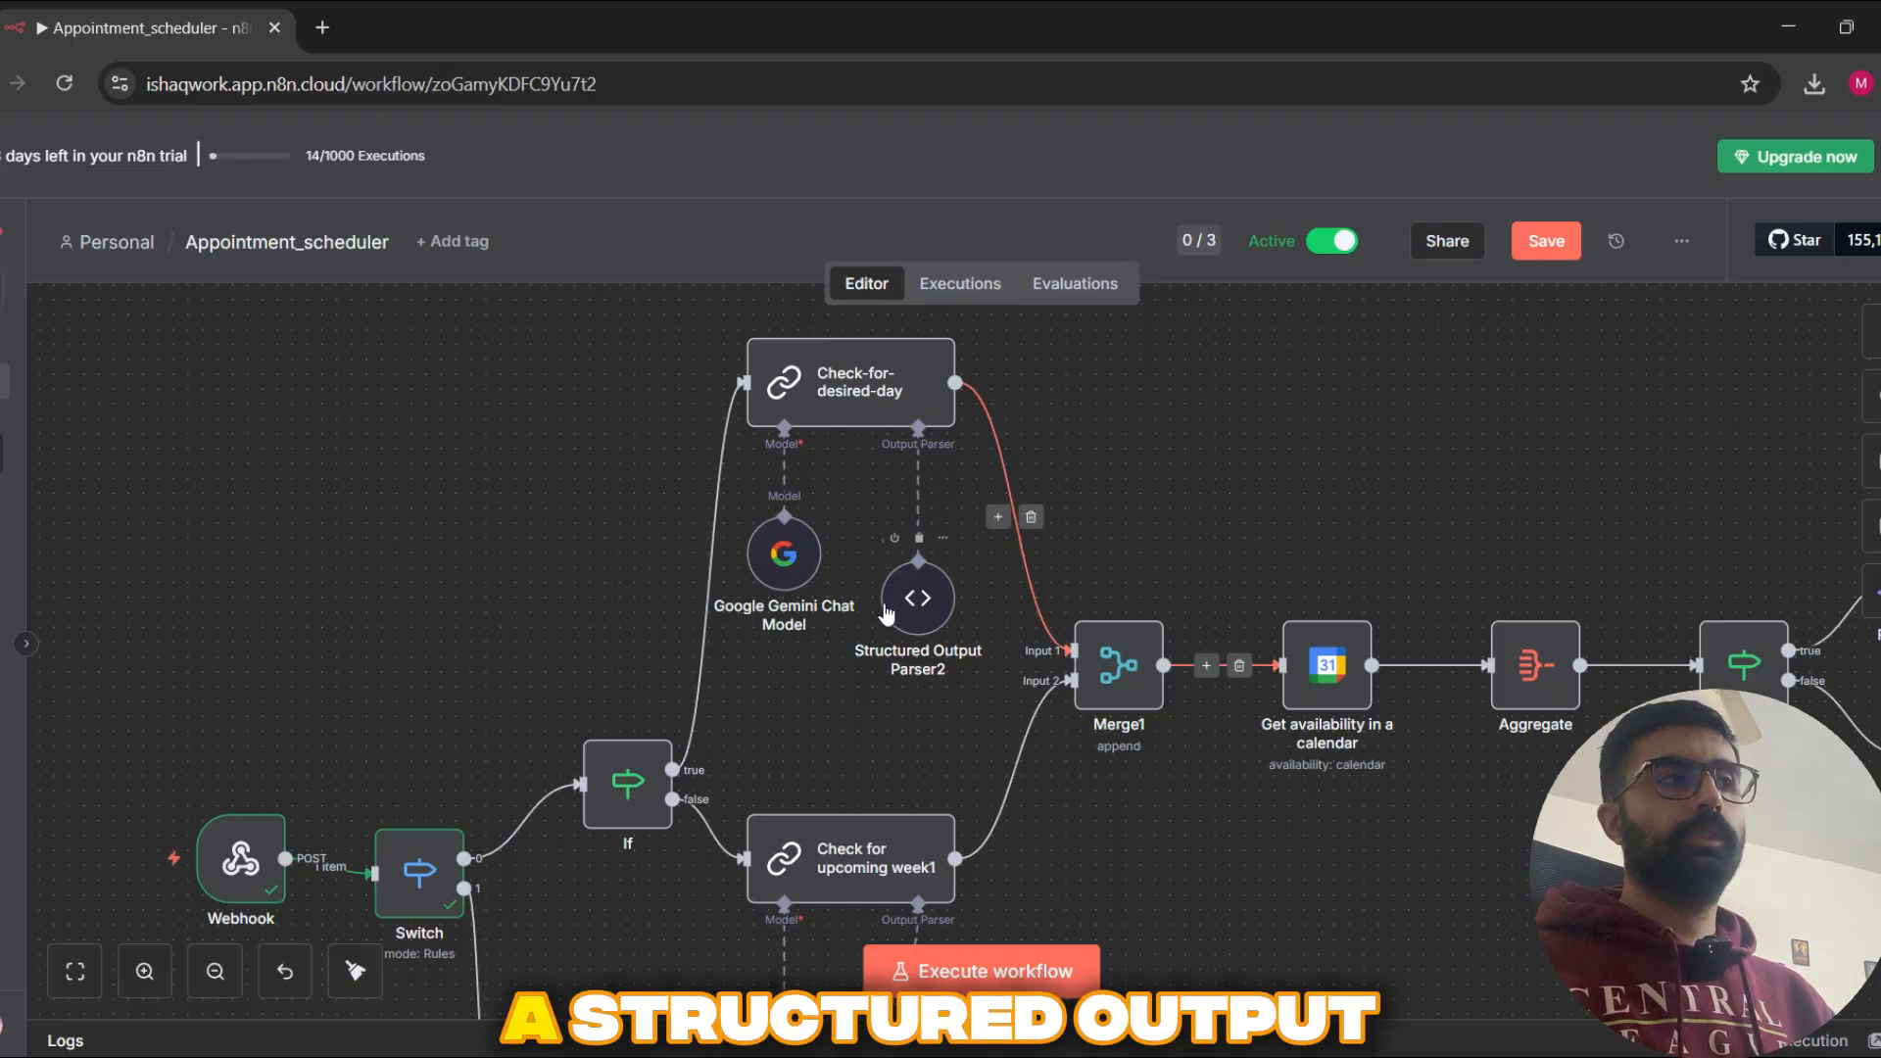
Step: Examine the start and end JSON example in Structured Output Parser2, and recheck the Check-for-desired-day node's prompt settings
double_click(918, 597)
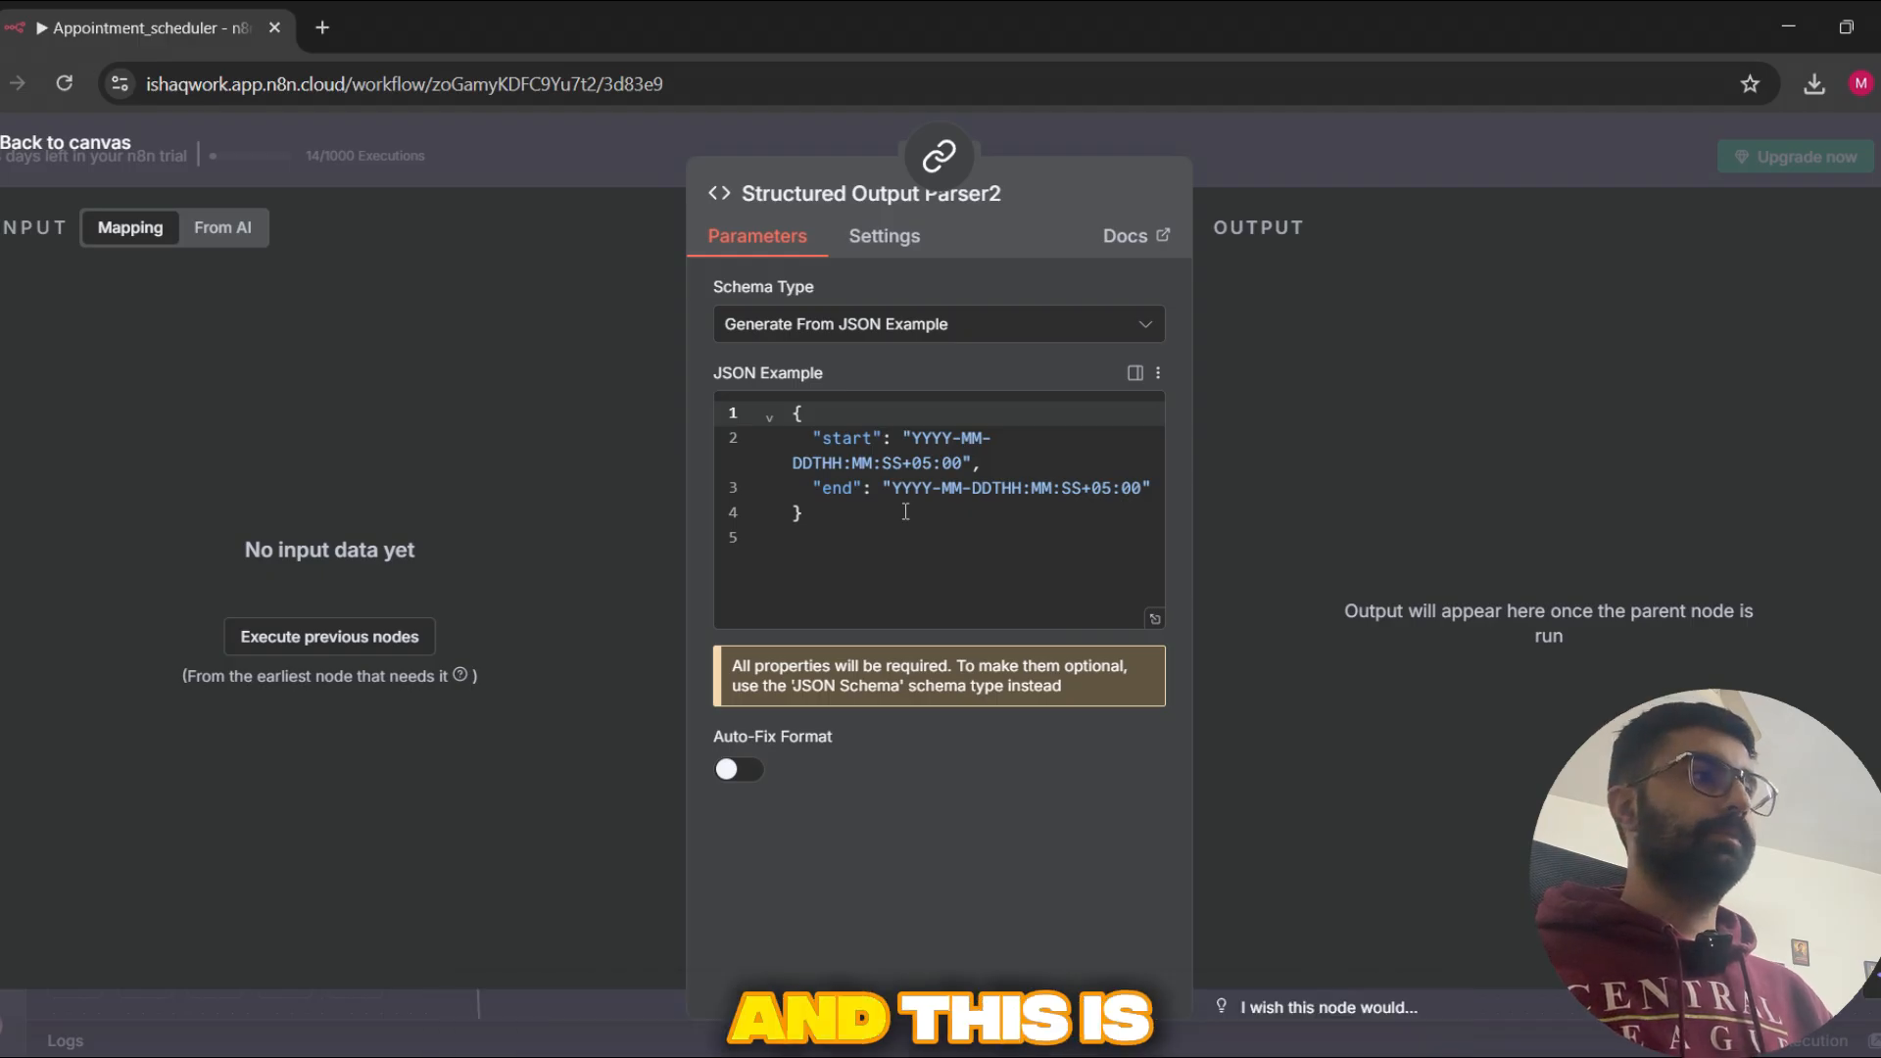
drag(990, 546, 743, 424)
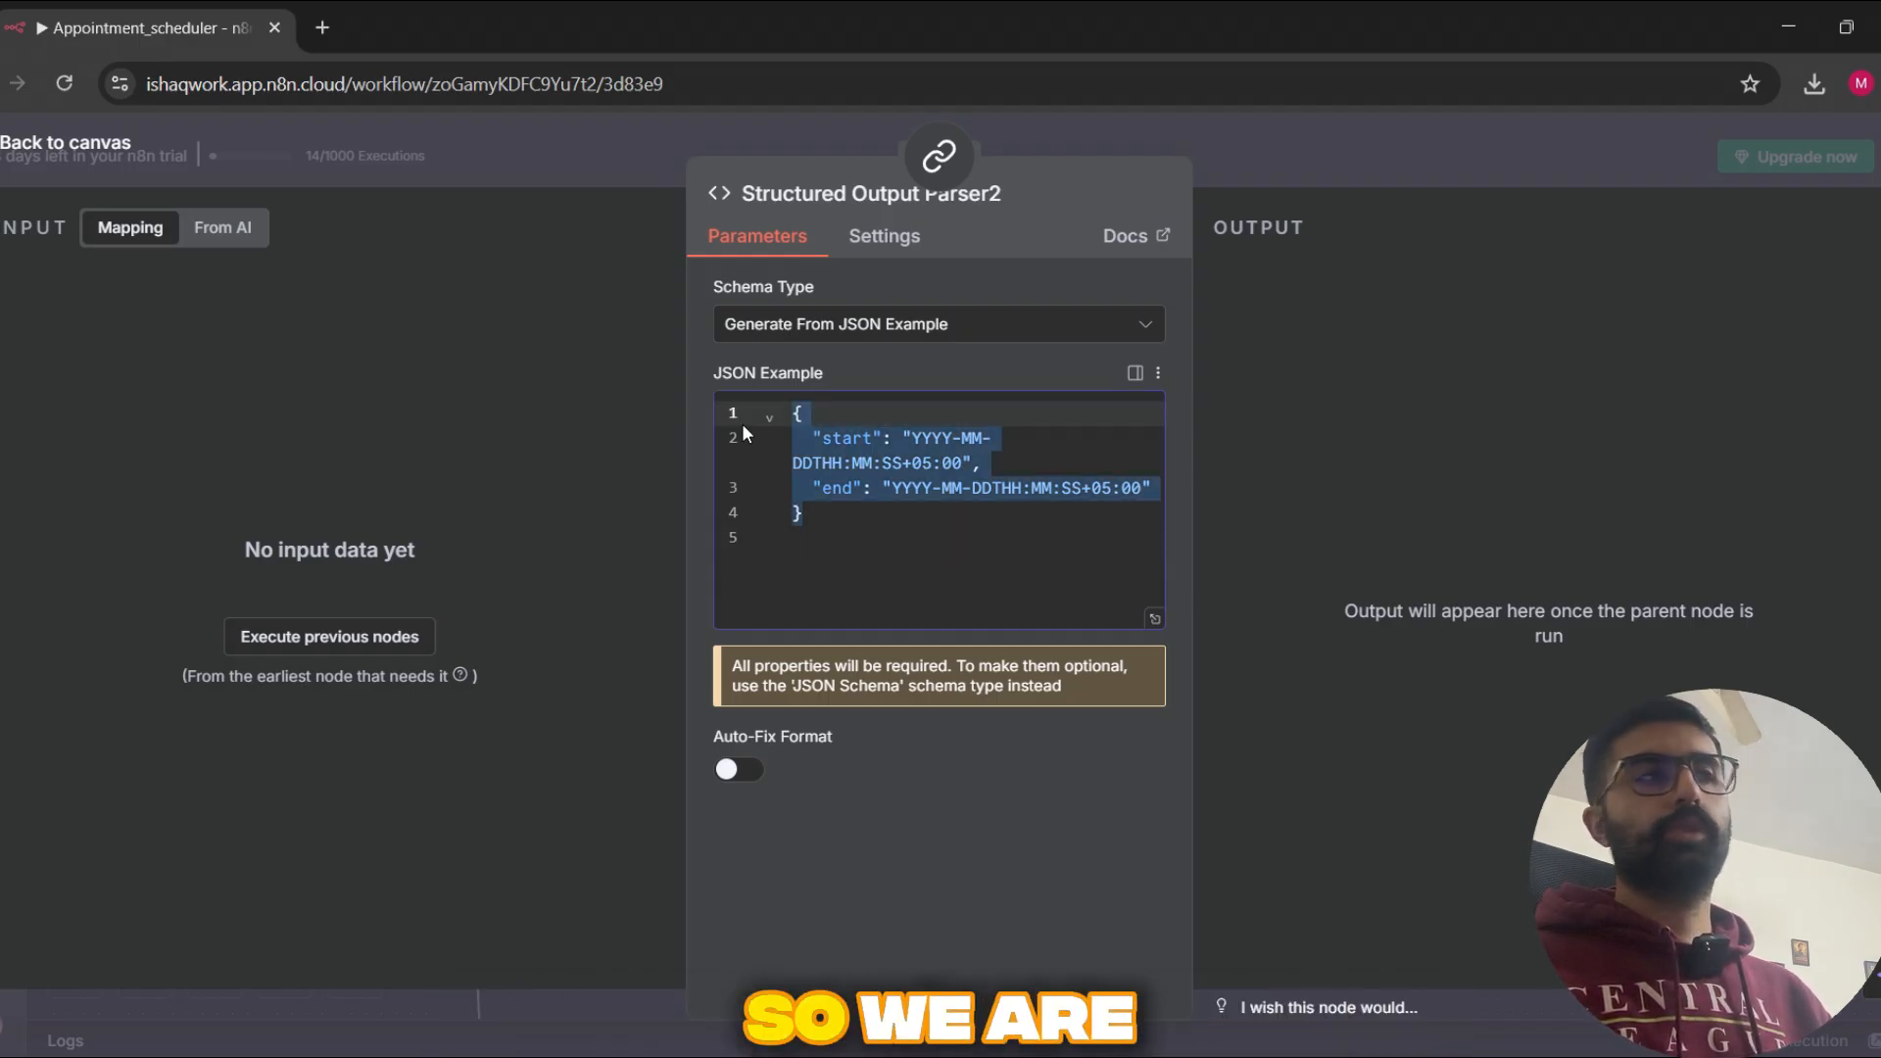
click(882, 551)
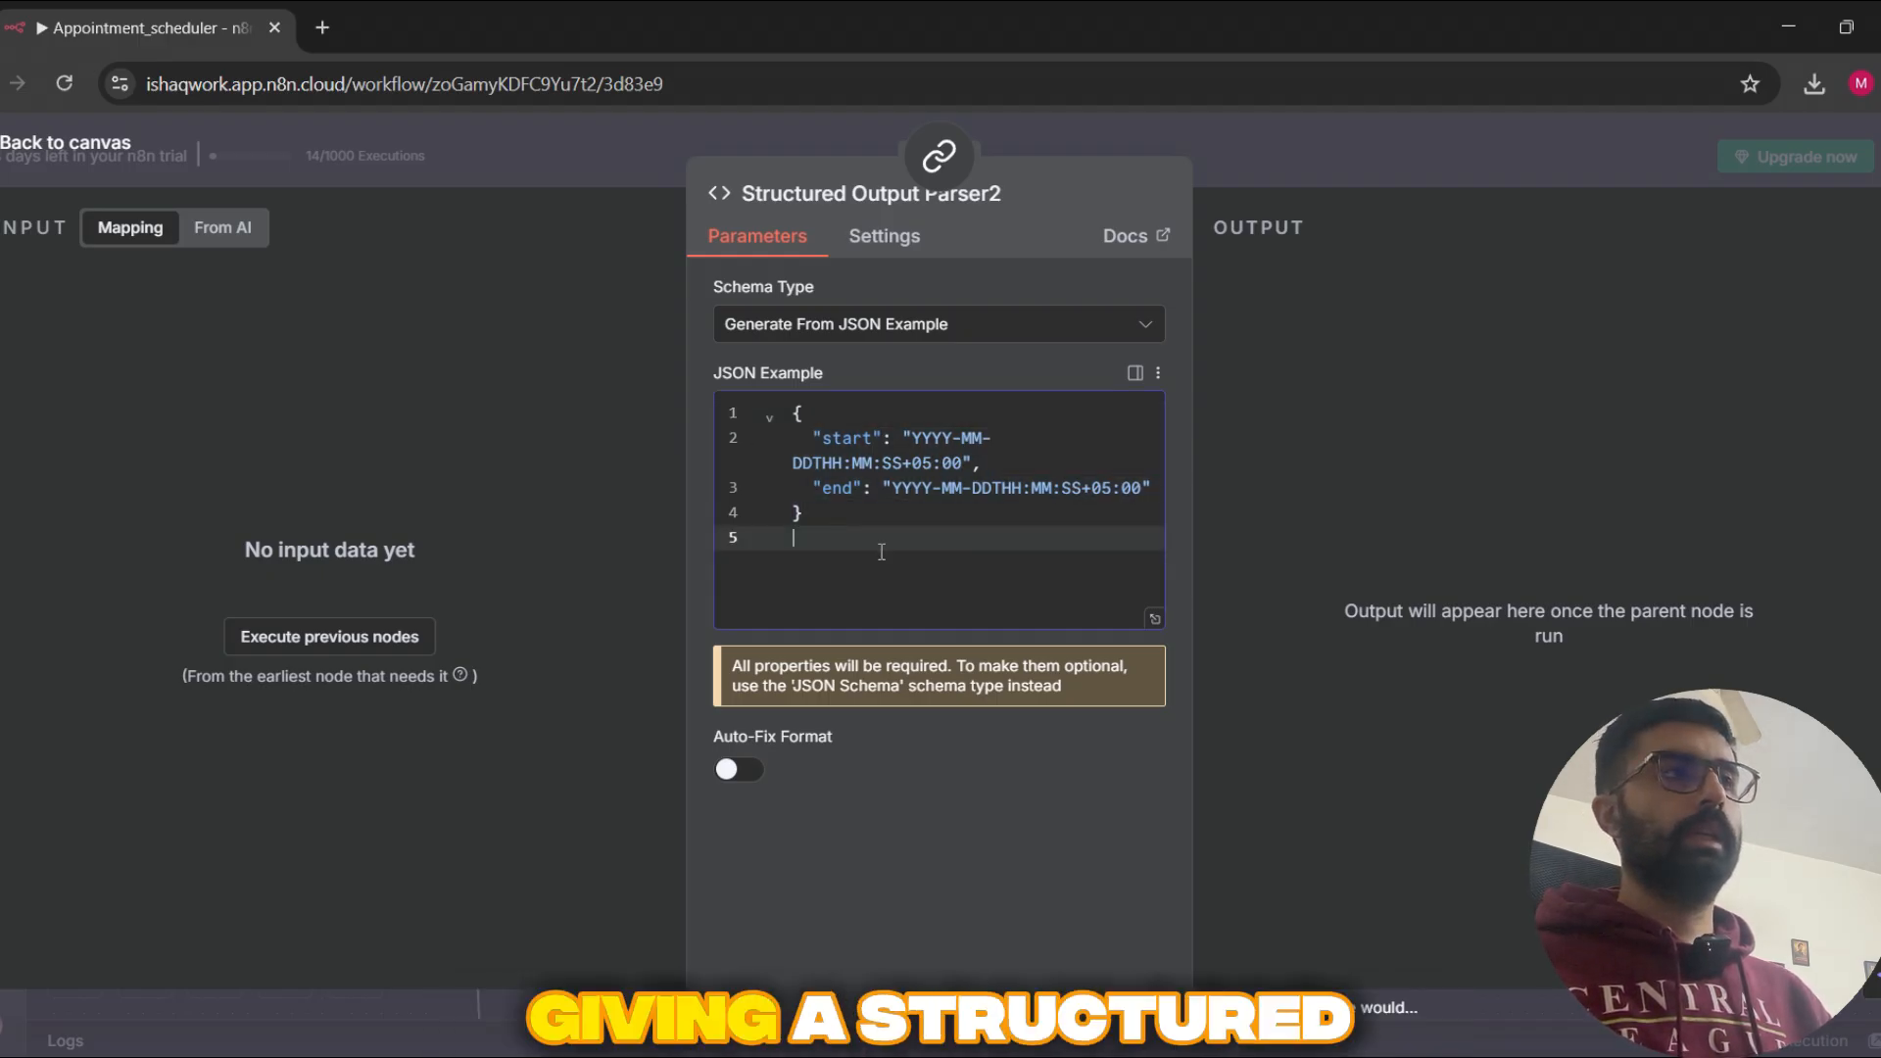
click(1279, 174)
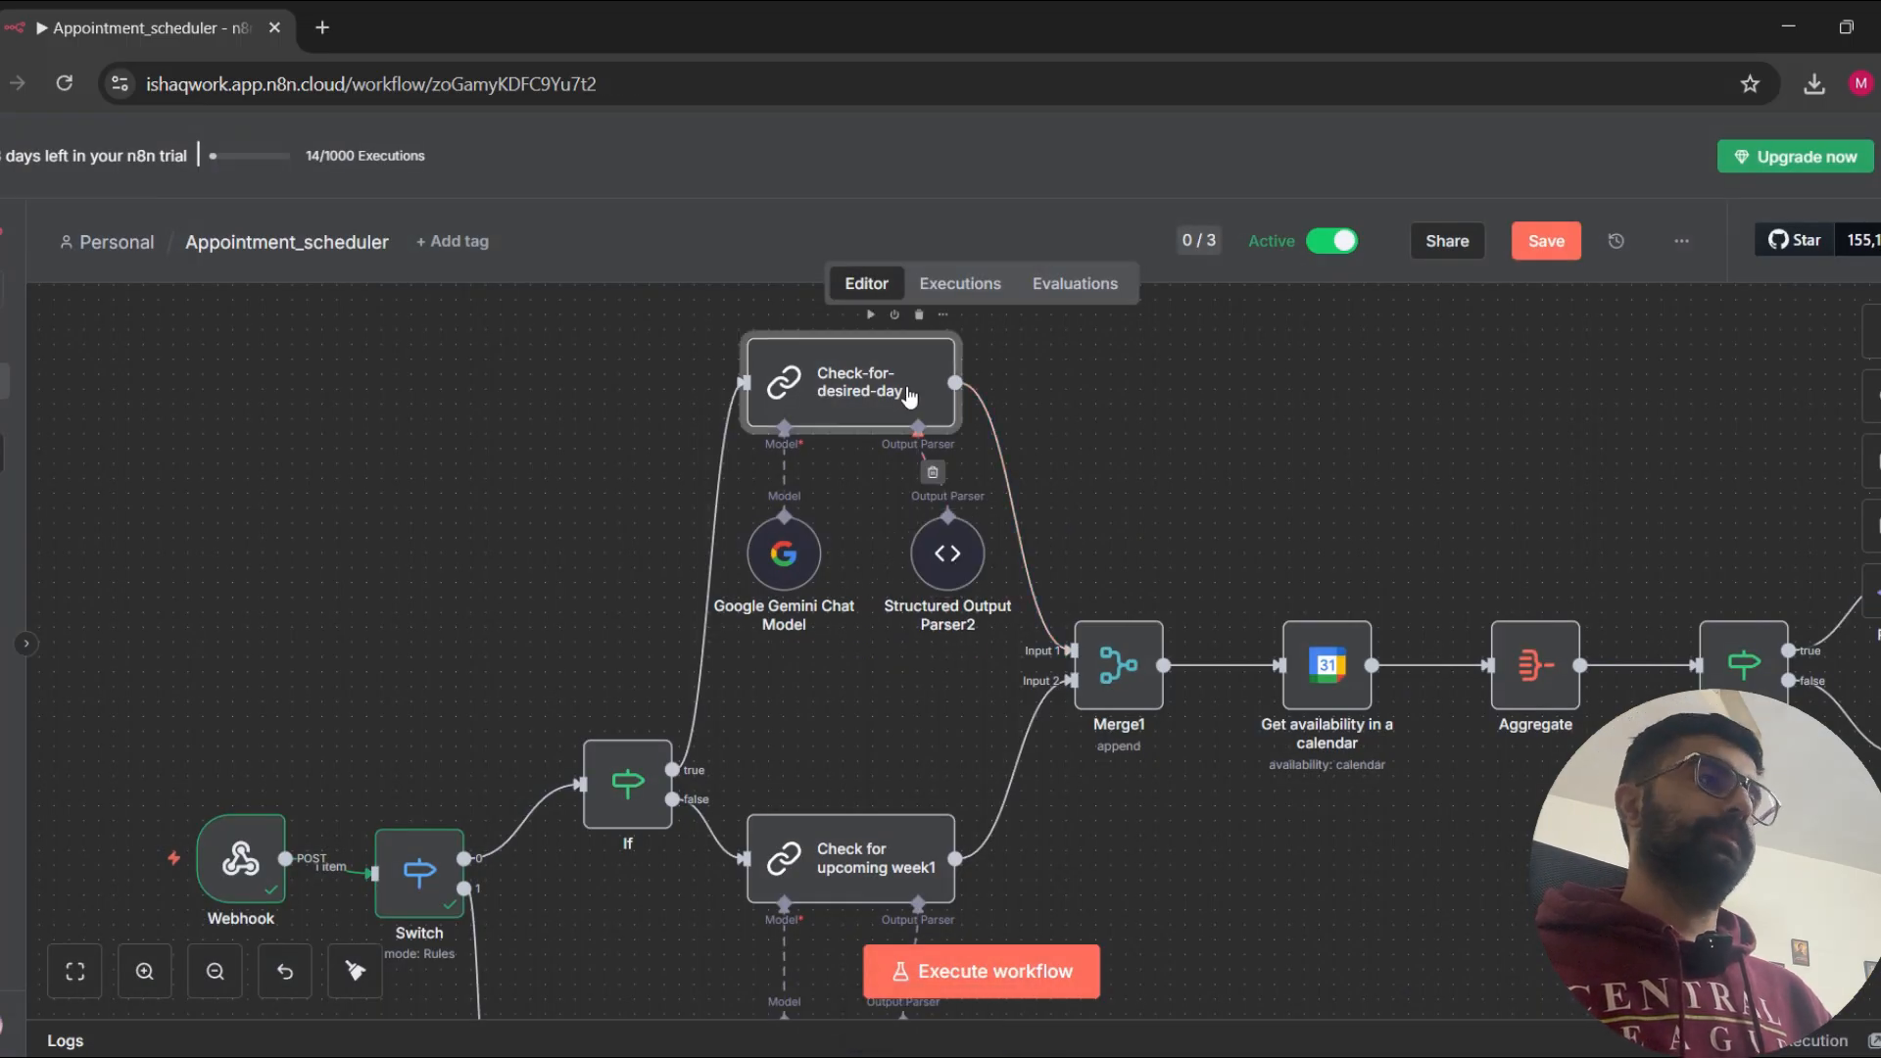
double_click(937, 410)
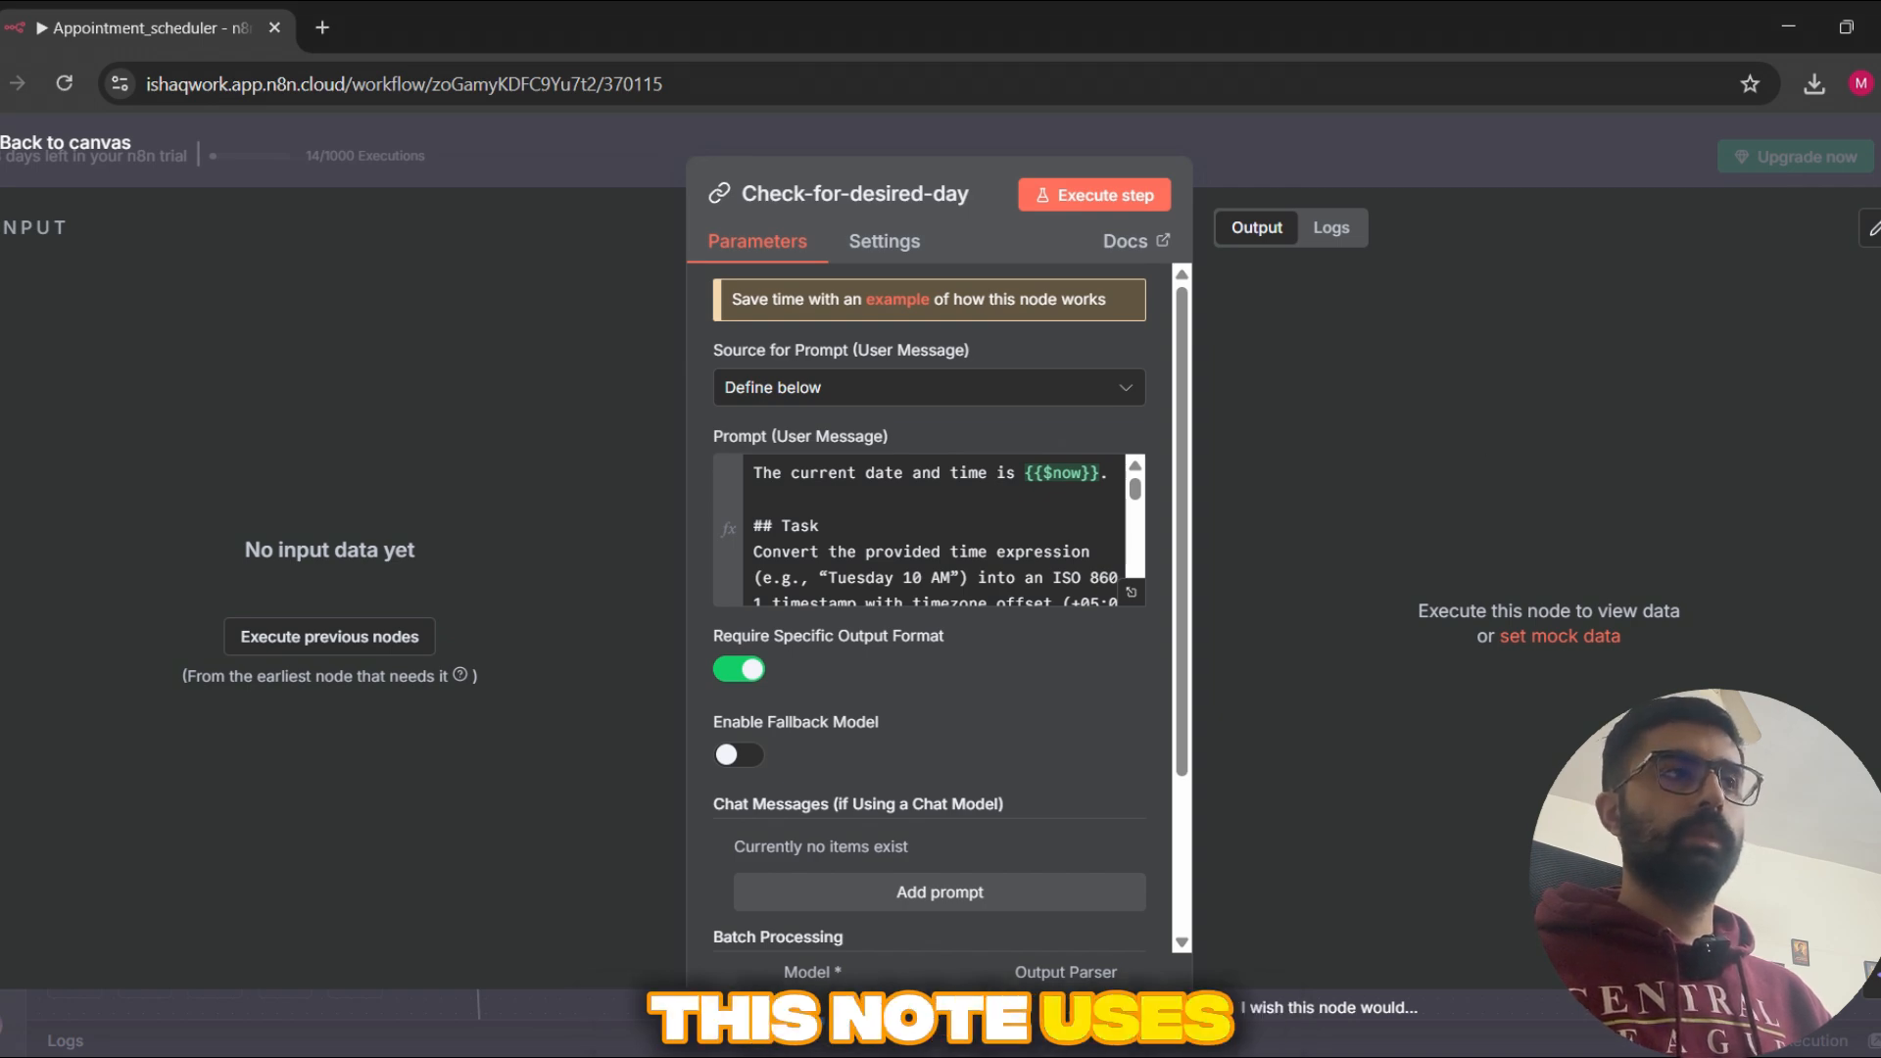
click(1332, 159)
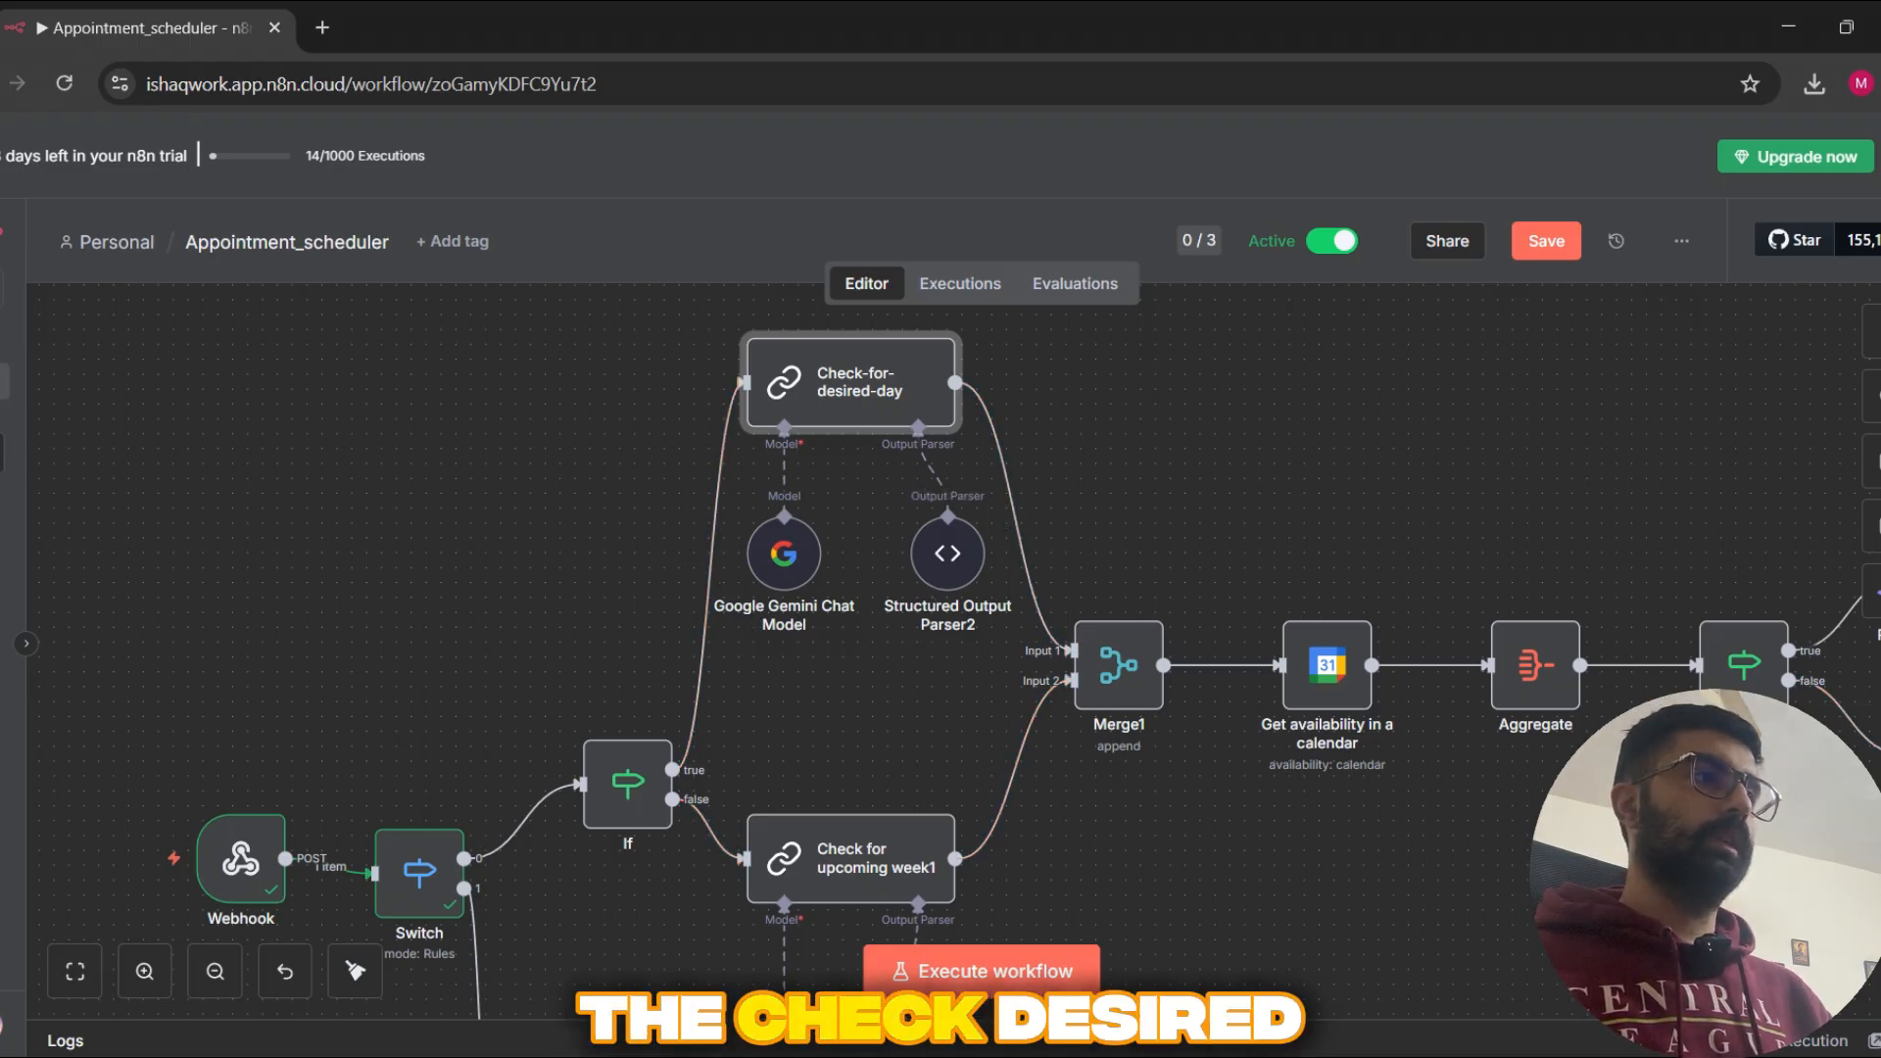
Step: Trace the workflow back to the If node and recheck its condition before following the false branch
scroll(1139, 494, down, 1)
scroll(1141, 445, up, 1)
drag(1163, 488, 1120, 358)
scroll(1149, 767, down, 1)
drag(1150, 767, 1219, 631)
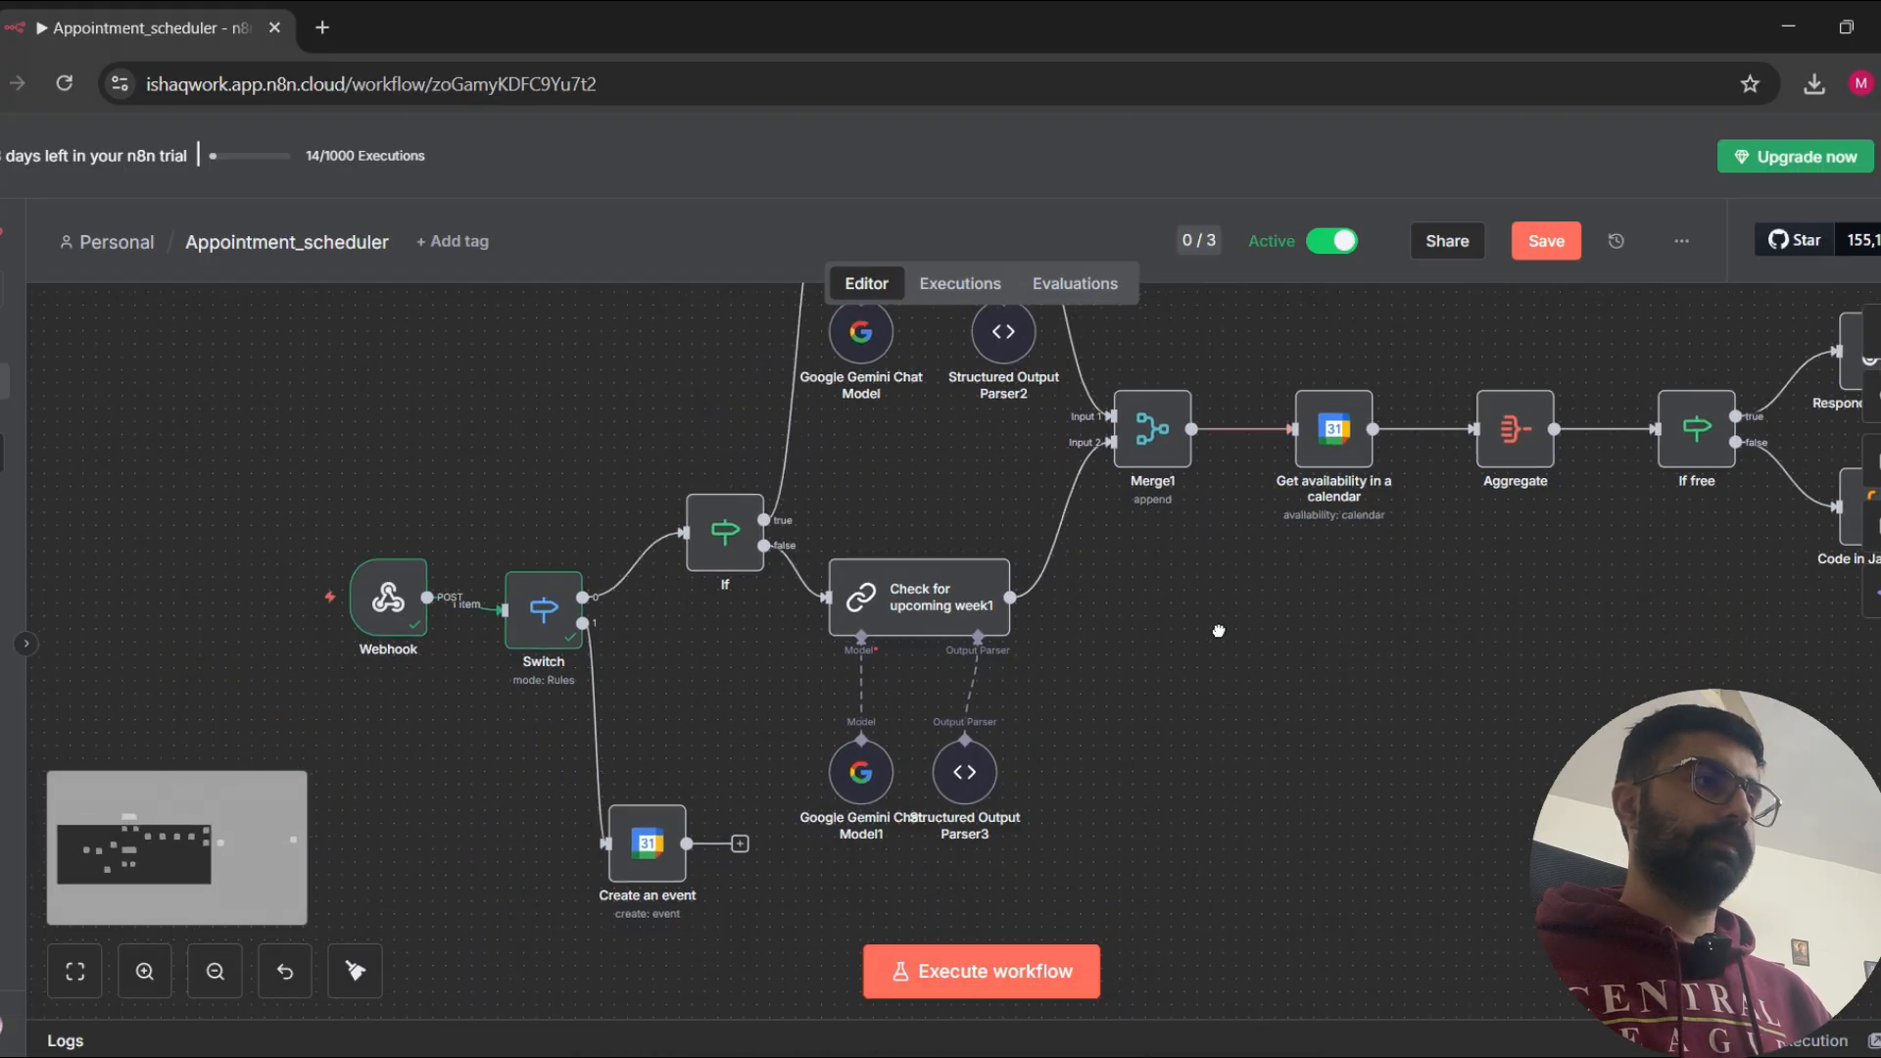
double_click(726, 559)
click(1593, 161)
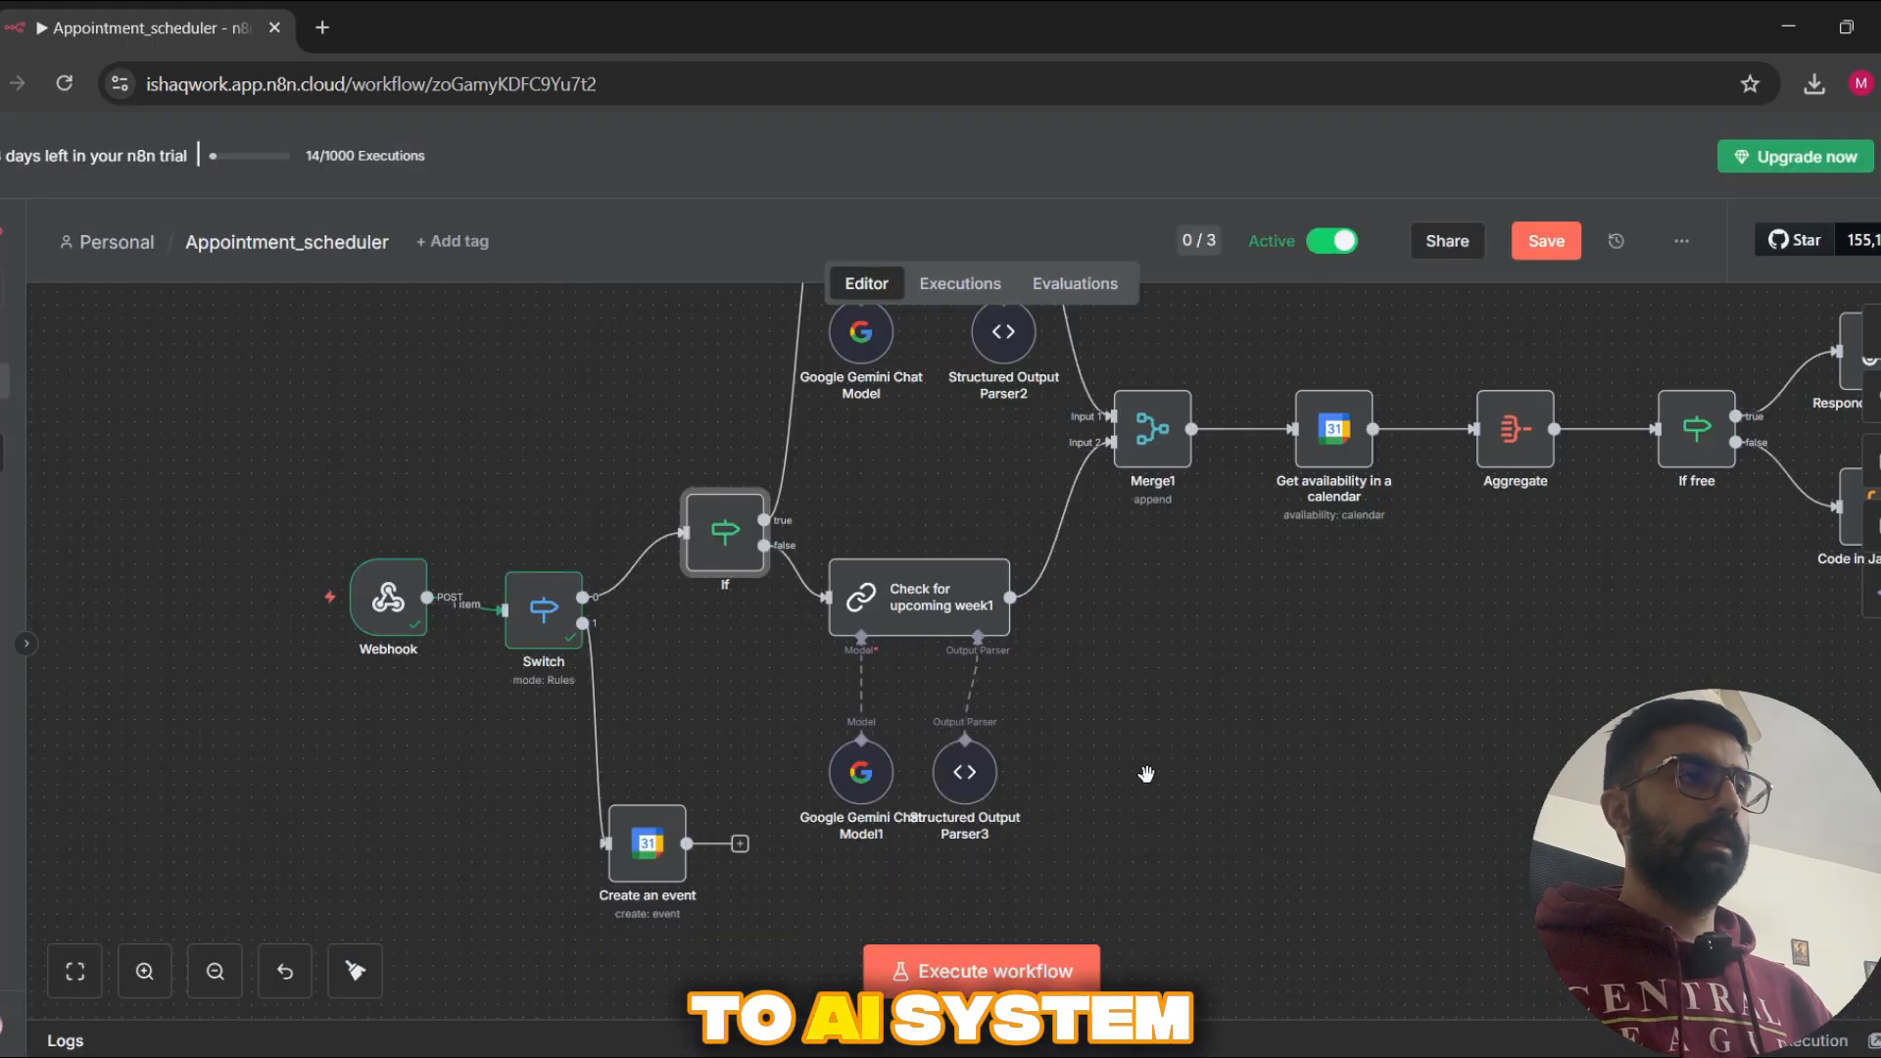
Step: Open the Check for upcoming week1 node and read its prompt's instructions for the two ISO timestamps
double_click(925, 610)
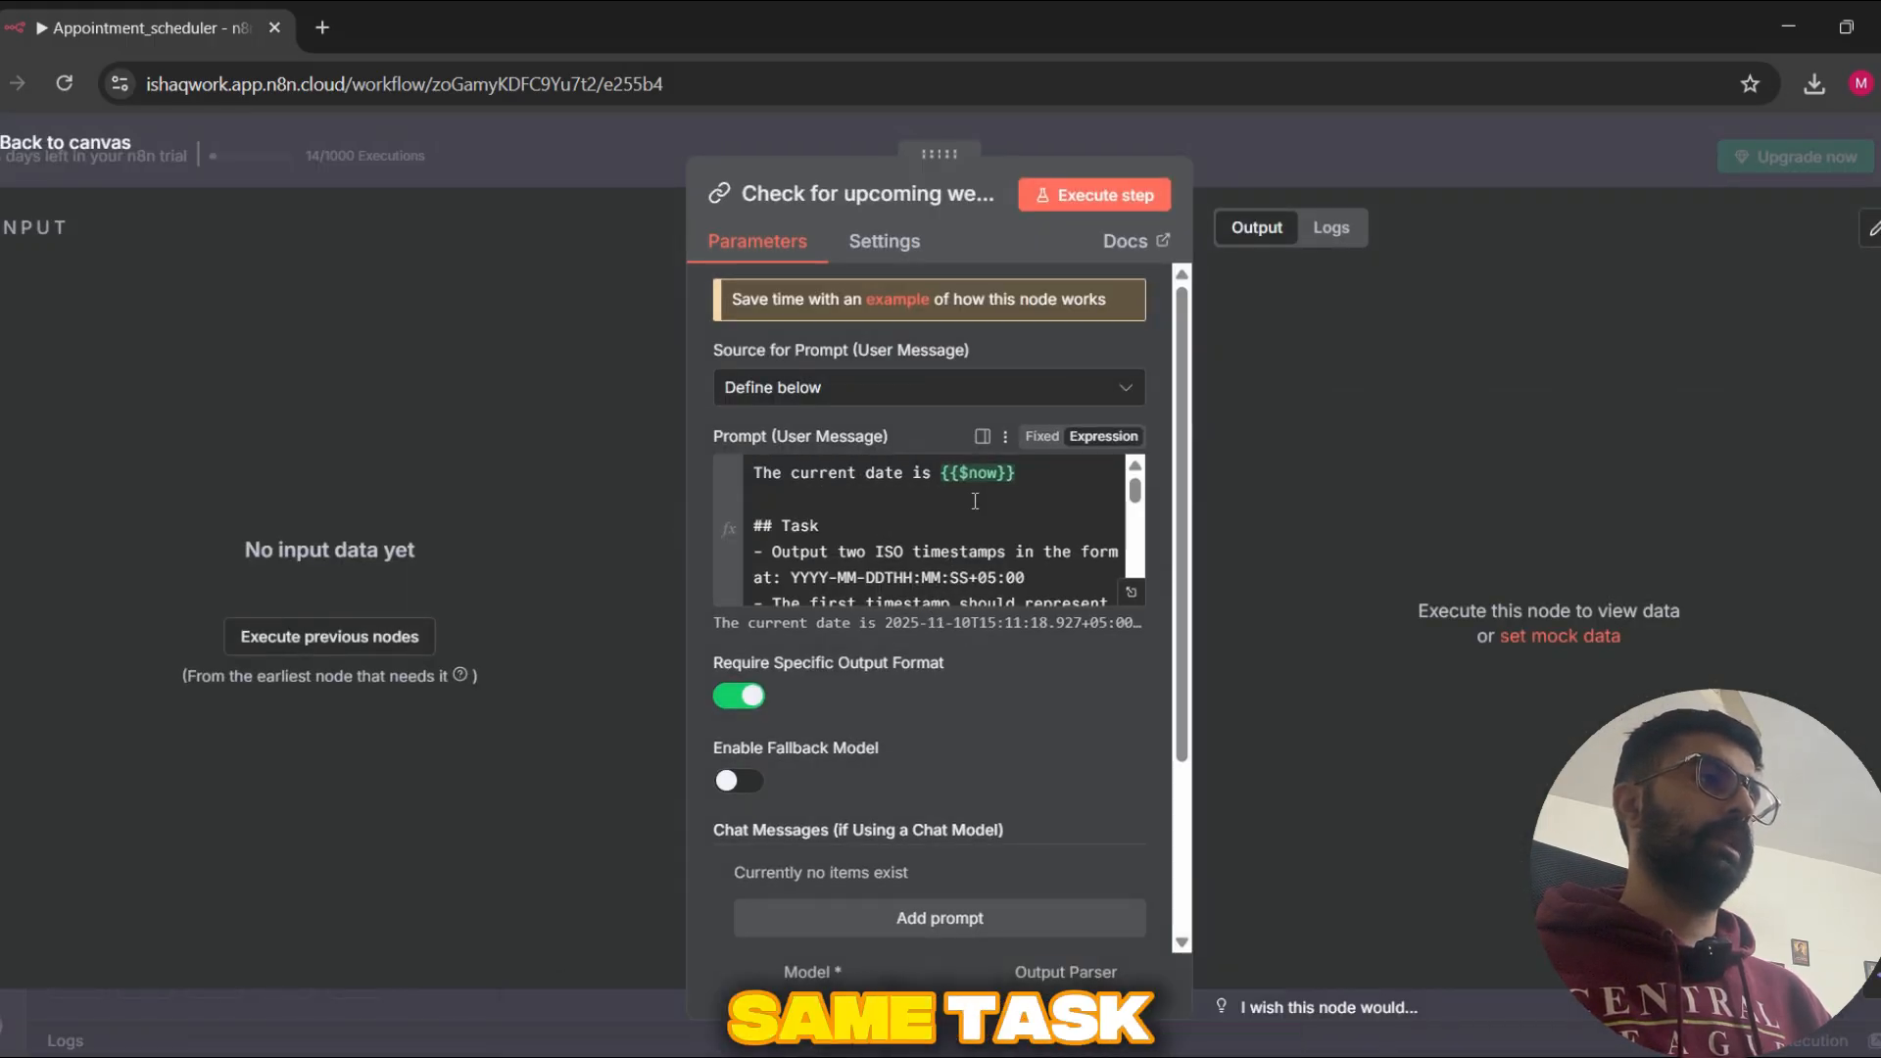
scroll(975, 501, down, 2)
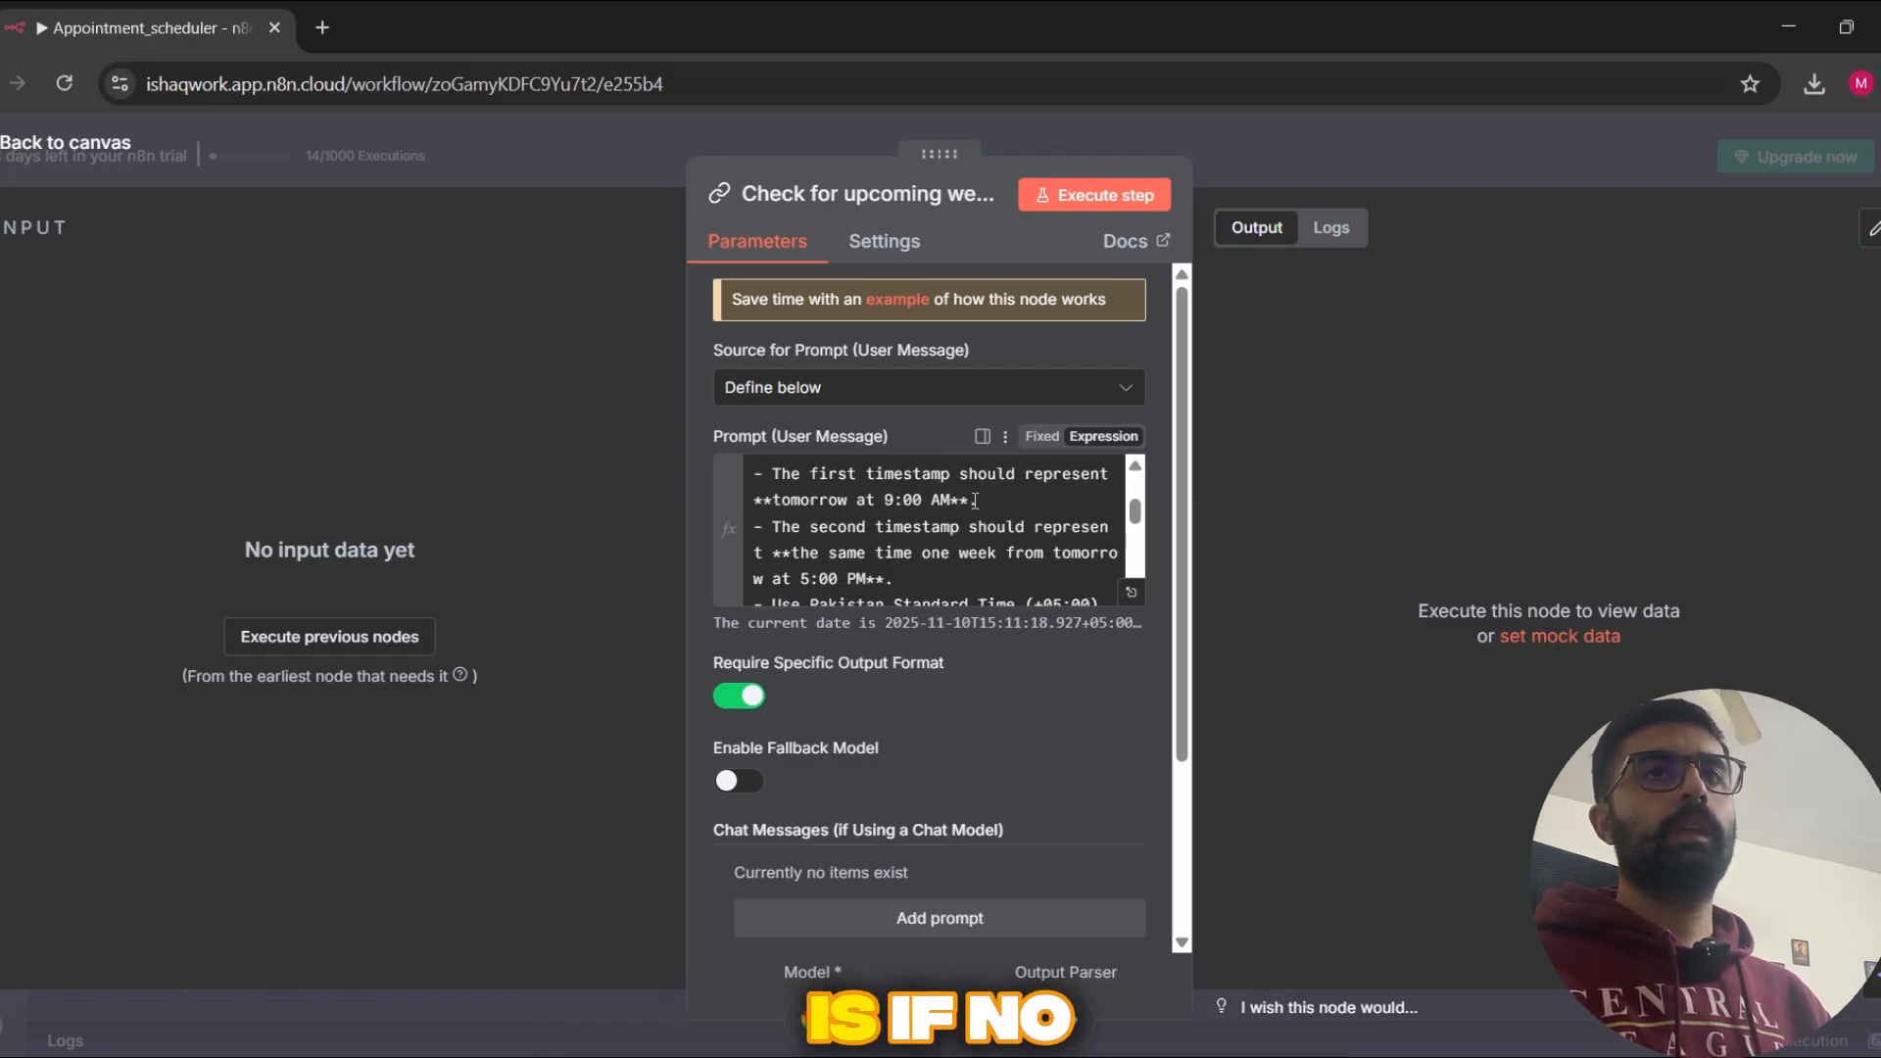
scroll(975, 501, up, 3)
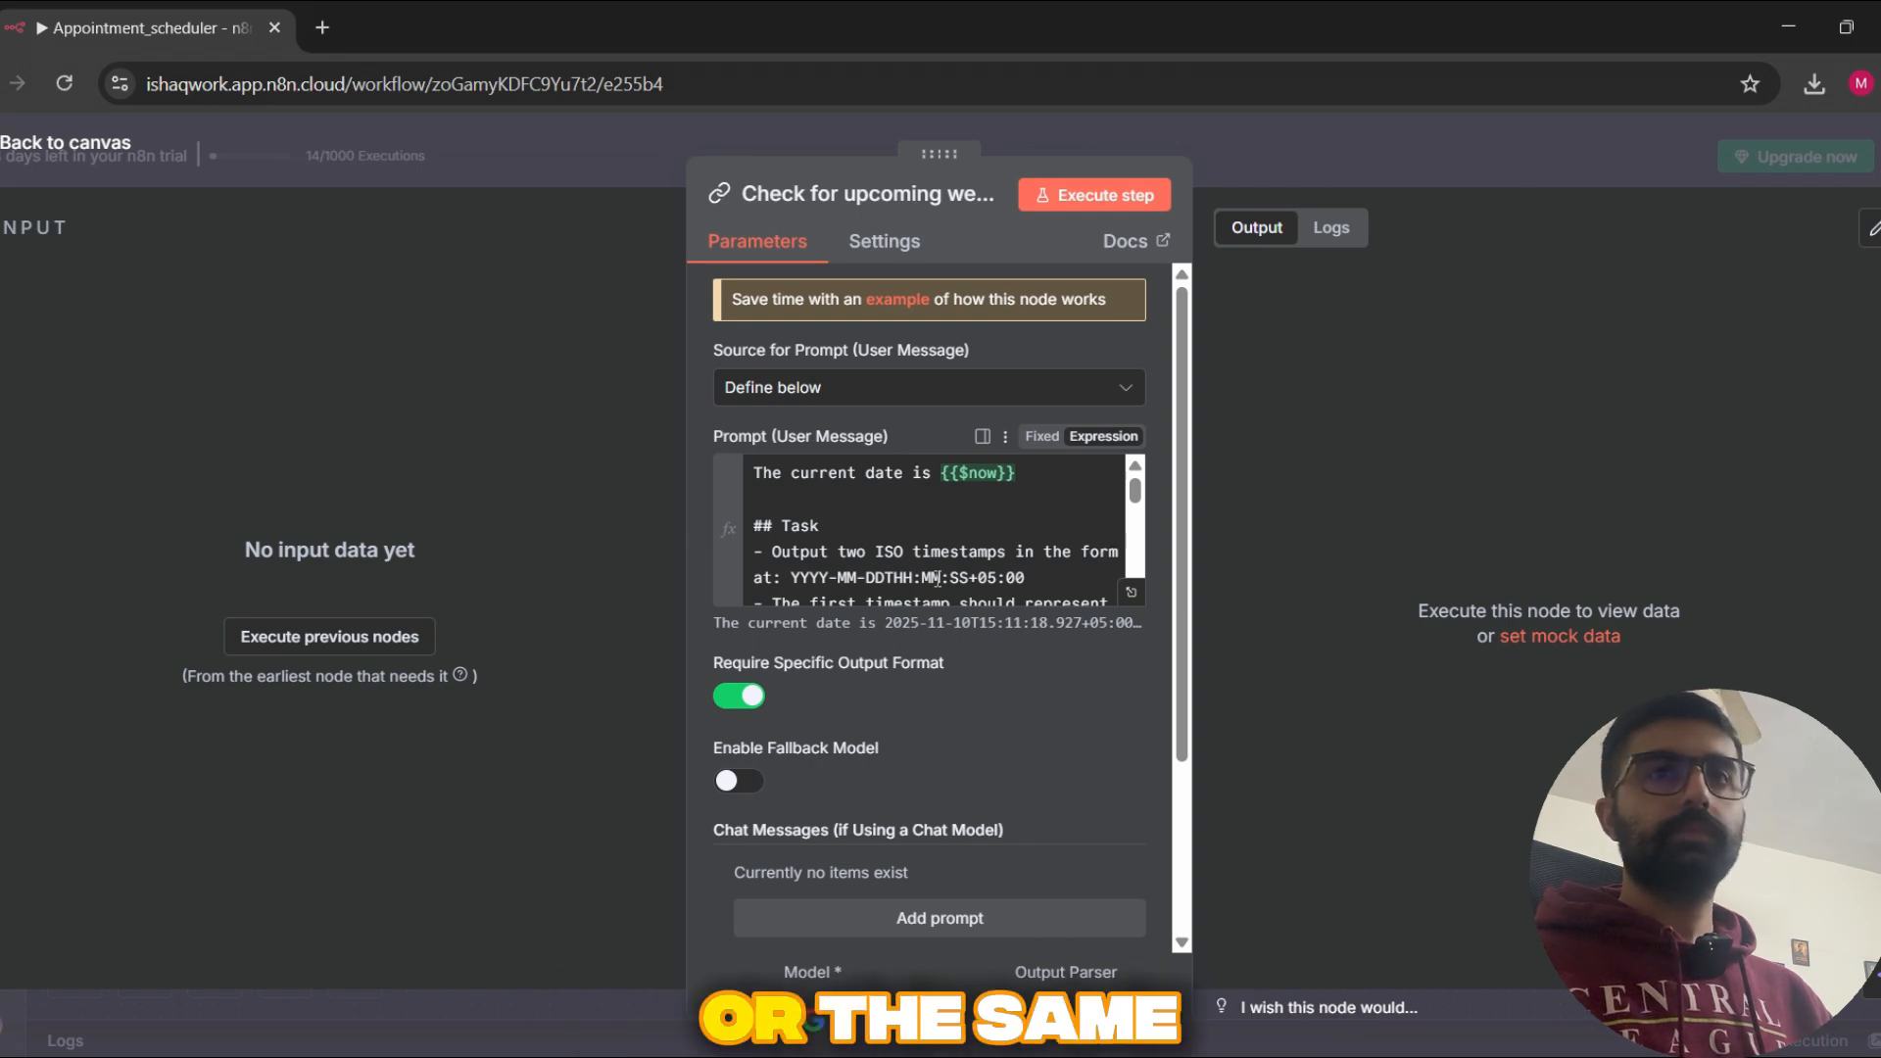
scroll(1013, 517, down, 2)
scroll(1013, 517, up, 2)
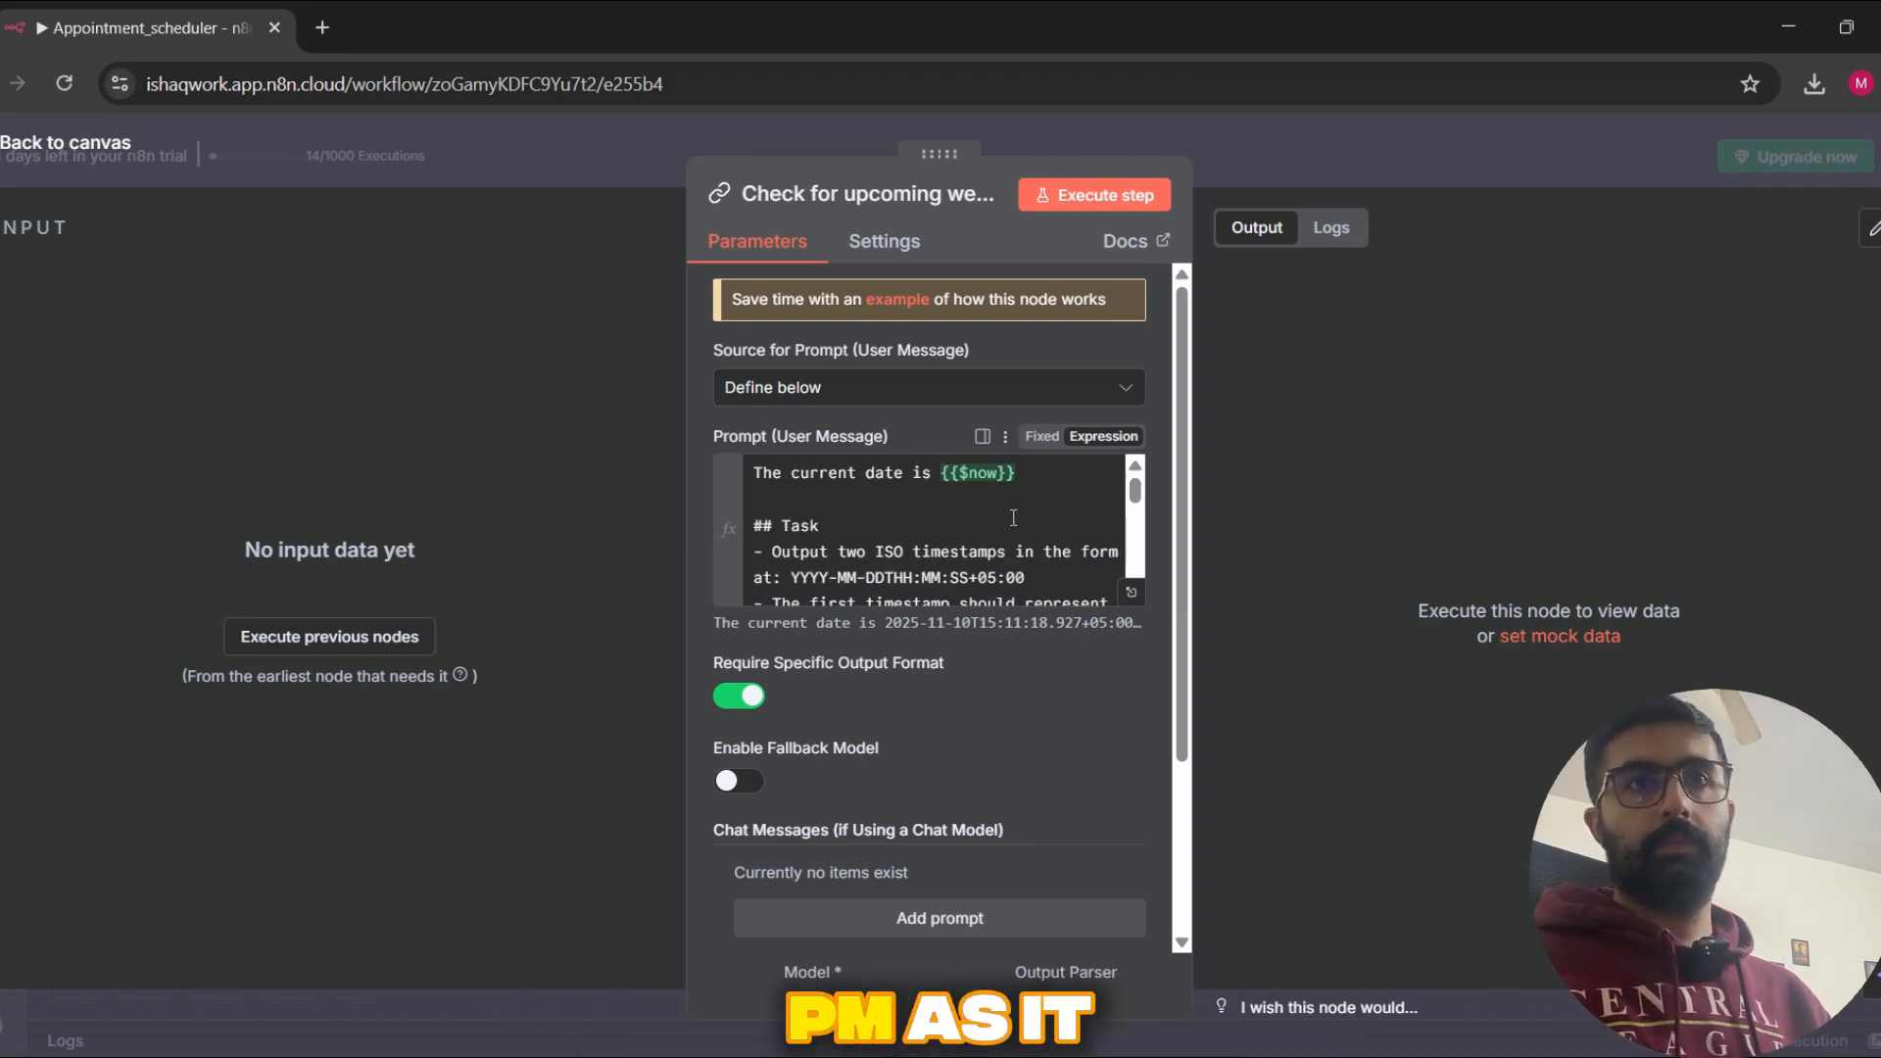
Step: Finish reading the Check for upcoming week1 prompt and move the Structured Output Parser3 node clear of Google Gemini Chat Model1
scroll(1013, 518, down, 5)
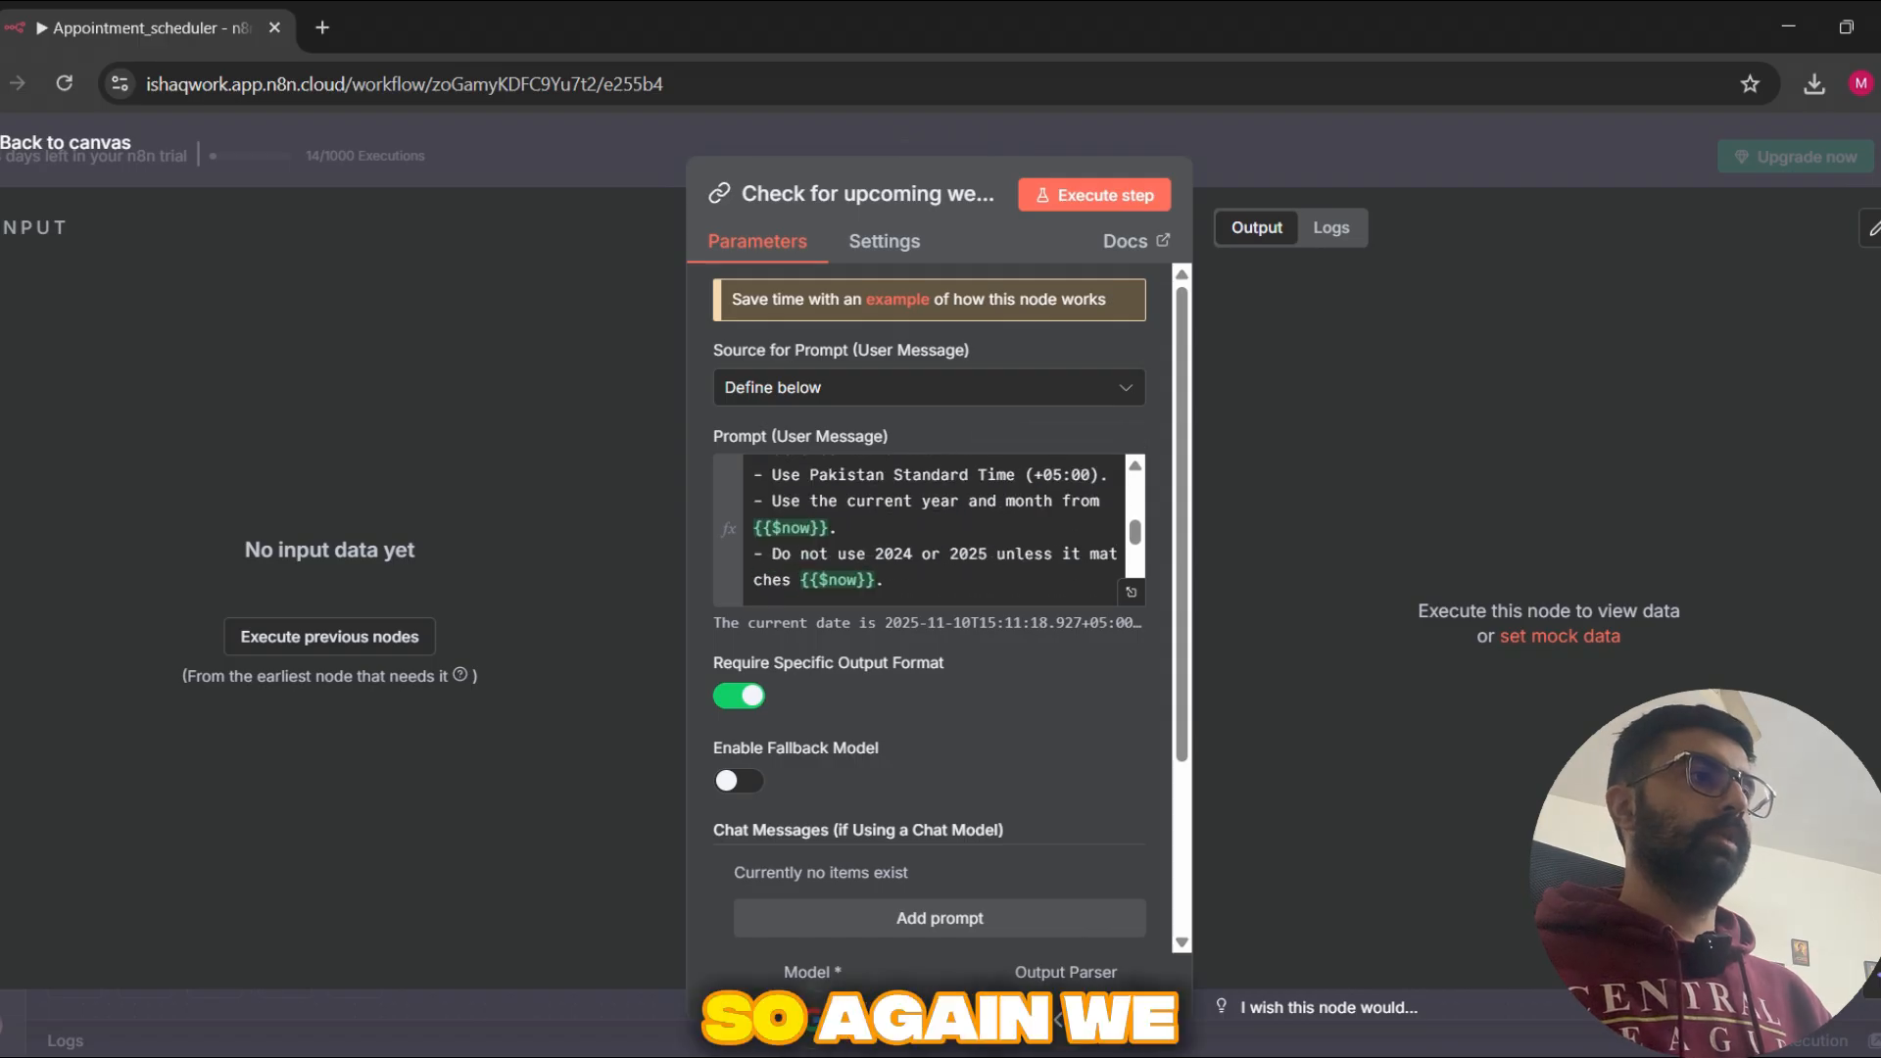
click(1563, 163)
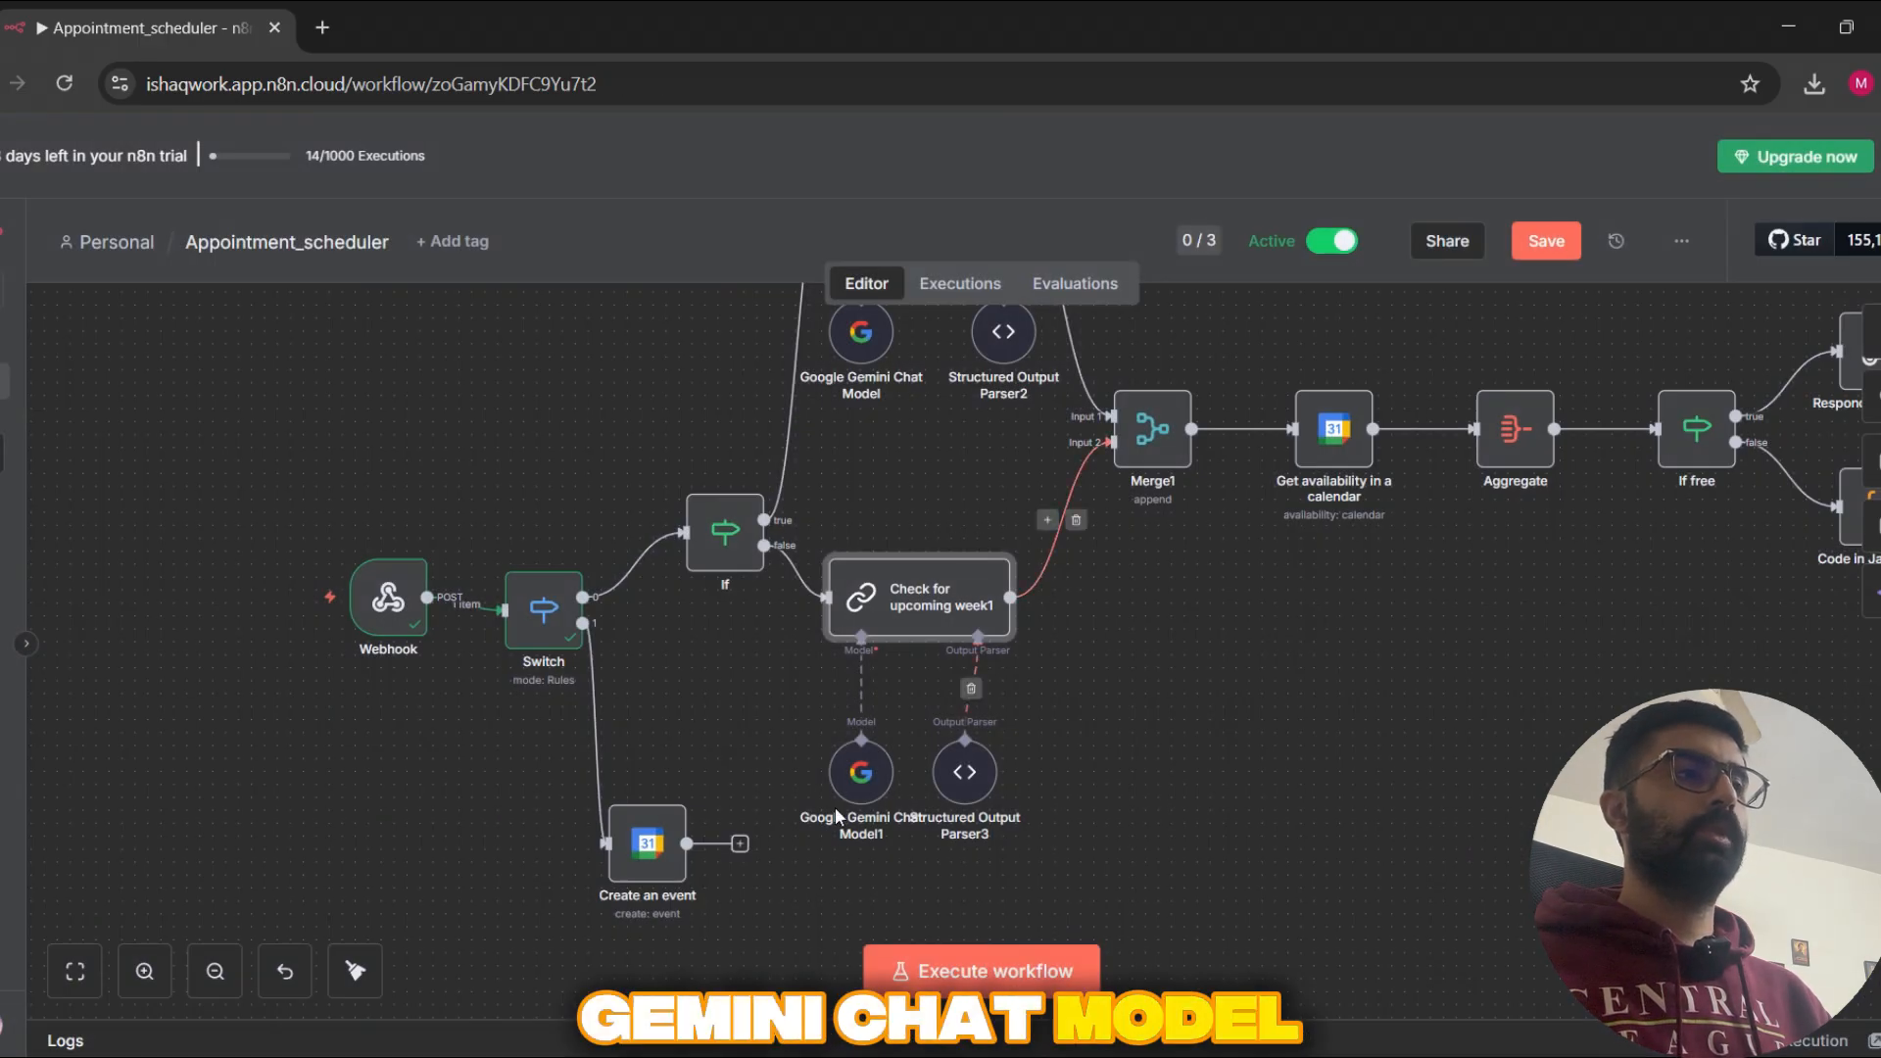
drag(989, 808, 1094, 809)
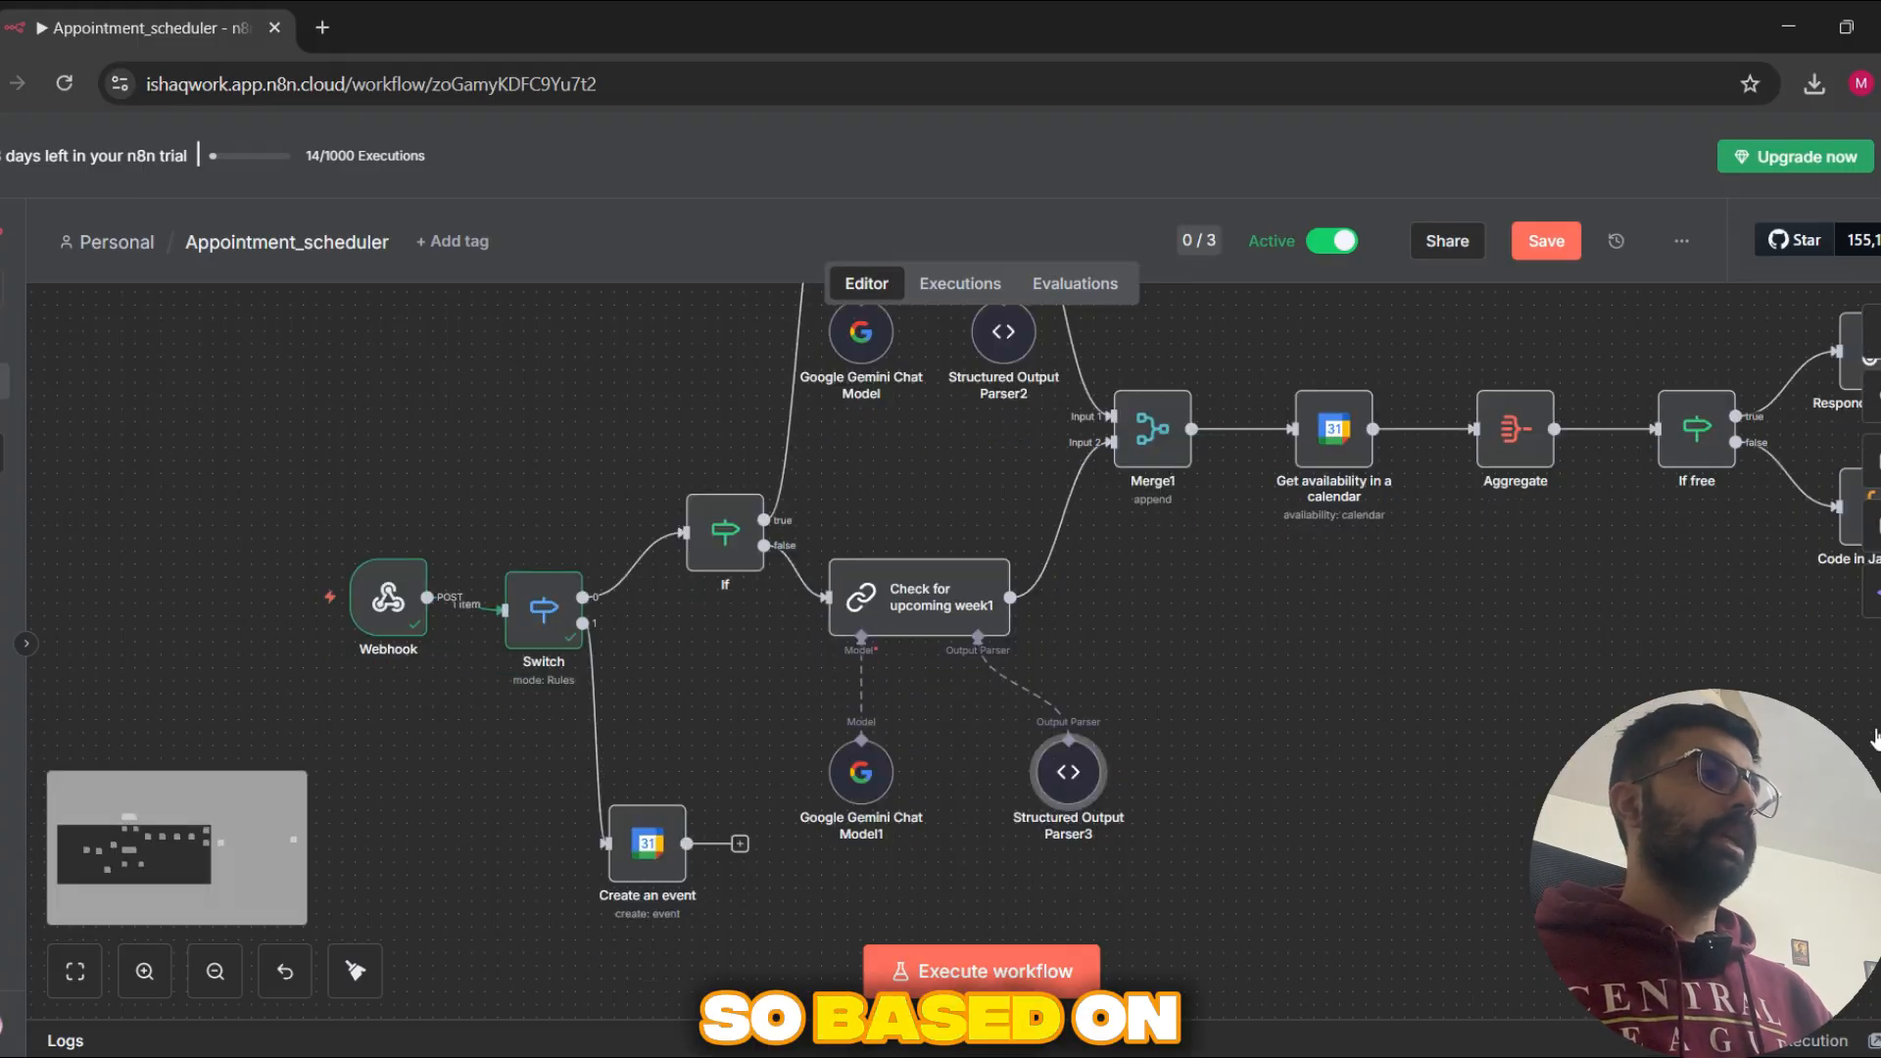
Step: Reopen the If node to recheck its preferred-time condition, and return to the canvas
drag(1260, 630, 1176, 722)
scroll(1085, 690, down, 1)
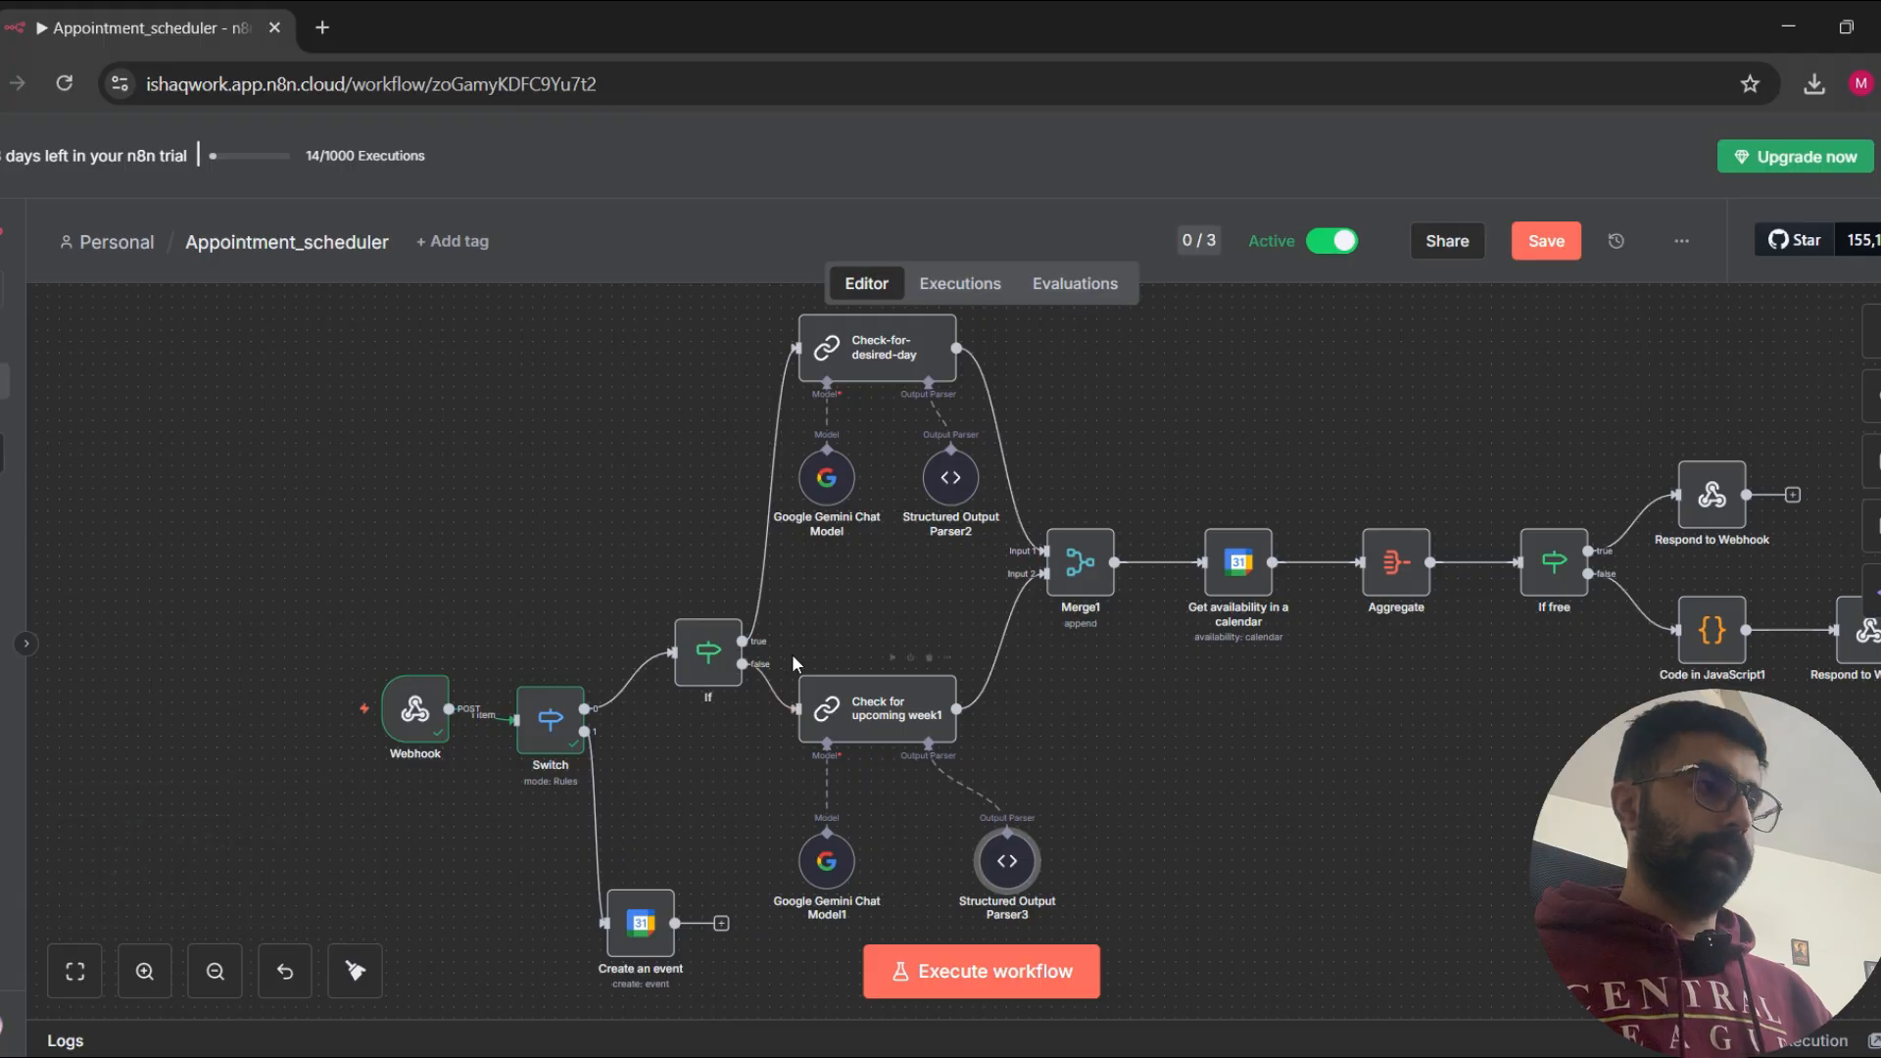
double_click(708, 673)
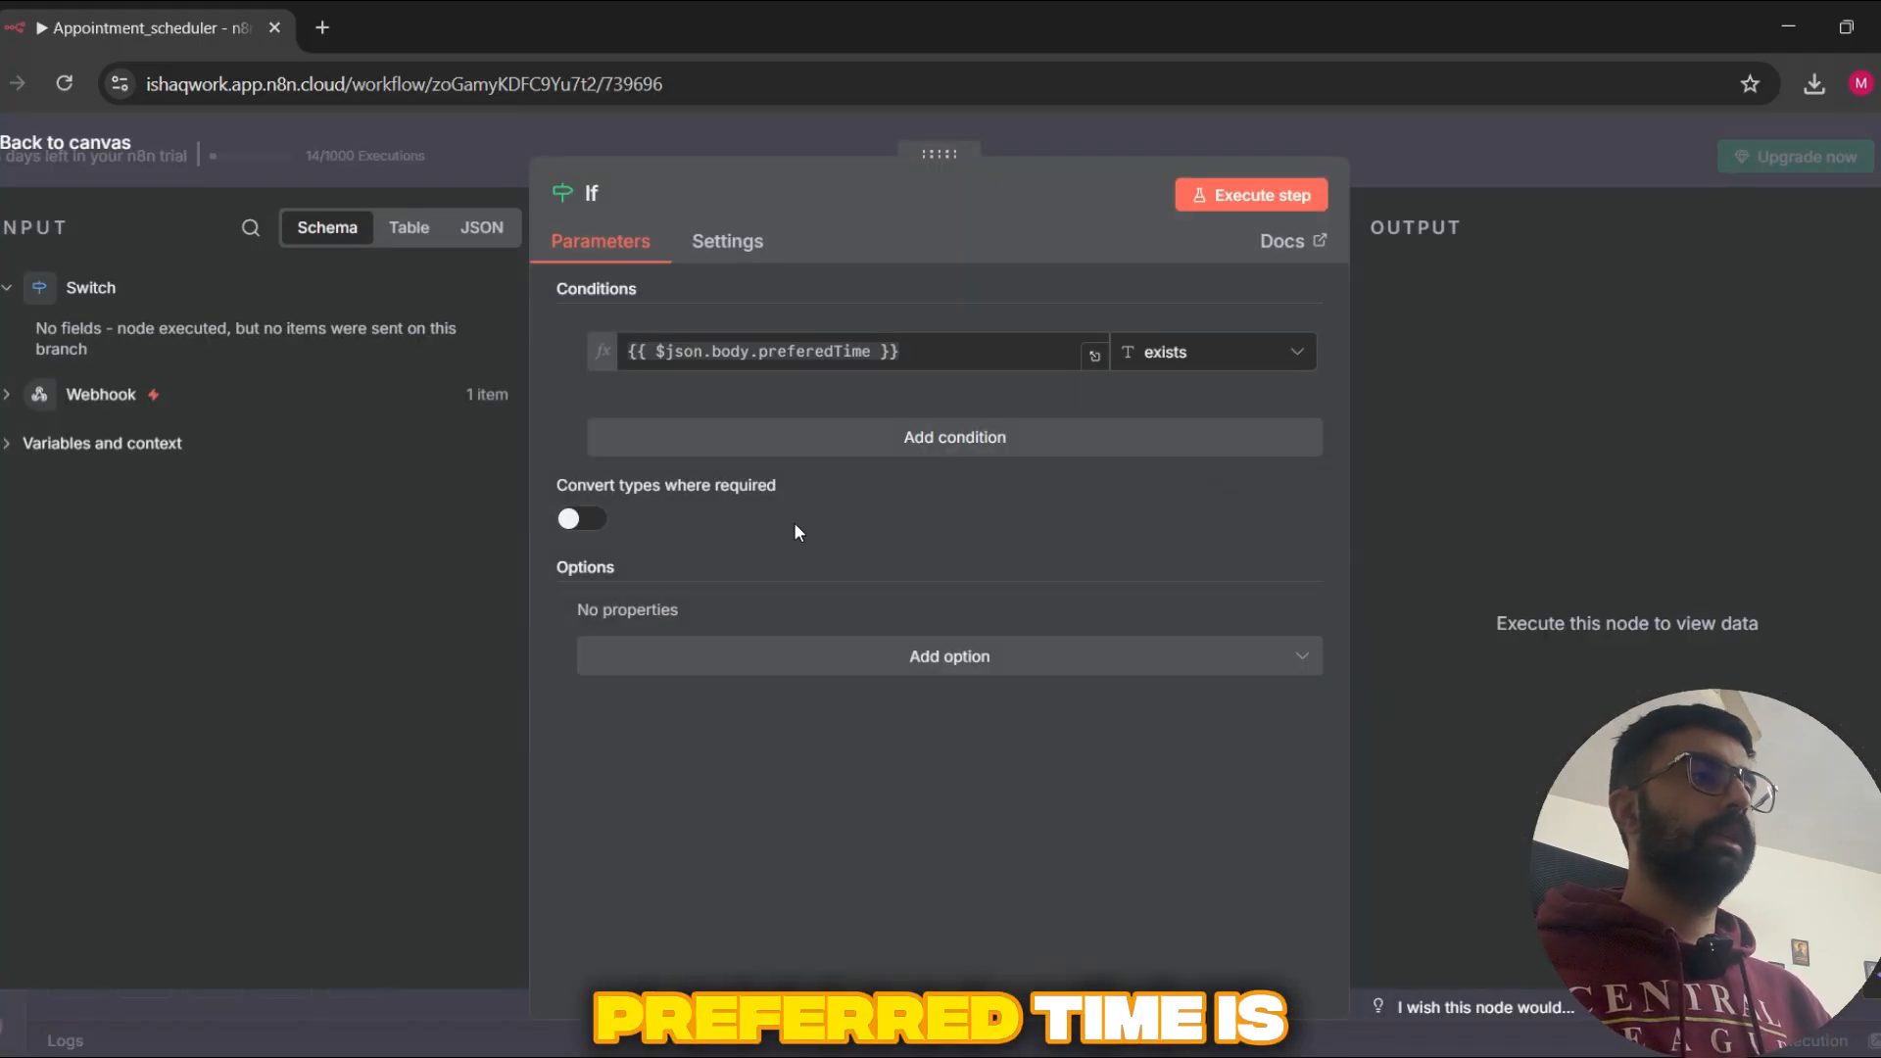
click(1596, 144)
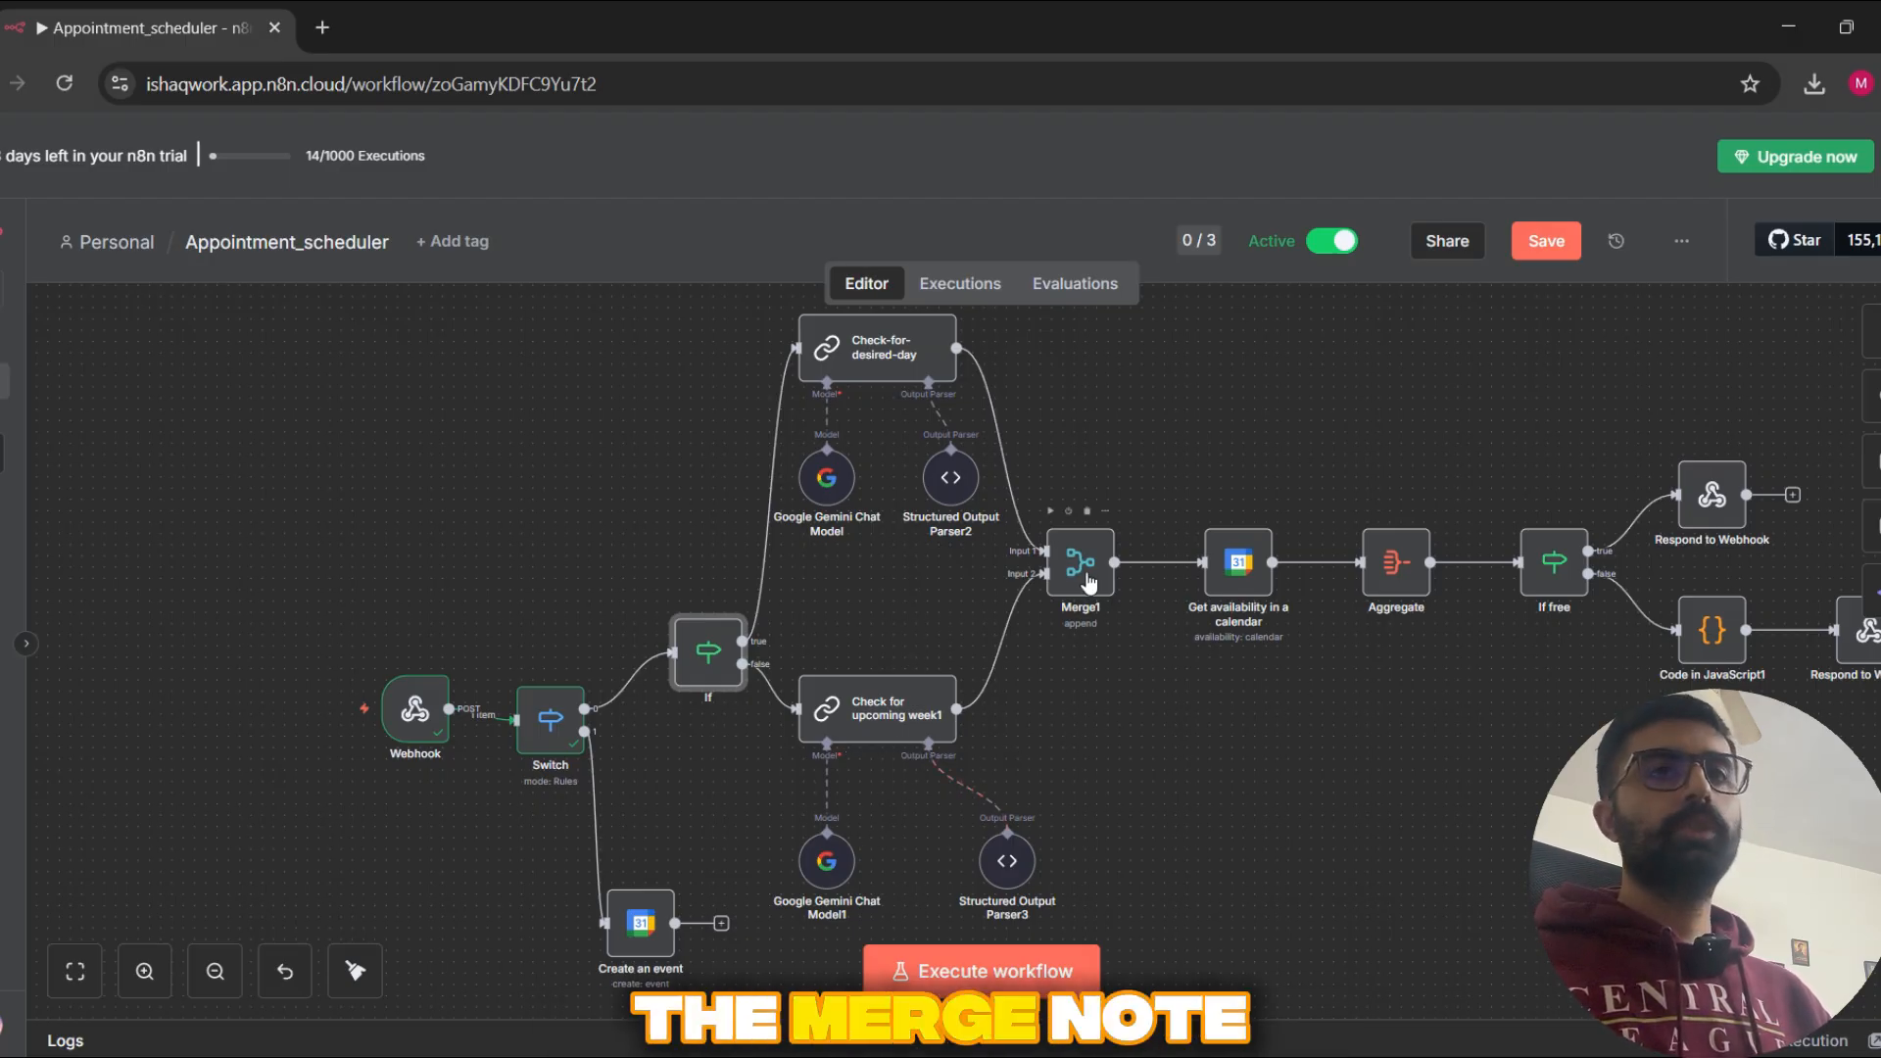
Step: Inspect the Merge1 node's mode and number of inputs, and close its settings
scroll(1097, 678, up, 2)
scroll(1098, 678, up, 2)
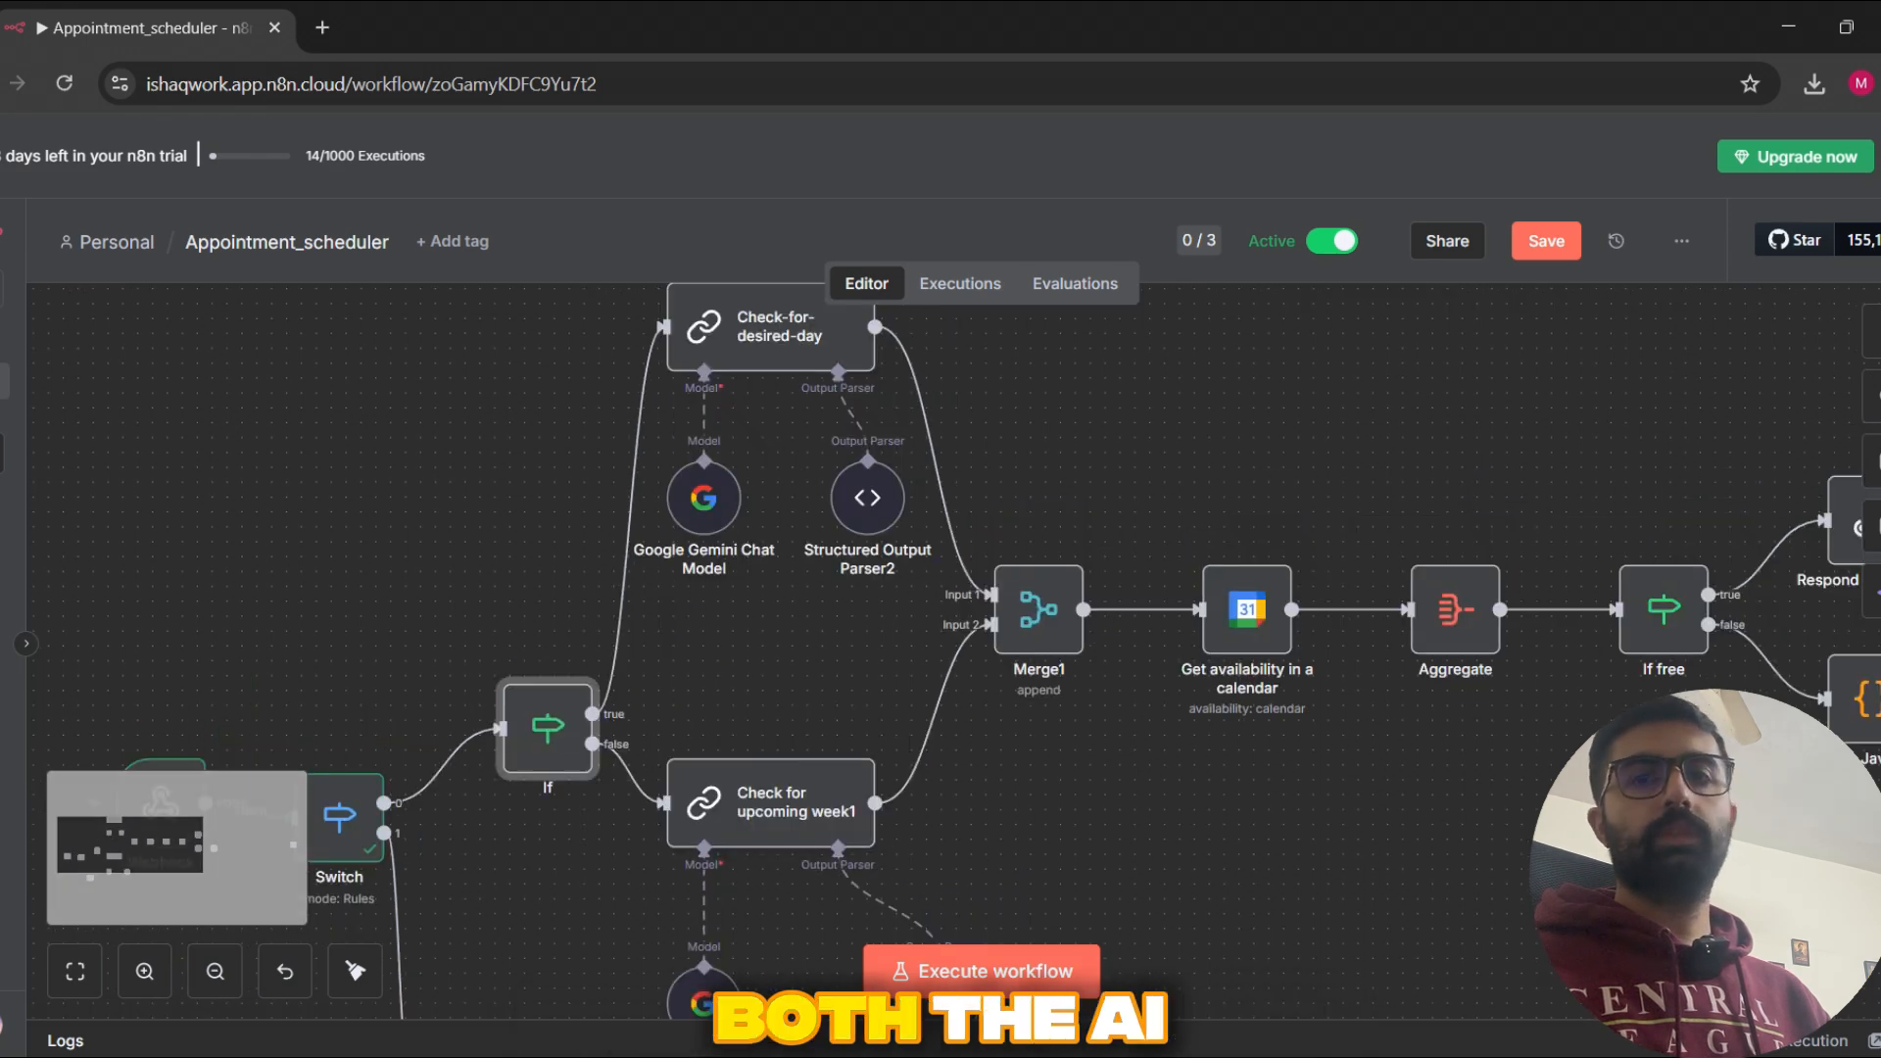
double_click(1039, 626)
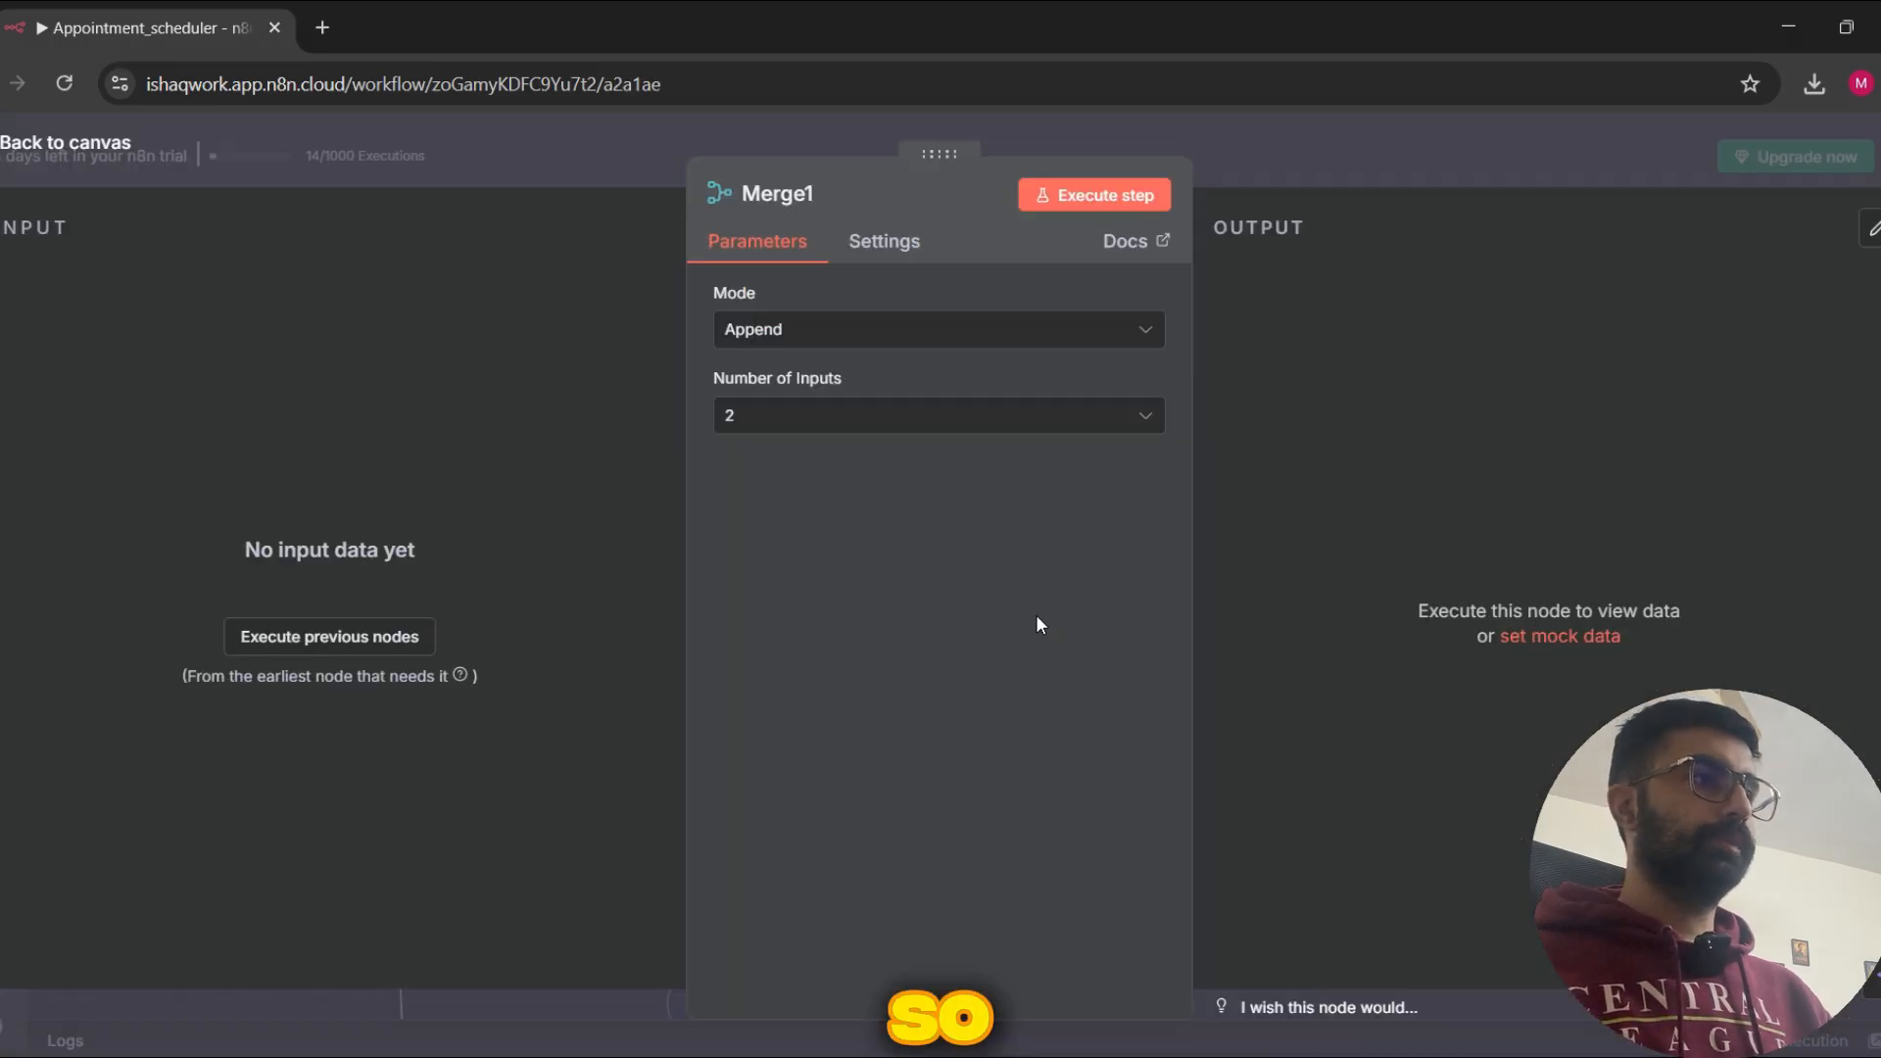
click(1398, 157)
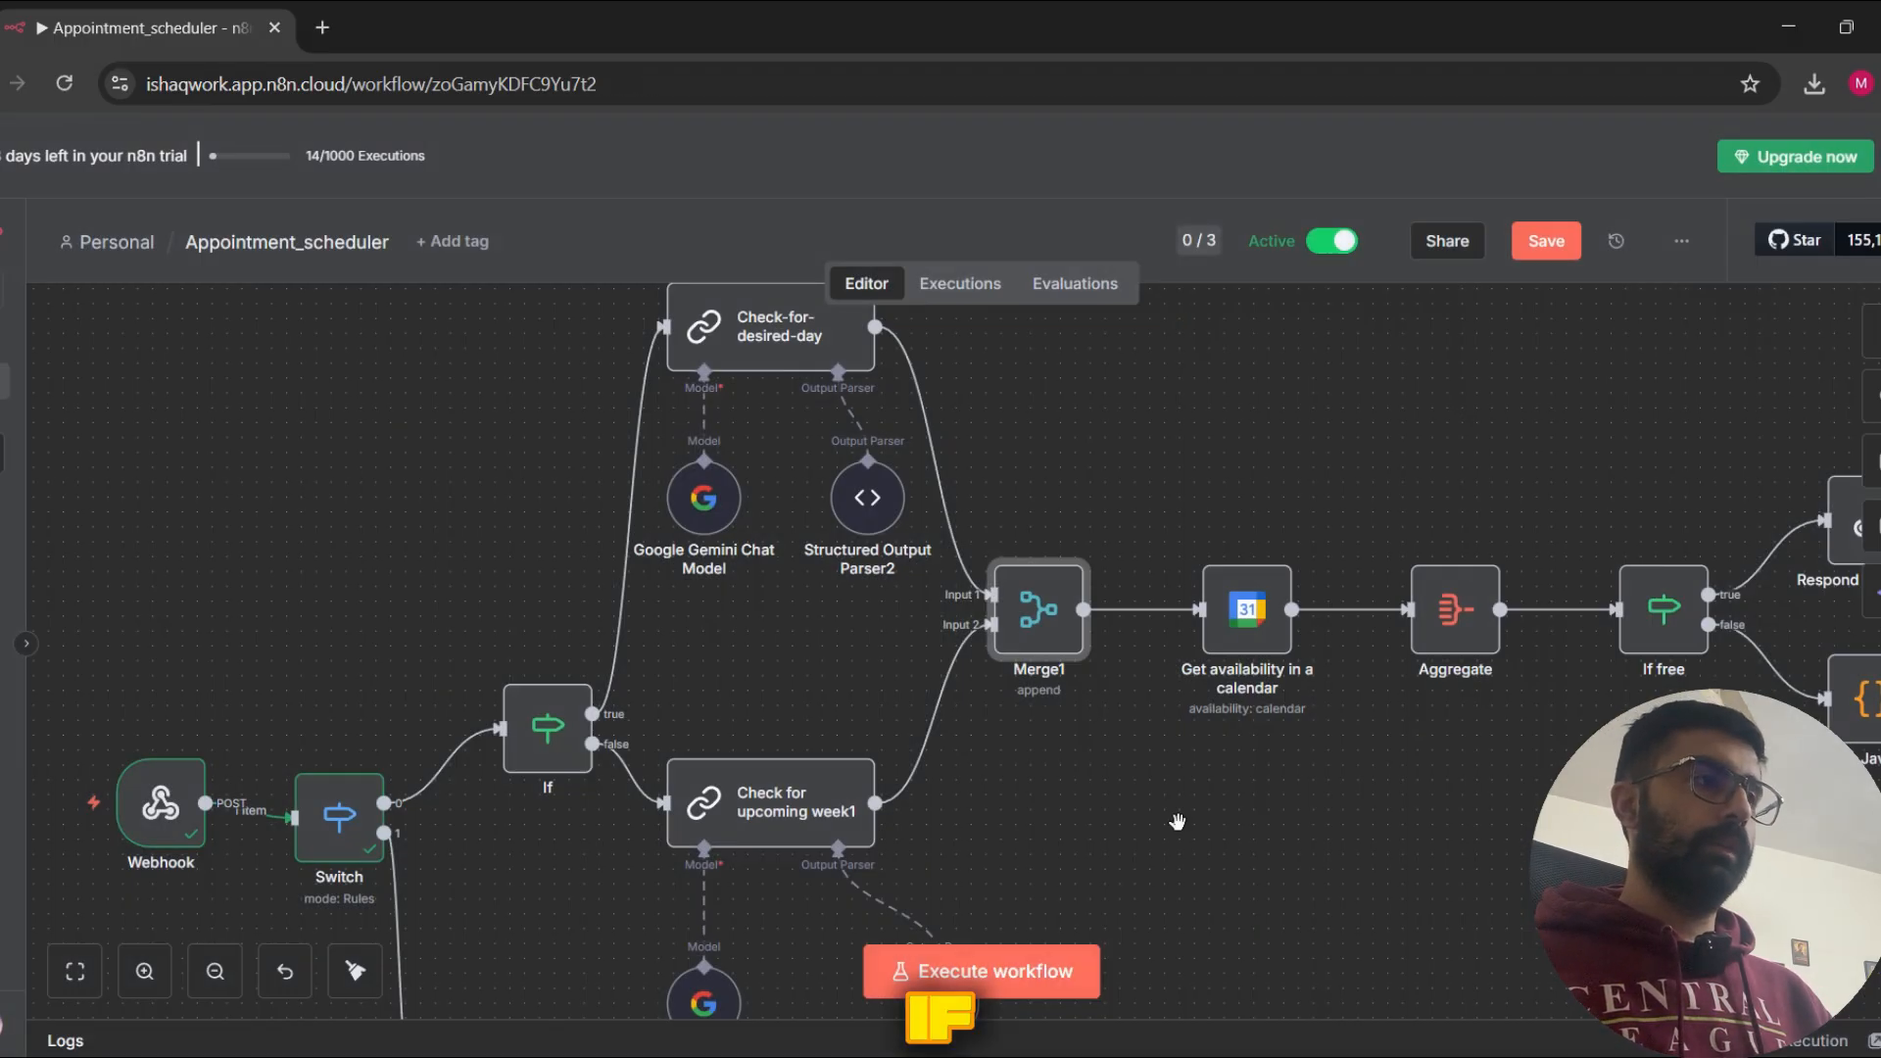
Step: Open the Get availability in a calendar node and review its Resource and Operation choices without changing them
drag(1176, 819, 1104, 837)
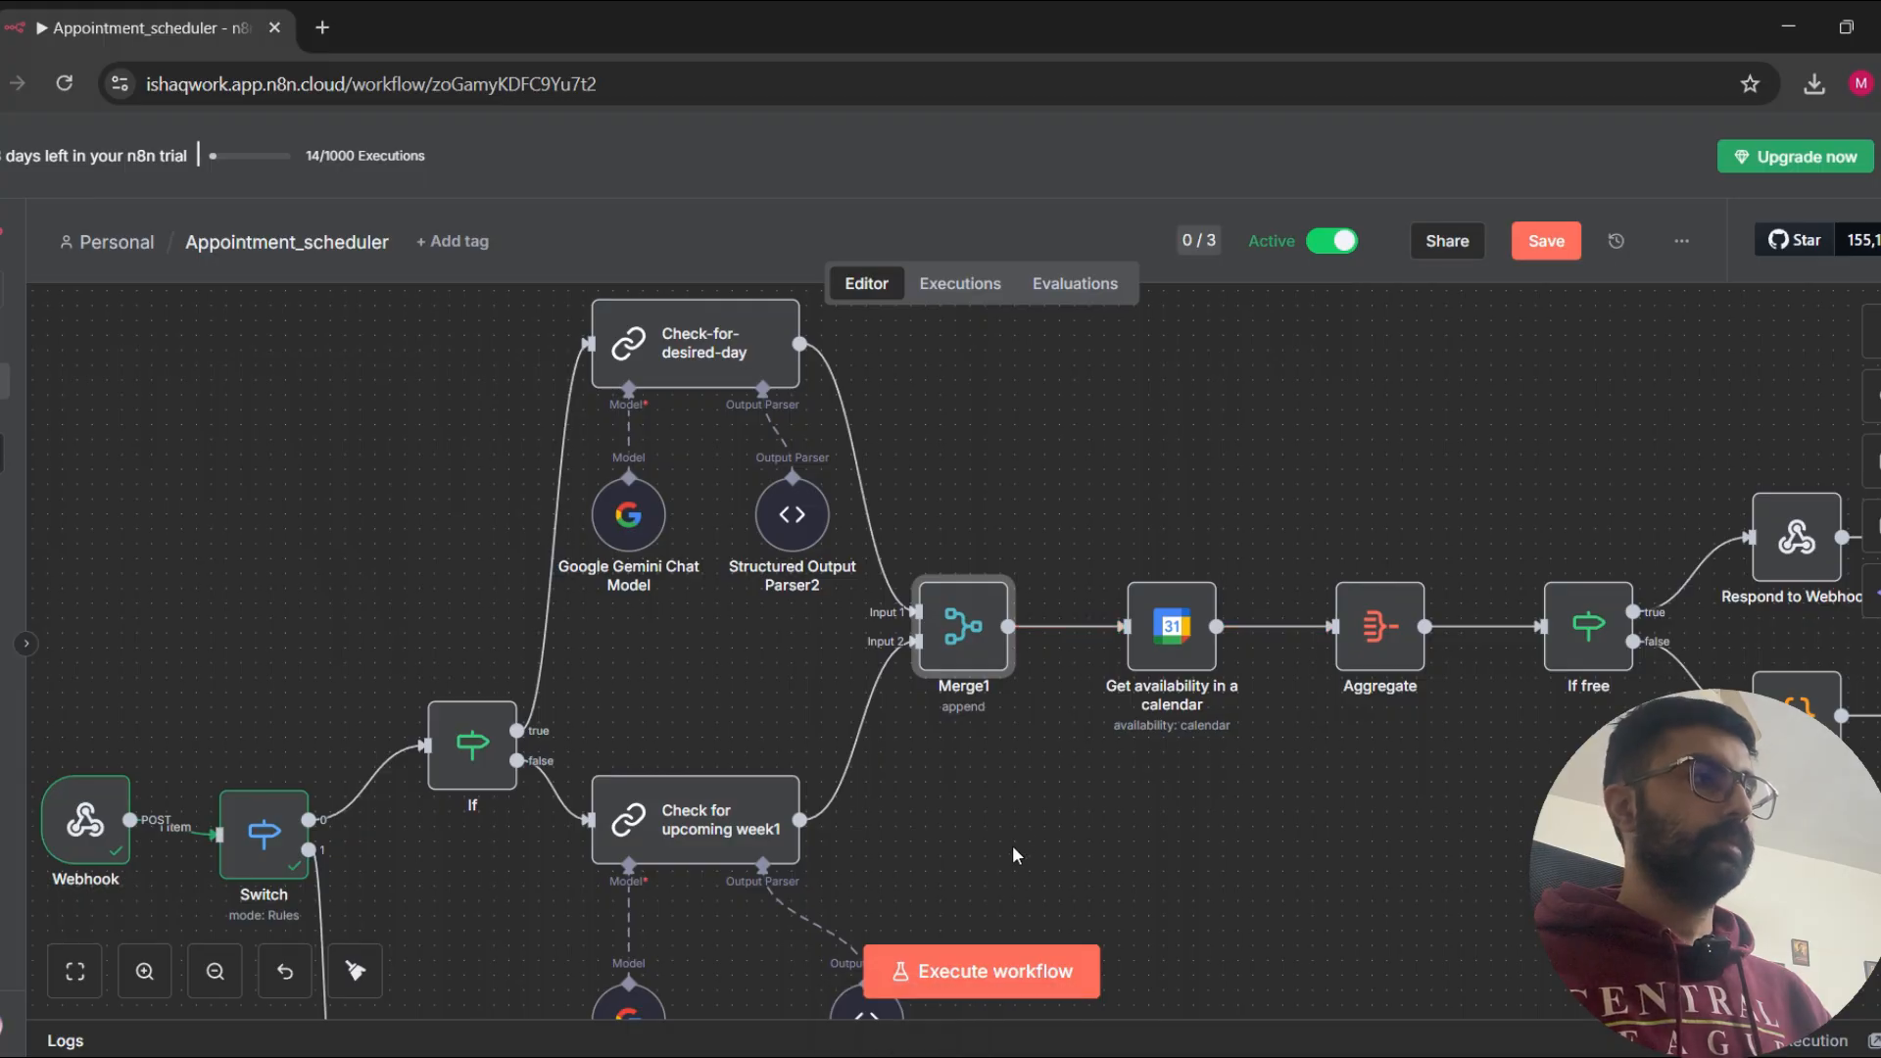
drag(1011, 856, 752, 835)
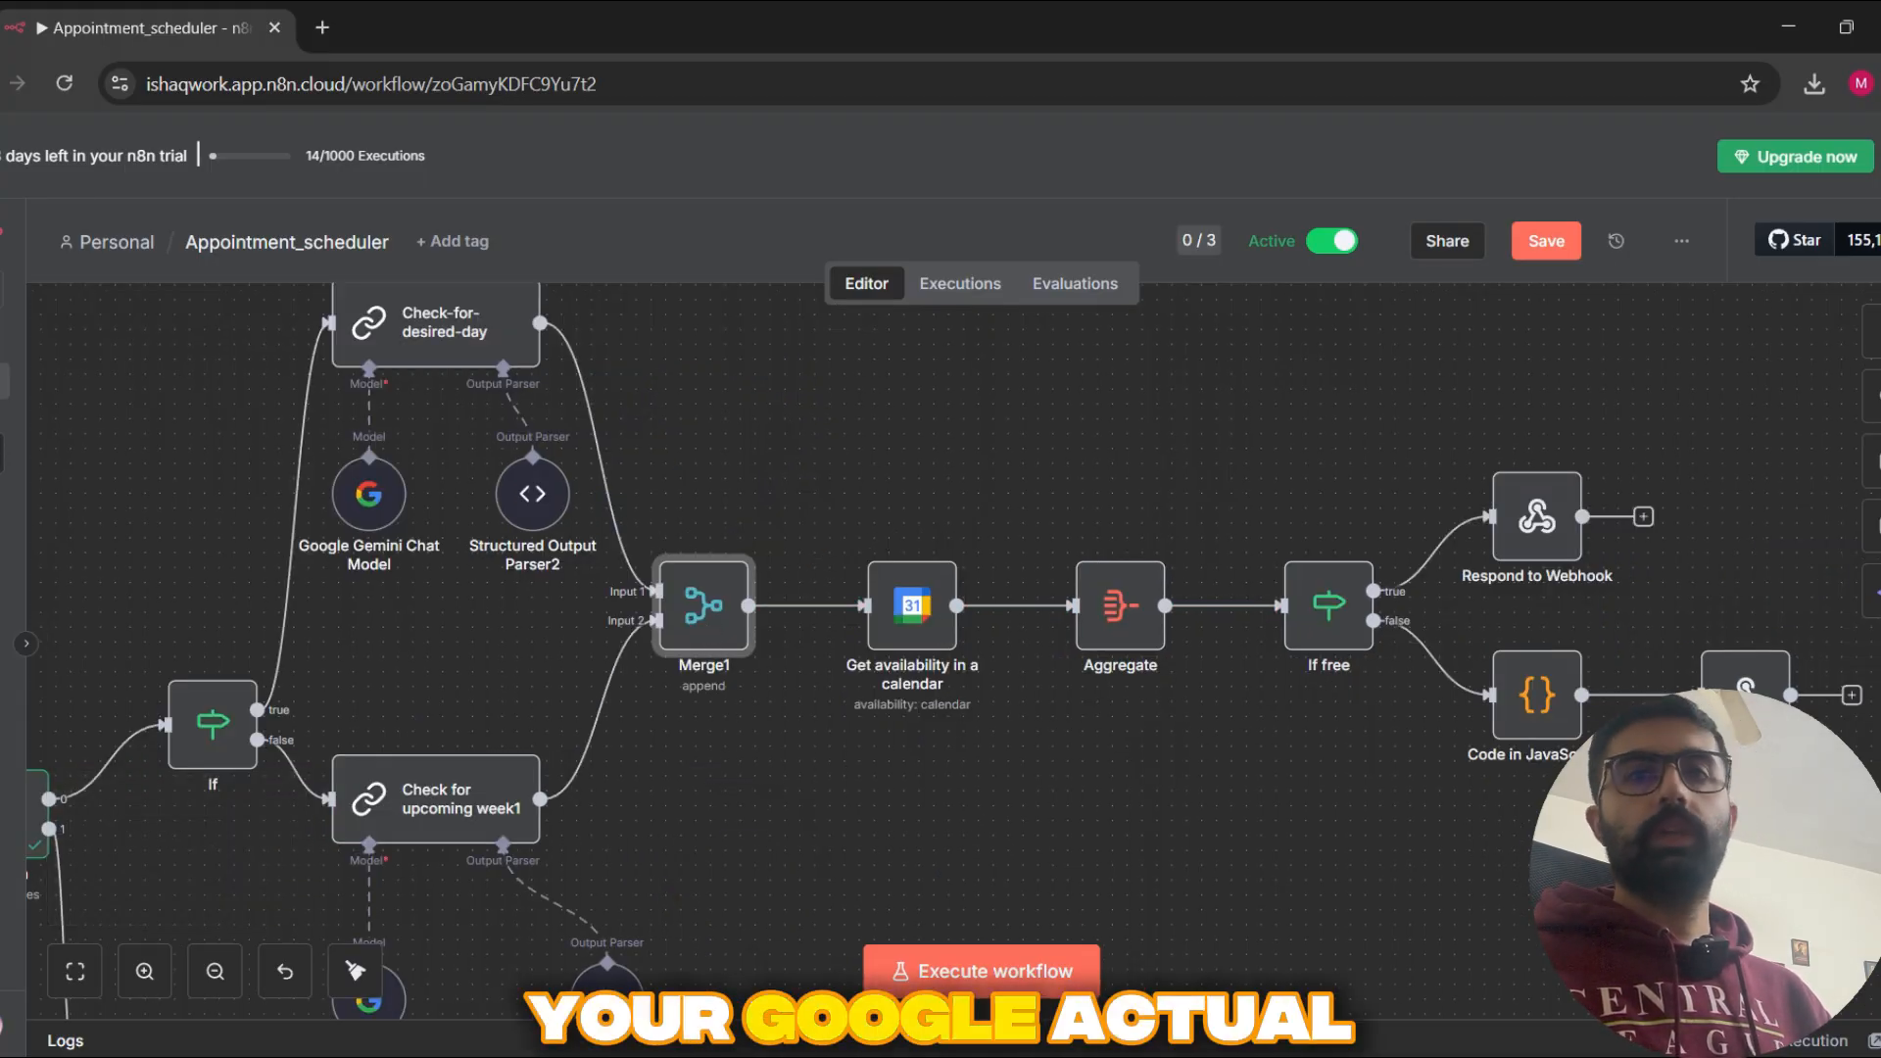
double_click(887, 617)
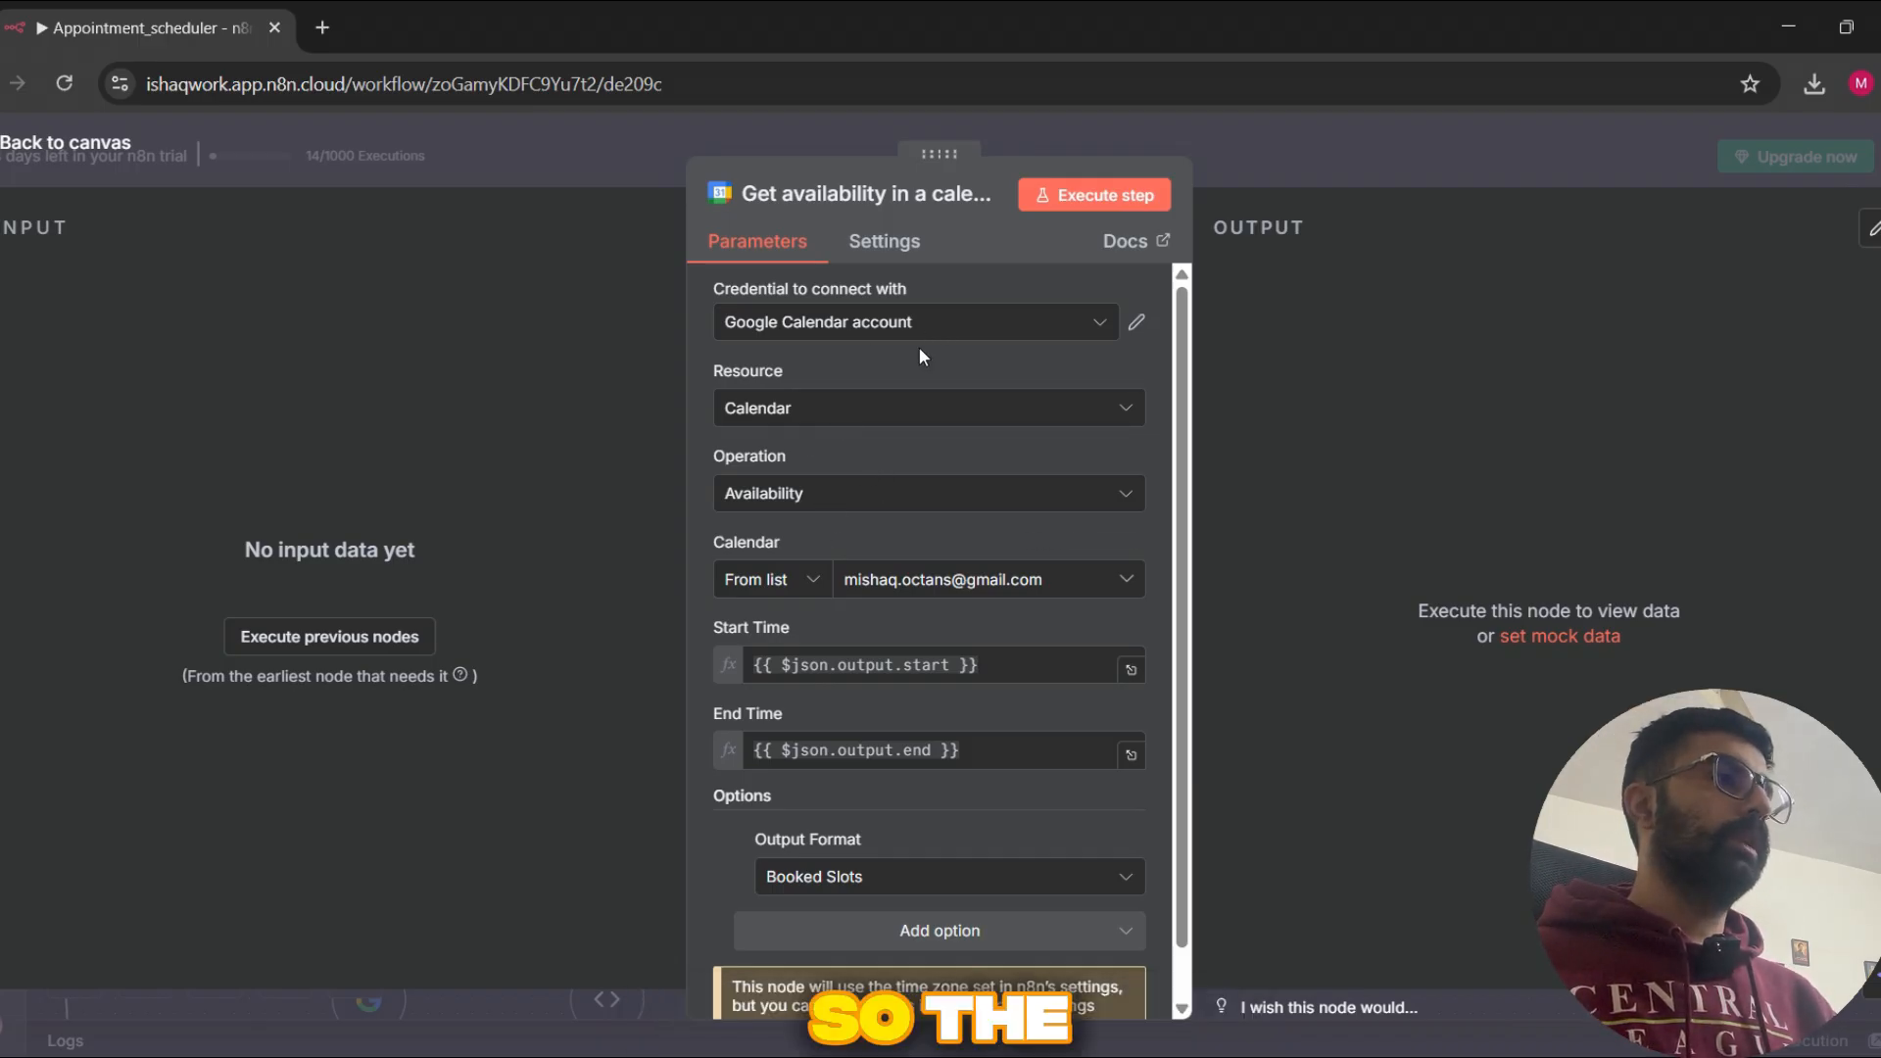
click(903, 408)
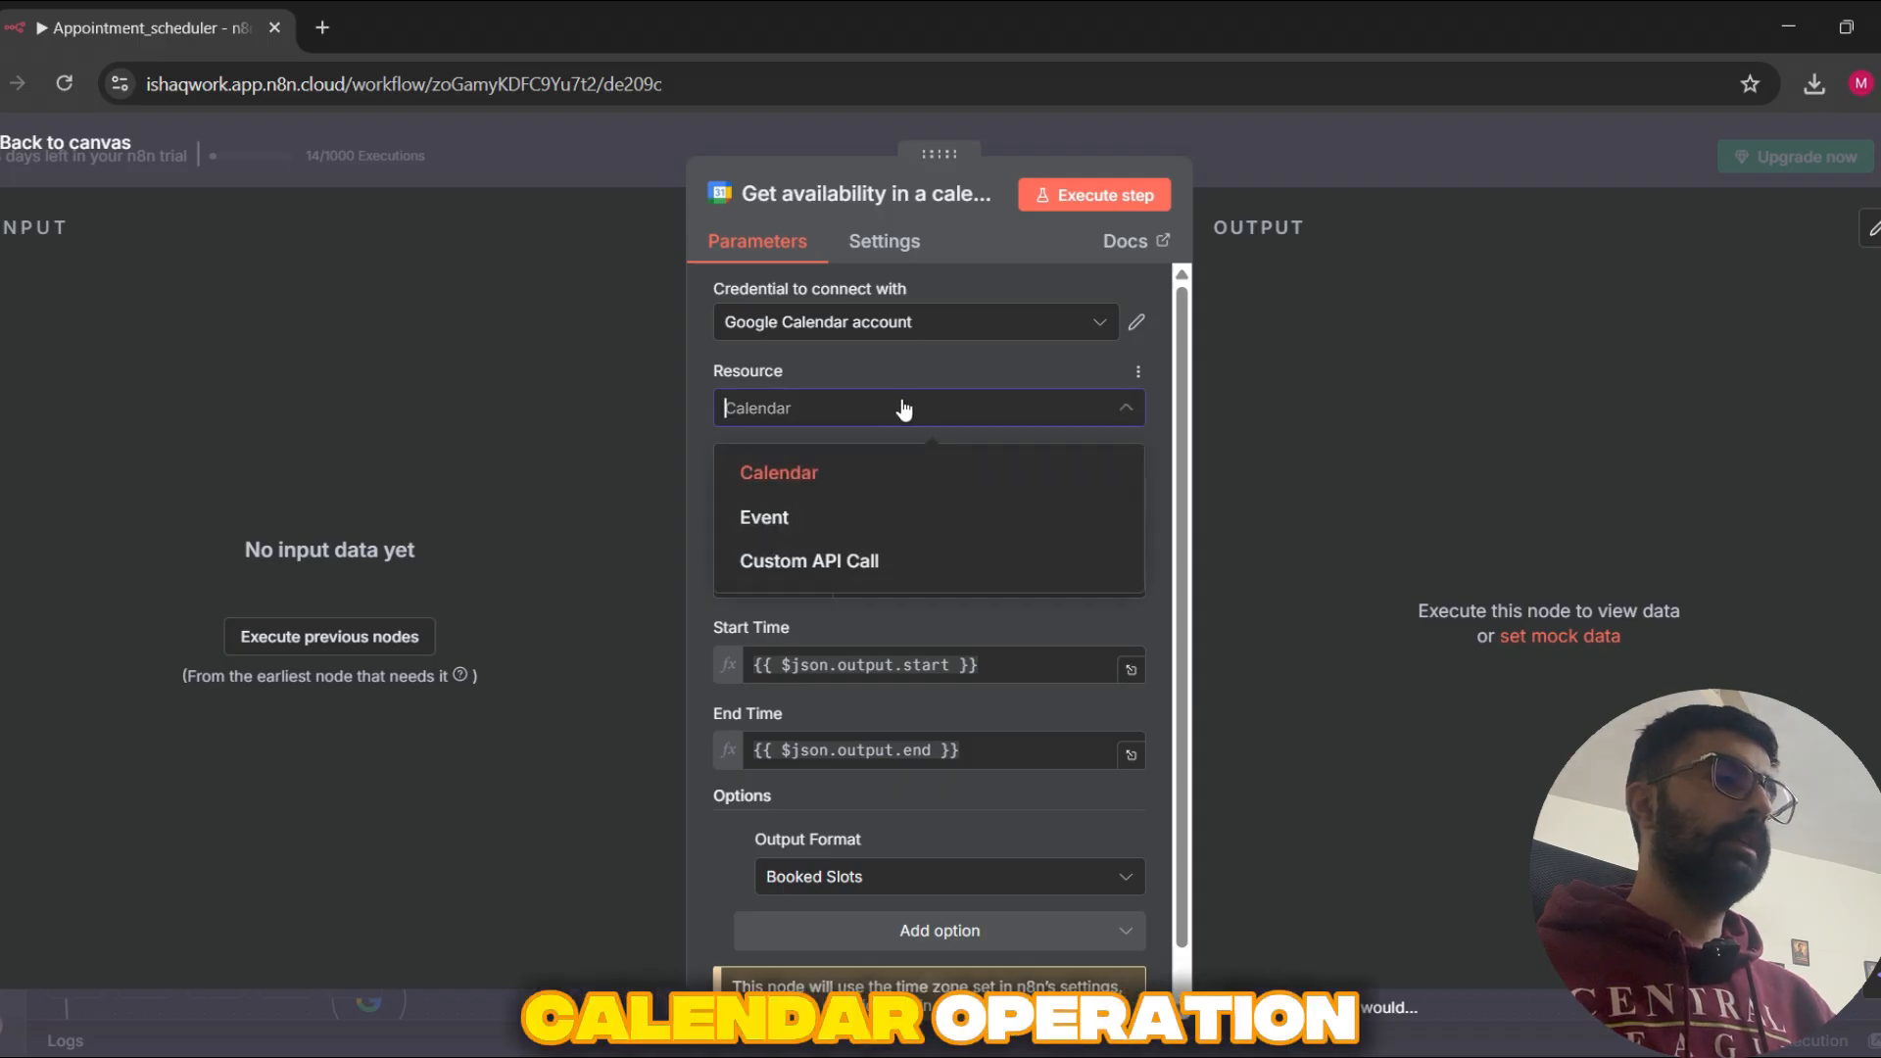
click(899, 410)
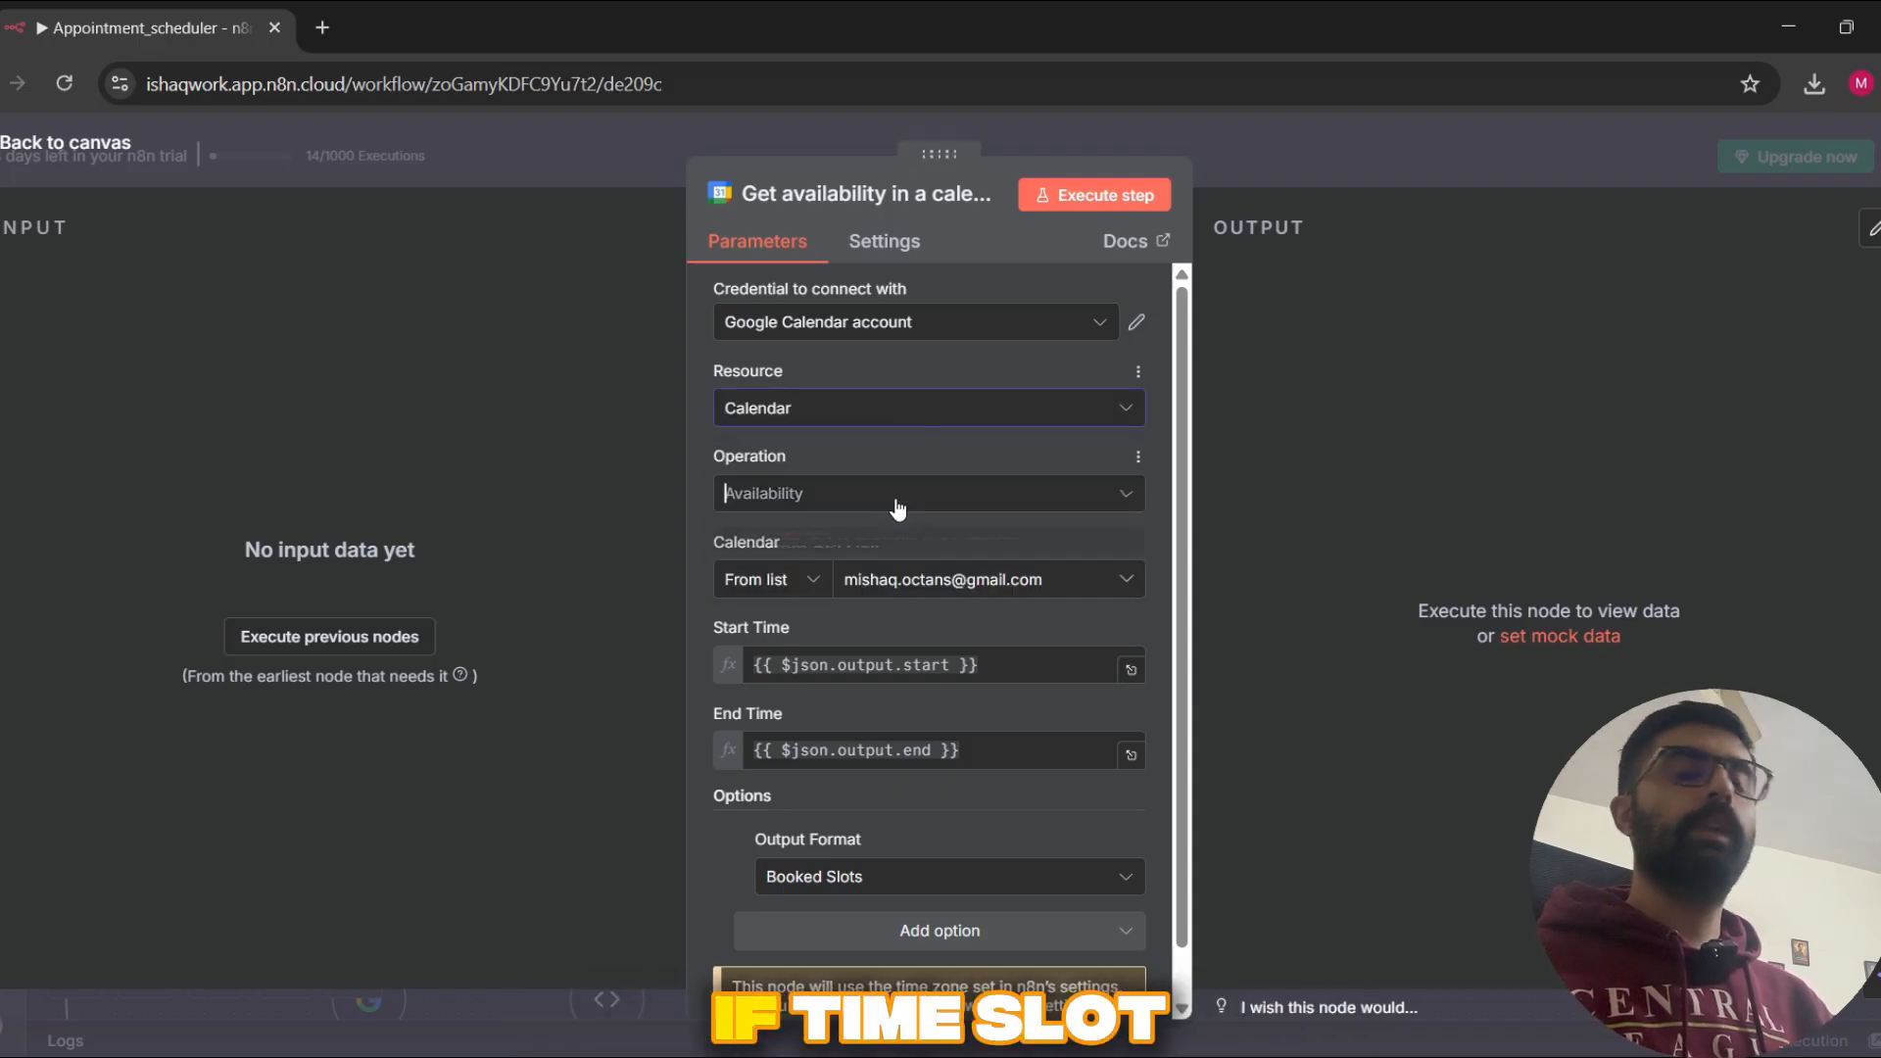
click(898, 499)
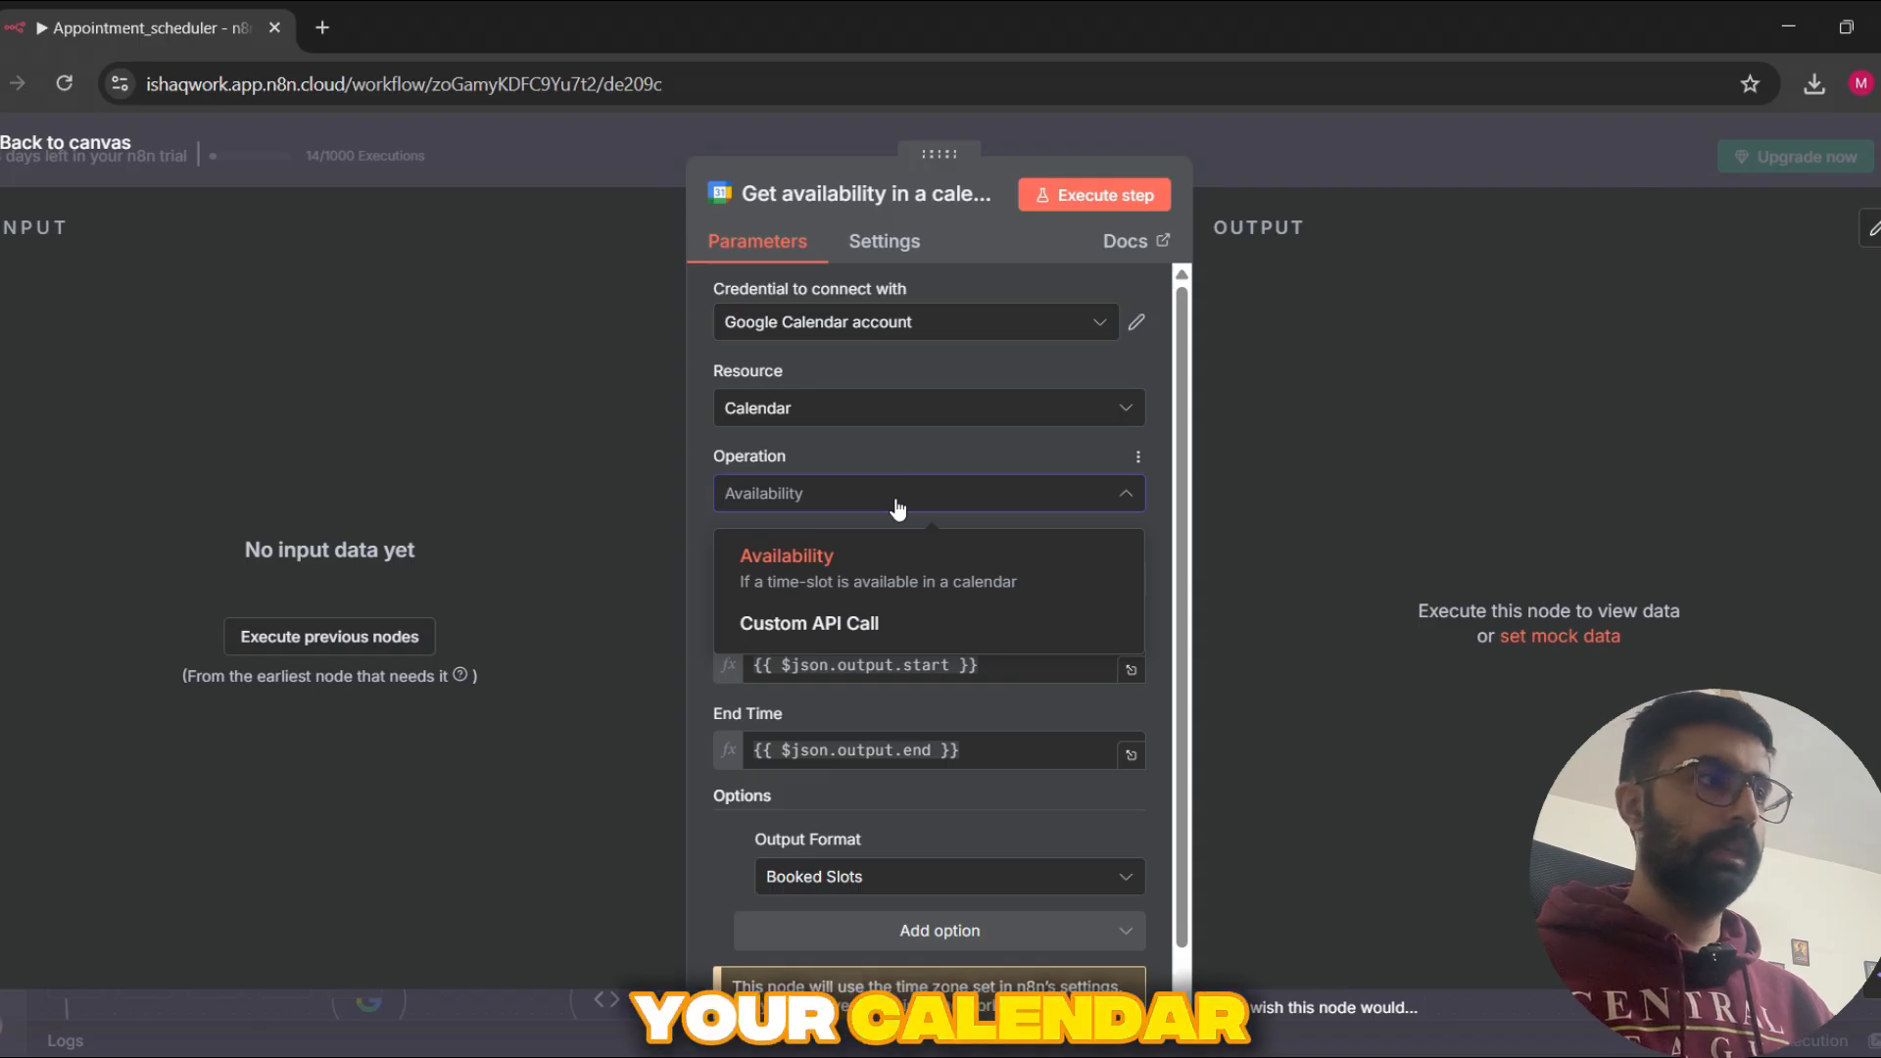
click(898, 508)
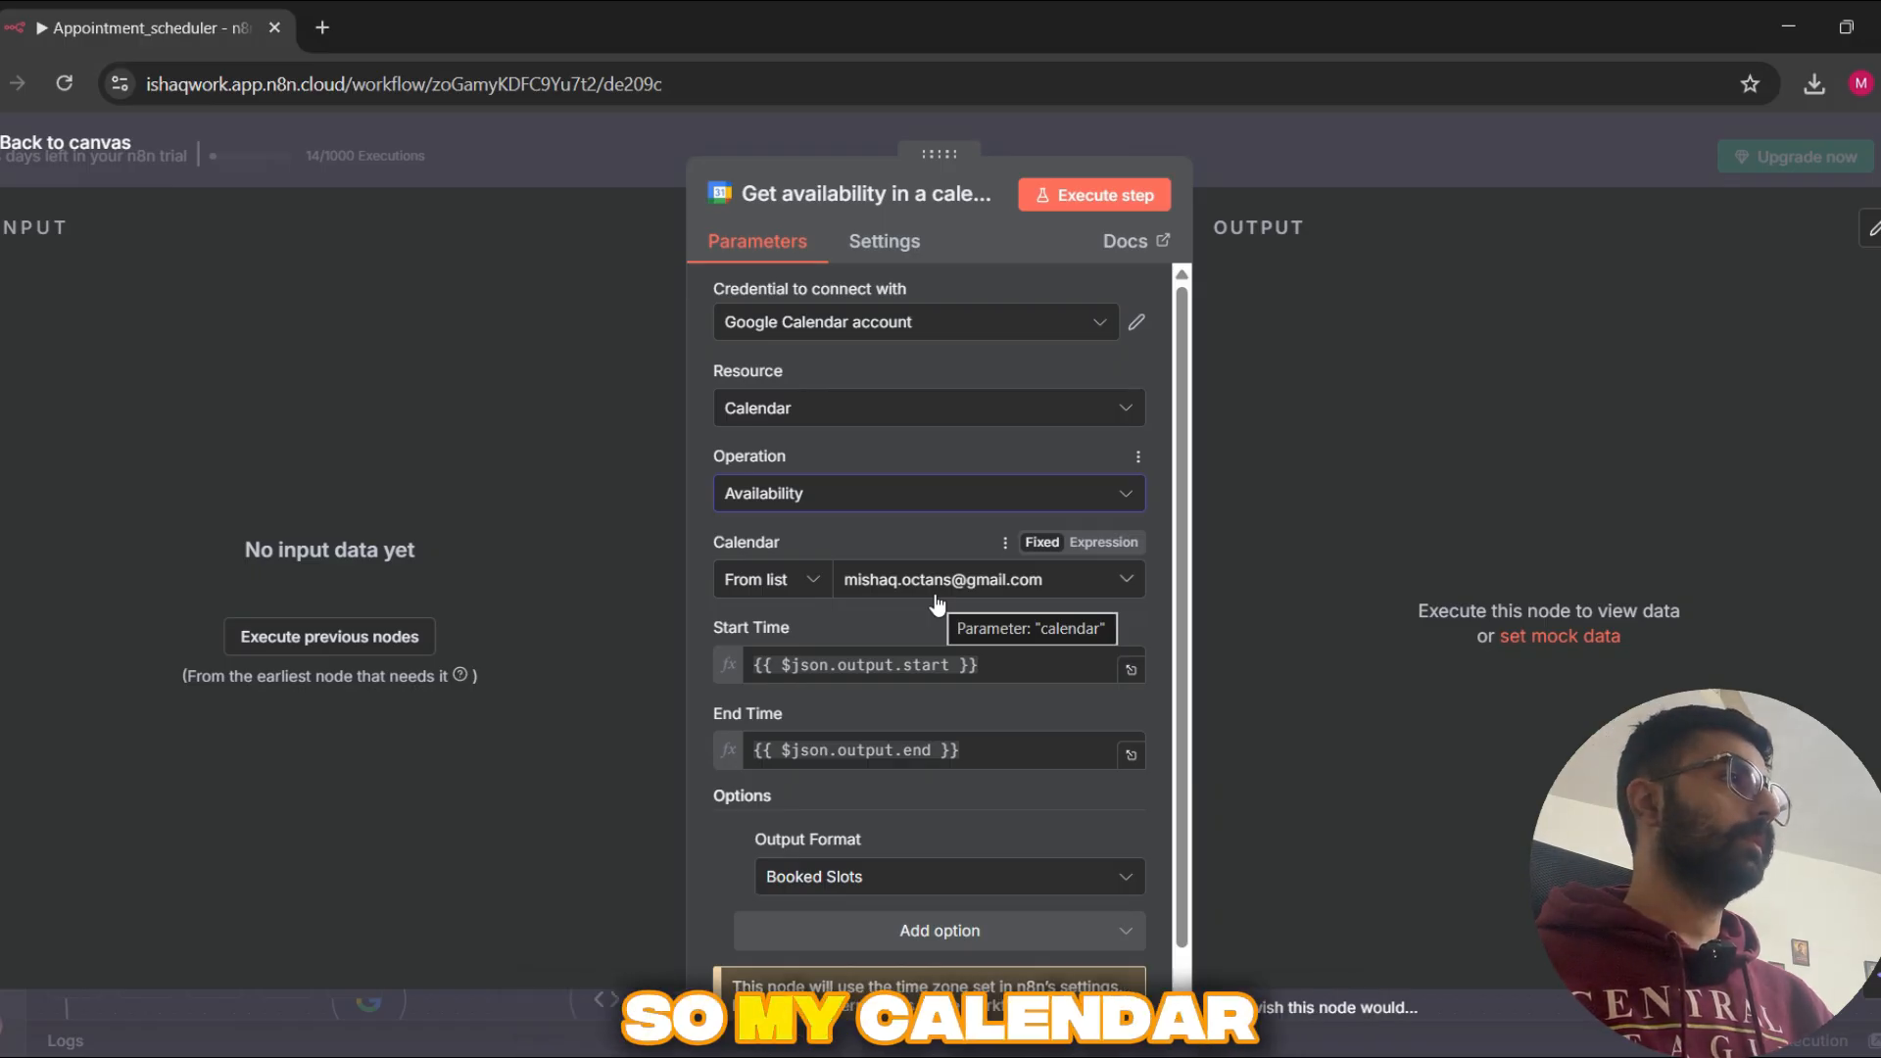
Step: Compare the node's selected calendar with the calendar list in Google Calendar, and review its start time, end time and output format in n8n
key(alt+Tab)
click(462, 29)
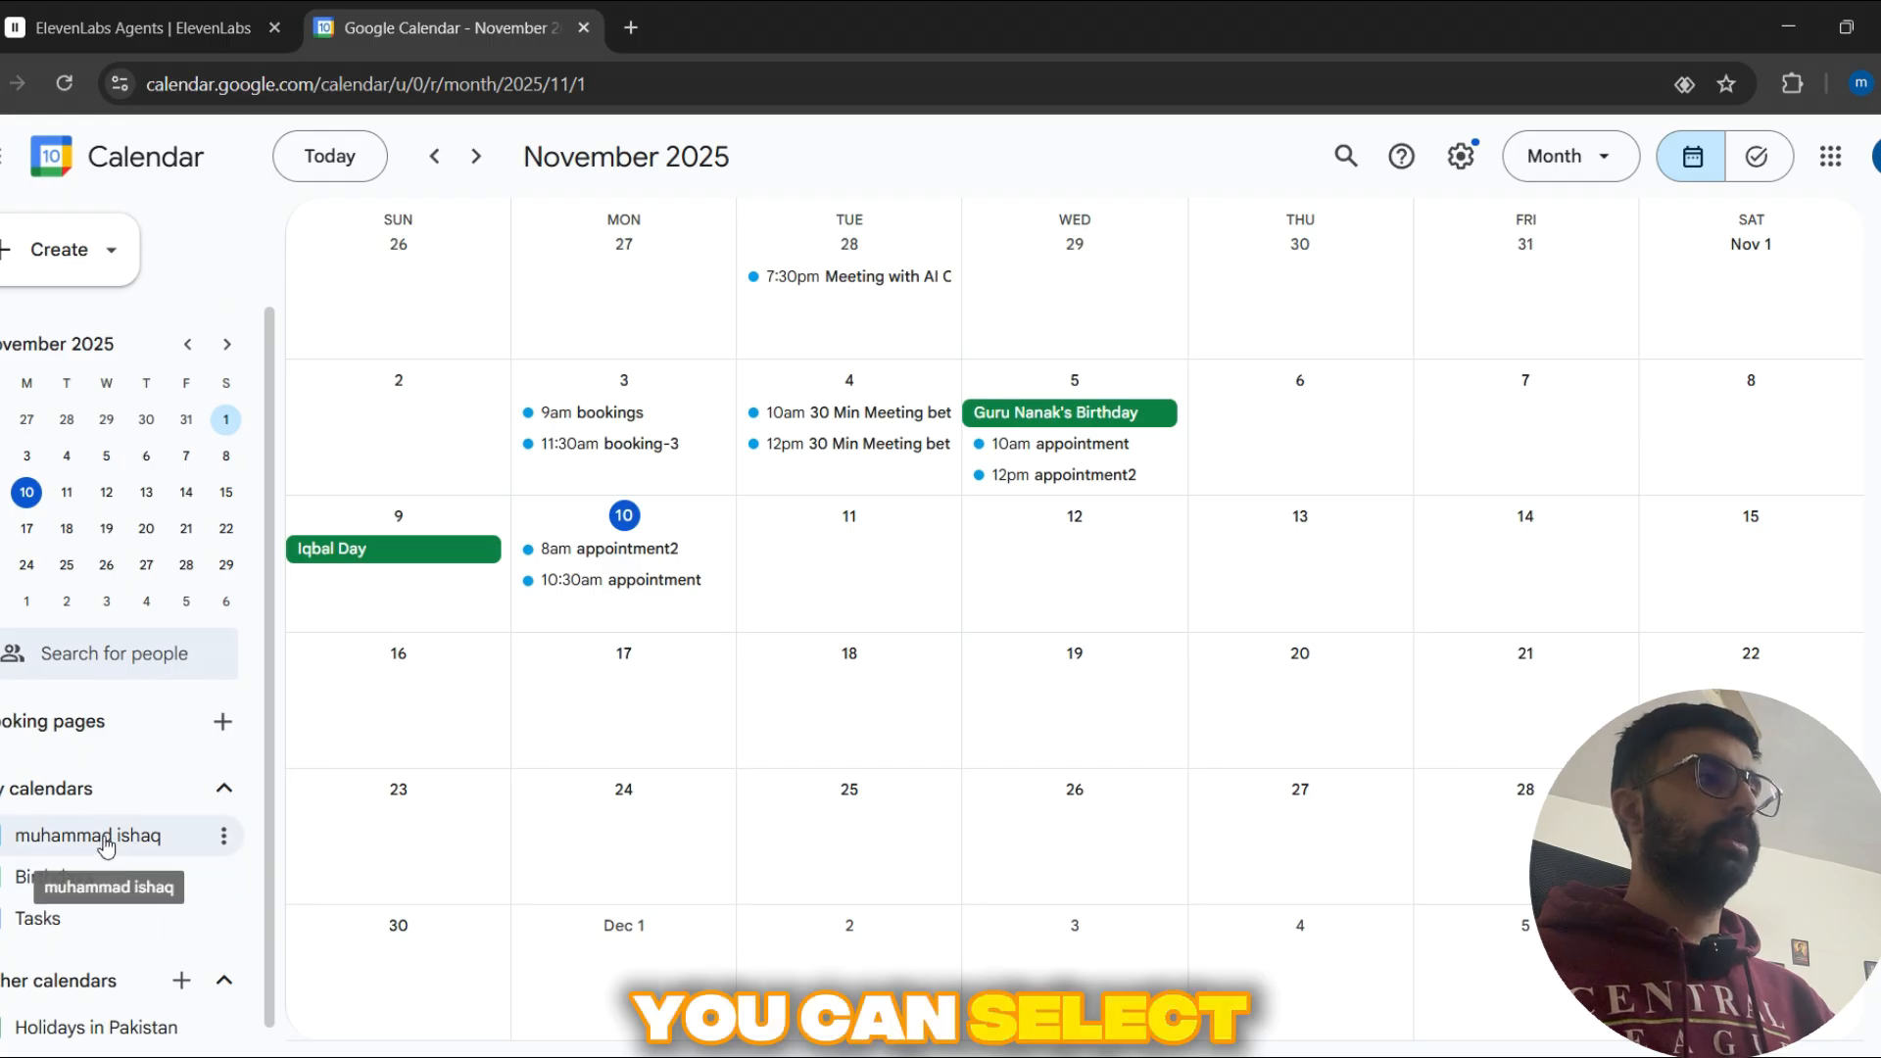
key(alt+Tab)
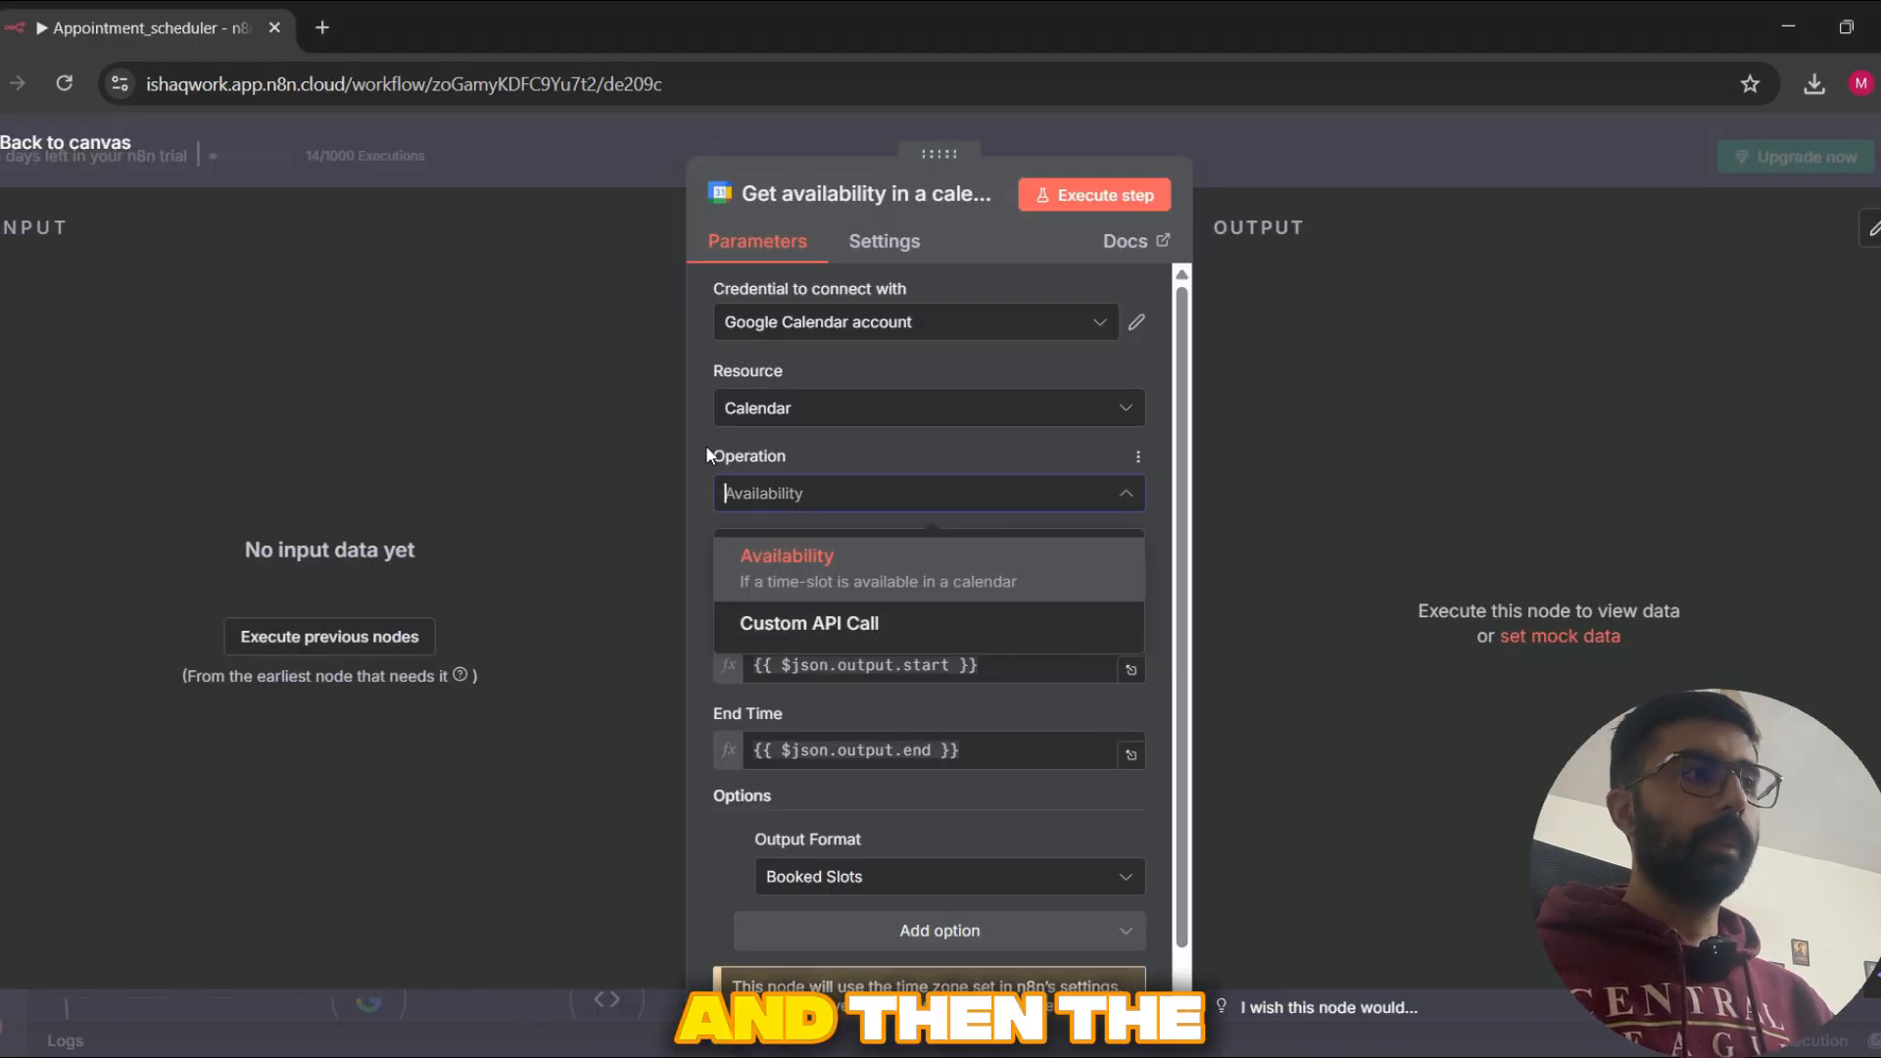
click(760, 503)
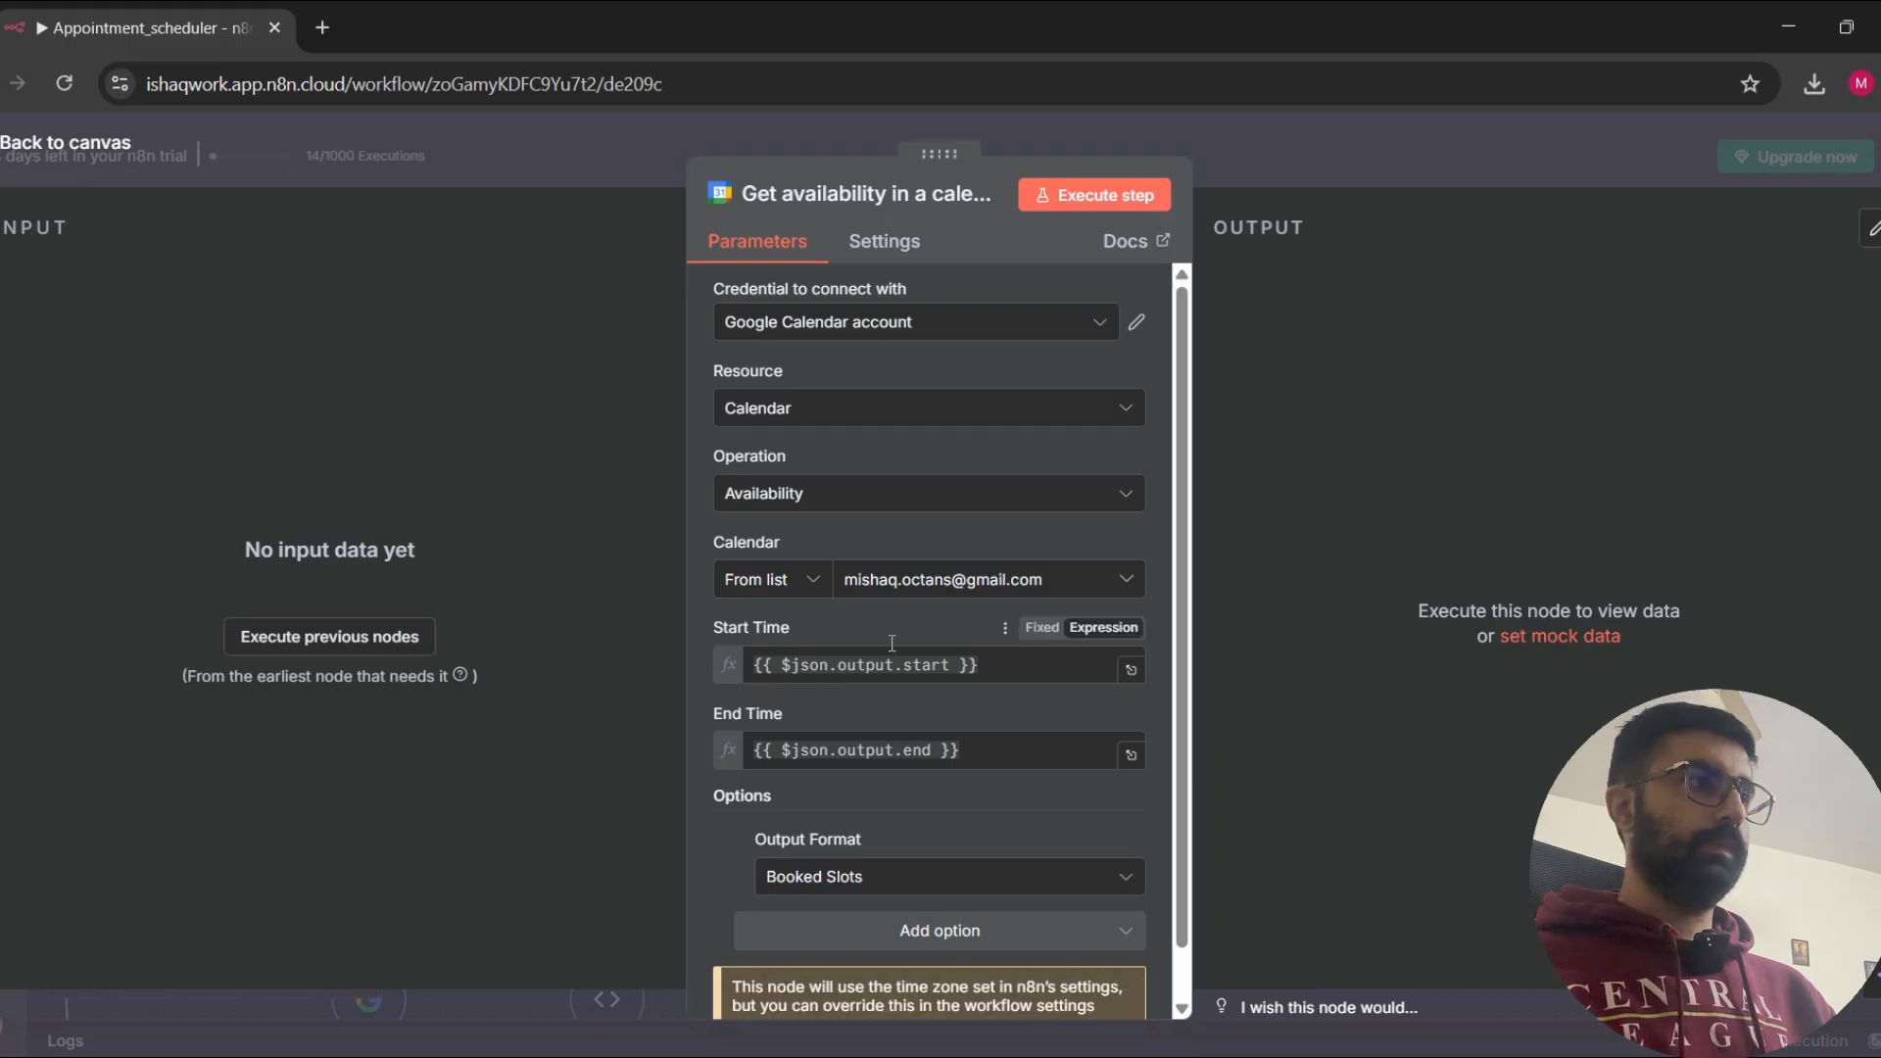
click(1600, 180)
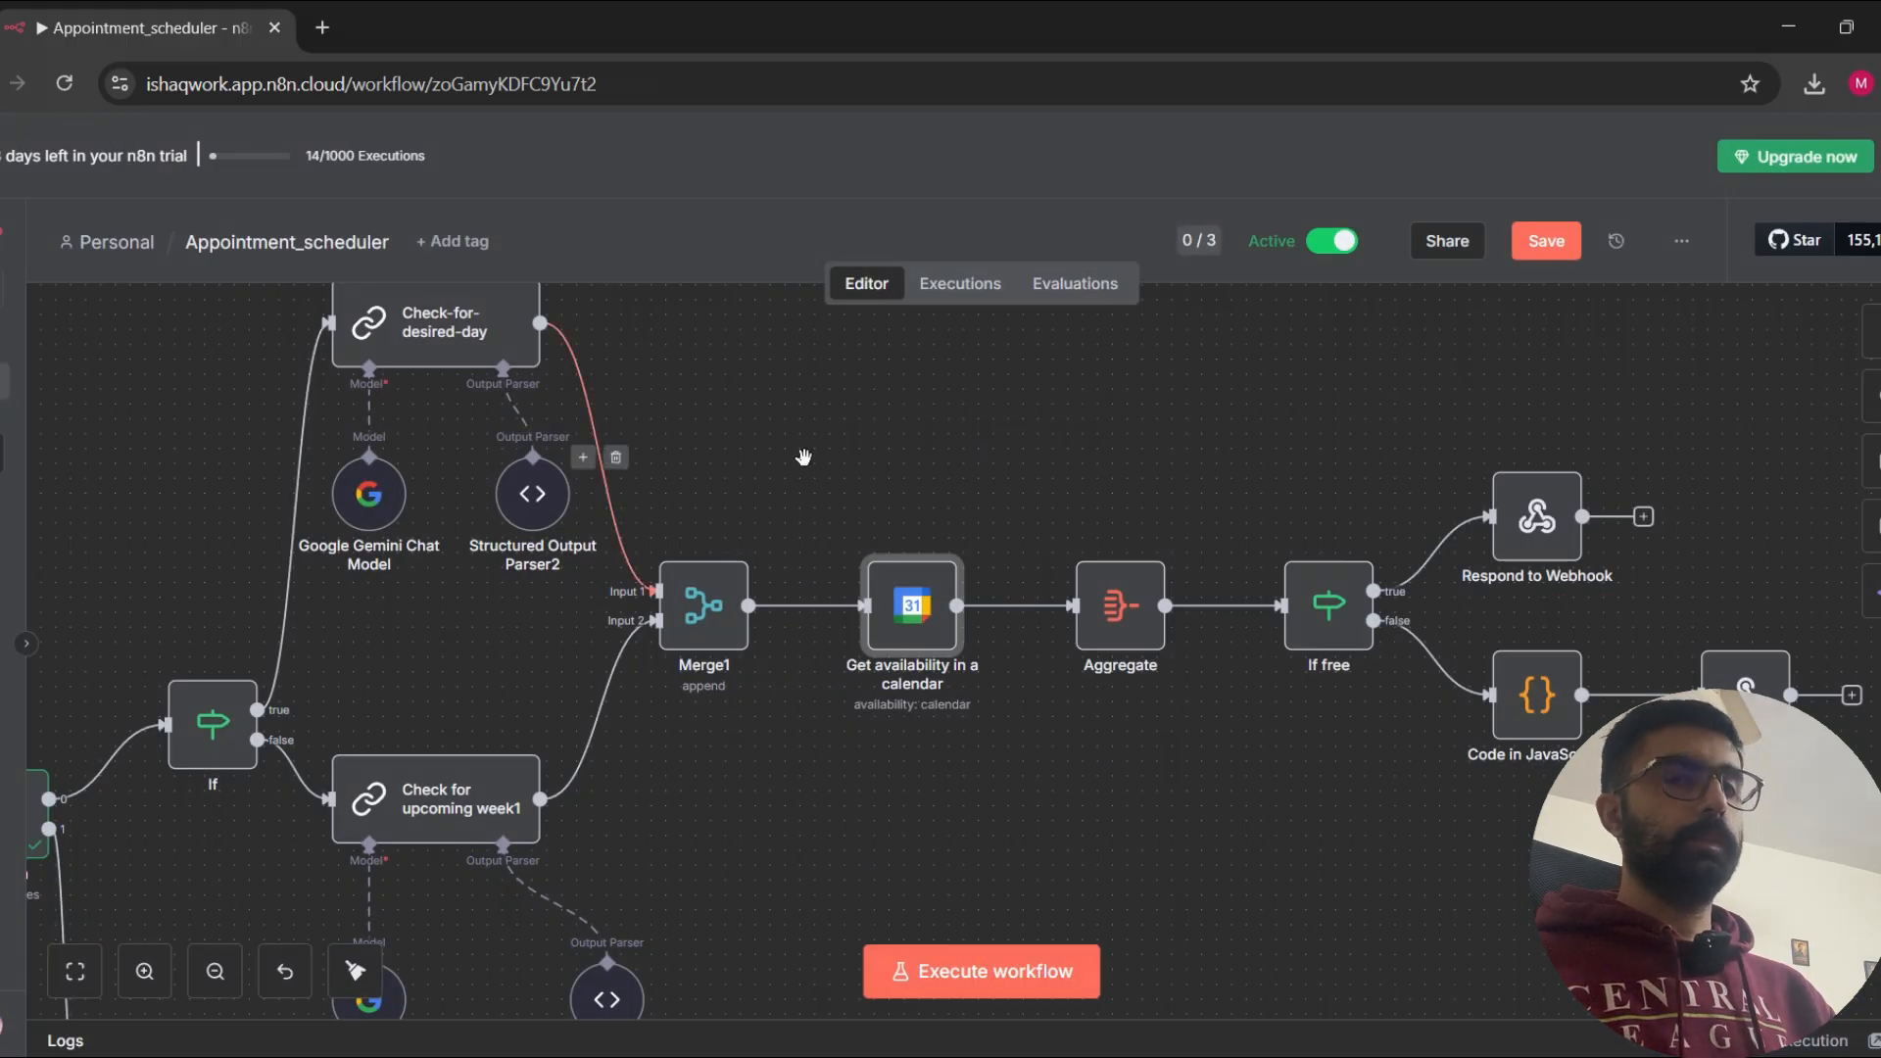
Step: Follow the workflow past the Aggregate node and examine the condition set in the If free node
drag(871, 464, 920, 513)
drag(1096, 848, 798, 733)
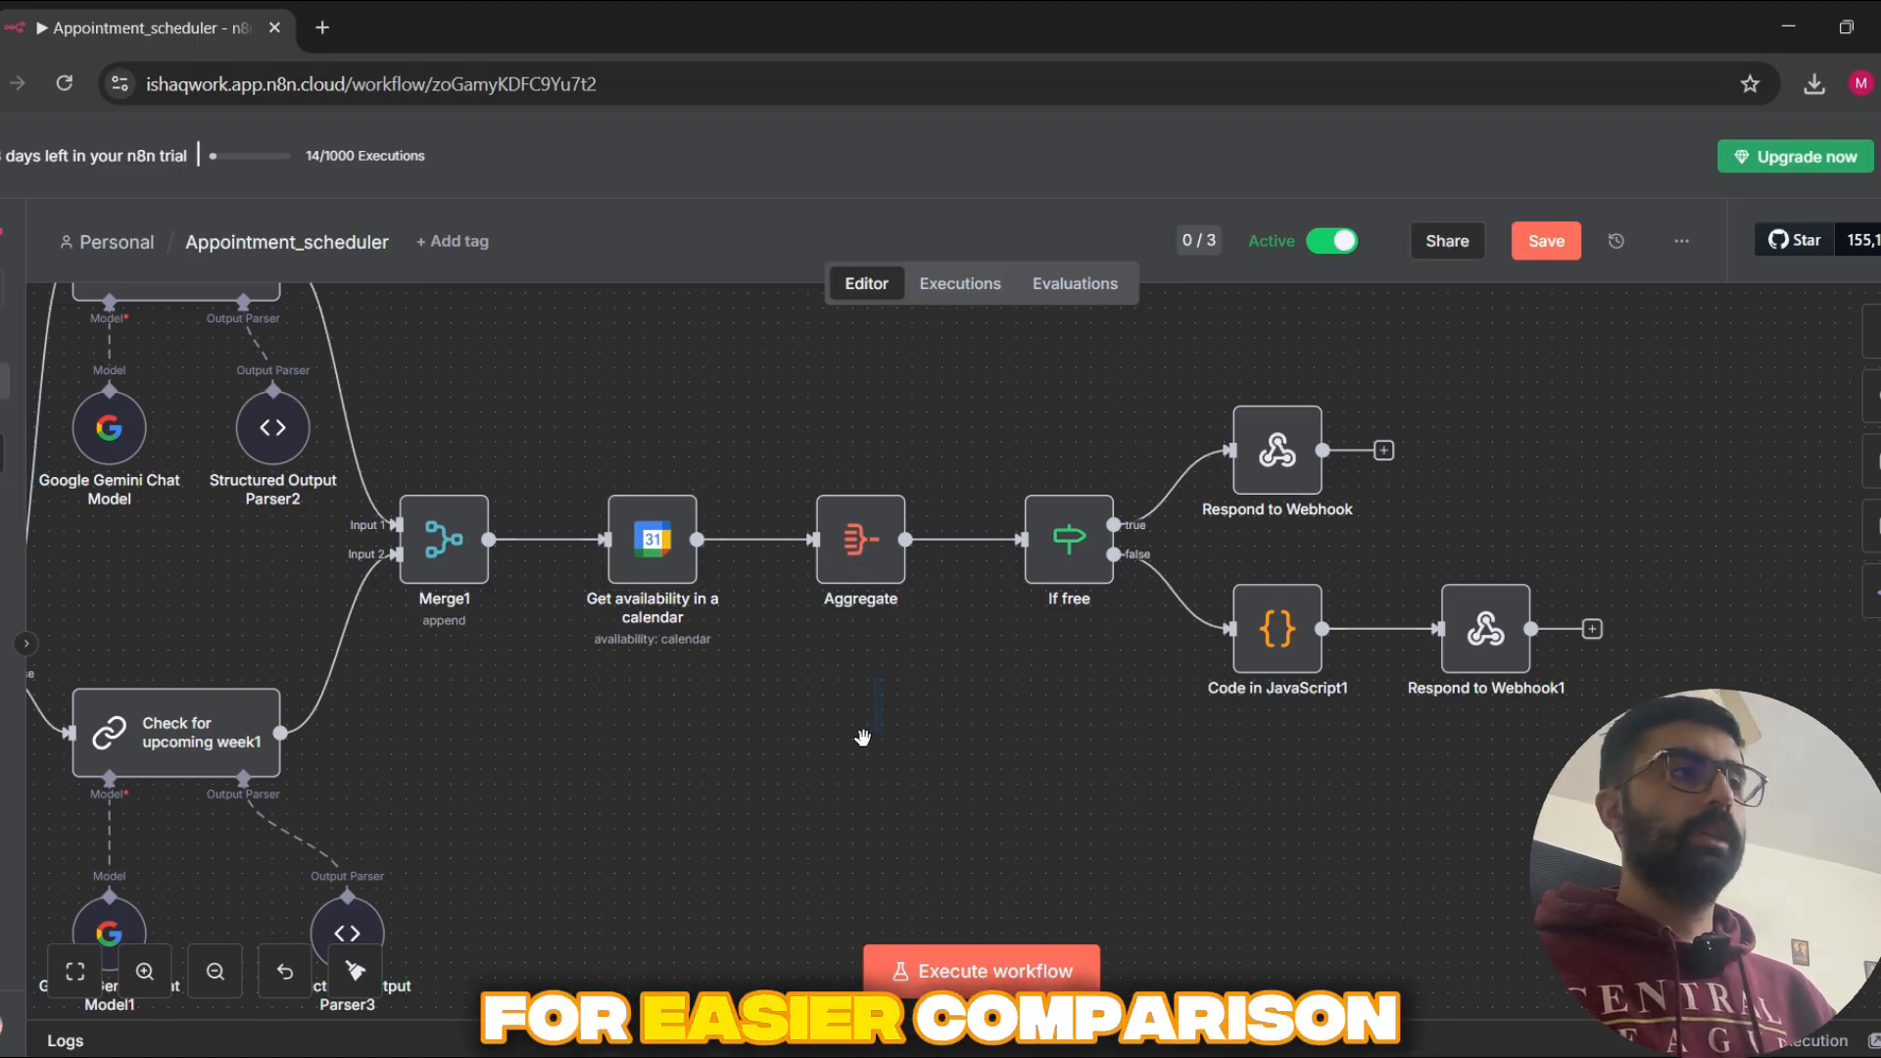
drag(796, 768, 712, 797)
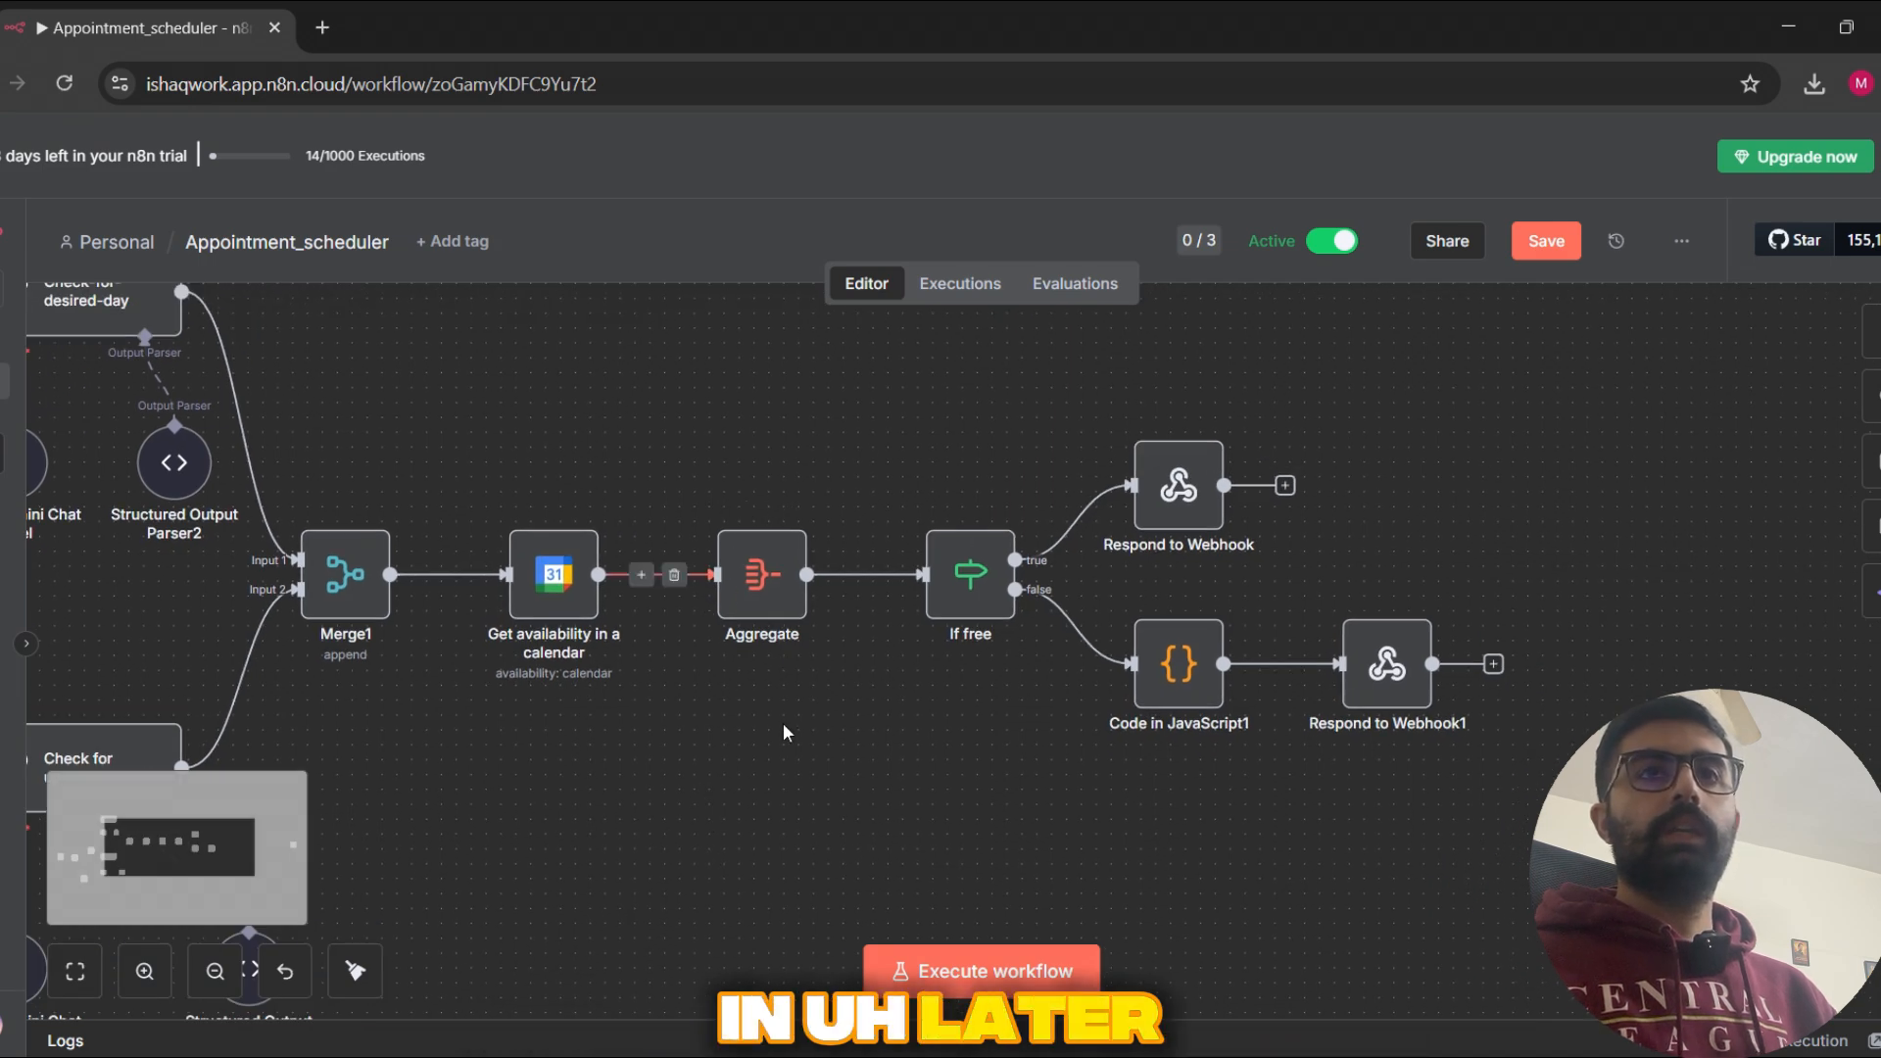
drag(823, 781, 789, 677)
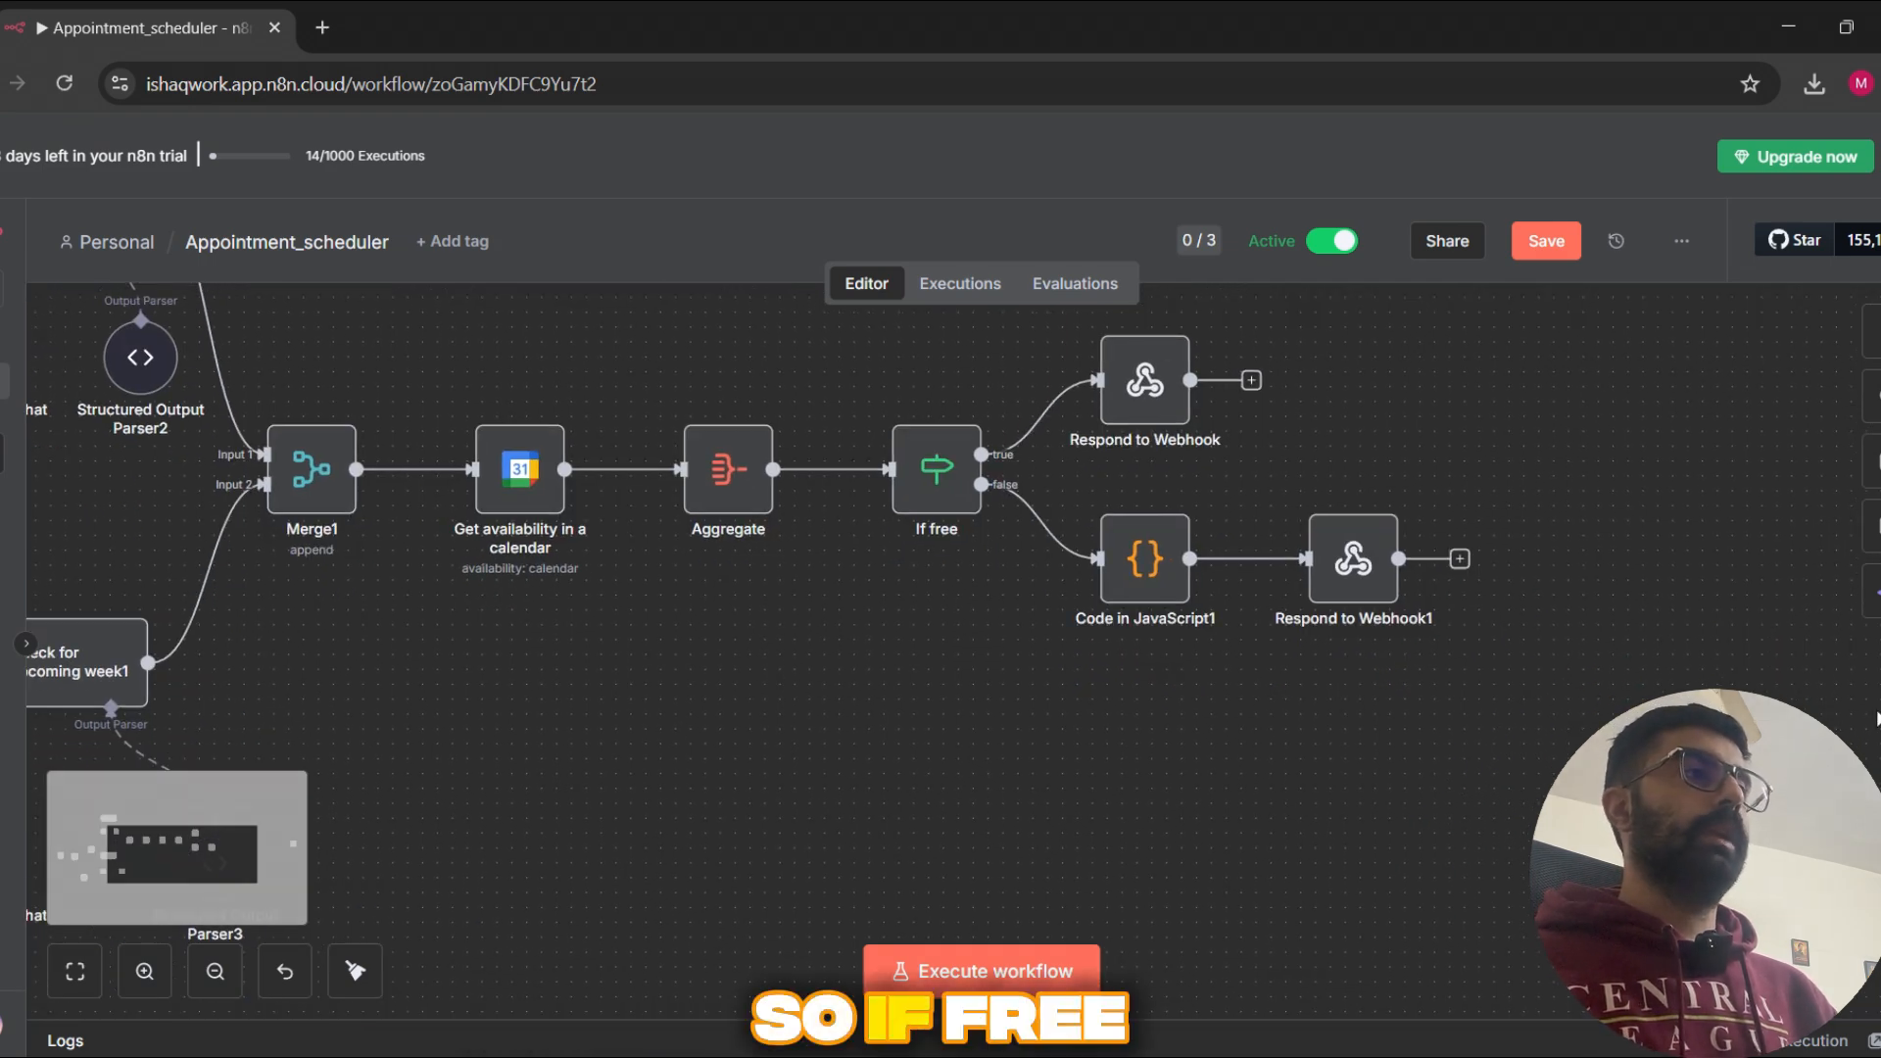
double_click(932, 519)
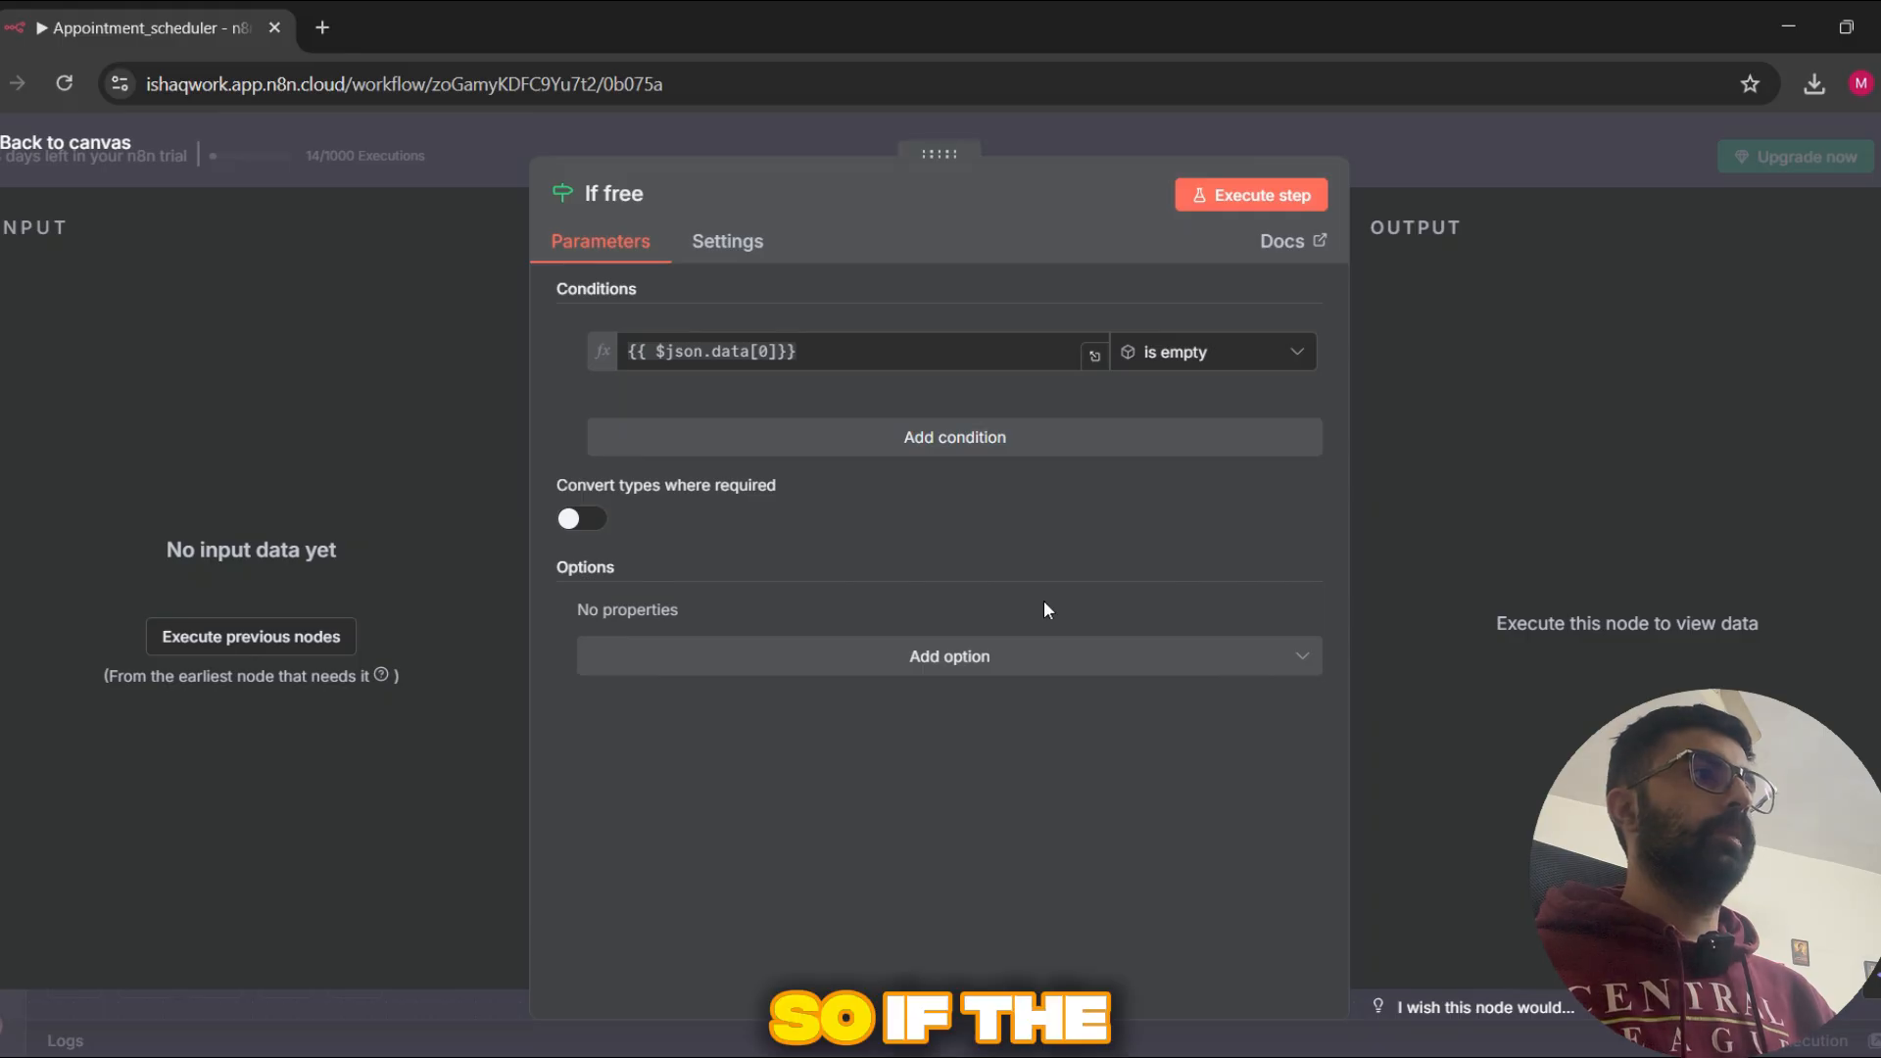
click(912, 348)
click(1114, 393)
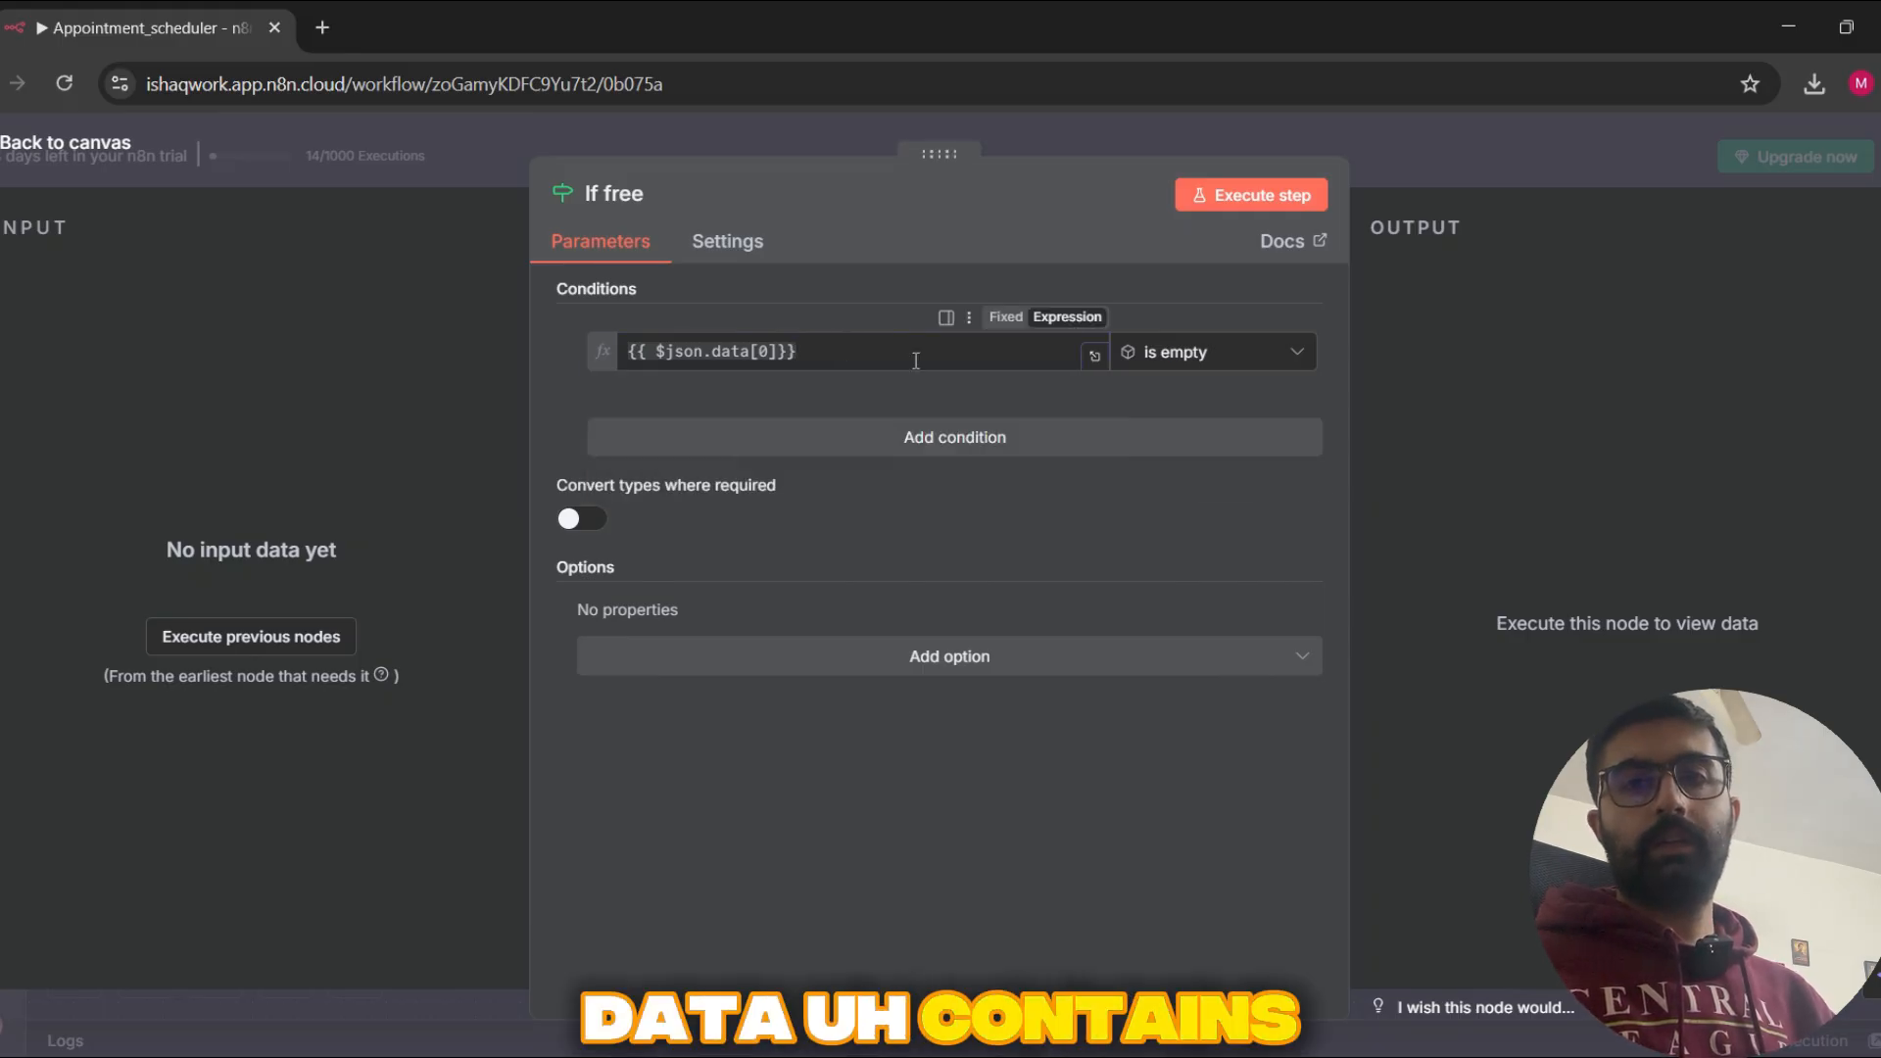
click(1532, 157)
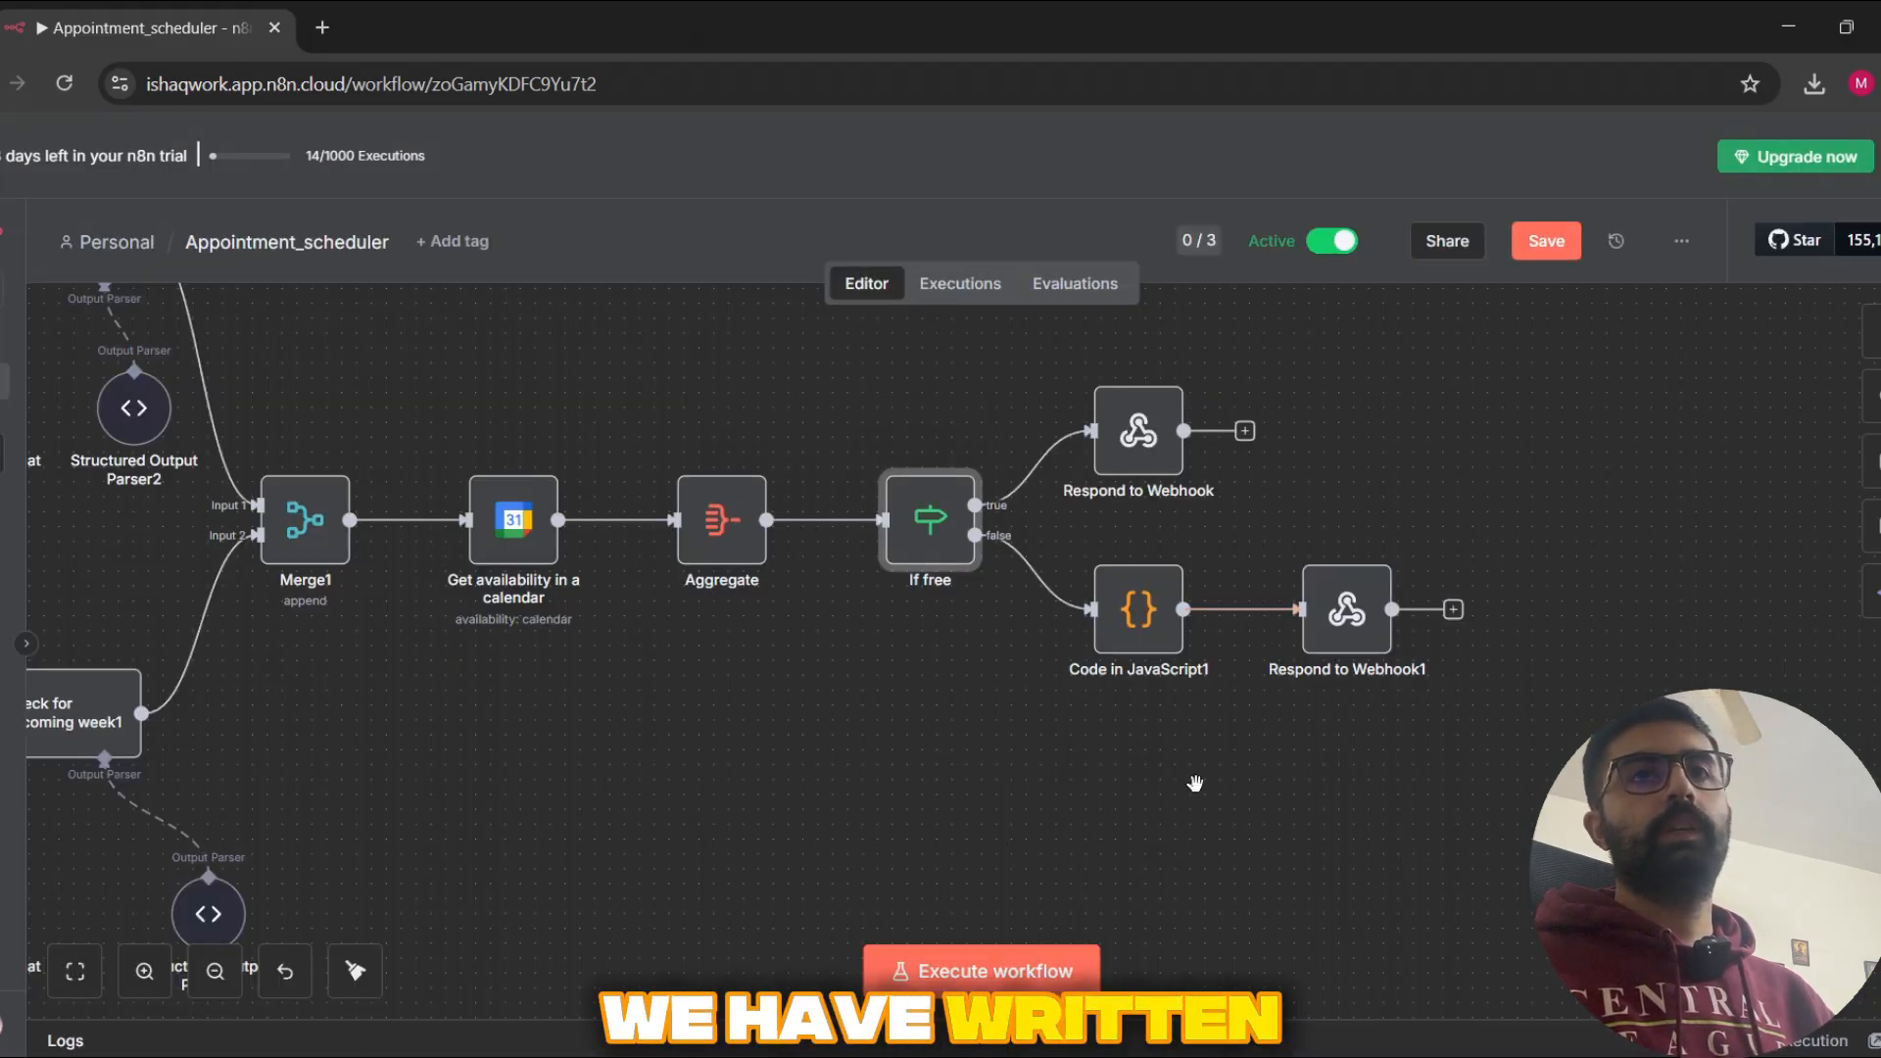
Step: Open the Code in JavaScript1 node and read through its script for finding free one-hour slots within working hours
scroll(1195, 784, right, 1)
click(1128, 630)
double_click(1128, 628)
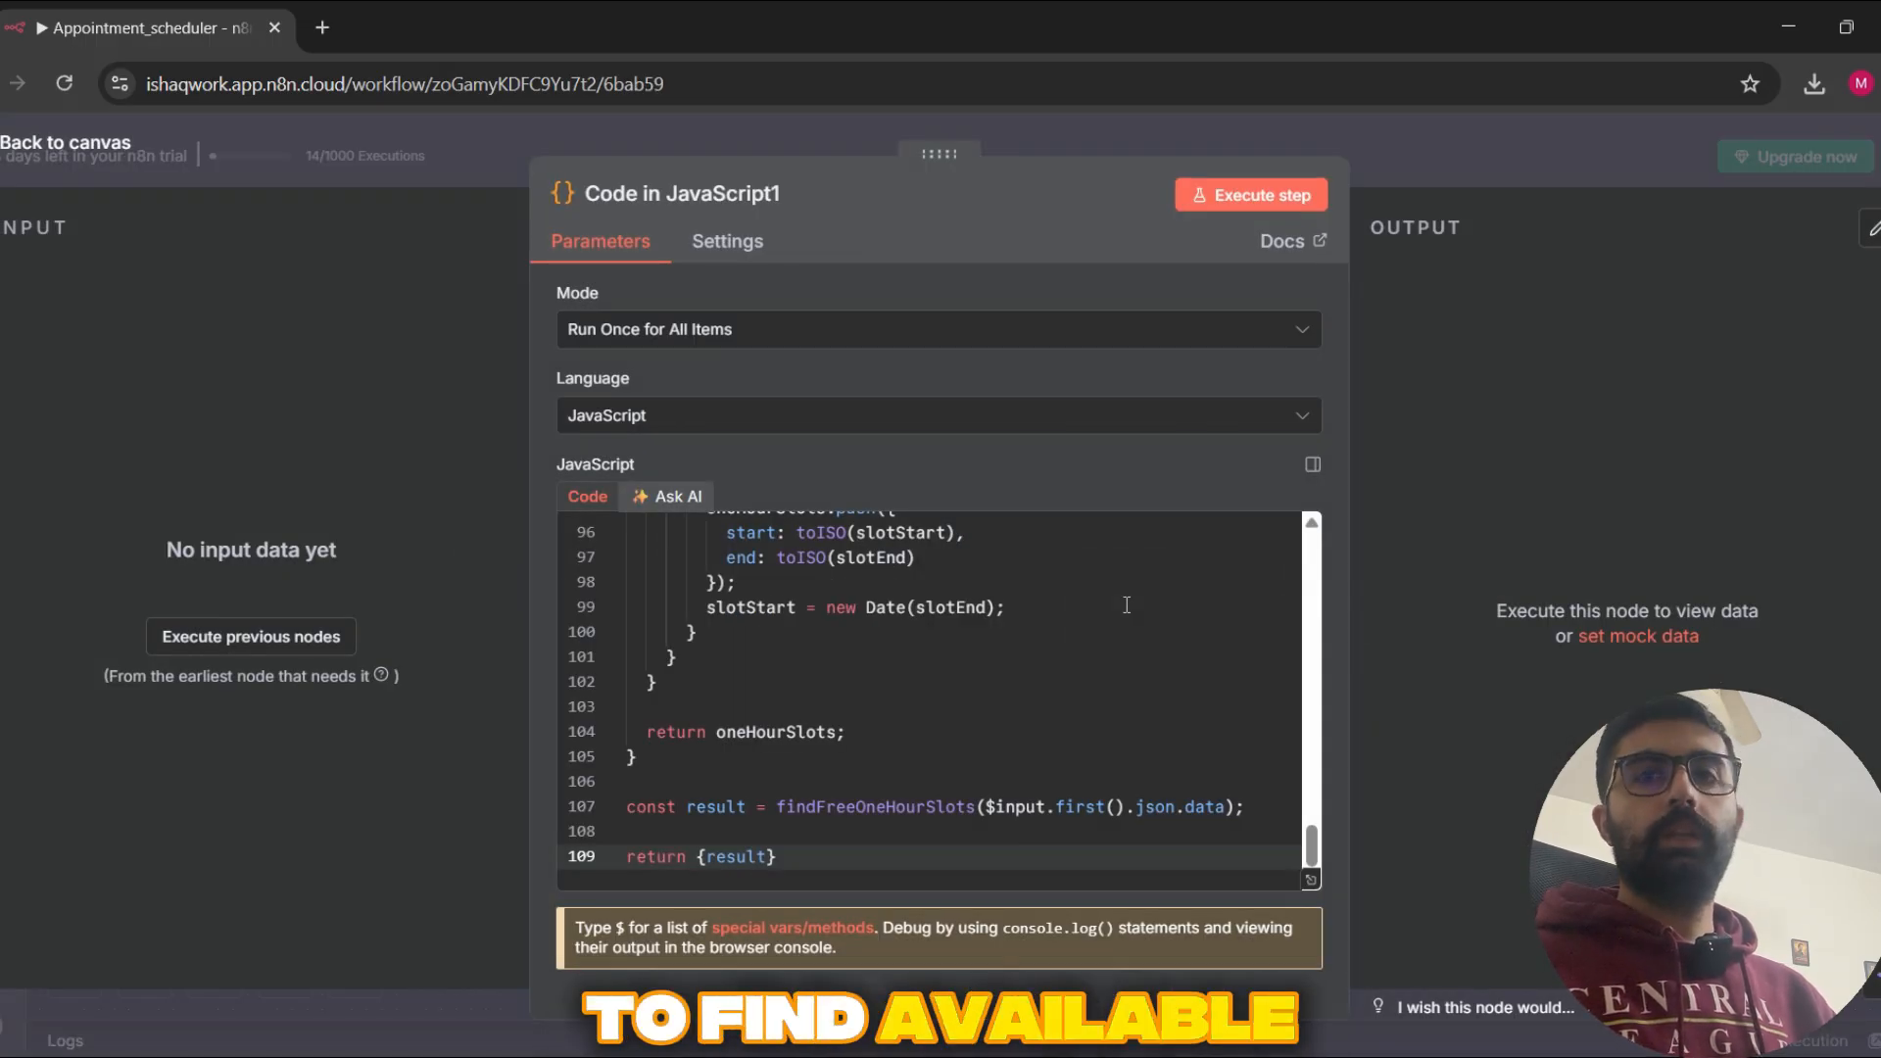
scroll(973, 641, up, 4)
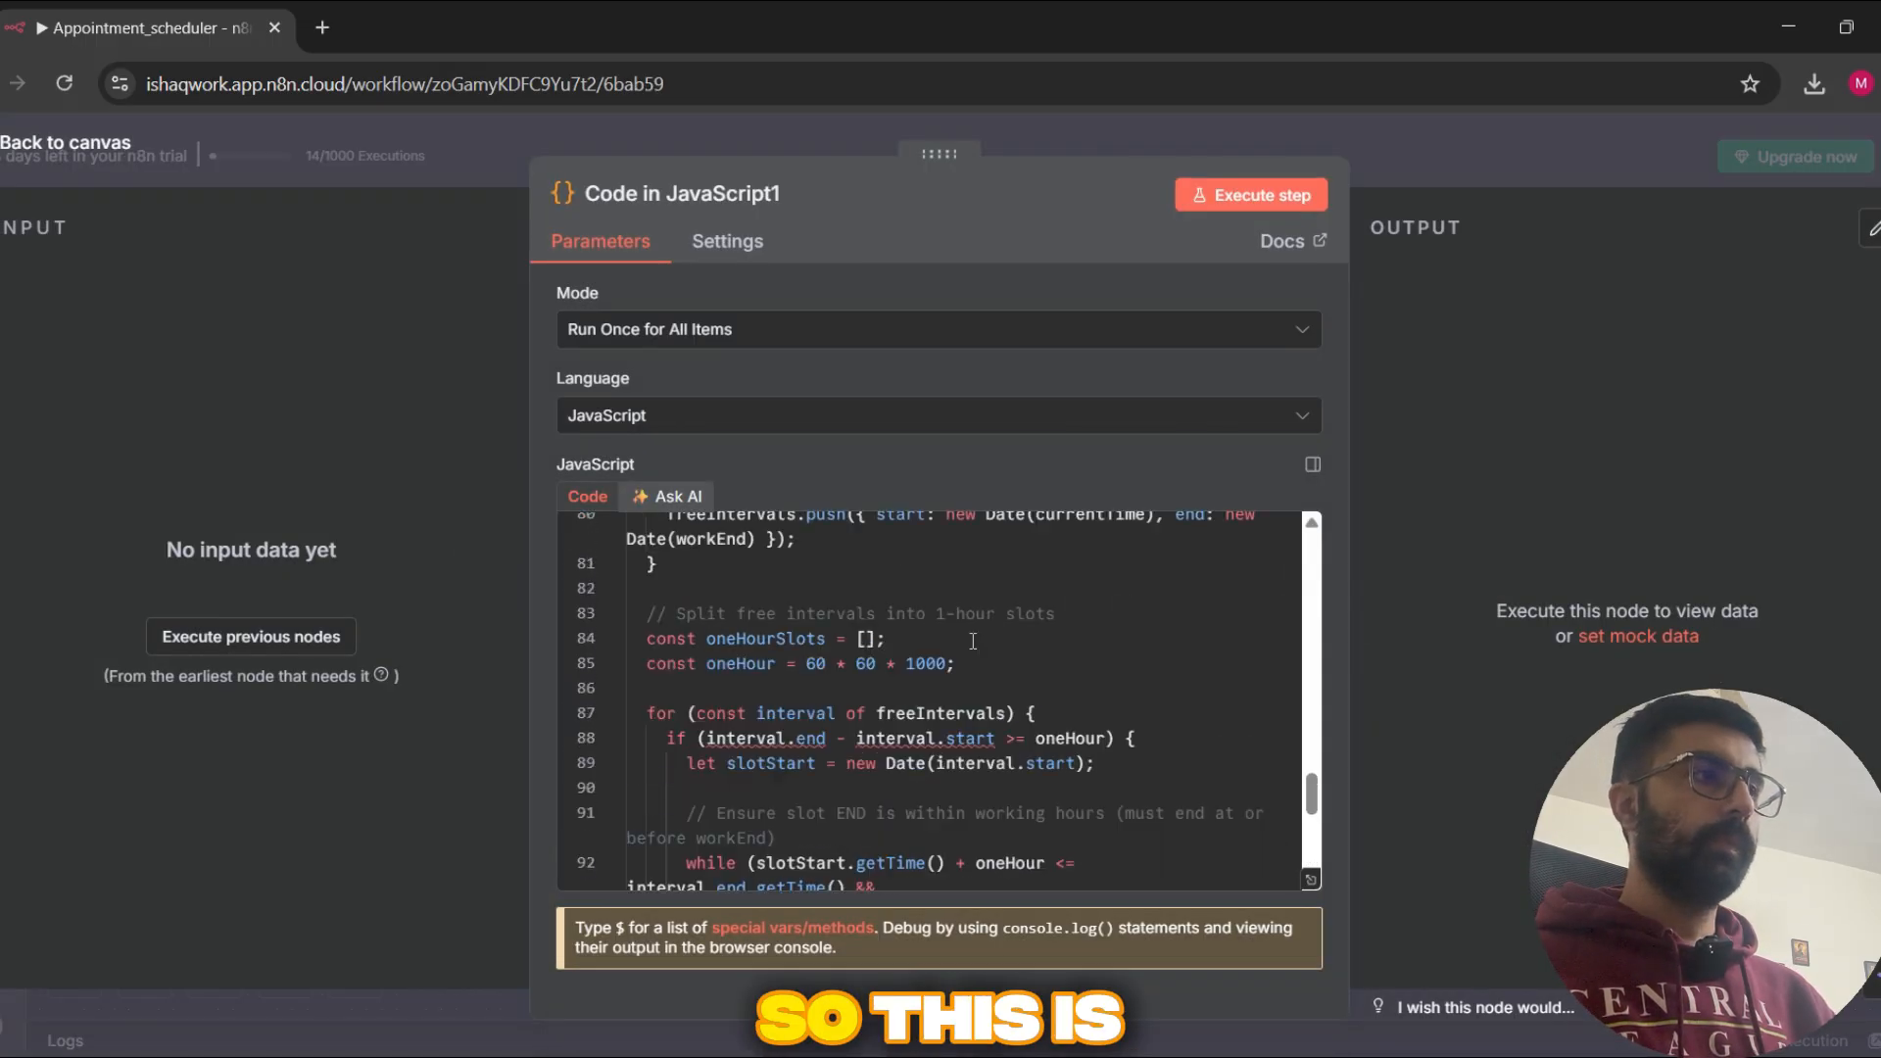
scroll(973, 641, up, 9)
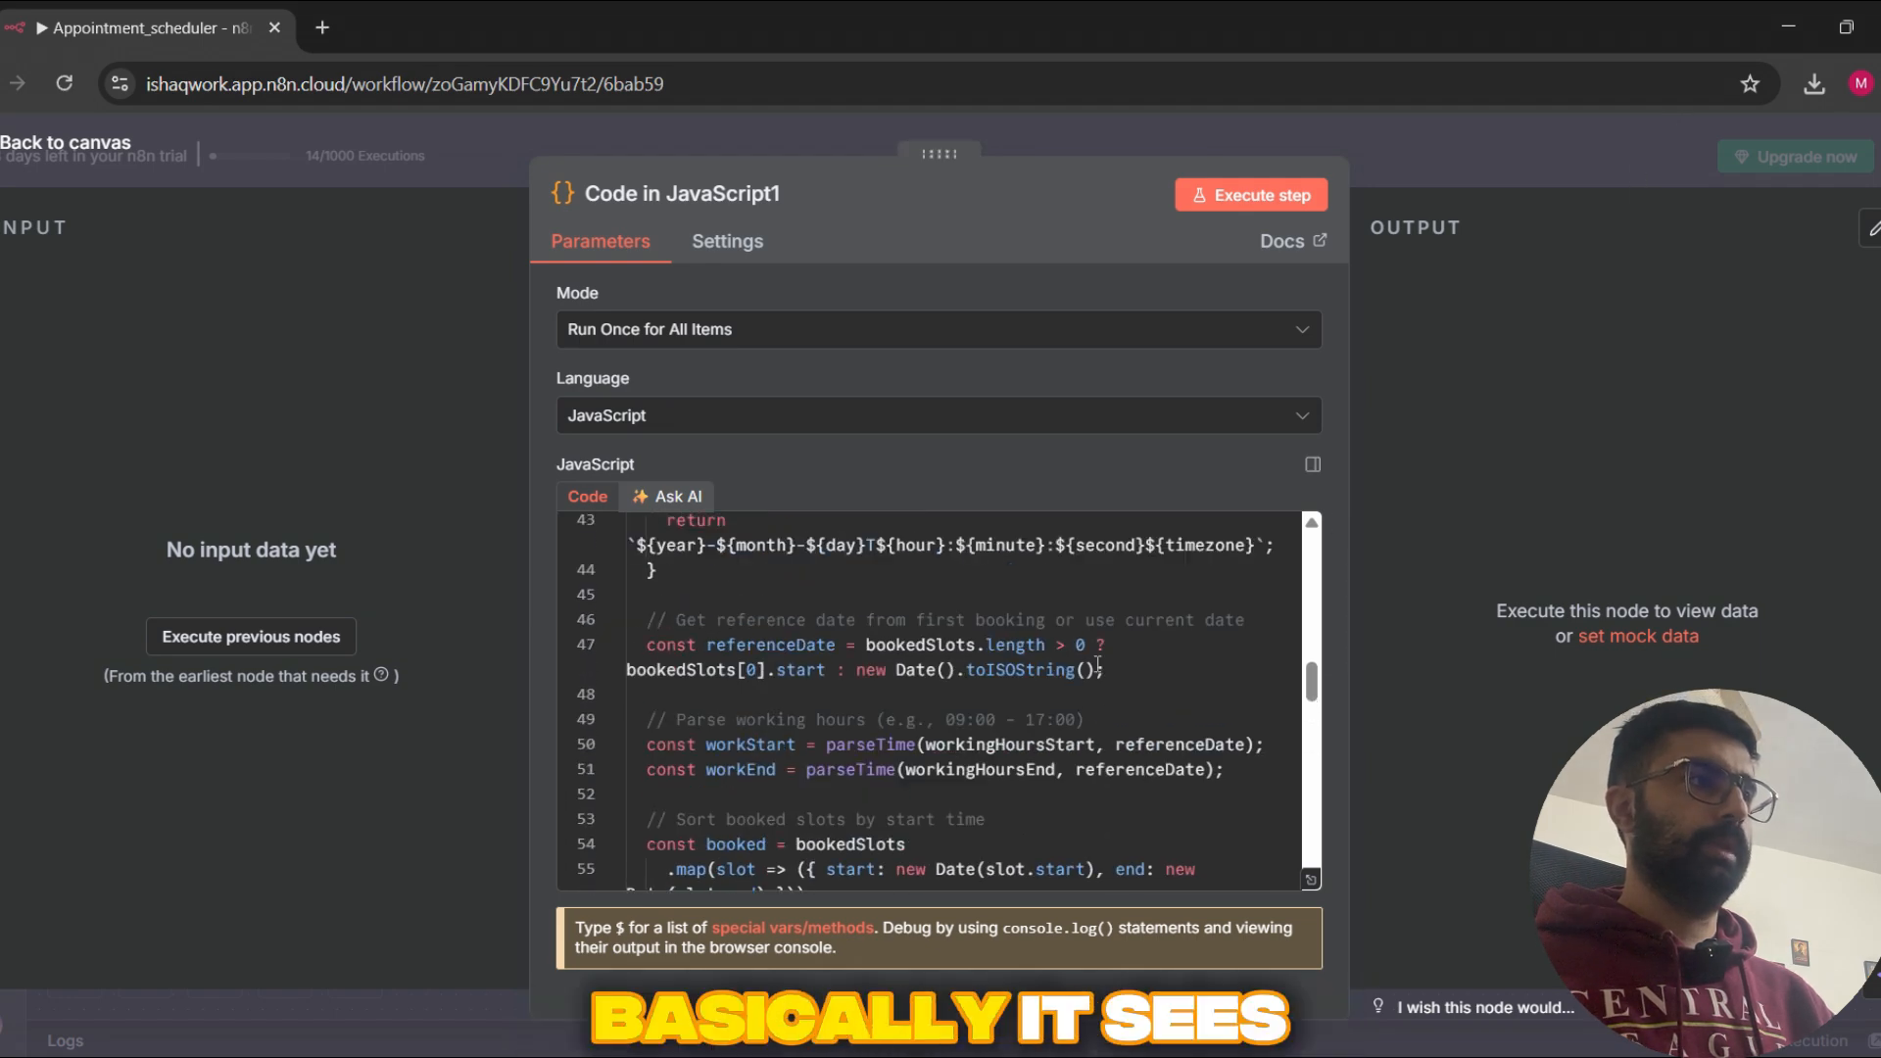
scroll(1098, 664, up, 10)
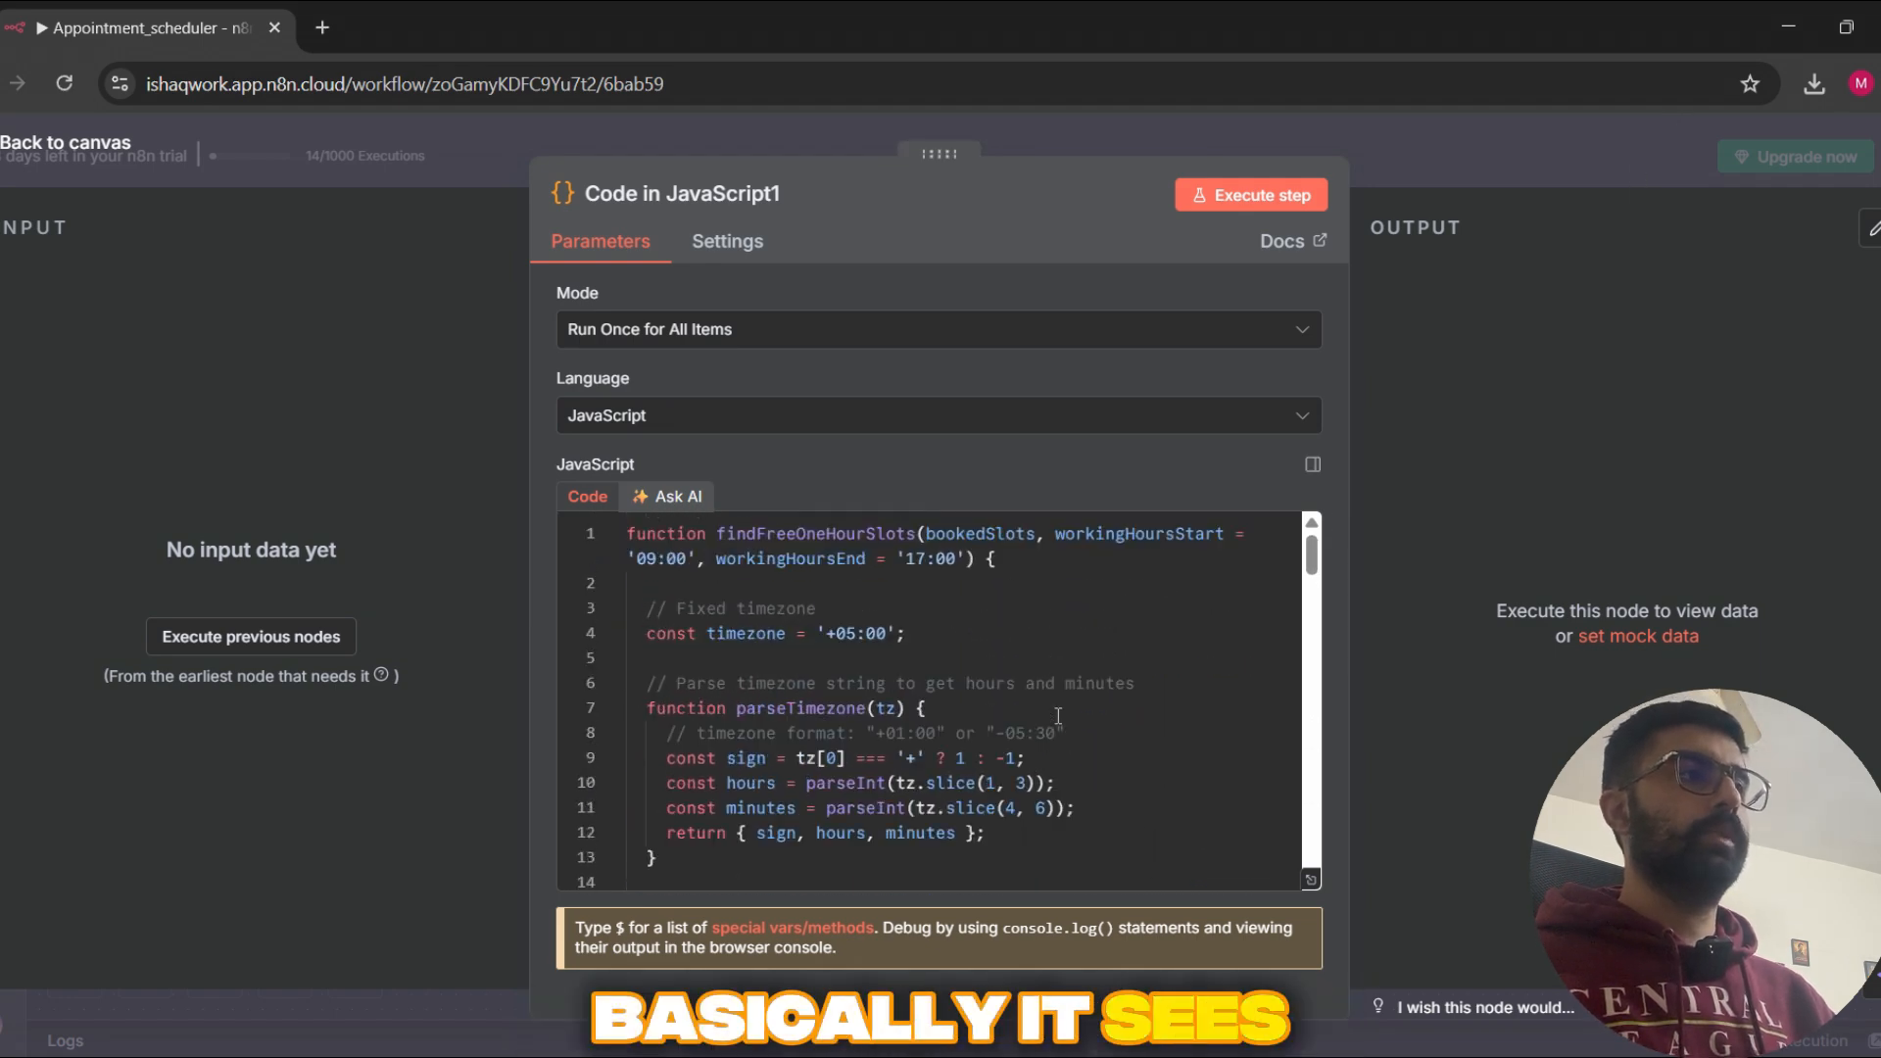
scroll(1058, 715, down, 5)
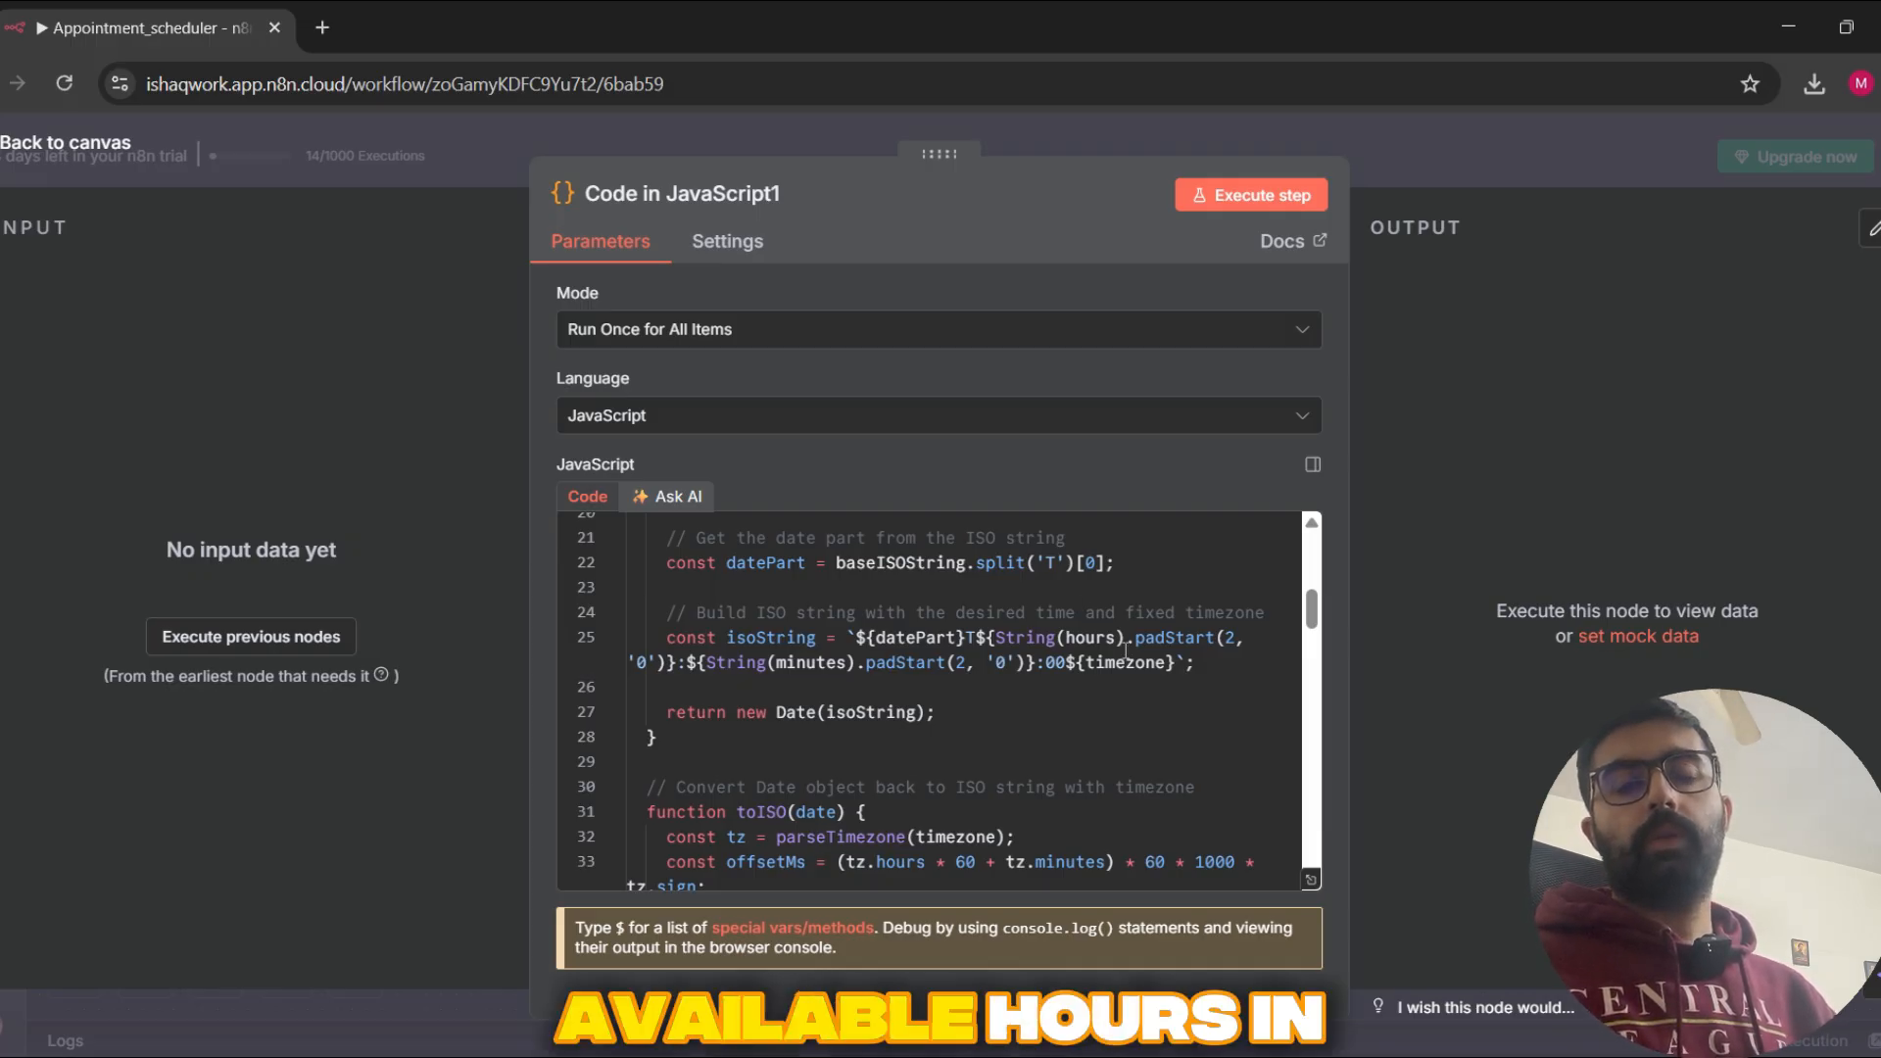
mouse_move(1119, 665)
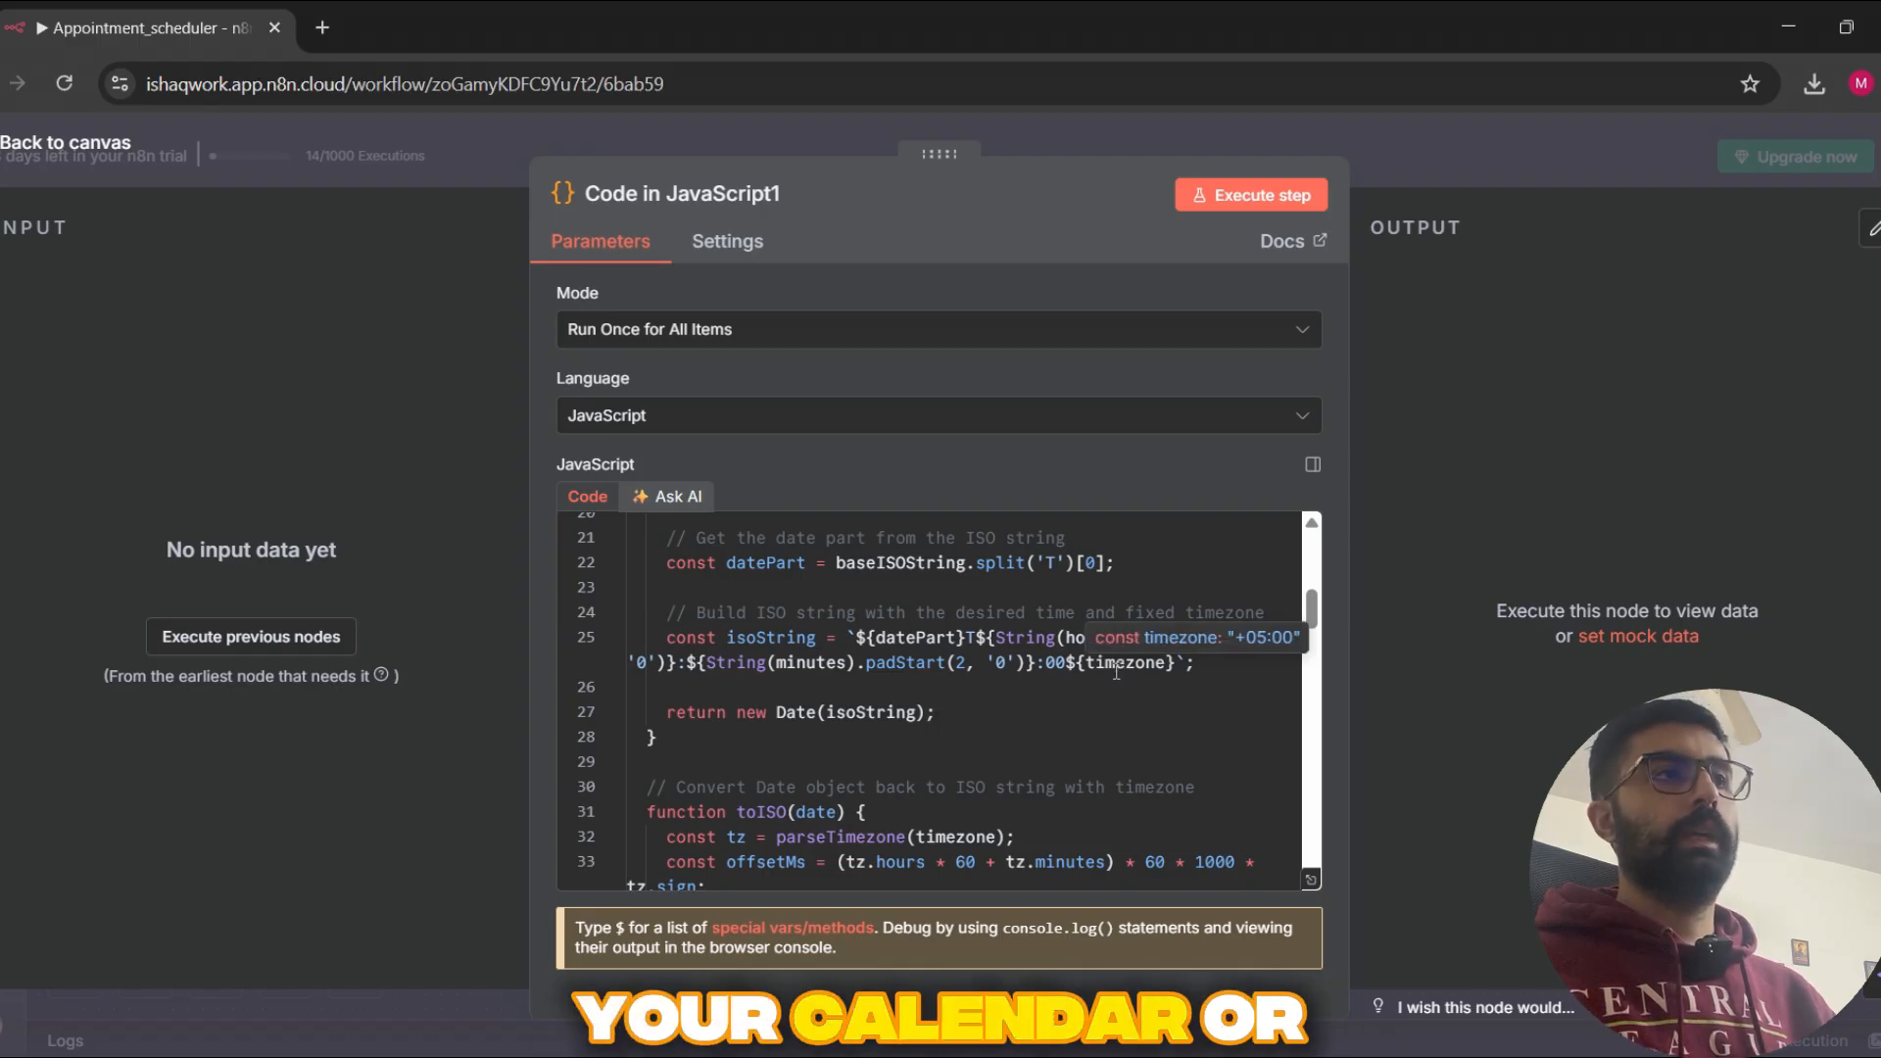
scroll(1119, 665, down, 15)
click(1550, 138)
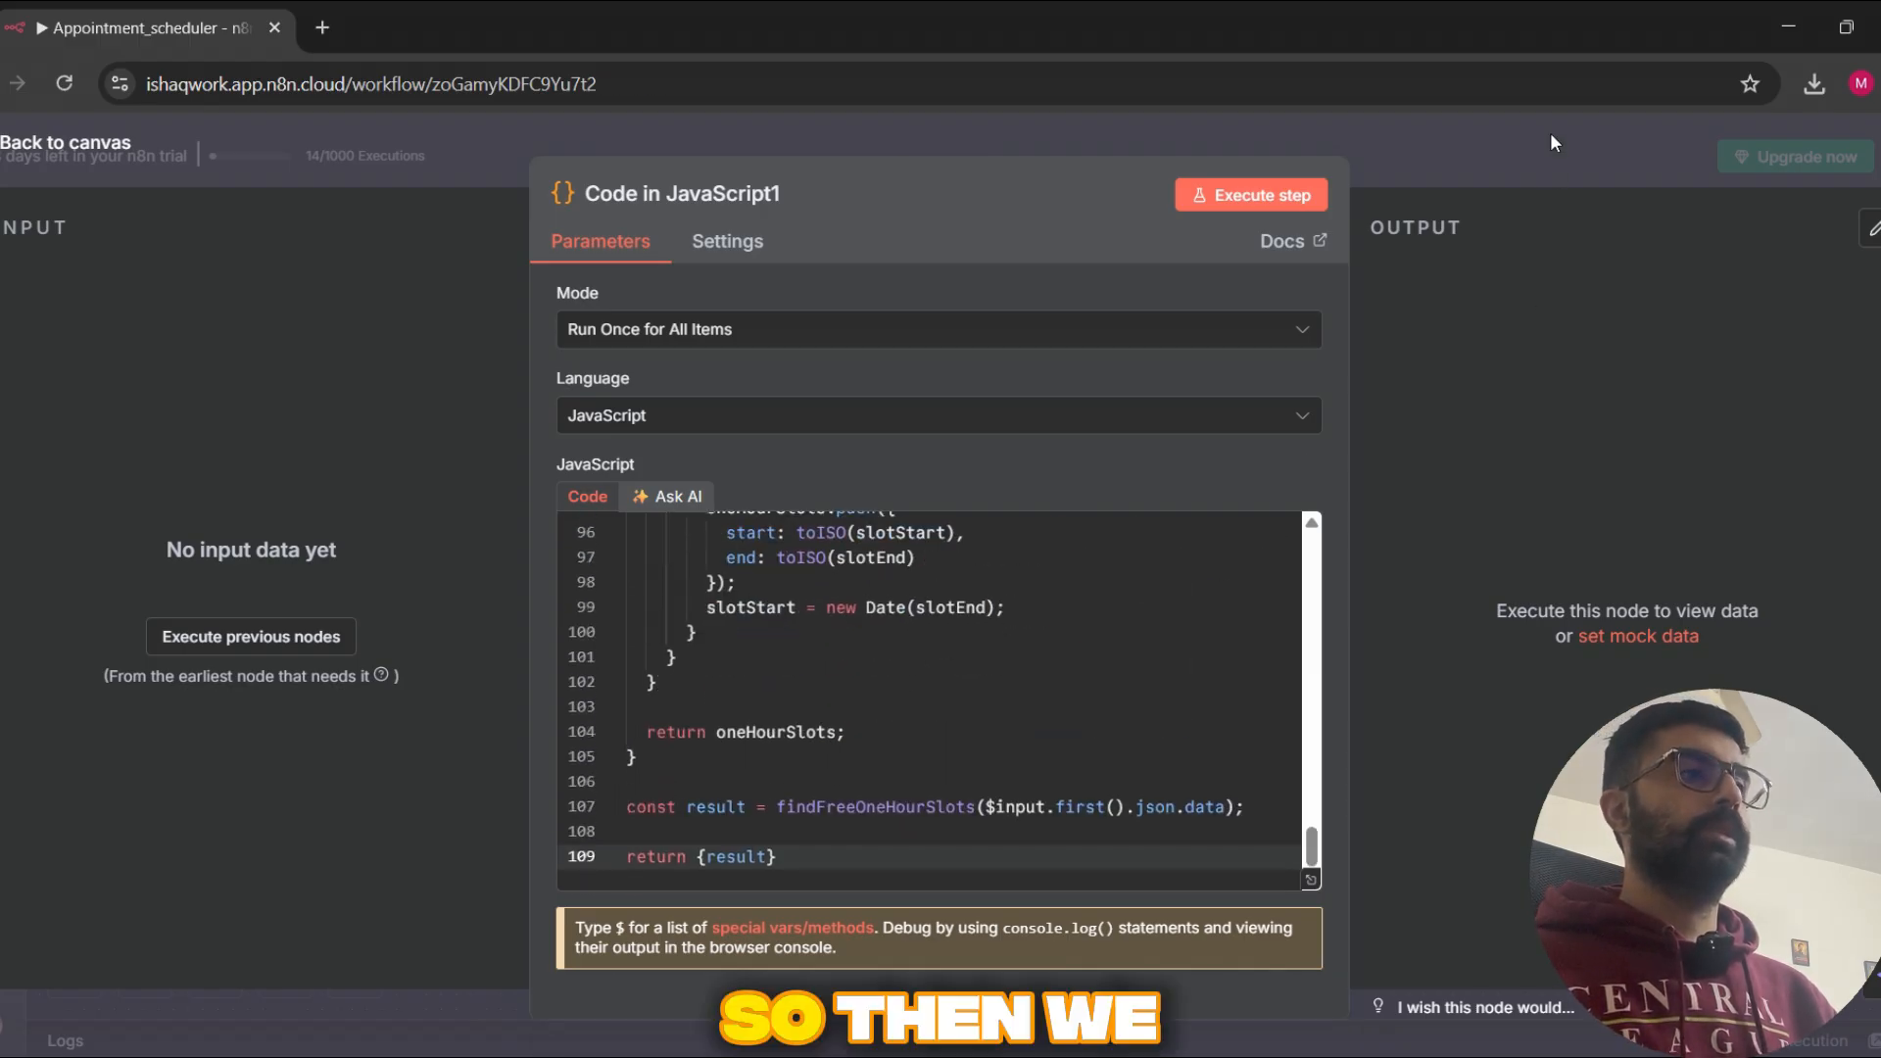
Step: Open the Respond to Webhook1 node after the code node for a brief check, and close it
drag(1358, 804, 1243, 818)
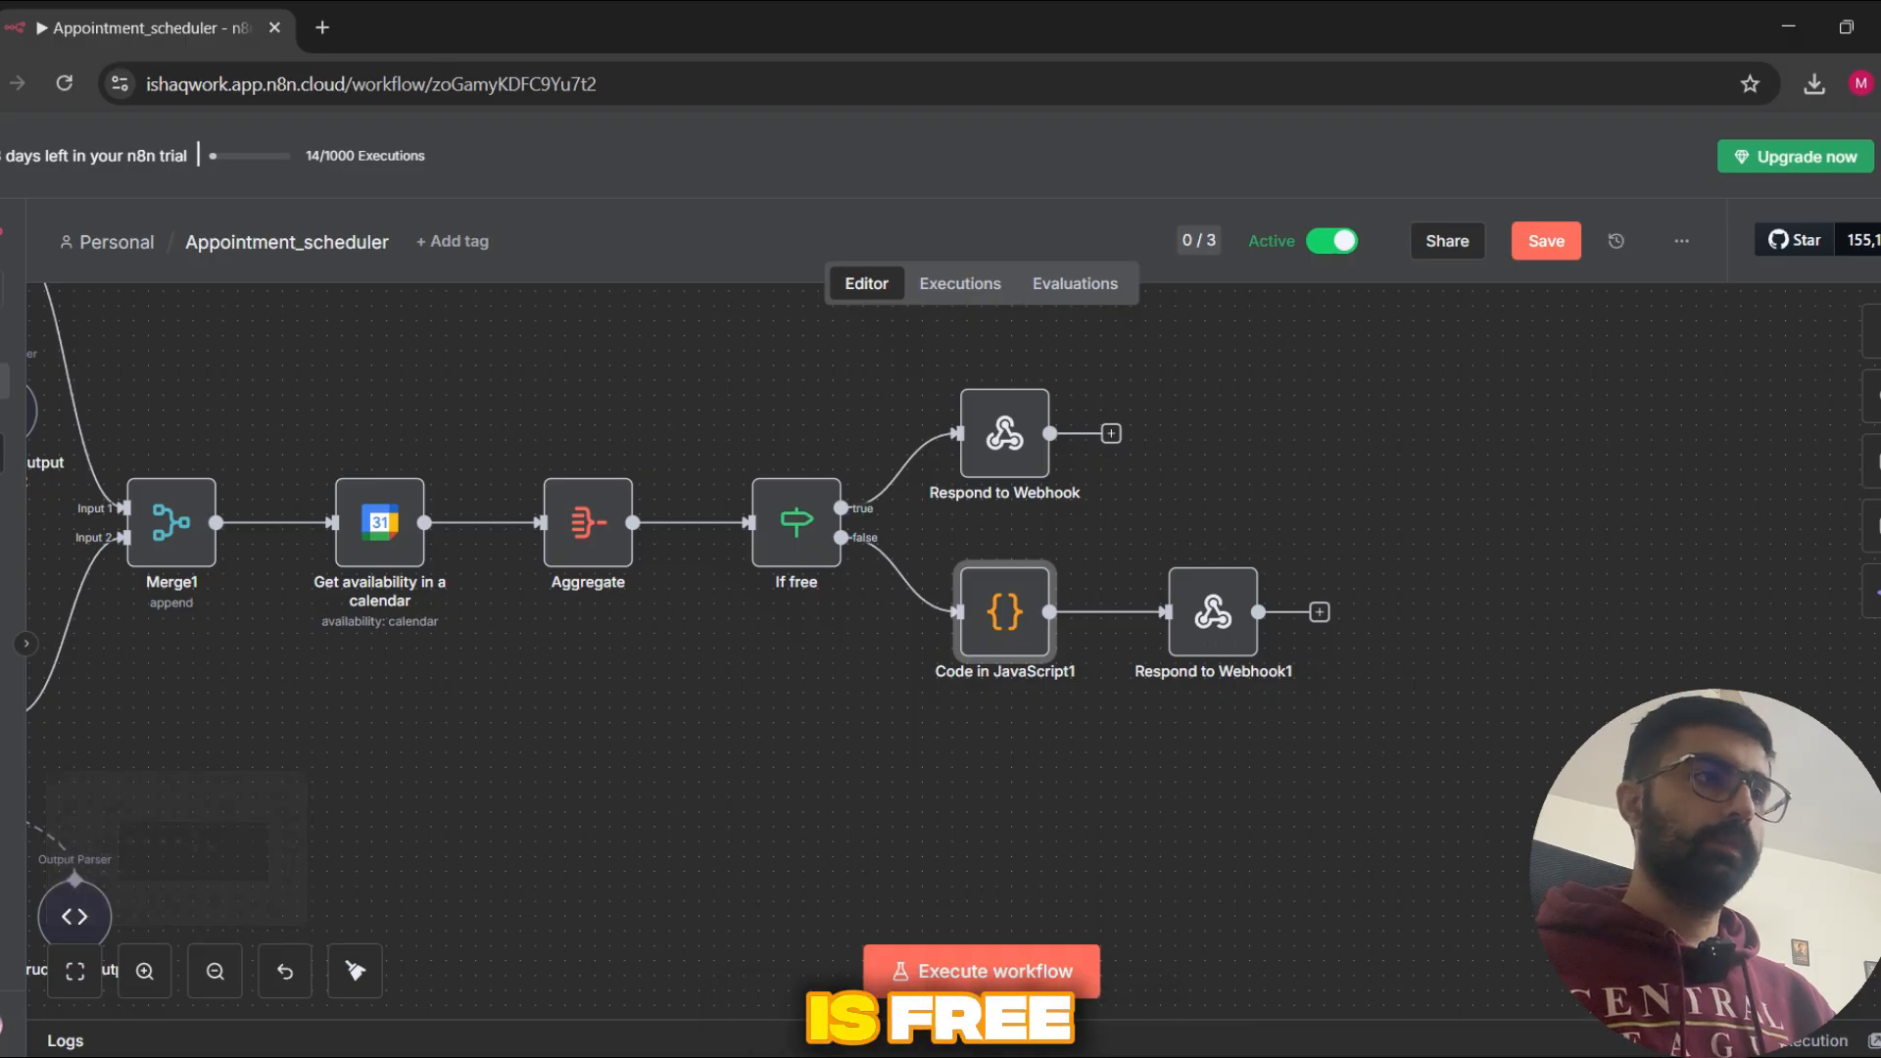
double_click(1227, 627)
key(Escape)
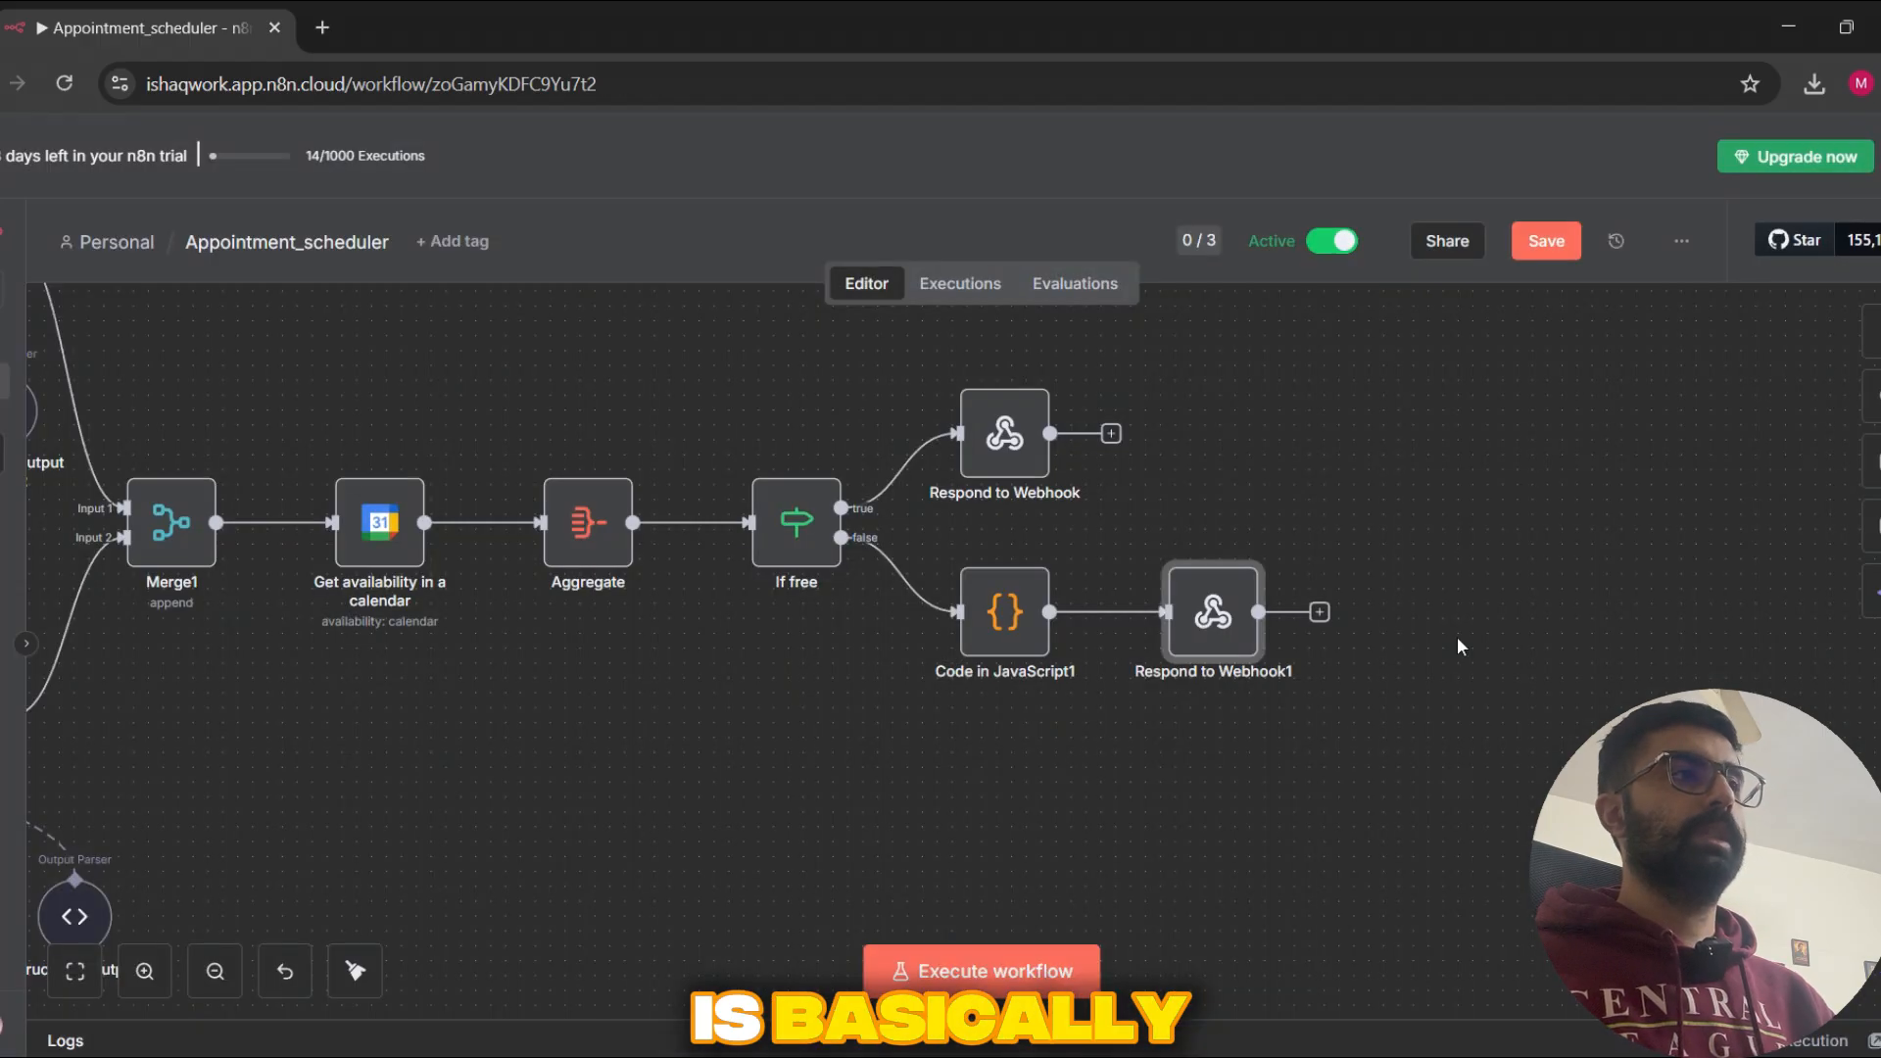
Step: Open the Respond to Webhook node on the If free node's true branch, read its JSON response body, and close it
scroll(1372, 608, up, 1)
click(1008, 490)
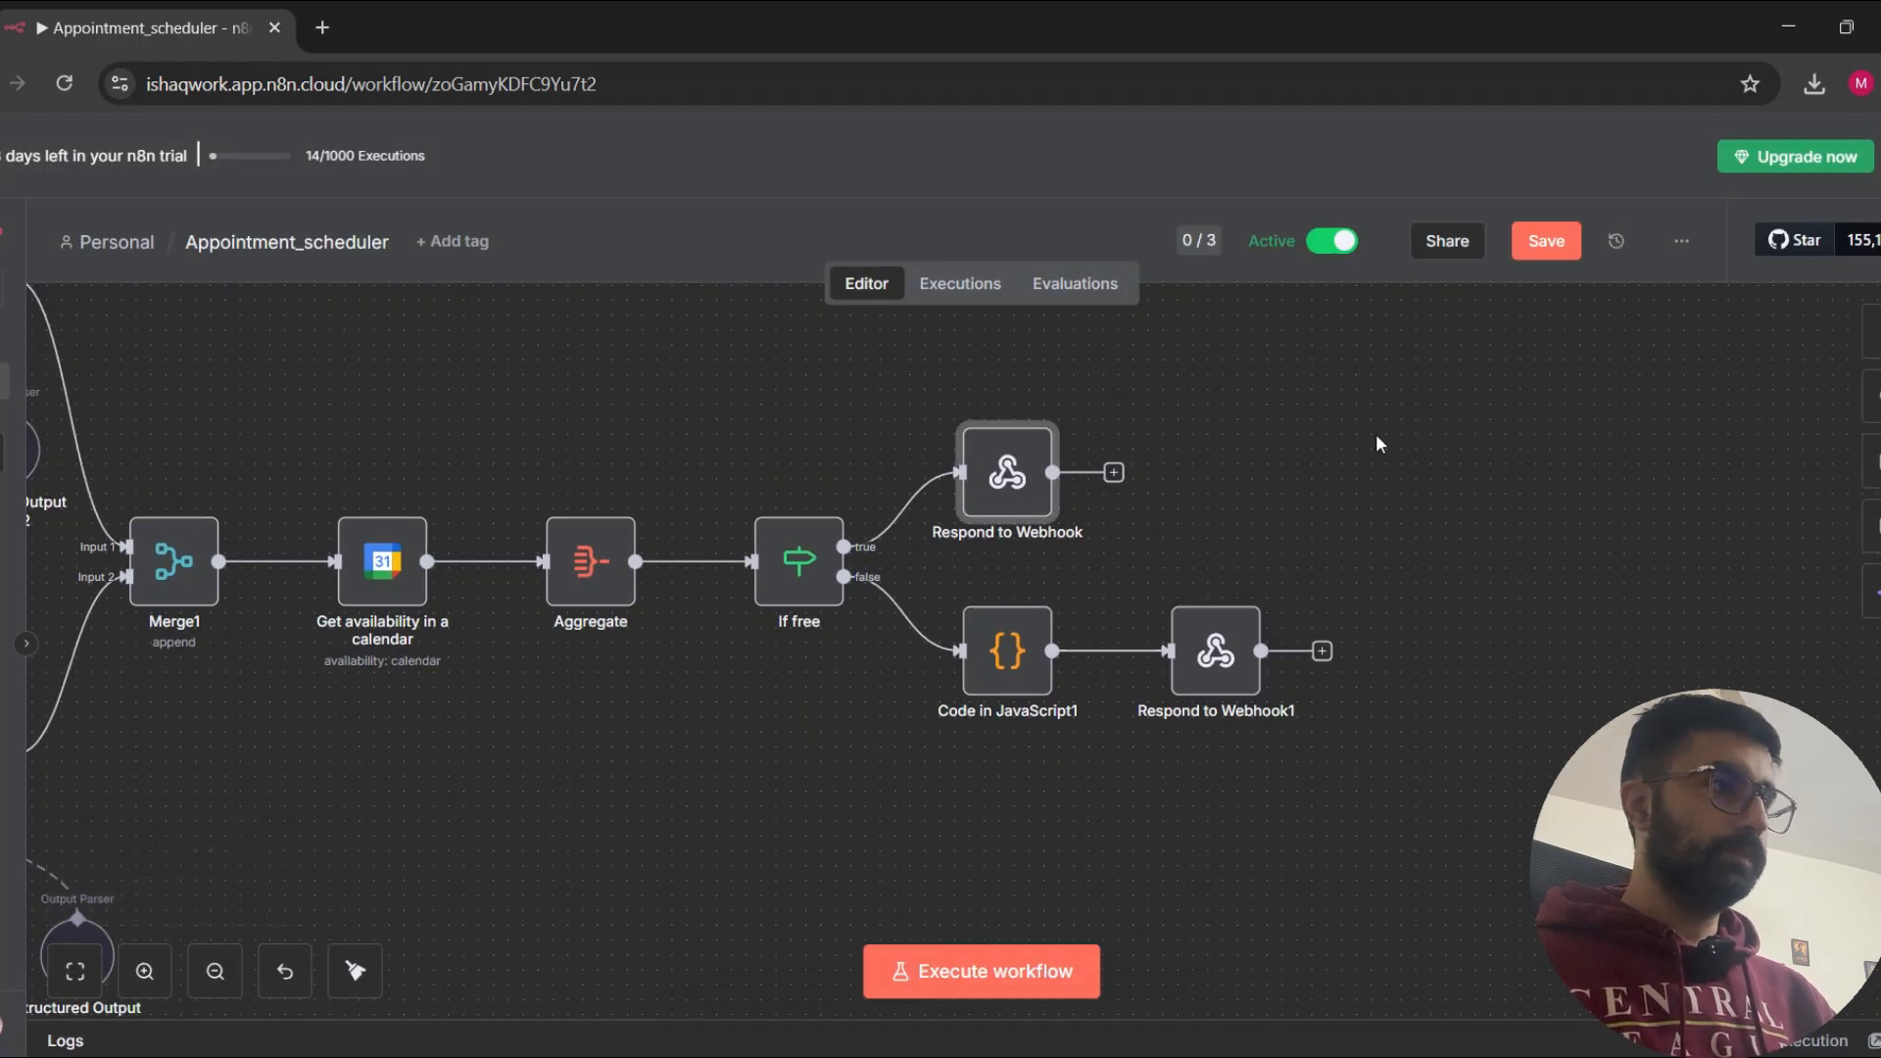
mouse_move(1010, 477)
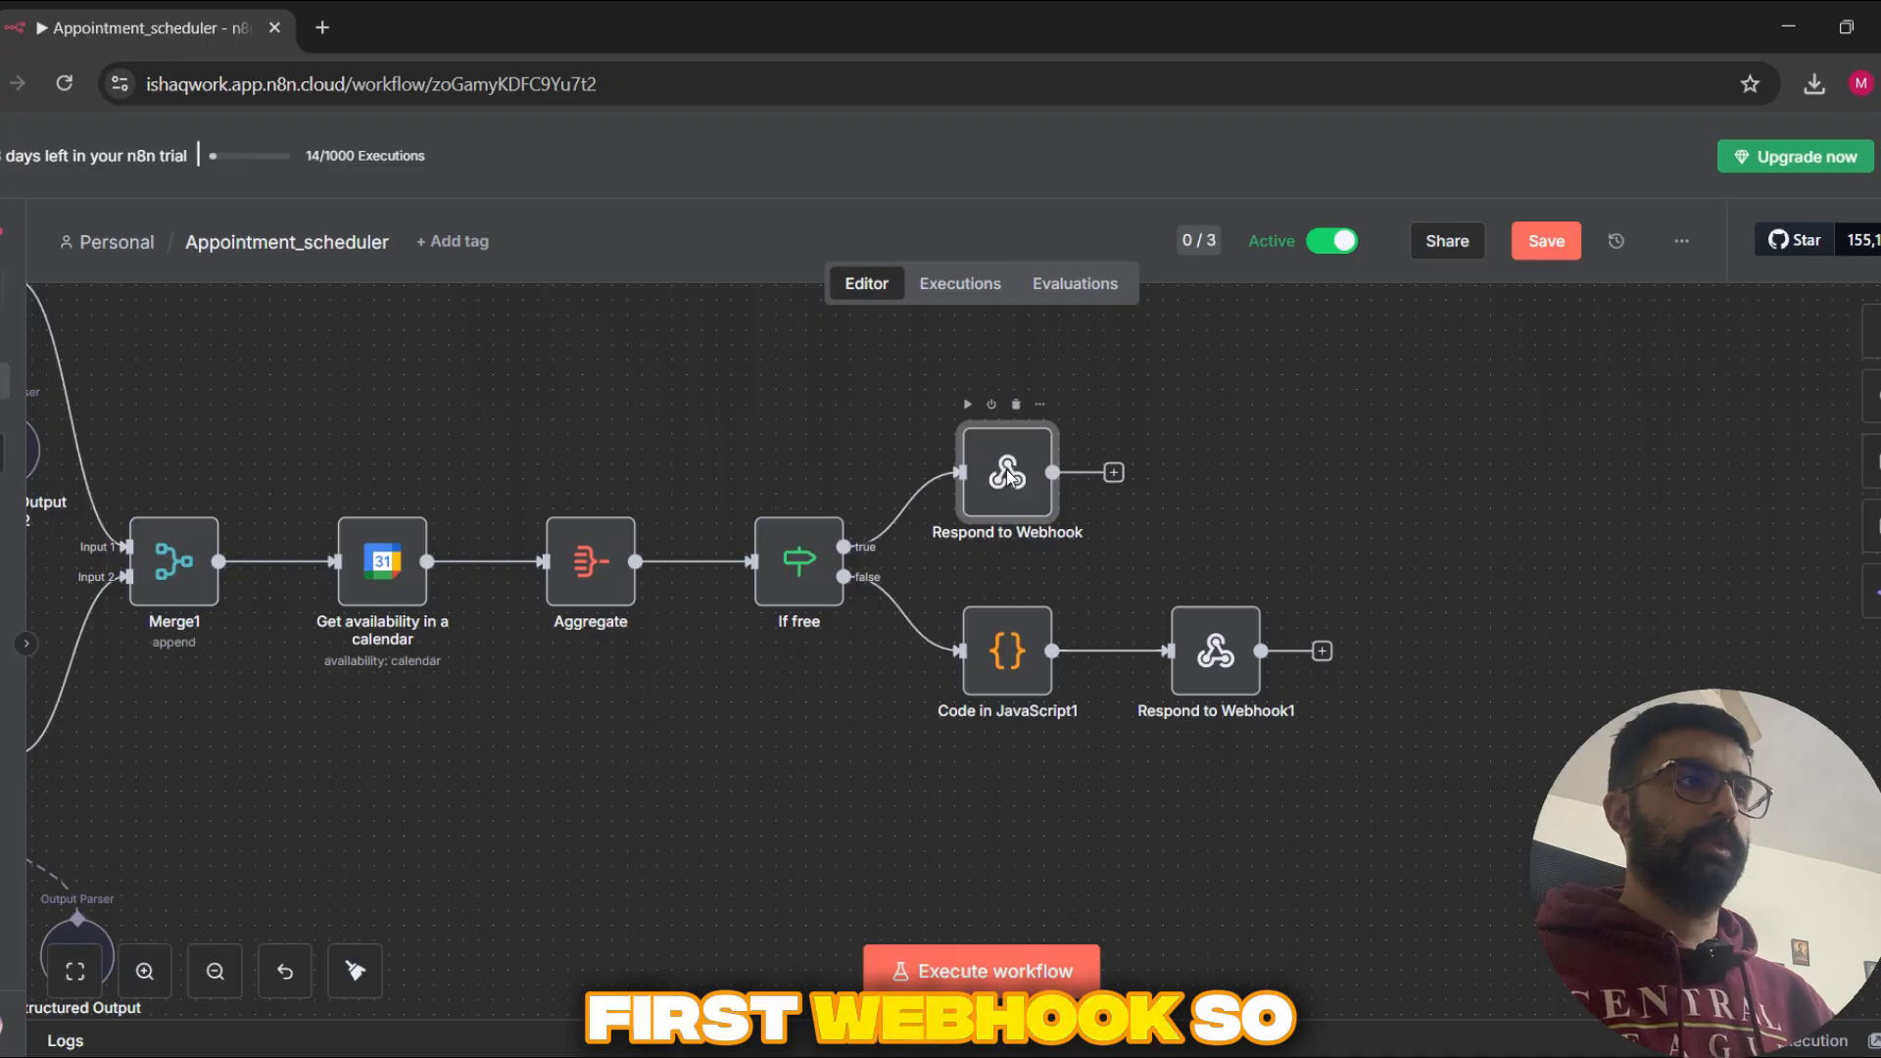
double_click(1010, 477)
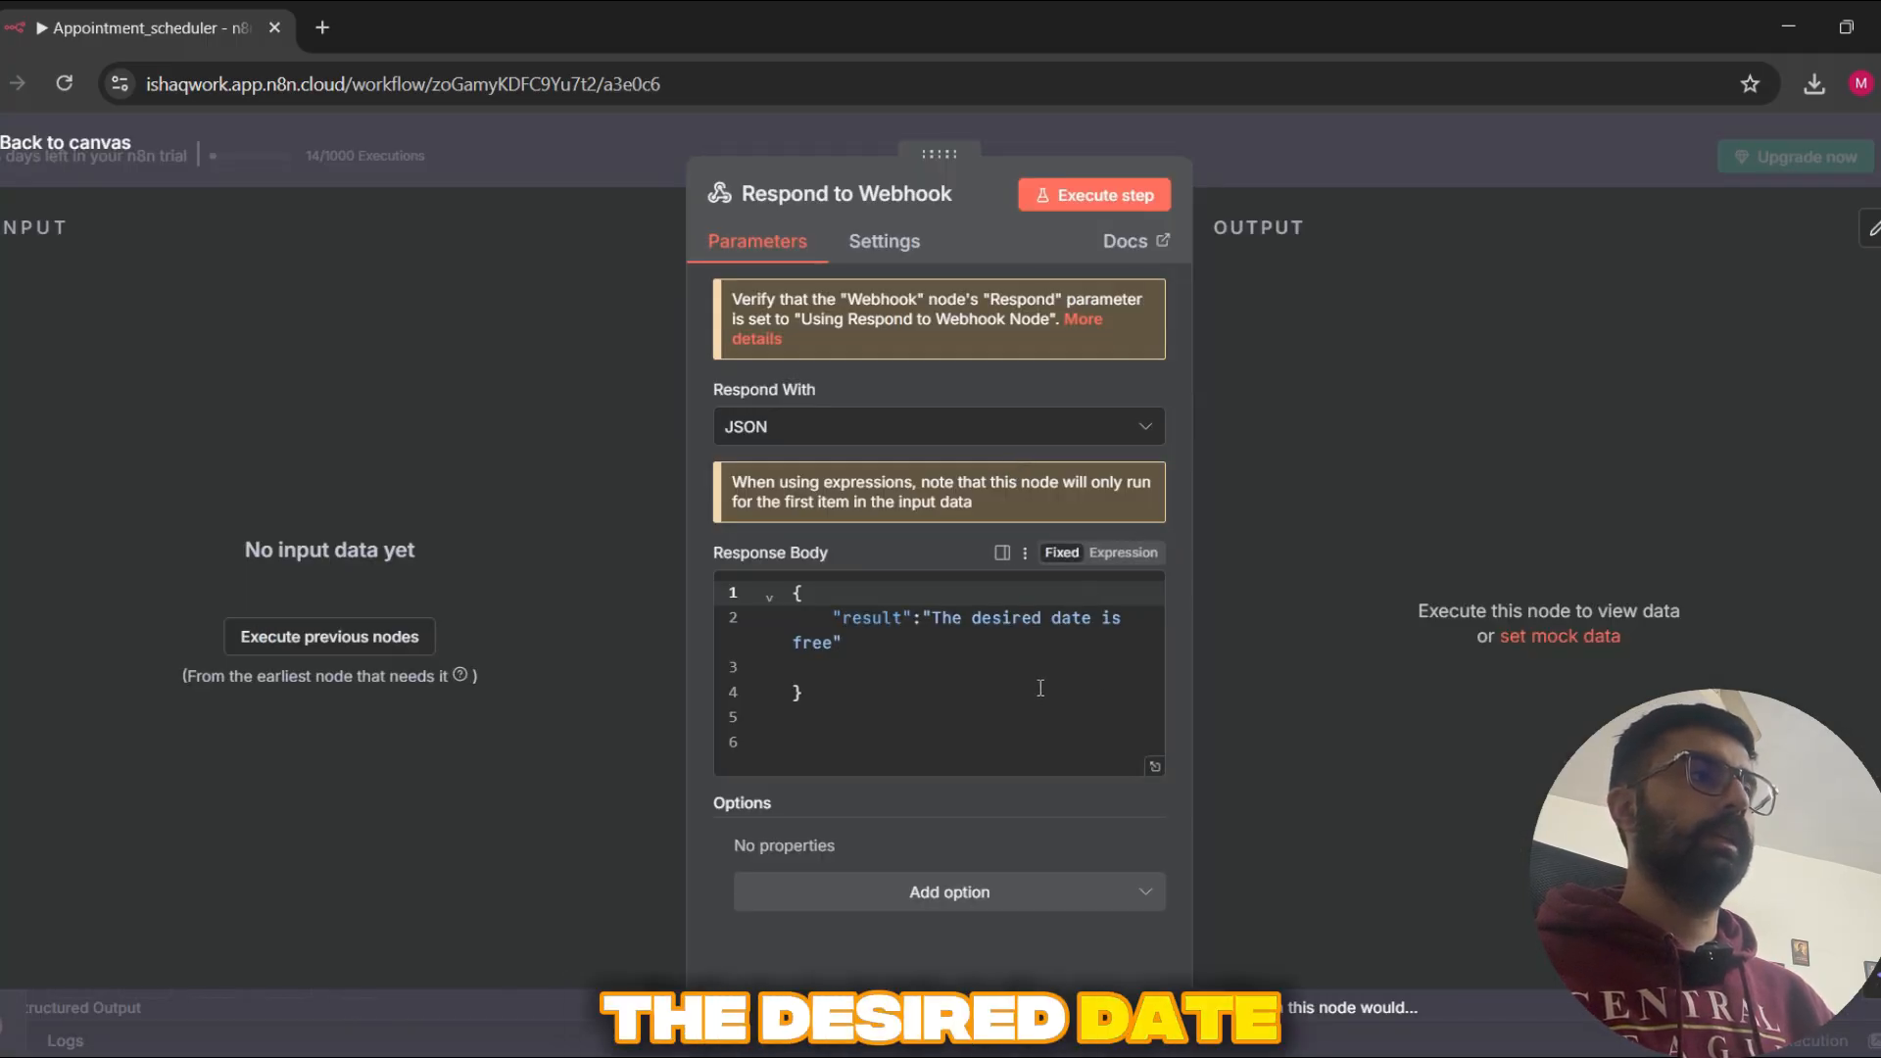
click(1527, 168)
scroll(1030, 508, left, 2)
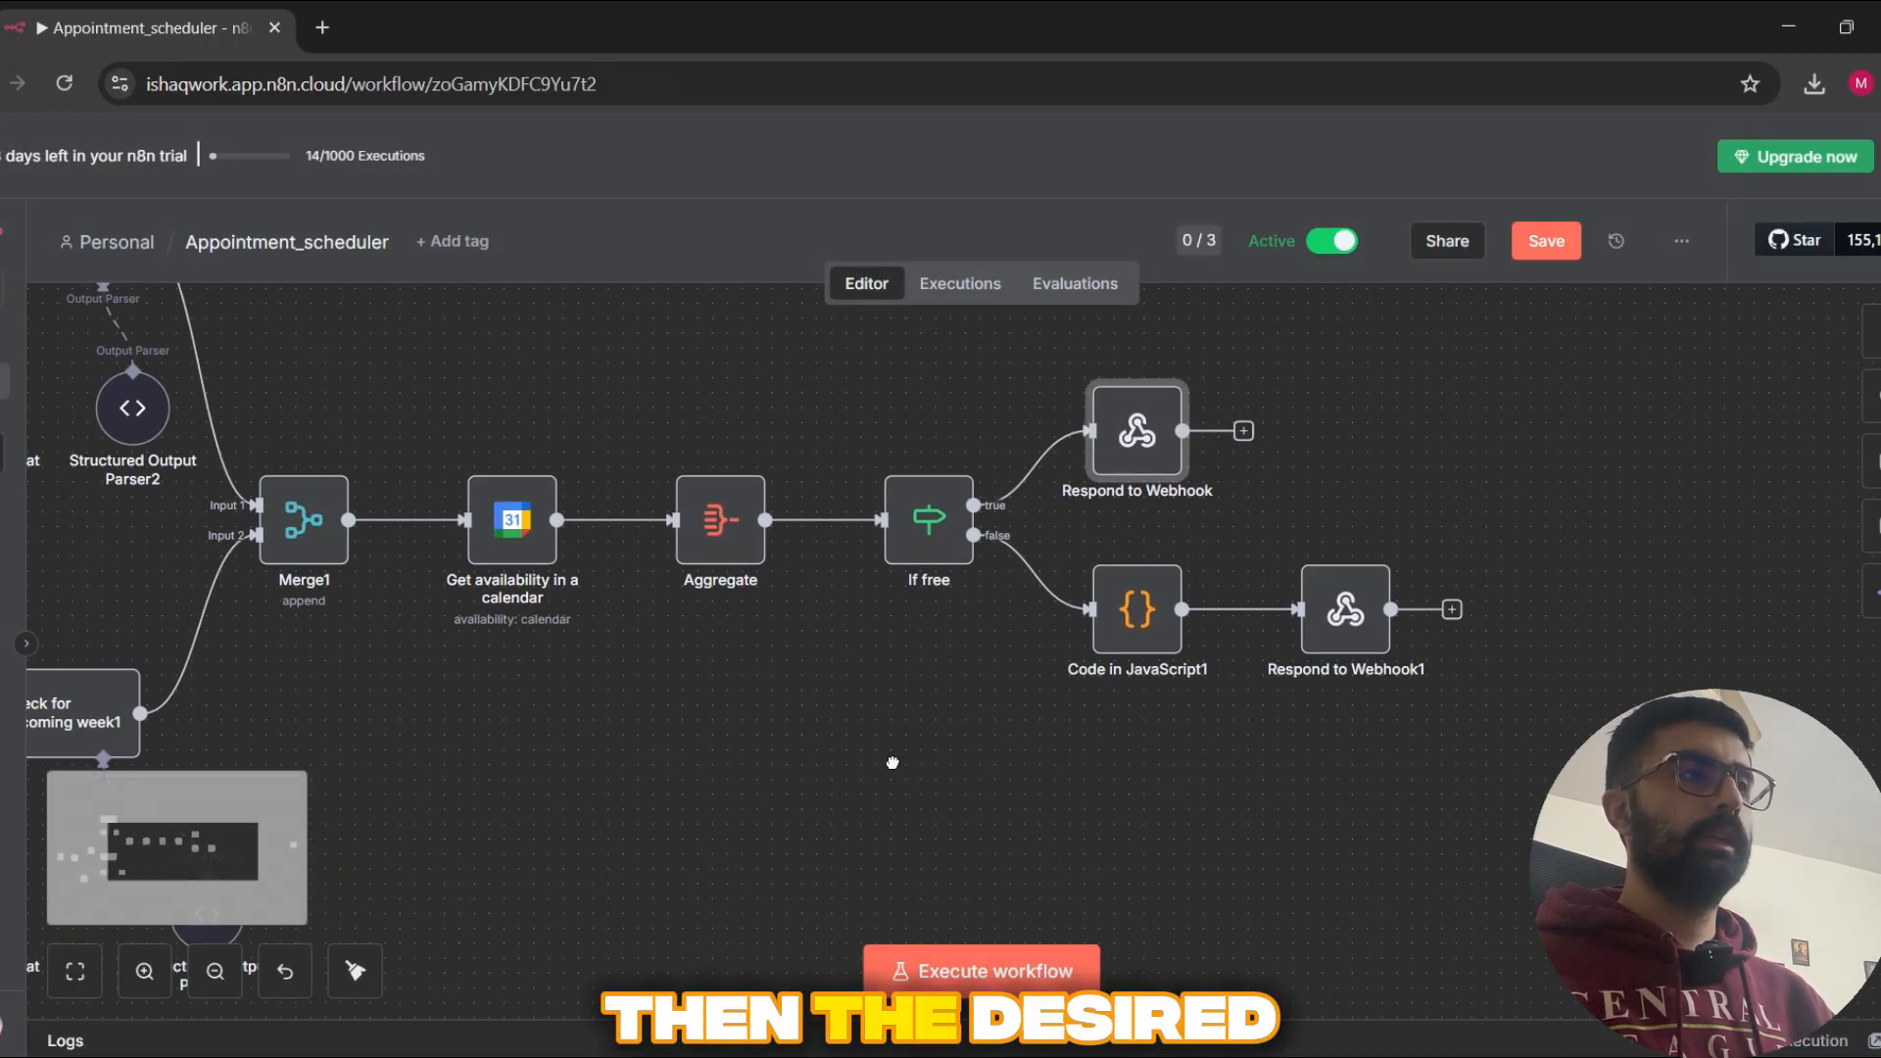
double_click(1138, 443)
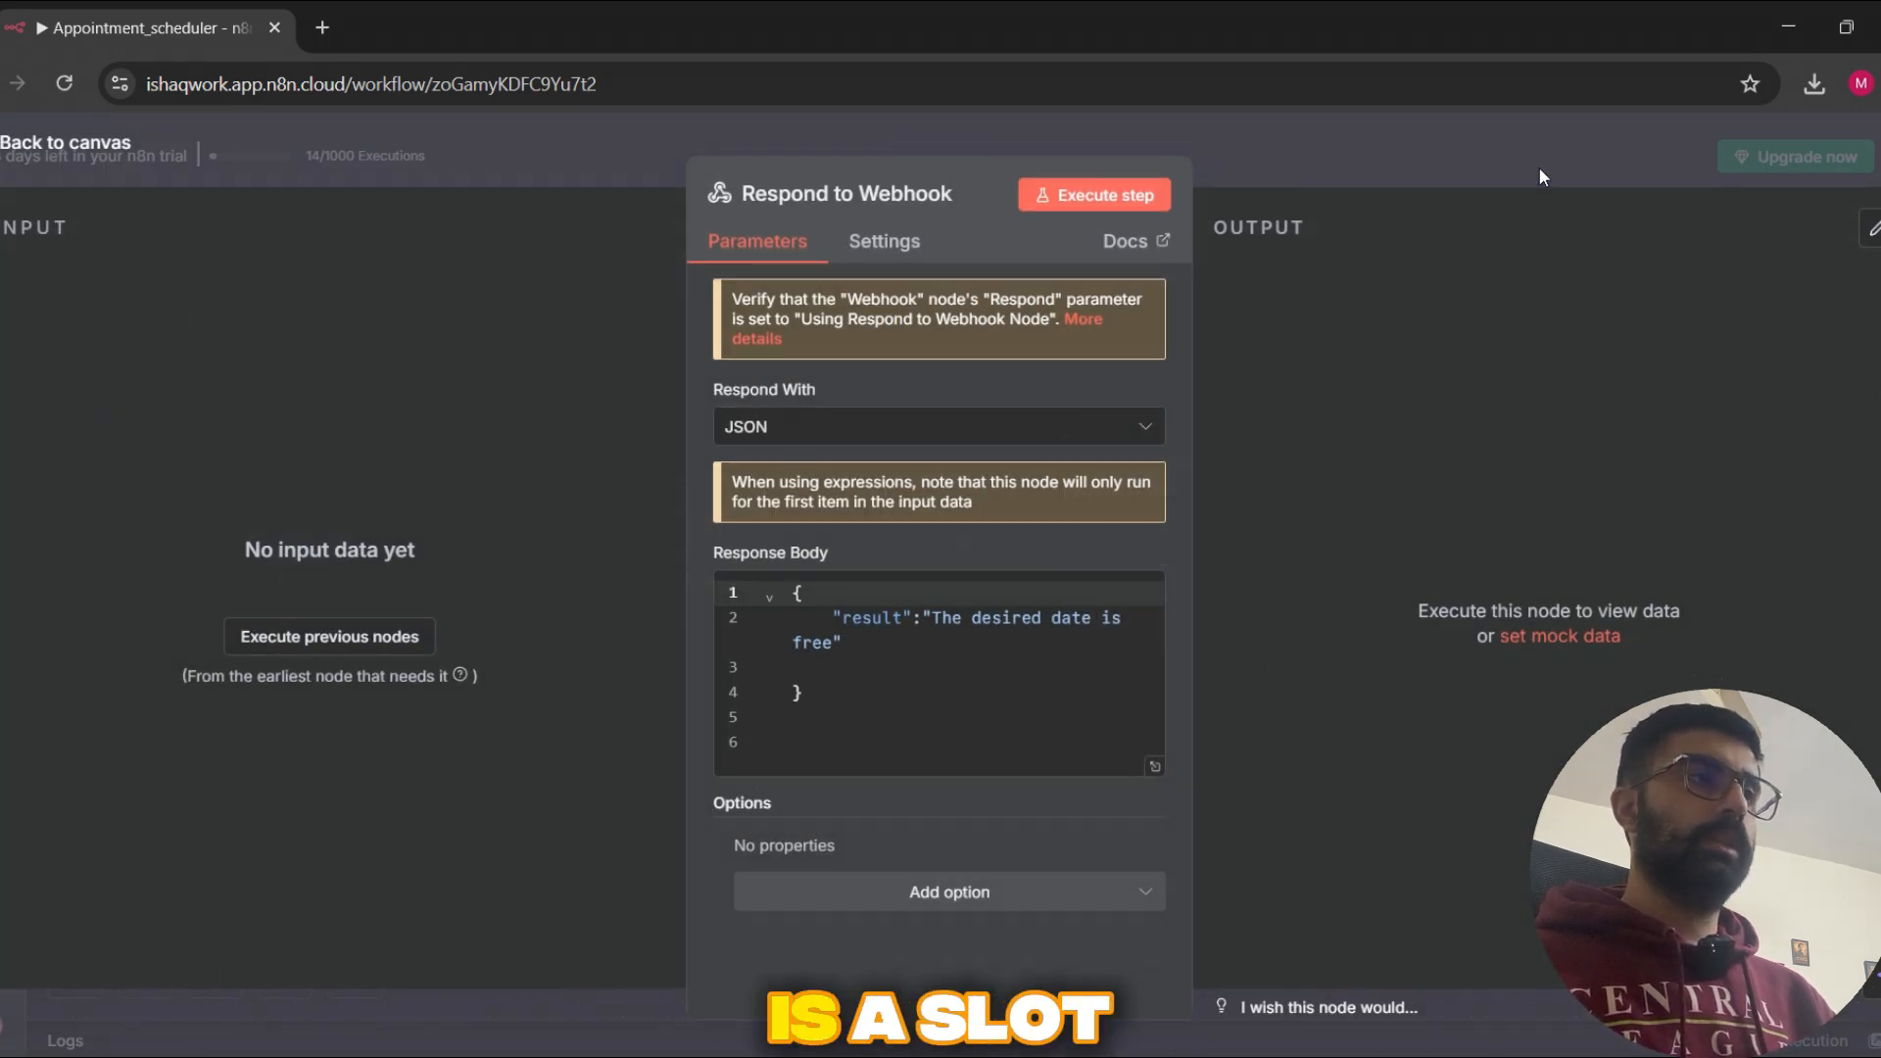
click(1541, 171)
Step: Review the whole workflow from the Webhook node through both availability branches to the response nodes, and check the November bookings in Google Calendar
scroll(966, 648, right, 2)
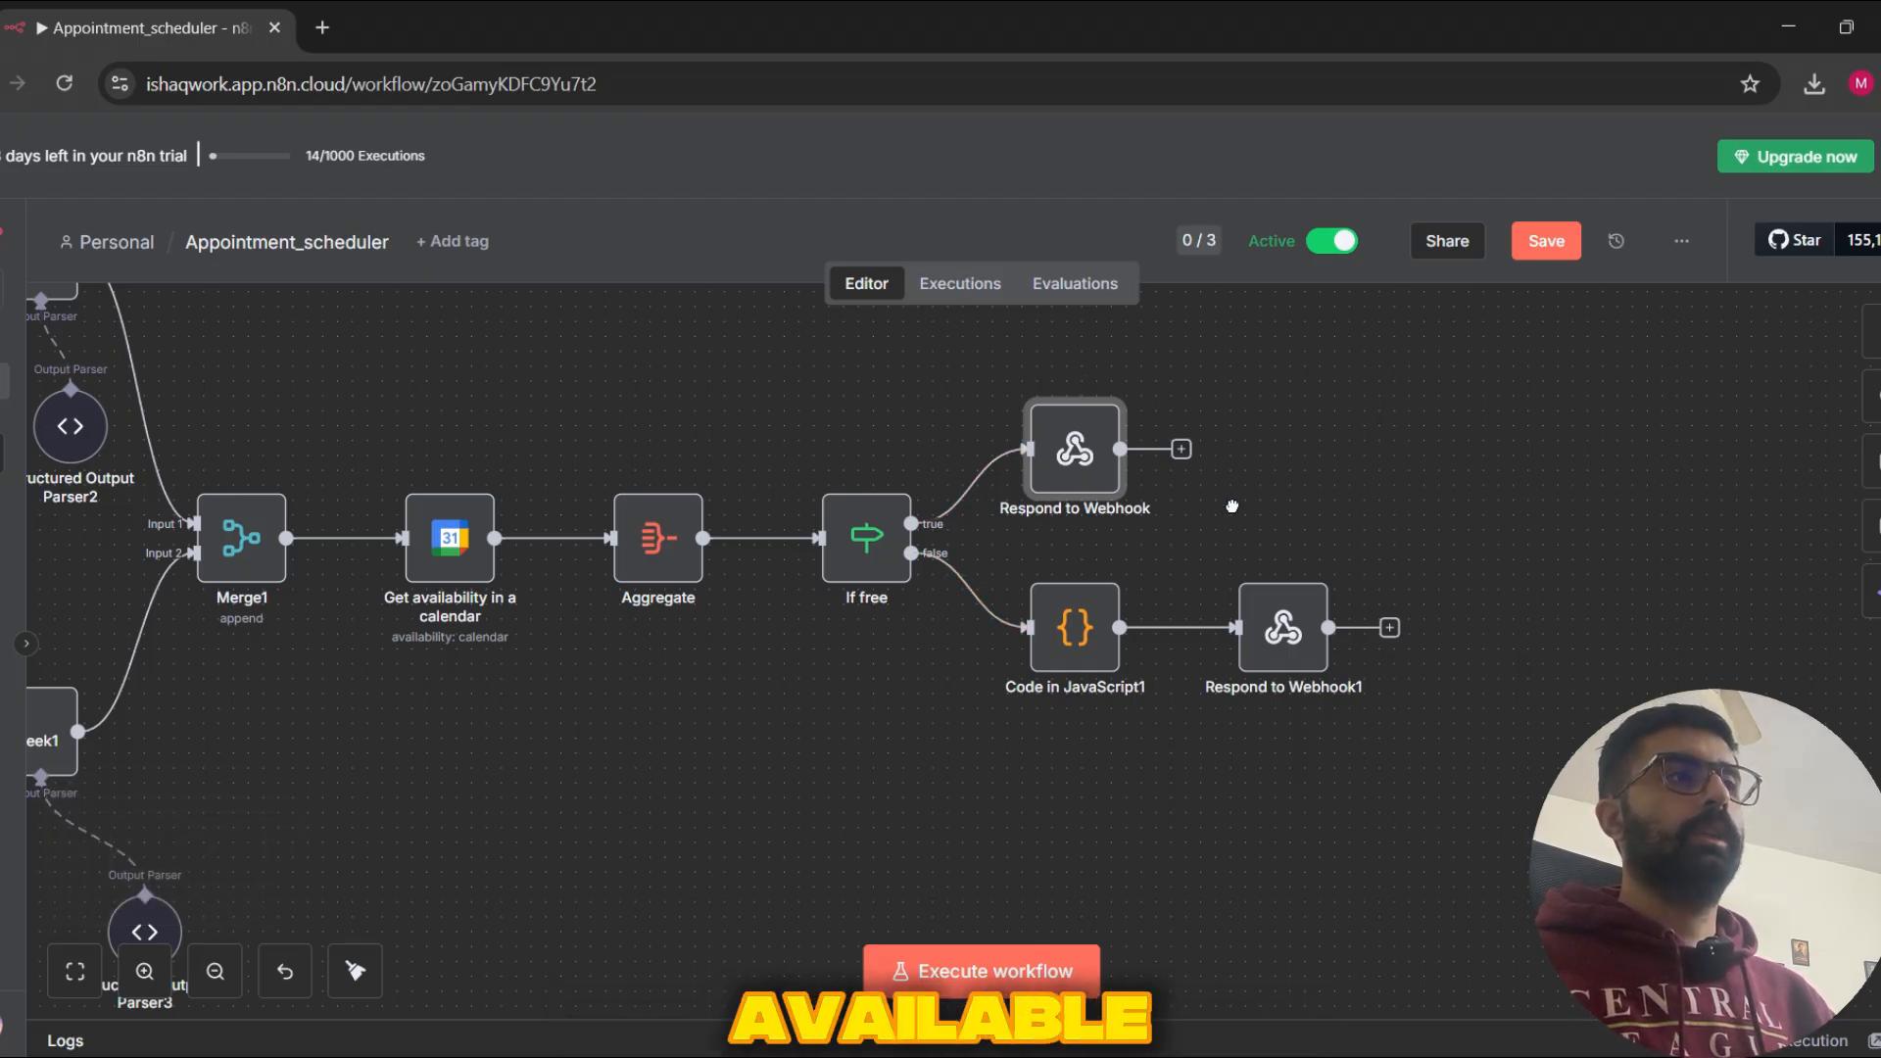
scroll(1233, 485, down, 1)
scroll(1240, 473, right, 2)
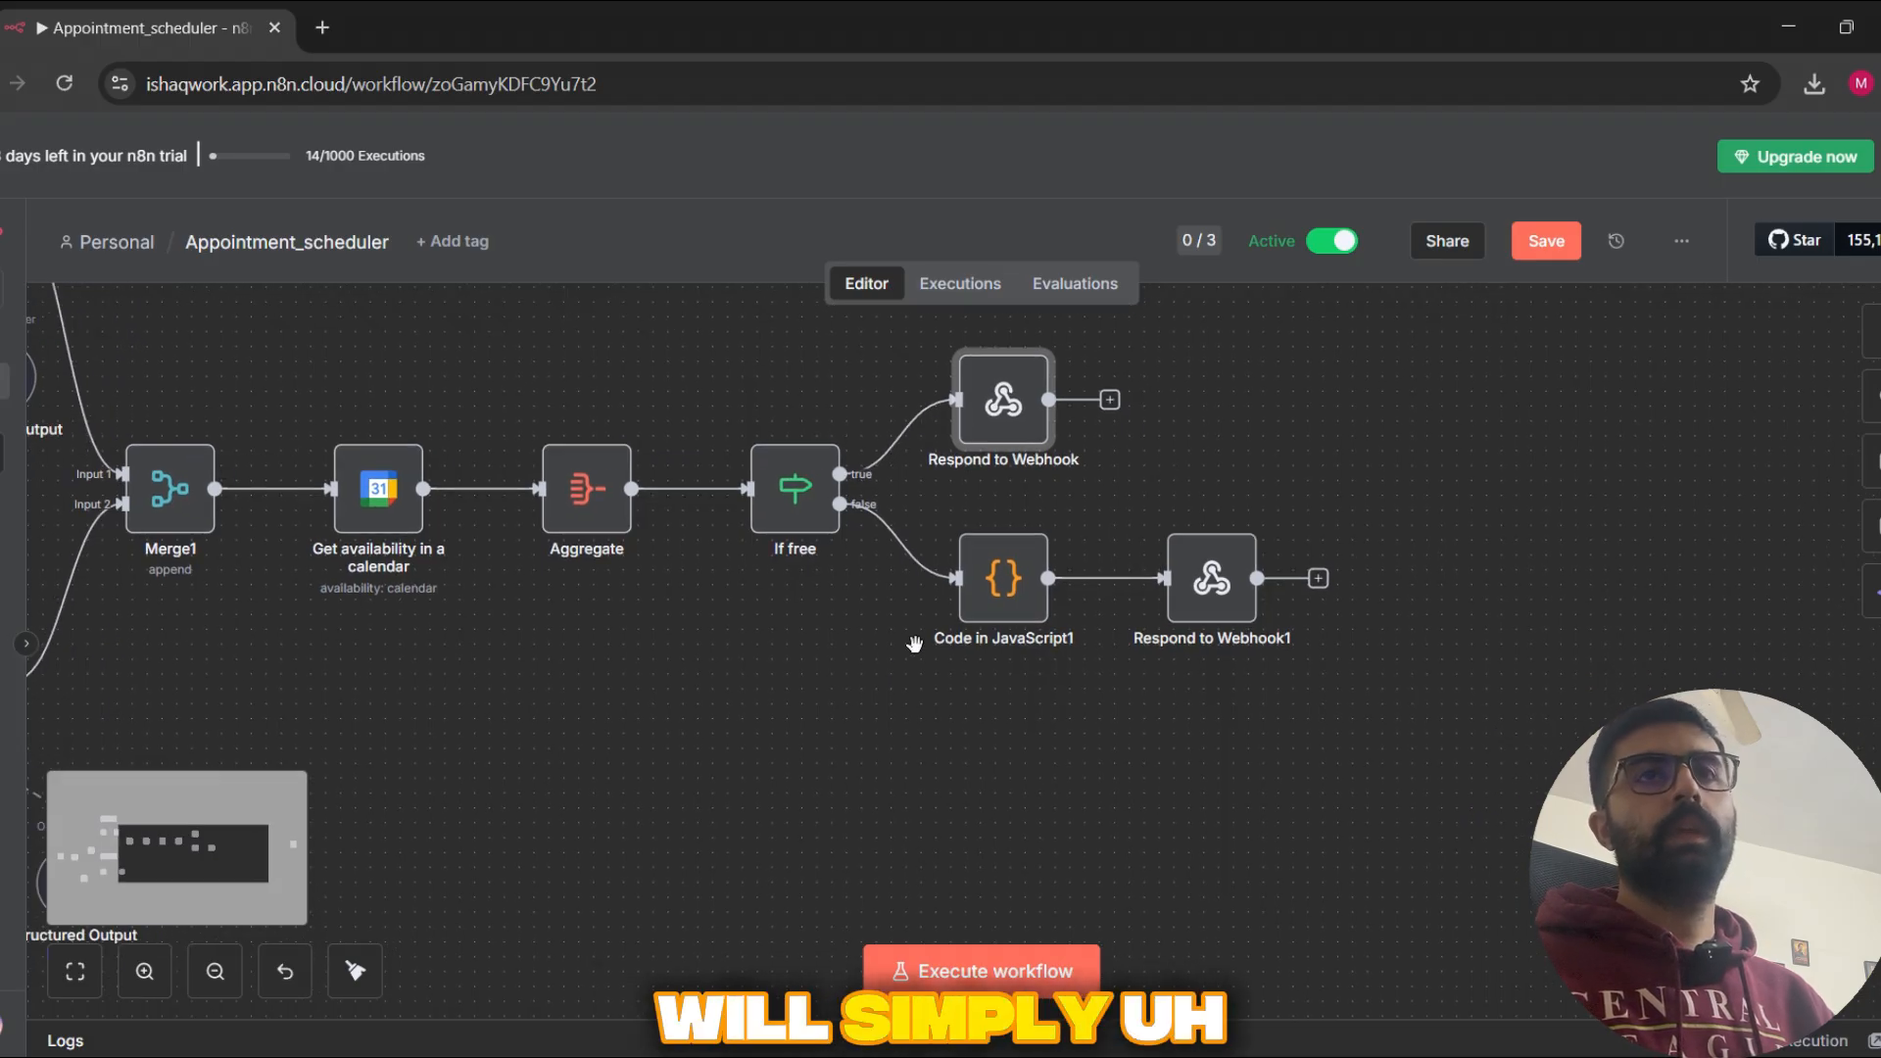
scroll(902, 731, right, 1)
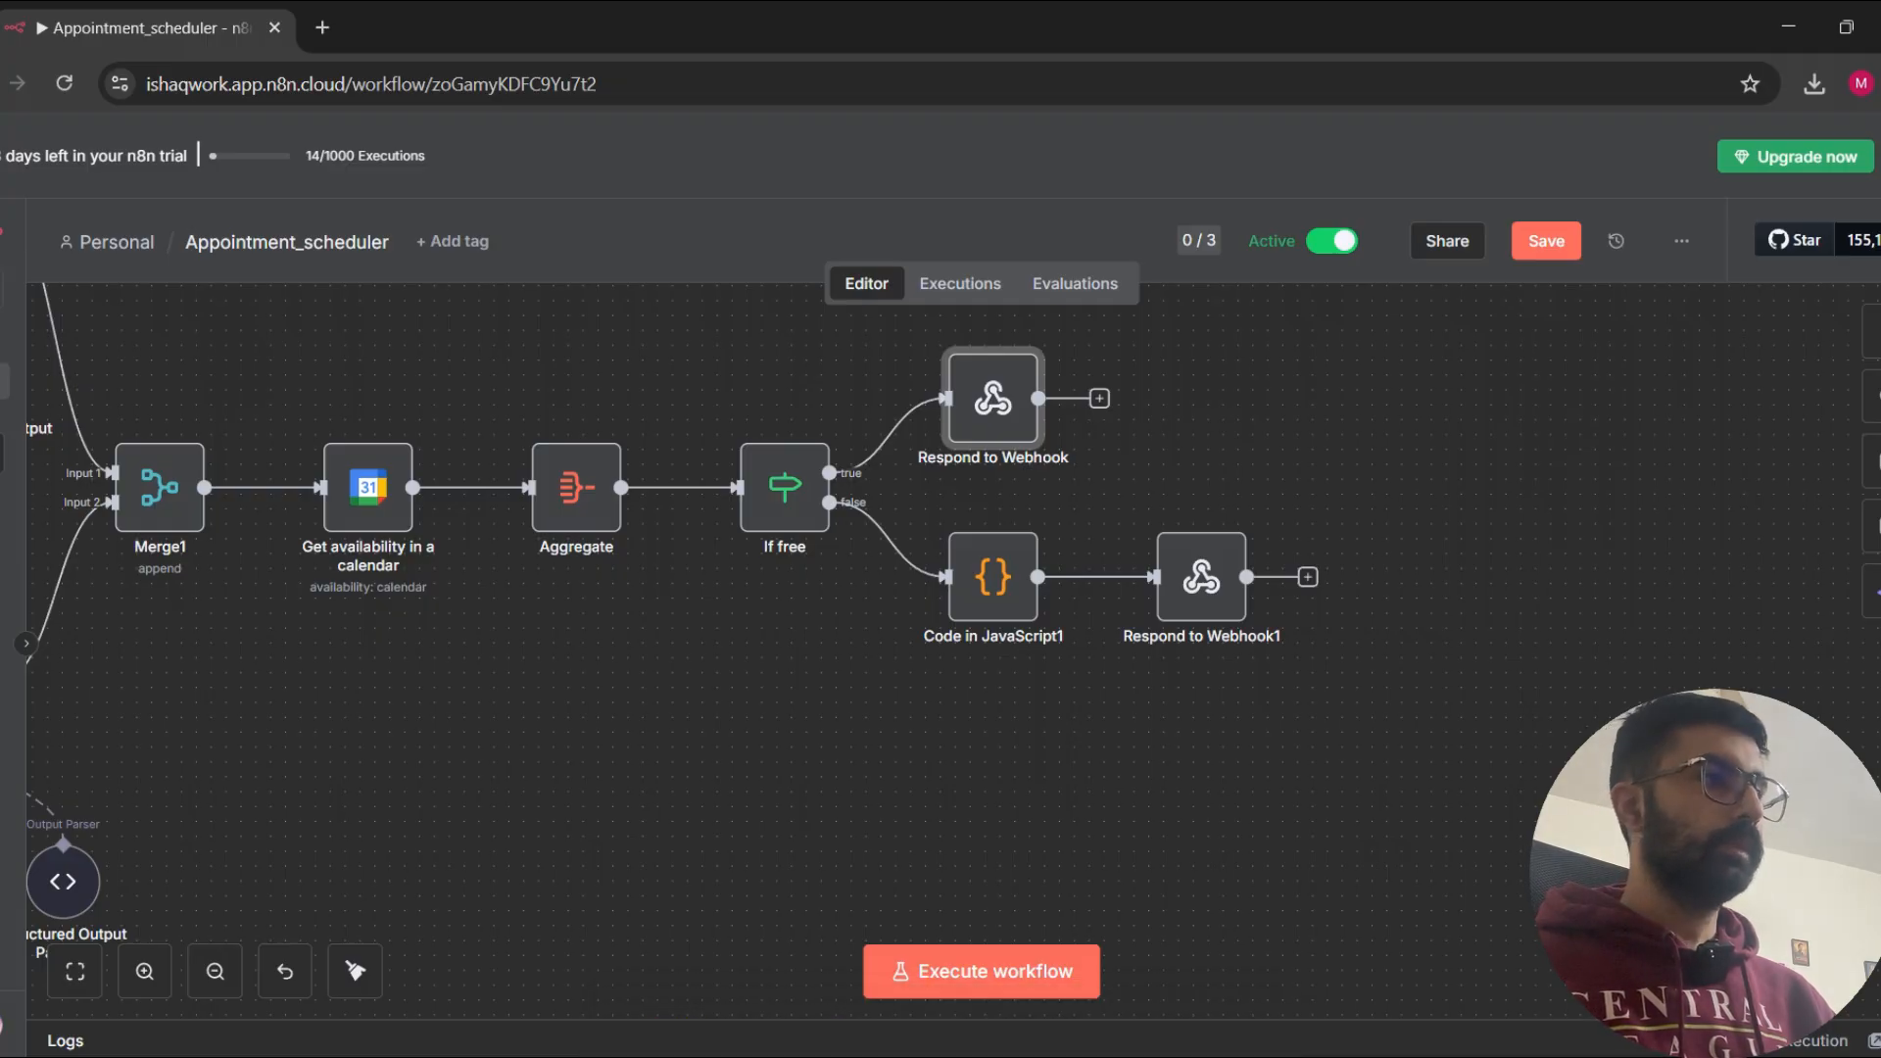
scroll(690, 843, down, 3)
drag(690, 843, 1555, 743)
drag(659, 462, 525, 450)
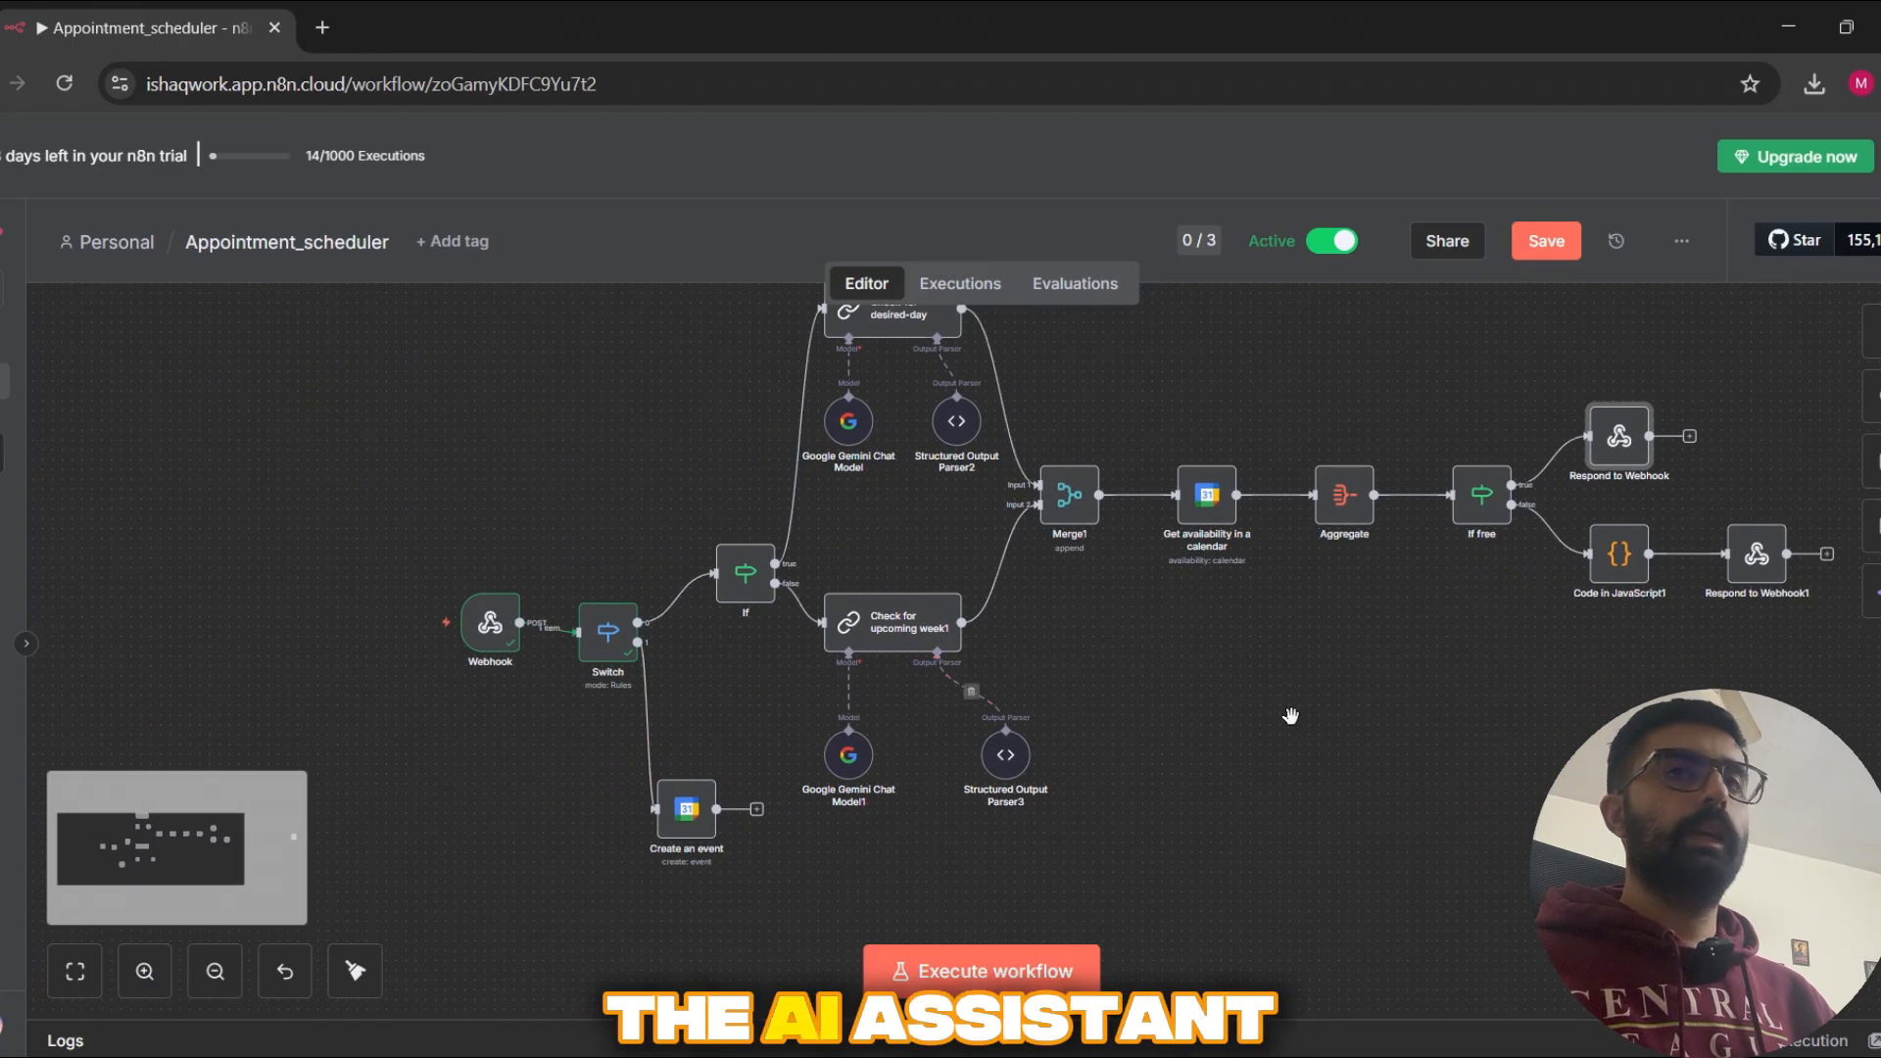
drag(1290, 712, 1243, 707)
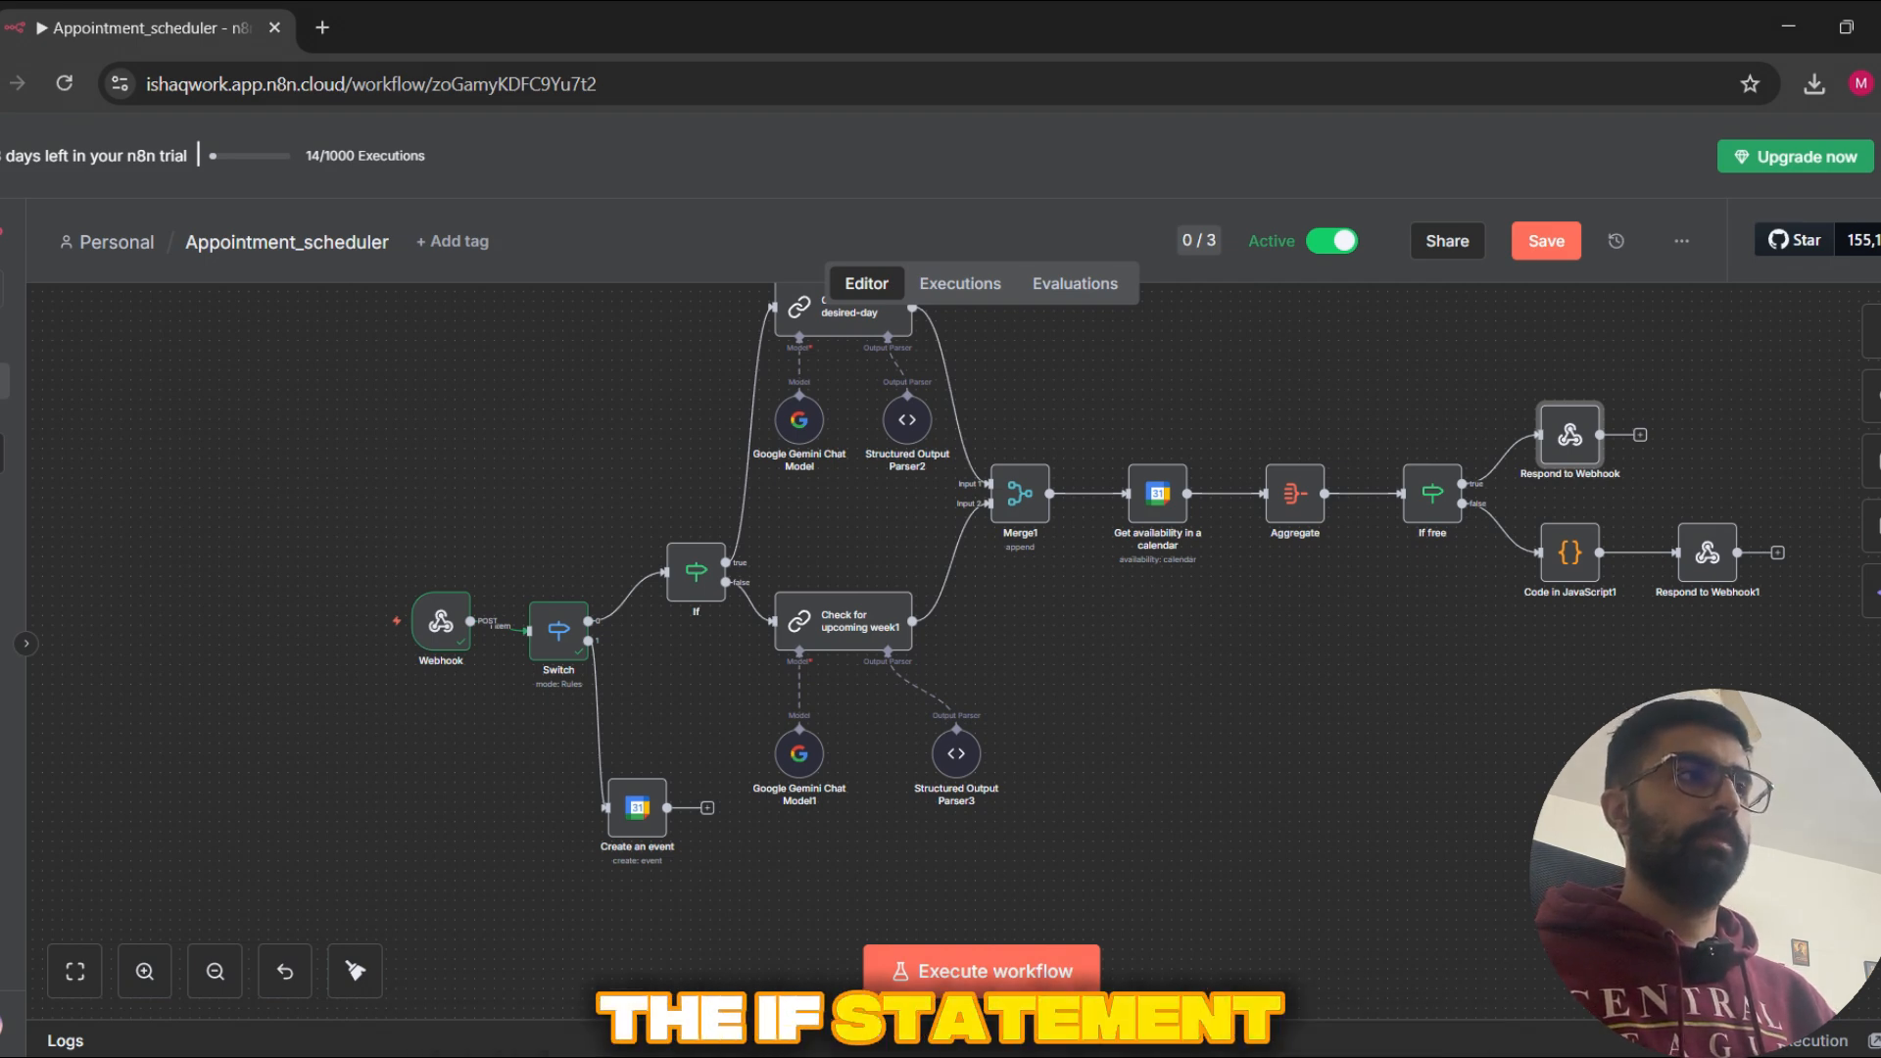
scroll(1266, 680, up, 1)
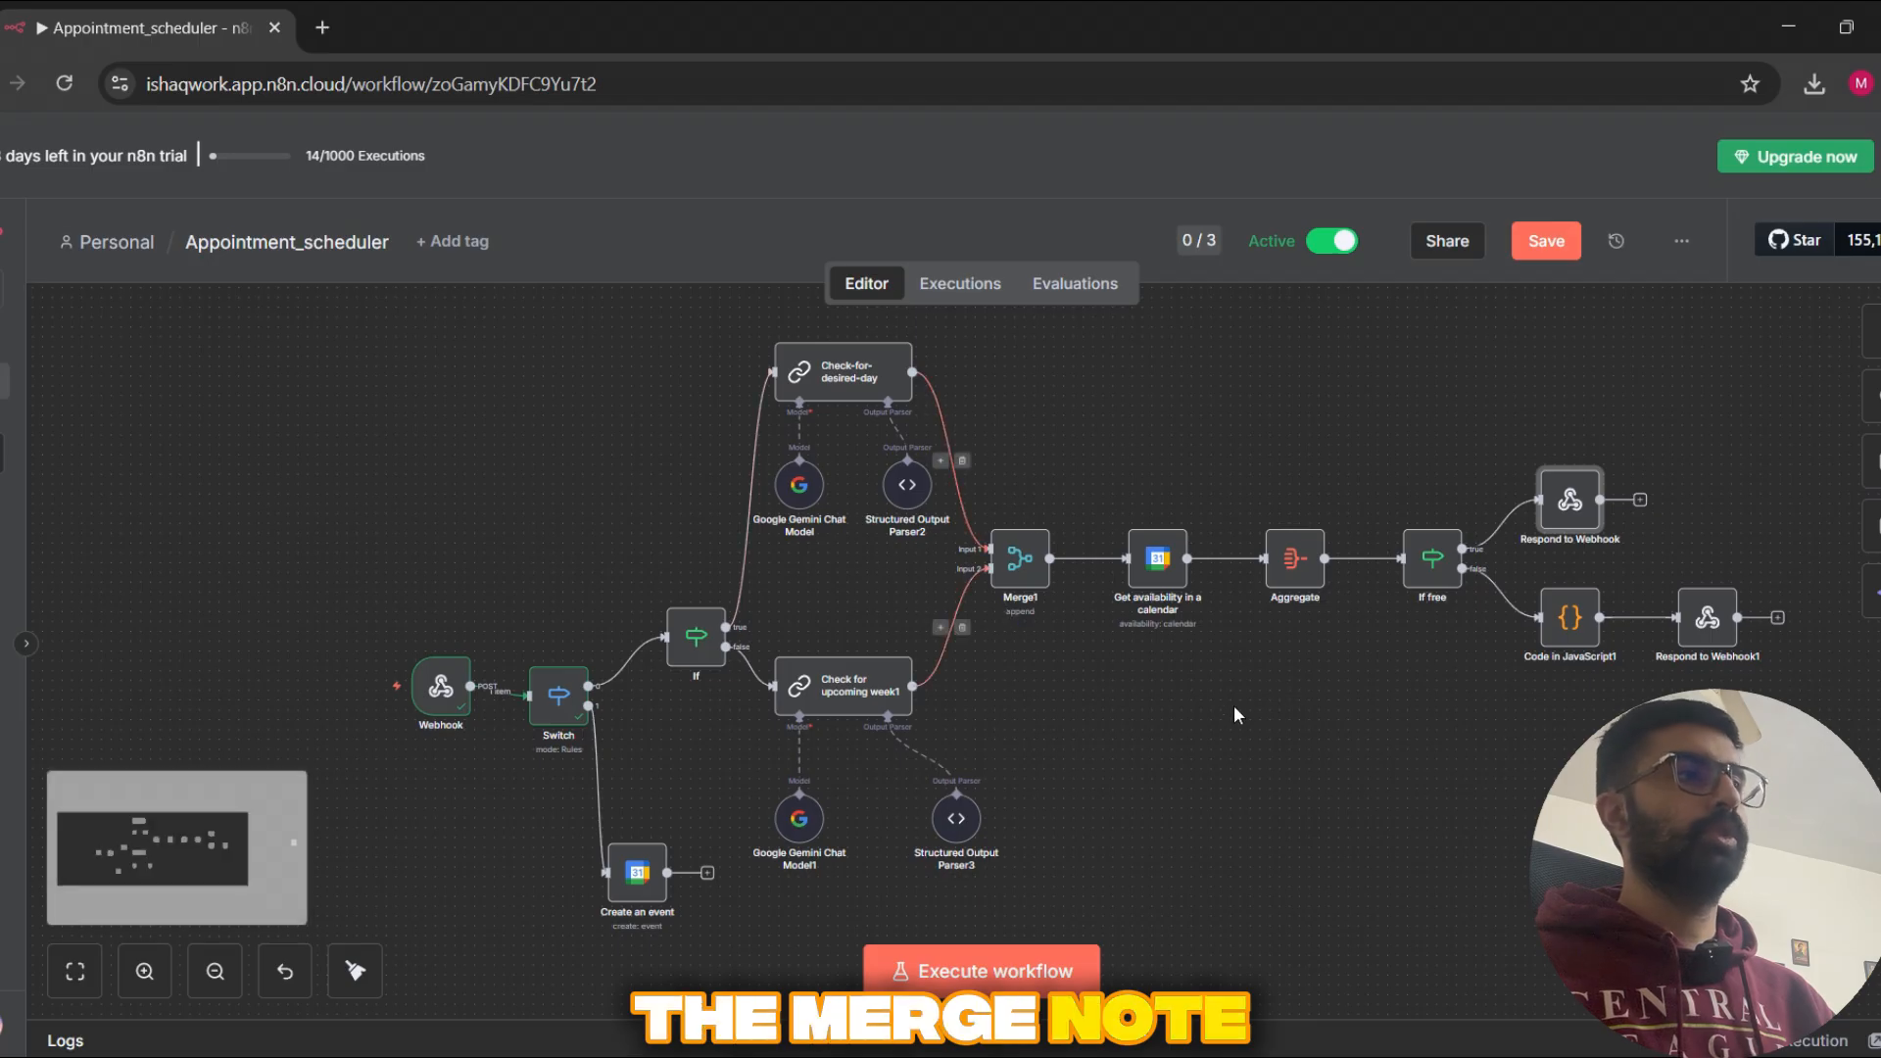
drag(1323, 688, 1123, 657)
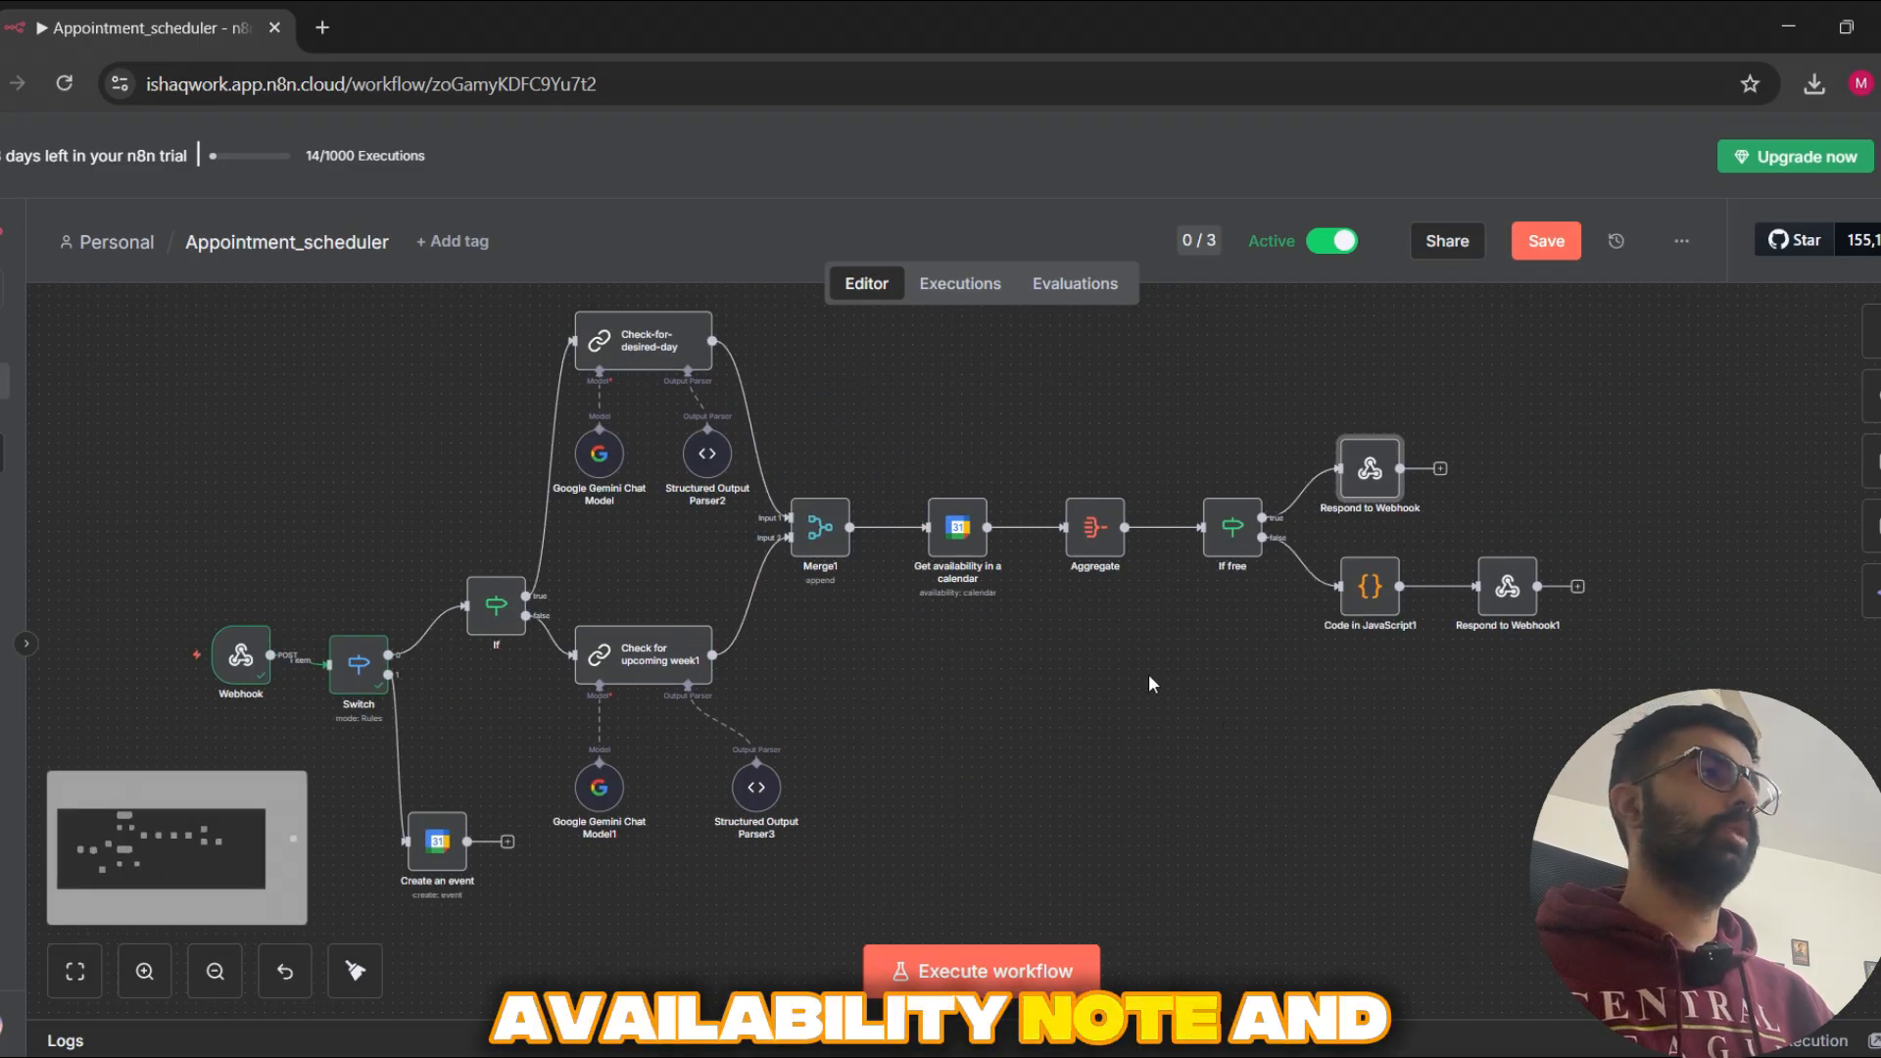
scroll(1149, 674, up, 1)
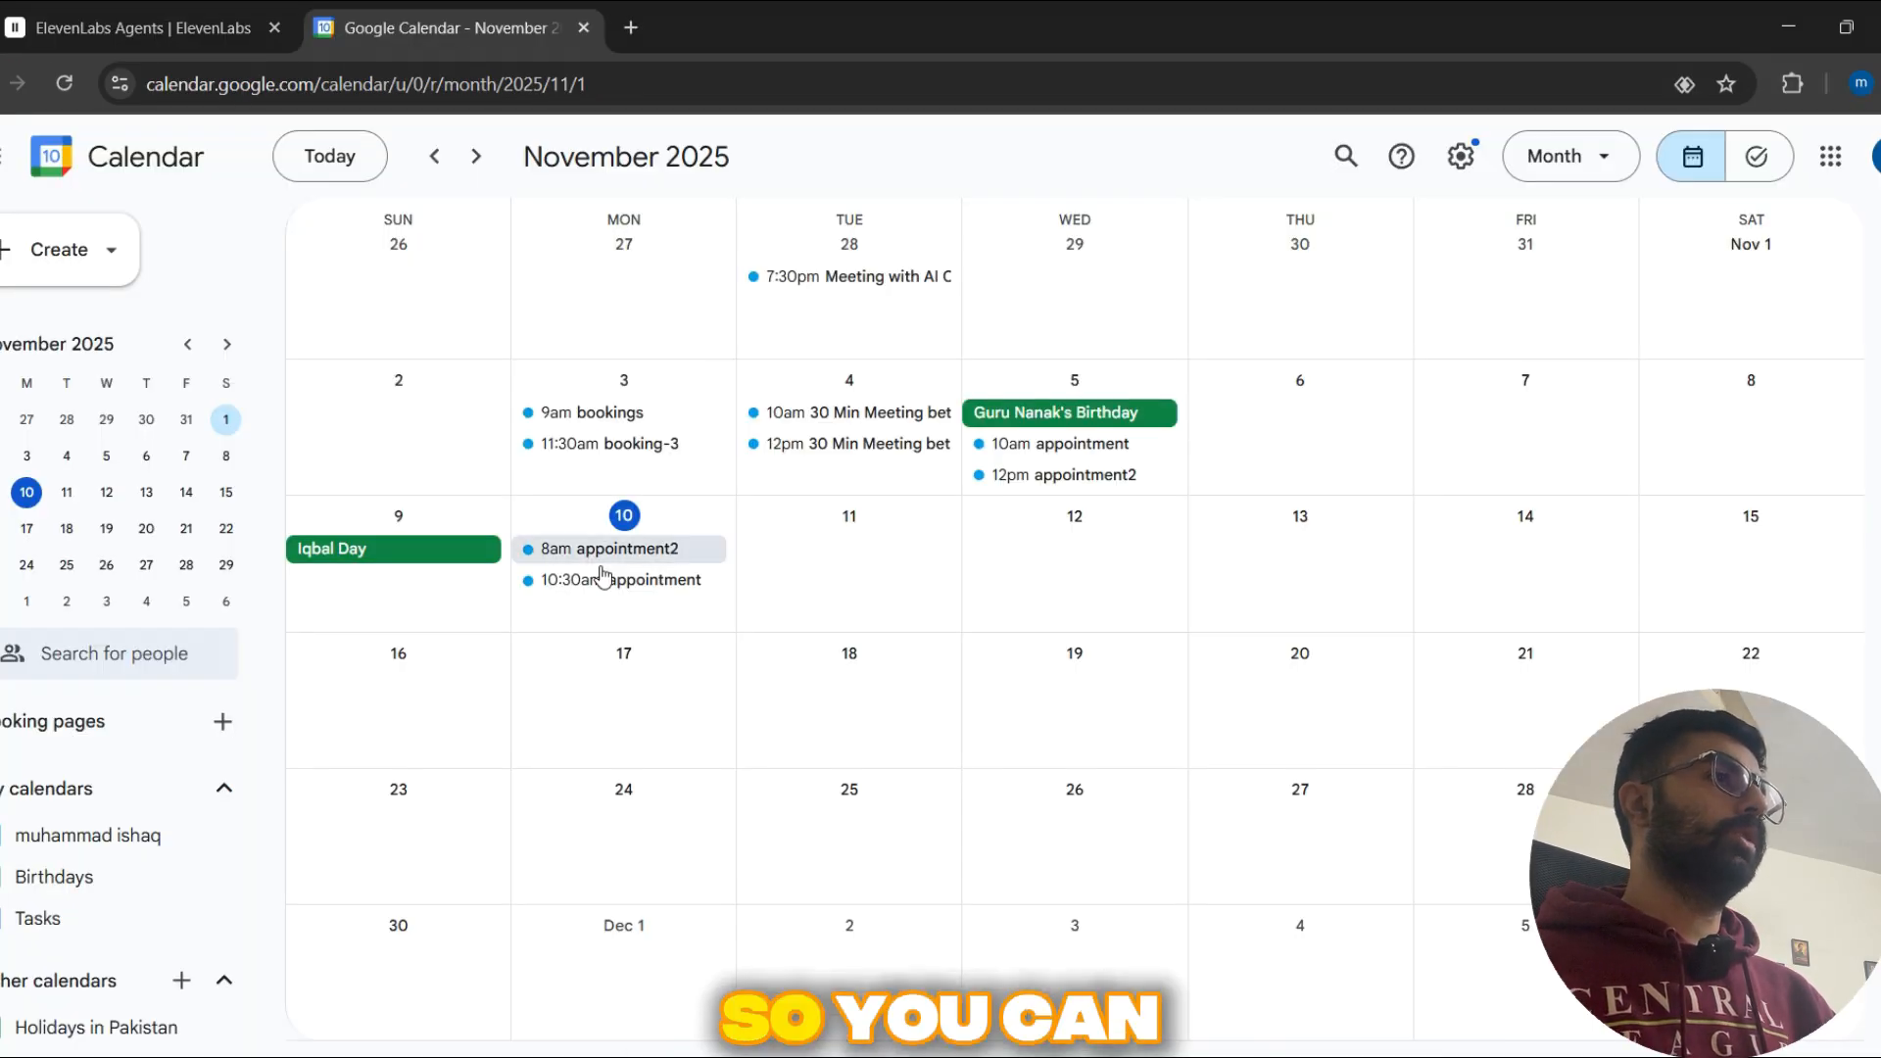
scroll(651, 588, up, 1)
scroll(651, 588, down, 1)
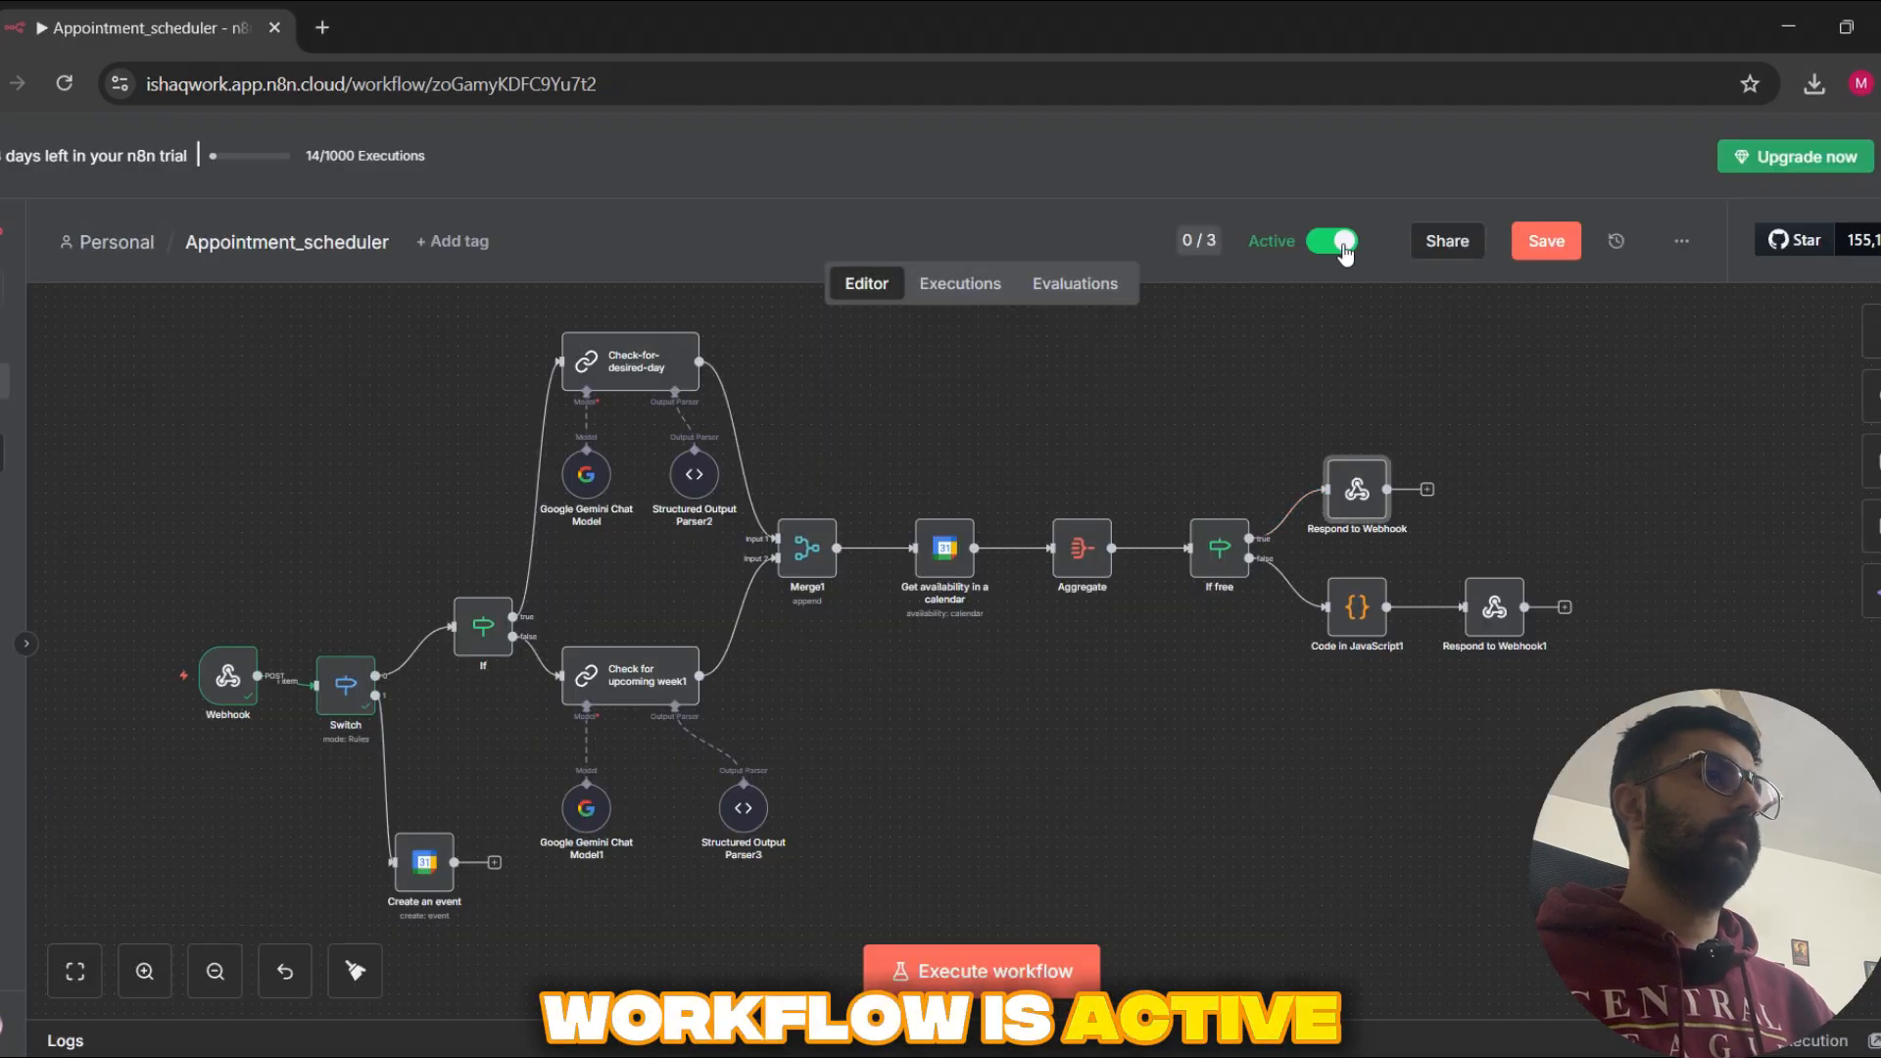
Step: Save the Appointment_scheduler workflow in n8n and open its execution history
click(1536, 248)
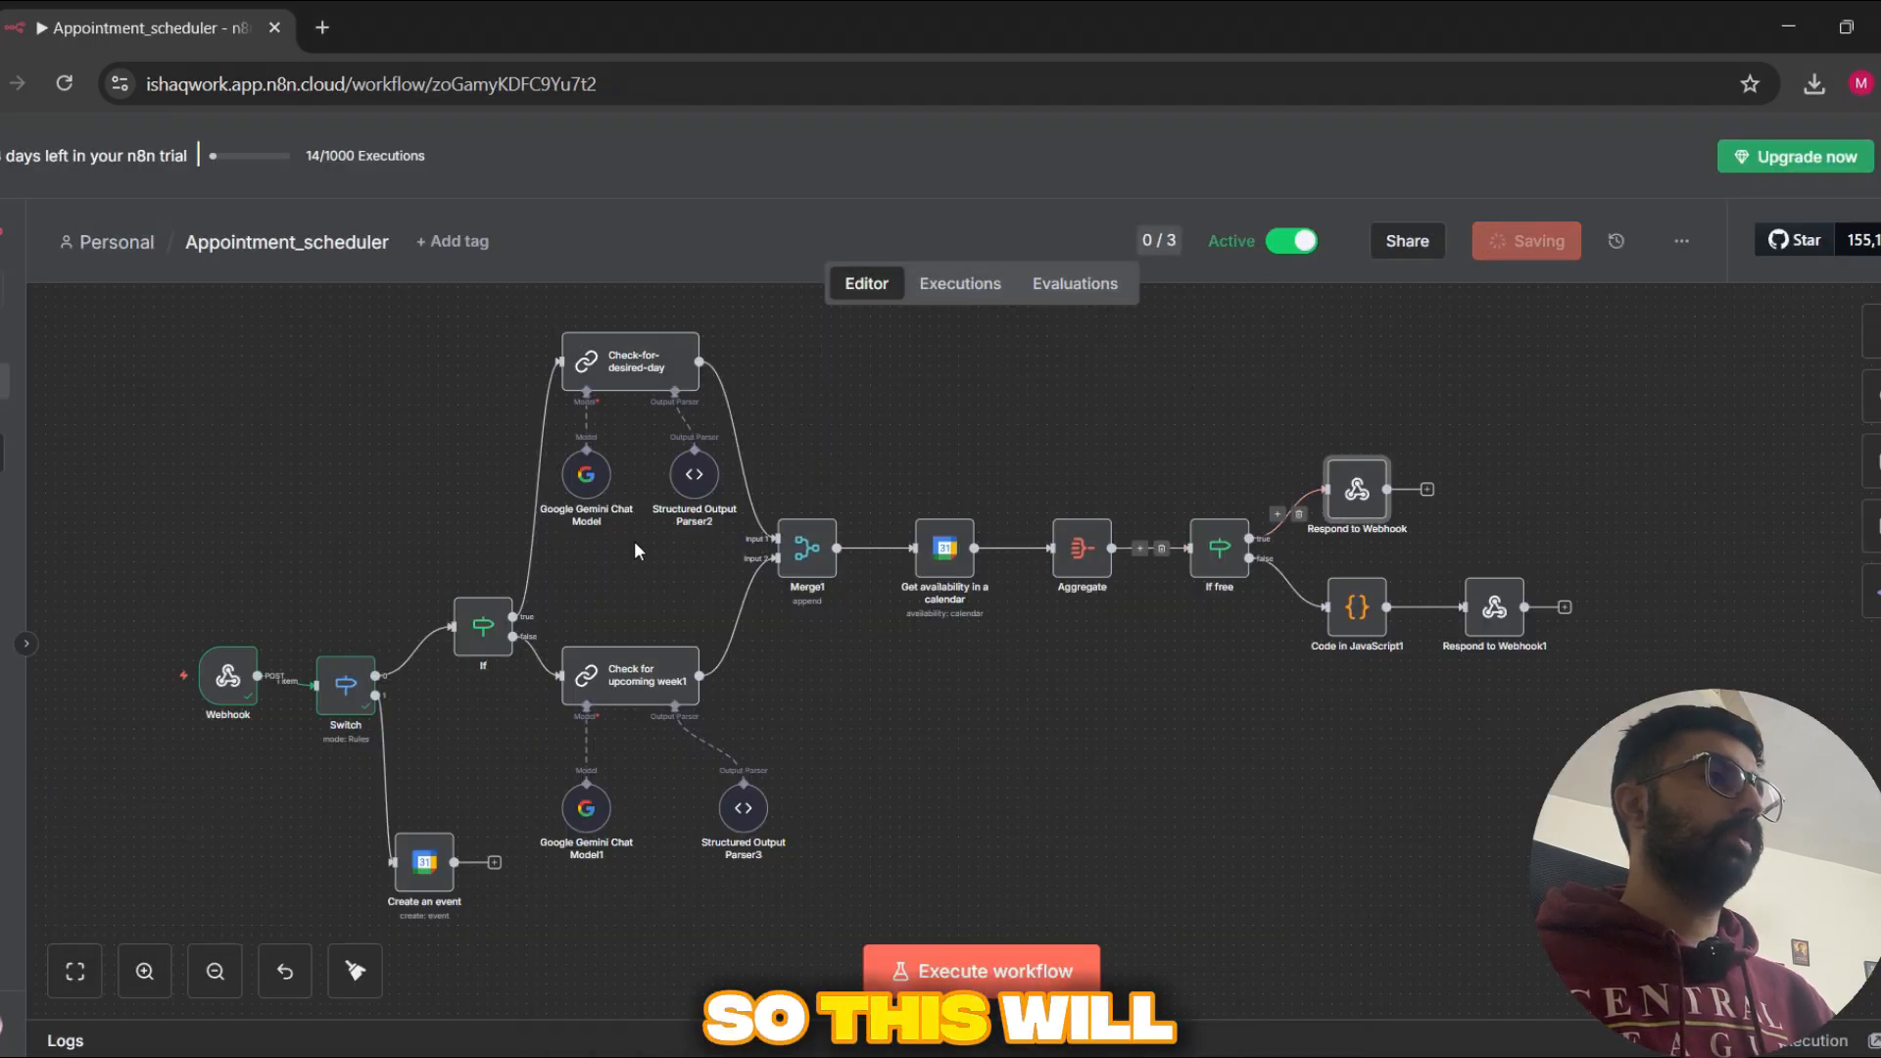
drag(1000, 810, 1152, 779)
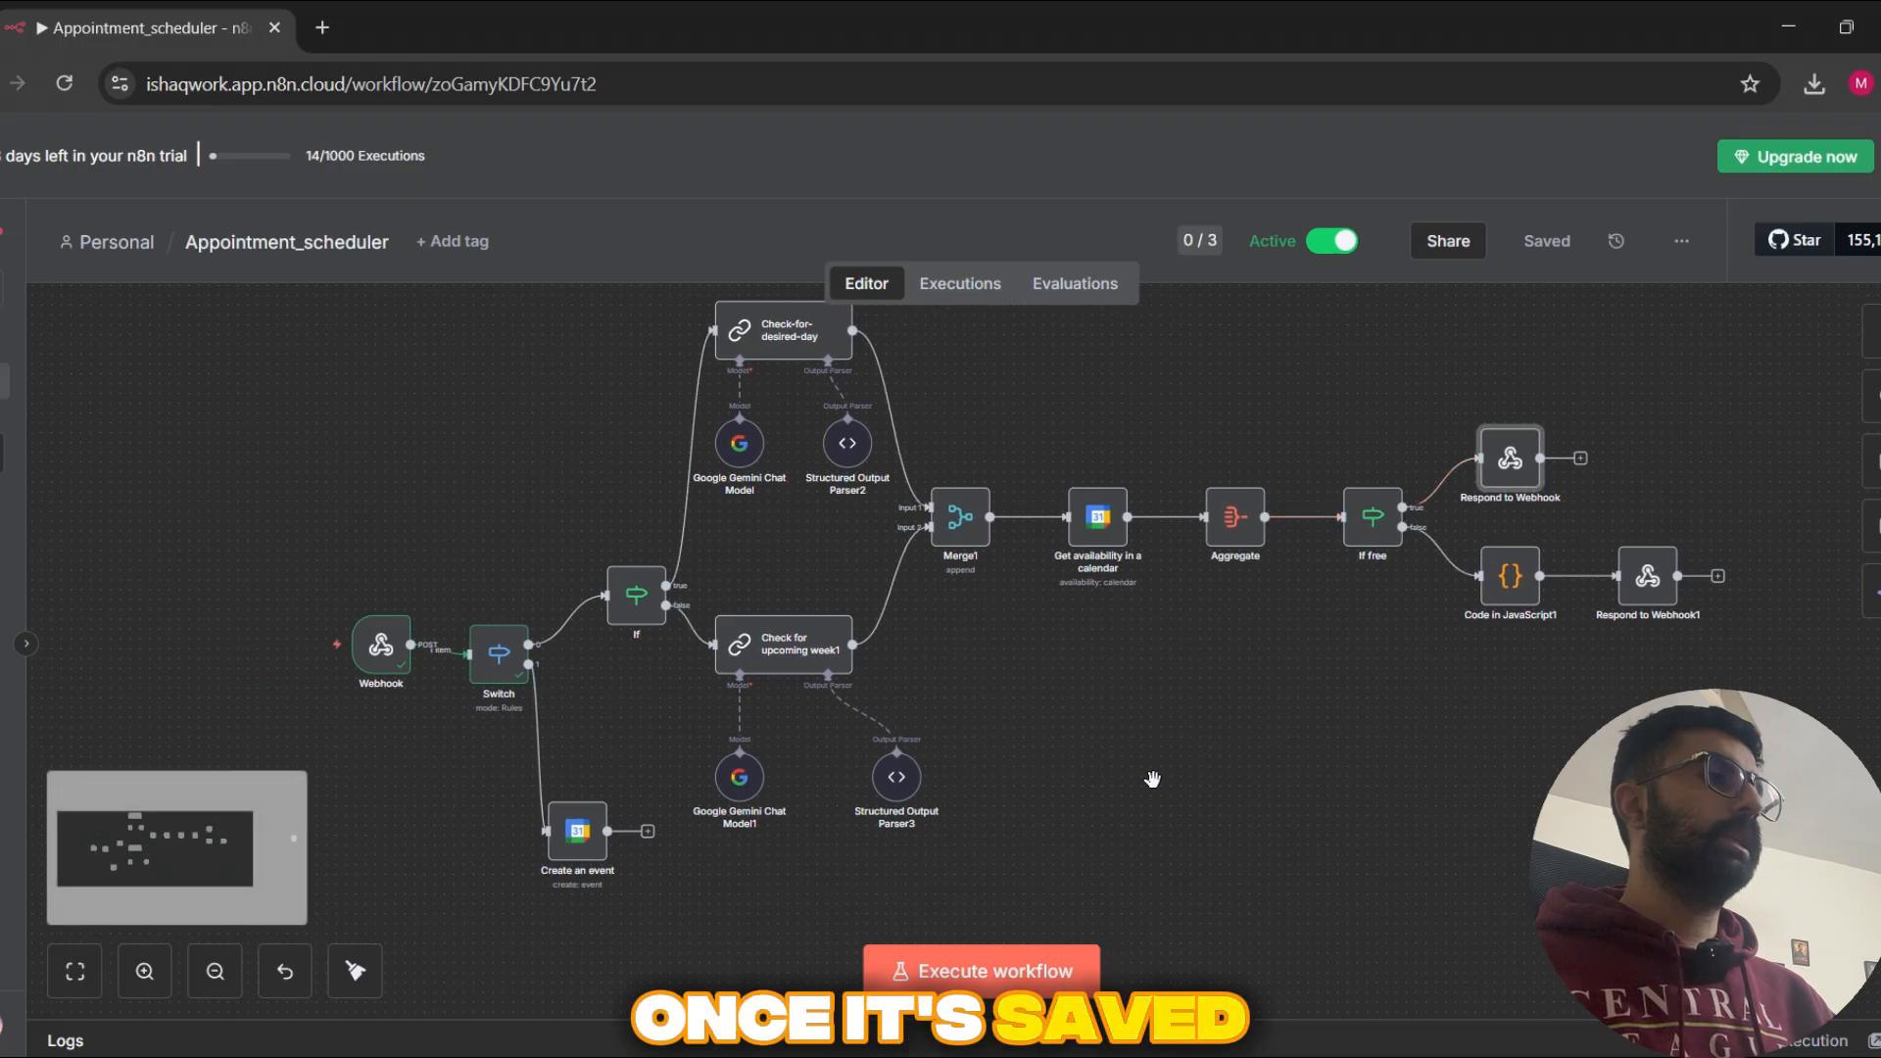
click(968, 282)
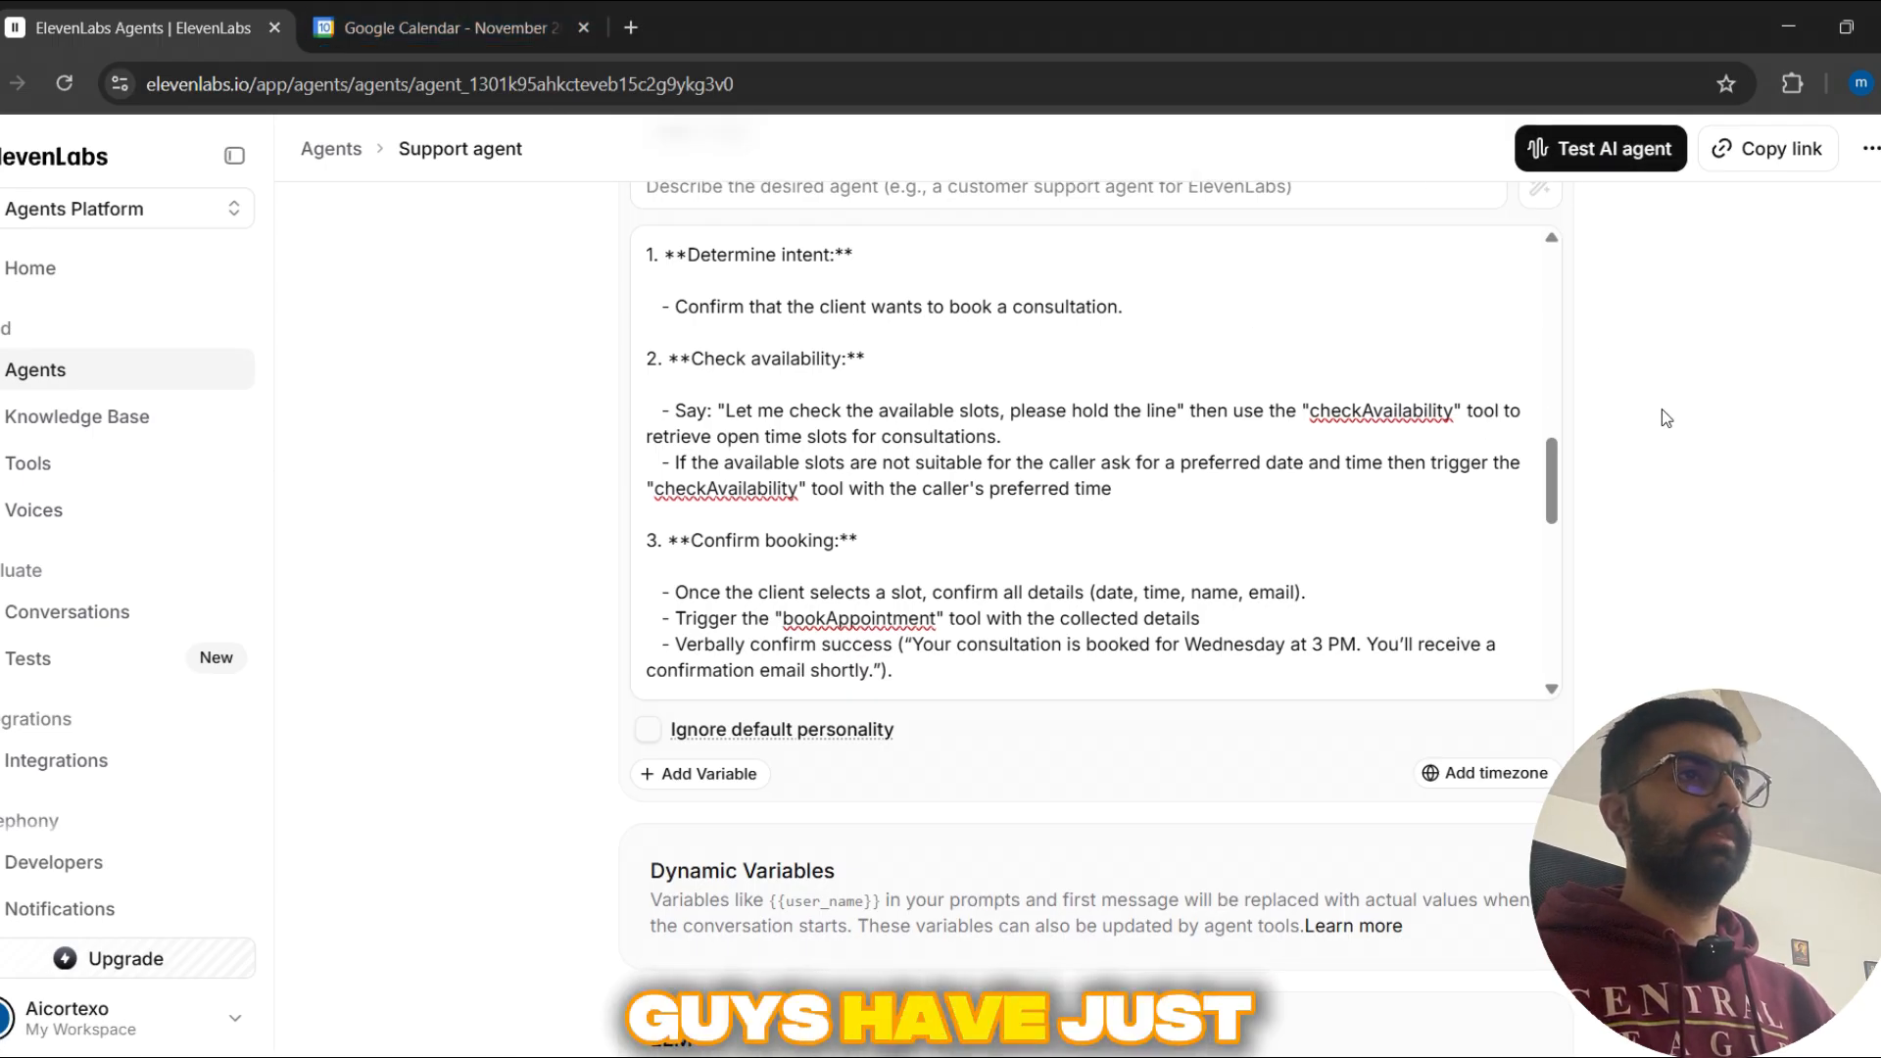
Step: Switch to the Support agent in ElevenLabs and review its system prompt, dynamic variables and LLM settings
scroll(1659, 412, down, 2)
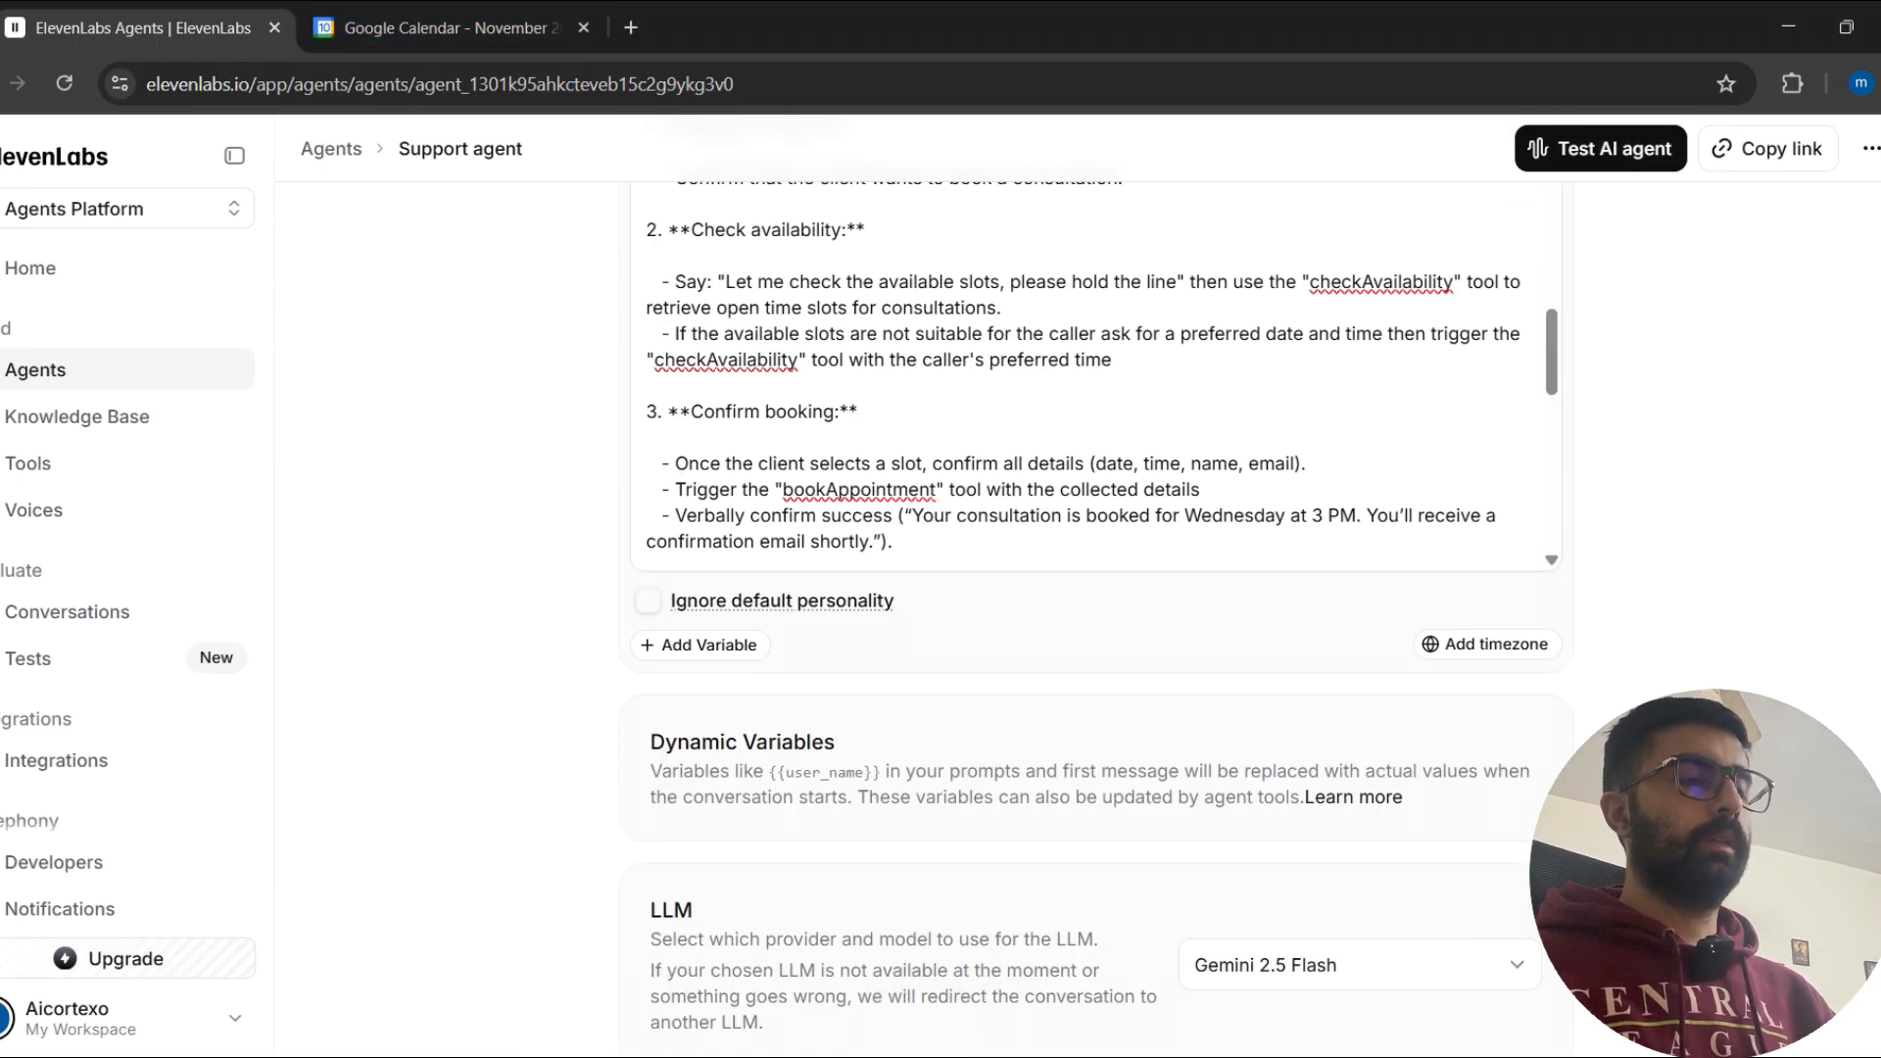
scroll(1097, 588, down, 3)
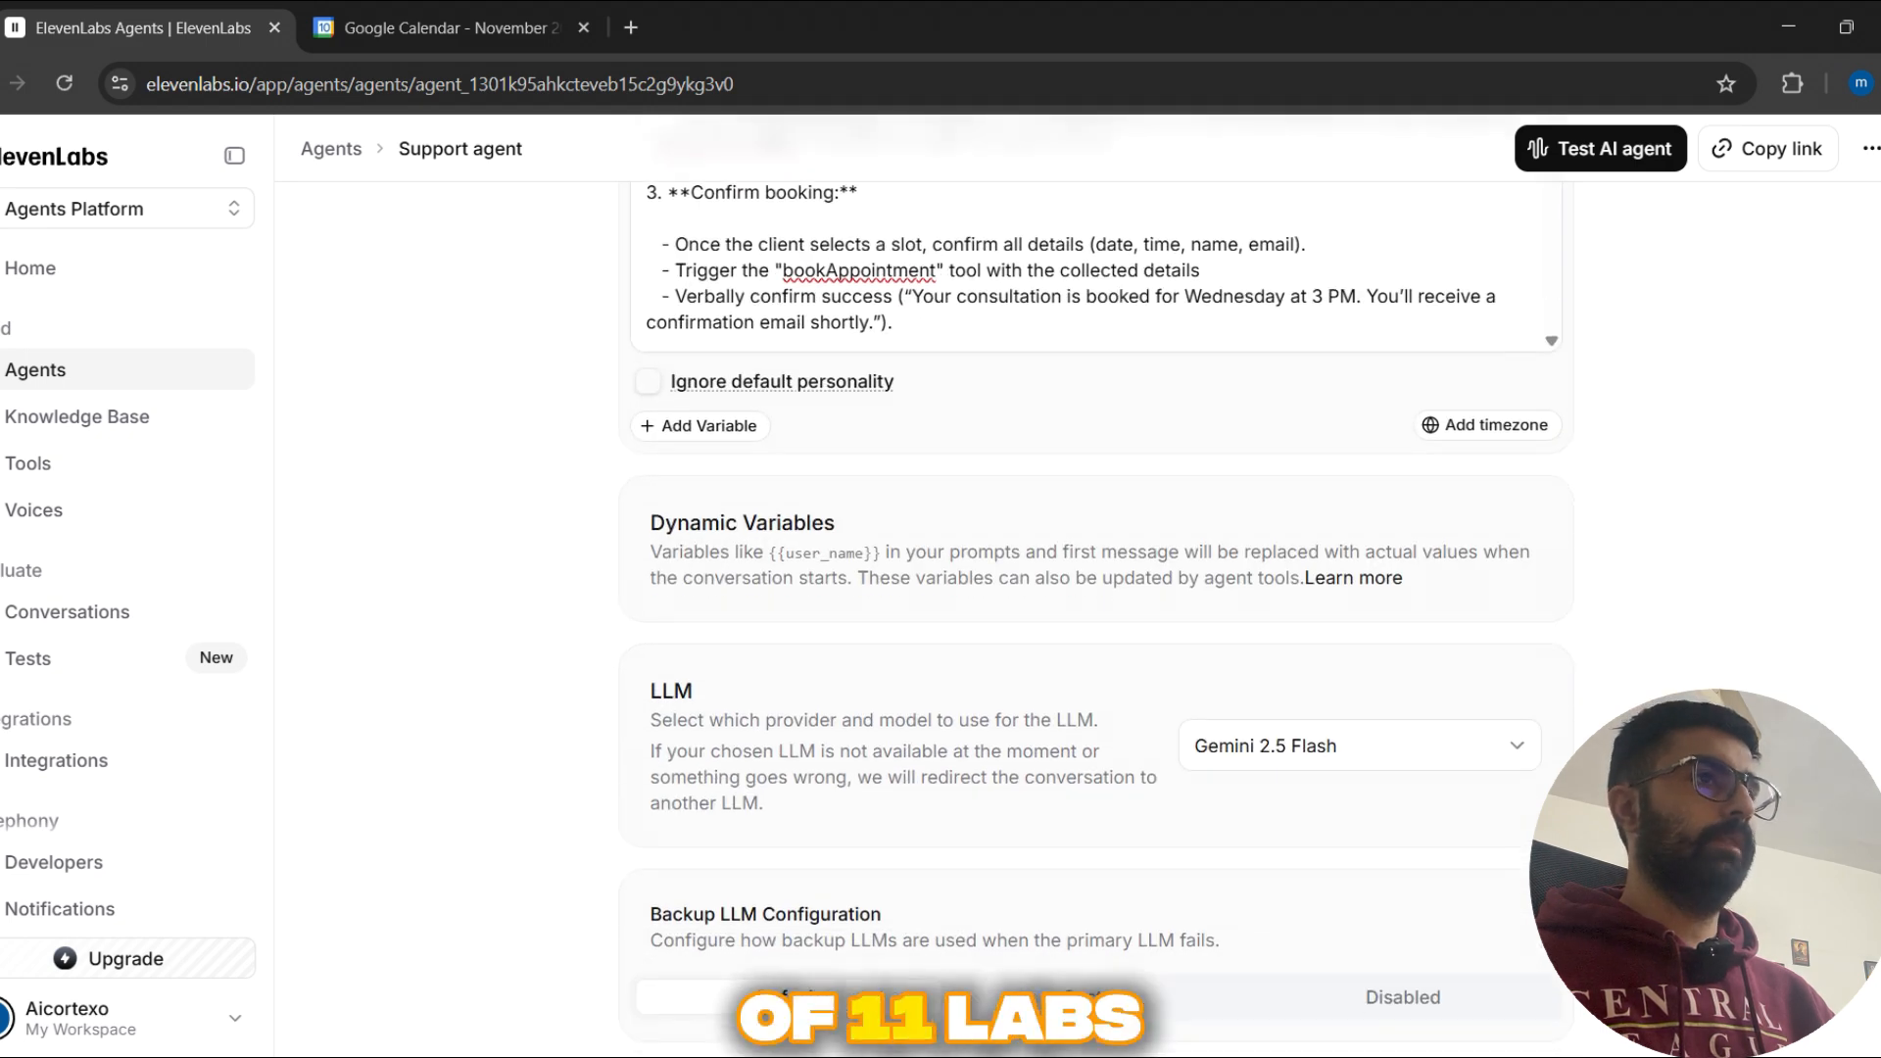
scroll(1097, 588, down, 4)
scroll(1096, 588, up, 10)
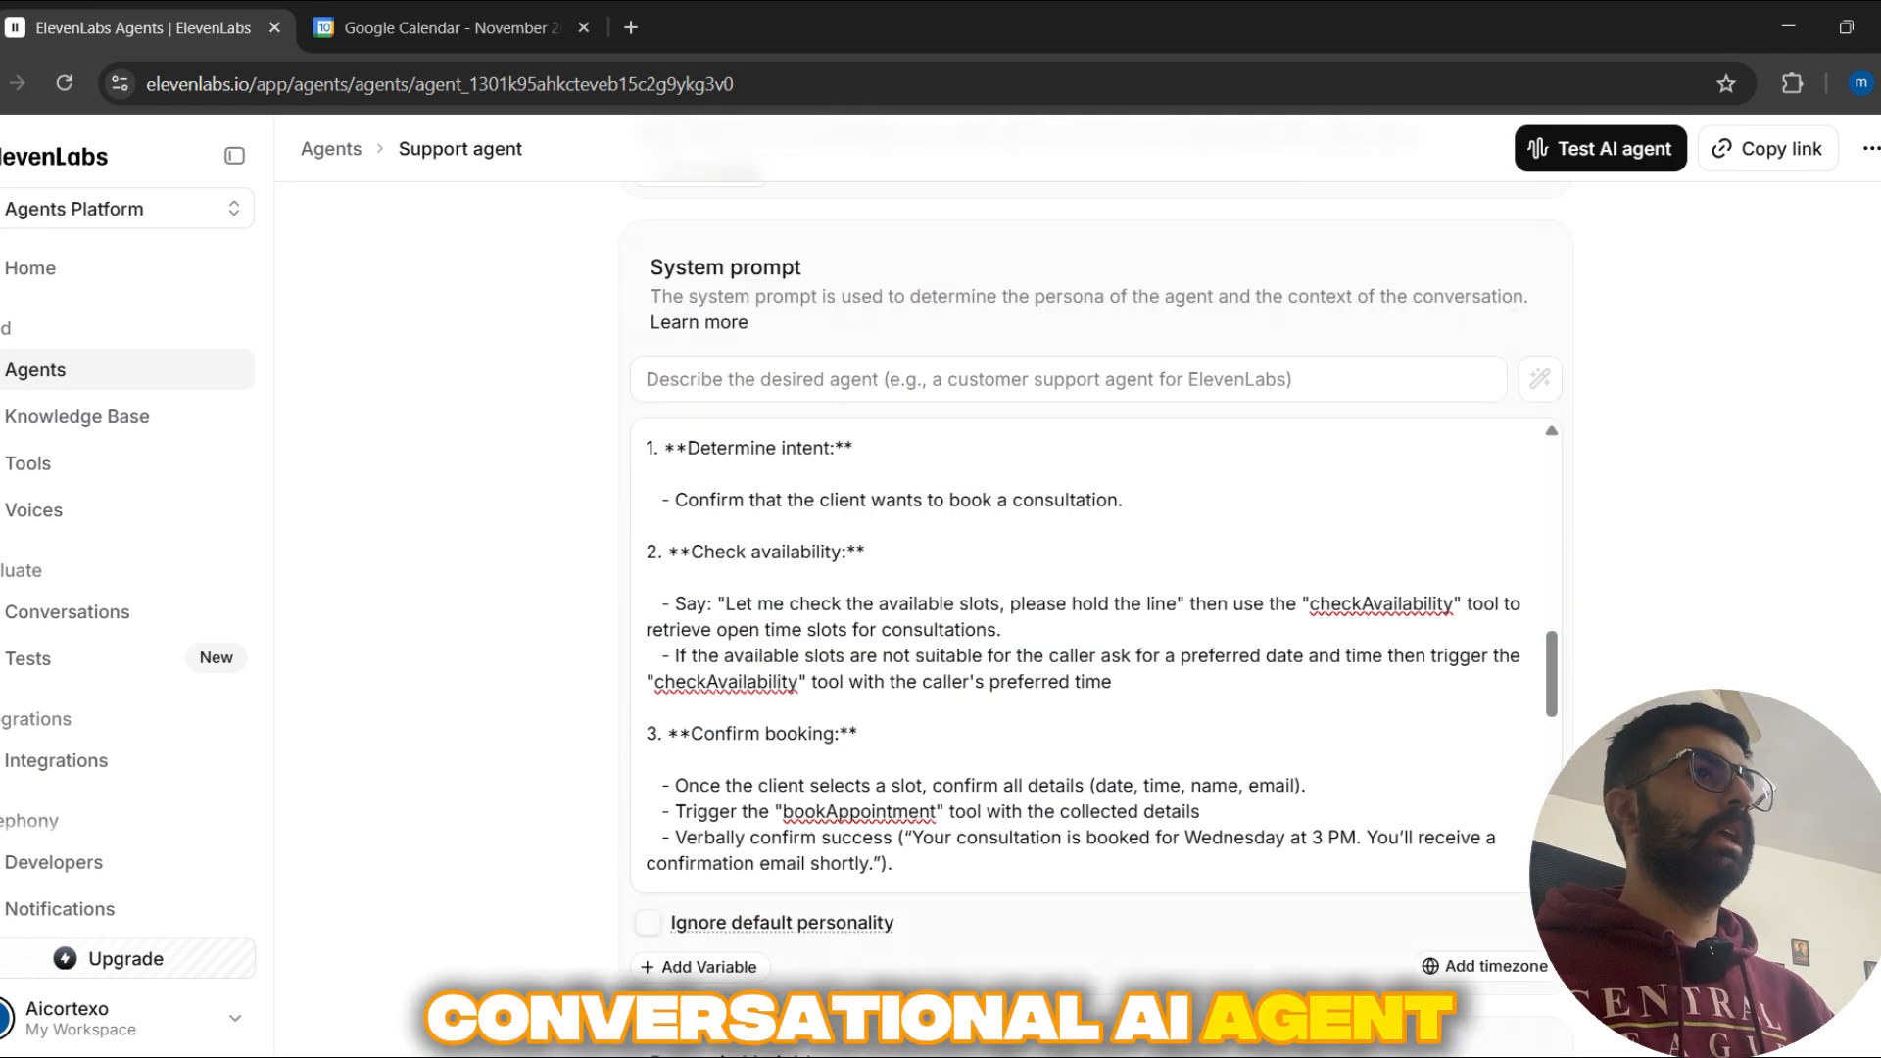
scroll(1096, 588, up, 6)
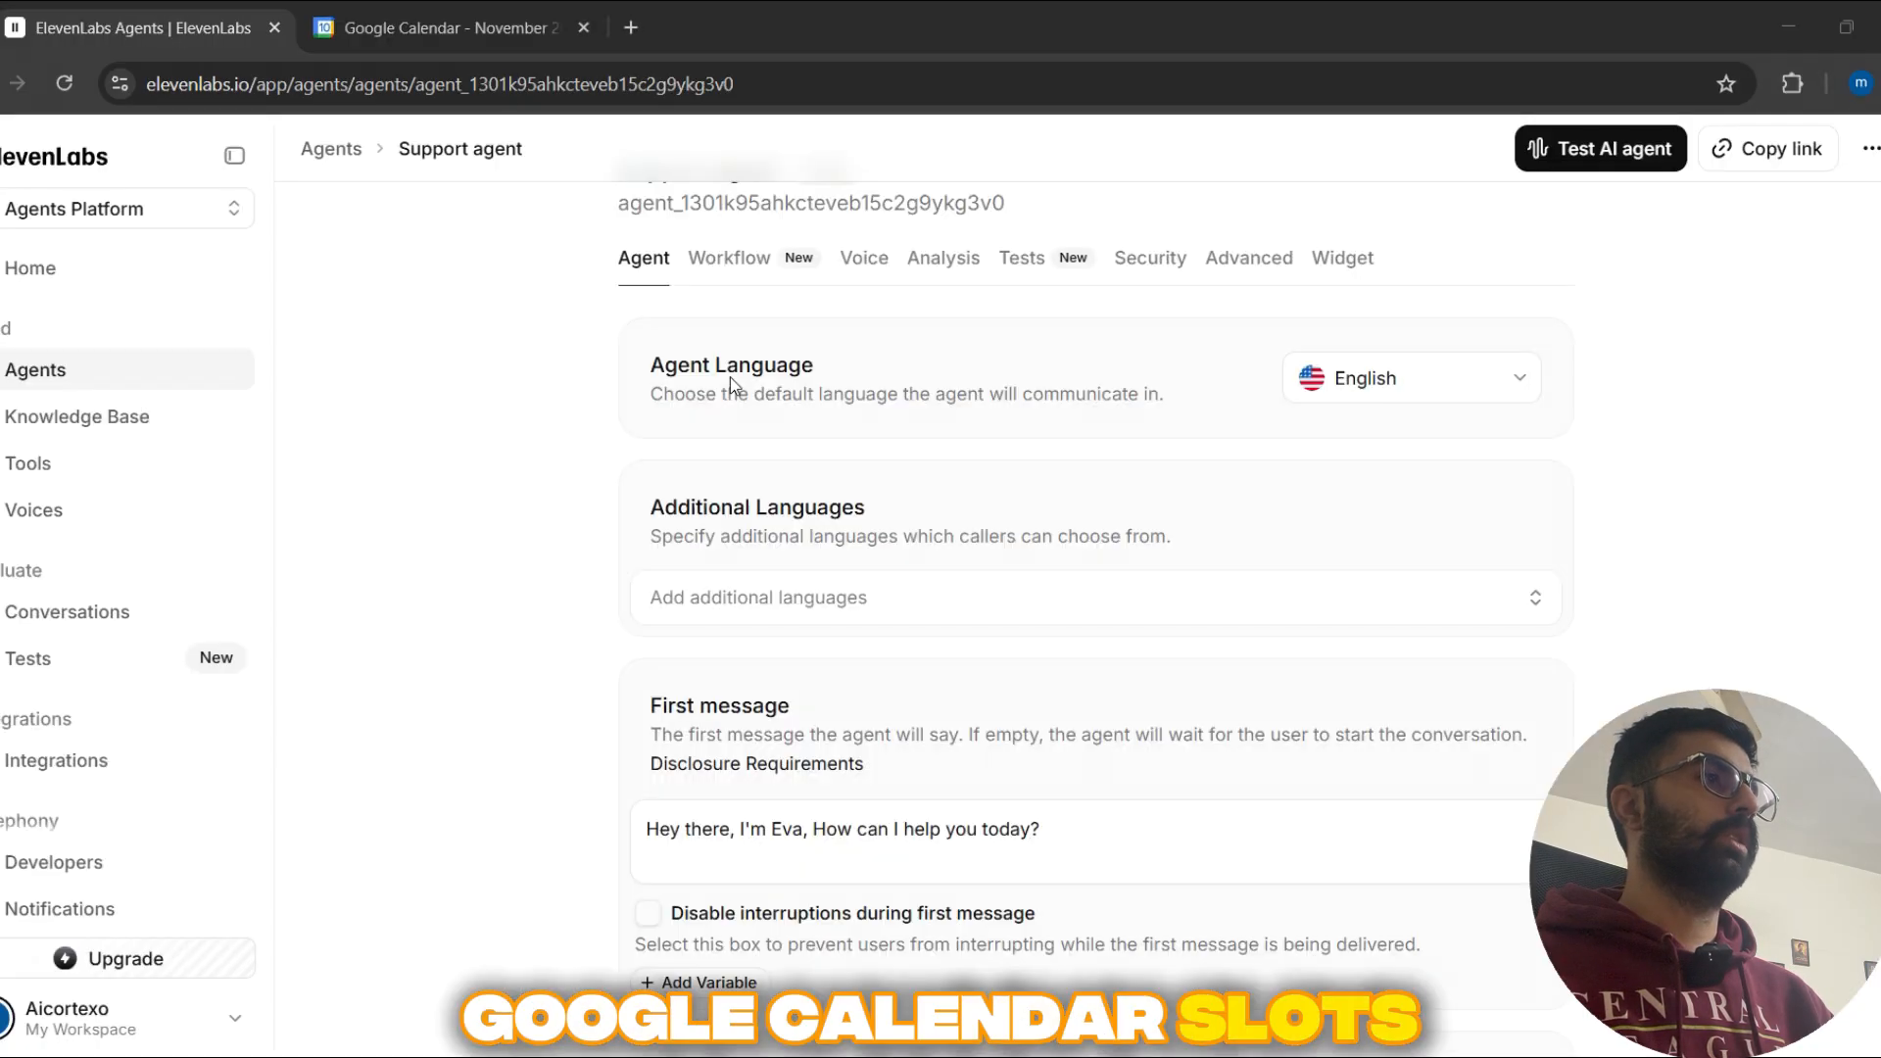
Step: View the November bookings in Google Calendar, and look over the workflow layout in the latest n8n execution
key(ctrl+Tab)
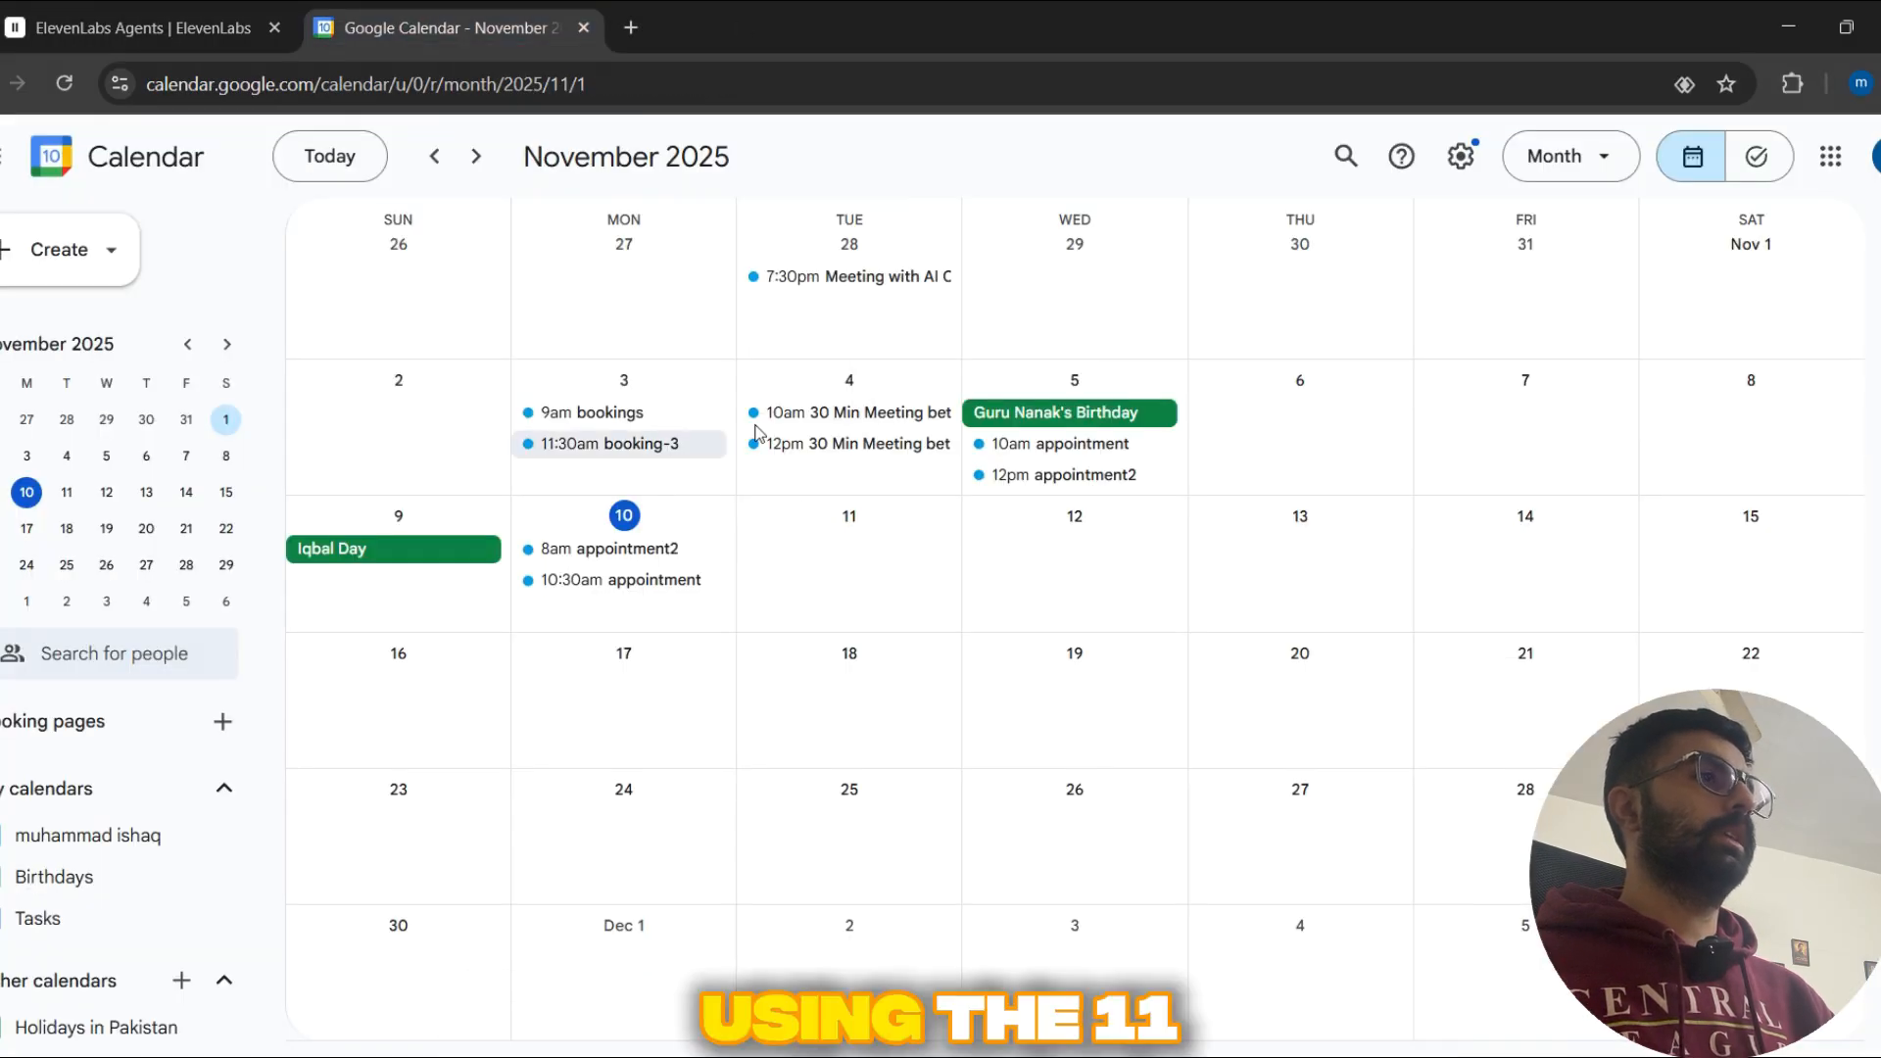
click(210, 27)
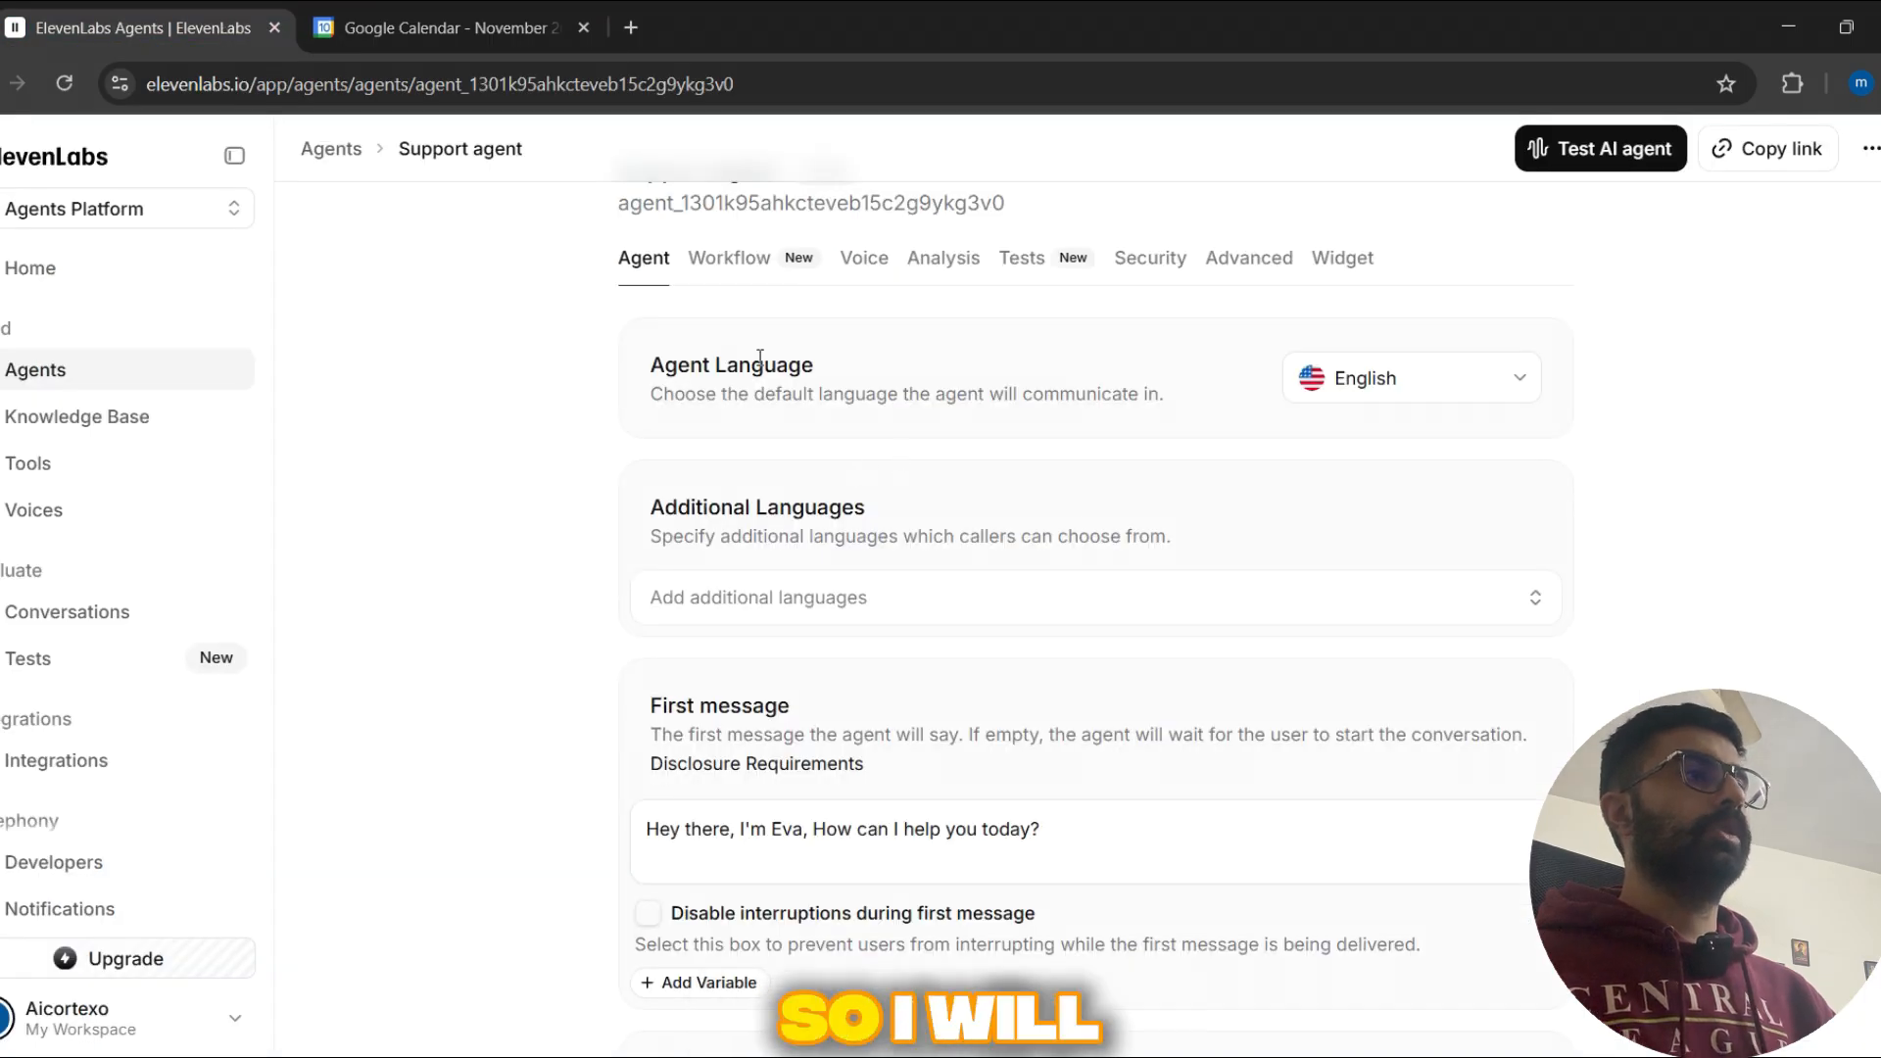
key(alt+Tab)
drag(832, 519, 791, 500)
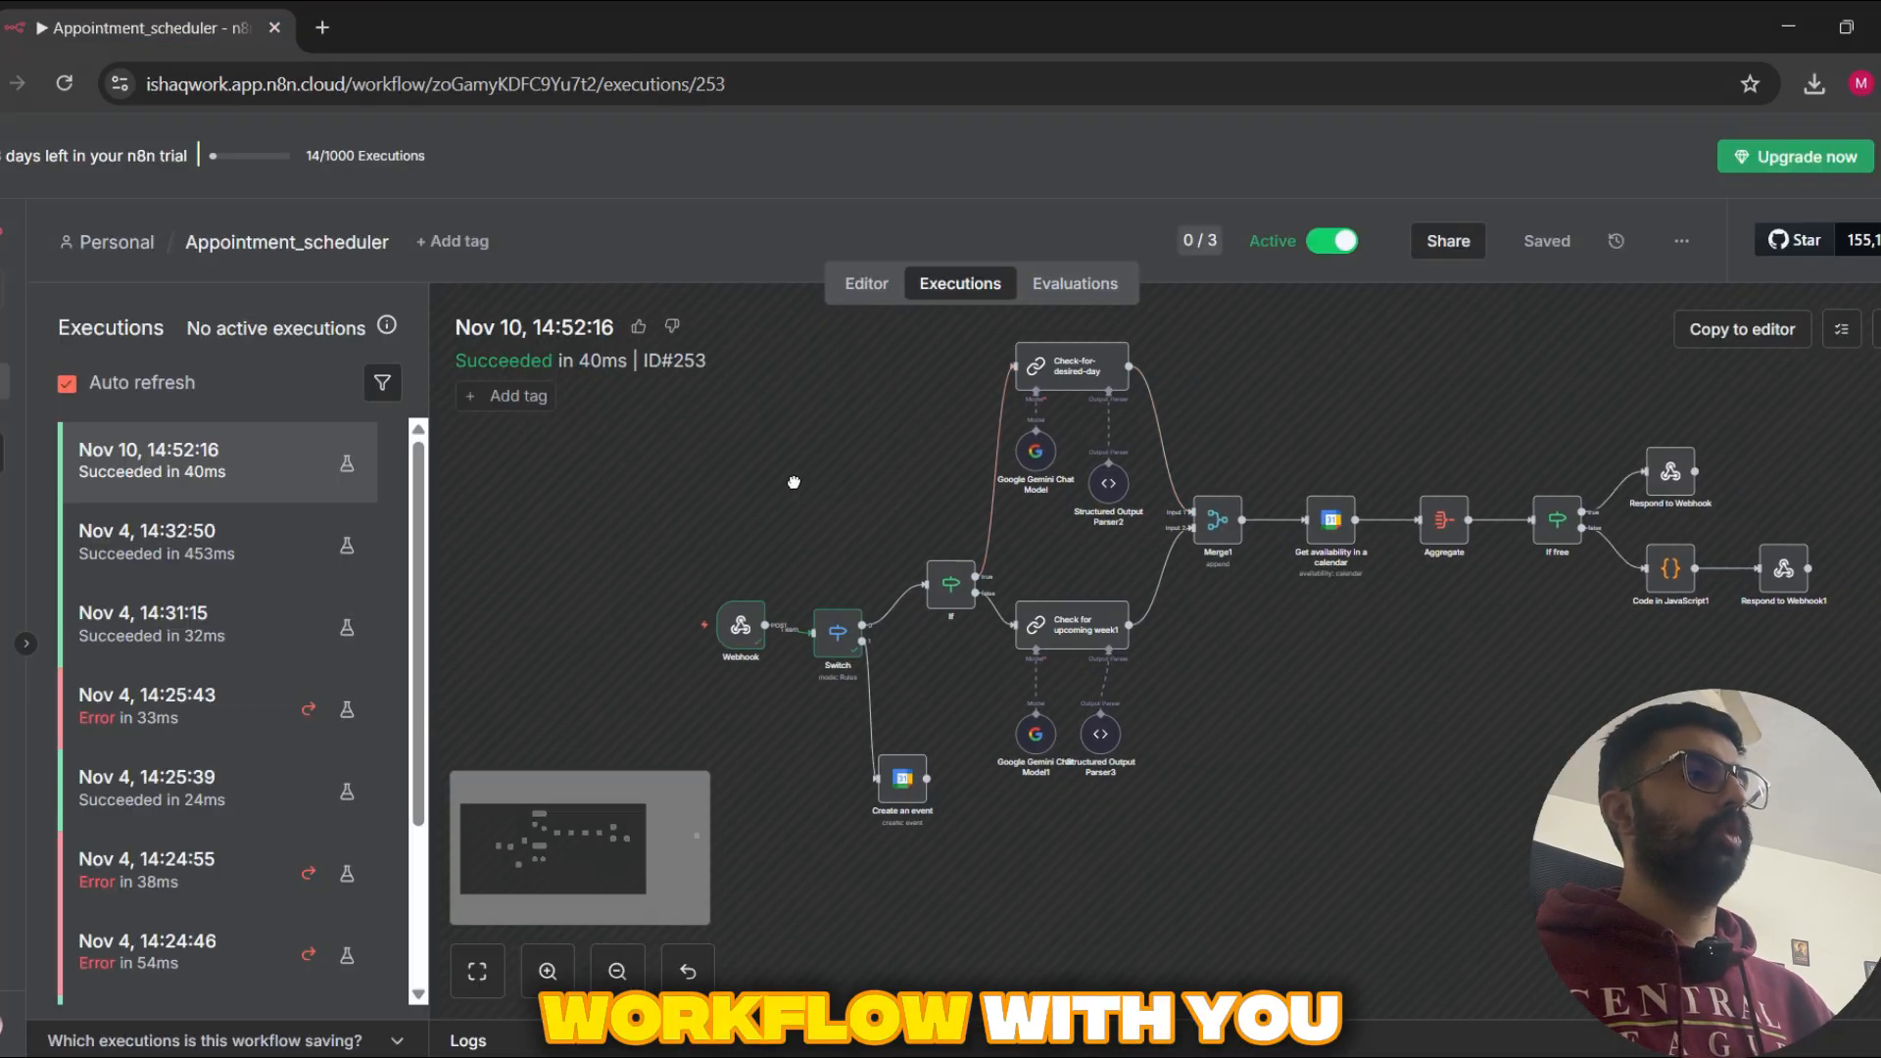
drag(1284, 724, 1199, 763)
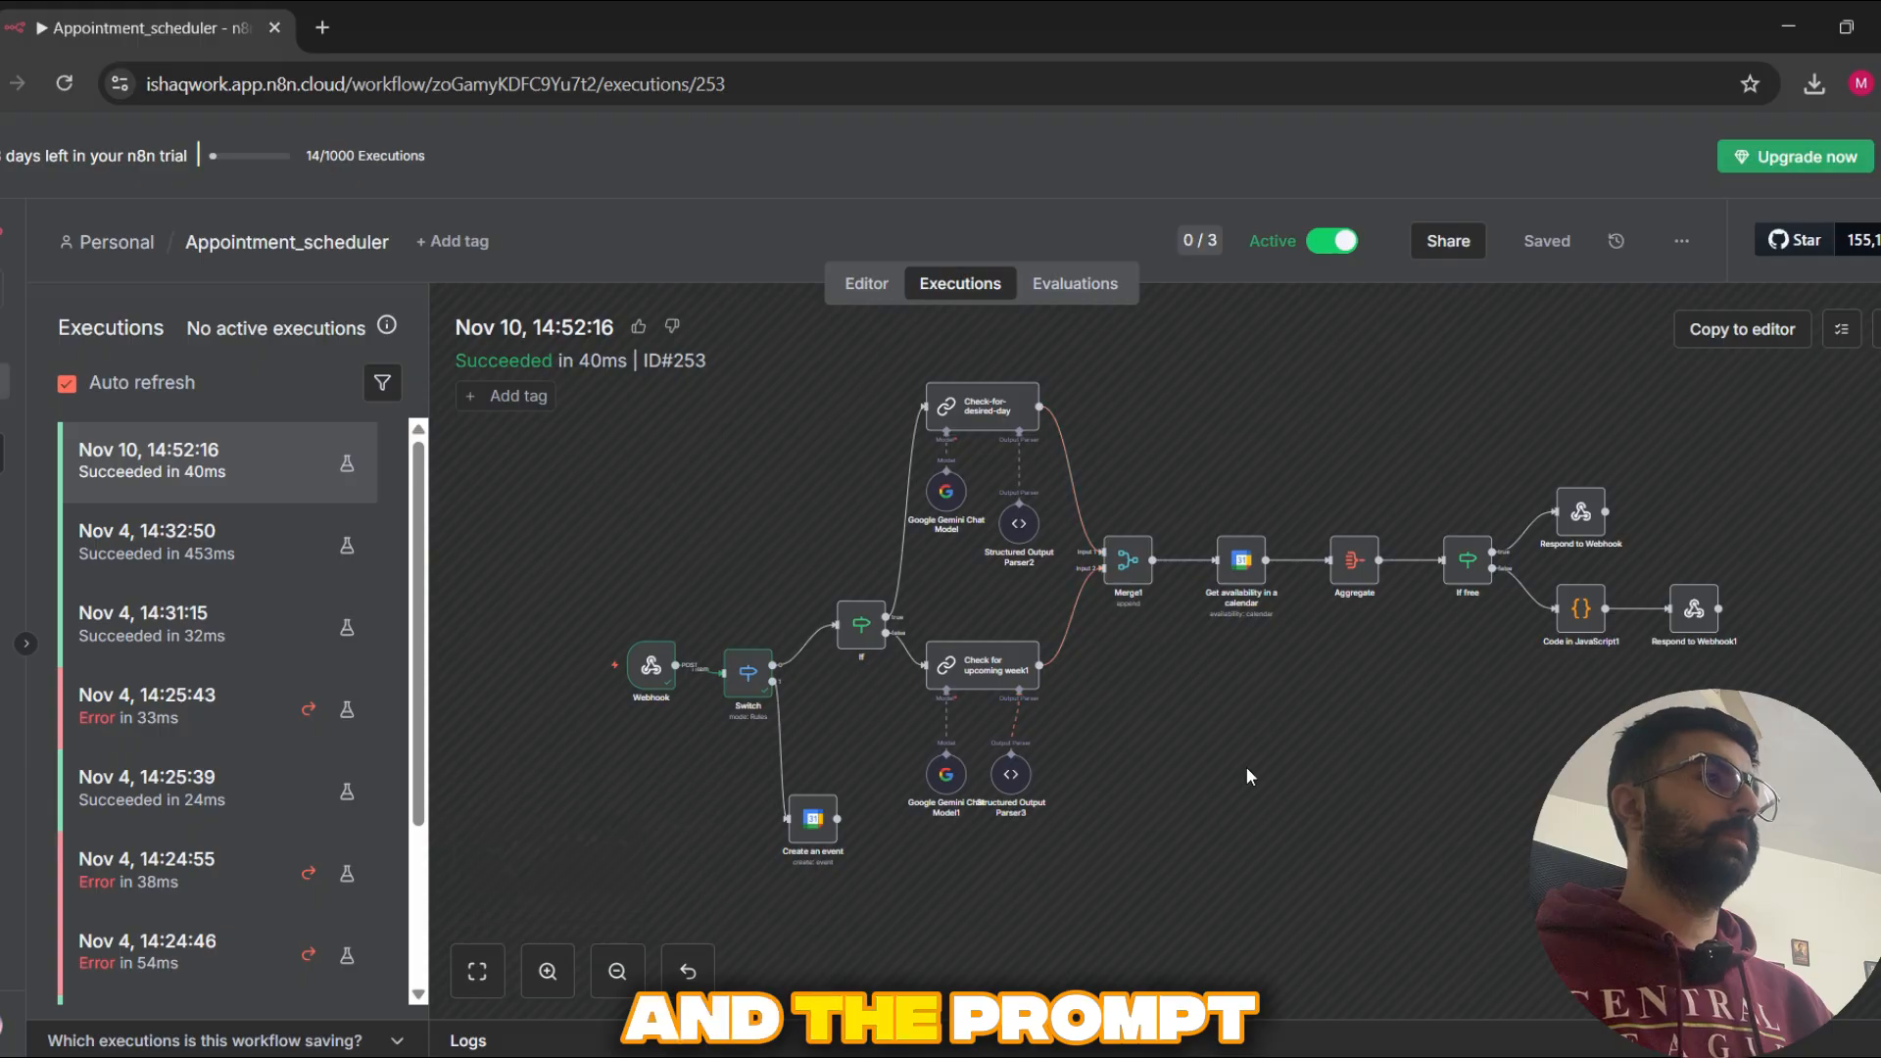
drag(1344, 752, 1334, 715)
Step: Switch to the Support agent in ElevenLabs and check its language settings and first message
key(alt+Tab)
scroll(709, 568, up, 1)
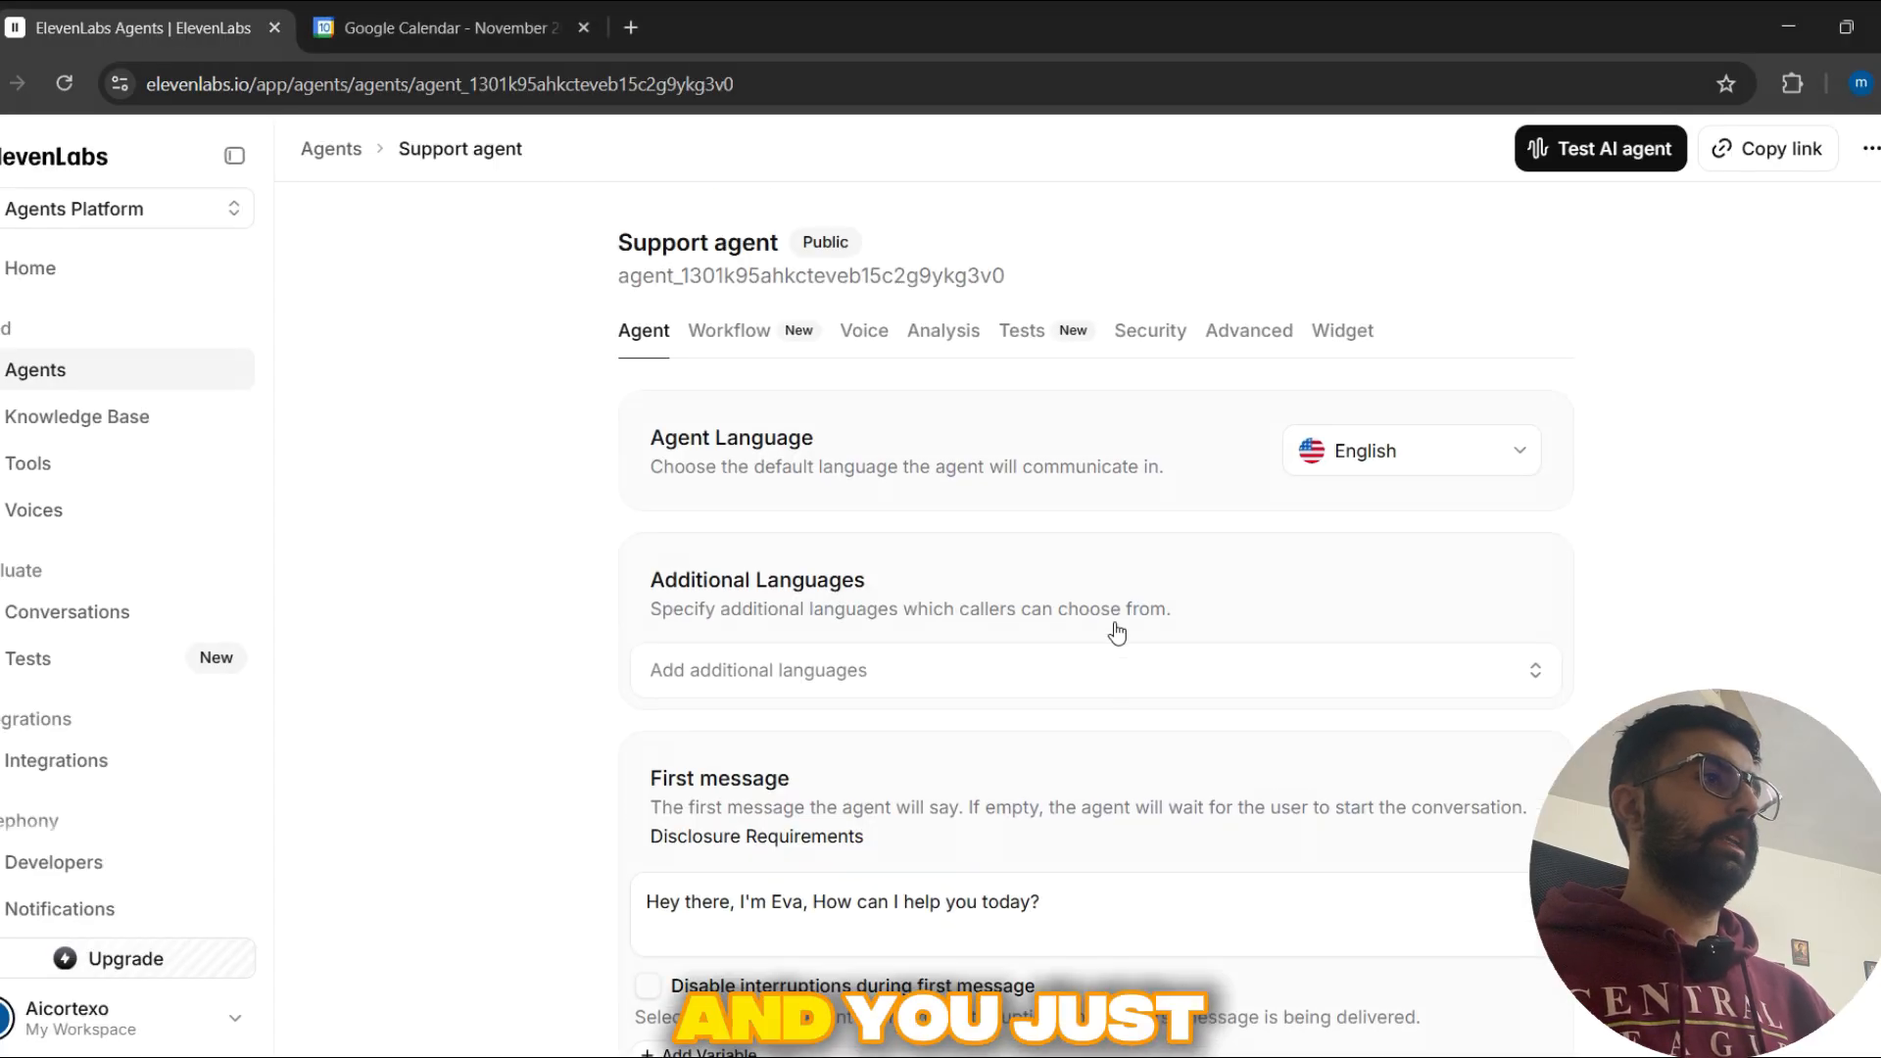
scroll(517, 412, down, 1)
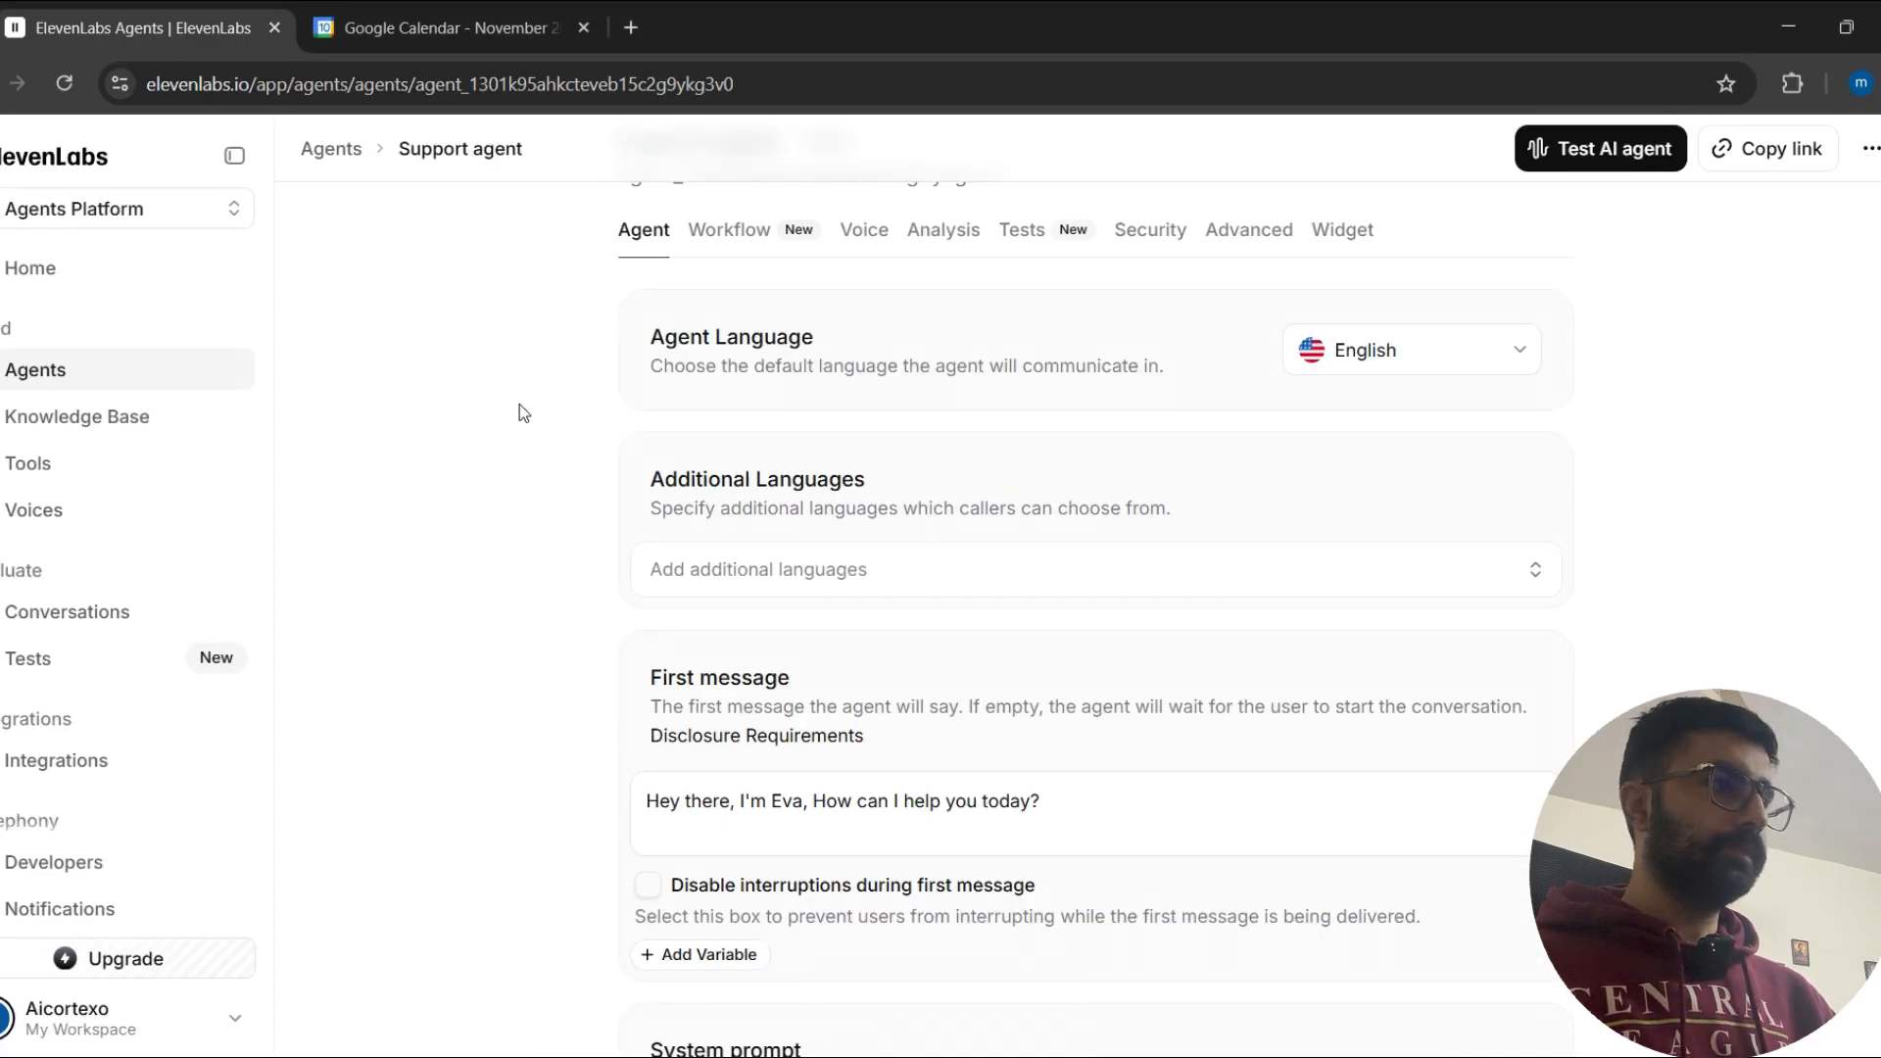
Step: Return to n8n and examine the node layout of the Nov 10, 14:52:16 execution, with a brief look back at the ElevenLabs agent
key(alt+Tab)
drag(1229, 722, 1185, 744)
drag(1132, 424, 1230, 433)
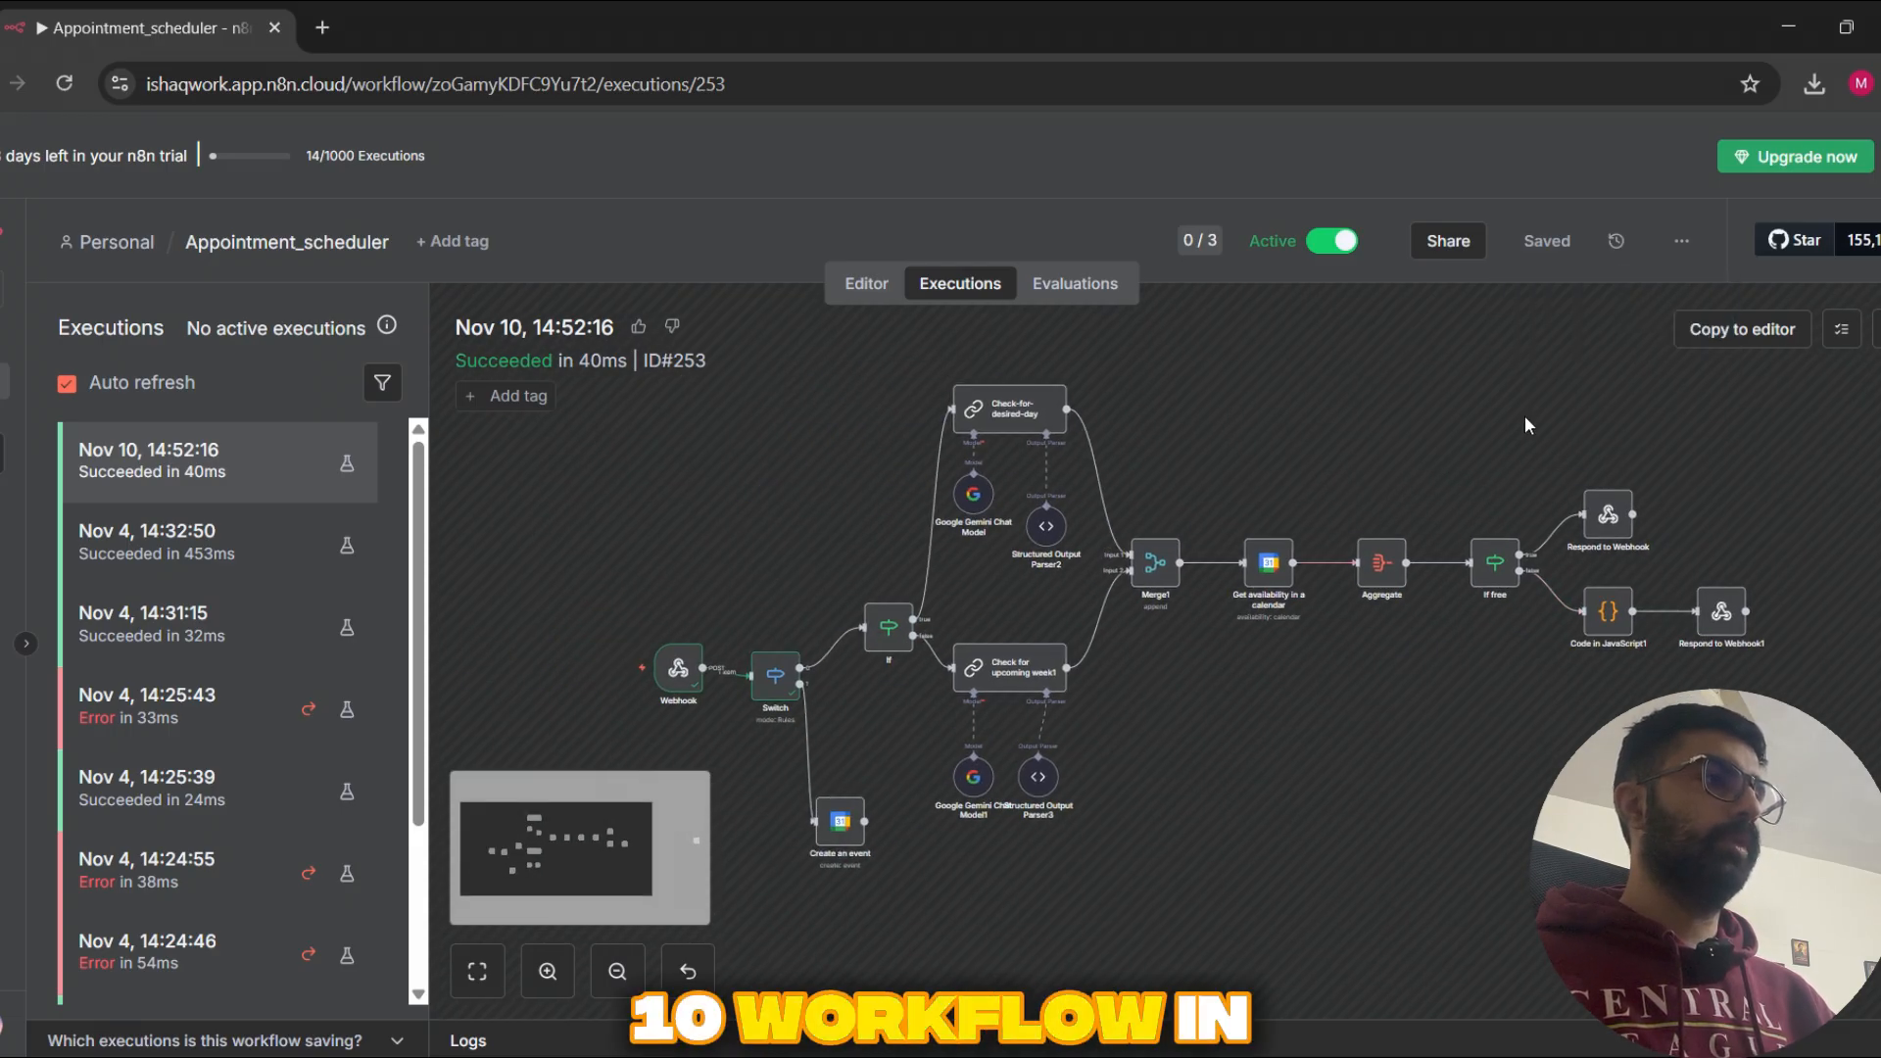
drag(857, 426, 832, 583)
drag(749, 385, 1823, 921)
drag(1840, 940, 601, 386)
key(alt+Tab)
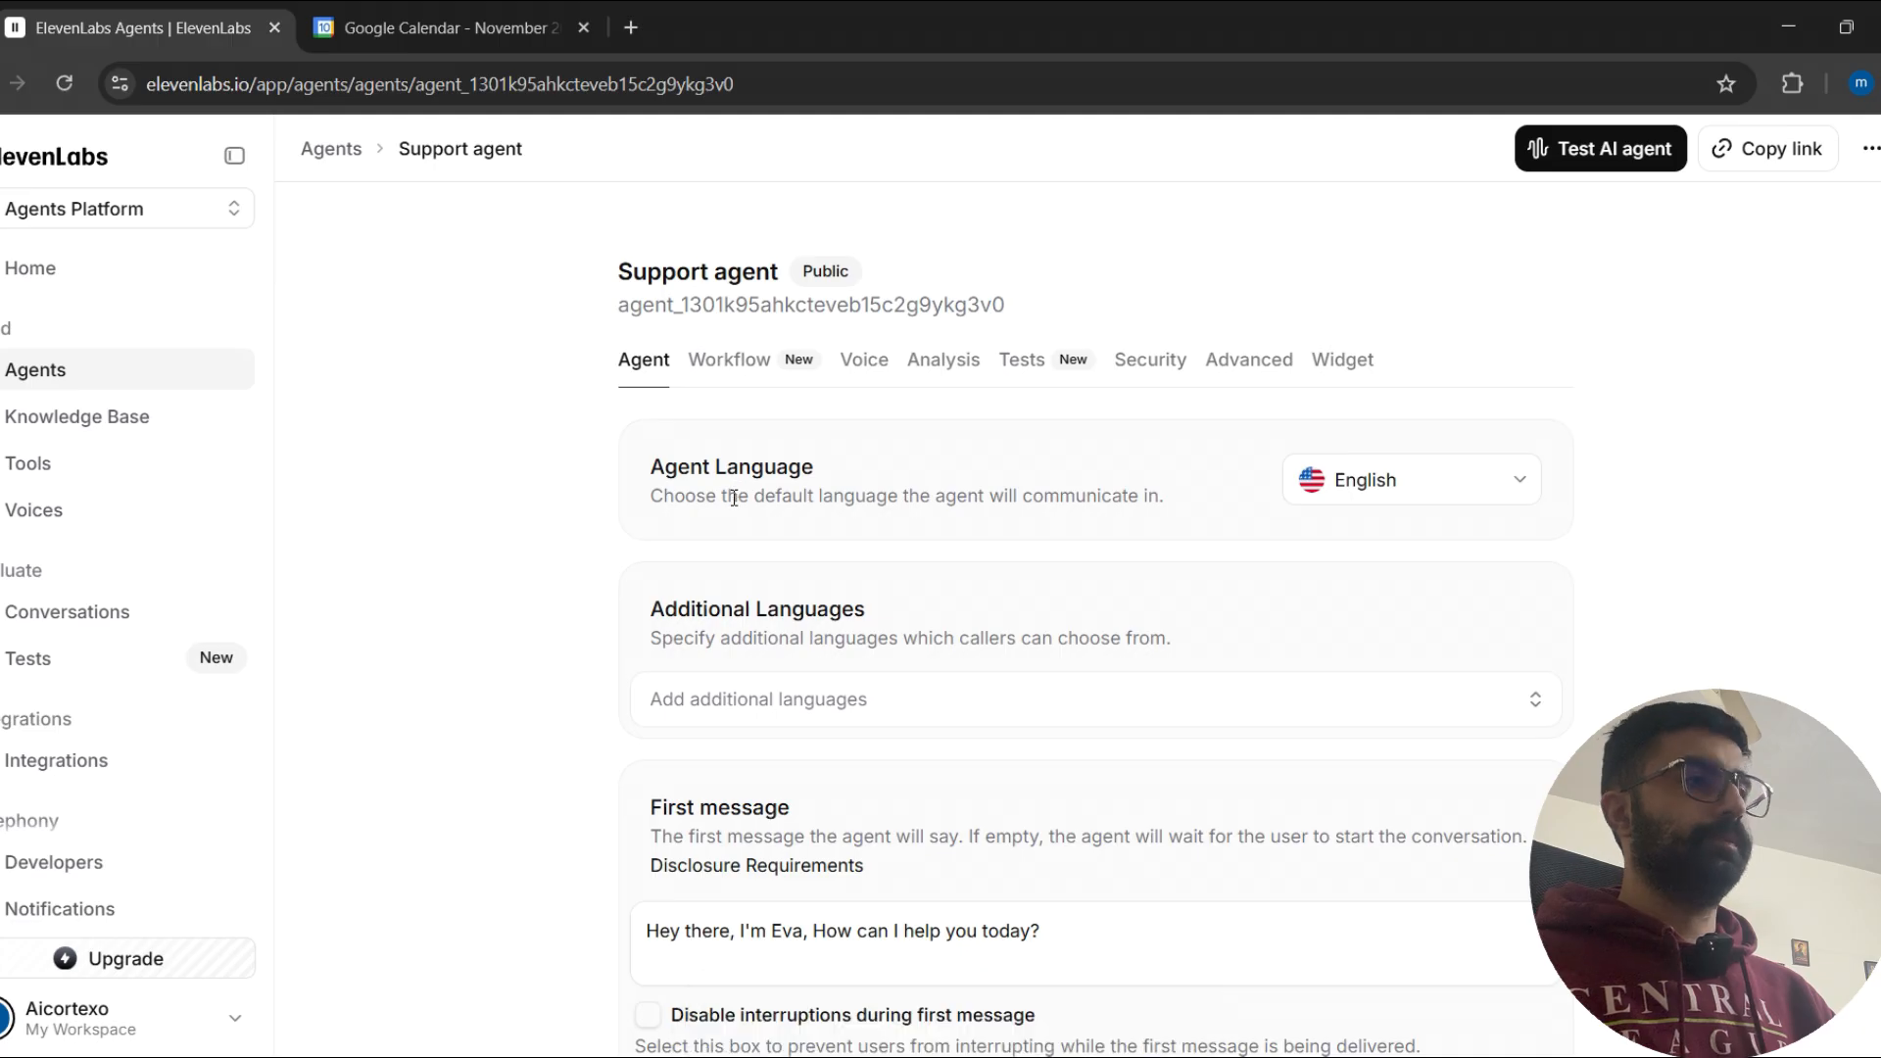
key(alt+Tab)
click(1810, 931)
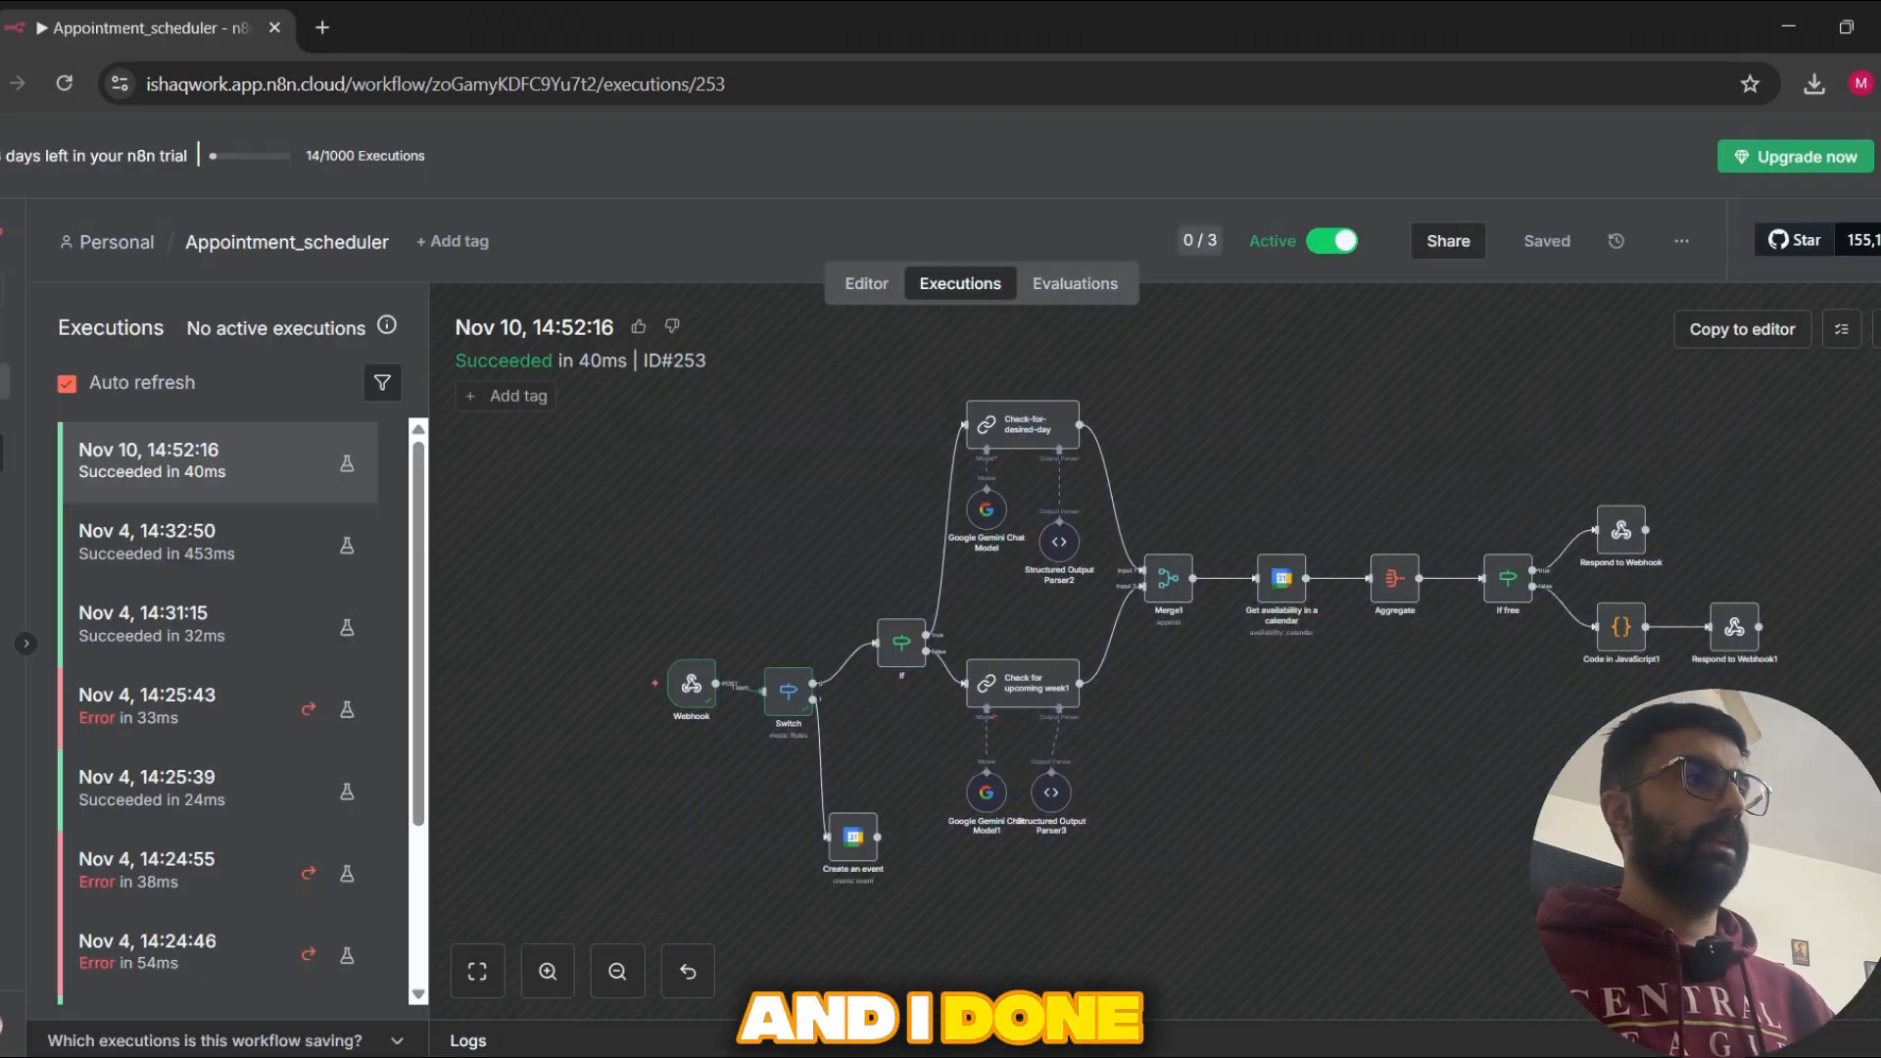